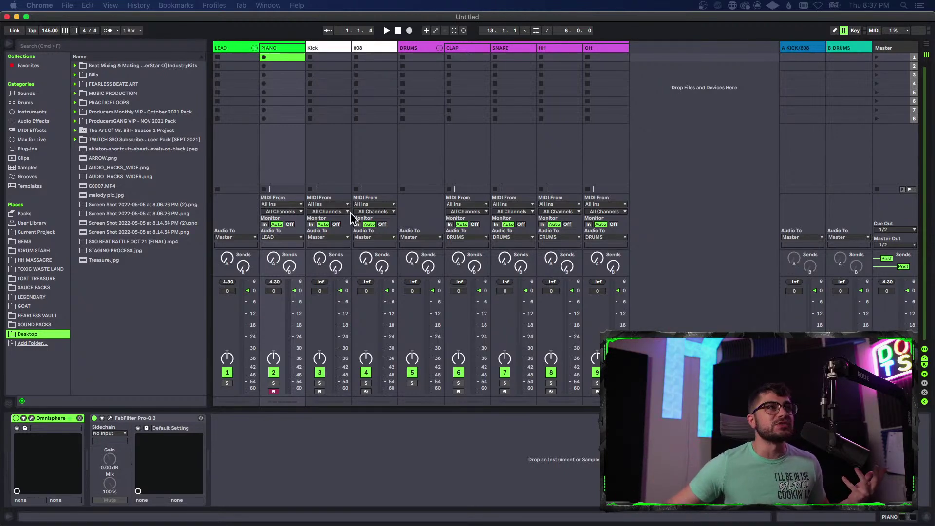
- Create an empty MIDI clip in the first slot of the PIANO track and open it for note editing
left_click(272, 49)
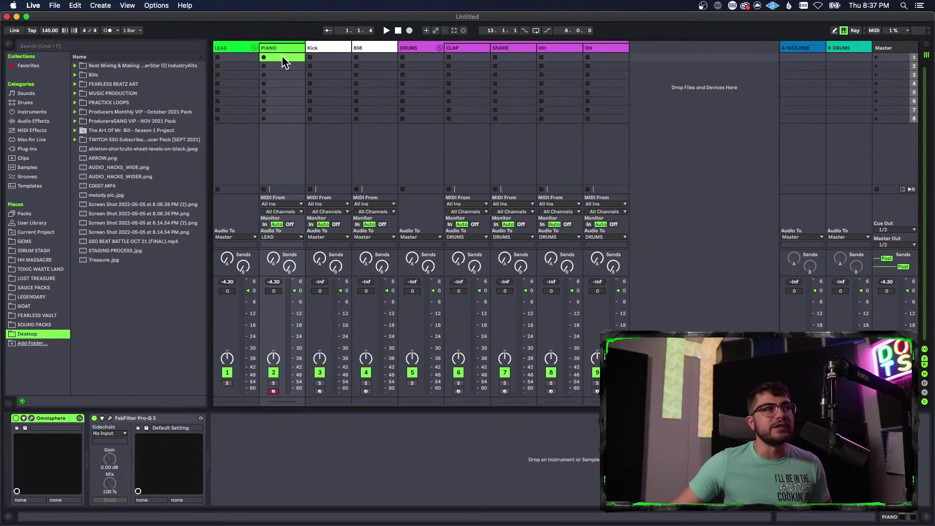
double_click(282, 57)
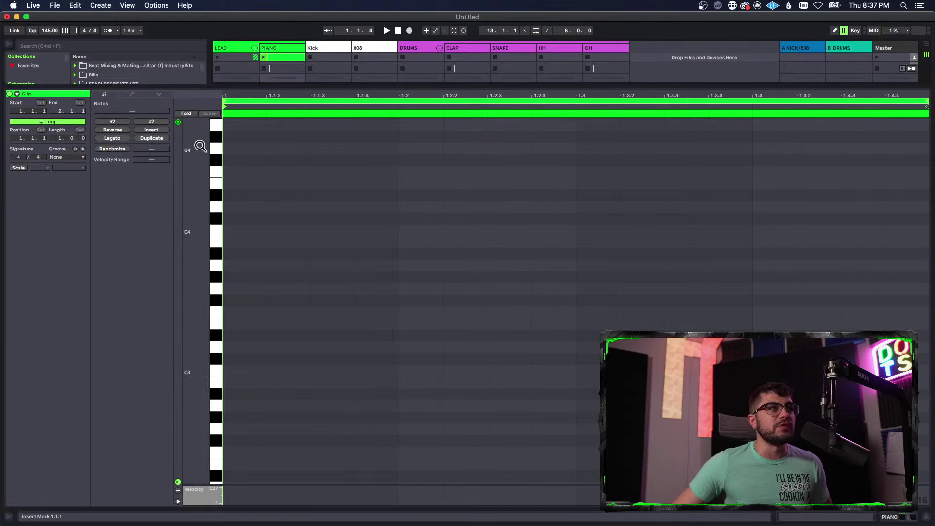
- Try highlighting the C#/Db Major scale in the piano clip and turn the scale display off again
left_click(18, 167)
left_click(43, 168)
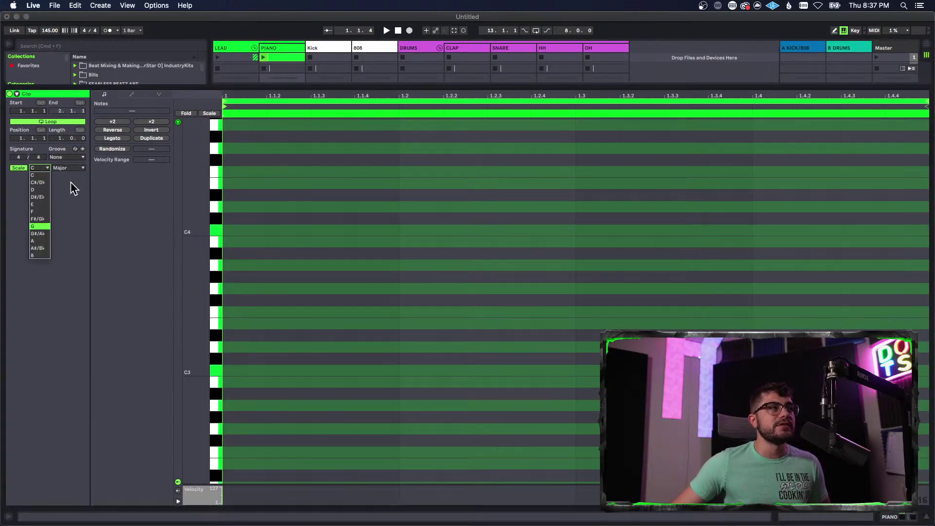
left_click(37, 183)
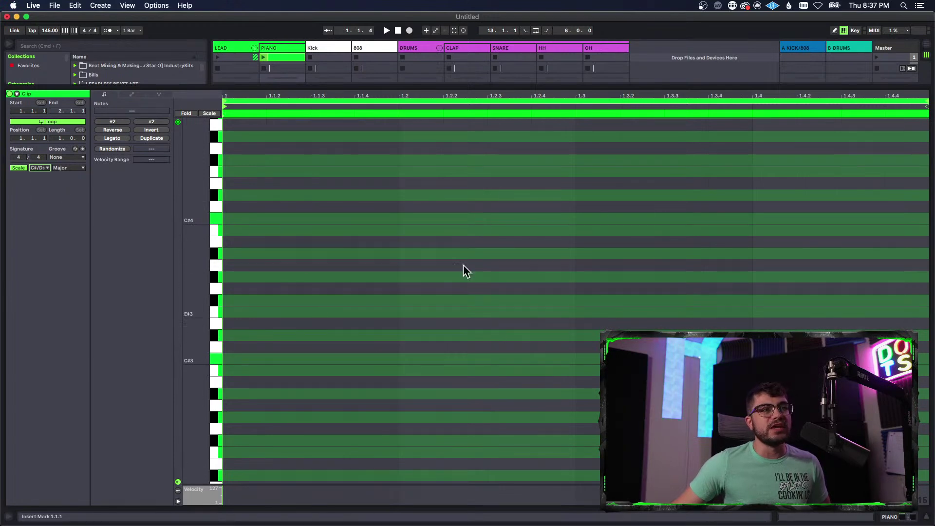
left_click(23, 168)
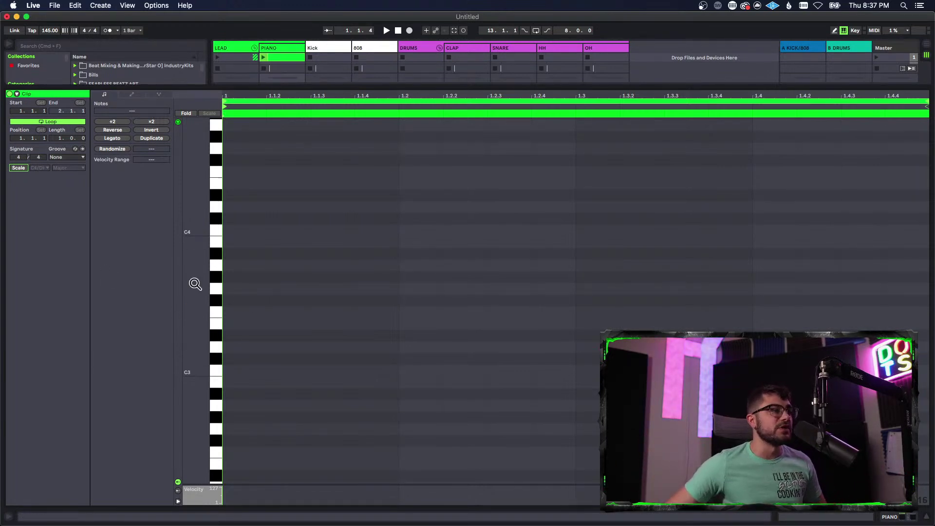
- Launch the empty clip on the PIANO track
scroll(247, 283, "up", 2)
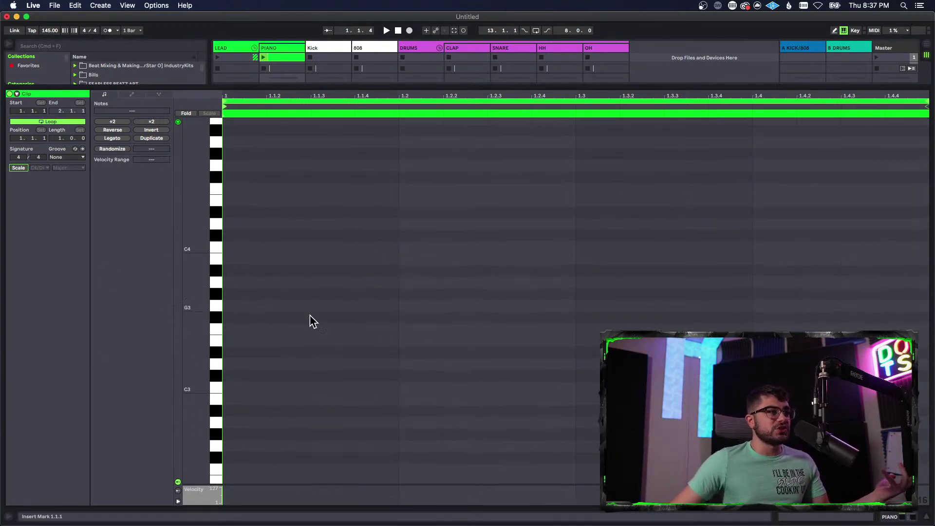
scroll(395, 344, "down", 5)
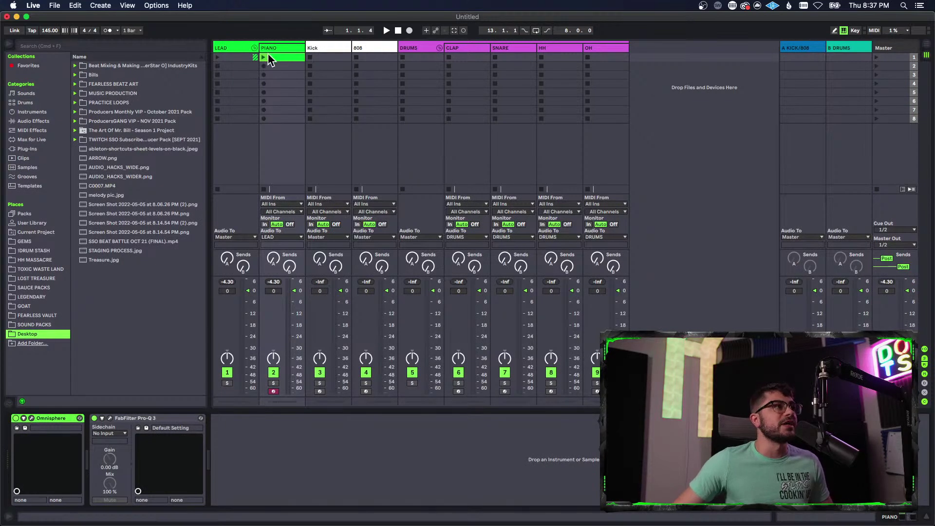
left_click(263, 57)
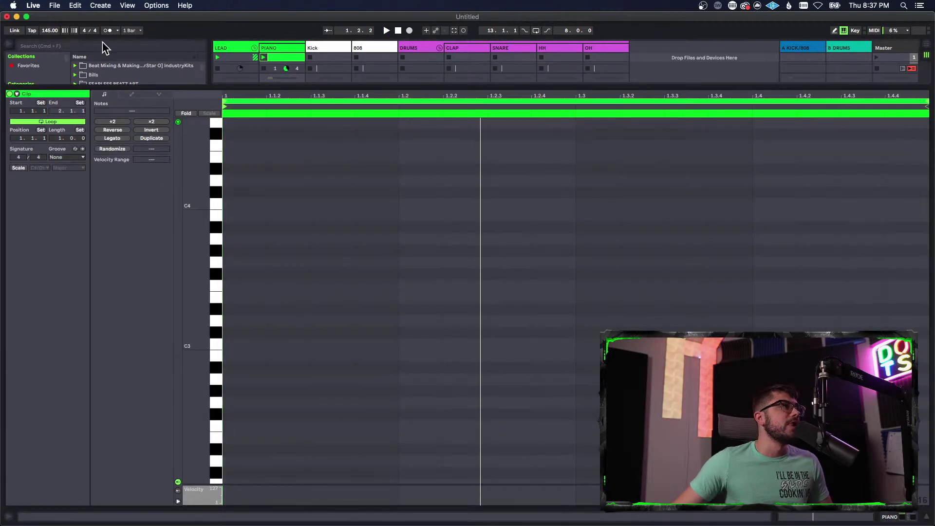
- Set the project tempo to 140 BPM and turn on the metronome
left_click(46, 30)
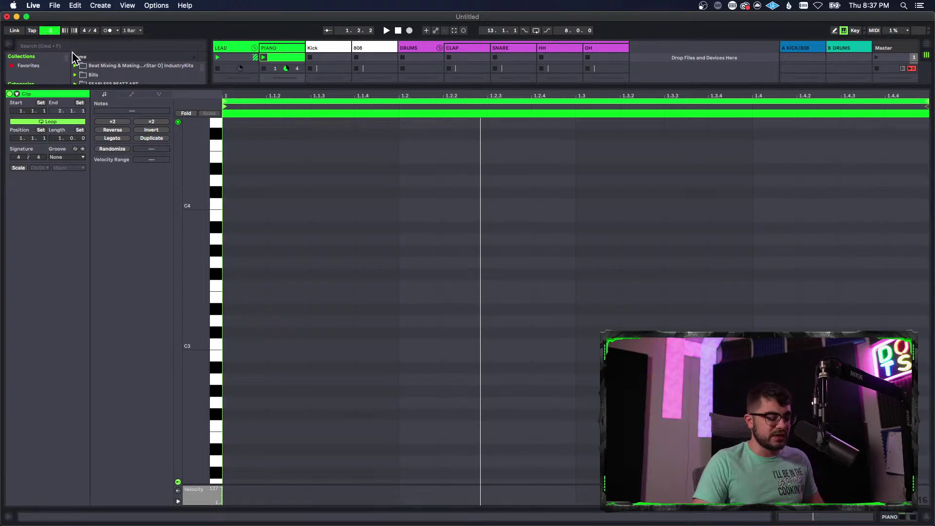
type("140")
key("Return")
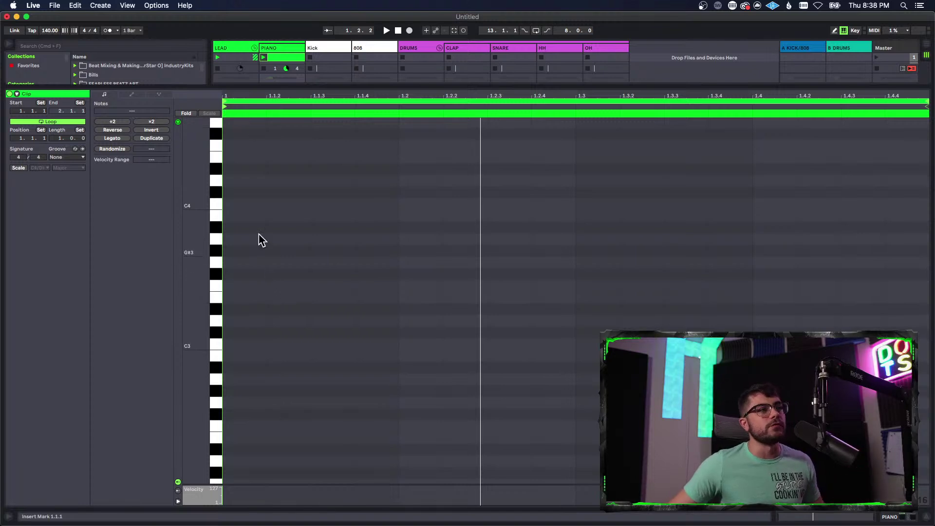
left_click(108, 30)
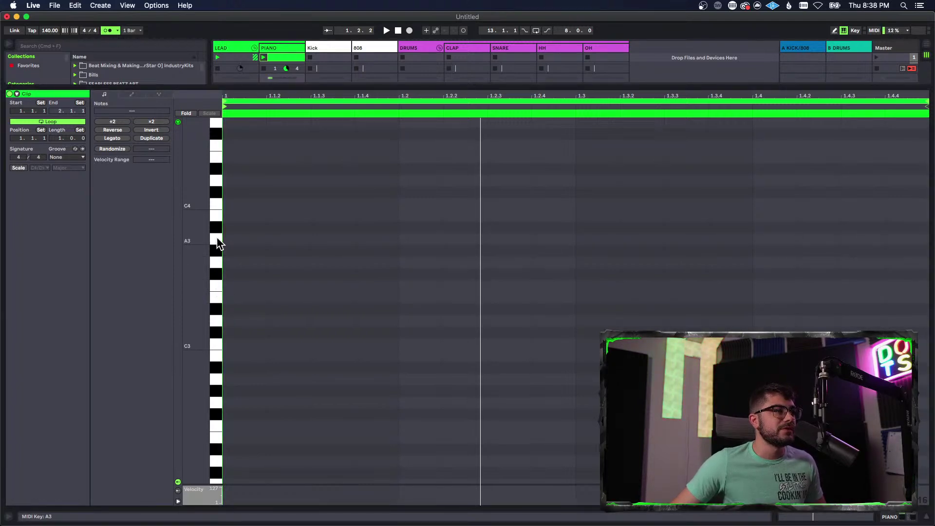
- Add an F#3 eighth note at the very start of the piano clip and play it back
left_click(227, 273)
left_click_drag(264, 271, 310, 272)
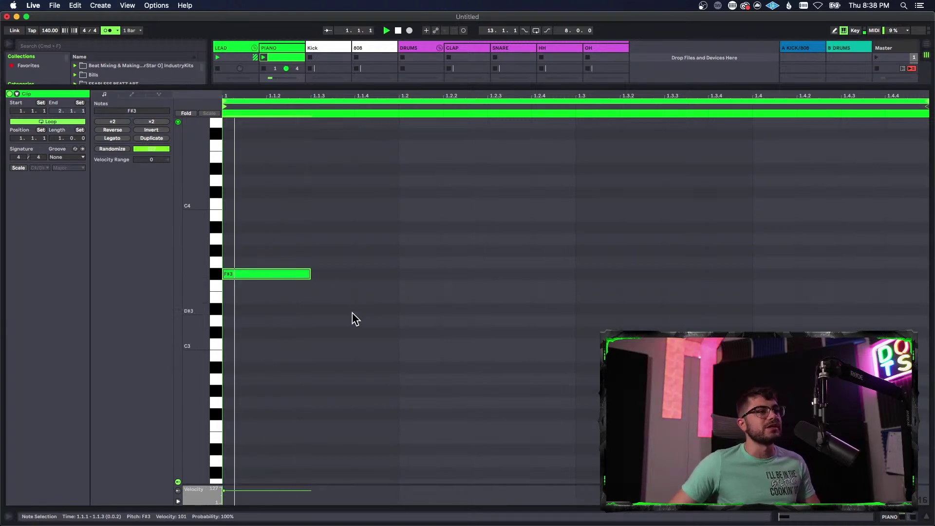
scroll(360, 316, "up", 3)
key("space")
- Add an eighth note at 1.1.3 directly after the F#3 and set its pitch to C#4
left_click_drag(296, 343, 388, 206)
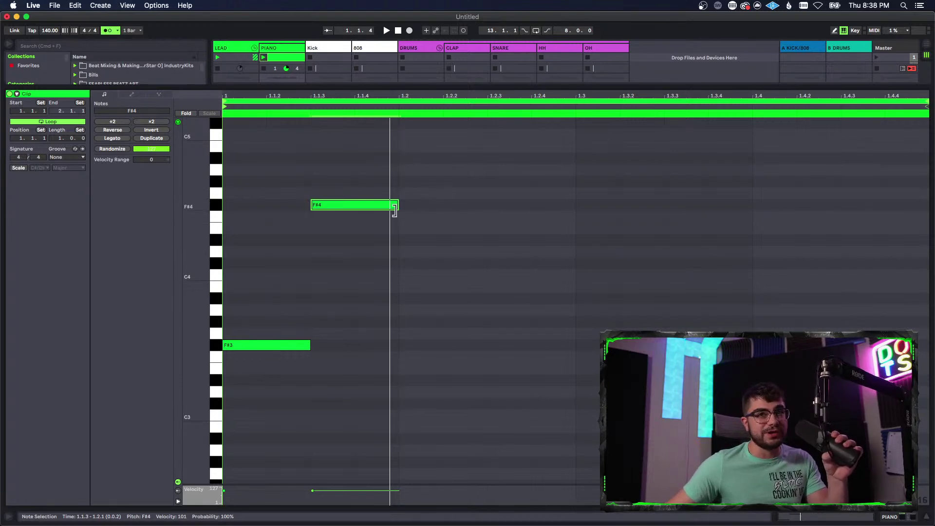
scroll(392, 207, "up", 5)
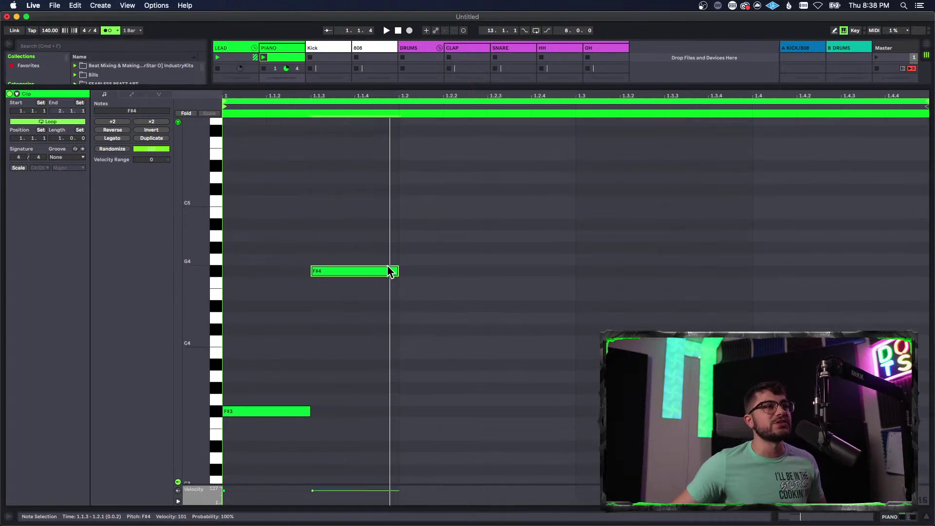
scroll(390, 260, "down", 1)
left_click_drag(380, 259, 388, 318)
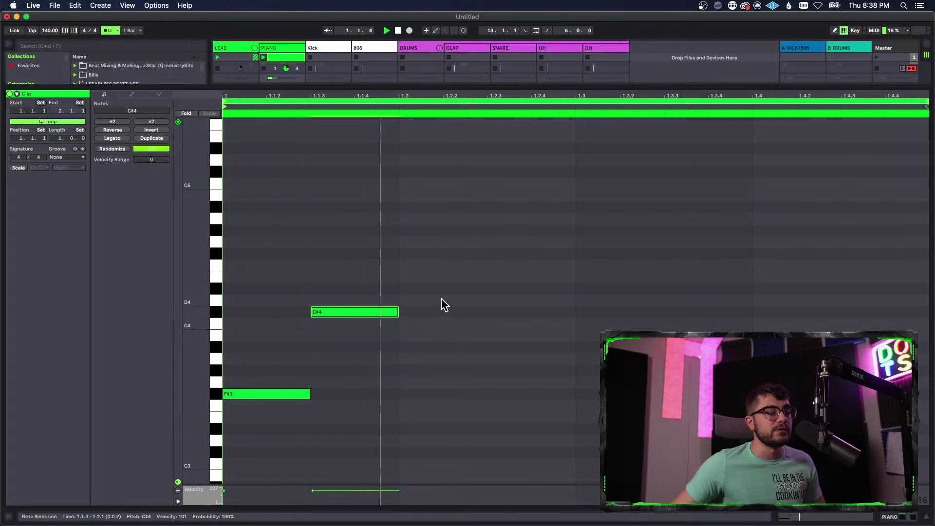
- Add an A4 eighth note on beat 1.2 and play the clip to audition it
scroll(470, 292, "up", 1)
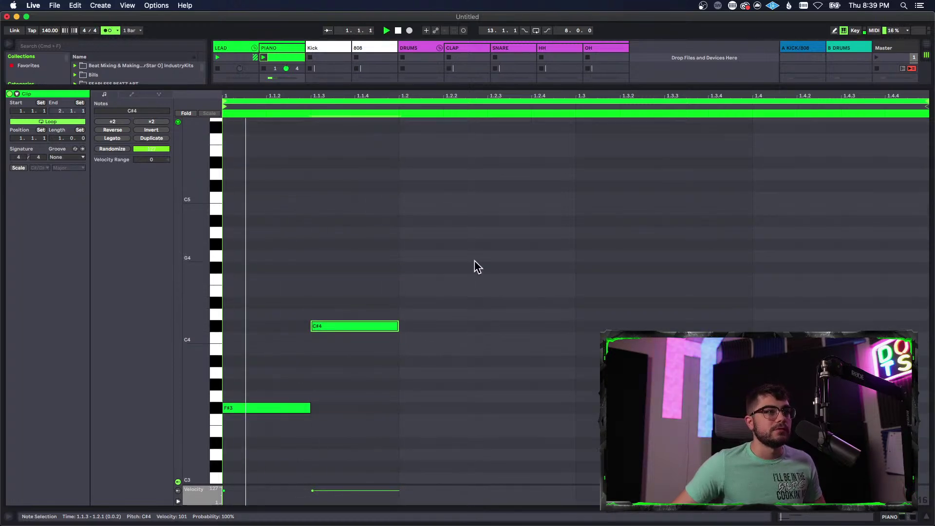
double_click(426, 223)
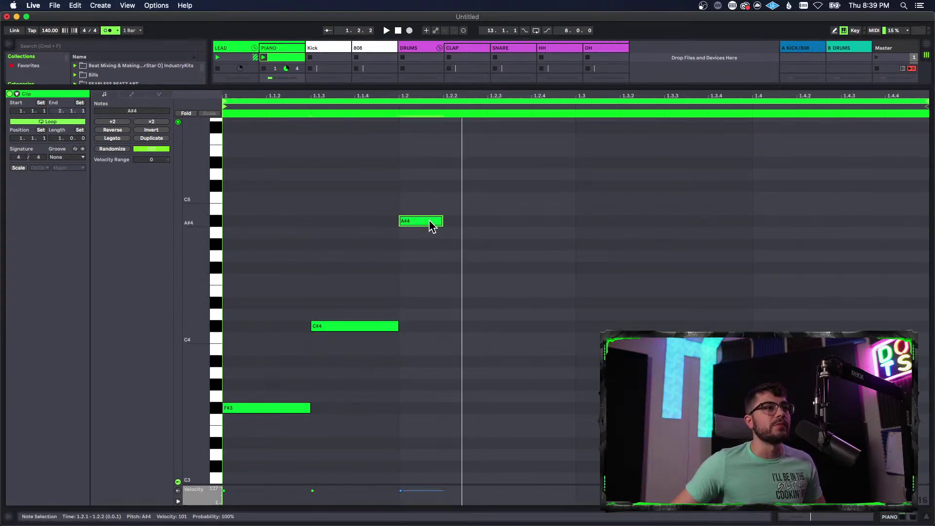
left_click_drag(440, 220, 458, 238)
key("space")
key("space")
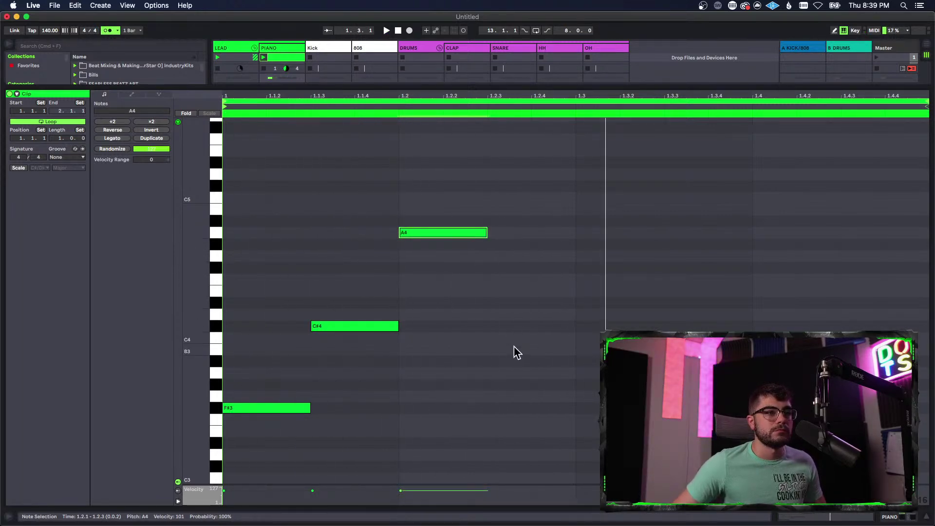
- Add a D4 eighth note at 1.2.3, right after the A4
double_click(515, 315)
left_click_drag(528, 313, 564, 309)
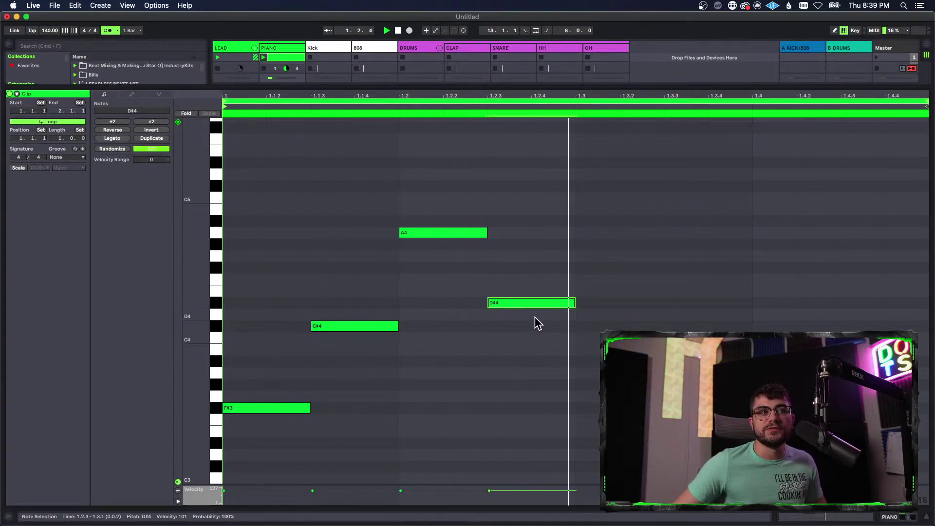
left_click_drag(541, 305, 544, 316)
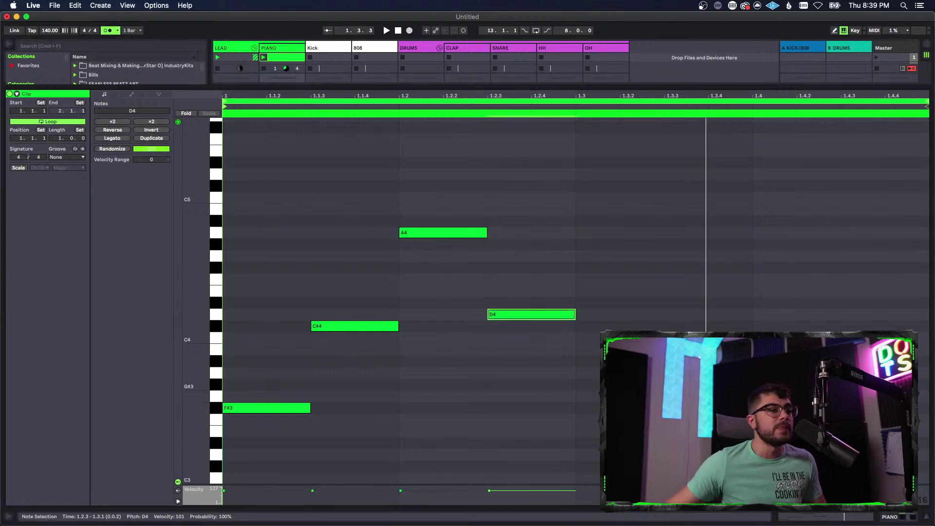
- Add a low C#3 eighth note at 1.3.3, leaving a gap after the D4, and play the clip
scroll(499, 413, "down", 5)
key("space")
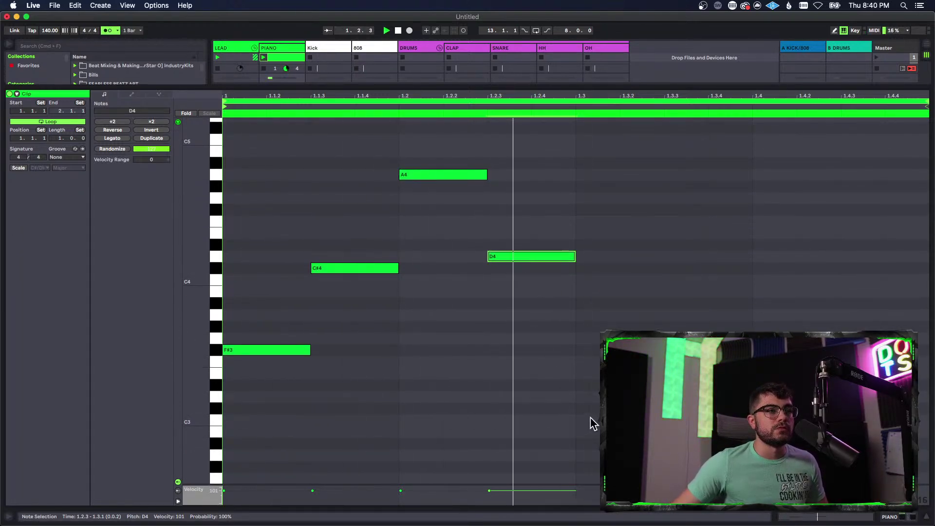
double_click(553, 397)
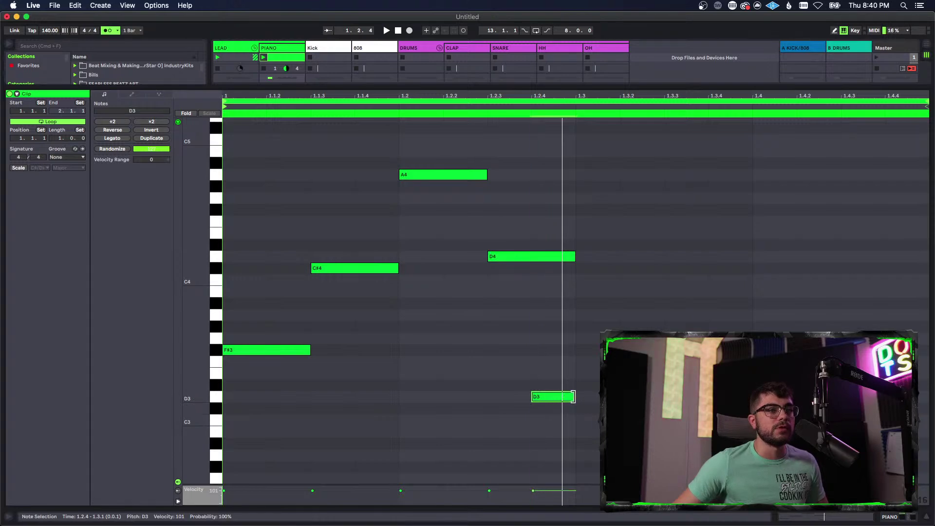
left_click_drag(559, 397, 753, 409)
key("space")
key("space")
key("space")
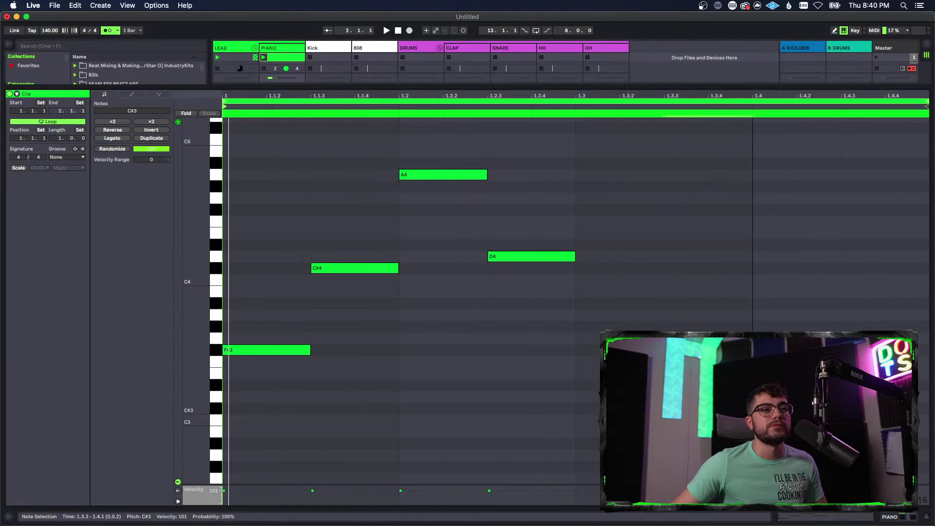
key("space")
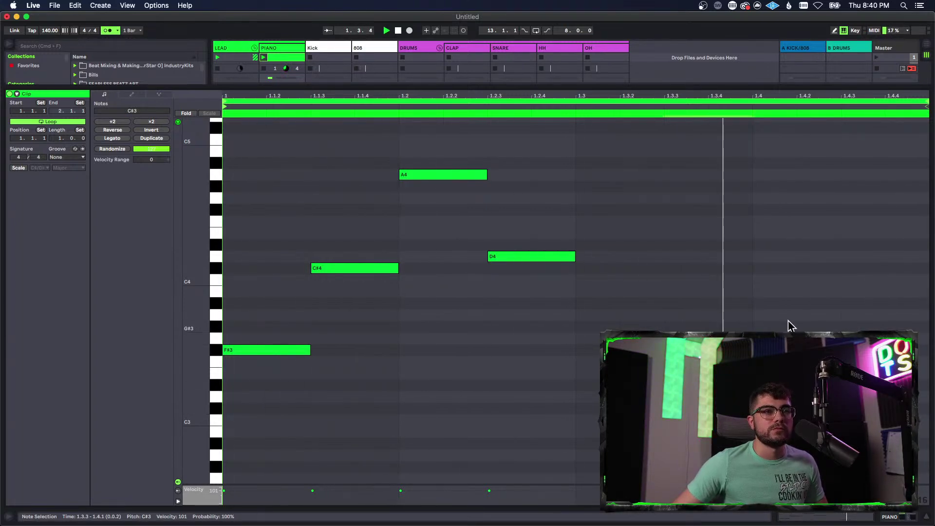
- Add a G#3 sixteenth note on beat 1.4 and audition it in playback
double_click(776, 268)
left_click_drag(788, 275, 790, 326)
key("space")
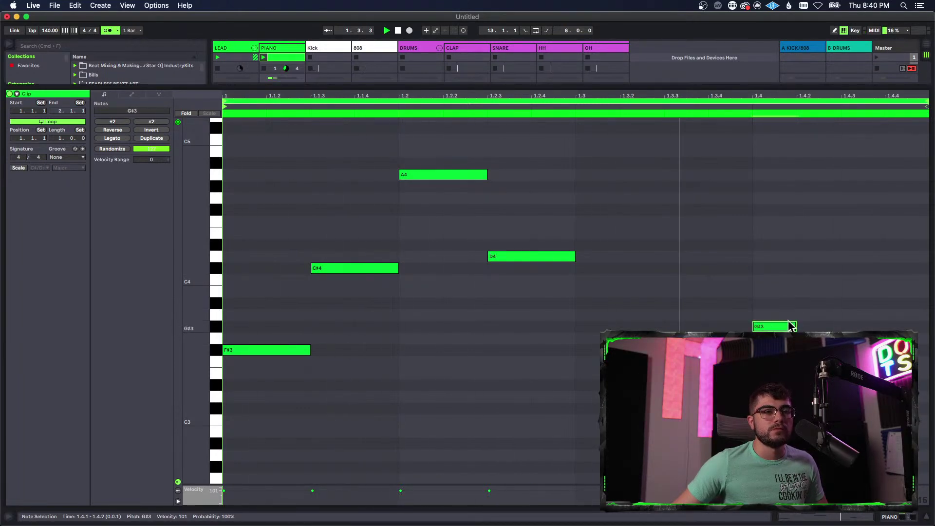
mouse_move(789, 326)
left_mouse_down()
mouse_move(789, 338)
mouse_move(822, 339)
mouse_move(792, 339)
left_mouse_up()
mouse_move(784, 327)
left_mouse_down()
mouse_move(828, 328)
mouse_move(783, 327)
left_mouse_up()
key("space")
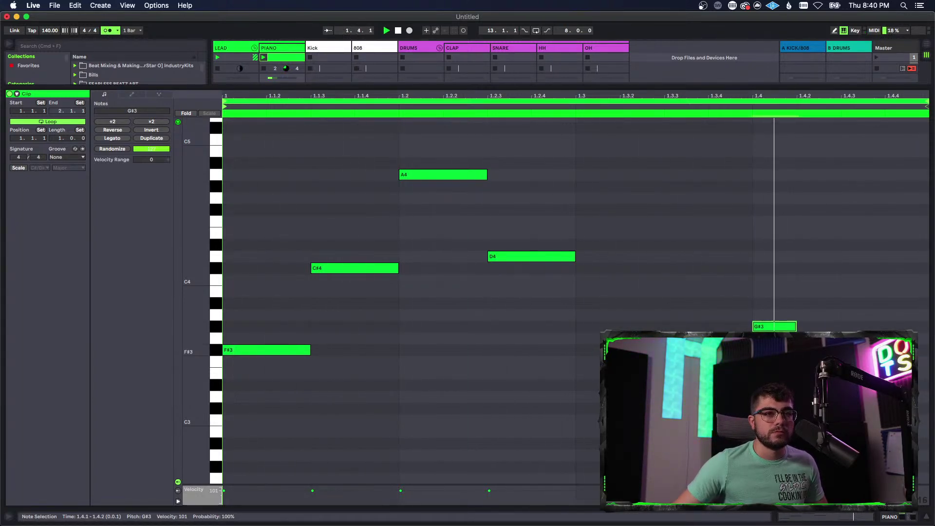
- Extend the G#3 to an eighth note and add an F3 eighth note at 1.4.3 to close the bar
left_click_drag(863, 362, 863, 351)
key("space")
left_click(786, 326)
left_click_drag(885, 351, 929, 351)
key("space")
left_click(890, 405)
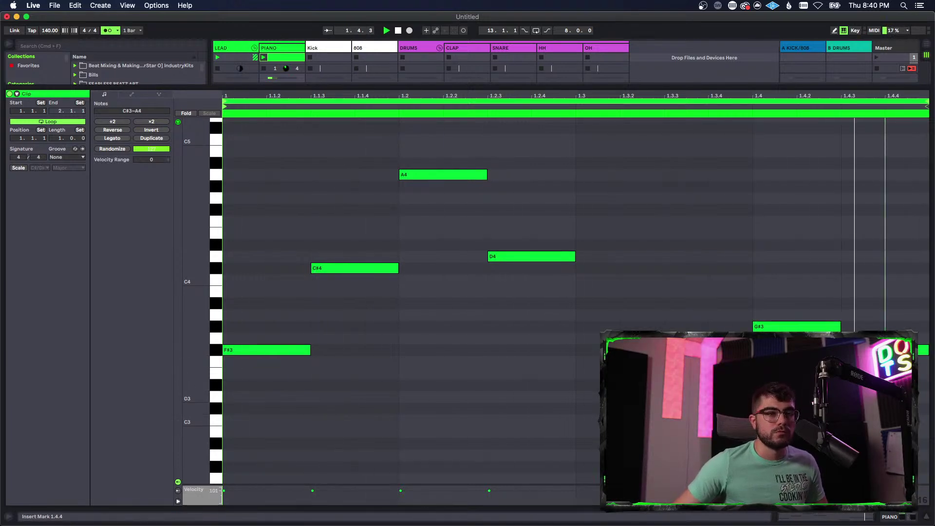
left_click_drag(883, 350, 883, 362)
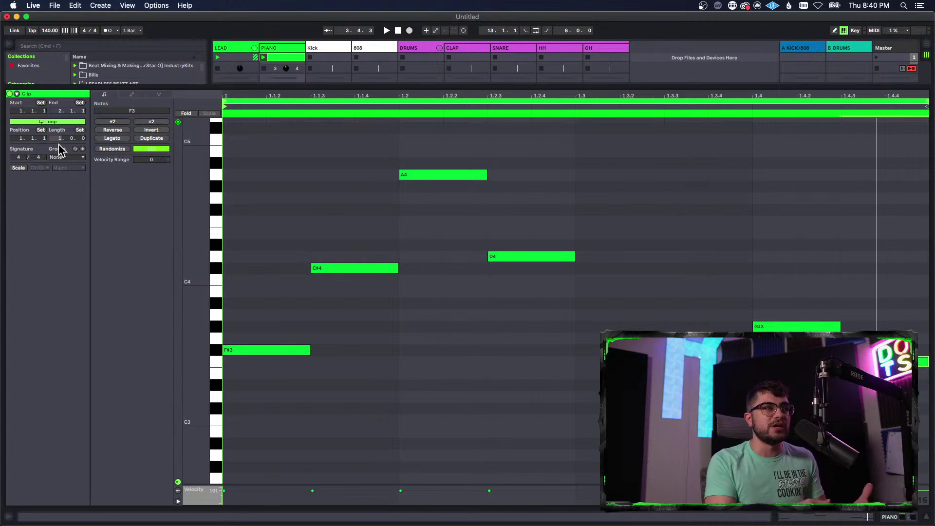
- Set the piano clip's loop length to 2 bars
type("2")
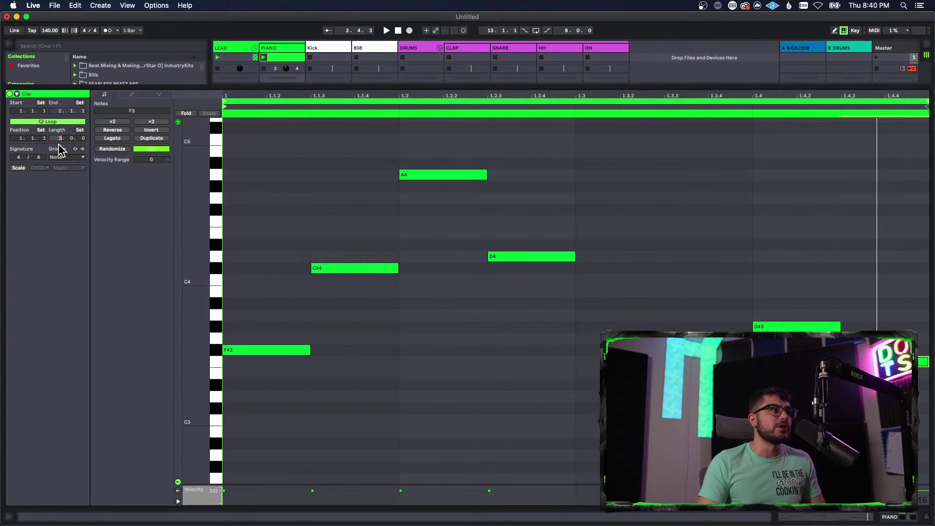
key("Return")
scroll(434, 273, "down", 1)
- Duplicate all notes of the first bar into the second bar and play the clip
left_click(555, 399)
key("super+a")
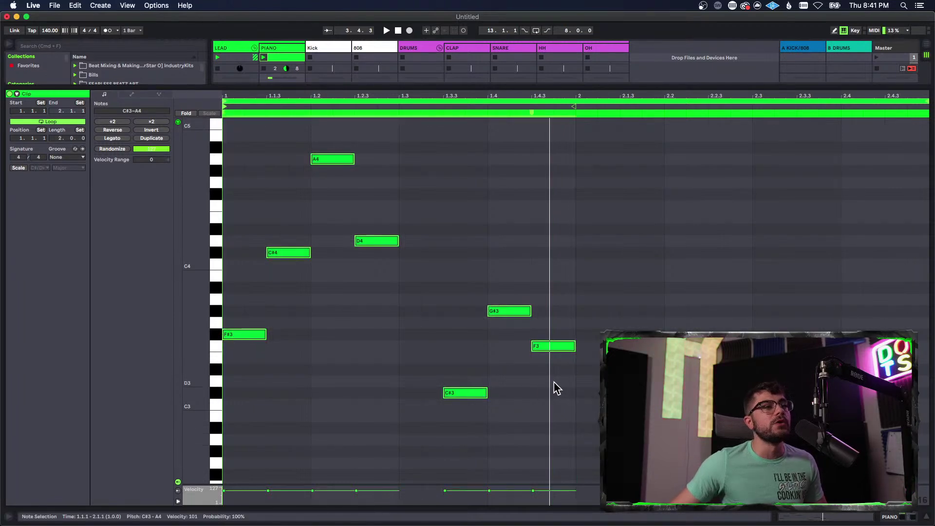
key("super+d")
left_click(731, 215)
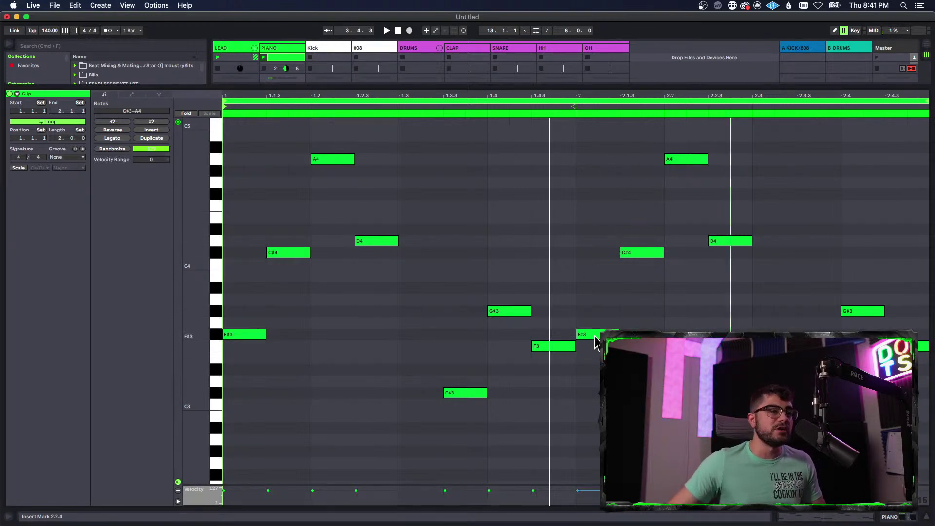
key("space")
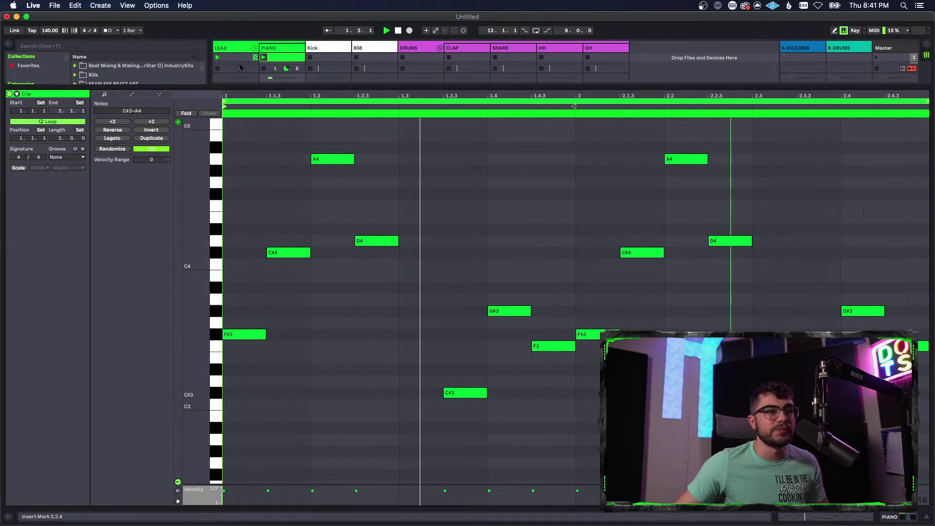
- Move the second bar's opening F#3 note onto the C#4 at 2.1.3 and play the clip
left_click(591, 335)
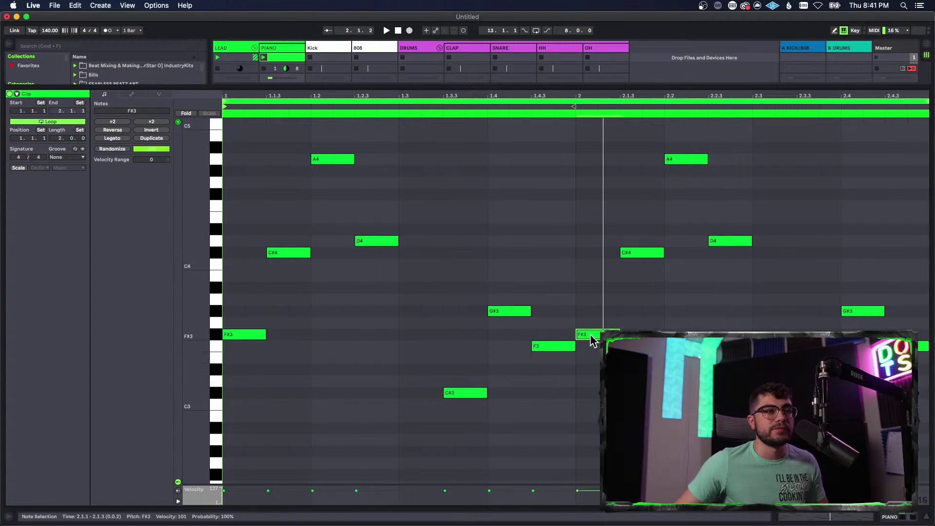
left_click_drag(599, 337, 601, 234)
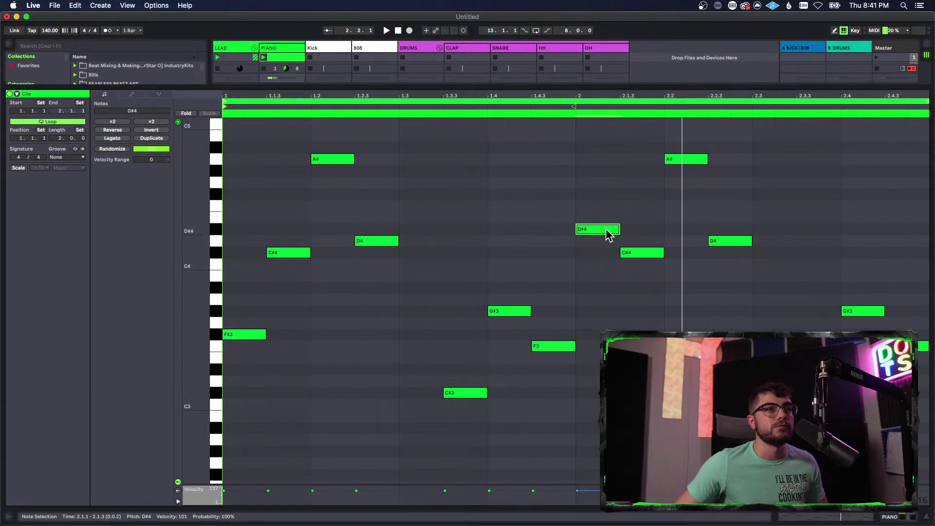
left_click_drag(602, 230, 640, 254)
key("space")
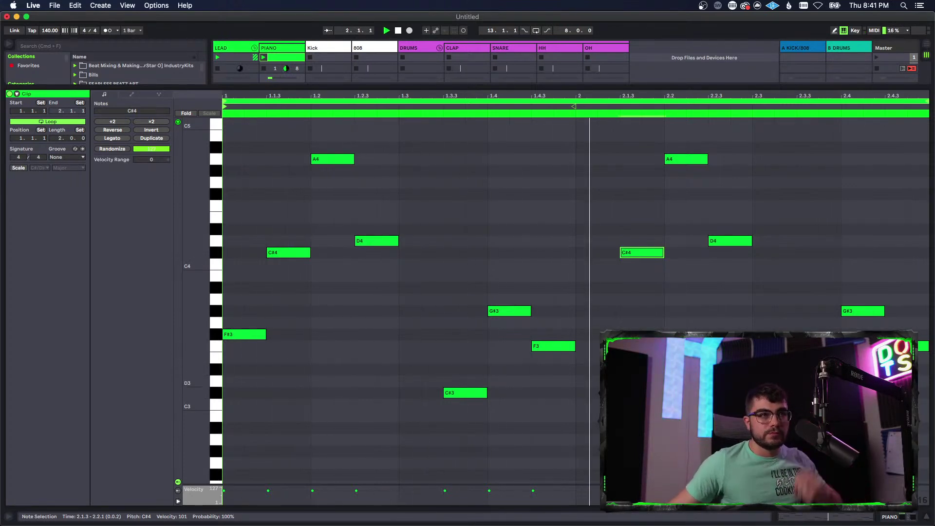
- Lower the second bar's A4 at 2.2 to B3 and its D4 at 2.2.3 to G#3, and play the clip
left_click_drag(681, 162, 672, 276)
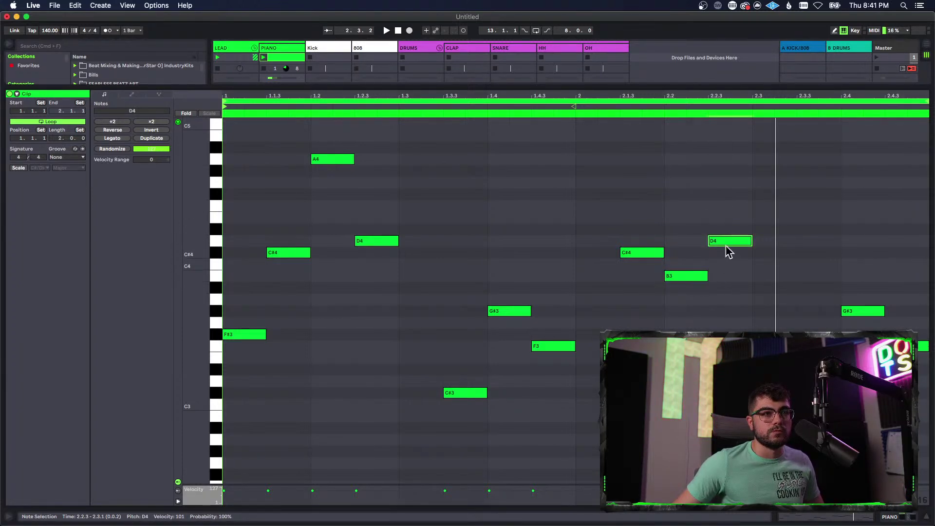
left_click_drag(726, 250, 716, 312)
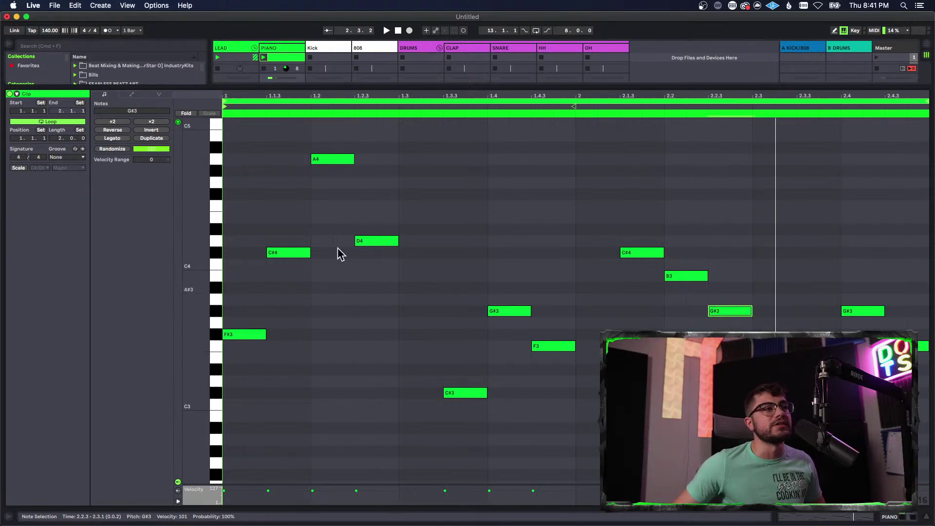
key("space")
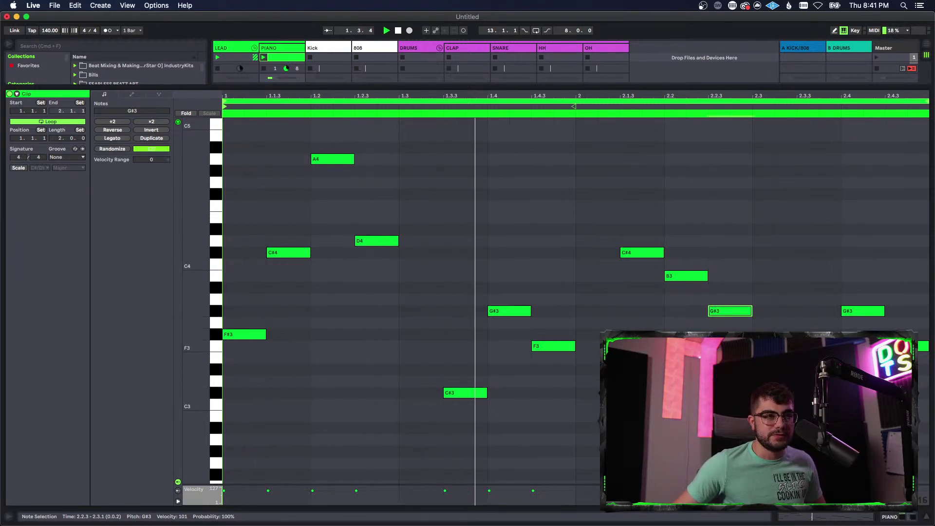
key("space")
key("space")
- Move the second bar's C#3 to 2.3.1 and its G#3 onto D3 at 2.3.3, and play the clip
left_click(774, 393)
key("space")
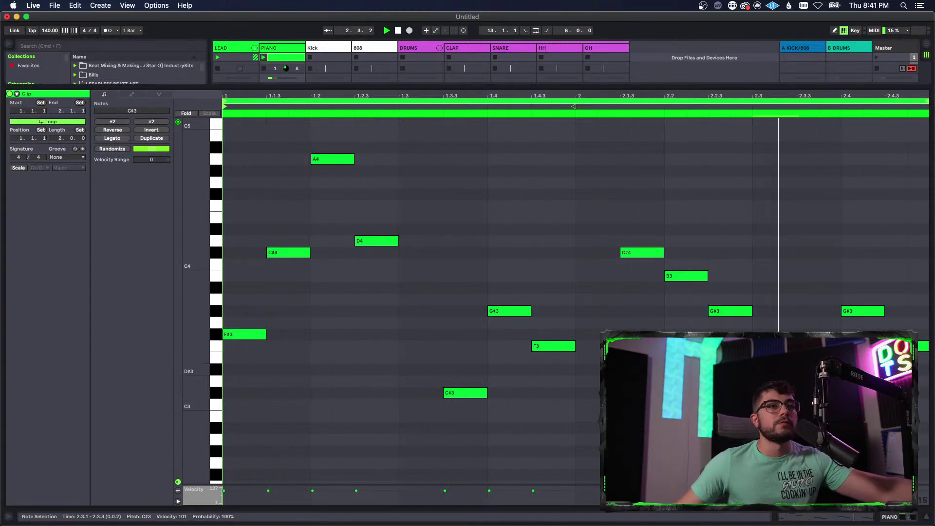
left_click_drag(850, 310, 807, 369)
key("space")
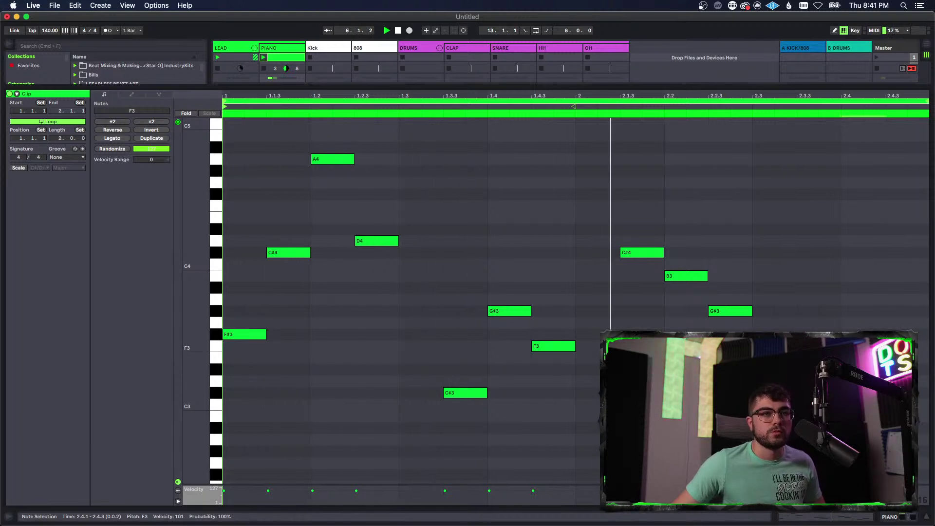
- Extend the F3 at 2.4.1 to the end of bar 2, lower the G#3 at 2.2.3 to F#3, and play the clip
left_click_drag(907, 346, 929, 346)
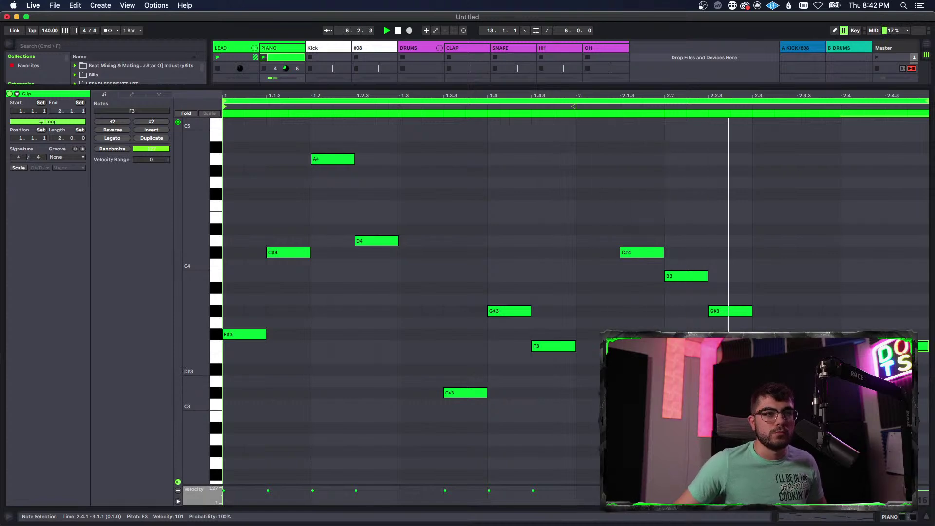
left_click(677, 277)
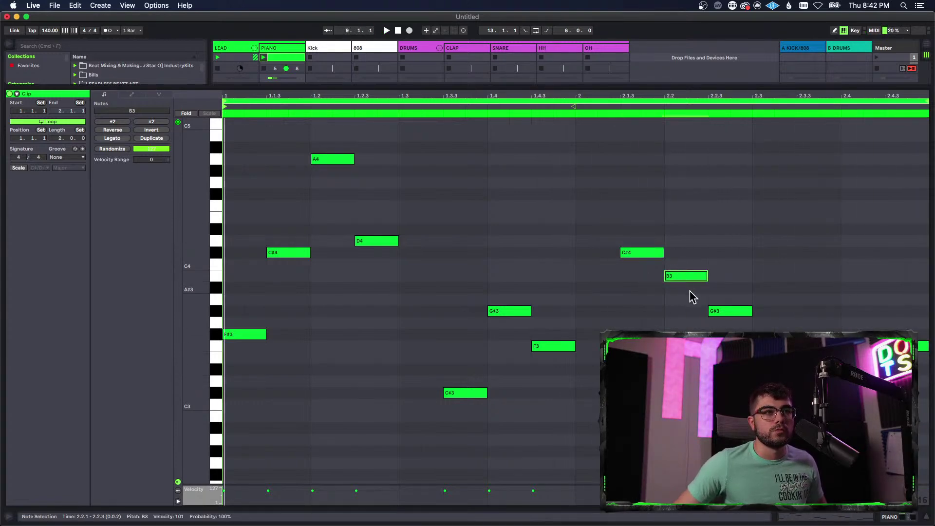
left_click_drag(720, 313, 721, 336)
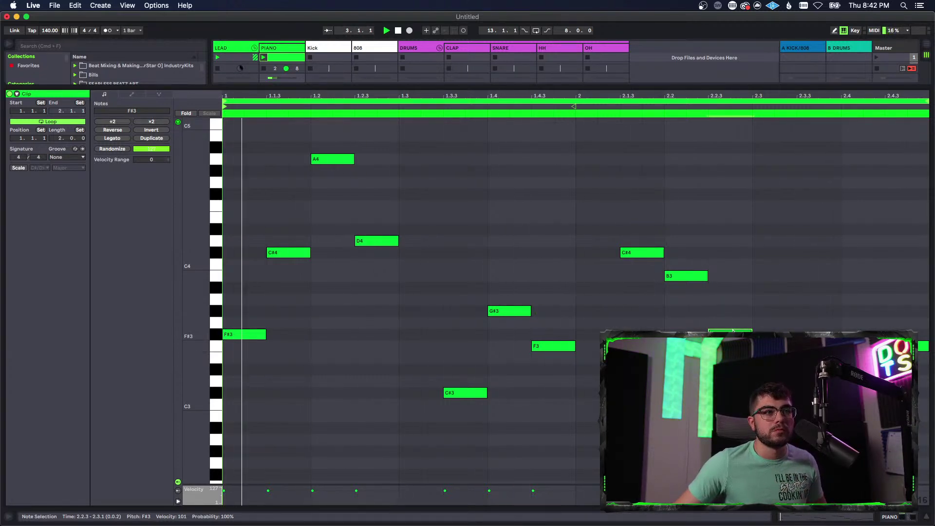
scroll(504, 279, "up", 2)
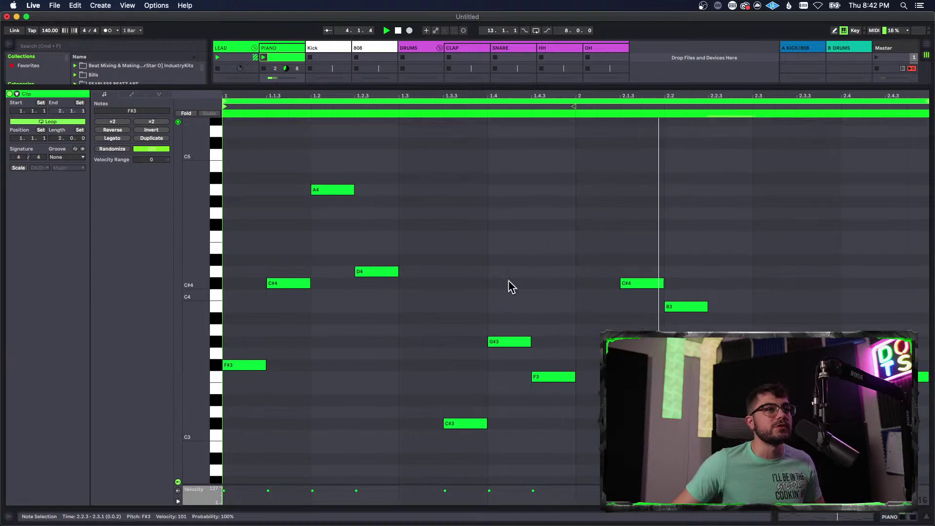
scroll(553, 299, "down", 1)
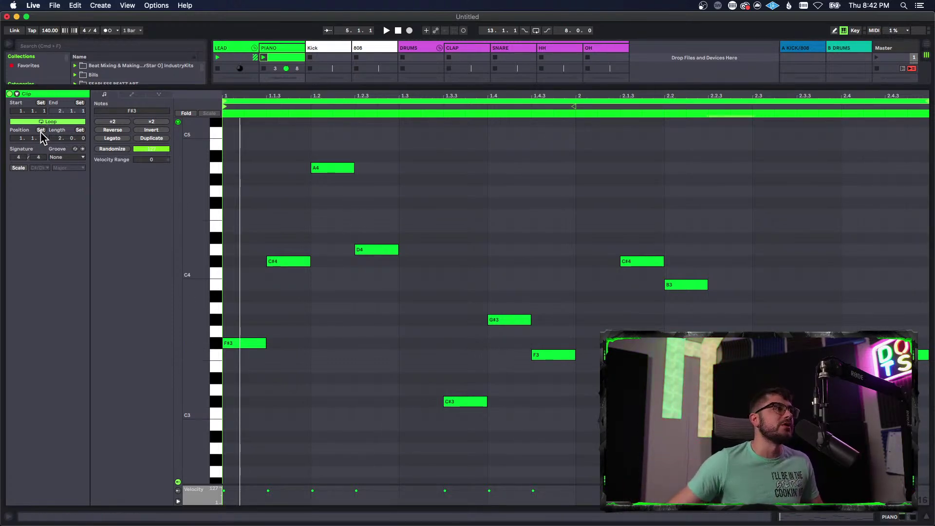
- Set the piano clip's loop length to 4 bars and duplicate all notes of the first two bars into bars 3 and 4
key("super+Up")
left_click(665, 343)
left_click(576, 408)
left_click_drag(578, 428, 199, 139)
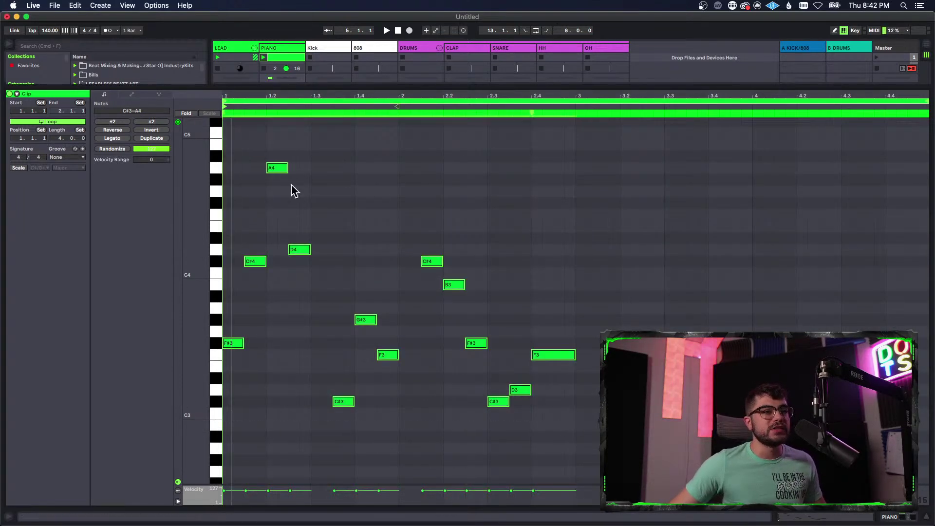
key("super+d")
scroll(667, 300, "down", 1)
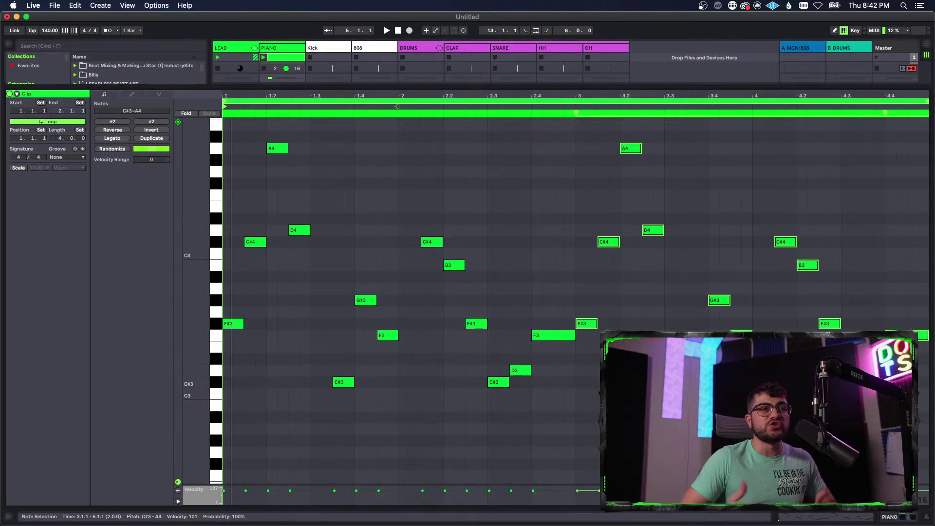
- Deselect the notes and play the four-bar piano clip to review the melody
left_click(635, 229)
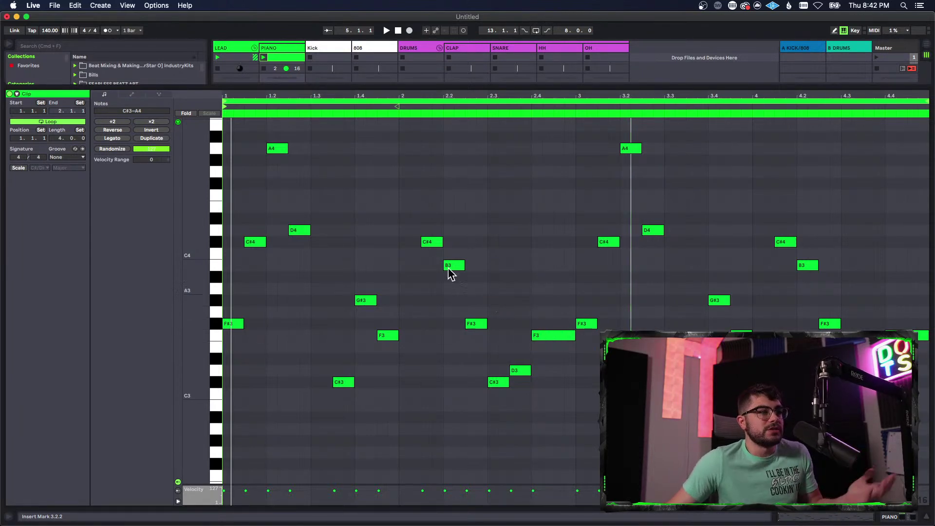
key("space")
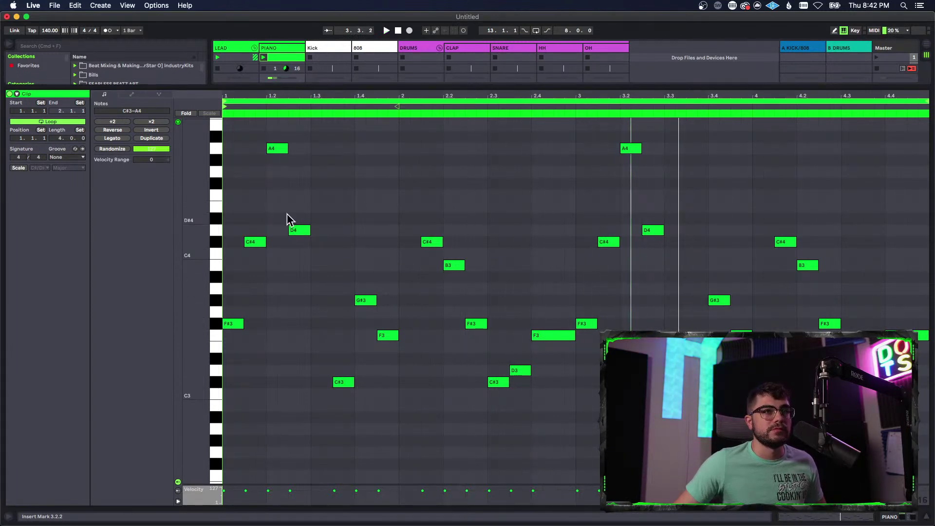
scroll(397, 338, "up", 3)
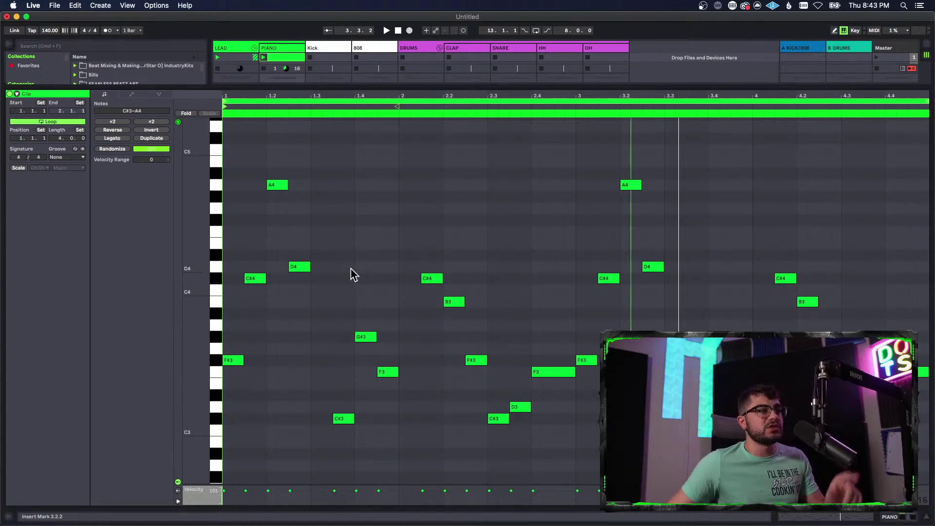
key("space")
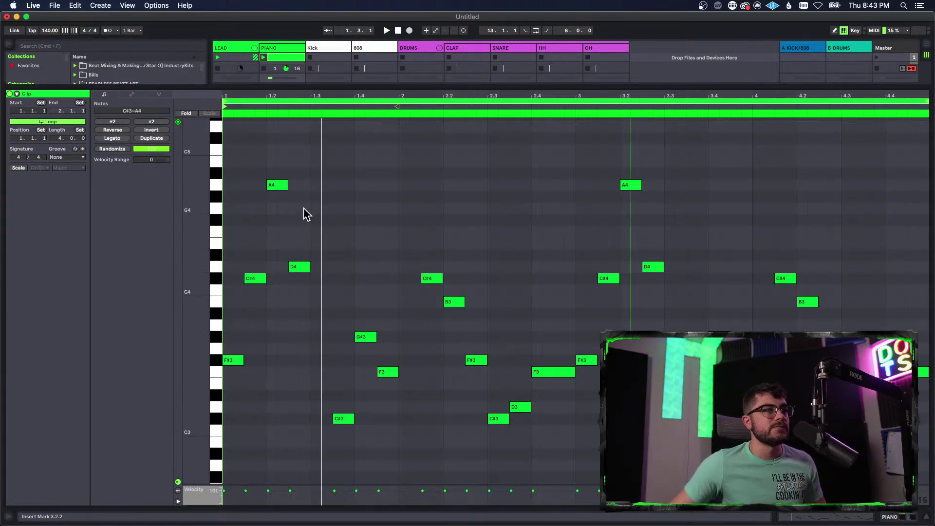
scroll(303, 204, "up", 4)
scroll(594, 302, "down", 2)
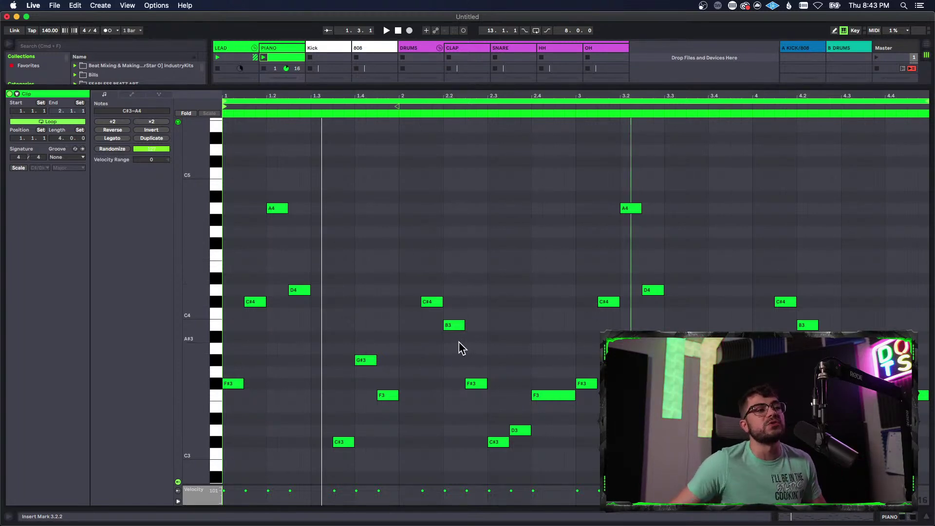
key("space")
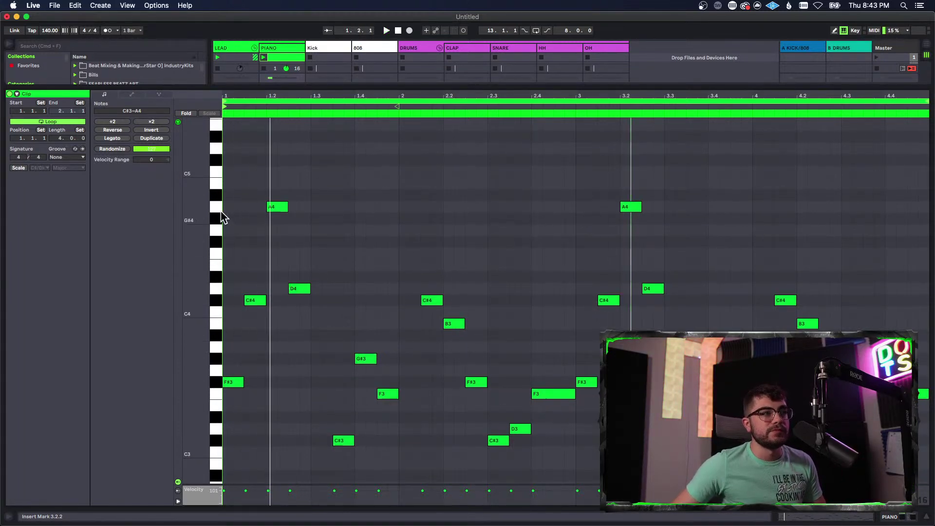
key("space")
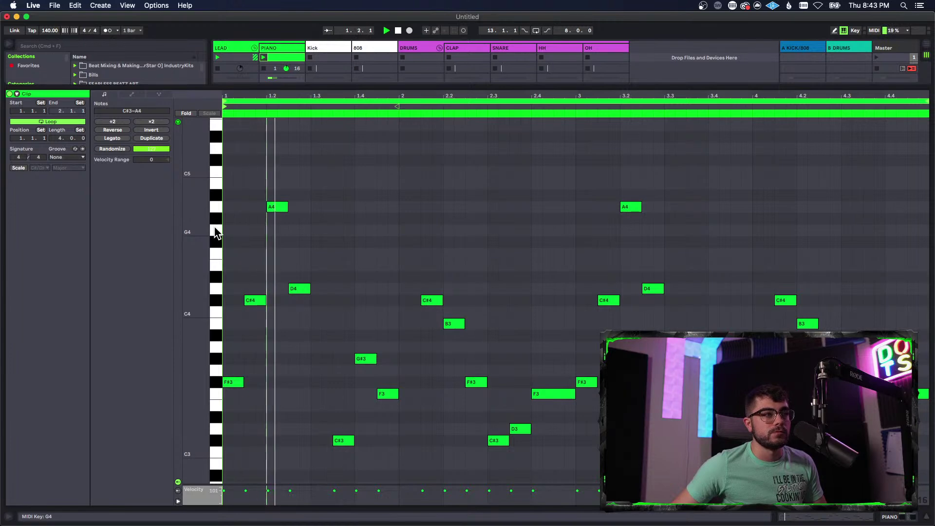
double_click(301, 231)
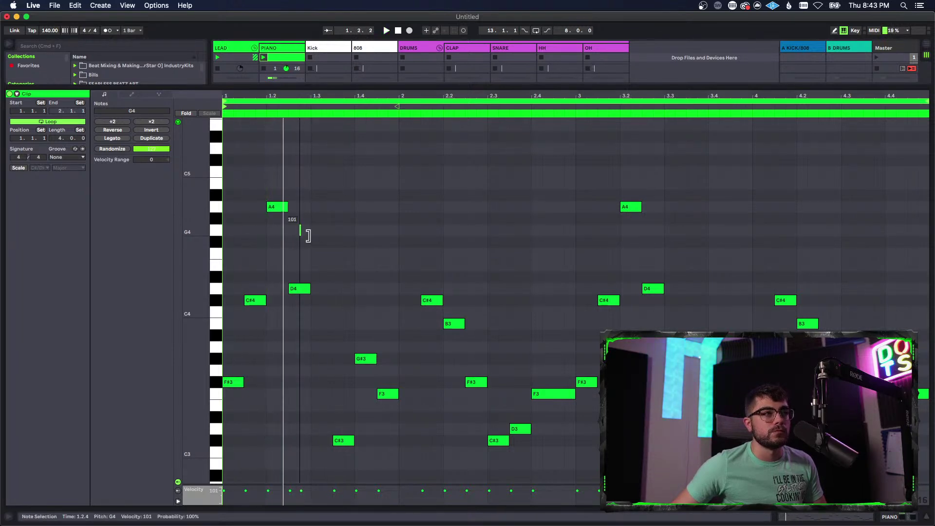
left_click(315, 244)
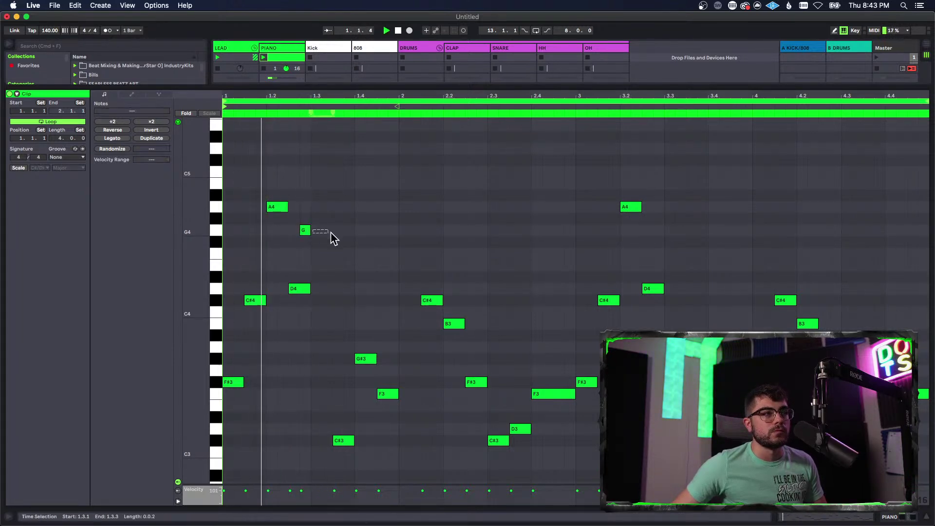
left_click_drag(308, 233, 326, 244)
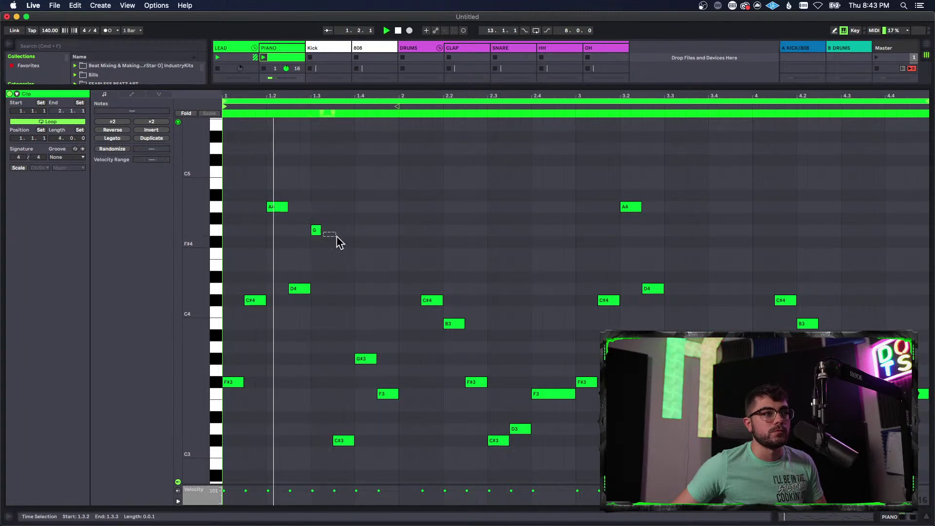
left_click(315, 229)
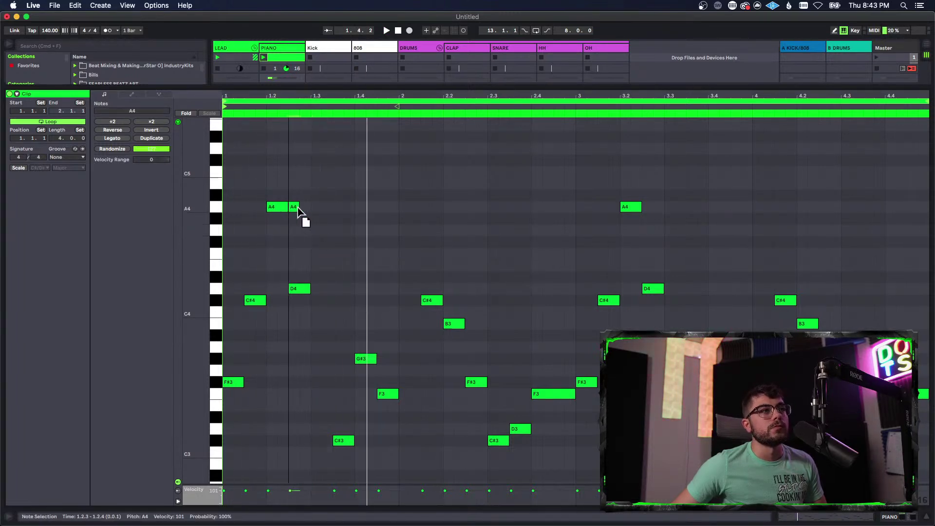
left_click_drag(298, 210, 312, 219)
left_click_drag(306, 214, 407, 295)
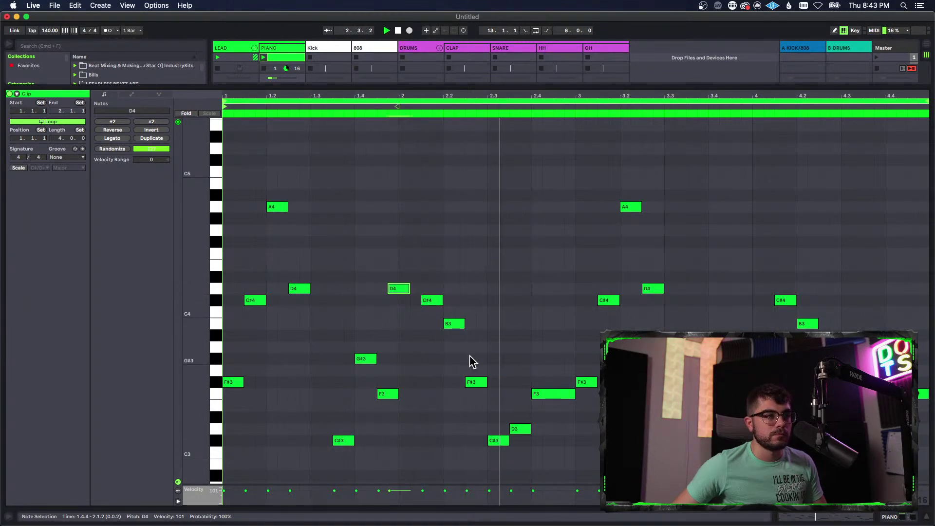
left_click_drag(403, 289, 404, 271)
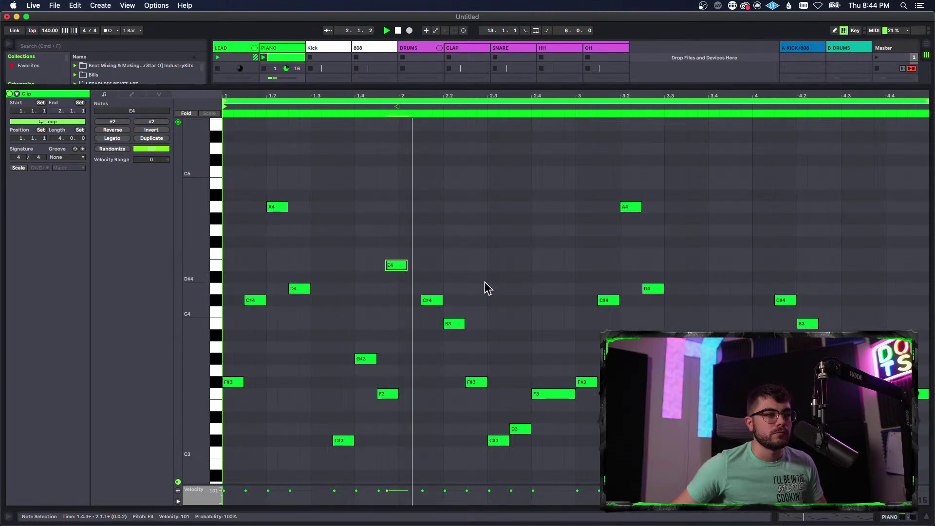
left_click_drag(398, 268, 413, 260)
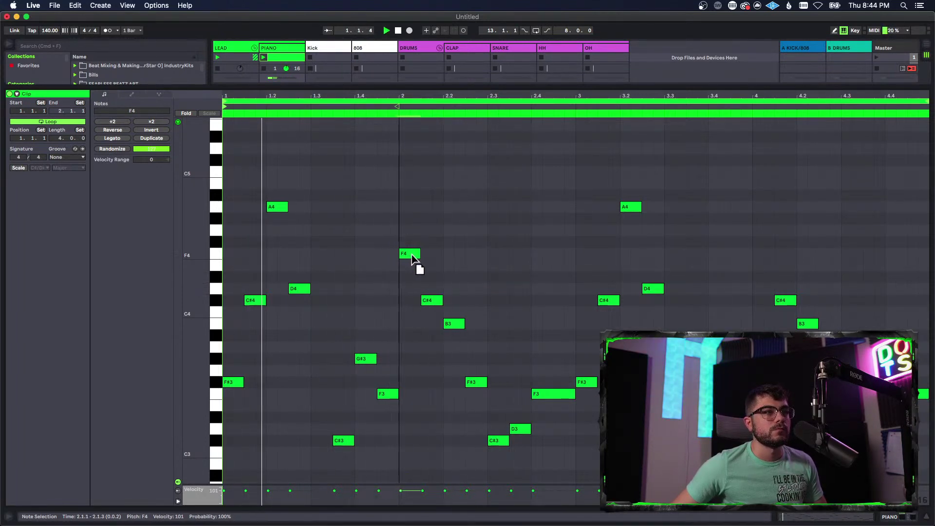
key("space")
key("Delete")
- Audition keys around D5 against the playing clip and add a quarter-note D5 at 1.1.1
scroll(378, 300, "up", 2)
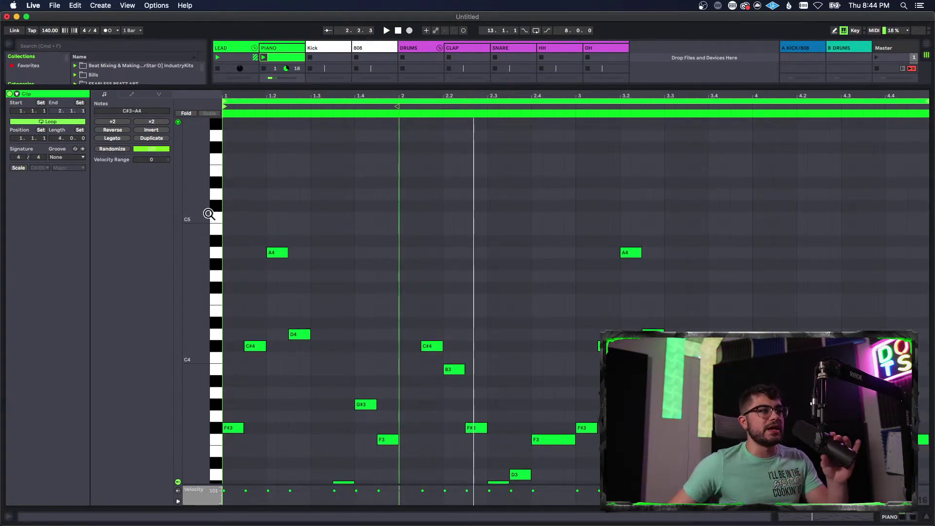
scroll(517, 423, "down", 2)
scroll(516, 422, "up", 5)
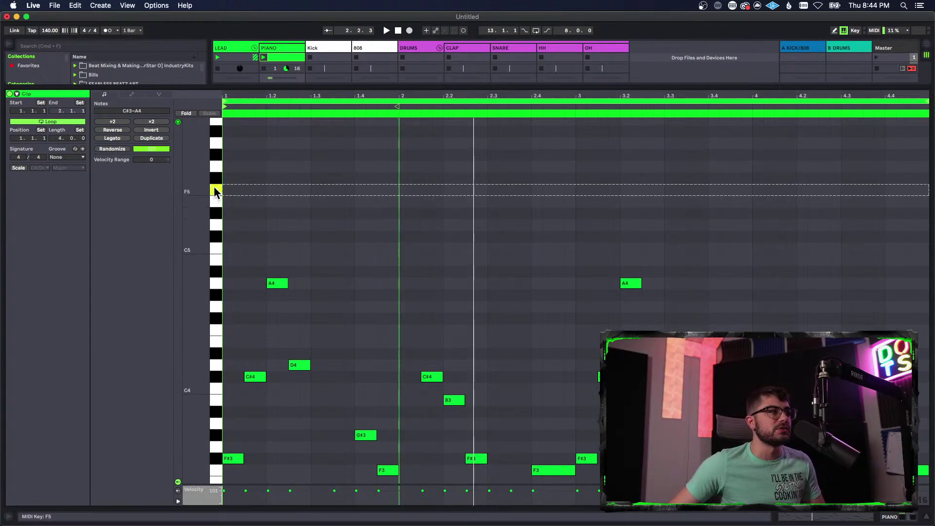
left_click(216, 237)
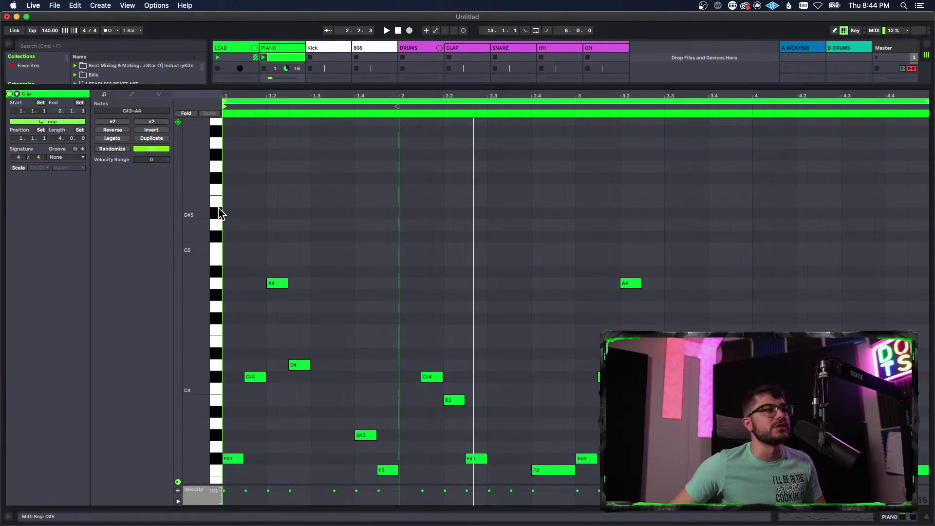
key("space")
left_click(218, 227)
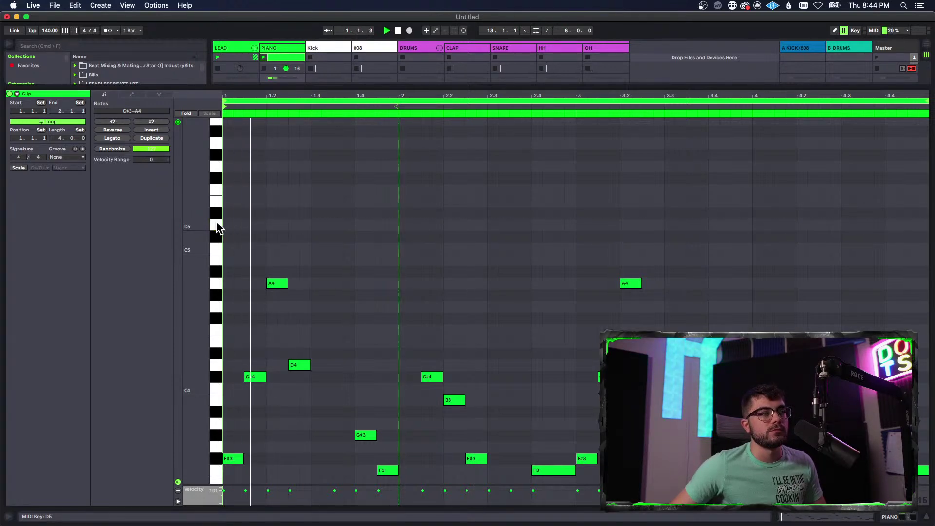
left_click(216, 248)
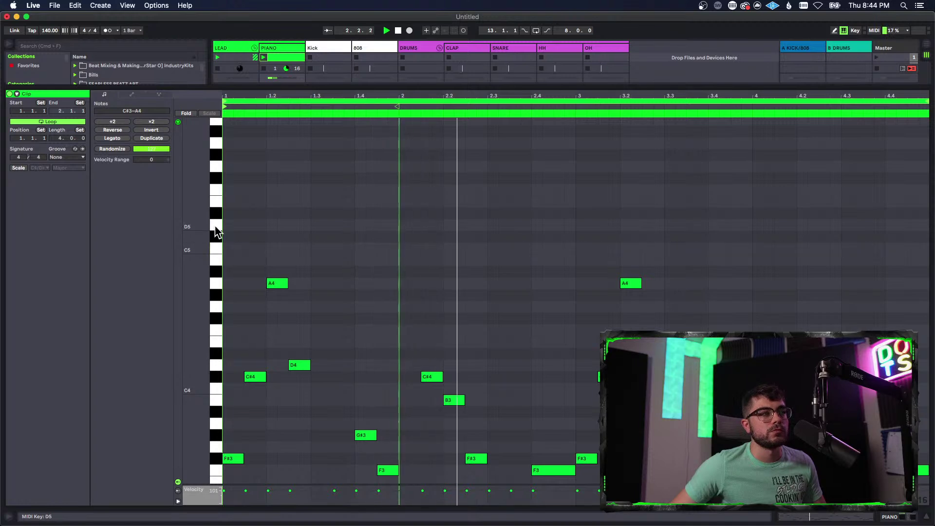
double_click(224, 227)
left_click_drag(236, 228, 266, 229)
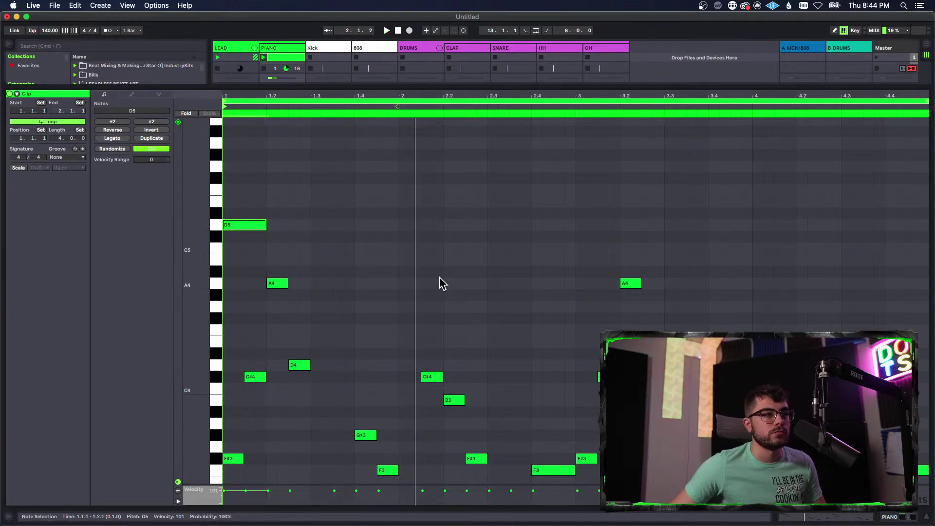
- Add a B4 note at 2.1.1 and extend it to 2.2.4
double_click(404, 260)
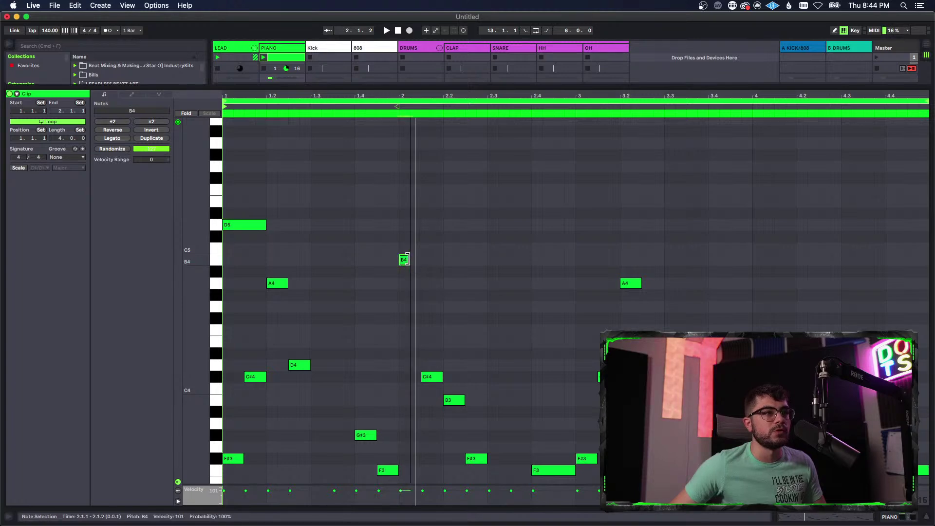
left_click_drag(410, 260, 473, 262)
scroll(462, 288, "down", 5)
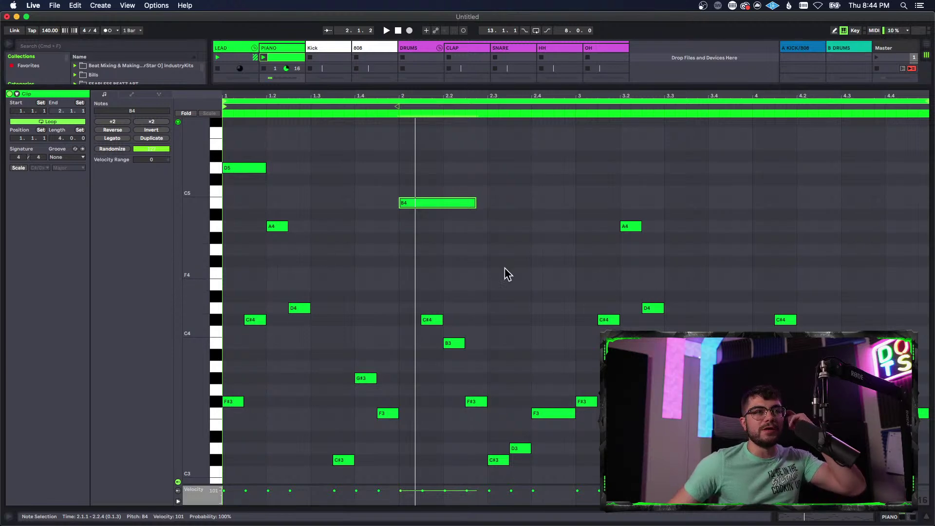
scroll(521, 390, "down", 2)
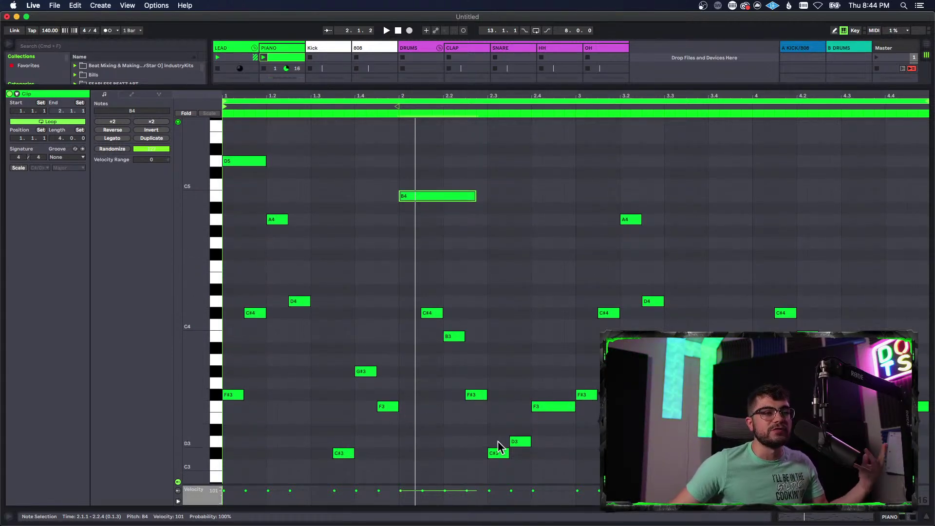
- Try the long note at 2.1.1 on C5 and return it to B4
scroll(441, 404, "up", 2)
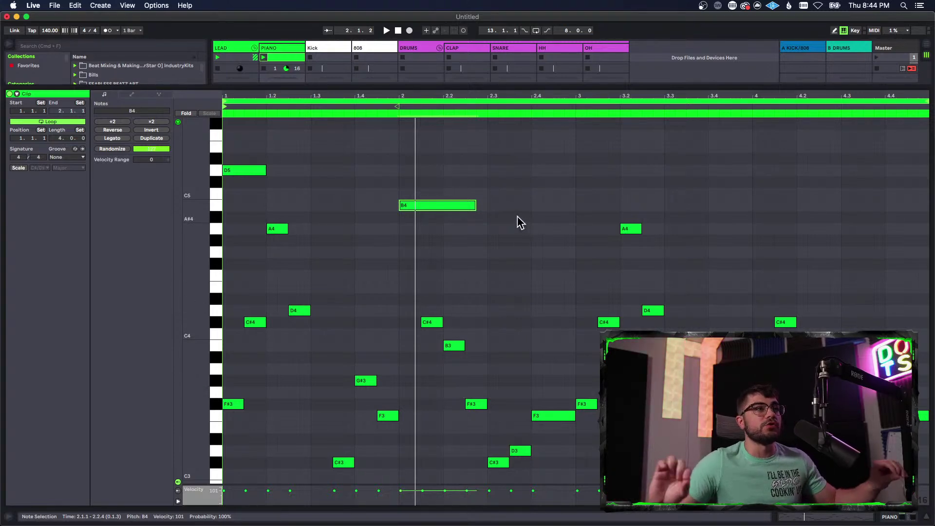
scroll(468, 253, "up", 3)
scroll(467, 250, "down", 4)
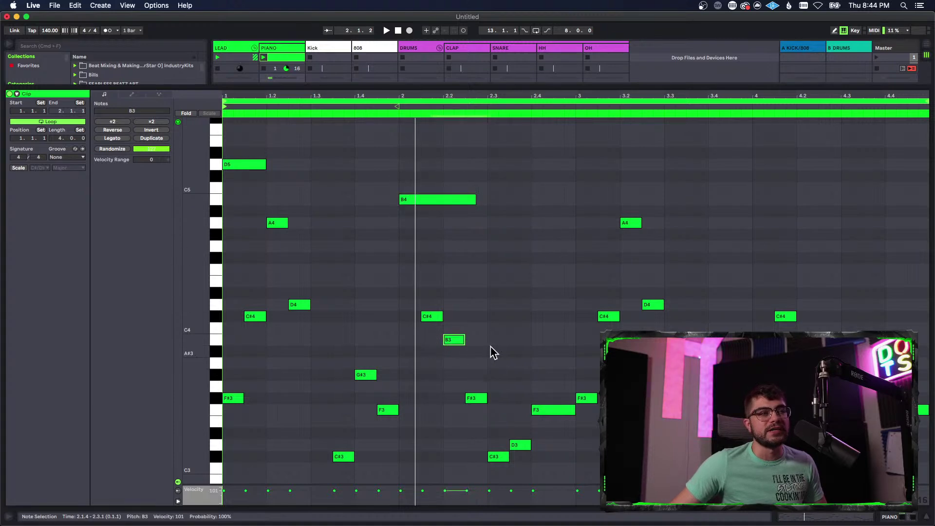
left_click_drag(493, 352, 493, 351)
scroll(495, 243, "up", 2)
left_click_drag(454, 213, 454, 201)
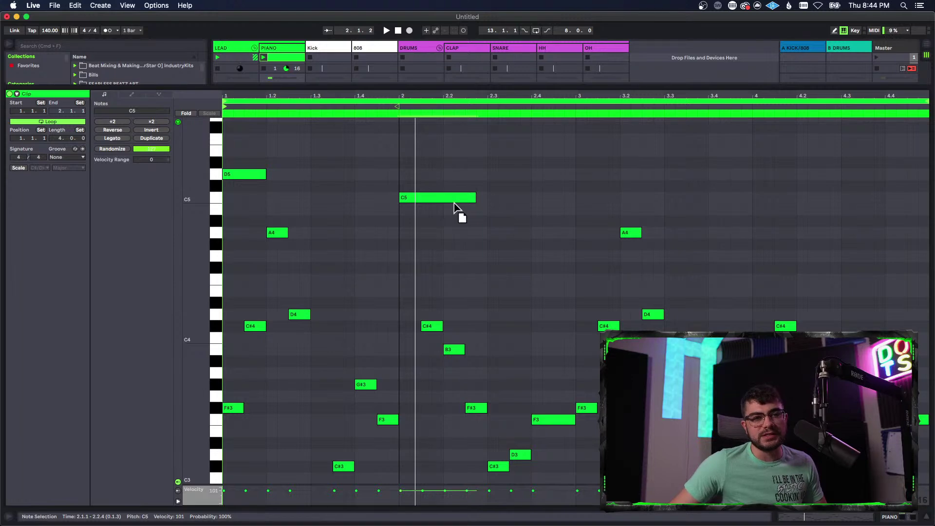
left_click_drag(455, 204, 461, 215)
scroll(460, 237, "down", 5)
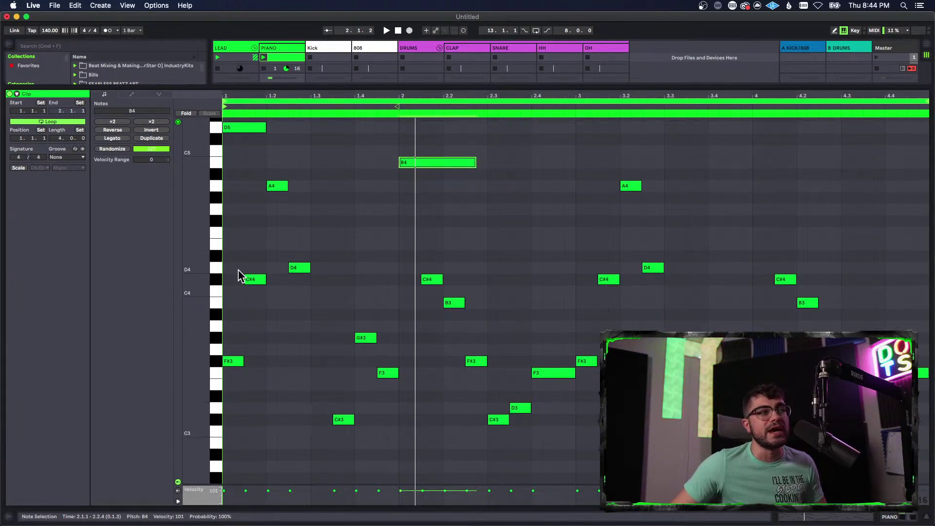
scroll(461, 383, "up", 8)
mouse_move(421, 249)
left_mouse_down()
mouse_move(452, 251)
mouse_move(418, 247)
left_mouse_up()
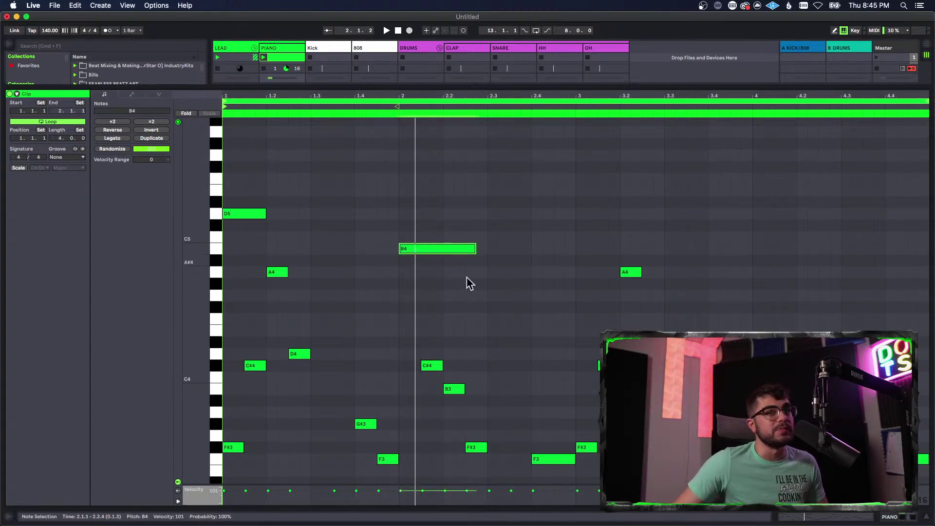
- With the clip playing, move the D5 note to 1.3.1 and place the B4 note at 1.4.3 as a quarter note
key("space")
left_click_drag(248, 215, 338, 220)
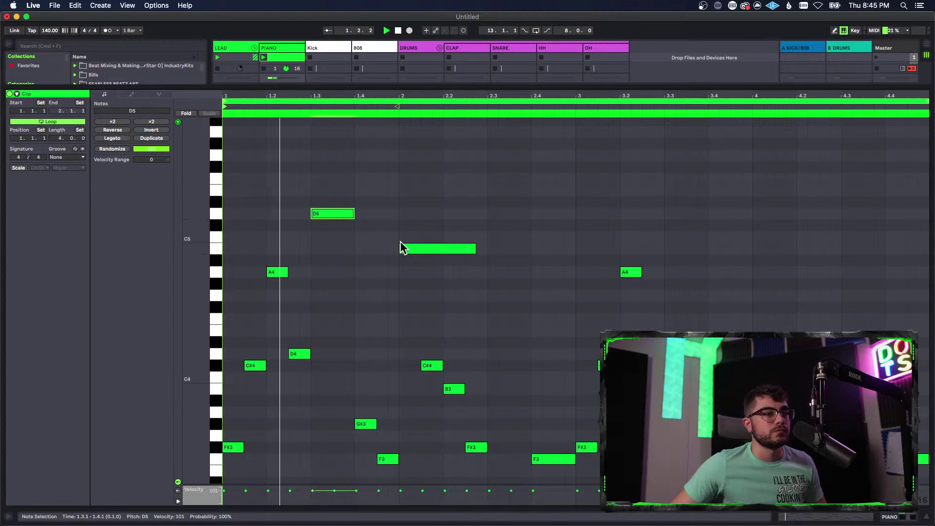
left_click_drag(446, 252, 419, 263)
left_click(455, 298)
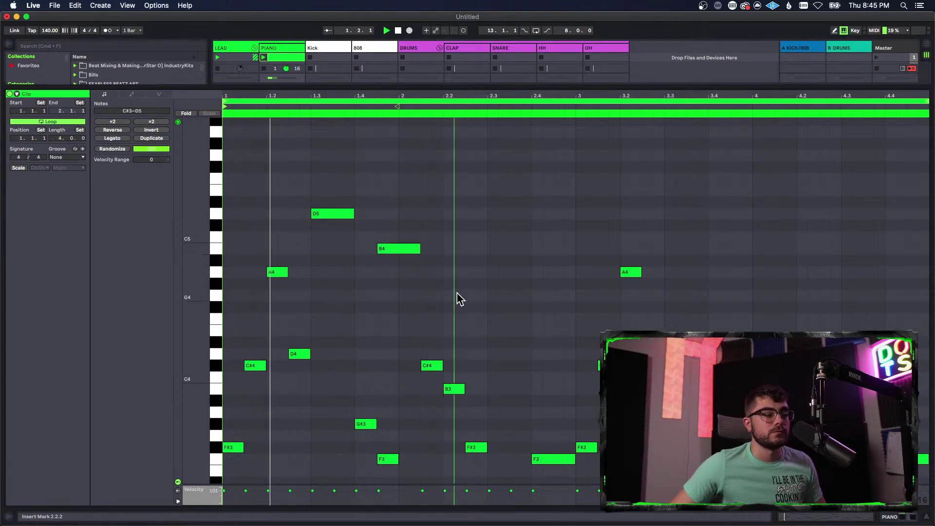
- Add an F#4 note from 2.1.3 to 2.2.4 and an E4 note from 2.3.1 to 3.1.1
double_click(428, 273)
left_click_drag(440, 290, 443, 307)
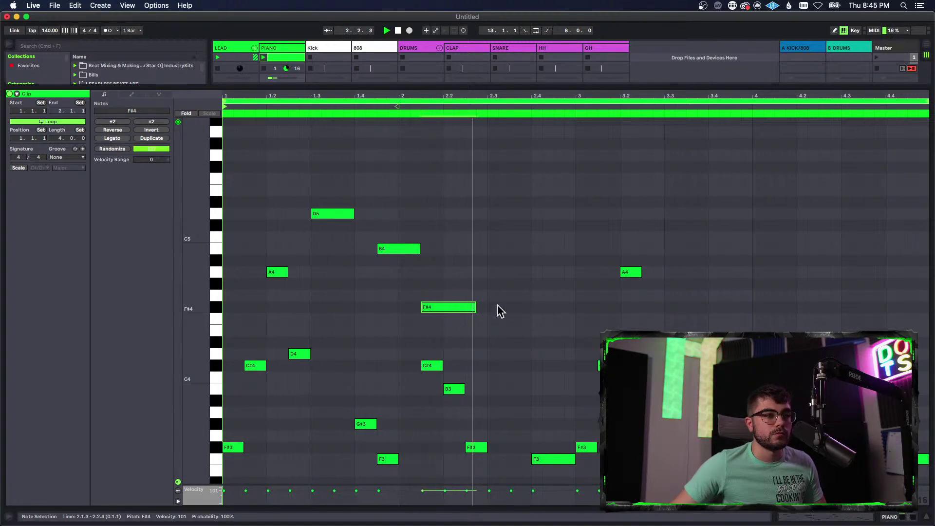
left_click(497, 336)
double_click(497, 338)
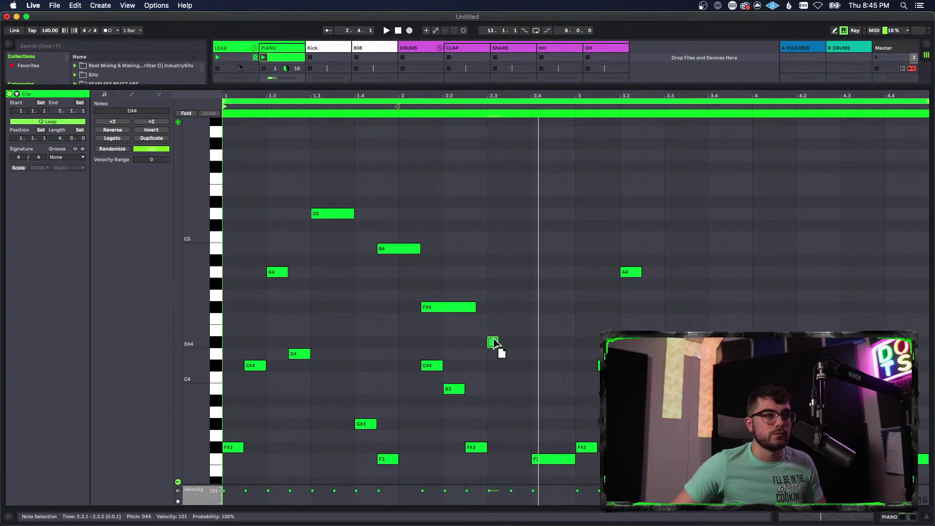
key("space")
left_click_drag(496, 330, 579, 344)
scroll(561, 351, "down", 4)
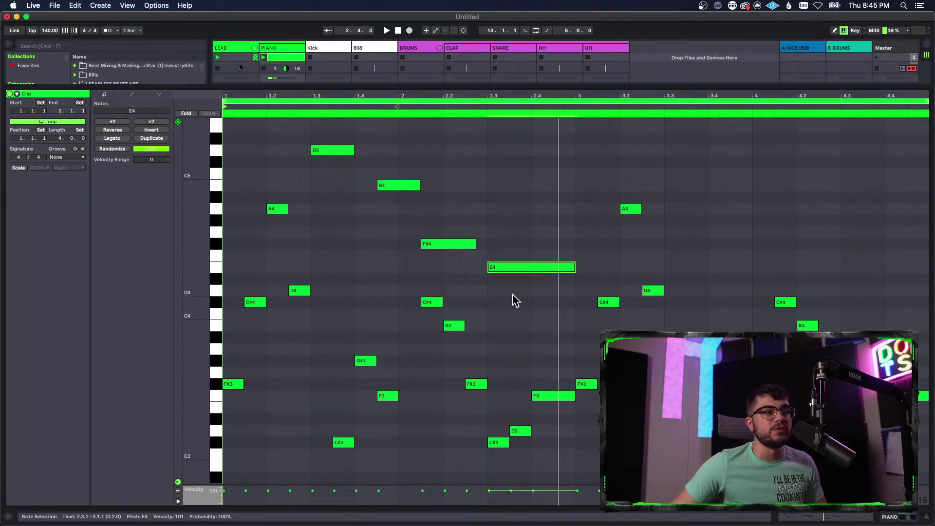
- Lower the long note at 2.3.1 to D4 and turn it into two consecutive quarter notes, then play the clip
scroll(575, 337, "down", 1)
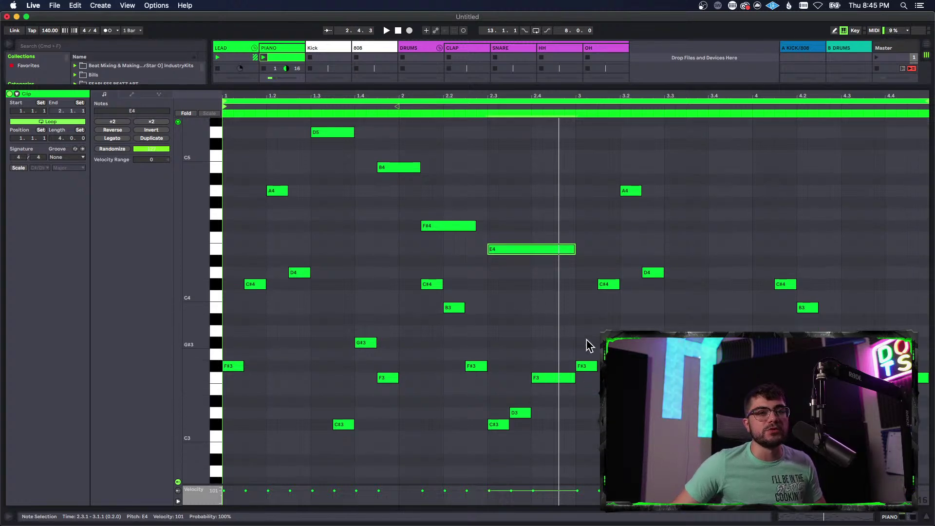
left_click_drag(523, 248, 531, 281)
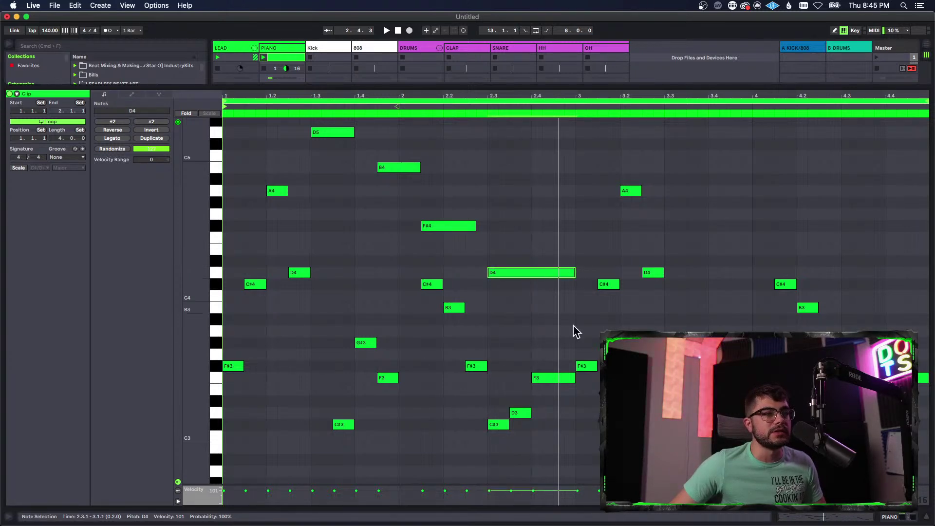
scroll(575, 312, "up", 2)
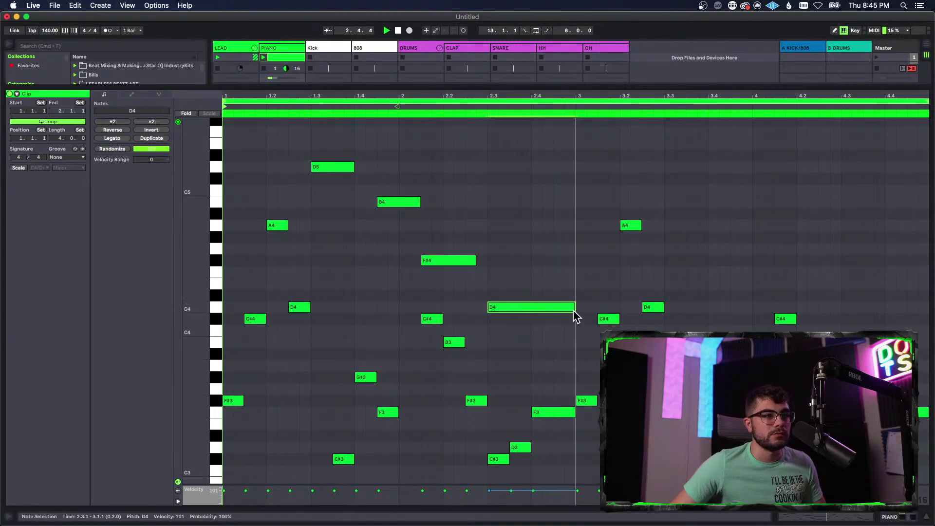
left_click_drag(573, 307, 542, 326)
key("super+d")
left_click(552, 344)
key("space")
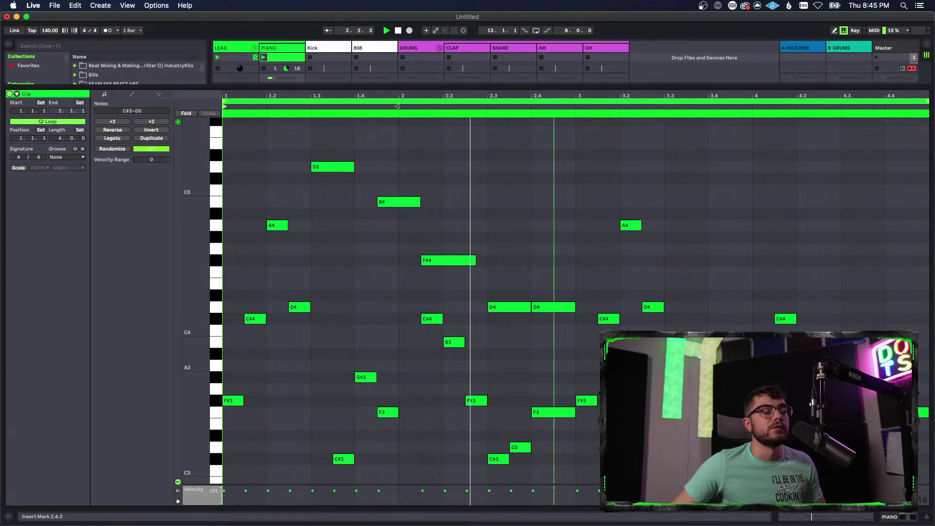
- Copy the D5, B4, F#4 and two long D4 notes from the first two bars to 3.3.1 onward
left_click_drag(575, 317, 510, 195)
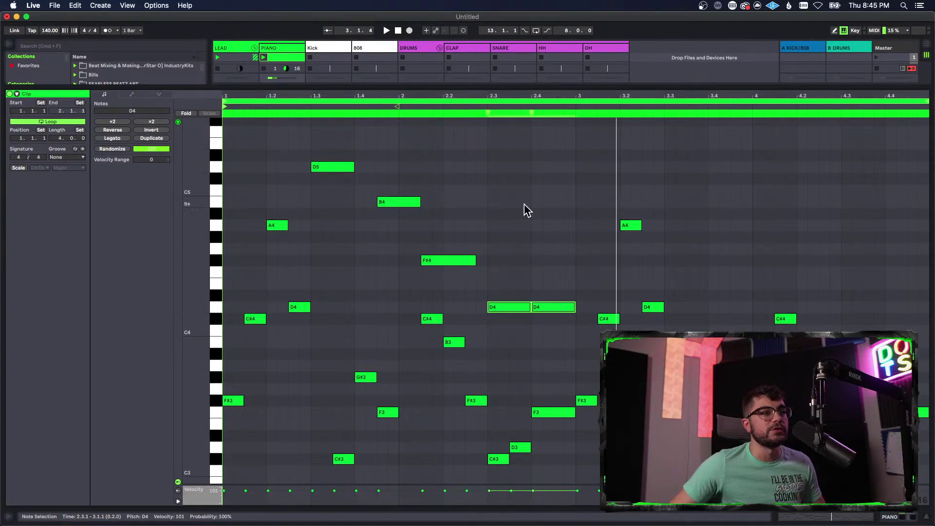
left_click_drag(321, 148, 482, 284)
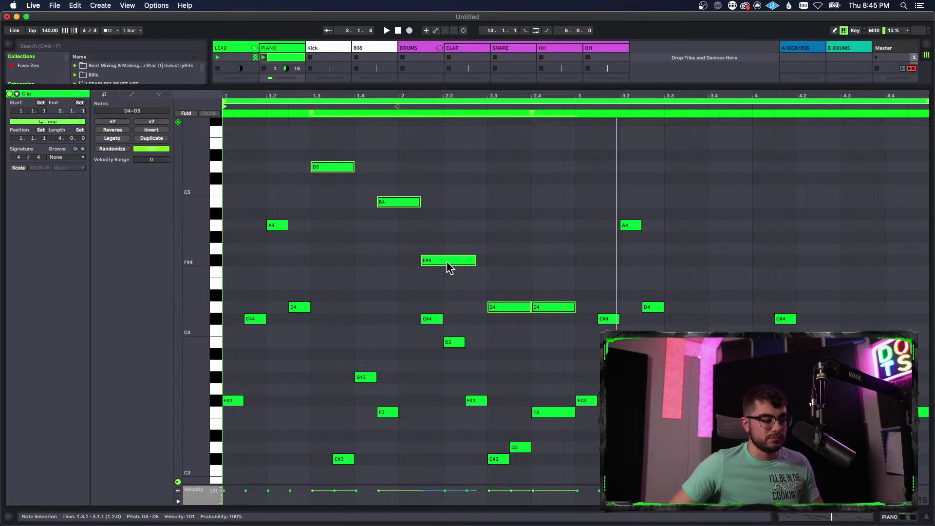
left_click_drag(338, 171, 694, 182)
- Add an eighth-note F#5 at 1.1.3 above the opening notes
scroll(271, 222, "up", 1)
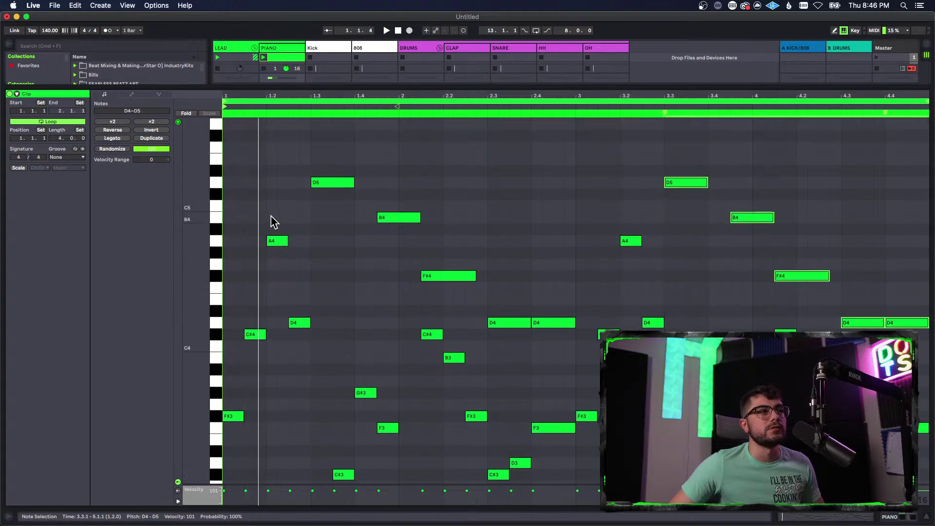
scroll(253, 187, "up", 1)
double_click(249, 169)
left_click_drag(273, 173, 266, 159)
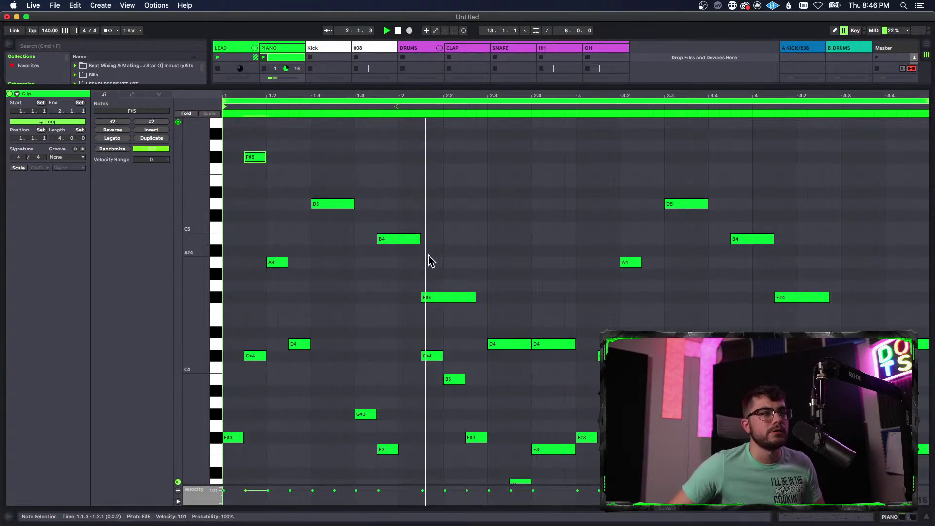
- Raise the F#4 note at 2.1.3 to C#5 and lower the D4 note at 2.4.1 to C#4
left_click(444, 300)
left_click_drag(443, 299, 441, 219)
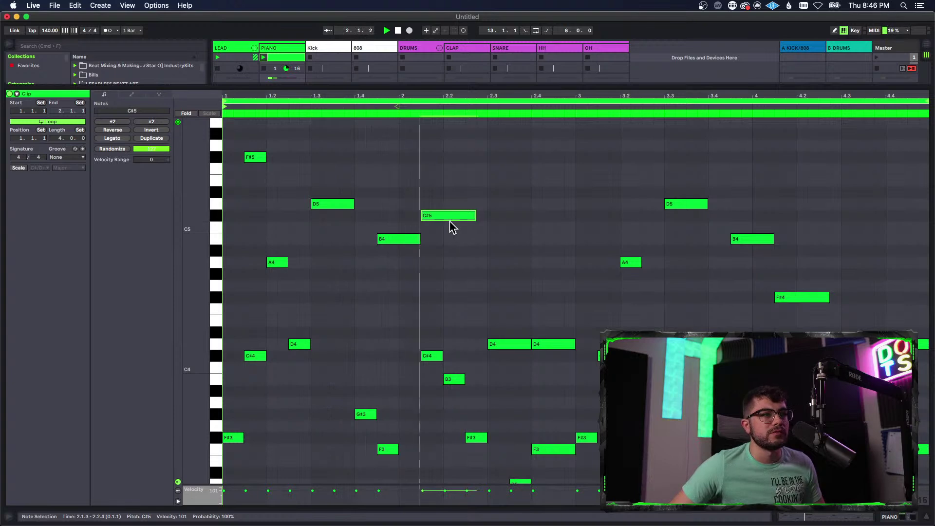
left_click(526, 346)
left_click_drag(556, 351, 558, 363)
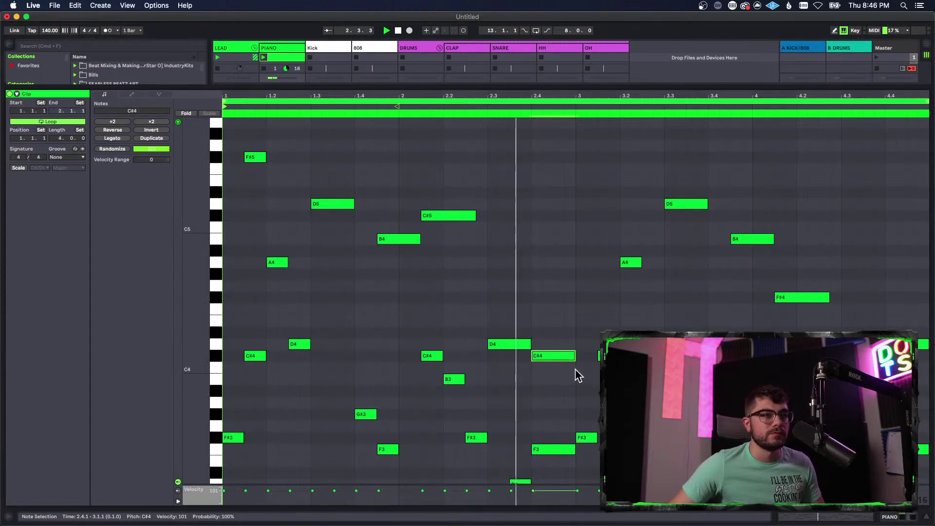
- Replace the copied high notes in bars 3 and 4 with a copy of the revised high notes from bars 1 and 2
left_click_drag(677, 189, 919, 383)
key("Delete")
key("Delete")
left_click_drag(584, 380, 466, 300)
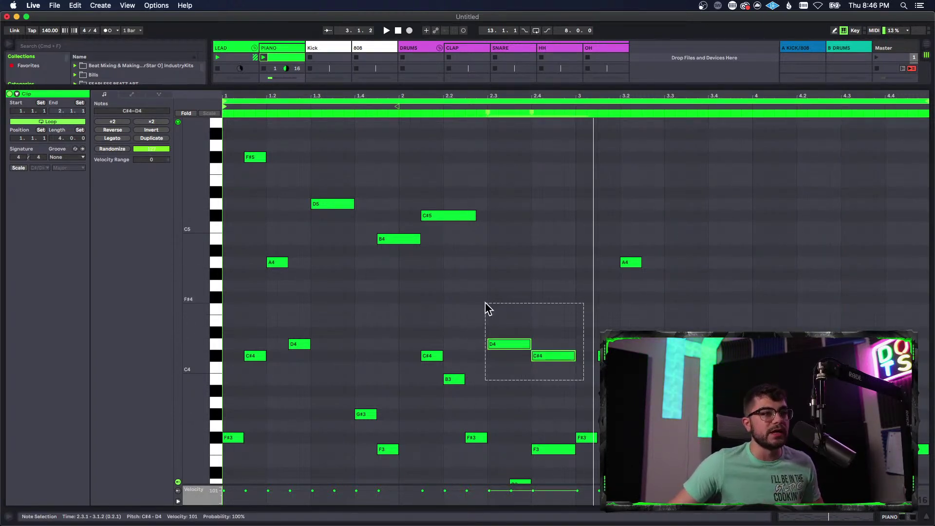
left_click_drag(505, 245, 275, 156)
left_click_drag(405, 170, 616, 164, "alt")
left_click(595, 182)
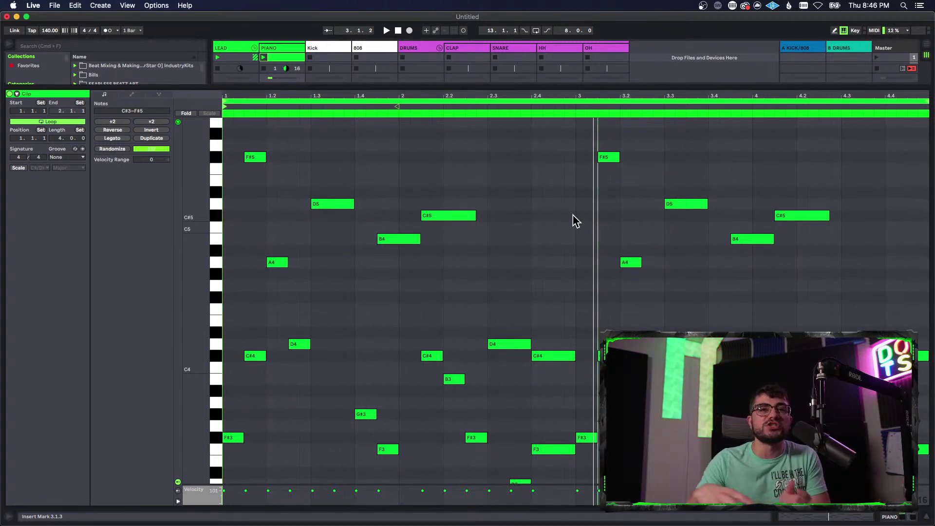
- Examine the low and high note layers across the four bars, starting from the opening F#3 note
scroll(462, 326, "down", 3)
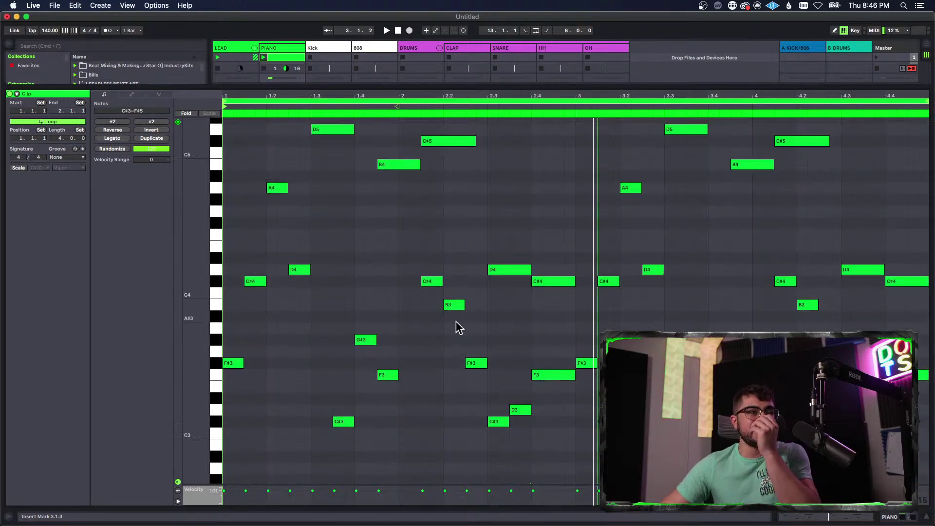
left_click(230, 366)
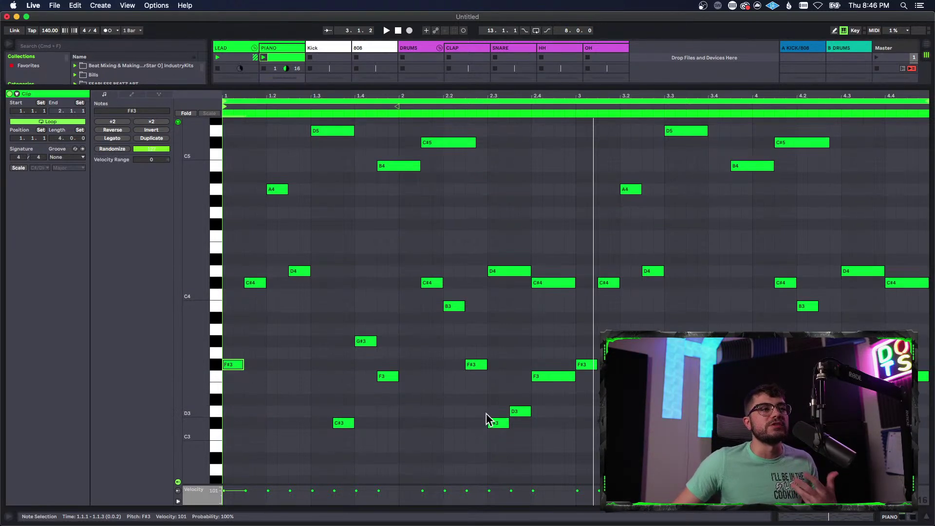
scroll(488, 419, "up", 1)
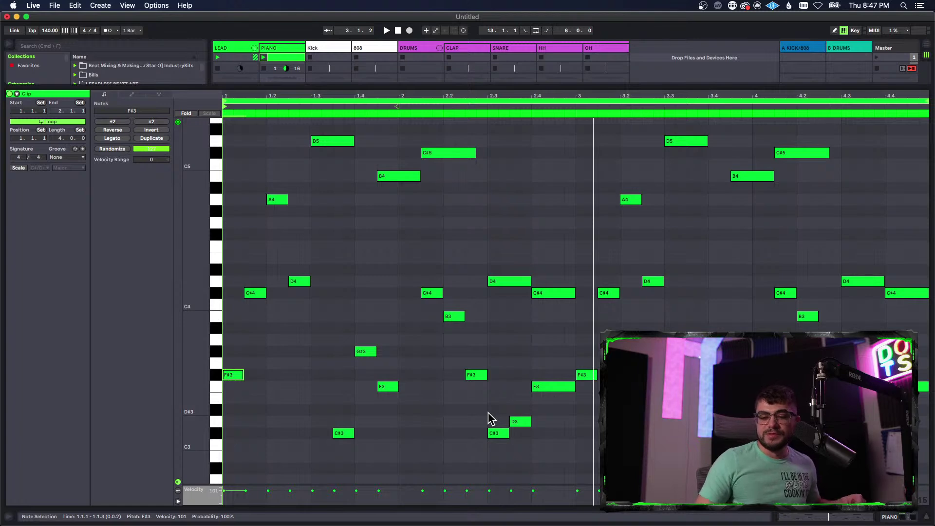
scroll(505, 397, "up", 8)
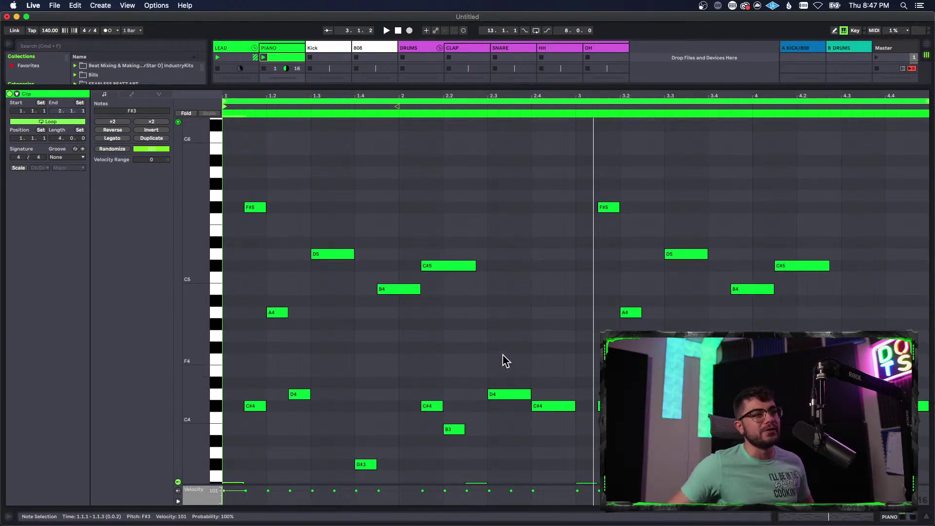
scroll(439, 356, "down", 3)
scroll(293, 363, "down", 2)
scroll(358, 389, "down", 2)
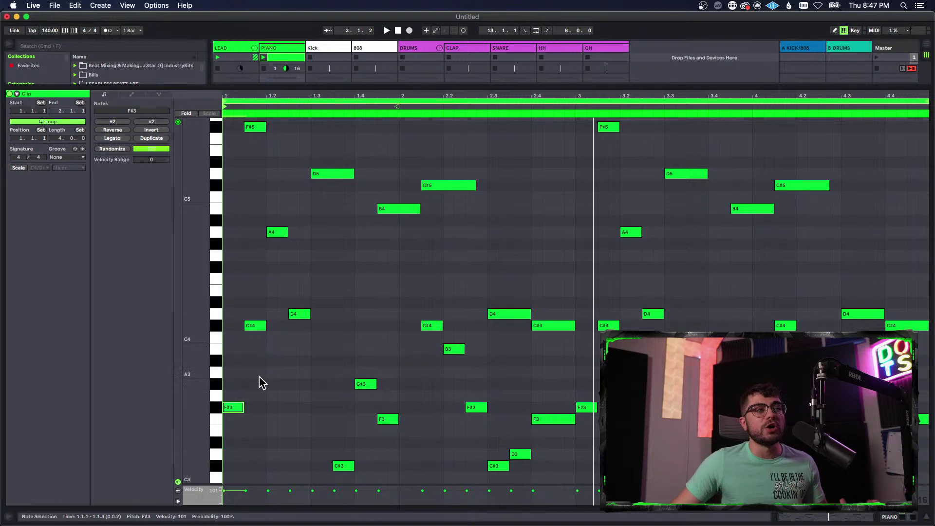
scroll(331, 380, "down", 2)
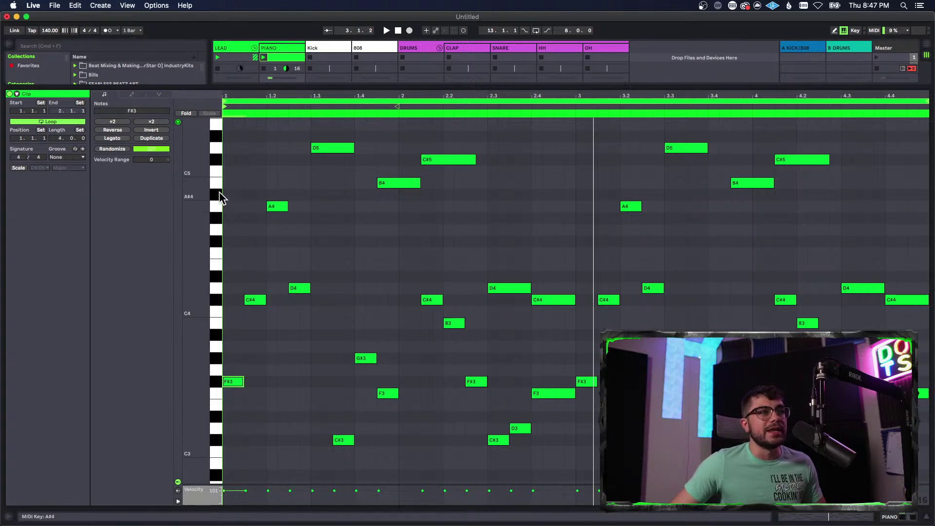
- Extend the opening F#3, C#4, A4 and D4 notes of bar 1 to quarter notes, and shorten C#4 back to an eighth
left_click(279, 332)
left_click_drag(236, 214, 335, 415)
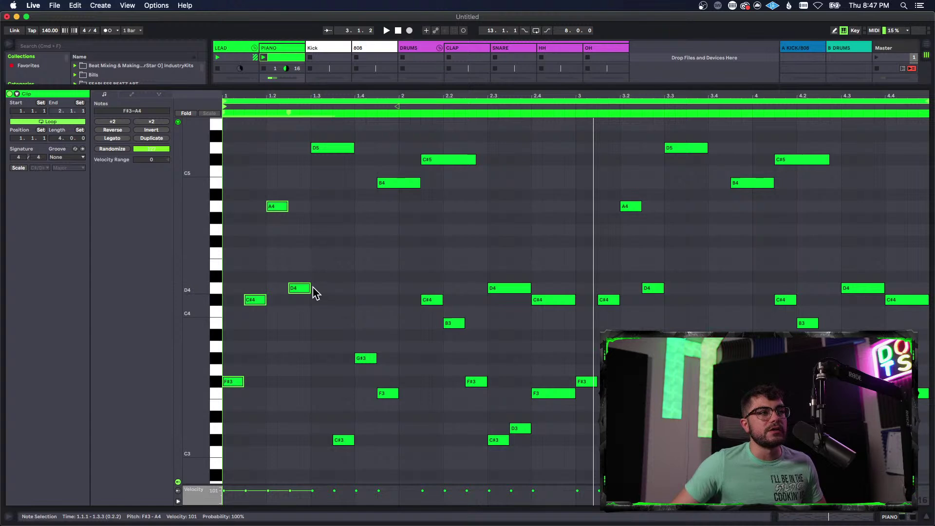
left_click_drag(308, 288, 330, 291)
key("space")
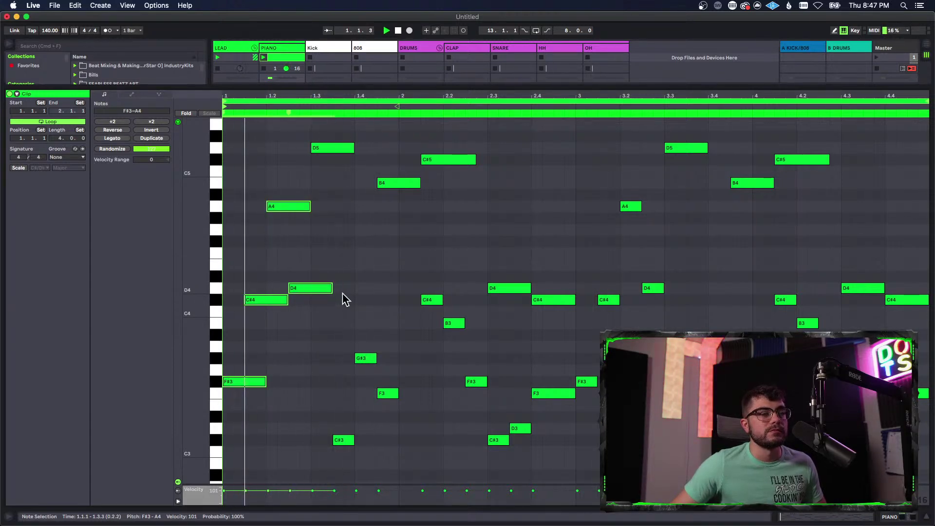
left_click(327, 313)
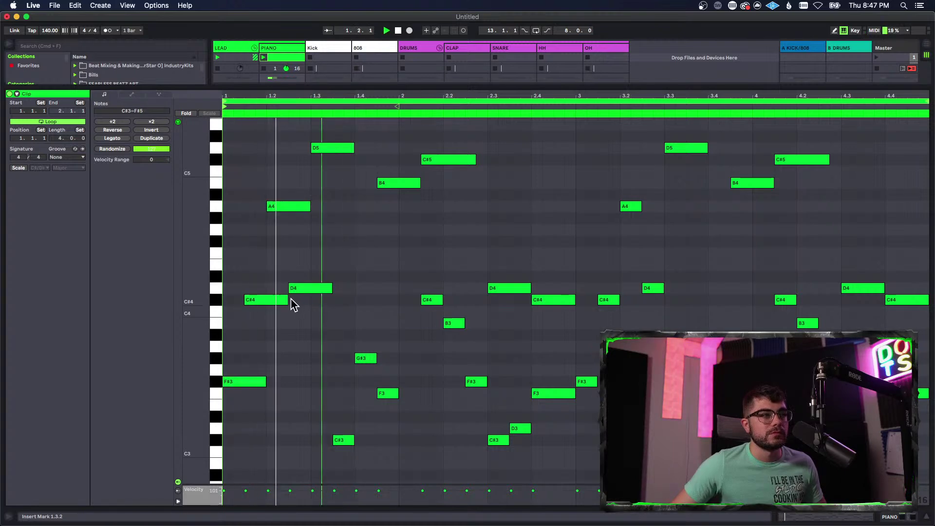
left_click_drag(286, 301, 266, 301)
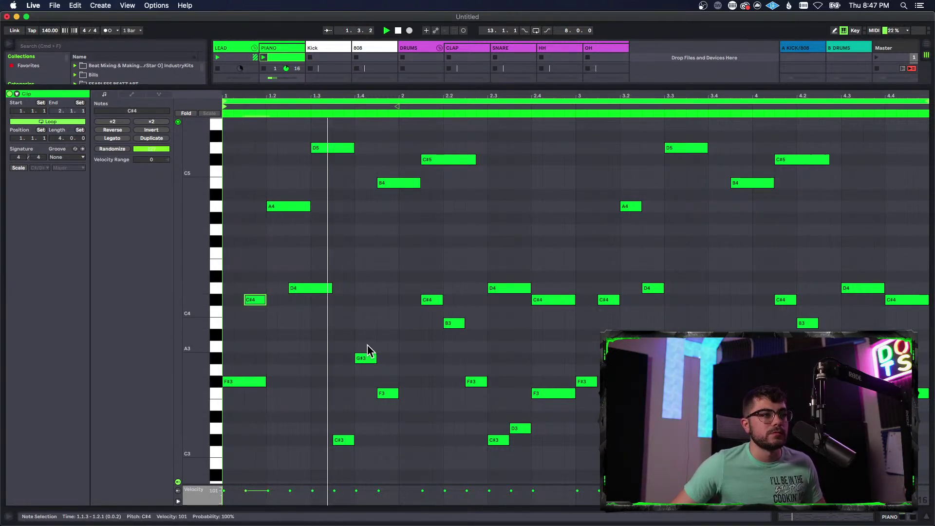
- Extend the G#3 note at 1.4.1 and the C#3 note at 1.3.3 to quarter notes
left_click_drag(375, 359, 398, 359)
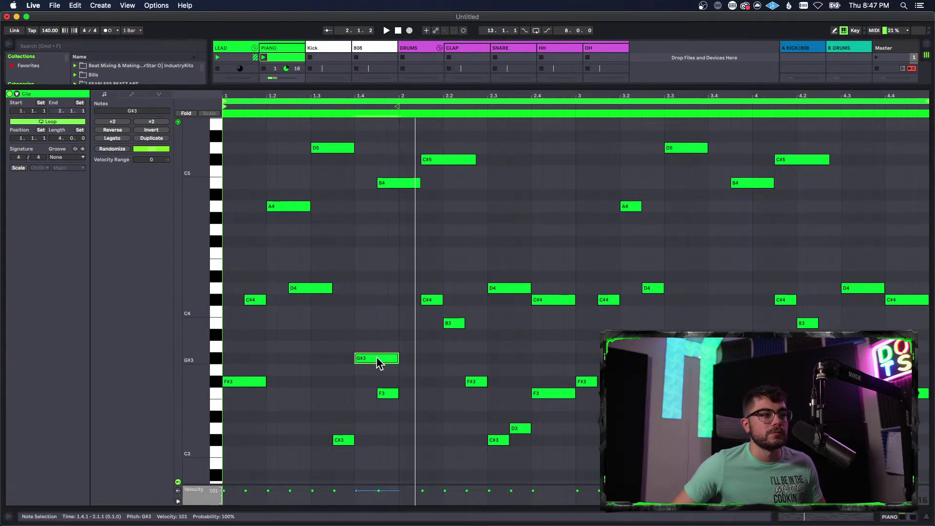
left_click(429, 299)
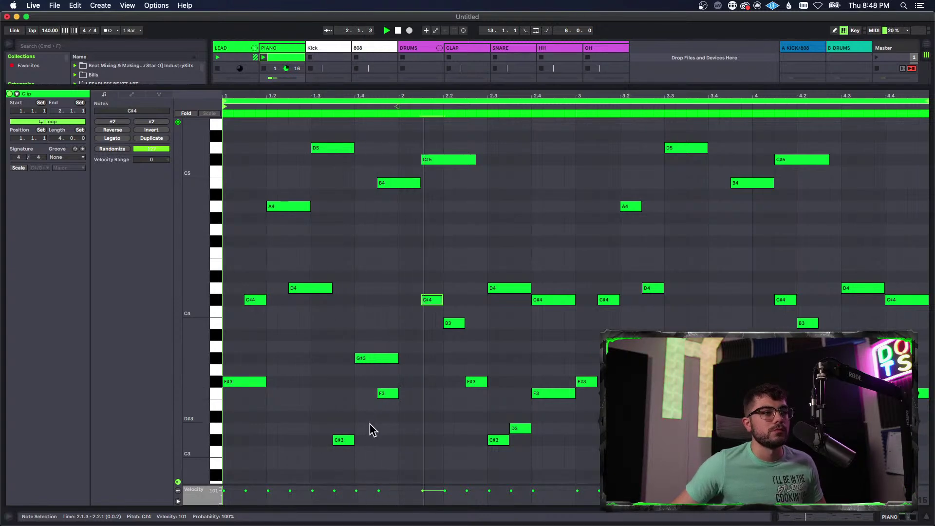
left_click_drag(353, 440, 376, 441)
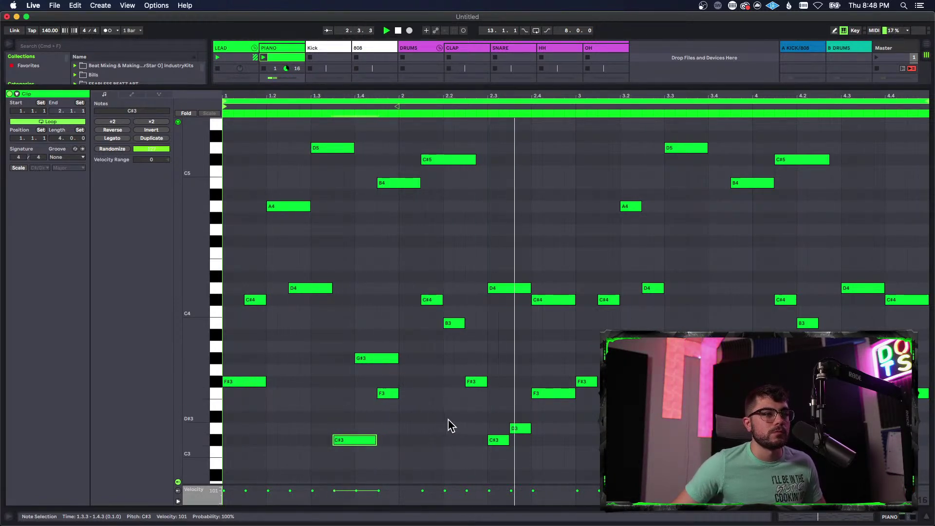
- Extend the C#4 note at 2.1.3 to the same length as the C#5 above it, and raise the D4 note at 2.3.1 to F#4
left_click(436, 301)
mouse_move(464, 306)
left_mouse_down()
mouse_move(478, 303)
mouse_move(499, 264)
left_mouse_up()
mouse_move(505, 238)
left_mouse_down()
mouse_move(509, 292)
mouse_move(505, 242)
left_mouse_up()
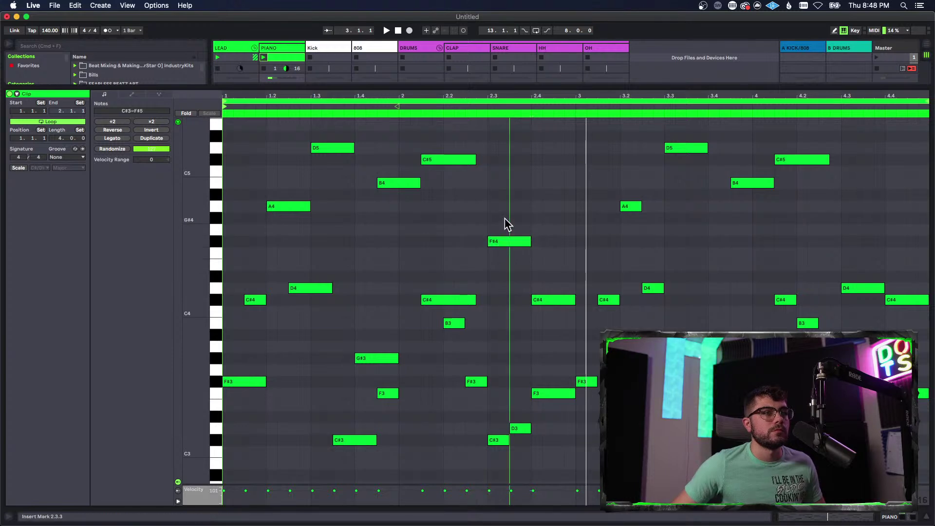
- Raise the C#4 note at 2.4.1 to D4, lower the F#4 note at 2.3.1 to F4, and play back the clip
mouse_move(548, 293)
left_mouse_down()
mouse_move(549, 263)
mouse_move(555, 291)
left_mouse_up()
key("space")
left_click(541, 314)
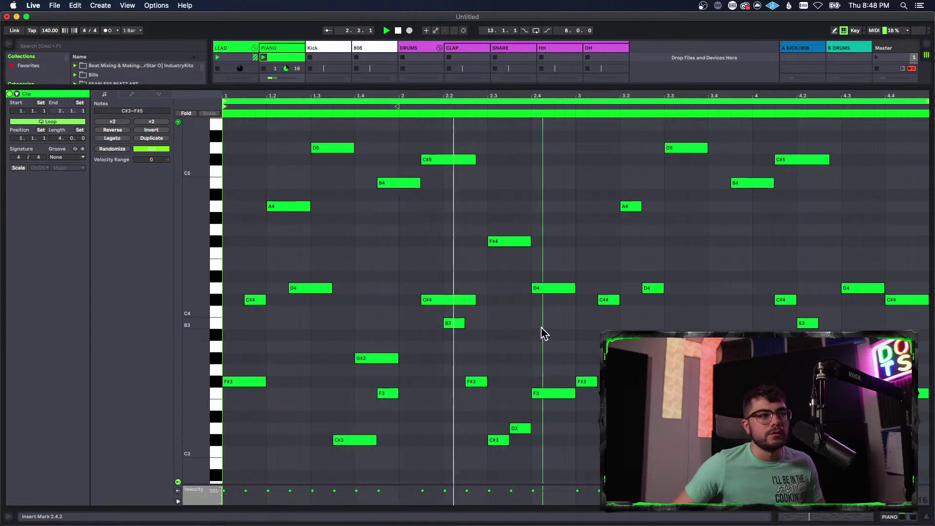
key("space")
left_click_drag(510, 243, 513, 253)
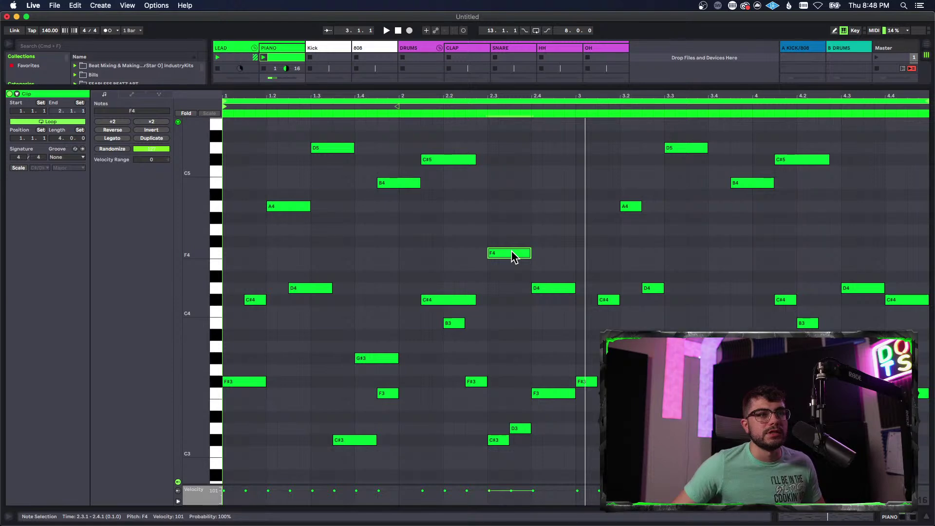
left_click_drag(511, 218, 515, 265)
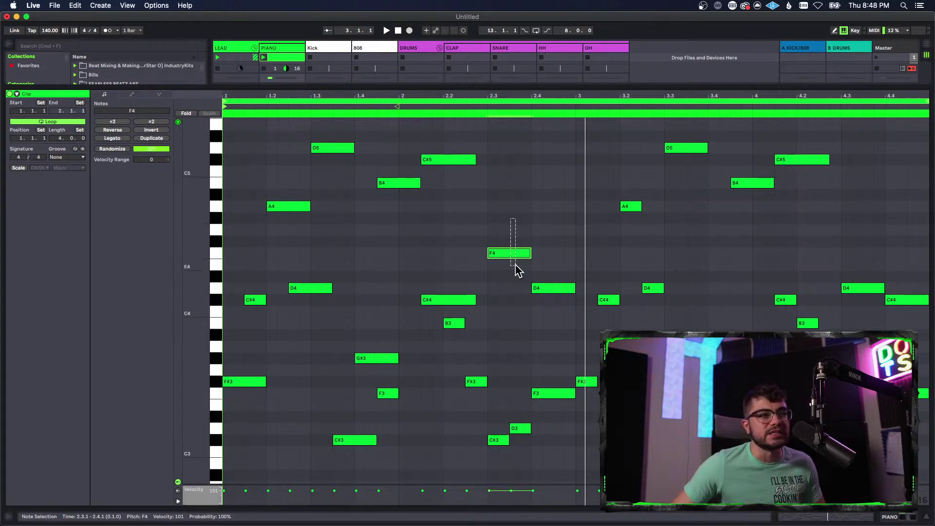
key("space")
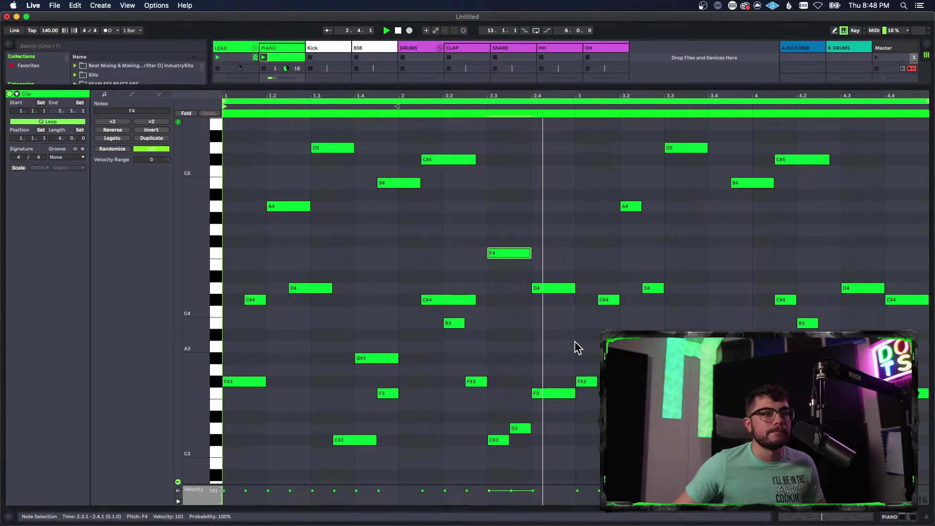
- Replace all notes in bars 3 and 4 with a duplicate of the notes in bars 1 and 2
scroll(629, 299, "up", 2)
left_click_drag(186, 286, 178, 286)
left_click_drag(576, 179, 928, 429)
key("Delete")
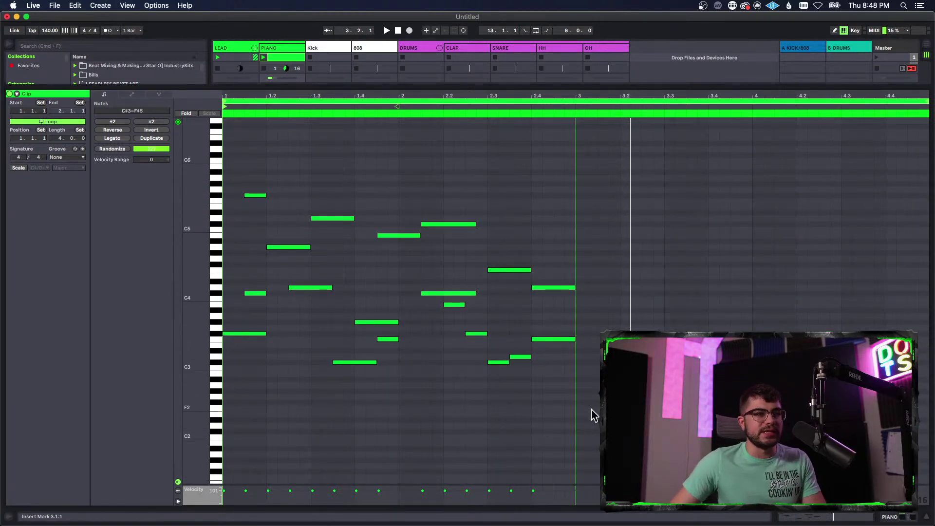
left_click_drag(575, 440, 224, 117)
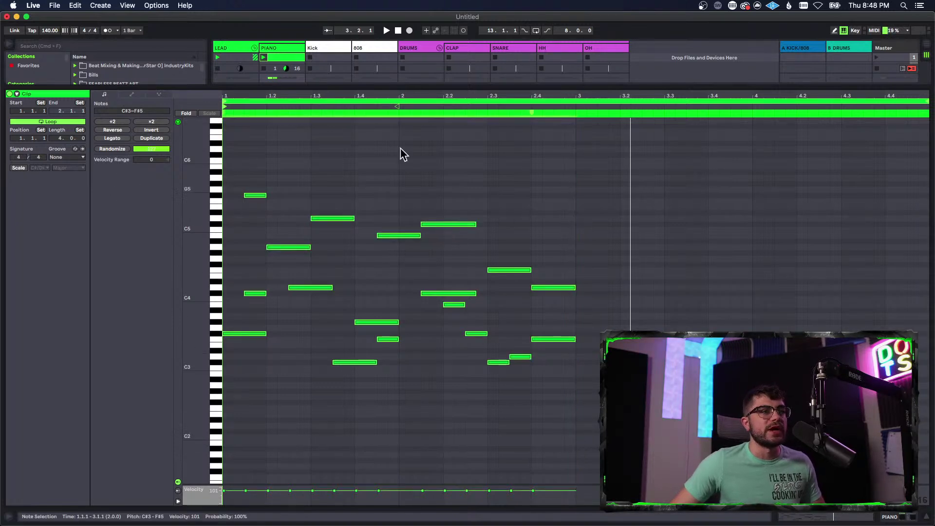
key("super+d")
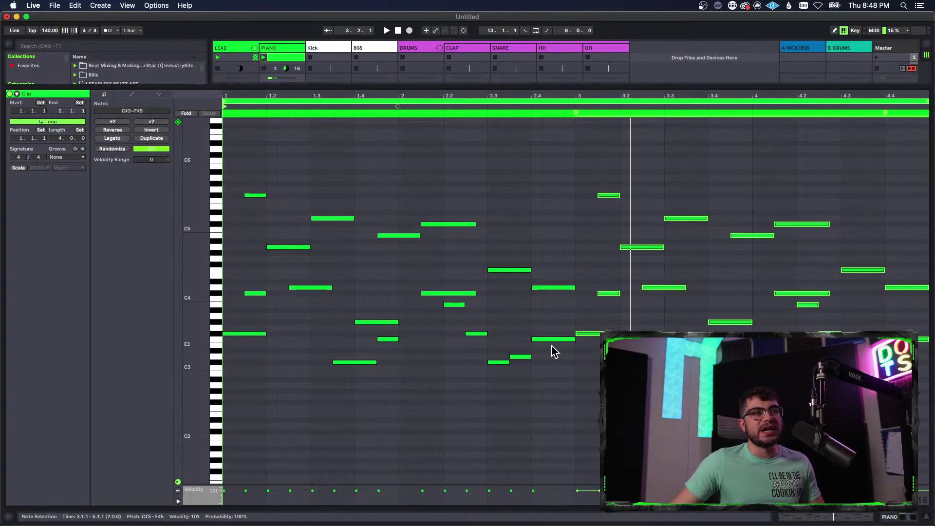
- Play back the duplicated melody and examine the high and low note layers in bars 3 and 4
key("space")
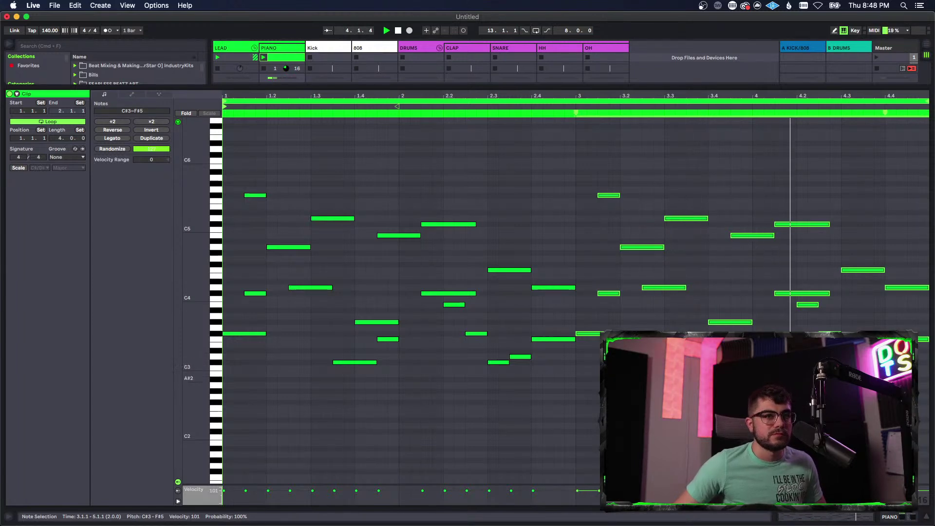
key("space")
left_click(775, 390)
scroll(776, 389, "up", 3)
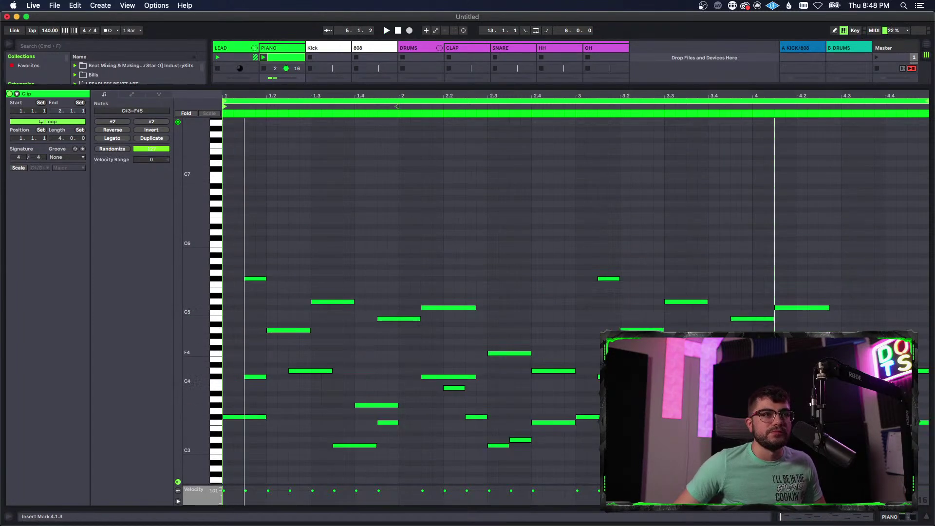
left_click_drag(581, 249, 816, 319)
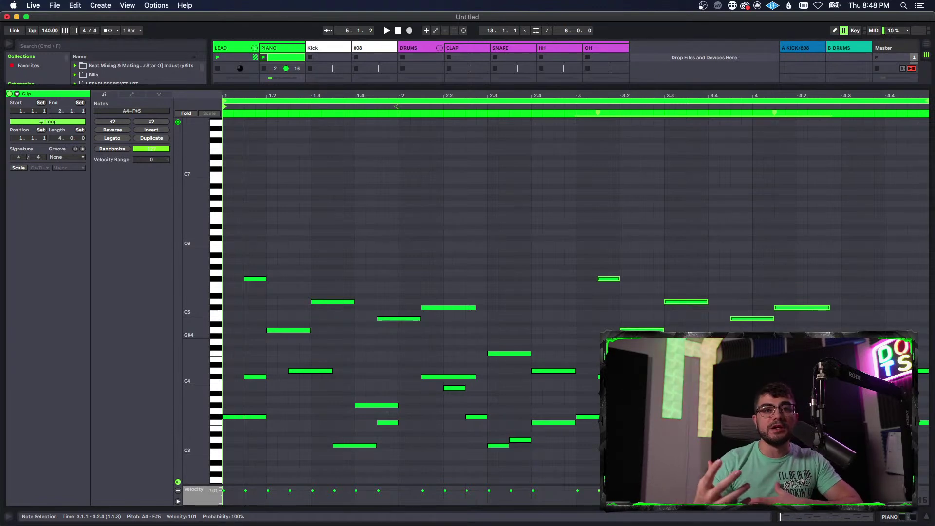
scroll(879, 324, "down", 2)
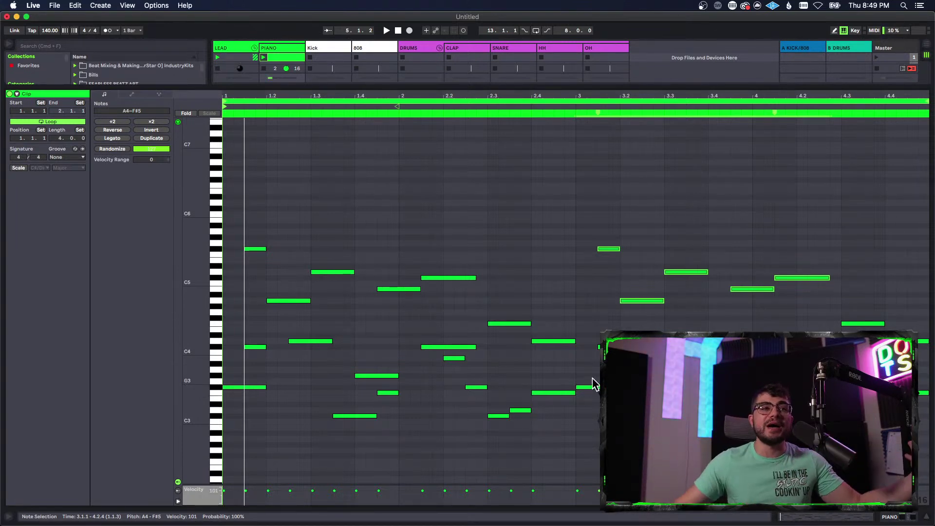
left_click_drag(594, 326, 840, 476)
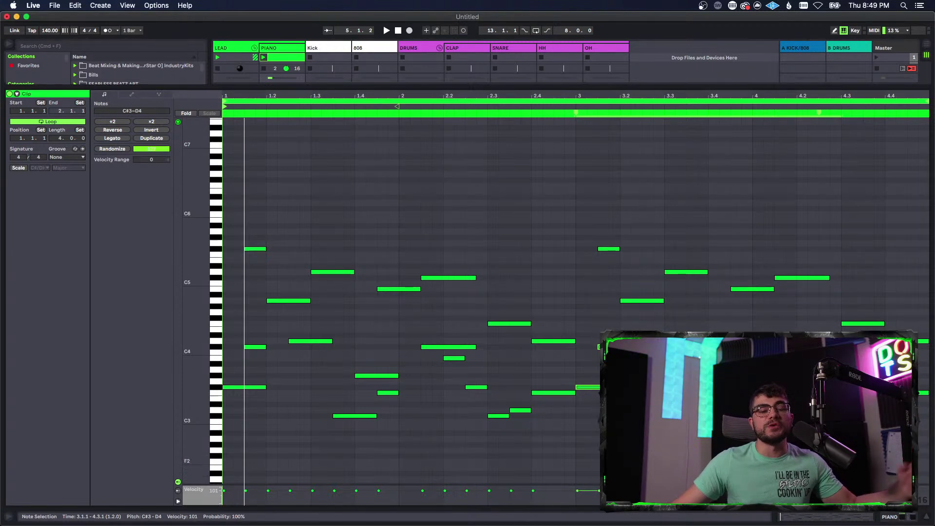
left_click(821, 451)
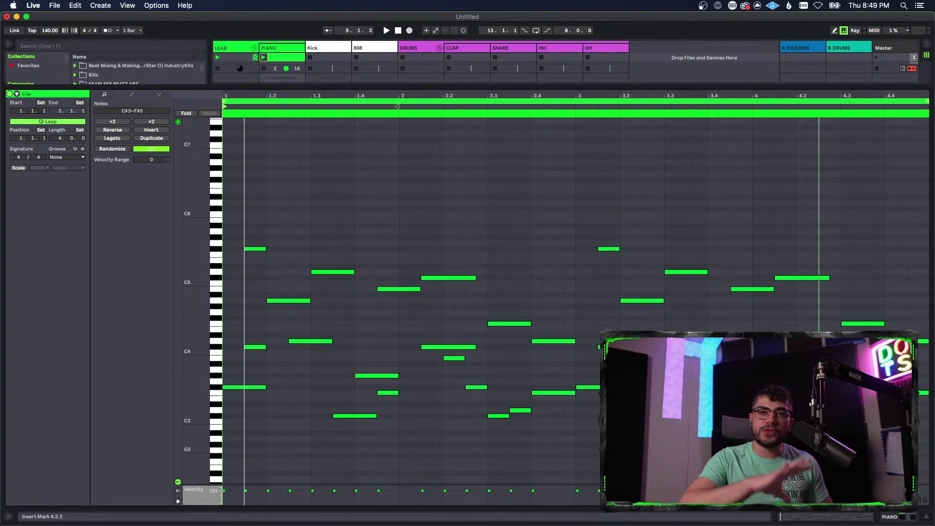
scroll(572, 409, "down", 3)
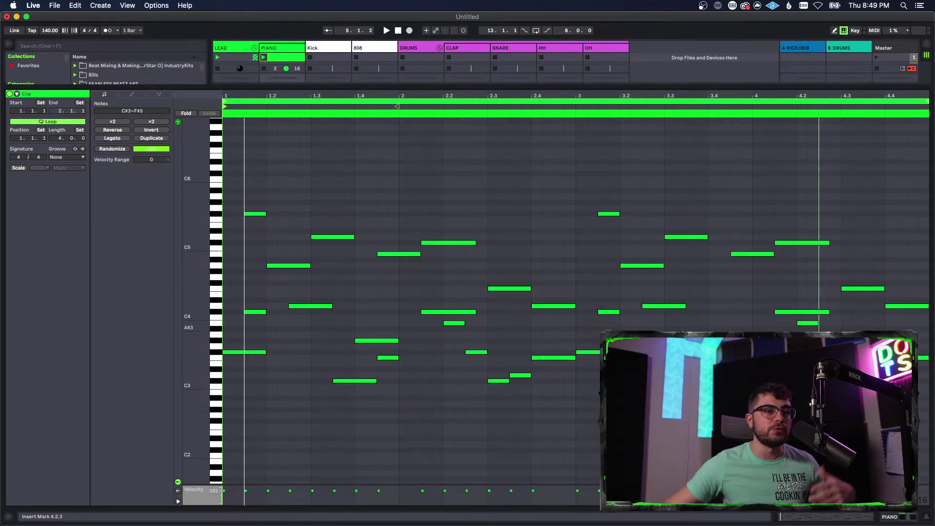
left_click(576, 405)
- Extend the B3 notes at 2.2.1 and 4.2.1 to quarter notes and play back the clip
key("space")
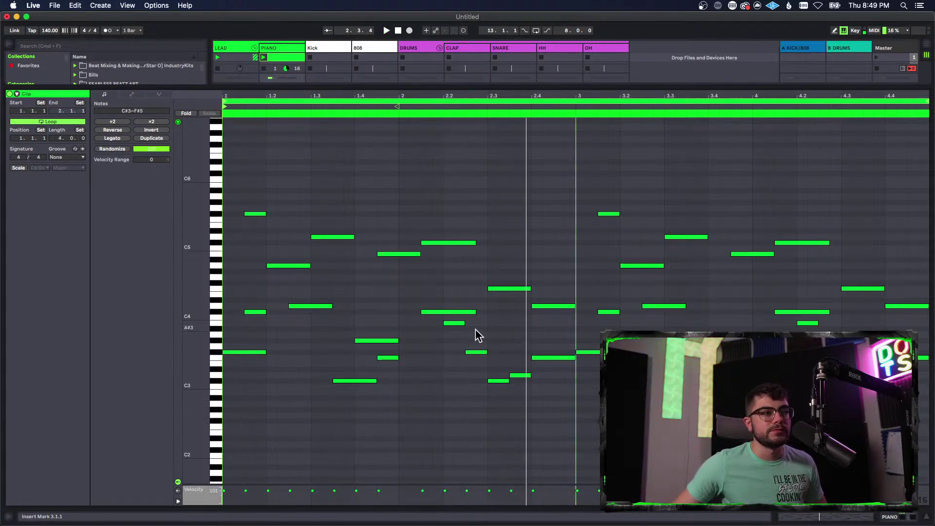
left_click_drag(464, 323, 487, 324)
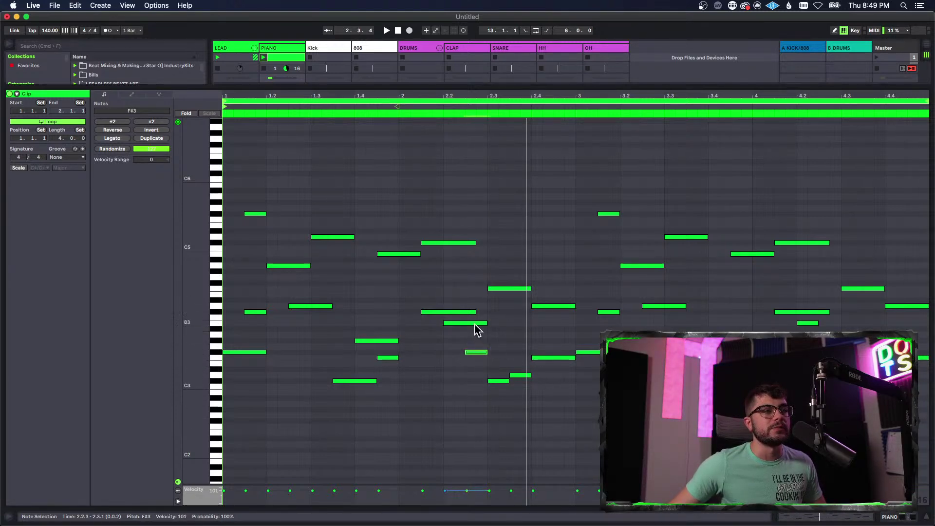
left_click(583, 397)
left_click(477, 324)
left_click_drag(830, 323, 841, 323)
key("space")
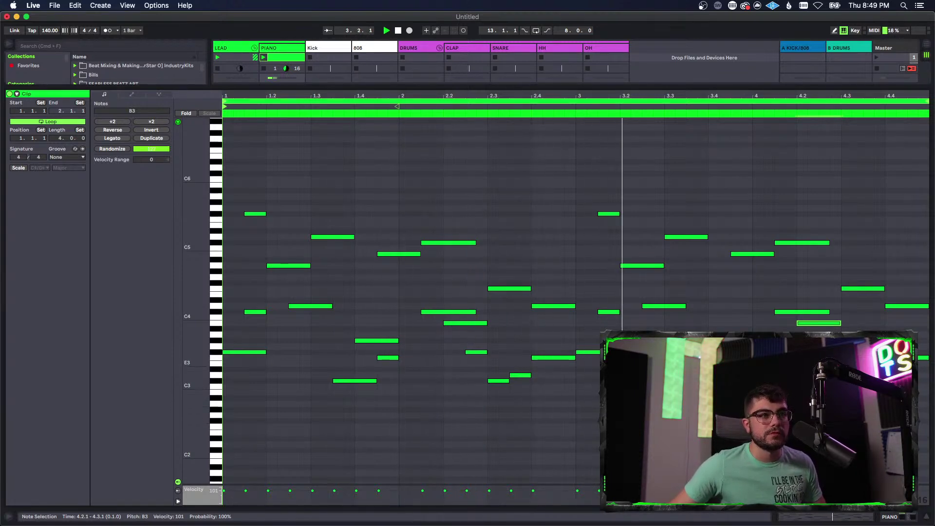
- Duplicate the D4 note at 2.4.1 to 3.1.1 and raise the copy to D#4
scroll(556, 353, "up", 2)
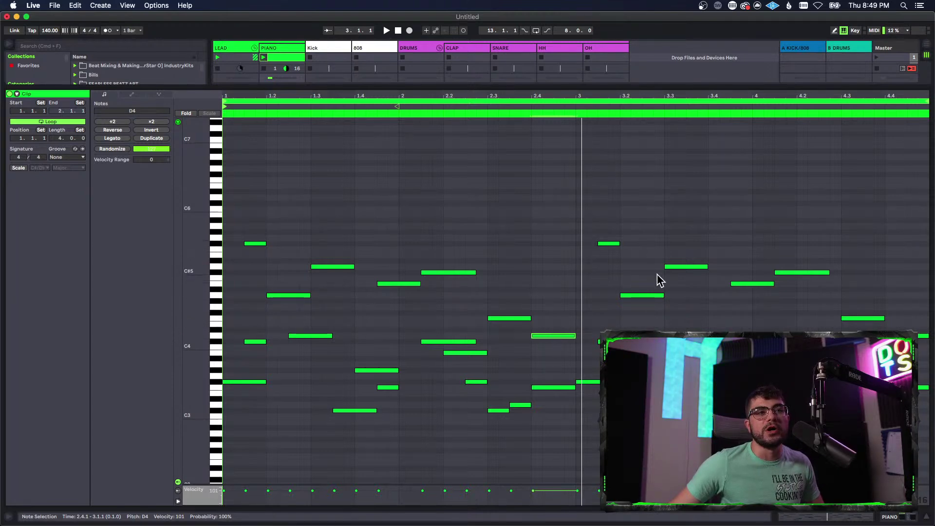
key("super+d")
left_click_drag(593, 337, 594, 332)
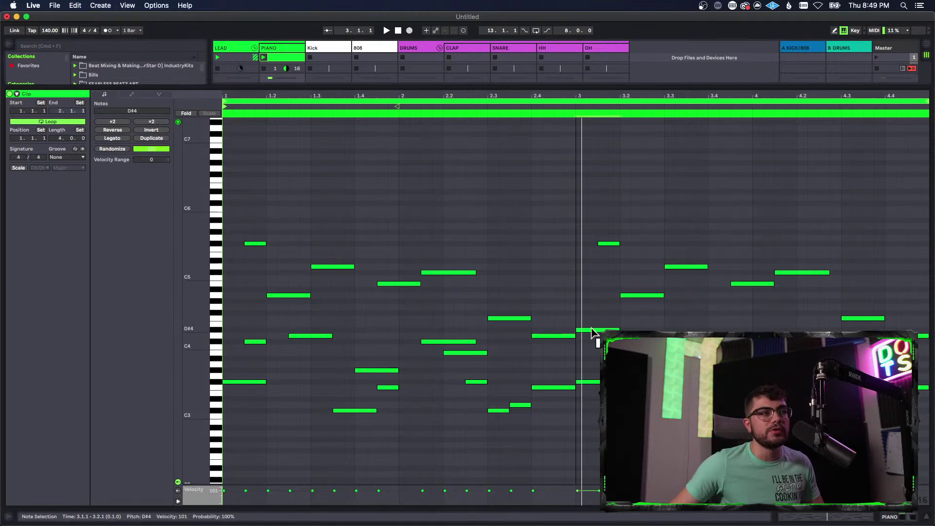
left_click(214, 309)
left_click_drag(196, 307, 216, 282)
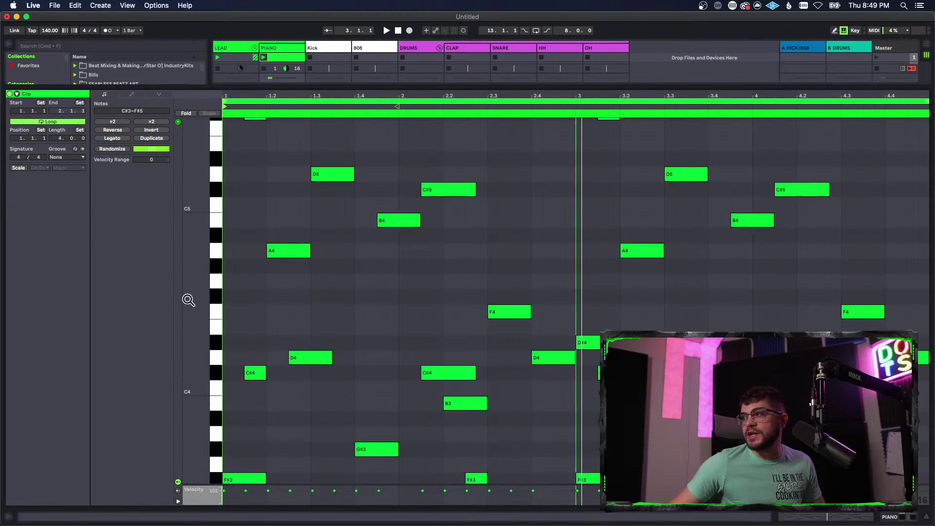
left_click_drag(186, 301, 200, 300)
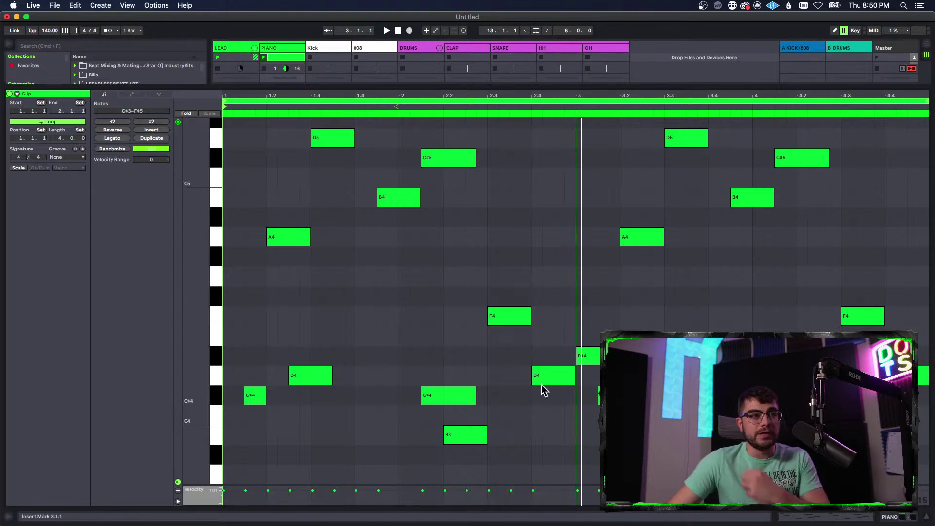
- Raise the D#4 note at 3.1.1 to F#4 and play back the clip
left_click(588, 360)
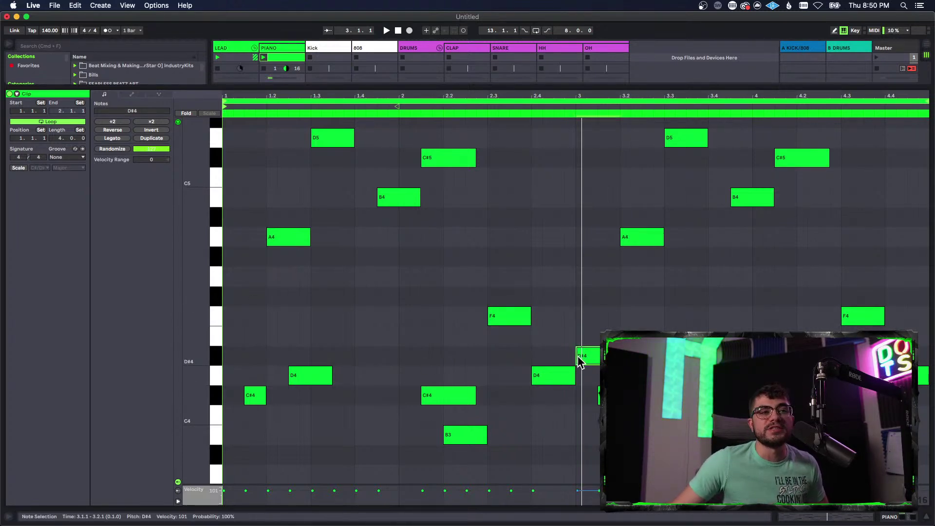
mouse_move(200, 346)
left_mouse_down()
mouse_move(173, 347)
mouse_move(194, 347)
left_mouse_up()
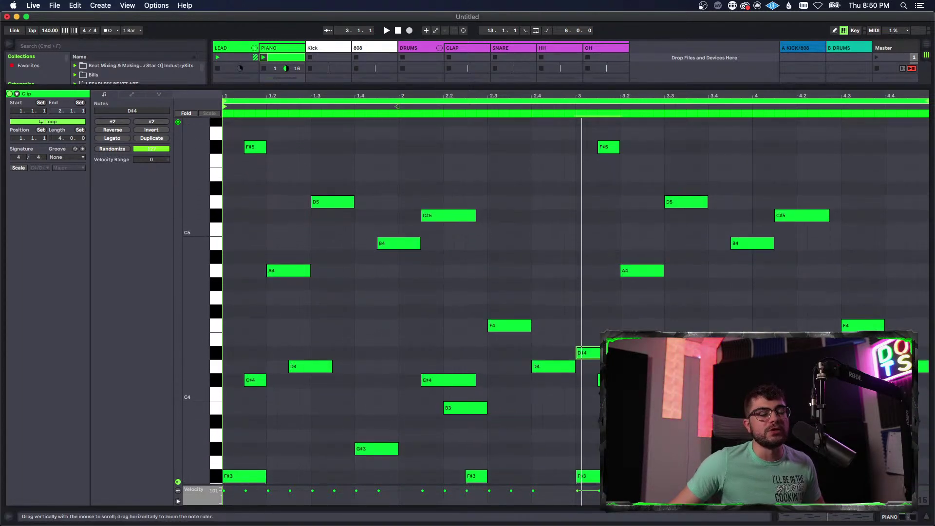
scroll(560, 467, "down", 1)
scroll(560, 453, "down", 1)
key("shift+Right")
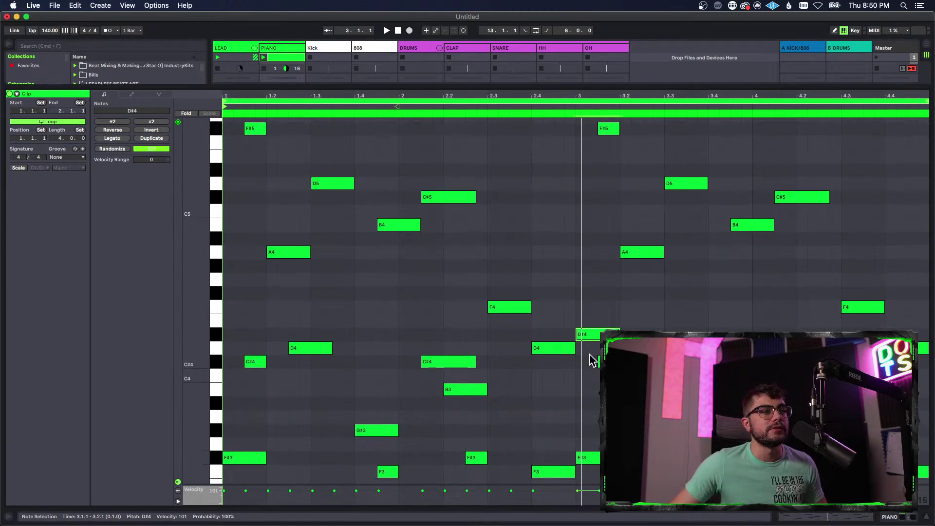
left_click_drag(599, 335, 593, 291)
key("space")
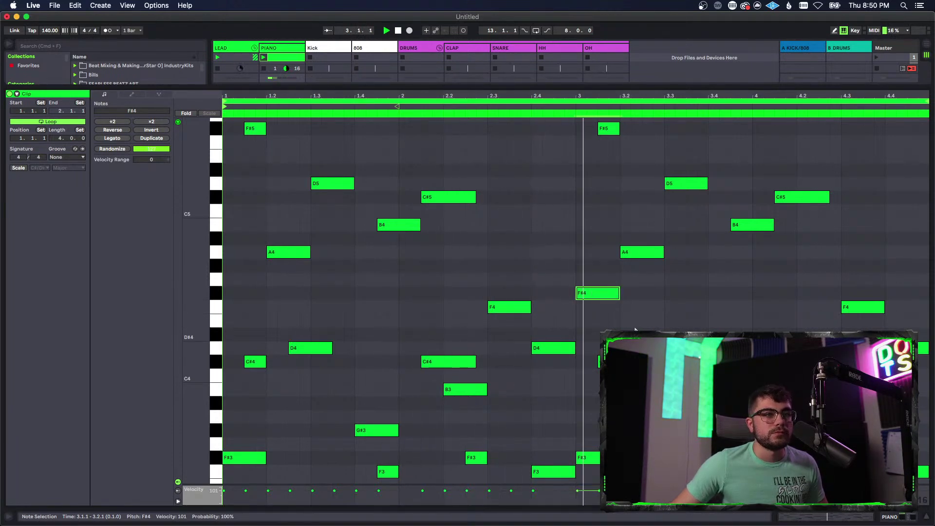
- Move the A4 note from 3.2.1 to 3.1.3, delete the F#5 note above it, and play back the clip
scroll(633, 317, "up", 3)
left_click(644, 291)
left_click_drag(636, 295, 613, 291)
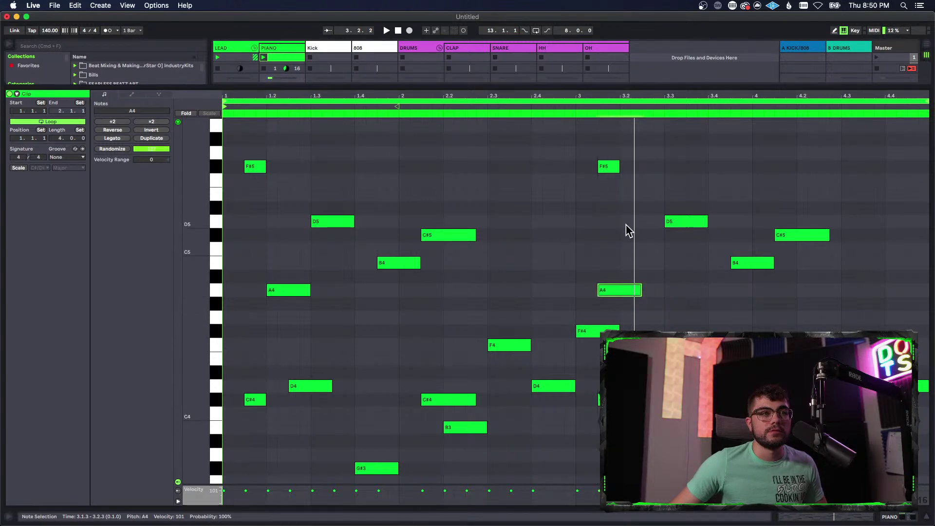
left_click(626, 292)
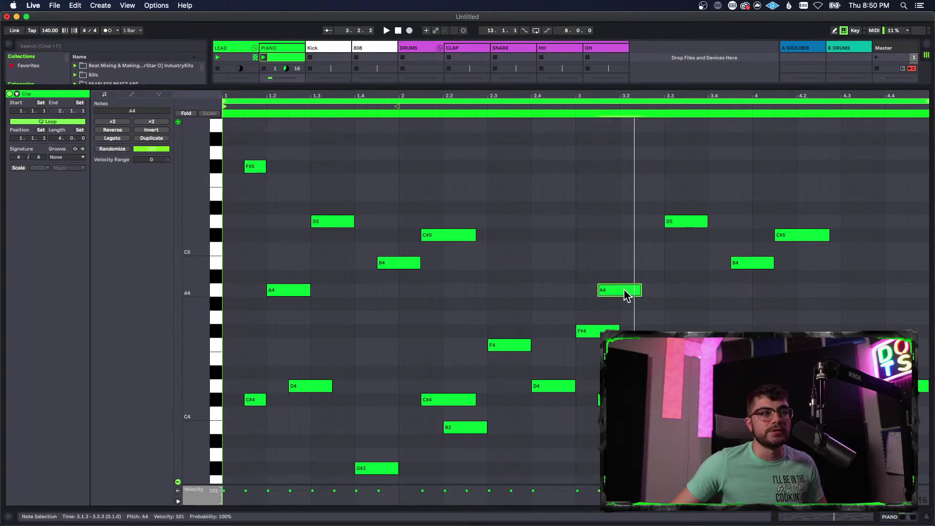
key("space")
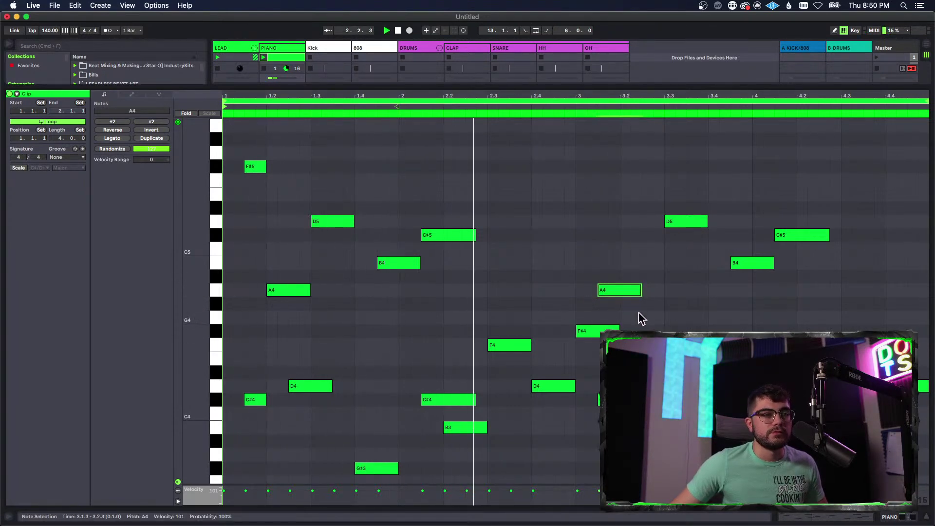
key("space")
- Add an F5 quarter note at 3.2.3 and move the D5 note from 3.3.1 to 3.3.2
scroll(647, 283, "up", 1)
scroll(647, 283, "up", 1)
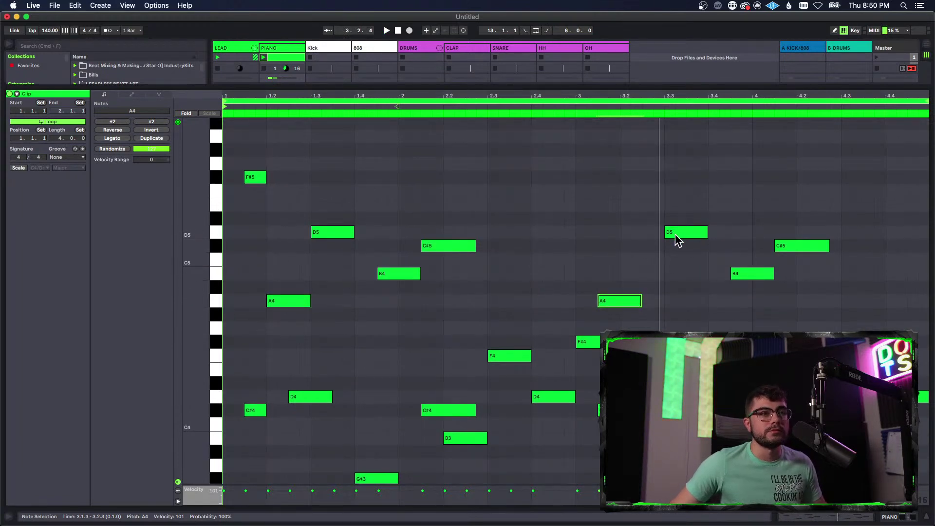
mouse_move(676, 238)
left_mouse_down()
mouse_move(654, 237)
mouse_move(654, 198)
mouse_move(704, 205)
mouse_move(706, 217)
mouse_move(675, 213)
mouse_move(693, 244)
left_mouse_up()
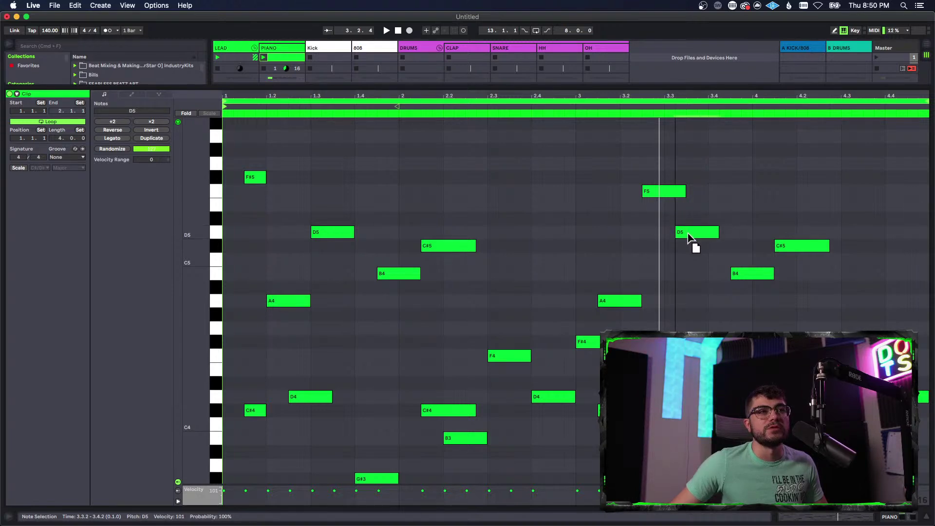
- Move the bar 3 B4 note to 3.4.1, and the bar 4 C#5 note down to G4 at 4.1.1
scroll(704, 256, "down", 2)
left_click_drag(769, 265, 735, 258)
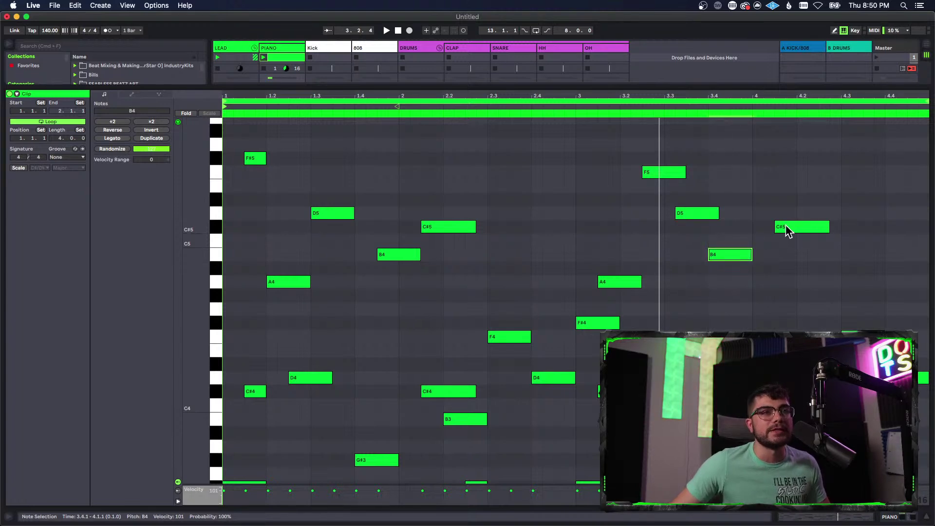
left_click_drag(796, 233, 767, 312)
scroll(767, 312, "down", 5)
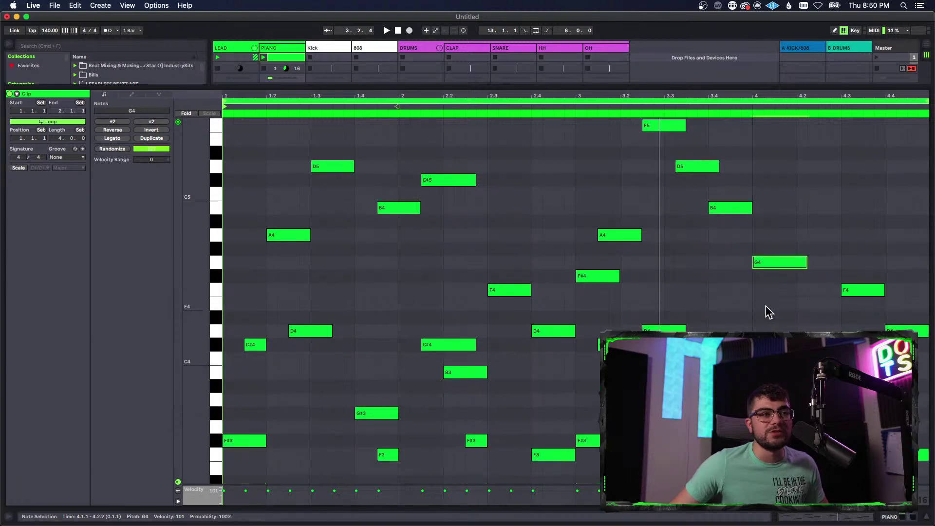
scroll(727, 261, "up", 1)
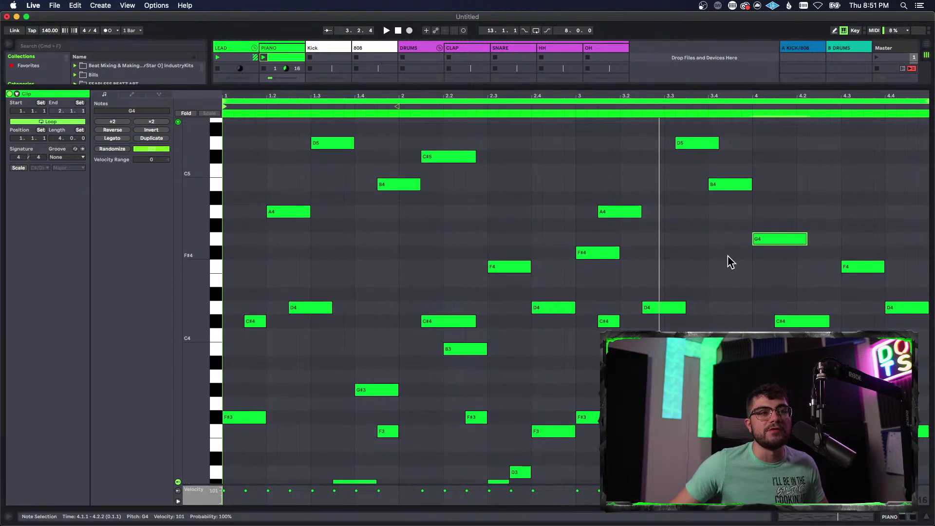
- Raise the G4 note at 4.1.1 to G#4 and play back the clip
mouse_move(764, 242)
left_mouse_down()
mouse_move(765, 254)
mouse_move(767, 230)
left_mouse_up()
key("space")
scroll(756, 298, "up", 4)
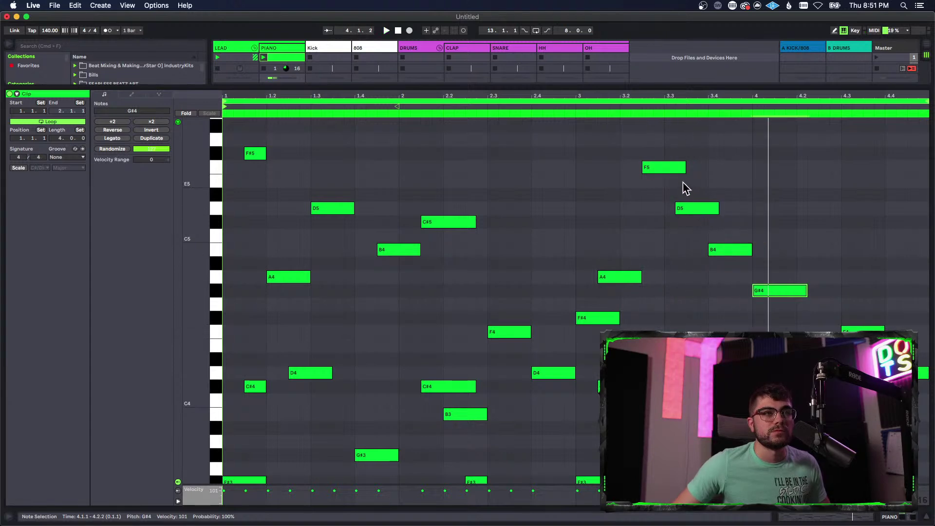
- Move the bar 3 D5 note to 3.3.3 and close the clip's note editor
left_click_drag(682, 200, 717, 206)
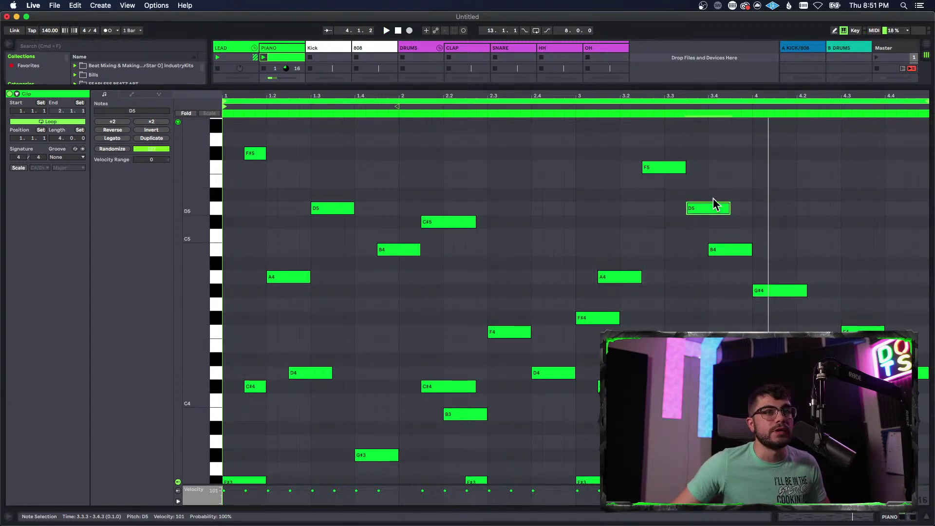
left_click(573, 232)
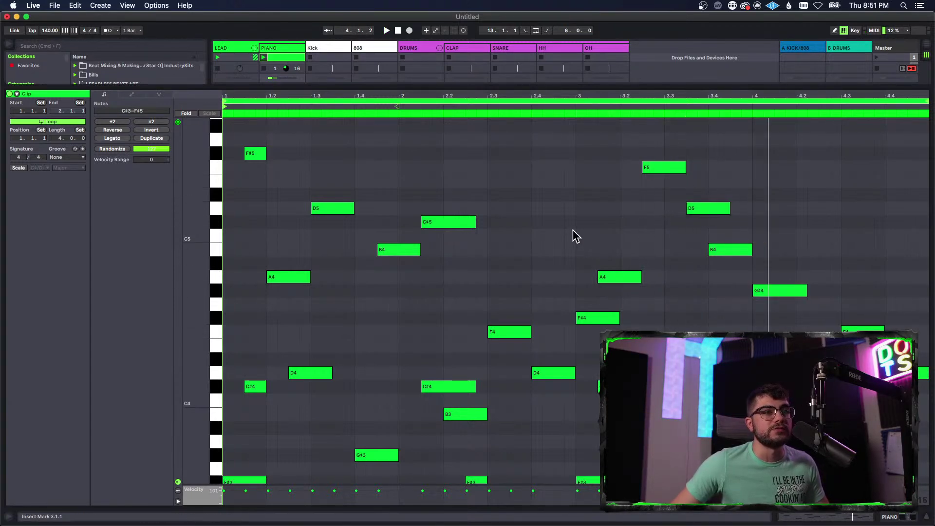
left_click(893, 514)
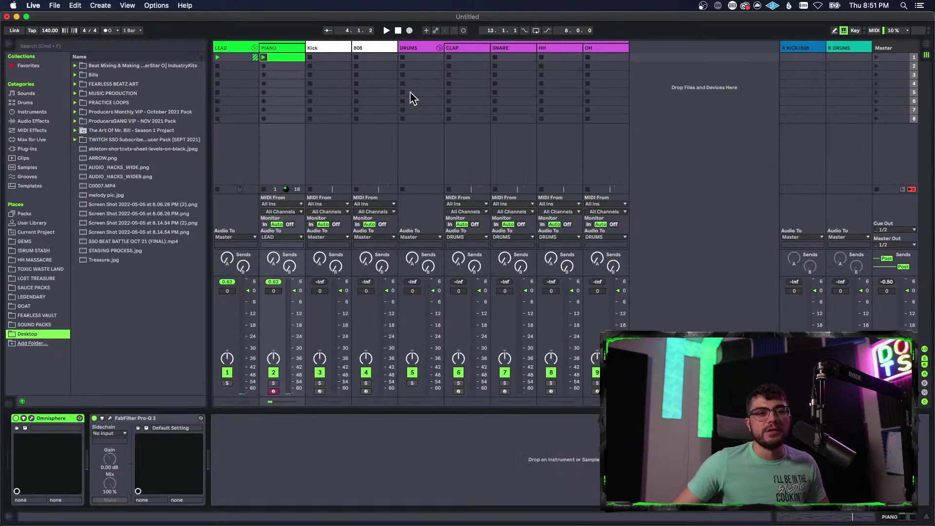
- Place the PIANO clip at bar 1 of its Arrangement track and open it there for note editing
left_click_drag(282, 57, 221, 122)
key("Tab")
left_click_drag(220, 61, 220, 120)
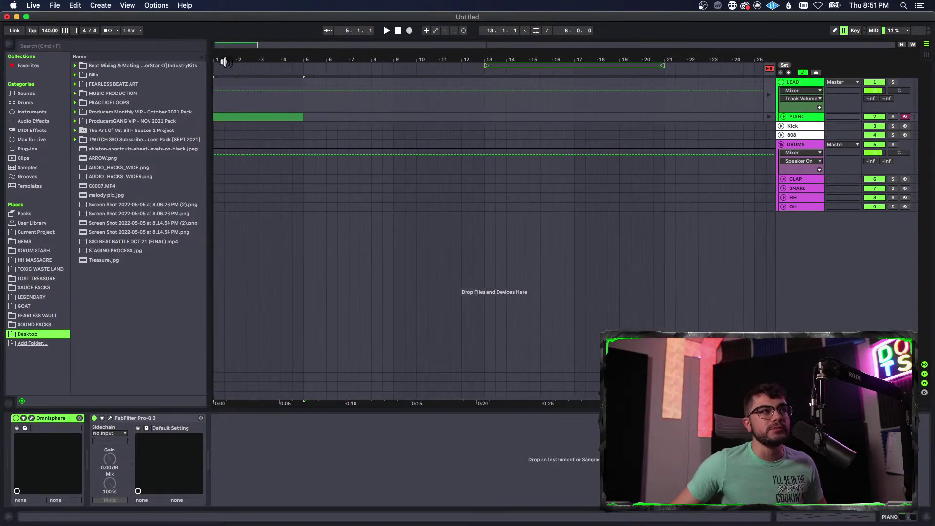
left_click(769, 69)
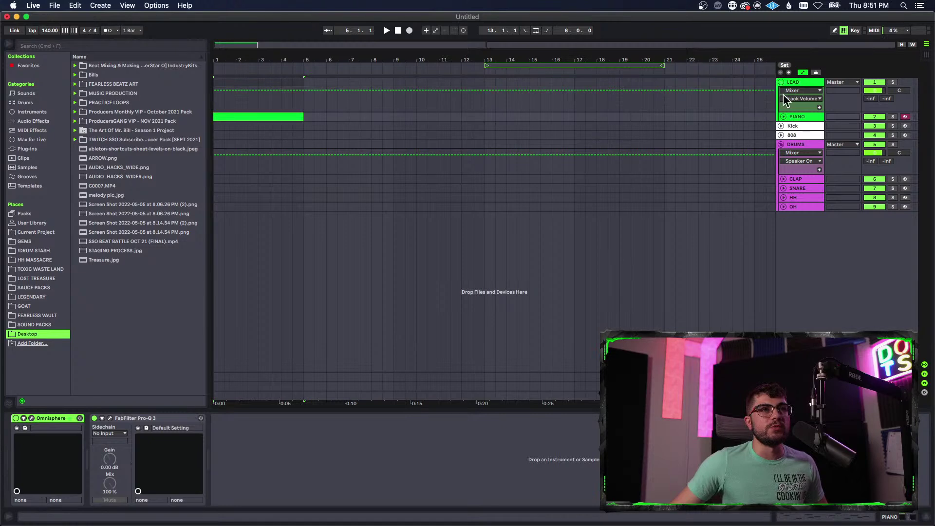
left_click(783, 113)
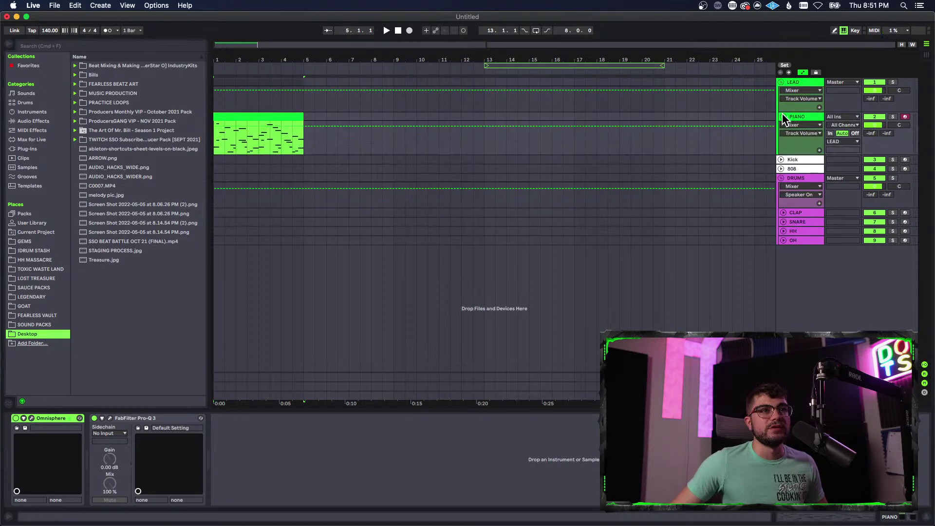
double_click(263, 114)
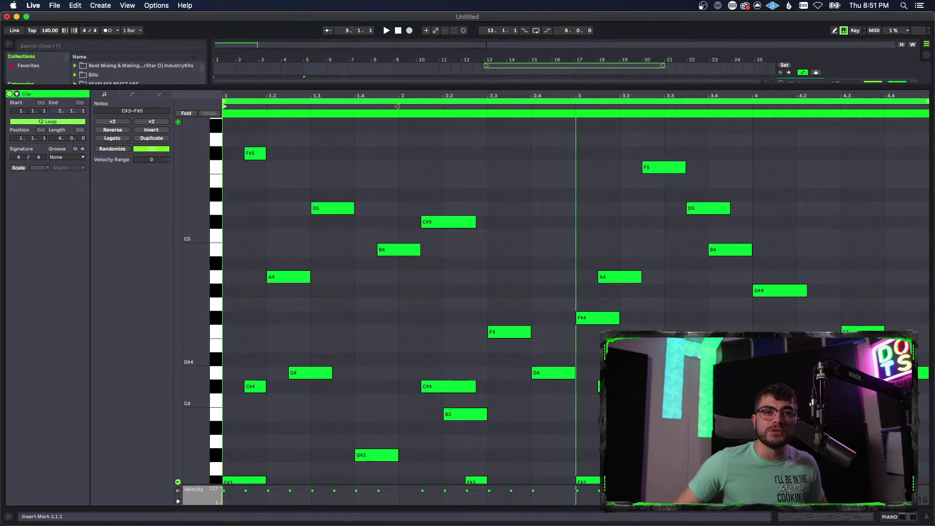
- Play back the melody around the transition from bar 2 into bar 3
left_click(573, 253)
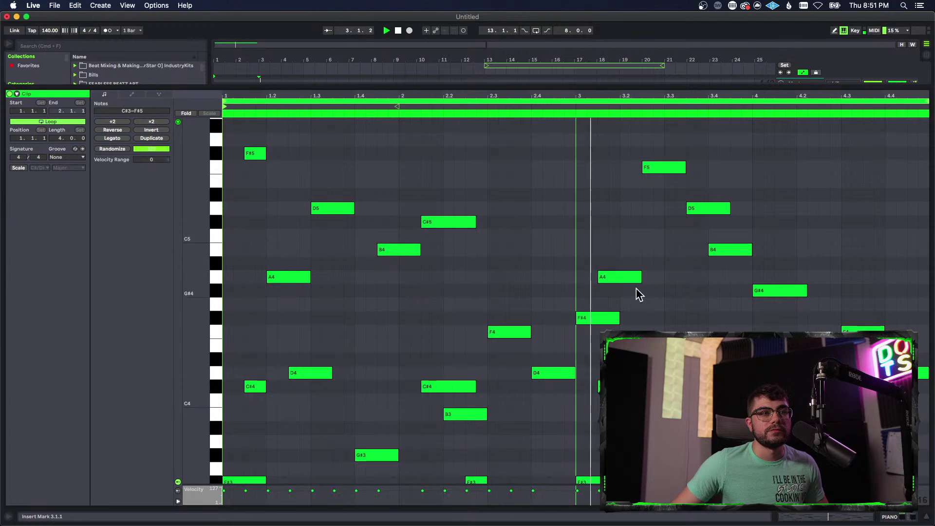
left_click(484, 264)
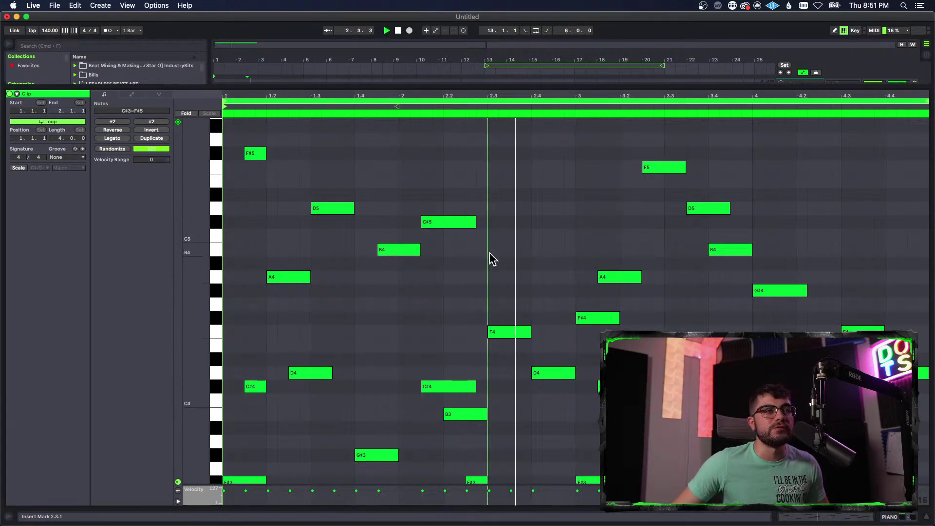
left_click(578, 292)
scroll(578, 292, "down", 3)
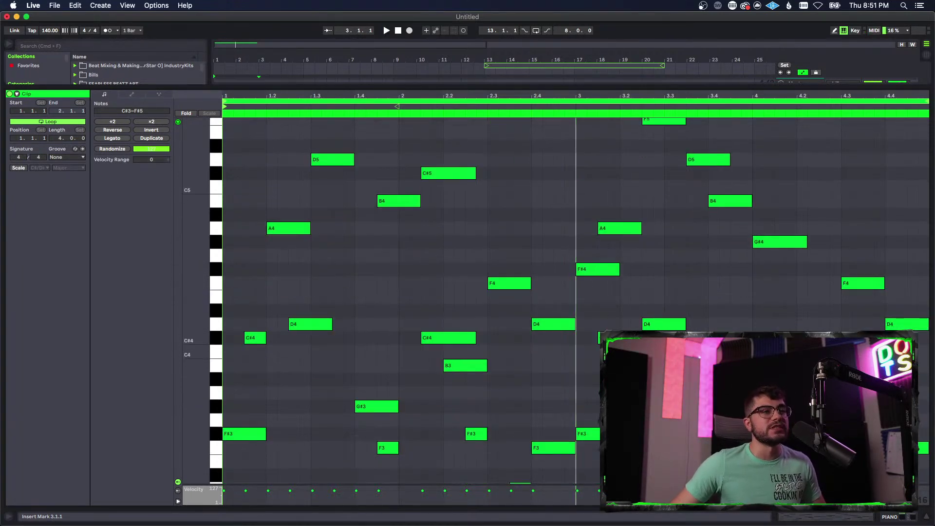
scroll(577, 320, "down", 4)
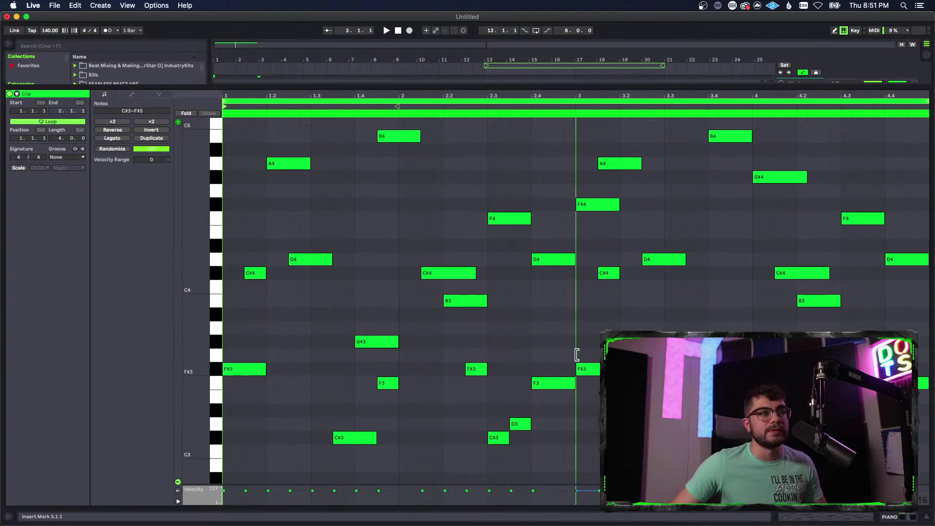
left_click(532, 321)
key("space")
scroll(532, 322, "up", 4)
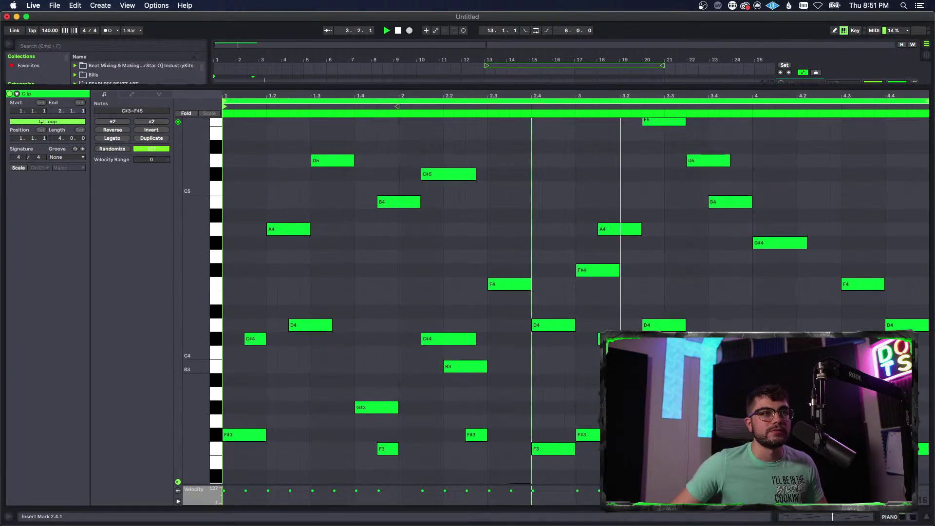
scroll(532, 321, "up", 4)
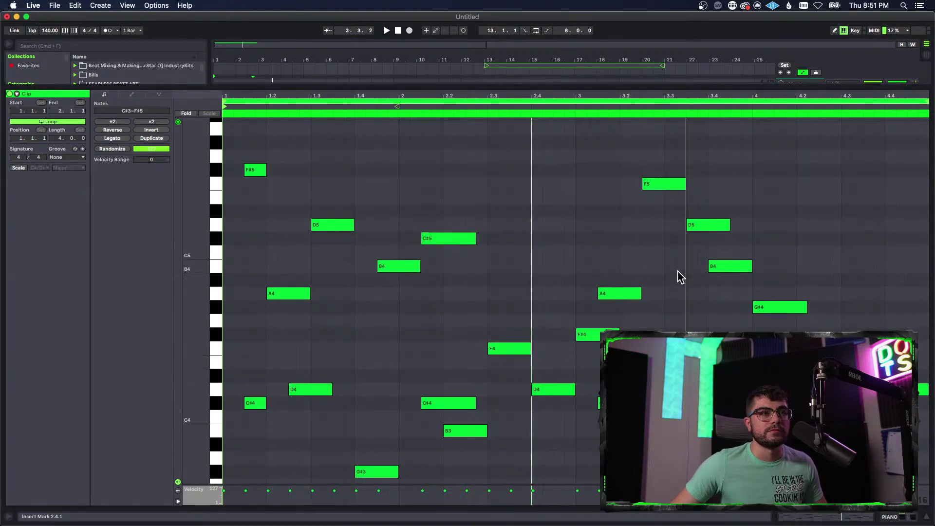
key("space")
- Move the bar 3 F5 note to 3.2.1 and play back from bar 3
left_click_drag(665, 185, 645, 185)
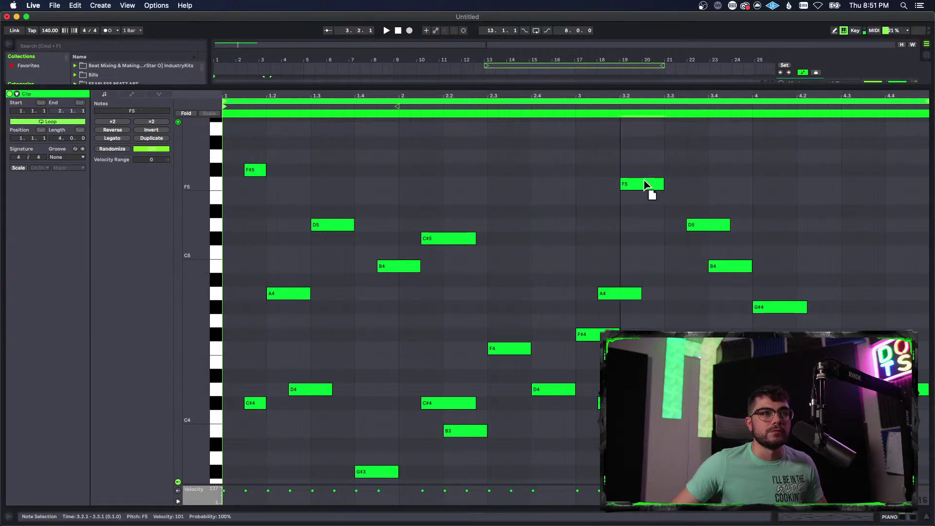
key("space")
left_click(576, 270)
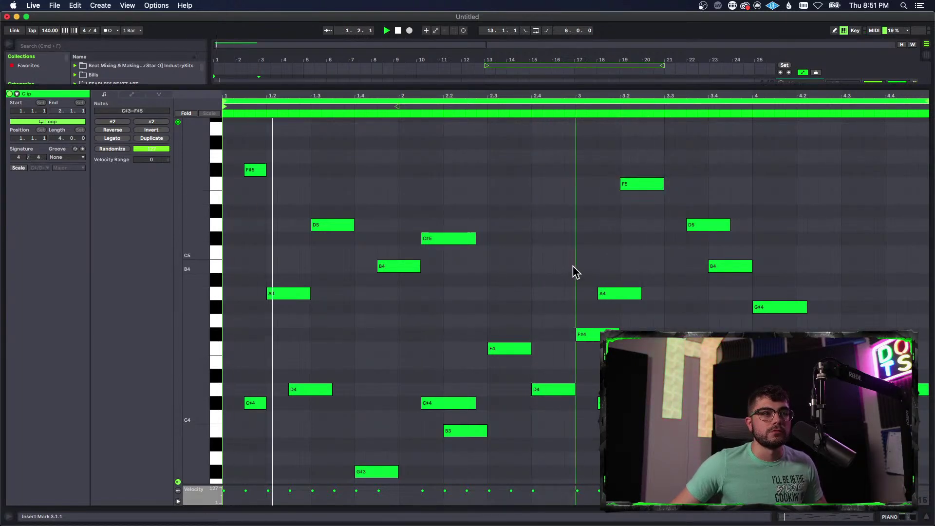
key("space")
key("space")
key("space")
- Try the D4 note at 3.2.3 raised to E4 and play back from bar 3
left_click_drag(664, 390, 686, 363)
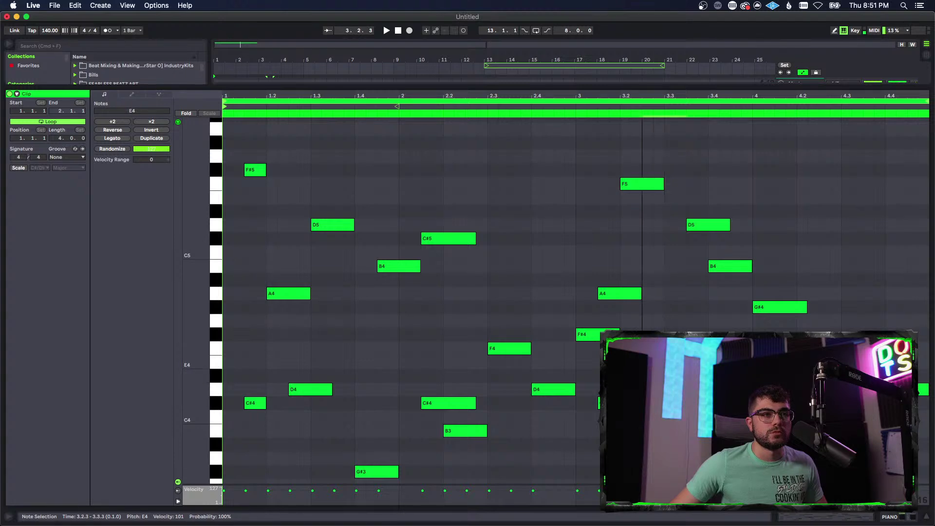
left_click(579, 358)
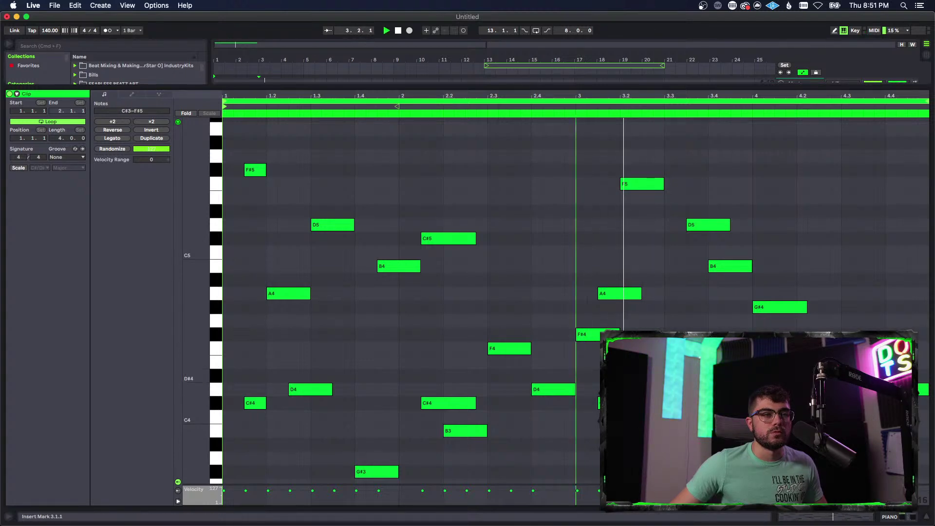
key("space")
key("space")
key("space")
left_click_drag(686, 362, 664, 362)
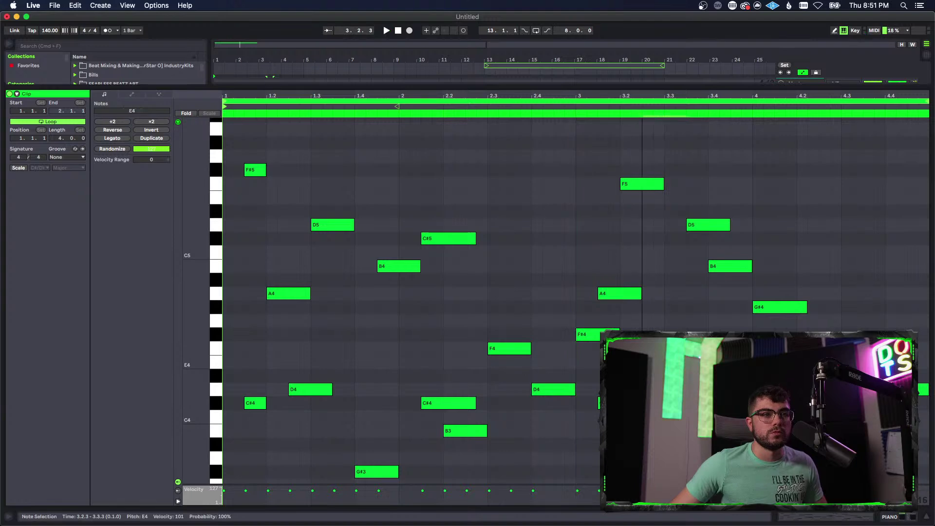
- Lower the F5 note at 3.2.1 to D5, playing back from bar 3 after each pitch change
left_click_drag(639, 185, 638, 211)
left_click(582, 241)
key("space")
key("space")
key("space")
left_click_drag(637, 212, 640, 225)
key("space")
left_click(574, 225)
key("space")
key("space")
key("space")
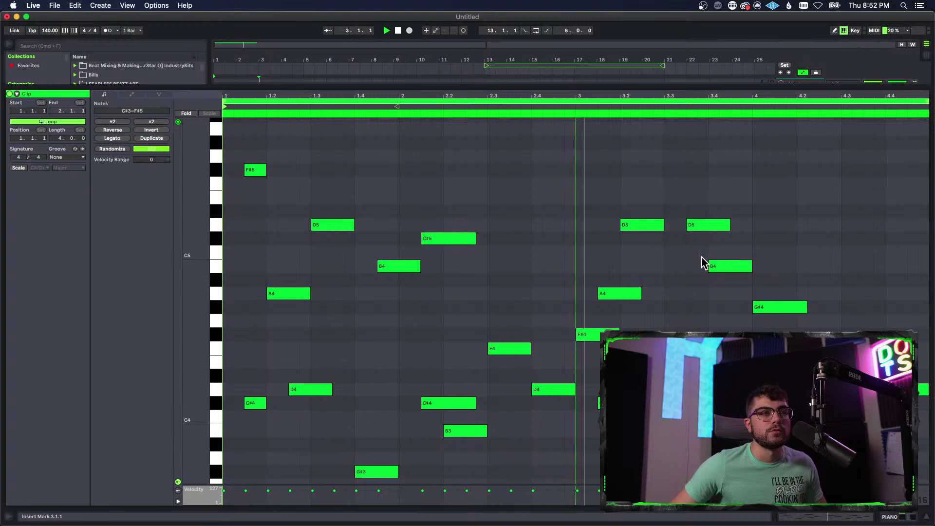
key("space")
- Raise the lower note at 3.2.3 to F#4 and play back from bar 3
left_click(654, 348)
left_click(575, 354)
key("space")
left_click_drag(656, 349, 658, 335)
key("space")
key("space")
left_click(577, 351)
key("space")
key("space")
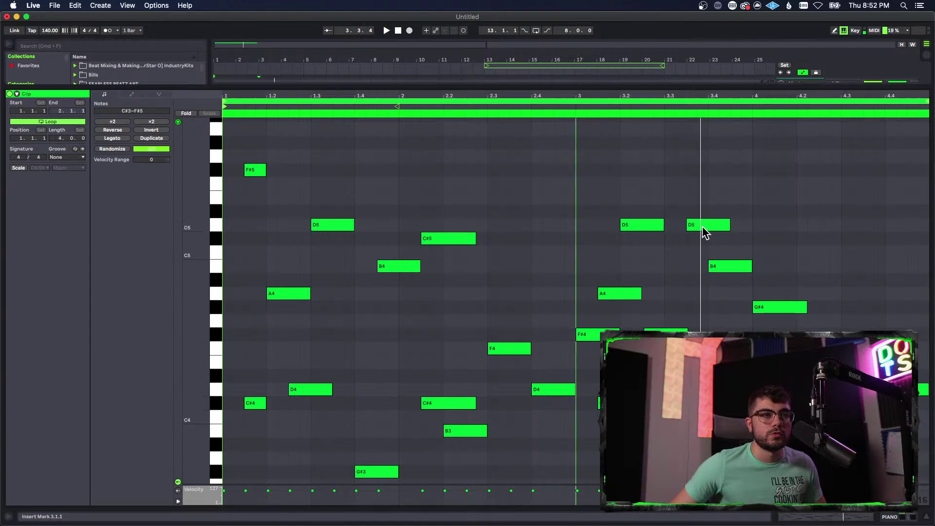
- Lower the D5 note at 3.3.3 to C#4 and play back from bar 3
left_click_drag(706, 229, 684, 435)
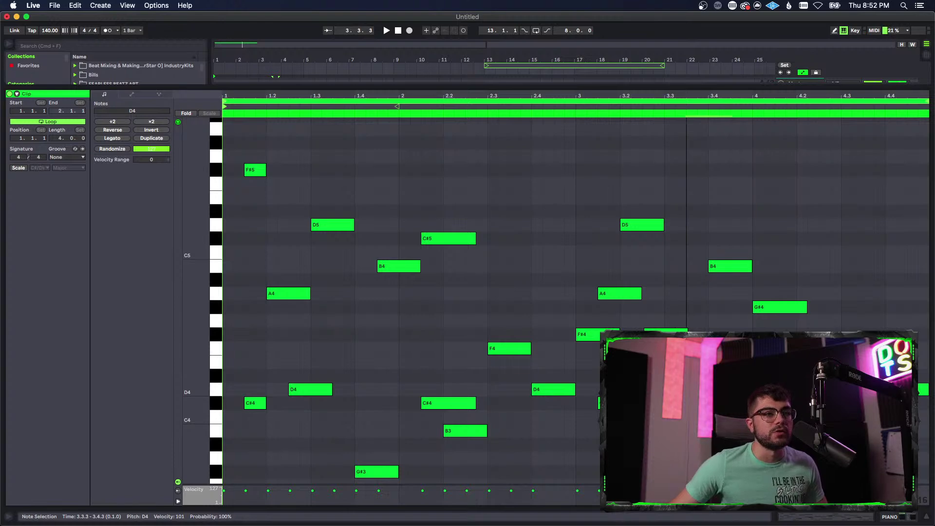
left_click(578, 373)
key("space")
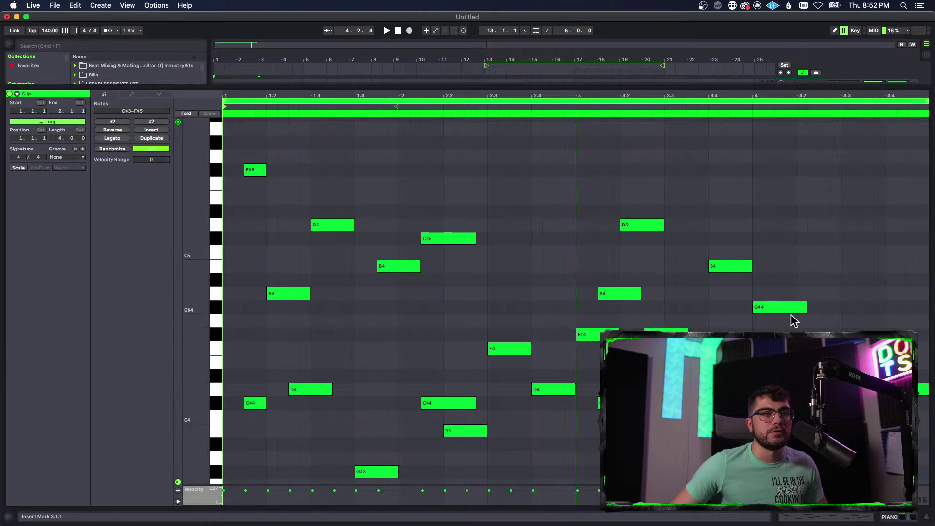
- Delete the C#4 note at 4.1.3 and move the bar 4 B3 note to 4.2.3
left_click(775, 394)
scroll(775, 395, "down", 5)
left_click(818, 353)
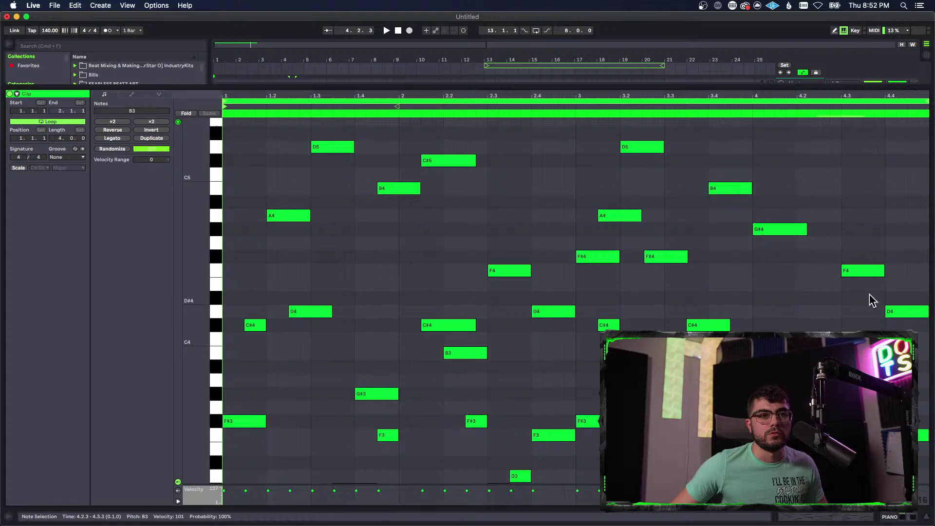
- Delete the F4 note at 4.3.1 and play back from bar 3
left_click(856, 302)
scroll(848, 322, "down", 3)
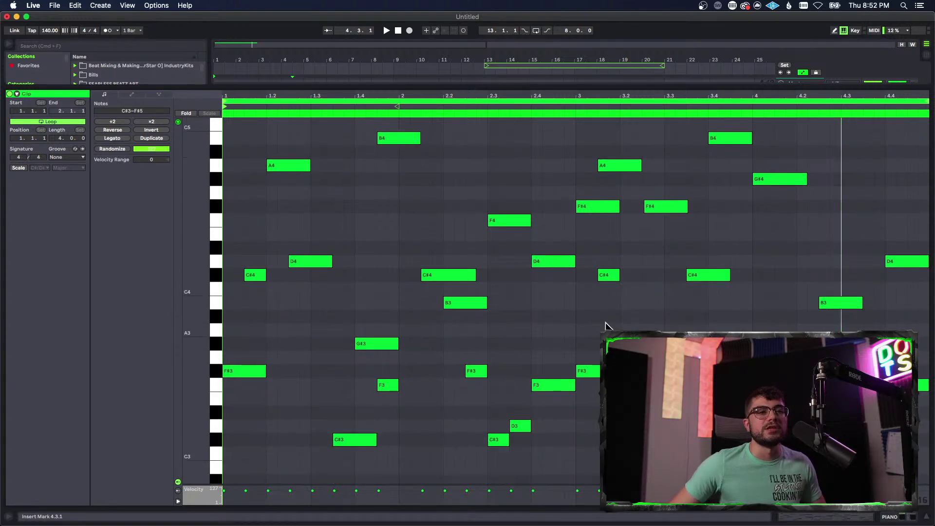
scroll(625, 323, "up", 3)
left_click(591, 354)
key("space")
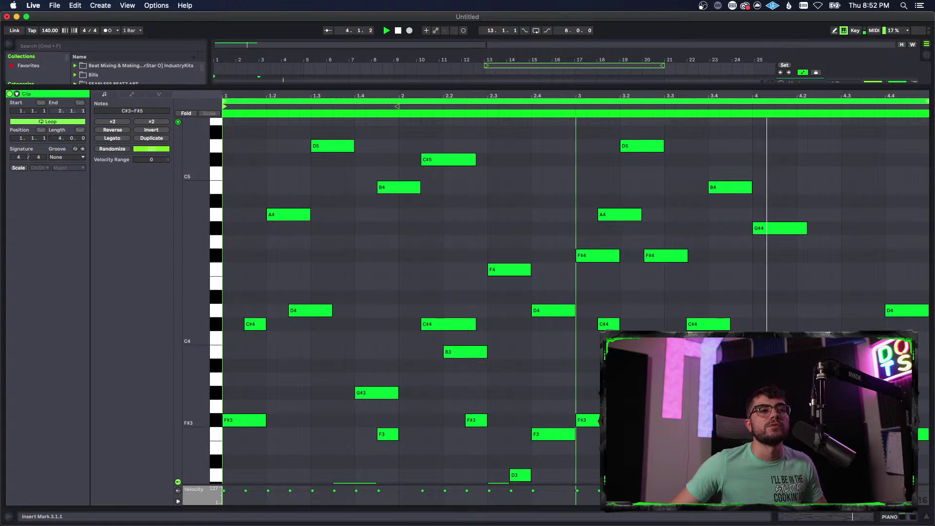
- Duplicate the G#4 note at 4.1.1 as an F#4 note at 4.2.1, and play back from bar 3
left_click(803, 228)
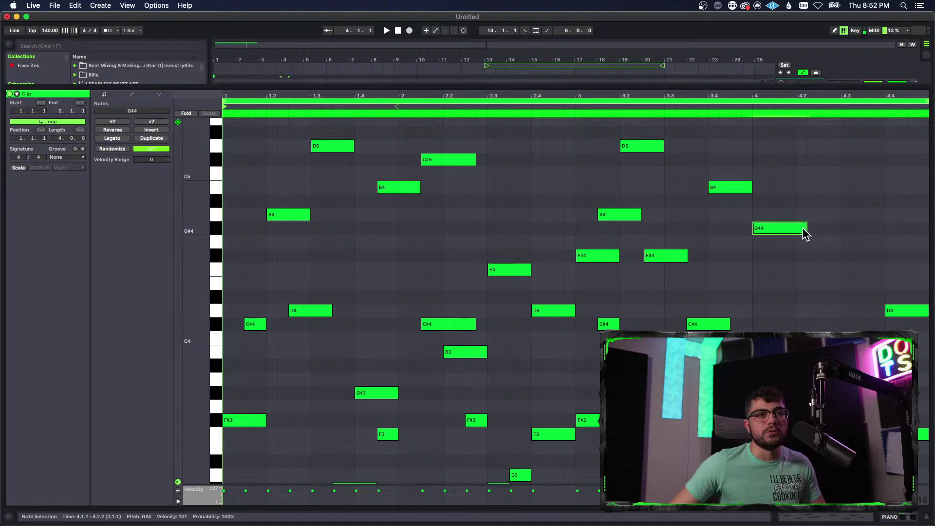
key("super+d")
left_click_drag(818, 227, 801, 260)
left_click(622, 280)
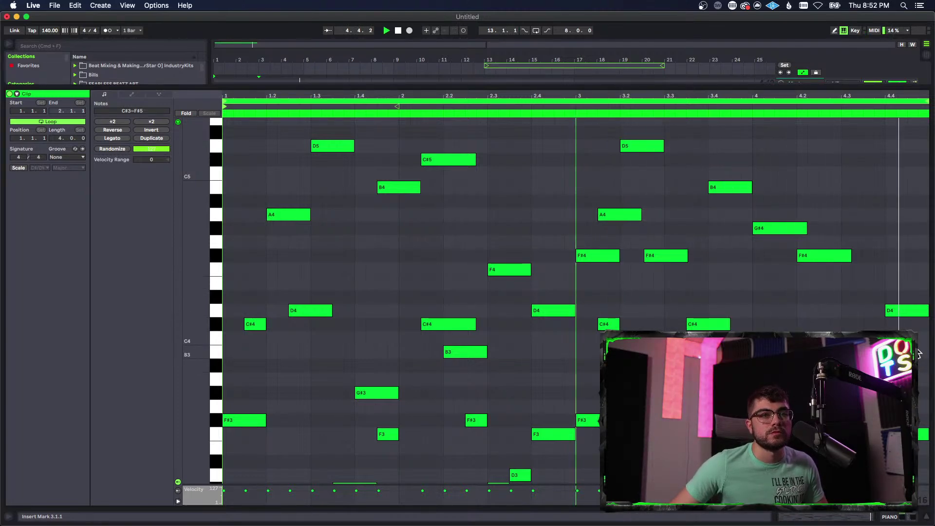
- Raise the B3 note at 4.2.3 to D4, and move the D4 note at 4.4.1 to C#4 at 4.3.1
left_click(814, 259)
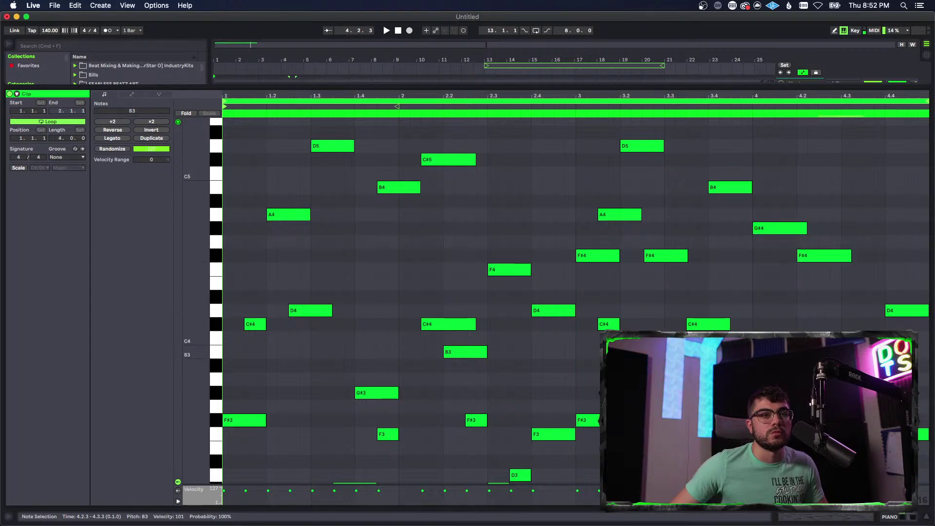
double_click(831, 325)
key("Up")
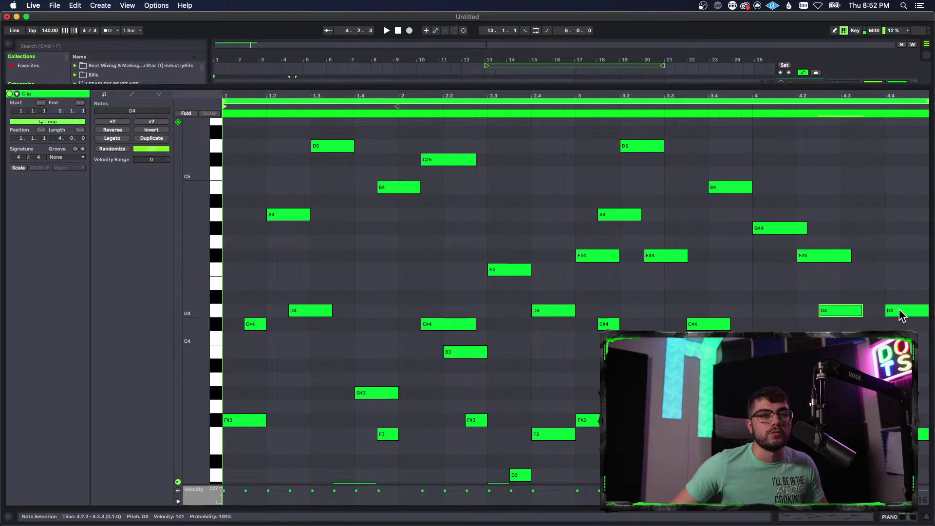
left_click_drag(899, 310, 901, 324)
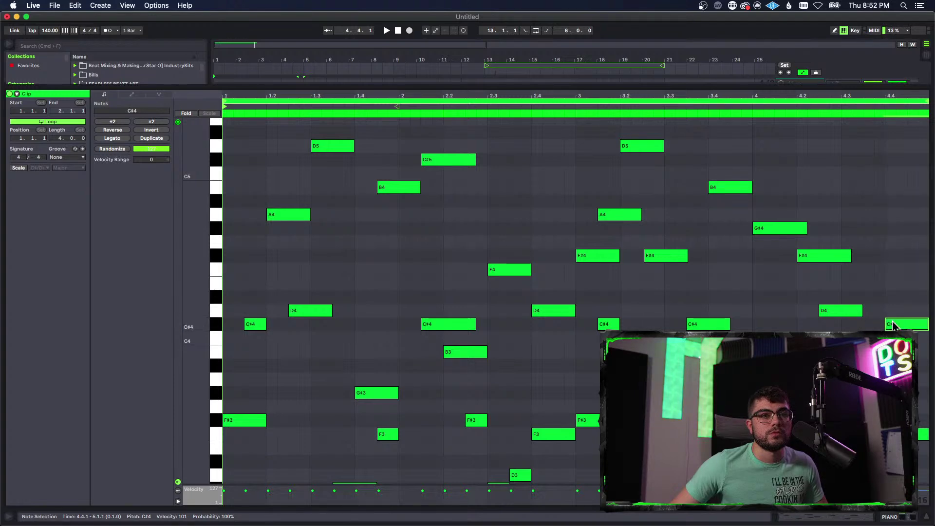
left_click_drag(893, 326, 858, 328)
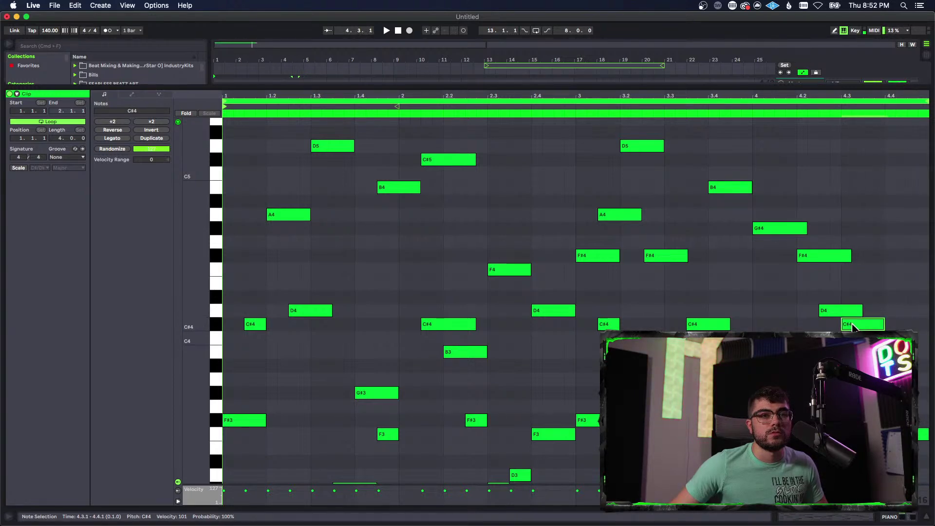
- Duplicate the C#4 note to 4.4.1 with the copy lowered to B3, and play back from bar 3
key("super+d")
key("Down")
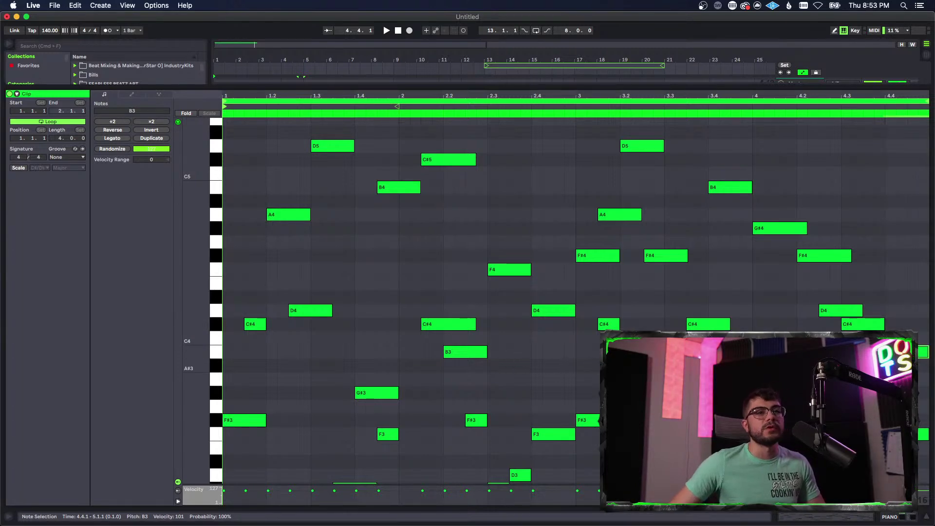
left_click(577, 337)
scroll(578, 337, "down", 3)
scroll(583, 341, "up", 4)
key("space")
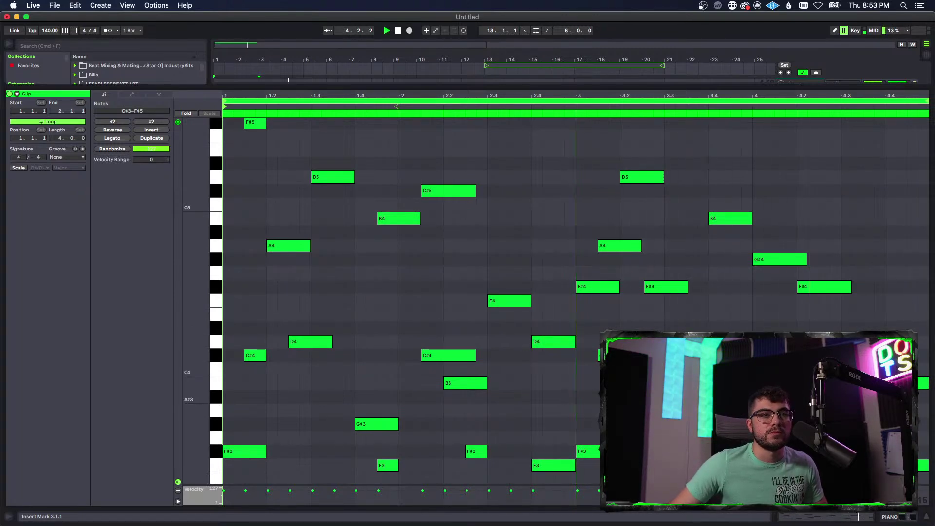
scroll(488, 292, "down", 4)
key("space")
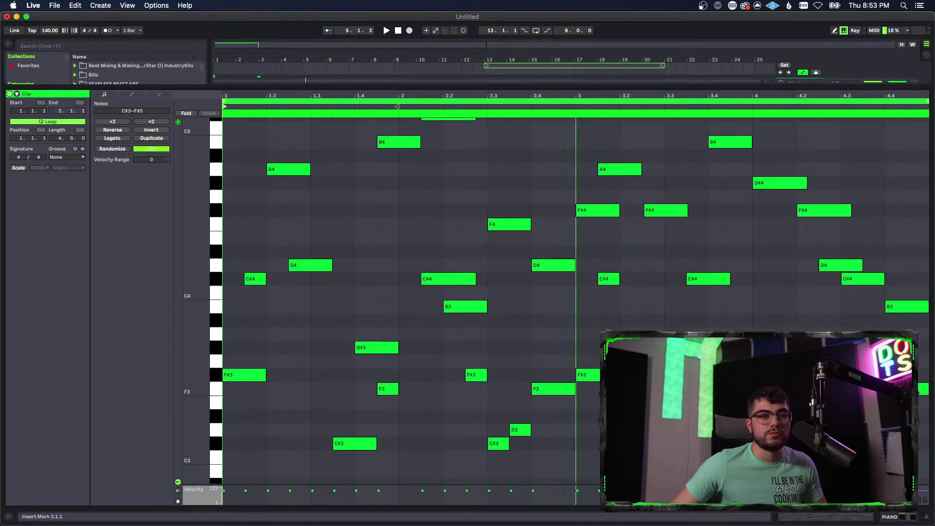
- Try an A3 note at 4.3.3, remove it again, and play back from 3.1.4
double_click(875, 307)
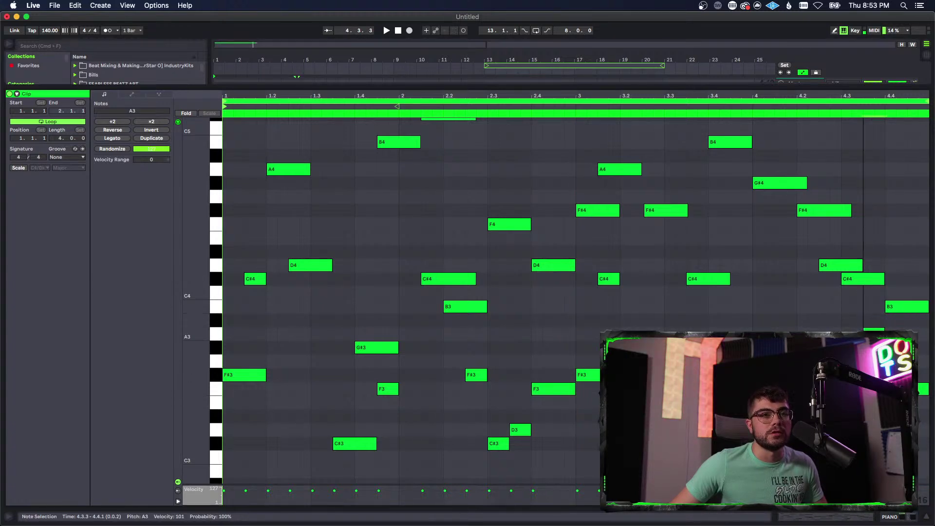
left_click(907, 307)
left_click(907, 389)
left_click(907, 348)
left_click(909, 310)
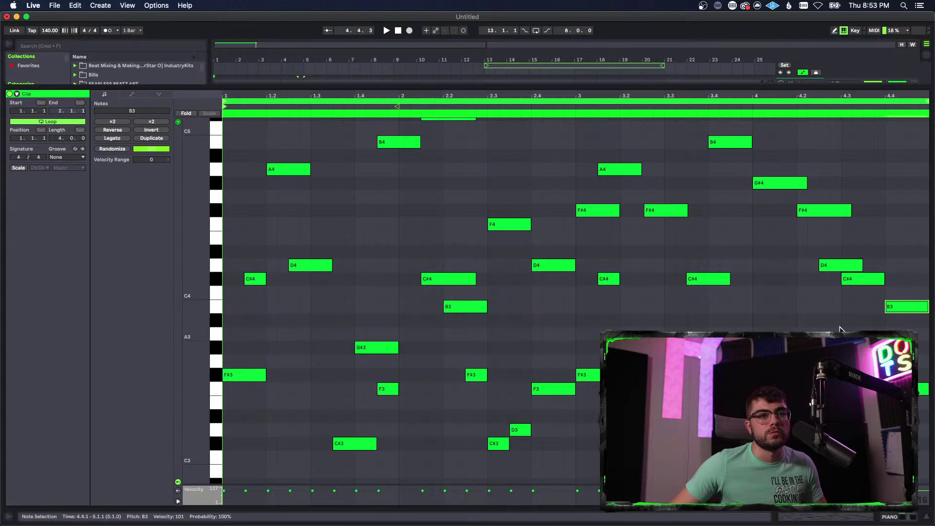
left_click(624, 299)
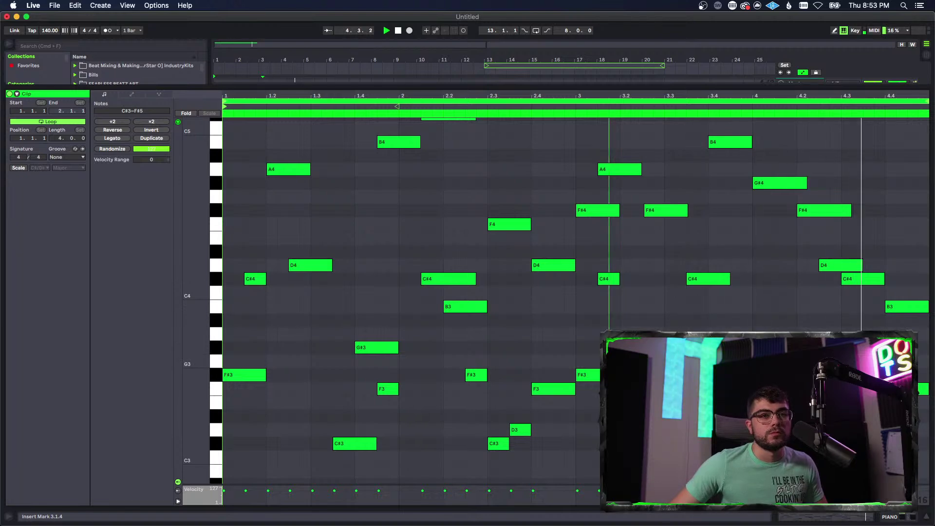
- Play back from 2.4.1 and delete the F#4 note at about 3.2.3
scroll(586, 365, "up", 3)
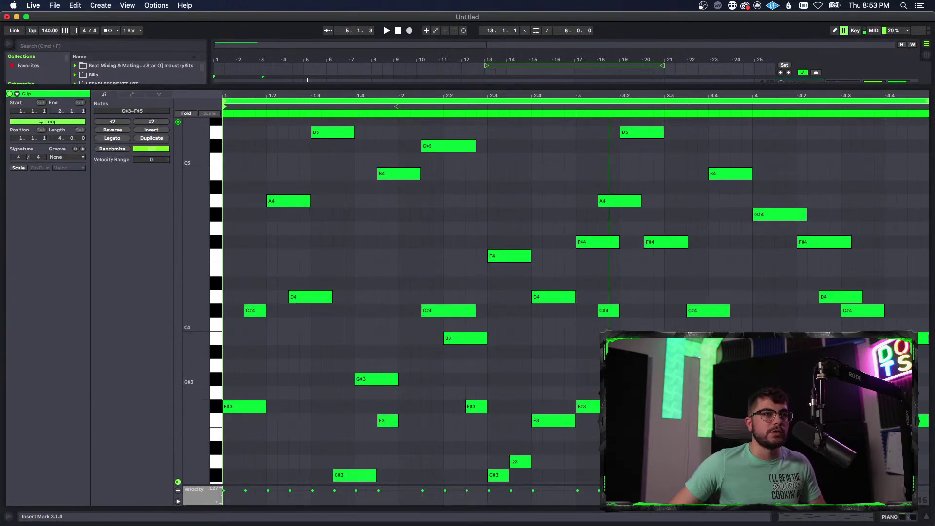
scroll(586, 367, "up", 3)
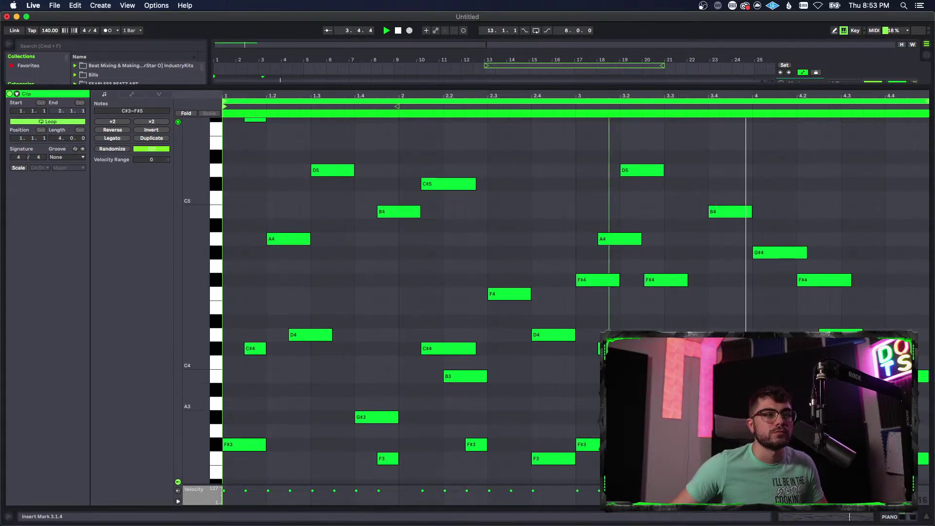
left_click(532, 280)
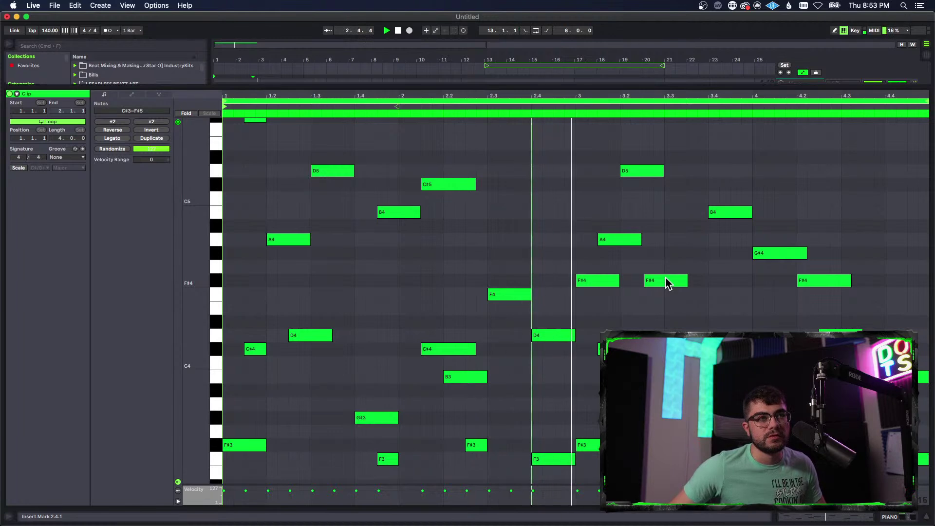
double_click(665, 280)
key("space")
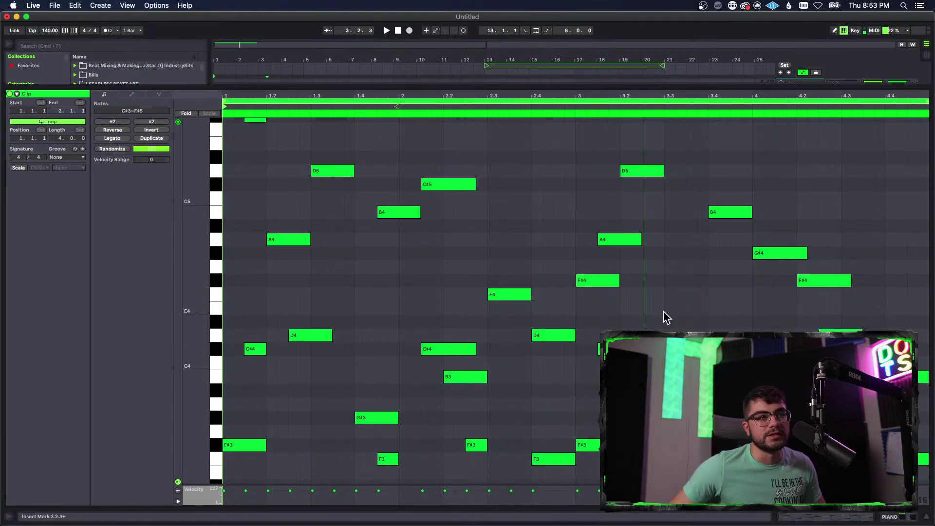
- Move the C#4 note at 3.3.3 earlier to 3.3.1 and play the clip
left_click(667, 319)
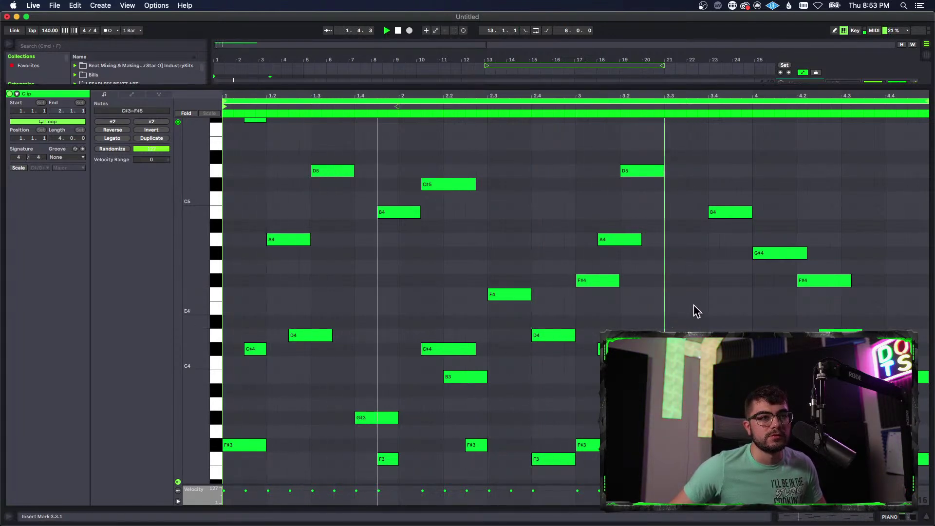
scroll(701, 317, "down", 2)
scroll(708, 318, "down", 1)
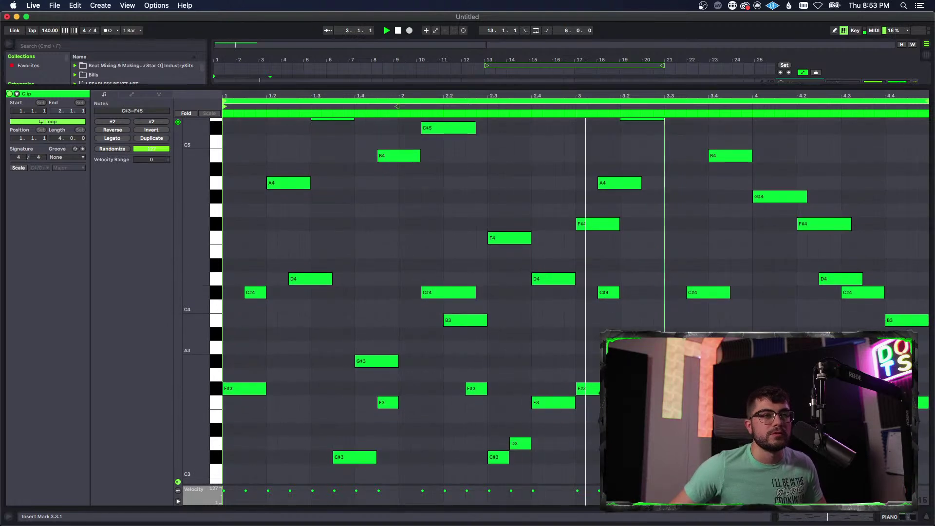
left_click_drag(706, 323, 683, 321)
key("space")
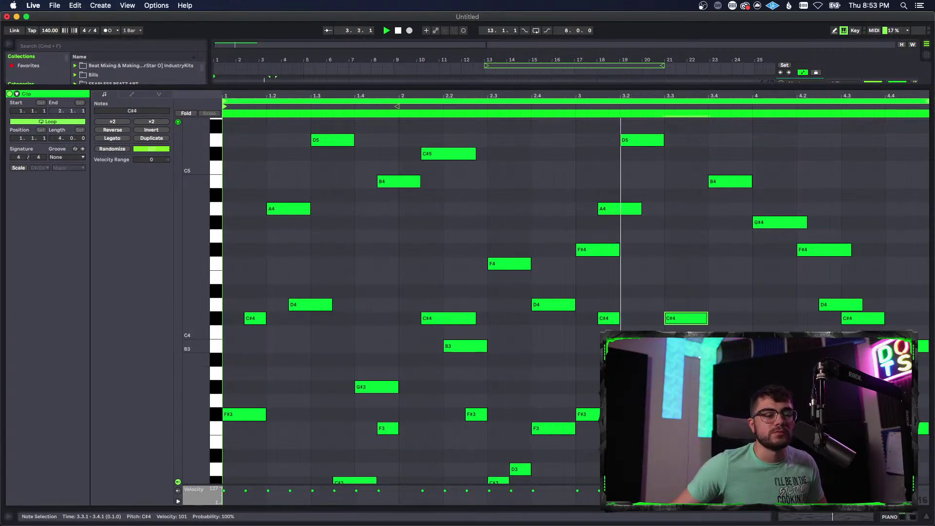
- Duplicate the C#4 note at 3.3.1 as a G#4 note at 3.2.3, and play the clip
key("space")
left_click_drag(686, 312, 683, 223)
left_click_drag(683, 256, 679, 324)
key("space")
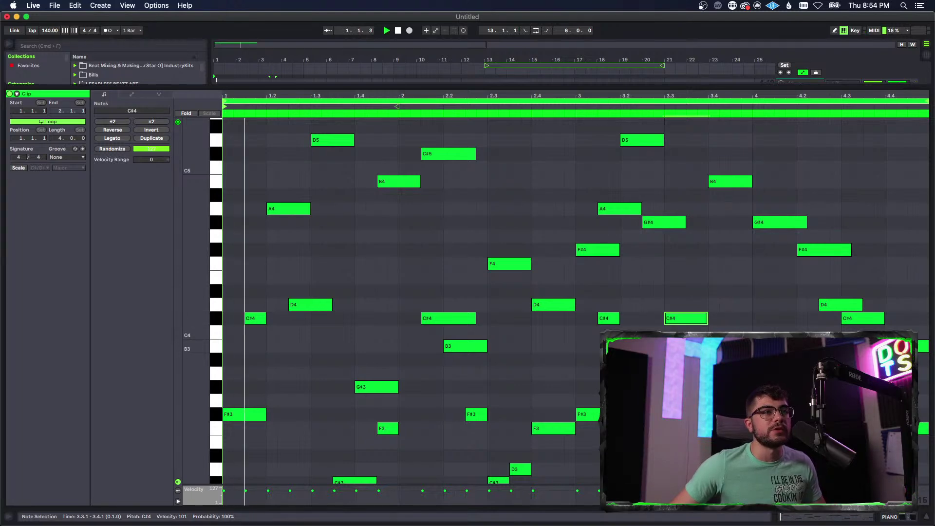
- Raise the C#4 note at 3.3.1 to F4 and play the clip
scroll(678, 347, "up", 3)
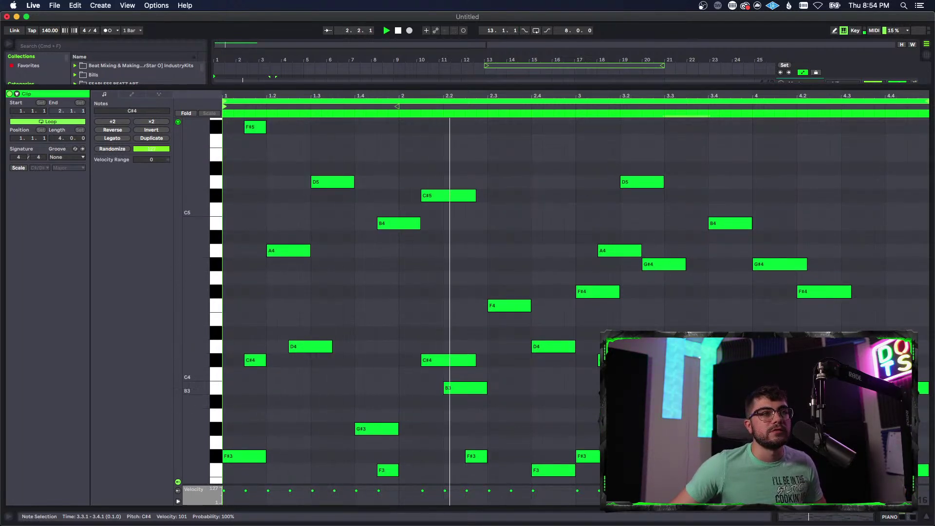
scroll(682, 390, "down", 1)
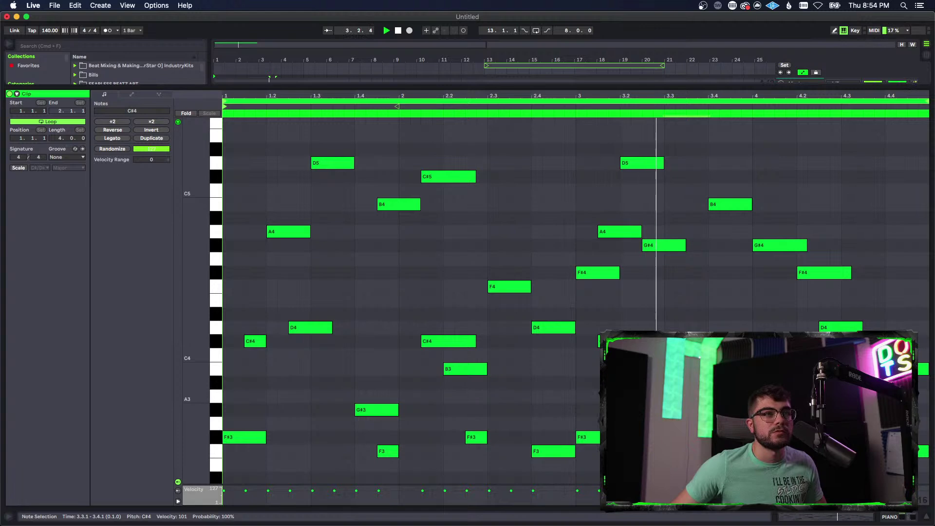
left_click_drag(682, 341, 684, 288)
key("space")
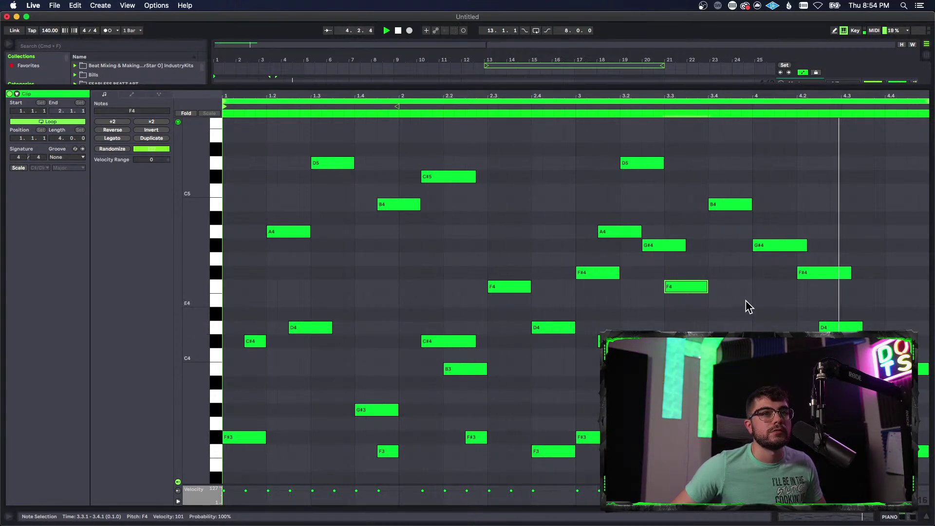
- Lower the G#4 note at 4.1.1 to D4 and play the clip
left_click_drag(769, 247, 768, 326)
key("space")
scroll(768, 326, "down", 2)
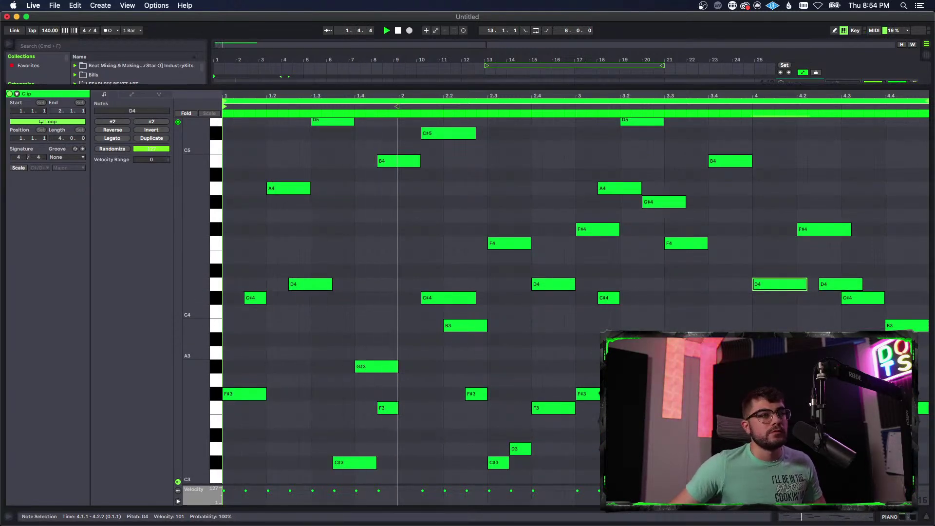
scroll(575, 300, "up", 2)
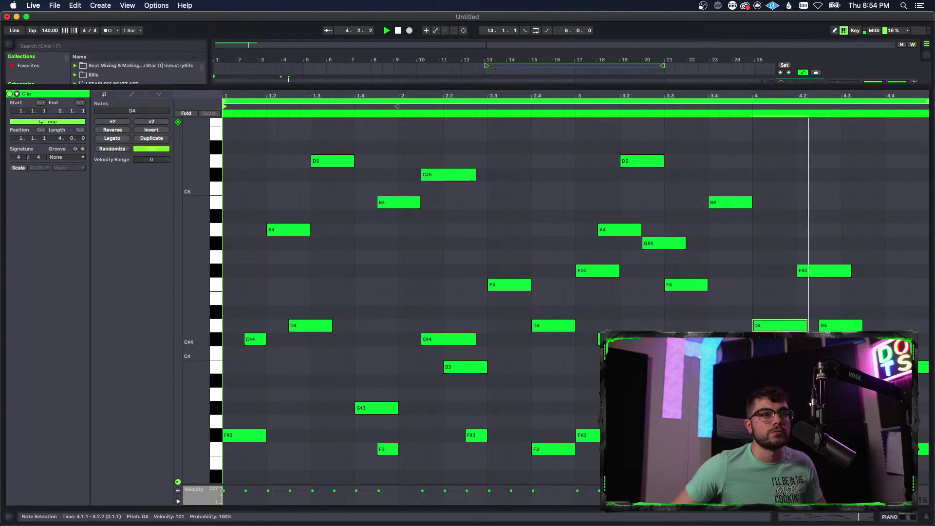
- Shift the D4 note at 4.1.1 to just before bar 4, add a B3 copy of it at 4.1.1, and play back
key("space")
mouse_move(764, 330)
left_mouse_down()
mouse_move(742, 330)
mouse_move(760, 316)
mouse_move(736, 329)
mouse_move(750, 330)
left_mouse_up()
mouse_move(749, 363)
left_mouse_down()
mouse_move(752, 355)
mouse_move(763, 367)
left_mouse_up()
key("space")
scroll(575, 302, "down", 3)
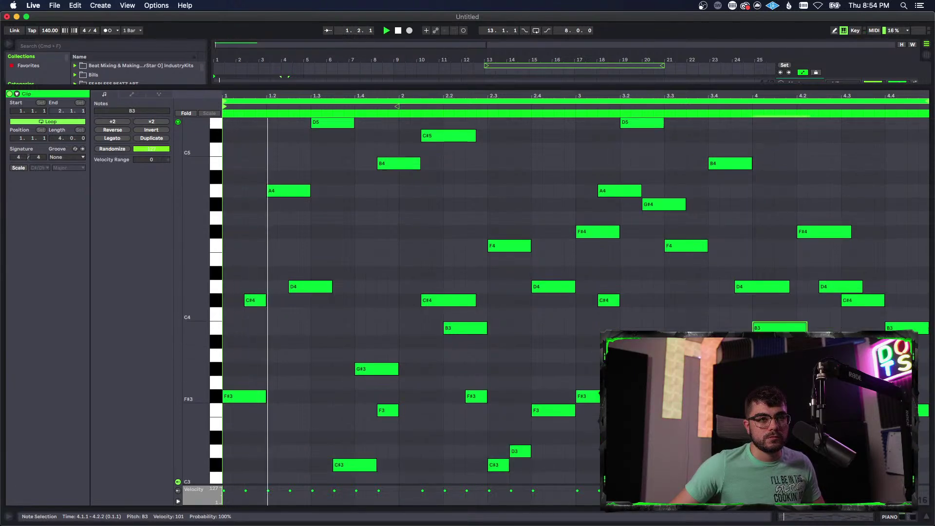
- Align the D4 note just before bar 4 to 3.4.3 and play back from bar 3
left_click(732, 364)
scroll(732, 364, "up", 3)
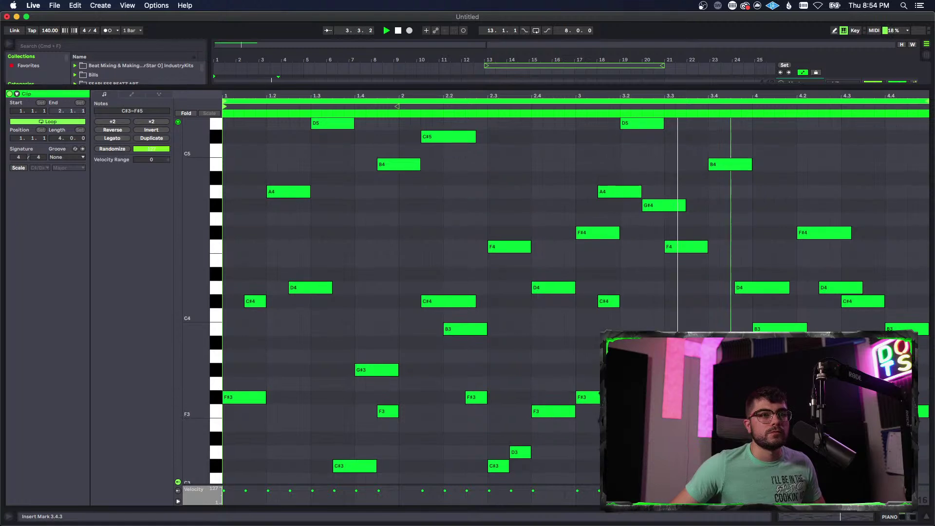
key("space")
left_click(762, 315)
left_click_drag(753, 291, 746, 288)
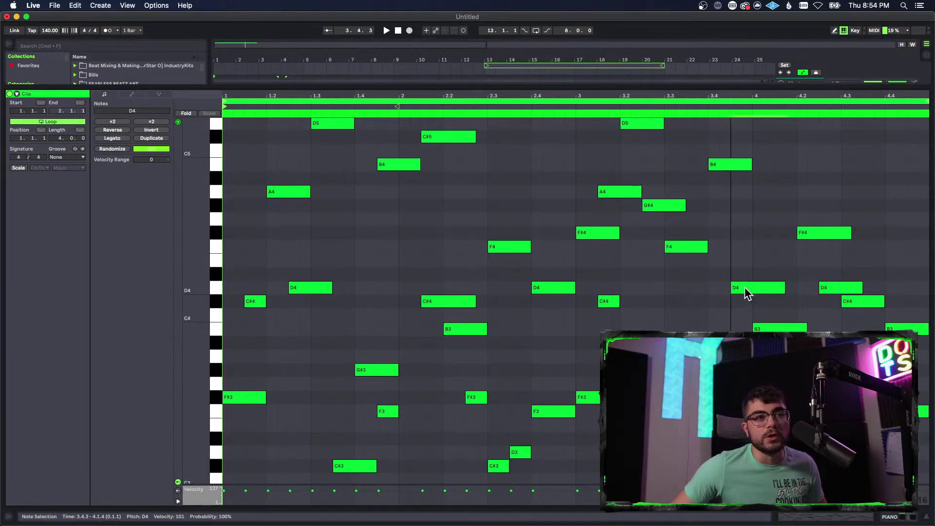
left_click(577, 324)
key("space")
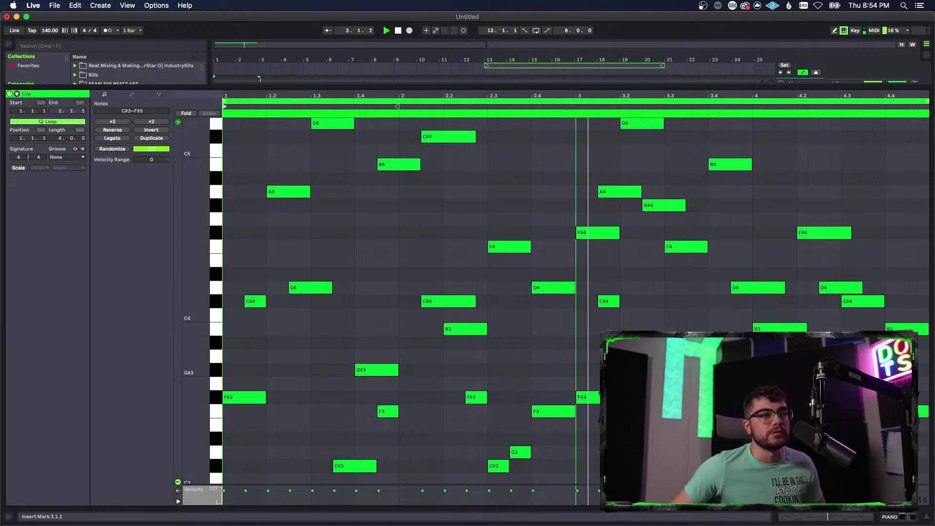
- Delete the B3 note at 4.1.1 and play back from bar 3
key("space")
double_click(759, 328)
left_click(577, 329)
key("space")
scroll(488, 292, "down", 2)
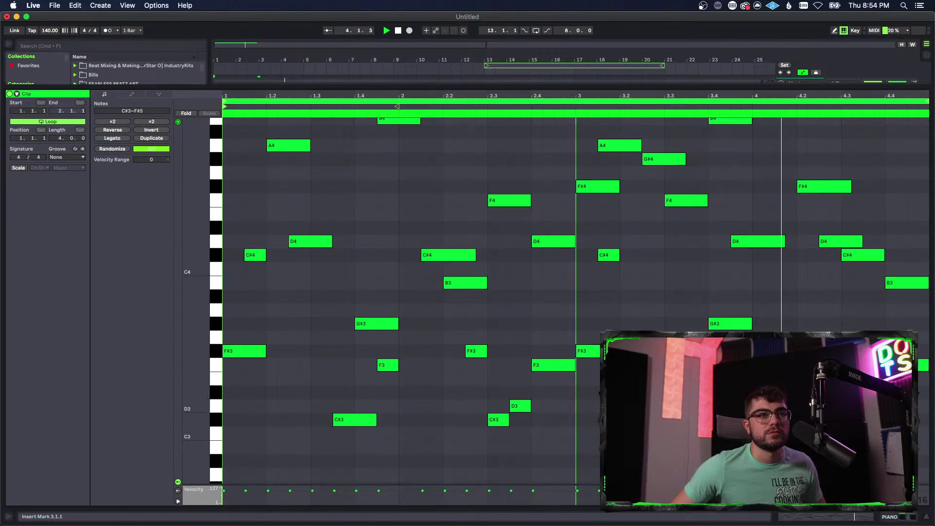
scroll(487, 292, "up", 4)
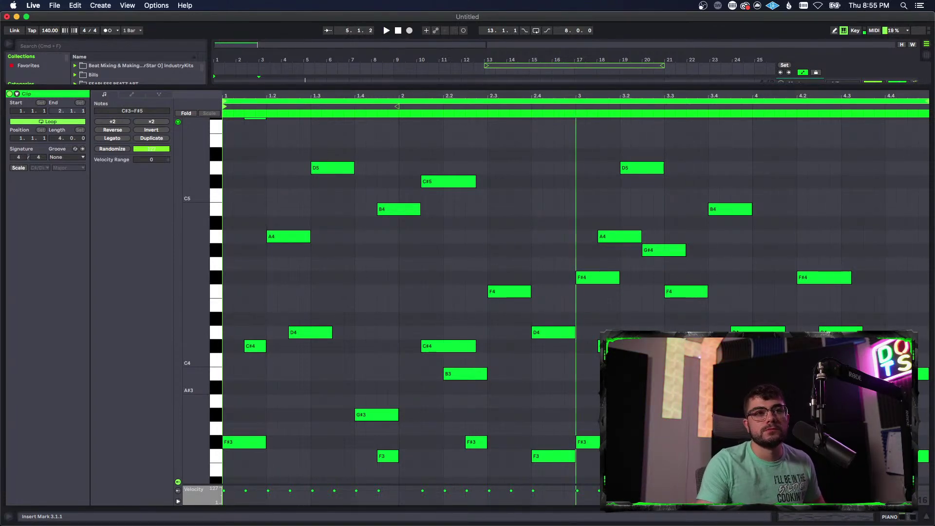
- Add a G#4 note from 4.1.3 to 4.2.1 and play the clip
double_click(779, 277)
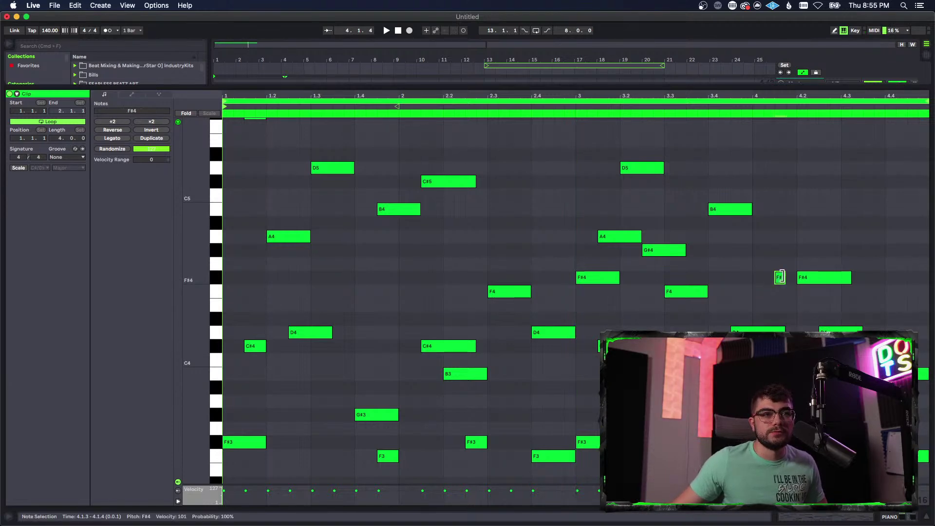
left_click_drag(788, 277, 786, 250)
left_click(731, 303)
key("super+space")
key("Escape")
key("space")
left_click(782, 251)
scroll(557, 312, "down", 2)
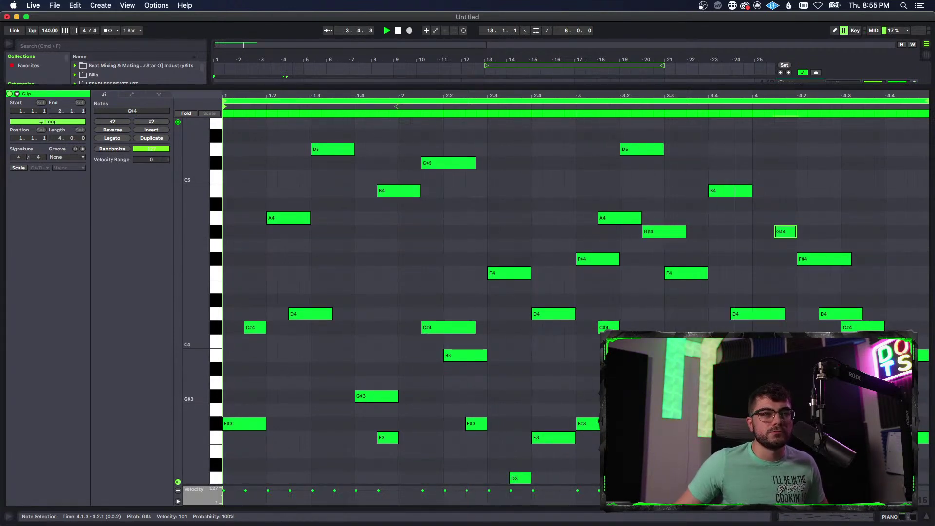
scroll(556, 302, "down", 6)
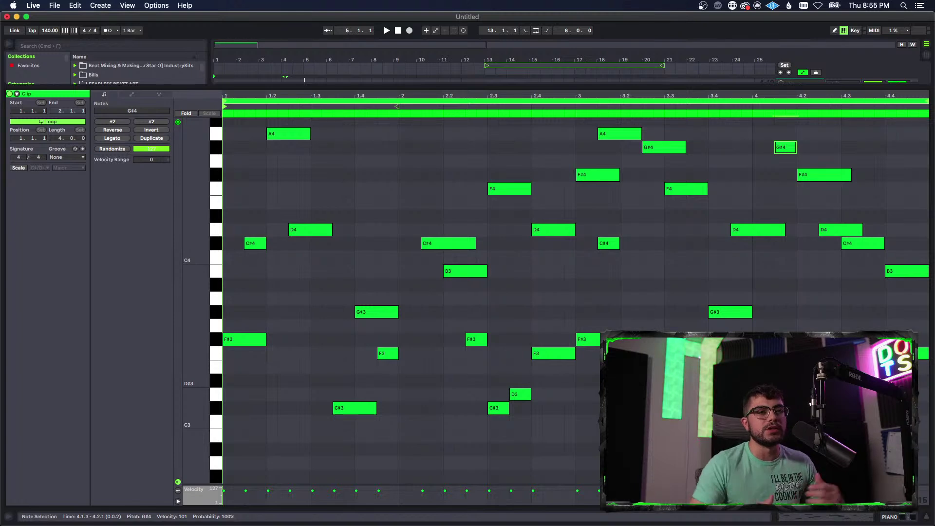
scroll(575, 300, "down", 5)
scroll(575, 299, "up", 4)
scroll(615, 243, "down", 1)
scroll(741, 308, "down", 3)
scroll(741, 308, "up", 6)
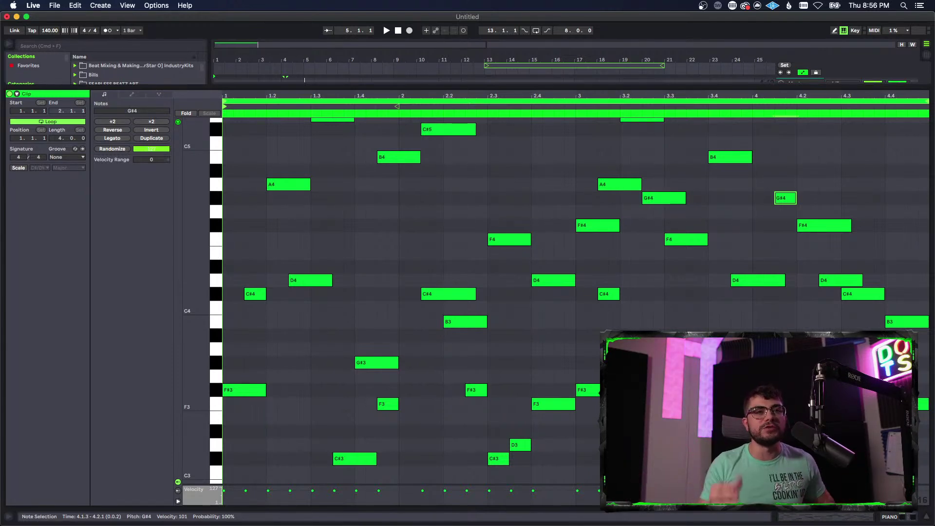
scroll(829, 251, "down", 3)
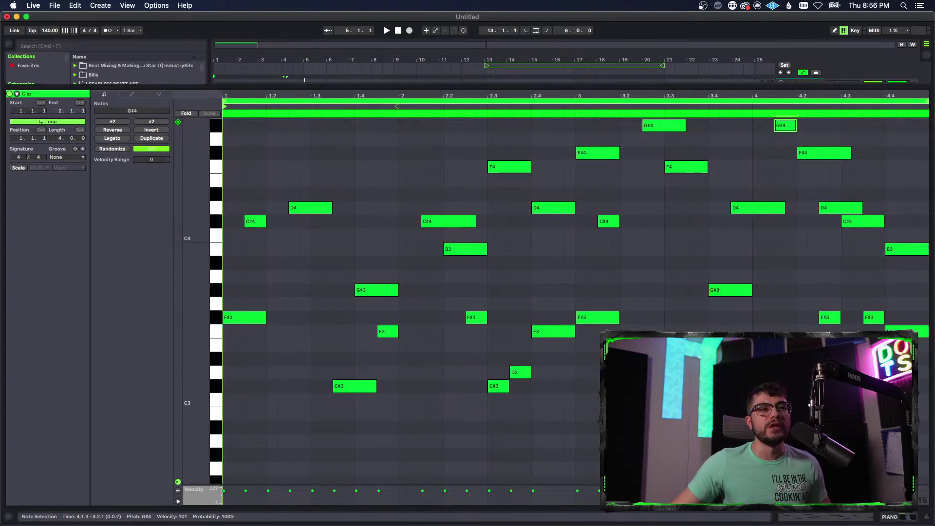
- Deactivate low notes in the second half of bar 4, including the F#3 at 4.2.3, and play the clip from bar 1
scroll(815, 298, "down", 2)
left_click_drag(810, 284, 854, 381)
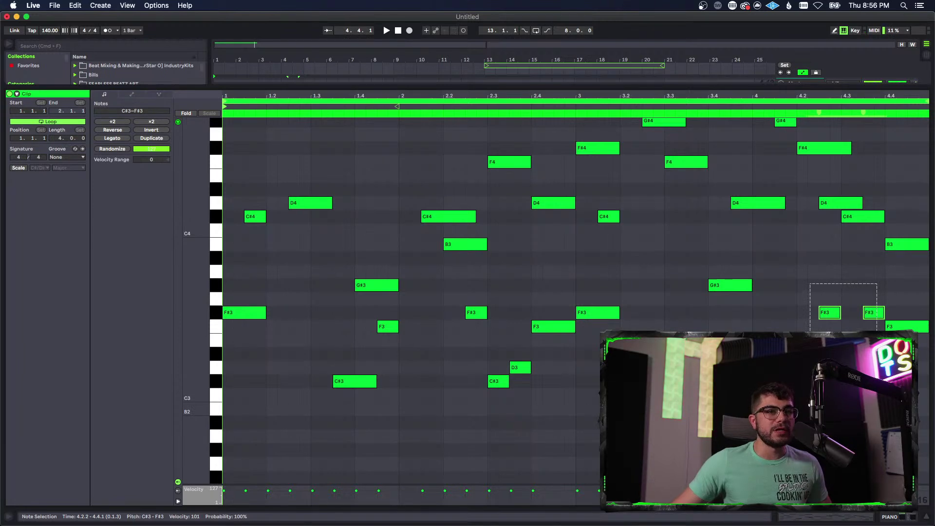
left_click_drag(823, 356, 880, 388)
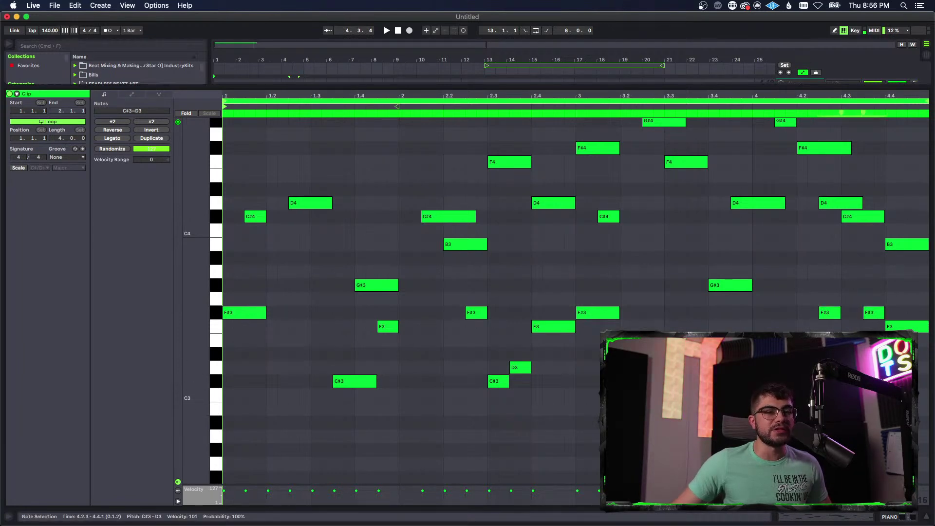
left_click(802, 303)
left_click_drag(803, 303, 862, 385)
left_click(824, 314)
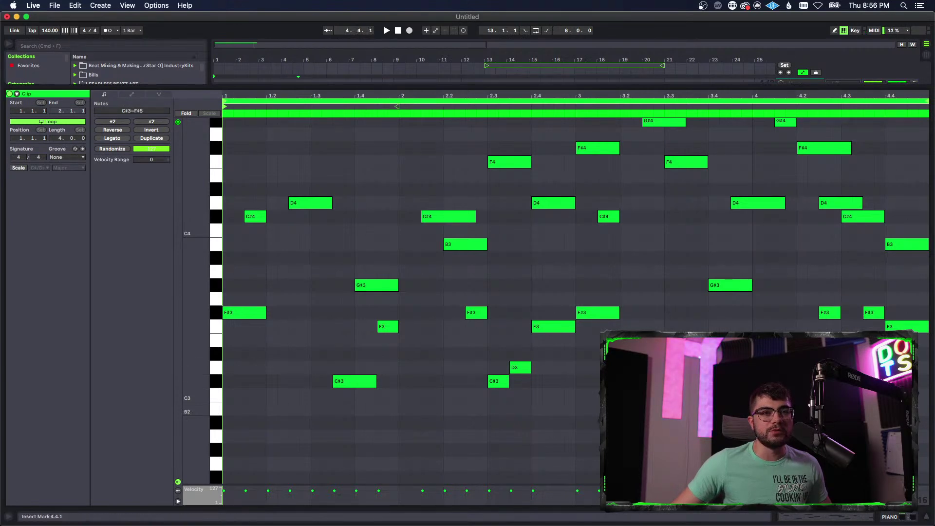
key("0")
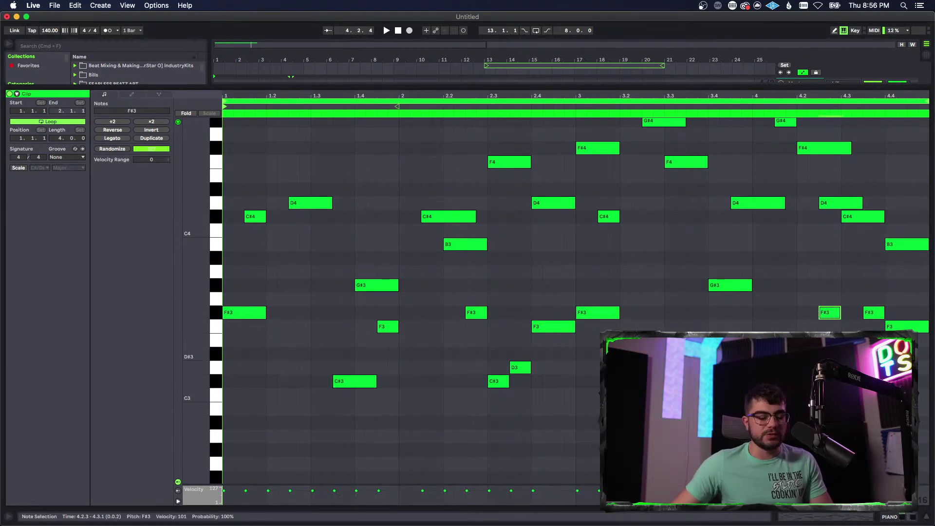
left_click_drag(834, 354, 877, 385)
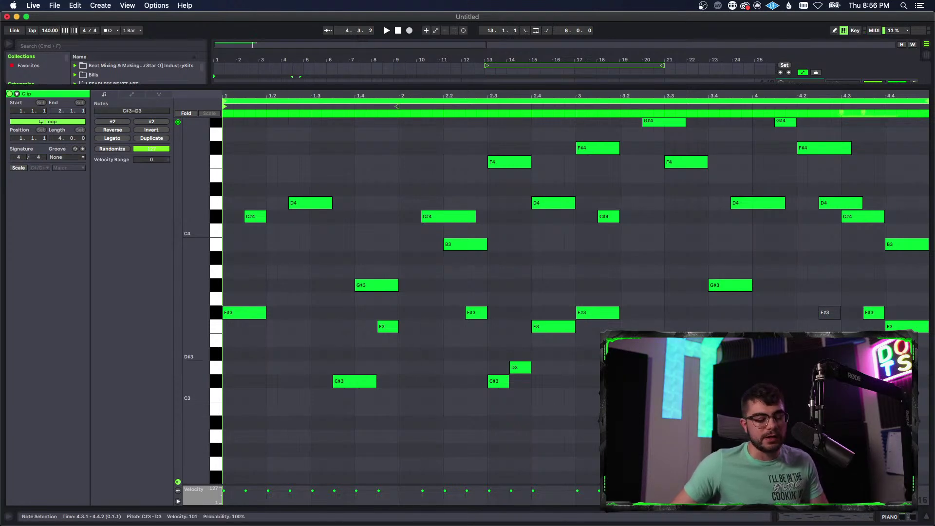
left_click(830, 383)
key("space")
scroll(830, 383, "up", 5)
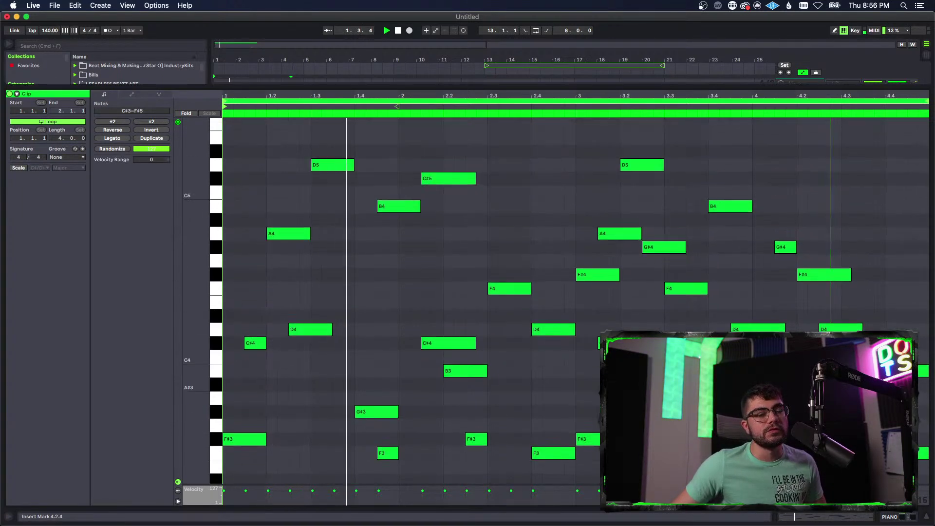
scroll(830, 382, "down", 3)
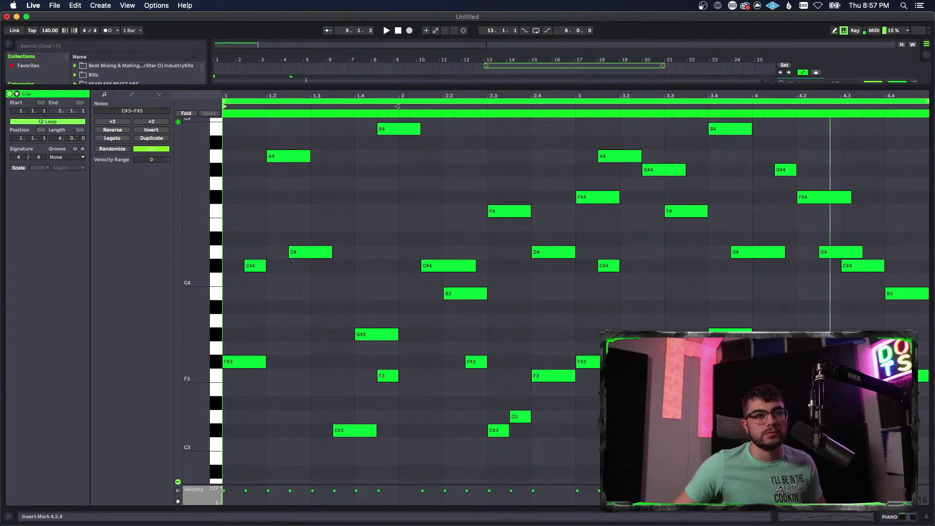
- Delete the low bass notes under beats 2 and 3 of bar 4
scroll(831, 402, "down", 1)
left_click(847, 343)
left_click(875, 370)
left_click(857, 343)
left_click_drag(828, 371, 836, 384)
key("Delete")
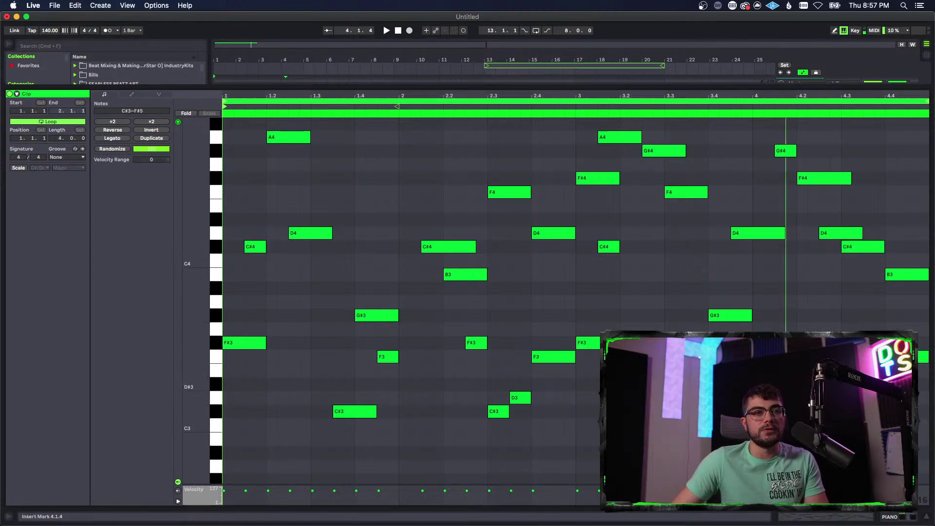
- Save the Live Set as MELODY TUTORIAL in the MAYDAY folder
scroll(836, 385, "up", 10)
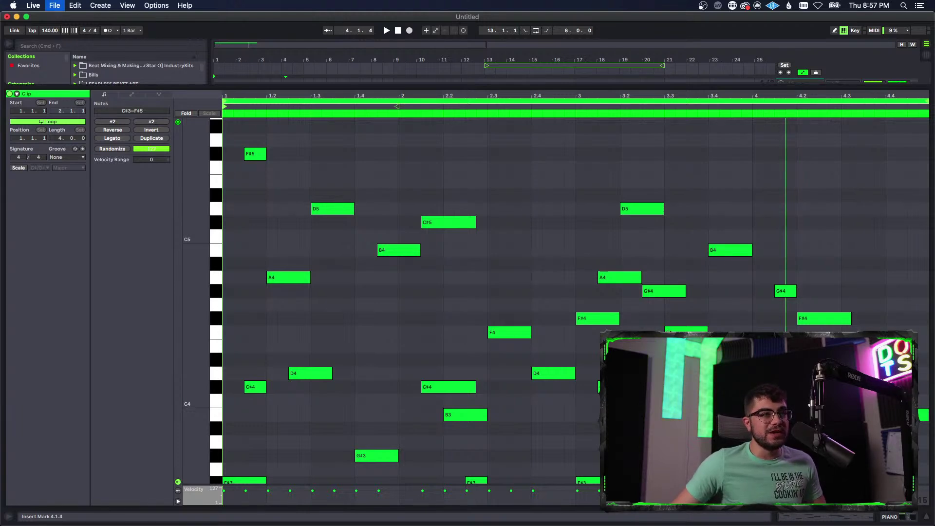
key("super+s")
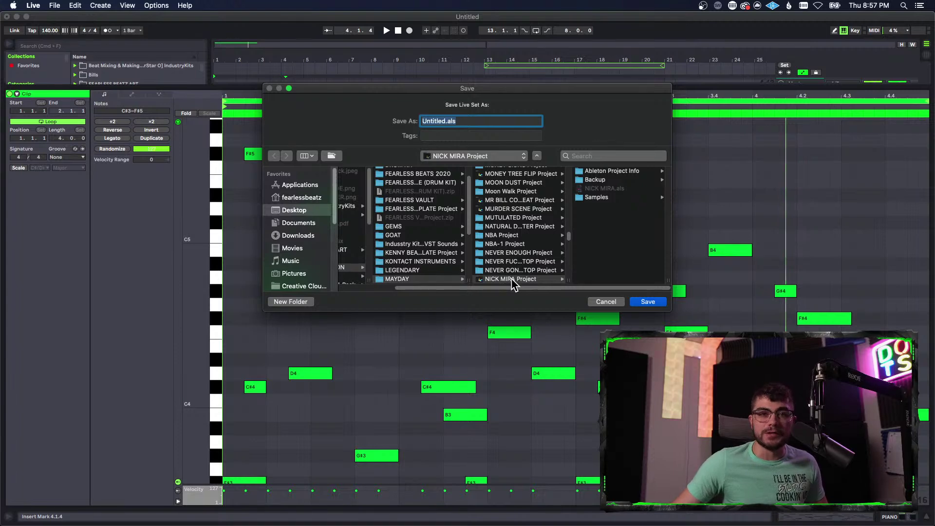
left_click(507, 157)
left_click(501, 166)
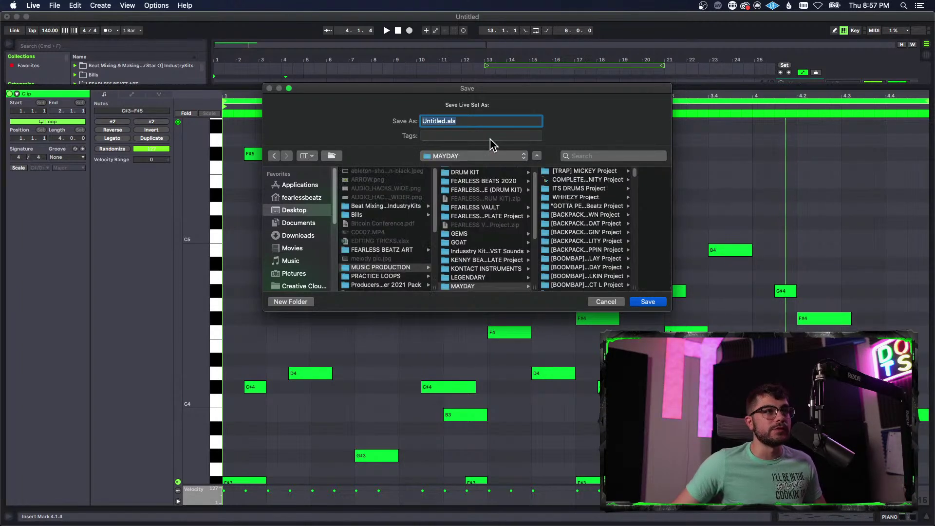
type("MELODY TUTORIAL")
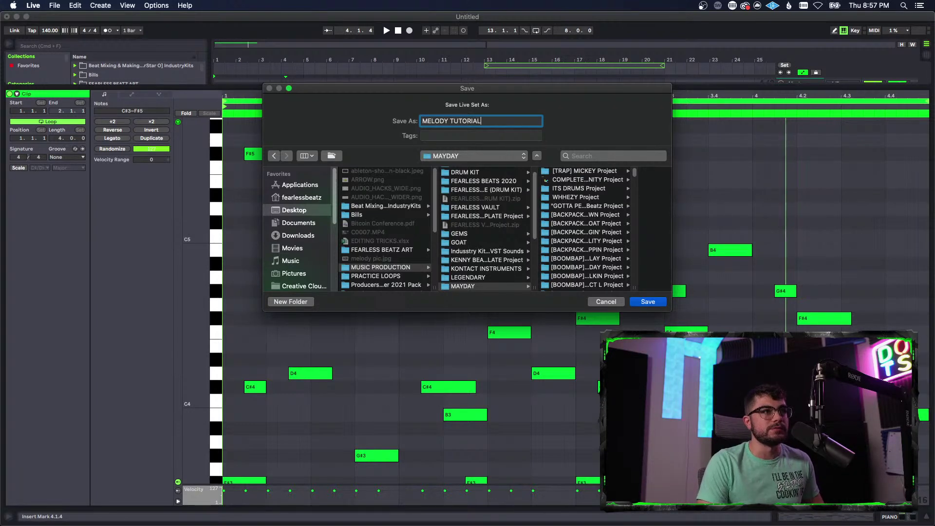
key("Return")
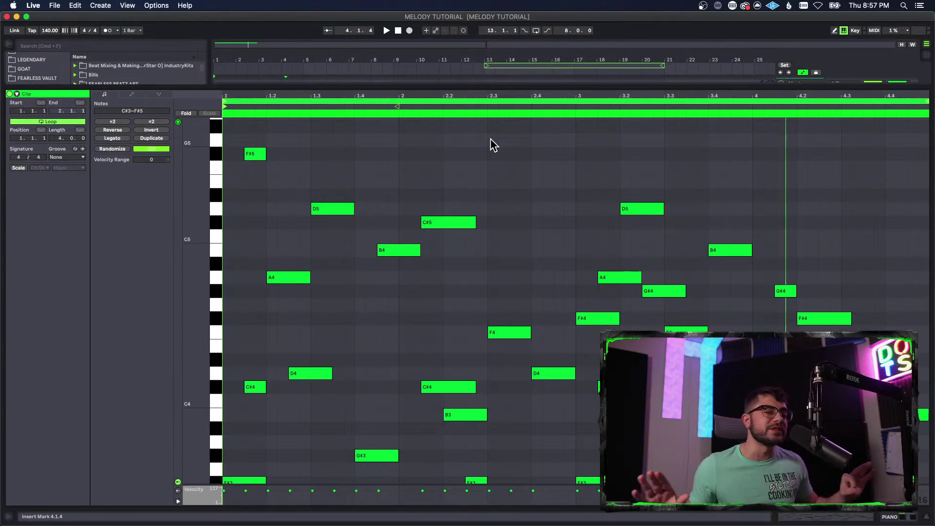
- Try a descending bass line of C#2, B1, G#1 and G1 below the melody, and delete it
scroll(604, 330, "down", 10)
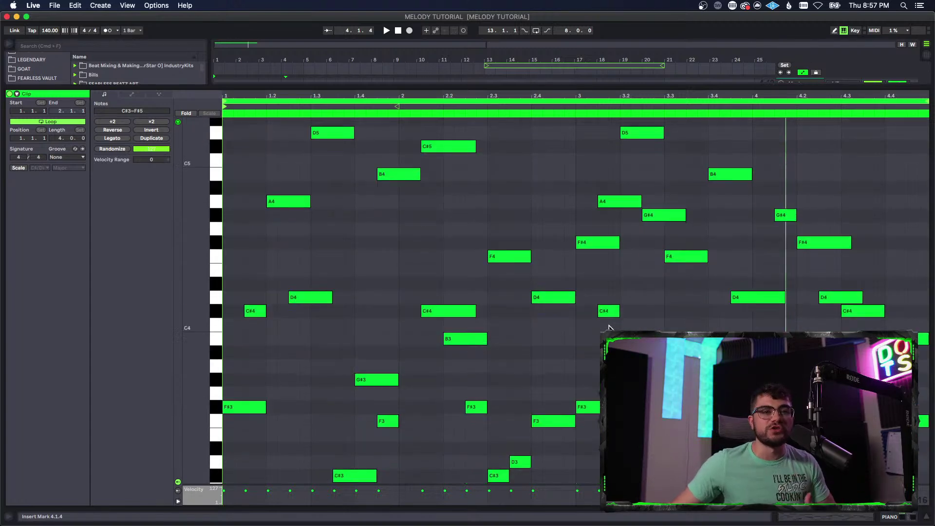
scroll(603, 330, "down", 5)
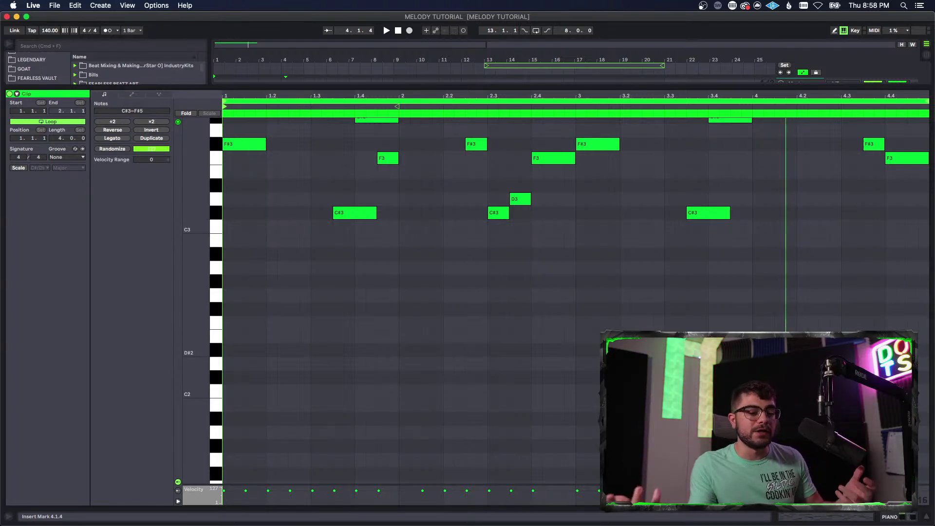
double_click(231, 376)
left_click_drag(234, 378, 521, 268)
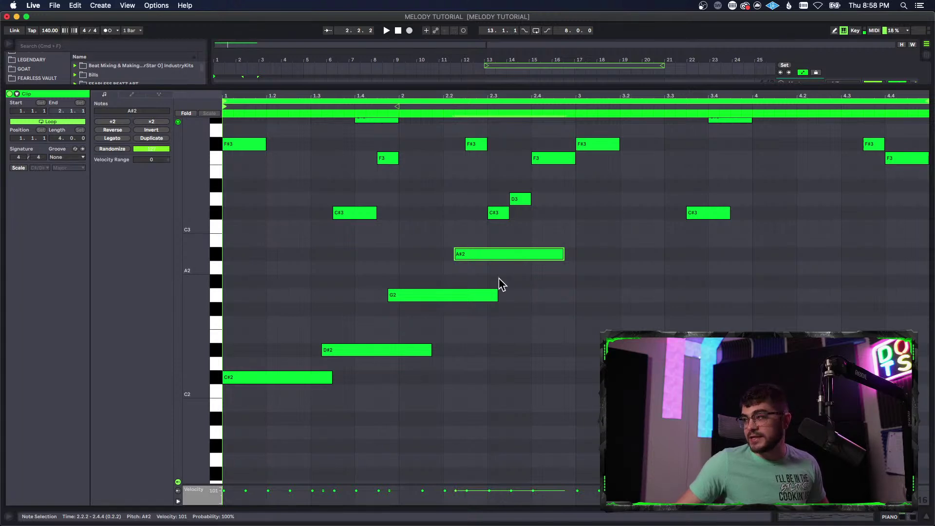
left_click_drag(355, 352, 375, 419)
left_click_drag(435, 298, 463, 453)
left_click_drag(501, 253, 563, 460)
scroll(299, 195, "down", 2)
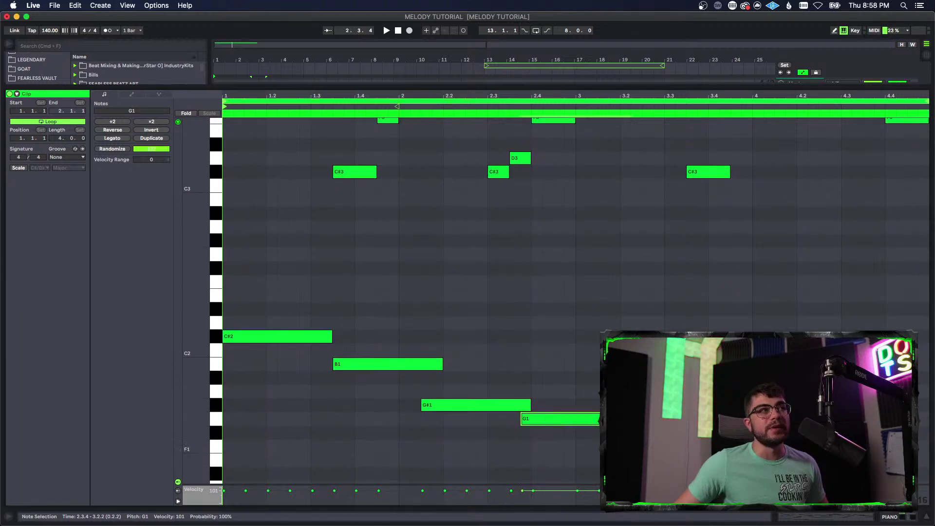
left_click_drag(629, 443, 294, 325)
key("Delete")
left_click(324, 328)
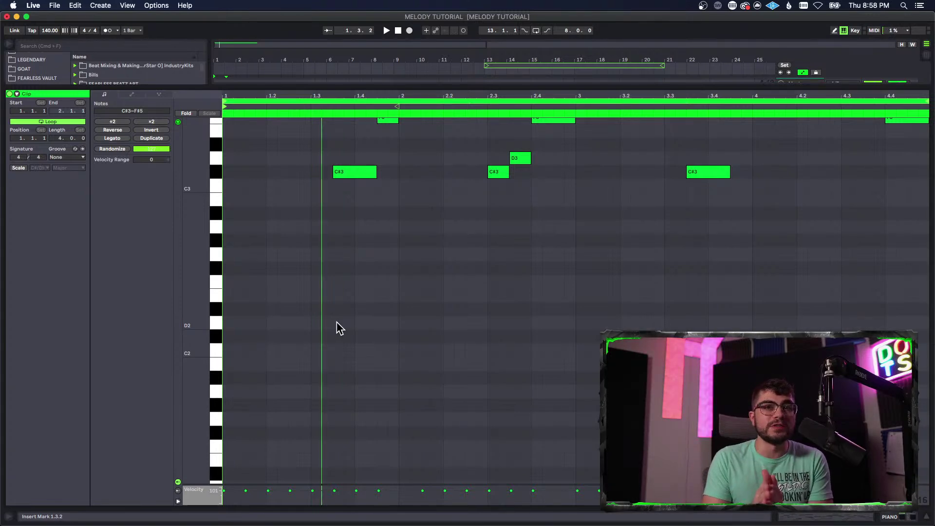
- Try long bass notes C2 from 1.1.1 to 2.3.1 and D2 from 2.3.1 to 3.1.1, delete them and play the clip
left_click(230, 350)
left_click_drag(239, 351, 481, 370)
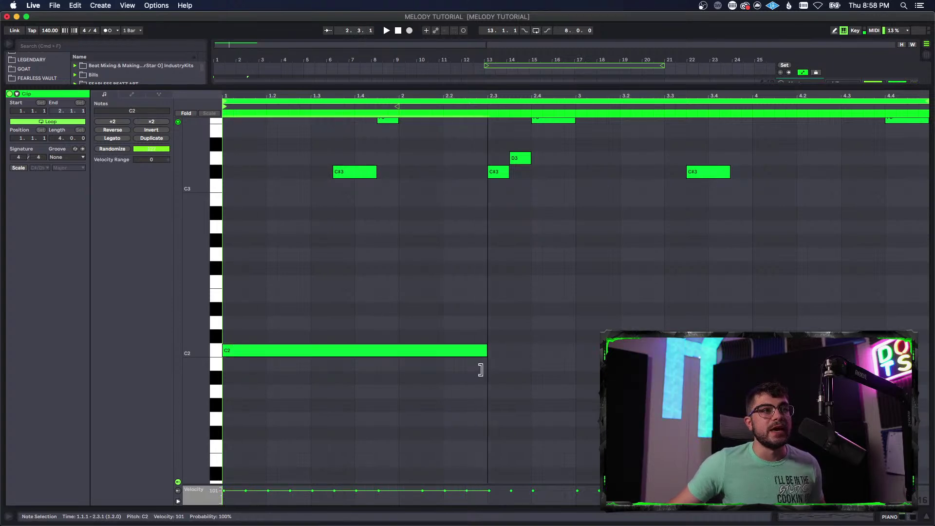
left_click(492, 323)
left_click_drag(496, 324, 576, 326)
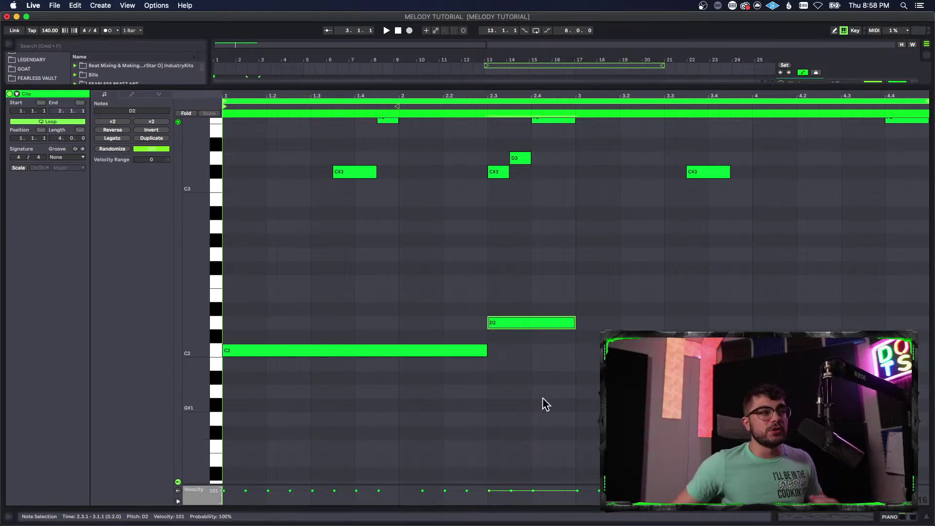
scroll(543, 398, "up", 4)
scroll(602, 429, "down", 3)
left_click_drag(597, 438, 347, 281)
key("Delete")
key("space")
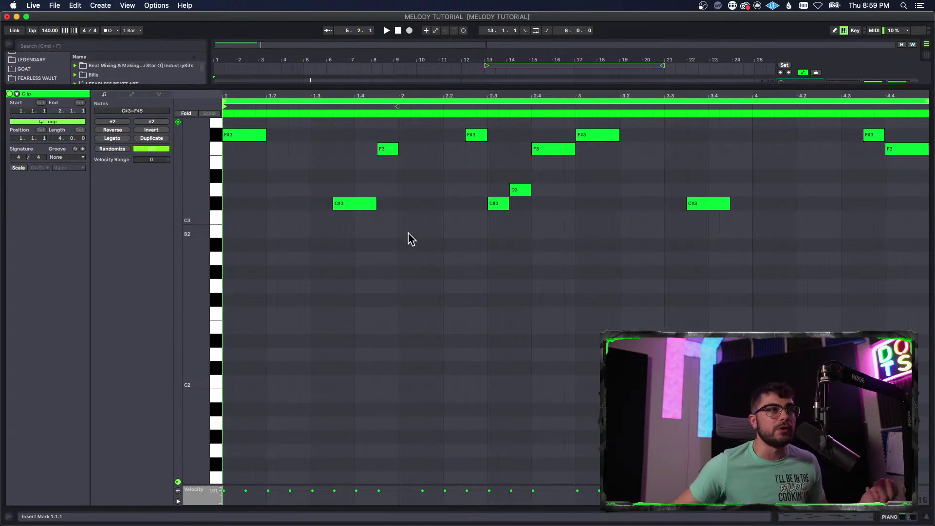
- Set the clip's loop length to 8 bars
scroll(403, 235, "up", 5)
left_click_drag(281, 270, 245, 158)
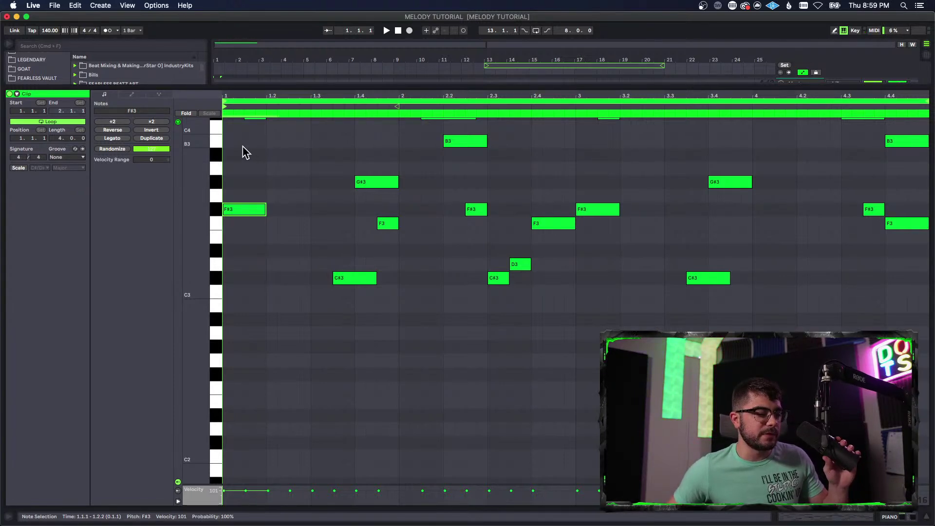
scroll(347, 236, "up", 1)
left_click(327, 301)
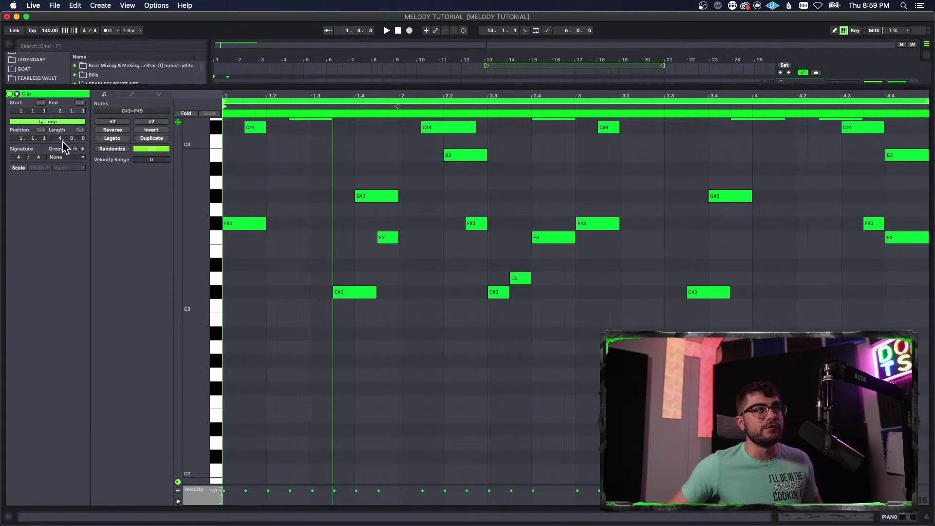
type("8")
key("Return")
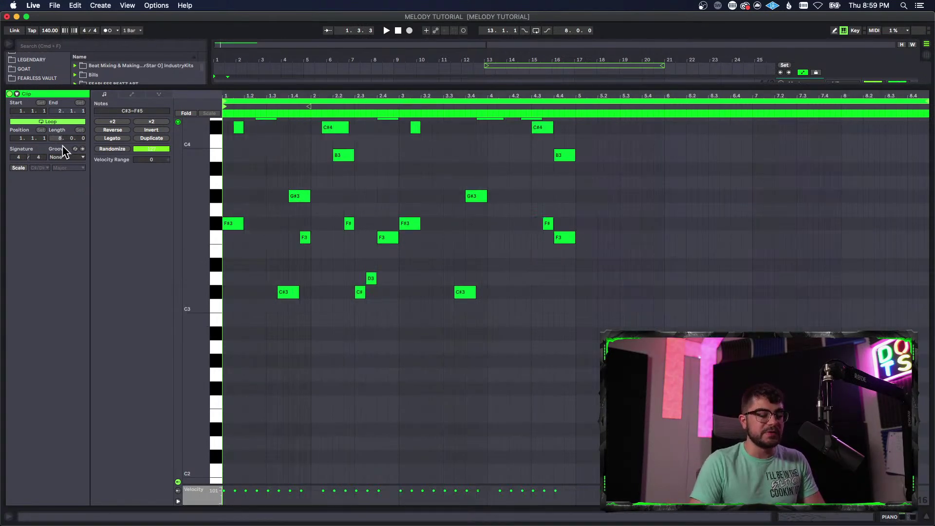
- Duplicate all melody notes from bars 1 to 4 into bars 5 to 8
scroll(551, 377, "up", 5)
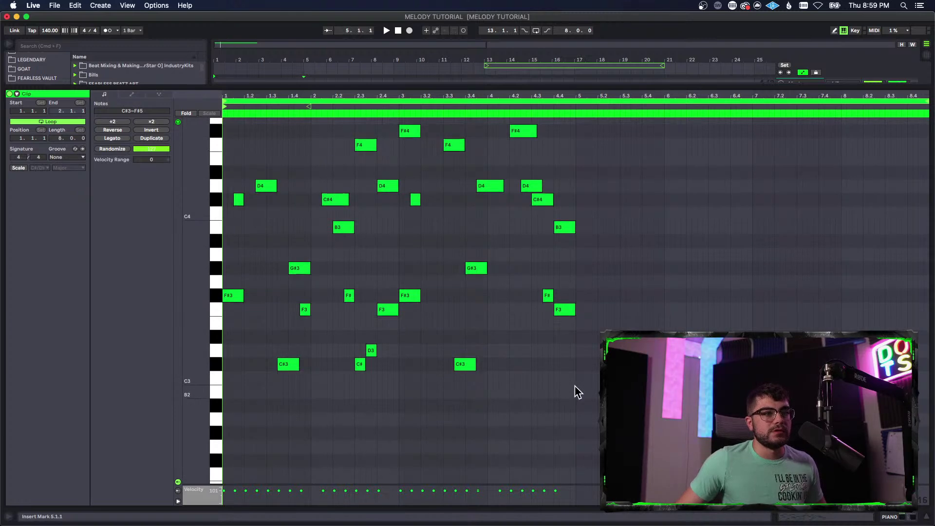
left_click_drag(198, 296, 157, 282)
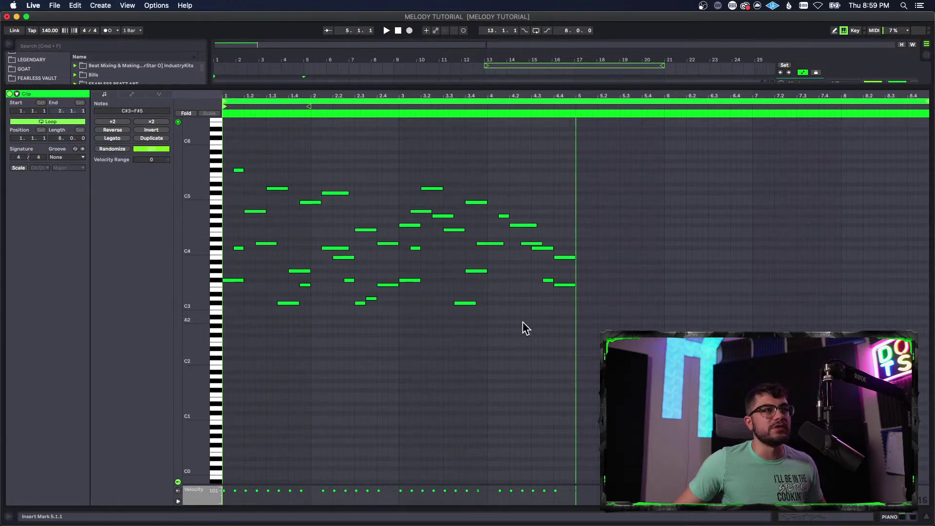
key("super+a")
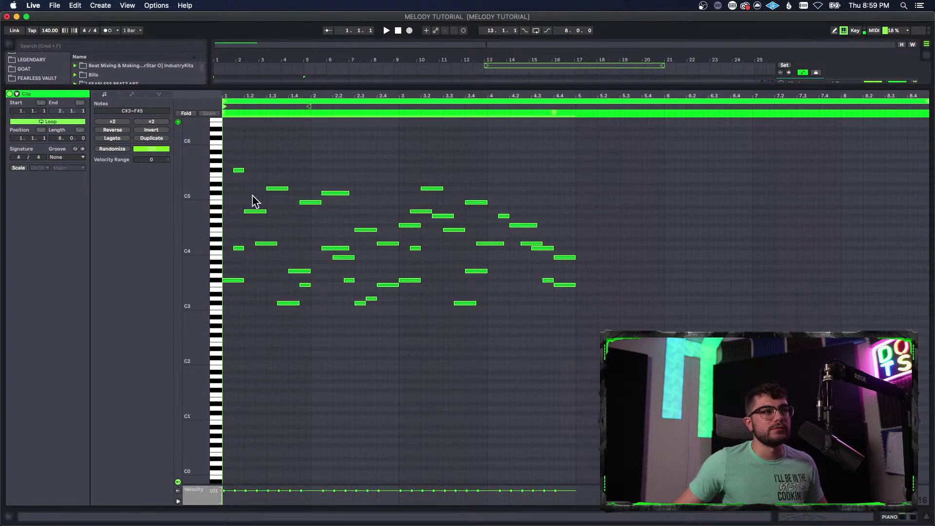
key("super+d")
left_click(564, 366)
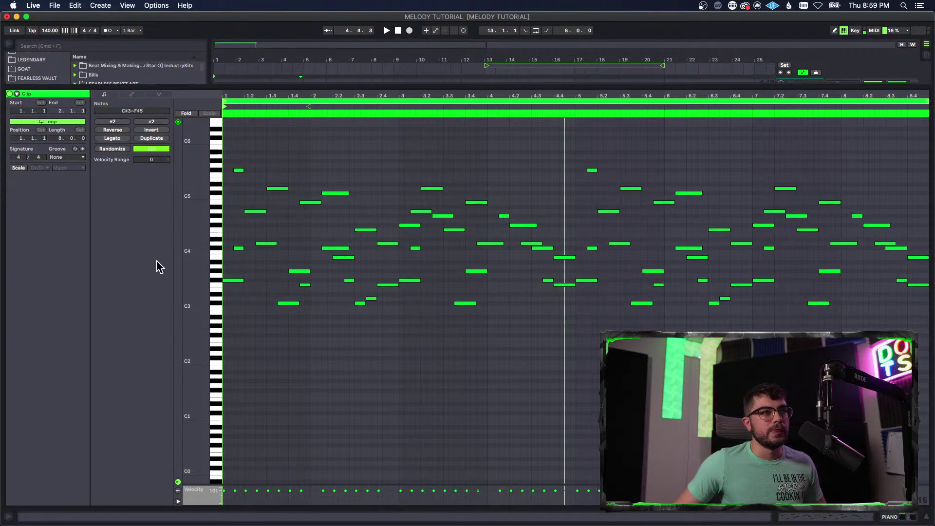
- Add a C#2 bass note from 1.1.1 to 1.3.1 and play the clip
scroll(568, 353, "down", 3)
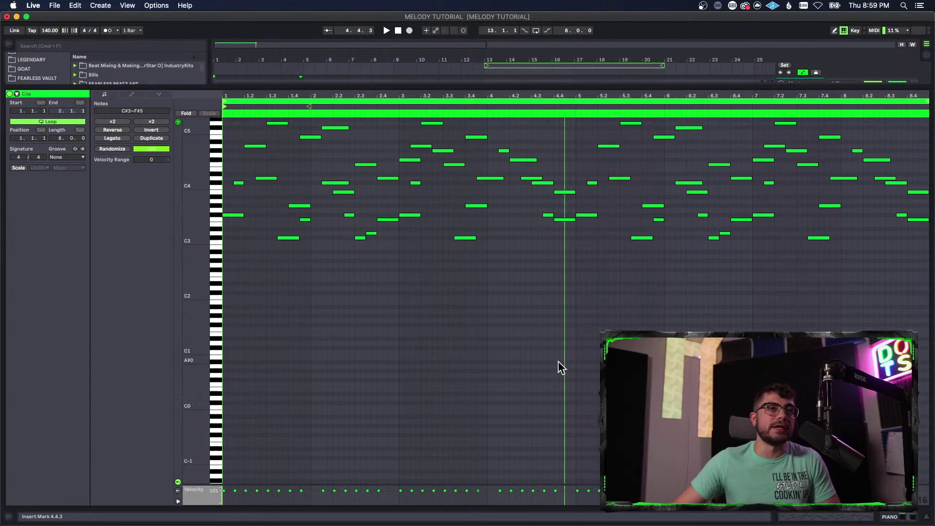
left_click(536, 328)
left_click(344, 296)
left_click_drag(190, 271, 213, 275)
left_click(235, 174)
scroll(258, 285, "down", 2)
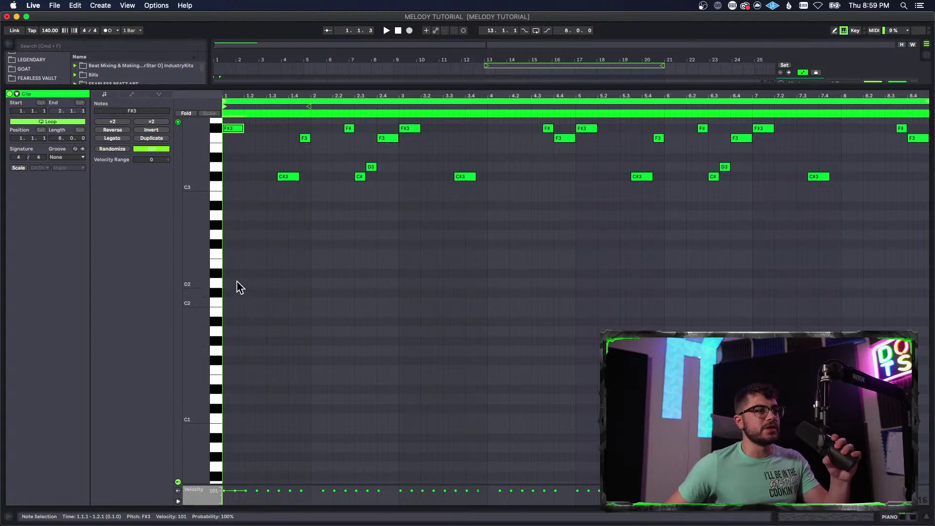
scroll(233, 279, "up", 3)
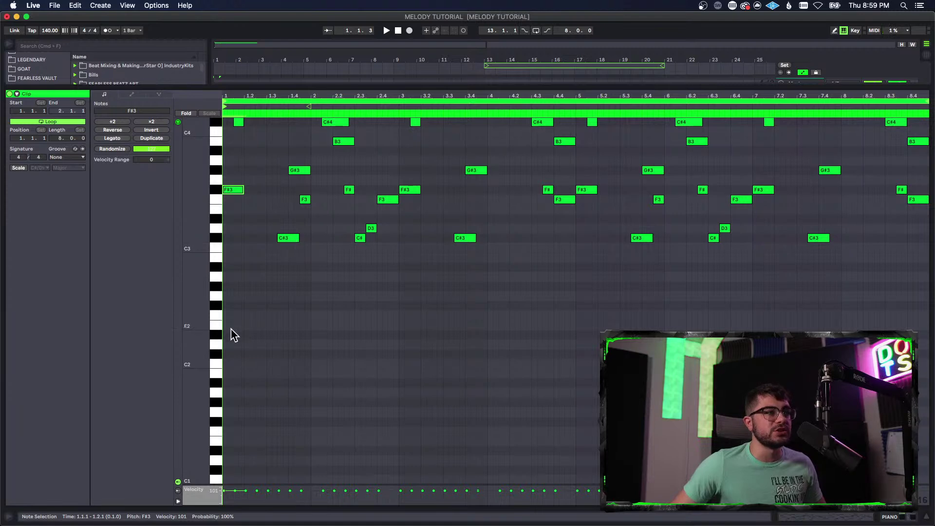
double_click(227, 354)
left_click_drag(233, 353, 262, 355)
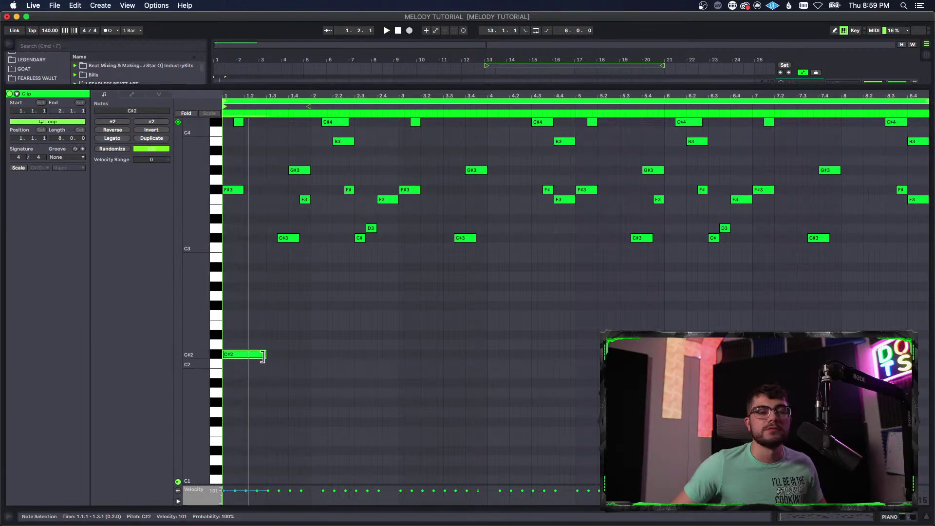
key("space")
key("space")
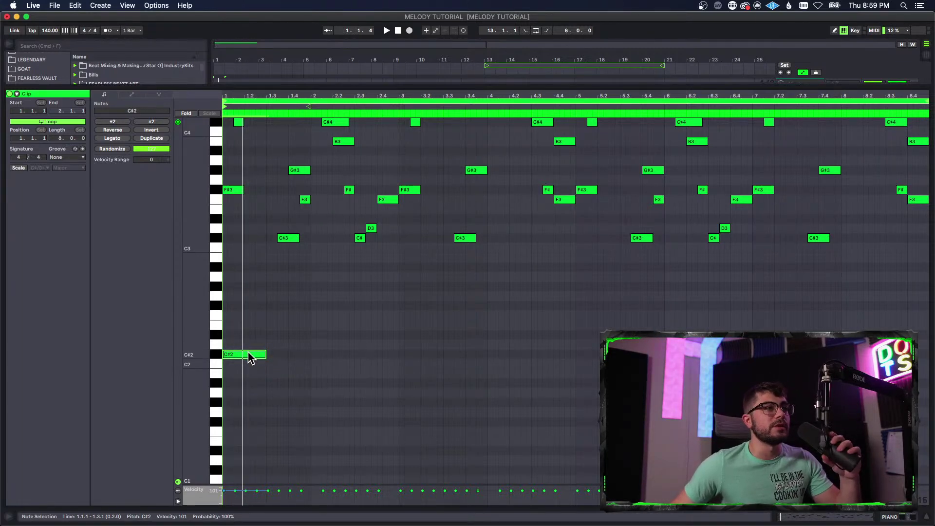
- Try the bass note at D2 and at F2, playing the clip at each pitch
mouse_move(249, 358)
left_mouse_down()
mouse_move(260, 349)
mouse_move(241, 346)
mouse_move(267, 355)
mouse_move(254, 347)
left_mouse_up()
key("space")
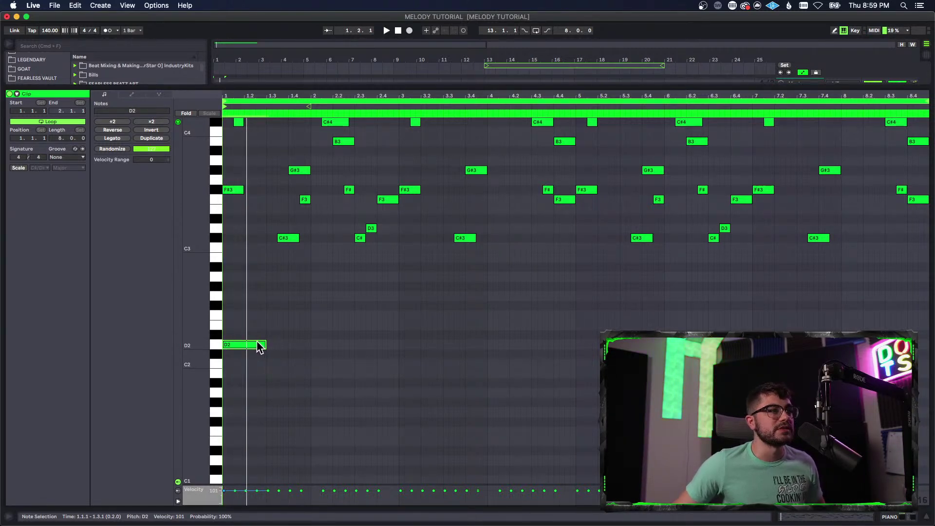
key("space")
left_click_drag(253, 341, 251, 317)
scroll(314, 426, "up", 7)
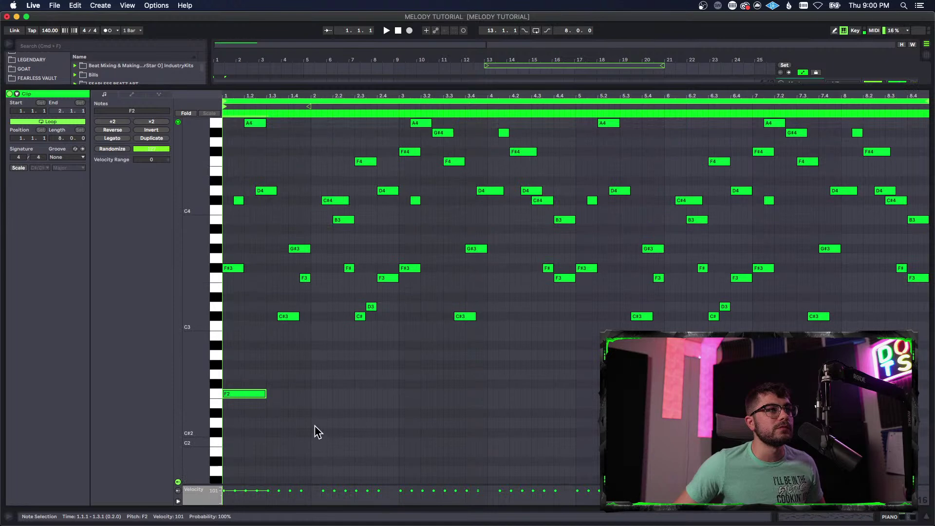
key("space")
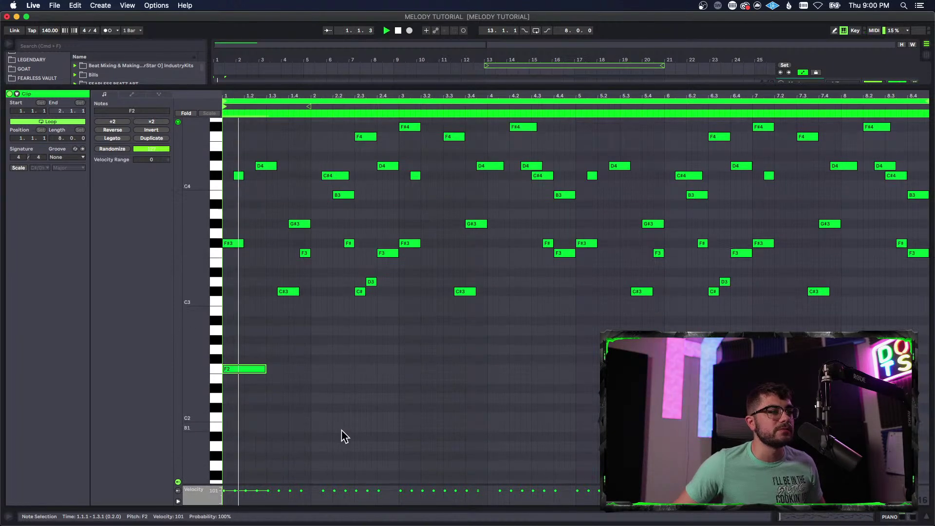
- Try the bass note at G#2 and at A#2, playing the clip at each pitch
scroll(242, 356, "down", 7)
left_click_drag(245, 328, 246, 306)
key("space")
key("Up")
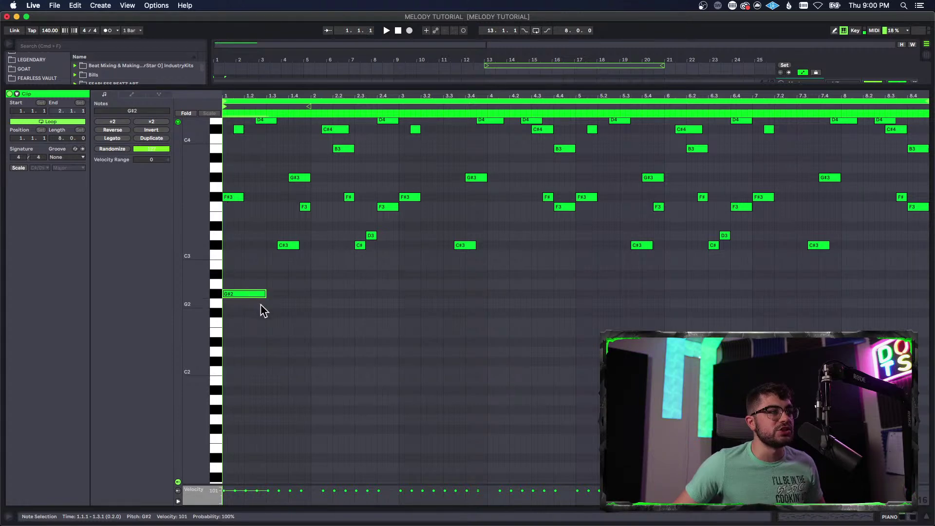
key("space")
scroll(288, 396, "up", 5)
key("Up")
key("Up")
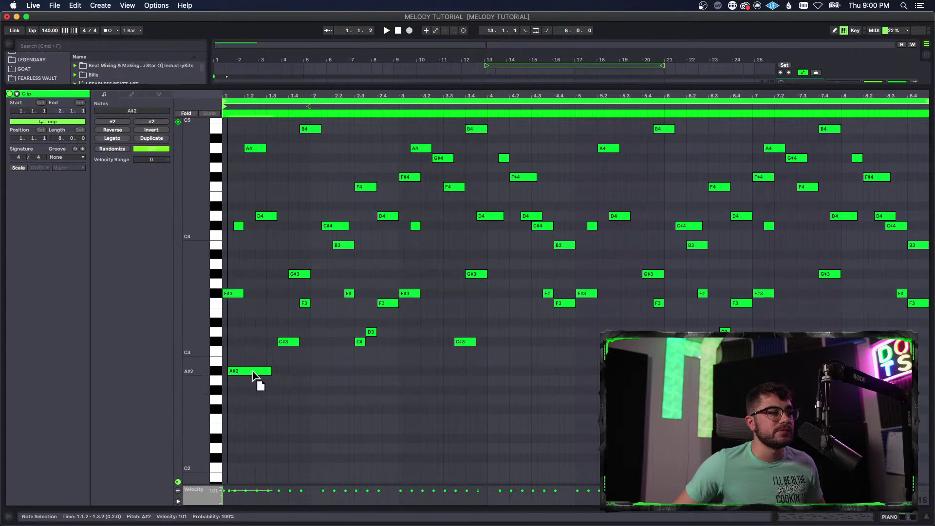
key("space")
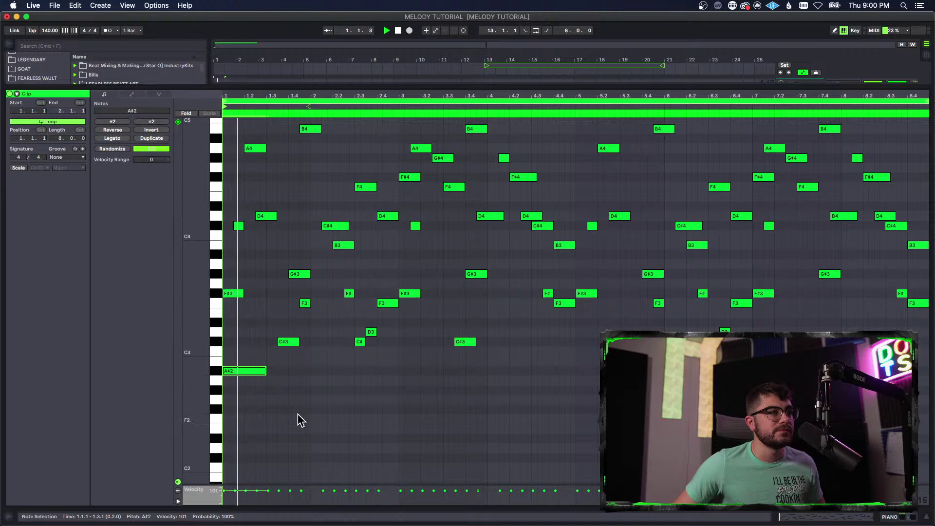
scroll(298, 420, "up", 3)
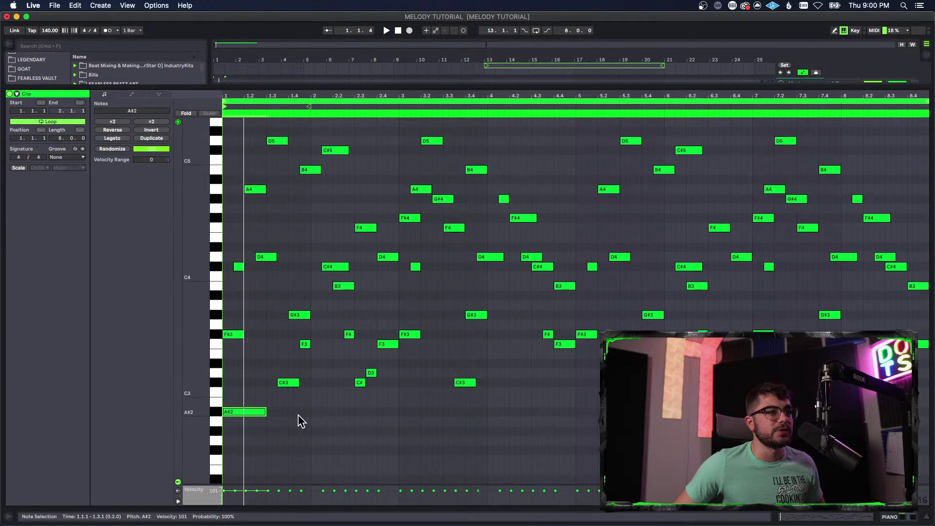
- Raise the bass note to B2 and transpose it down an octave to B1
key("space")
key("Up")
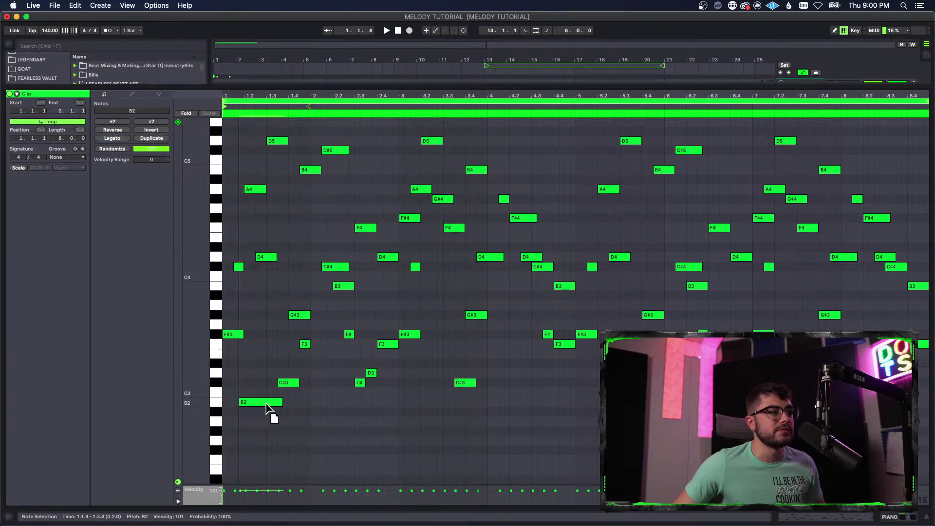
scroll(327, 423, "down", 5)
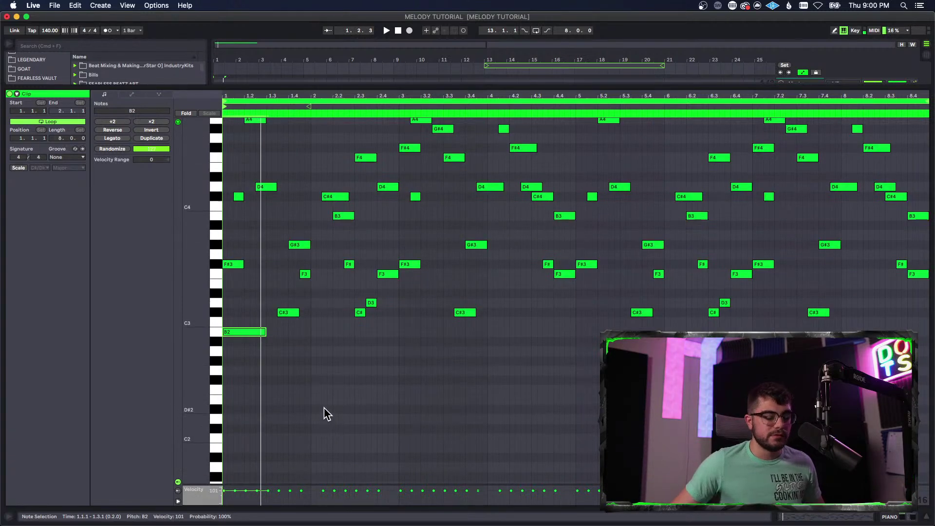
key("shift+Down")
scroll(327, 414, "down", 4)
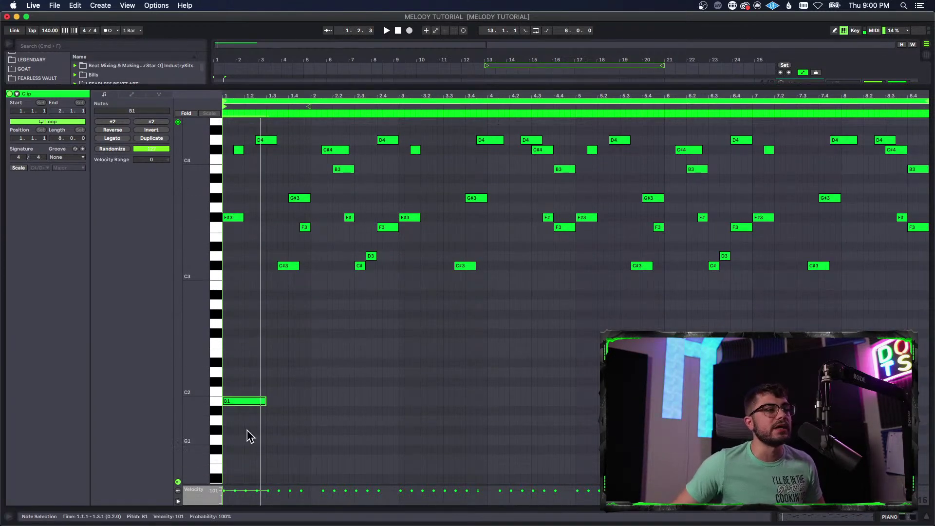
- Play the clip with the B1 bass note and examine the melody's G#3 note near the end of bar 1
key("space")
scroll(321, 422, "up", 2)
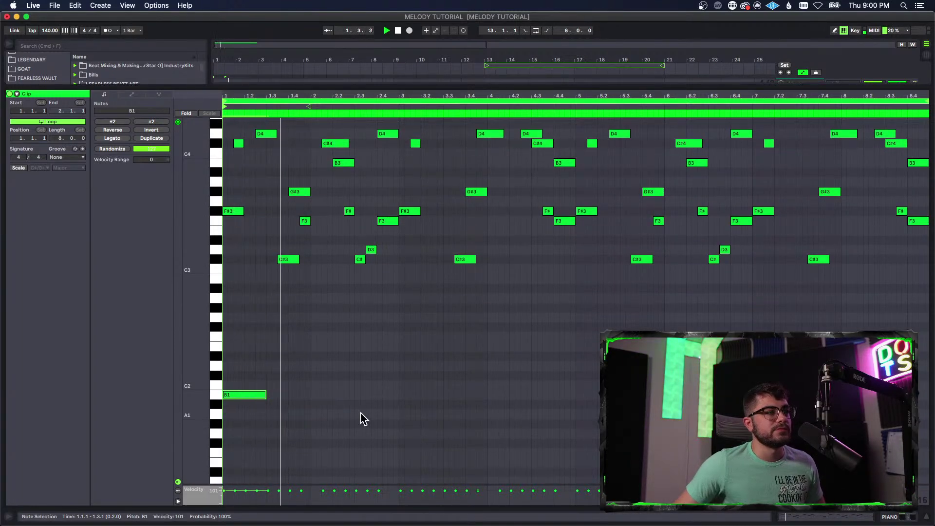
key("space")
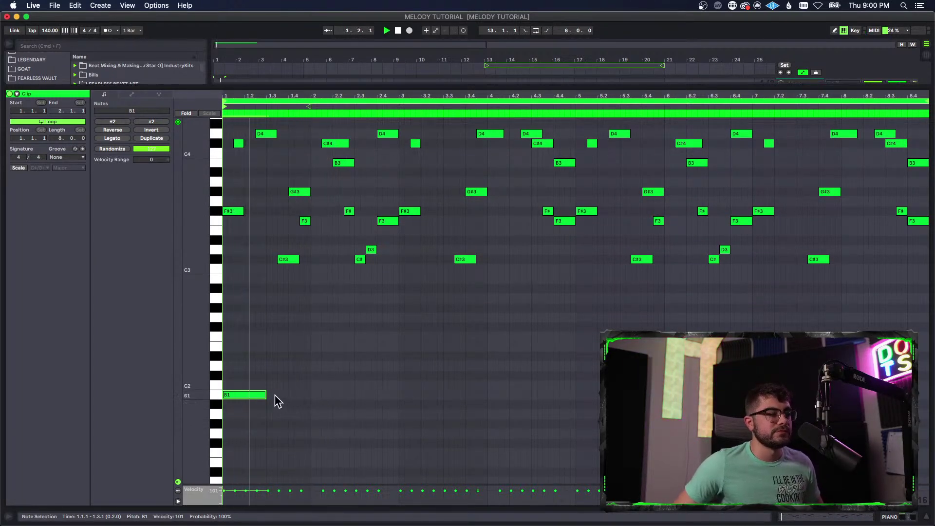
key("space")
key("space")
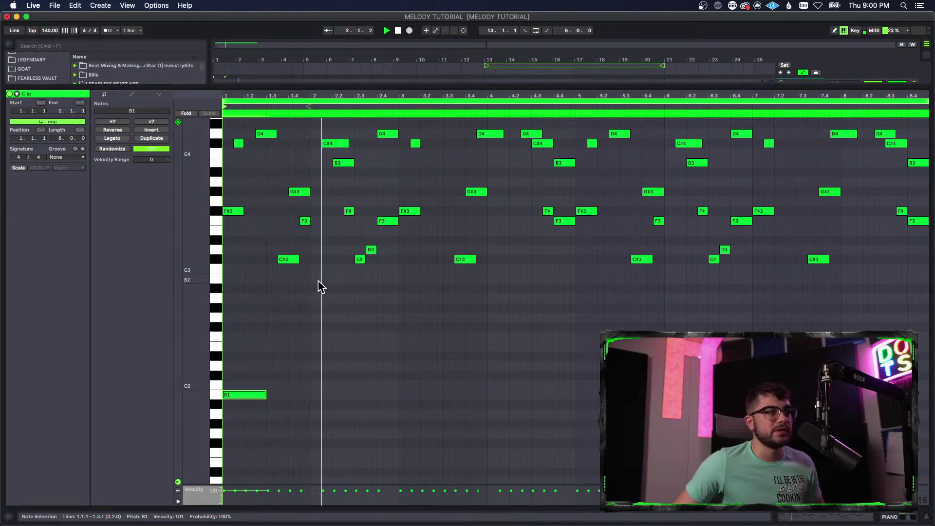
left_click(298, 191)
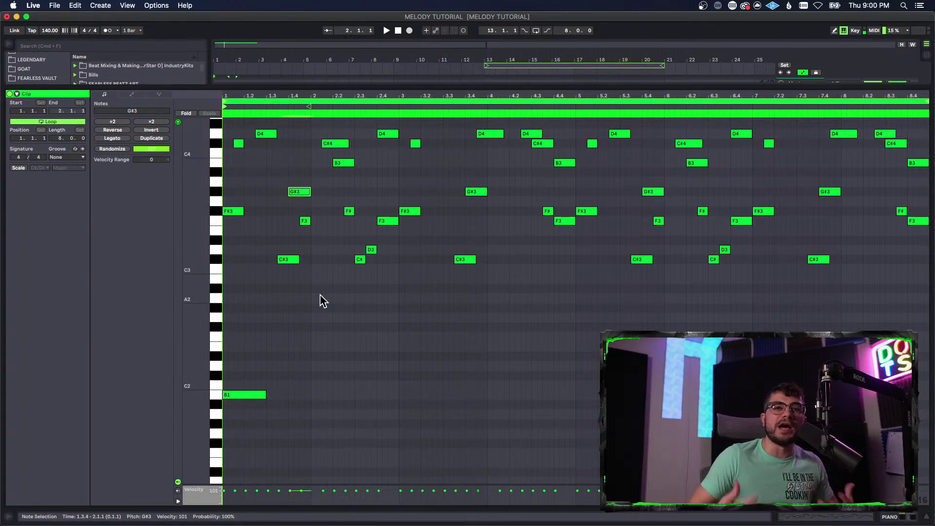
left_click_drag(286, 167, 295, 195)
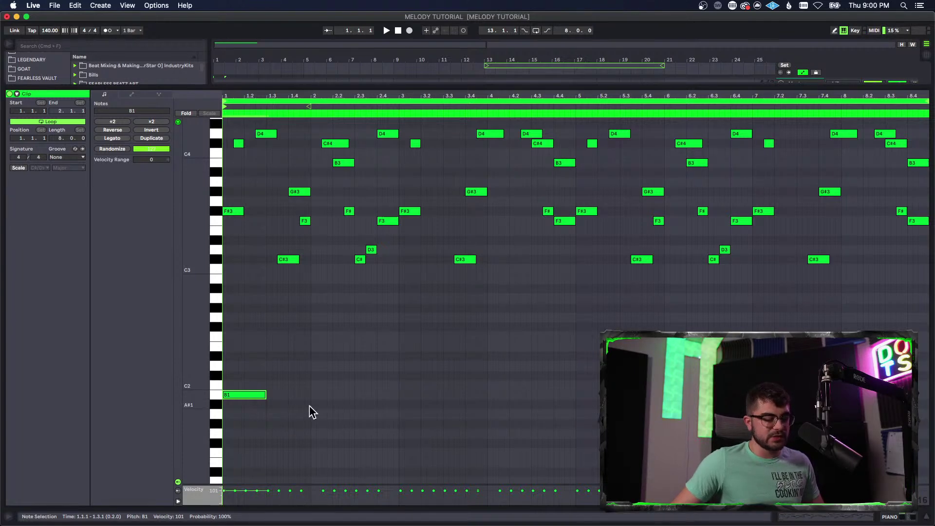
- Duplicate the B1 bass note, play the clip and place the copy from 1.4.3 to 2.3.1
key("super+d")
left_click_drag(291, 396, 311, 405)
key("space")
scroll(336, 426, "down", 3)
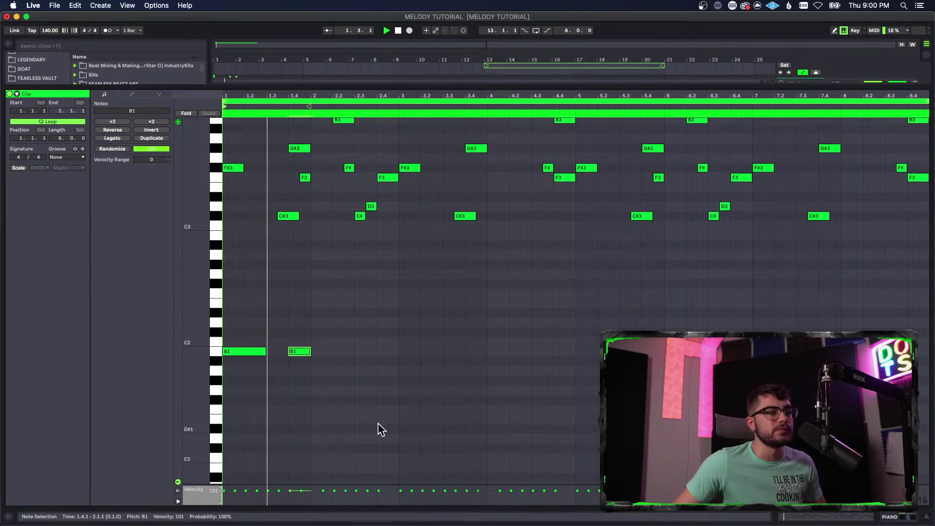
left_click_drag(305, 350, 354, 358)
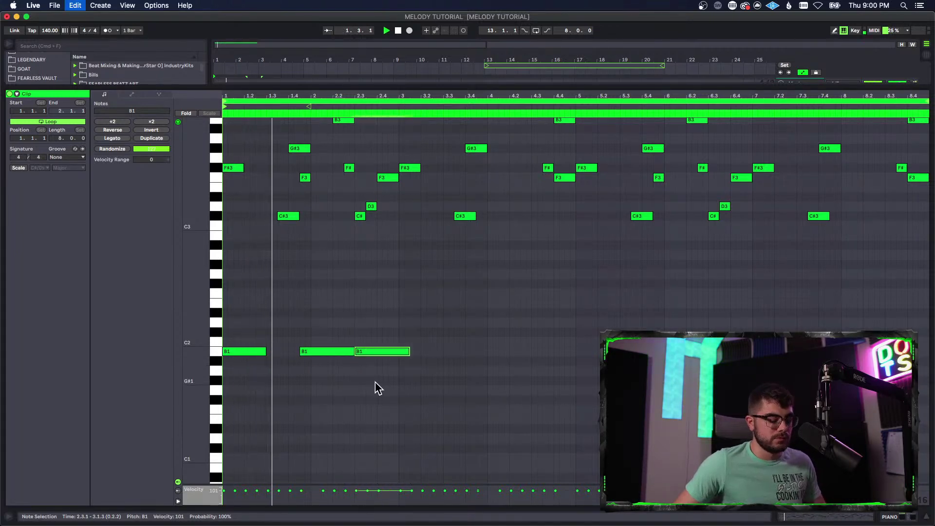
- Duplicate the second B1 bass note to 2.3.1 and shorten the copy to end at 3.1.1
key("super+d")
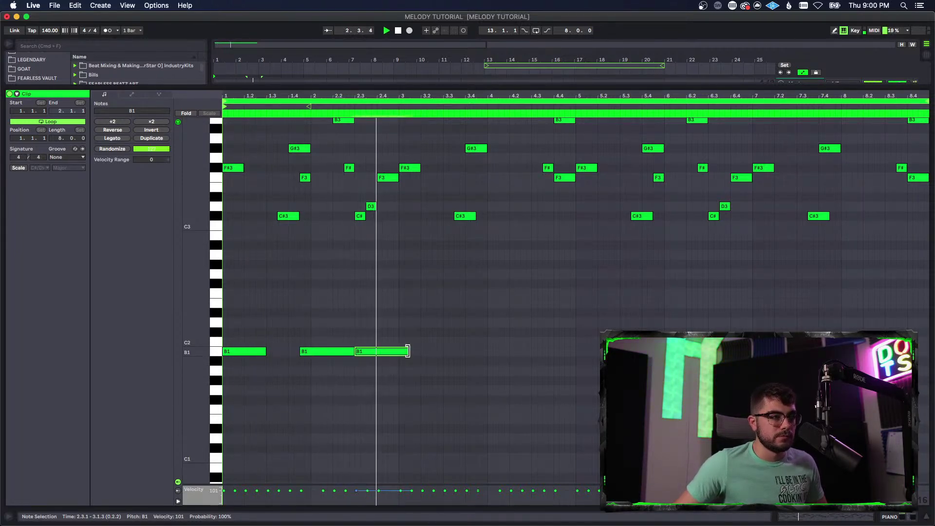
left_click_drag(407, 351, 399, 352)
key("space")
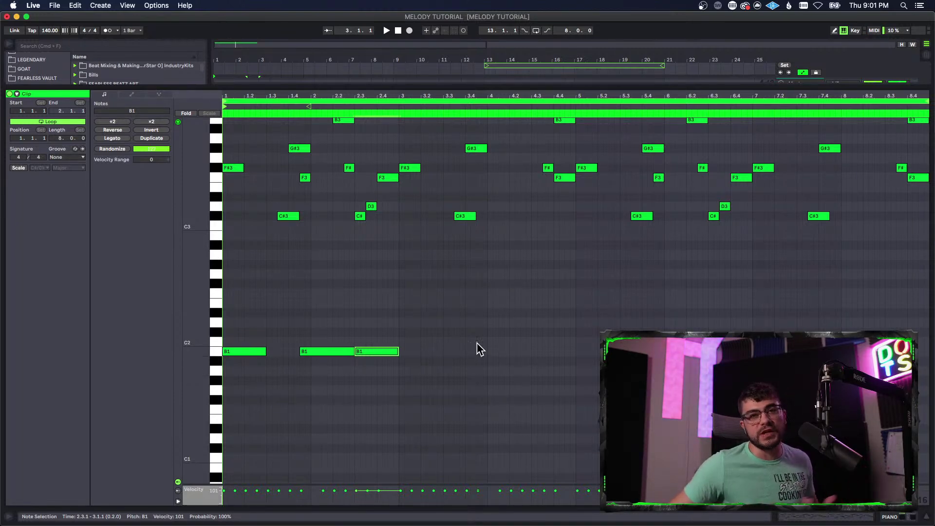
- Duplicate the two-bar B1 bass pattern three times to fill all eight bars and play the clip
left_click(394, 396)
left_click(399, 390)
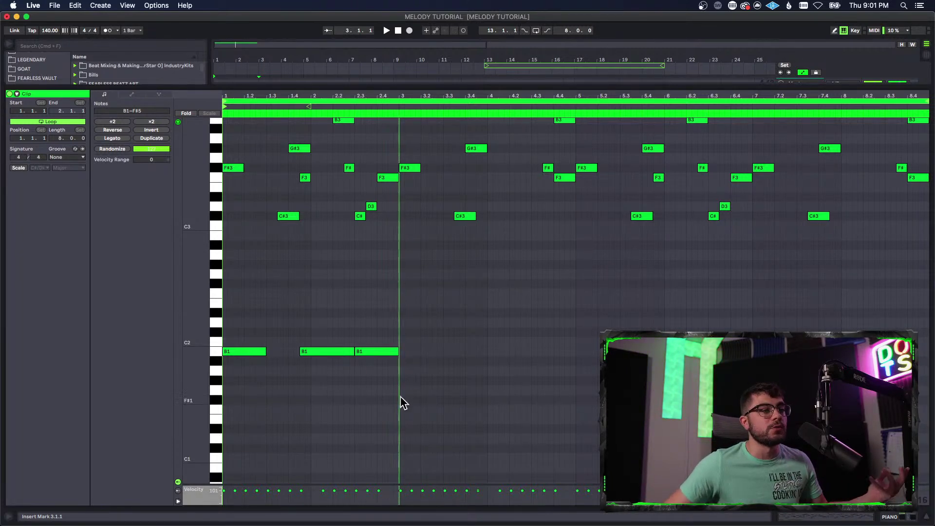
left_click_drag(401, 405, 136, 314)
key("super+d")
key("super+d")
key("super+d")
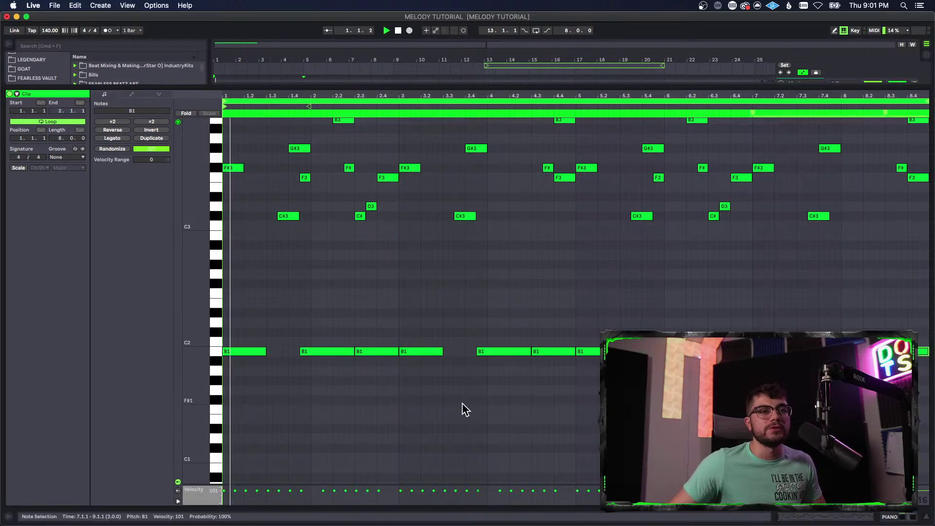
scroll(467, 410, "down", 1)
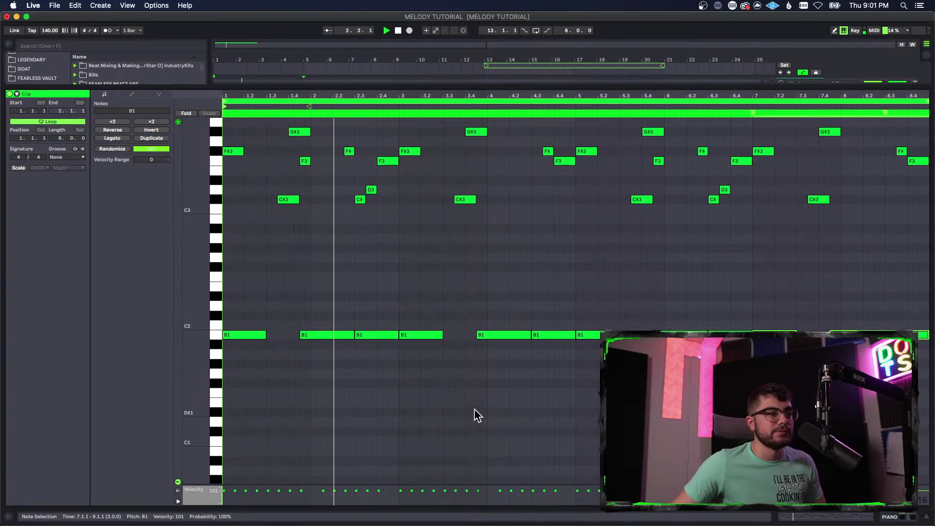
left_click(487, 390)
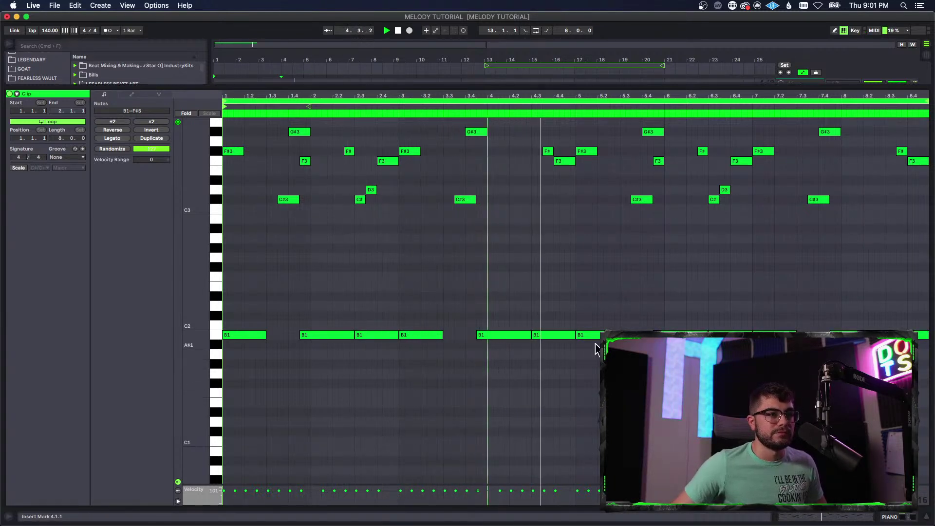
key("space")
- Raise the bass notes at 2.3.1 and 4.3.1 to C#2, listening to the clip
left_click(375, 335)
scroll(374, 360, "up", 3)
mouse_move(371, 370)
left_mouse_down()
mouse_move(370, 361)
mouse_move(381, 362)
mouse_move(368, 361)
left_mouse_up()
key("space")
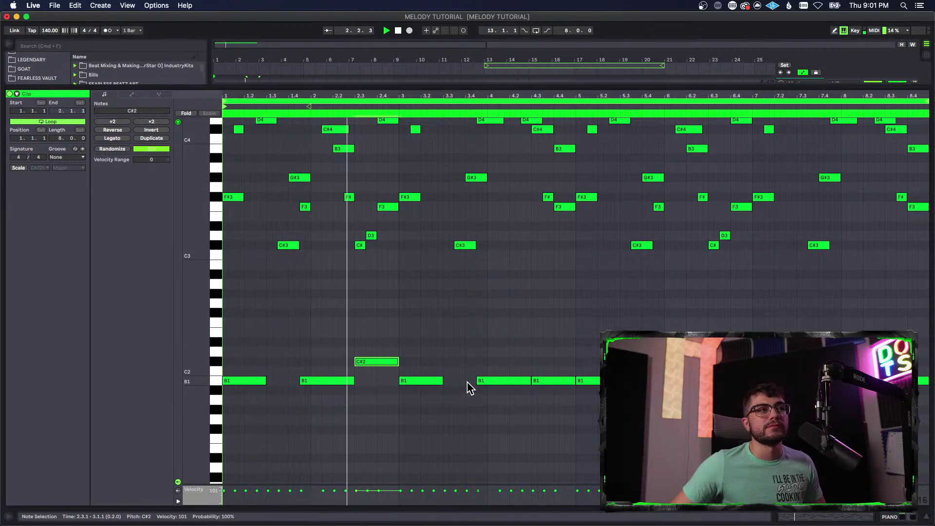
left_click_drag(557, 385, 553, 368)
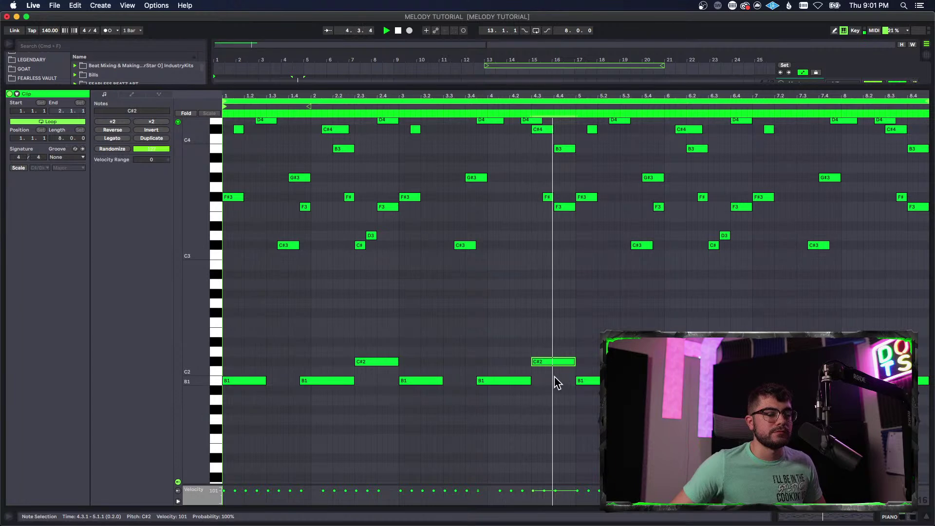
scroll(555, 424, "up", 2)
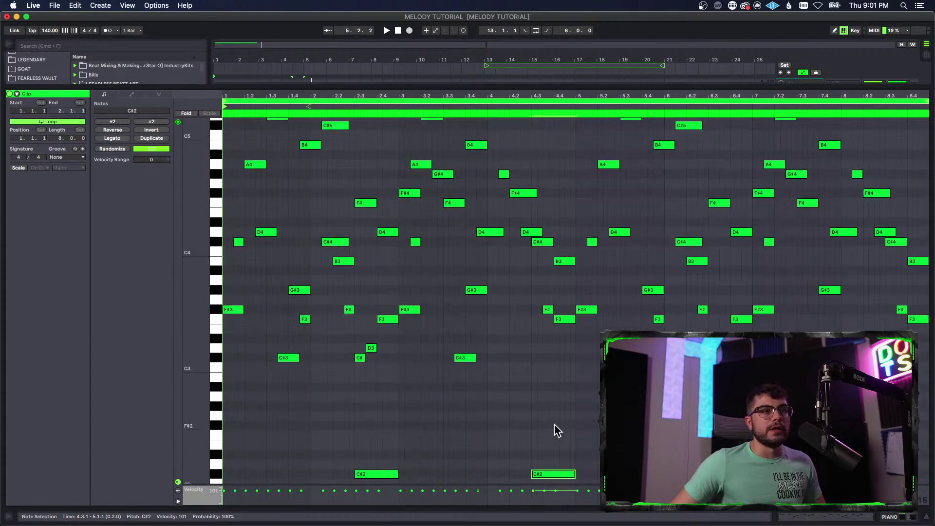
- Transpose all bass notes in bars 5 to 8 down to G#1, trying F#1 on the way
left_click(582, 388)
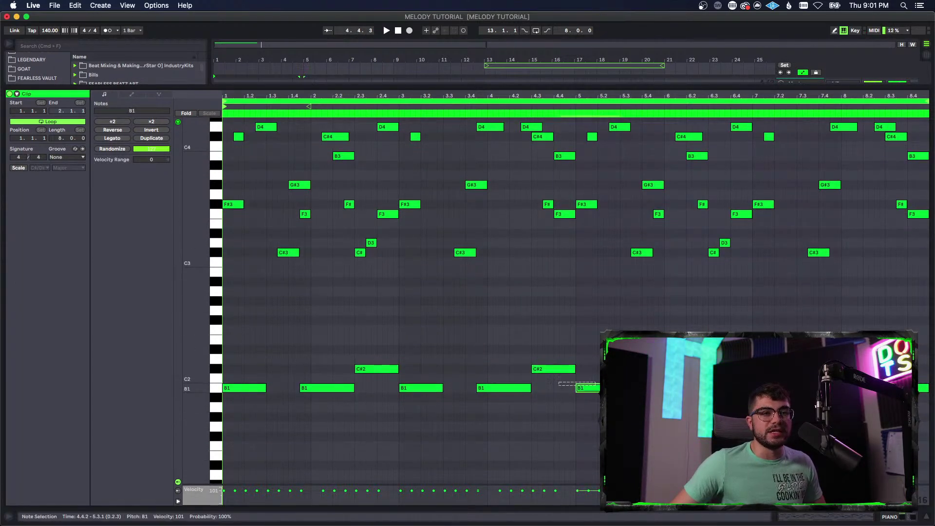
scroll(574, 396, "down", 5)
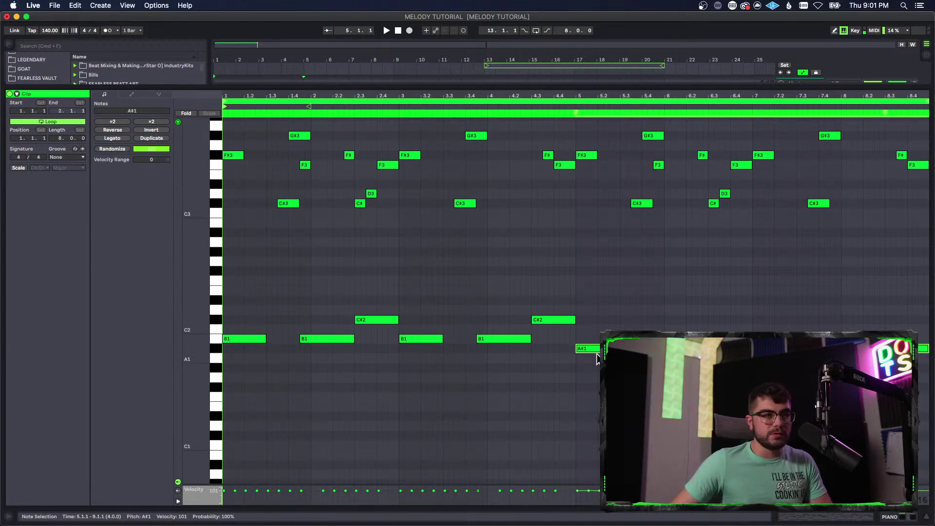
key("Down")
scroll(596, 385, "up", 8)
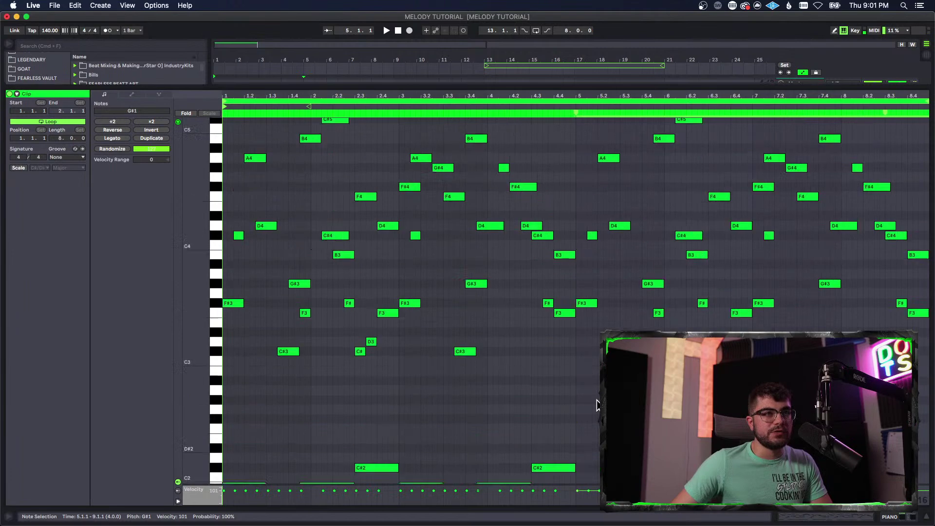
key("Up")
scroll(598, 407, "down", 8)
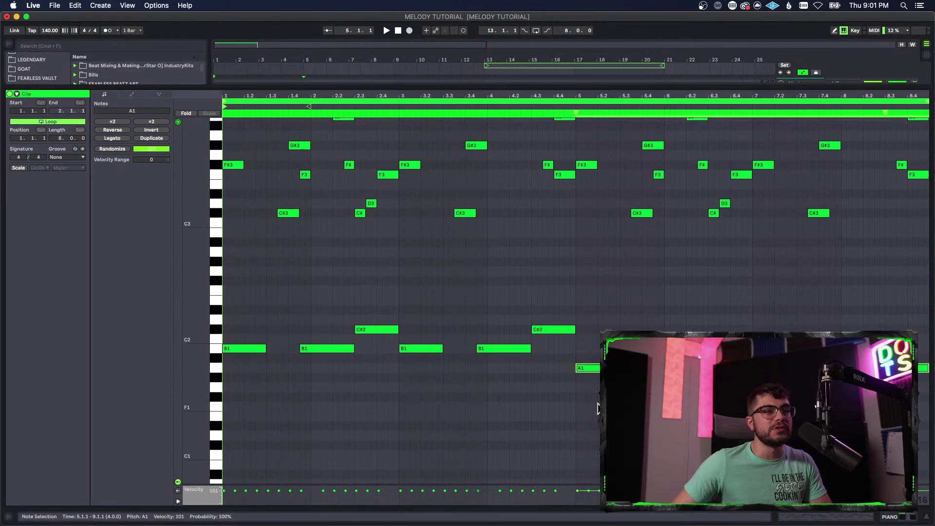
key("Down")
scroll(597, 380, "down", 5)
key("Down")
key("Down")
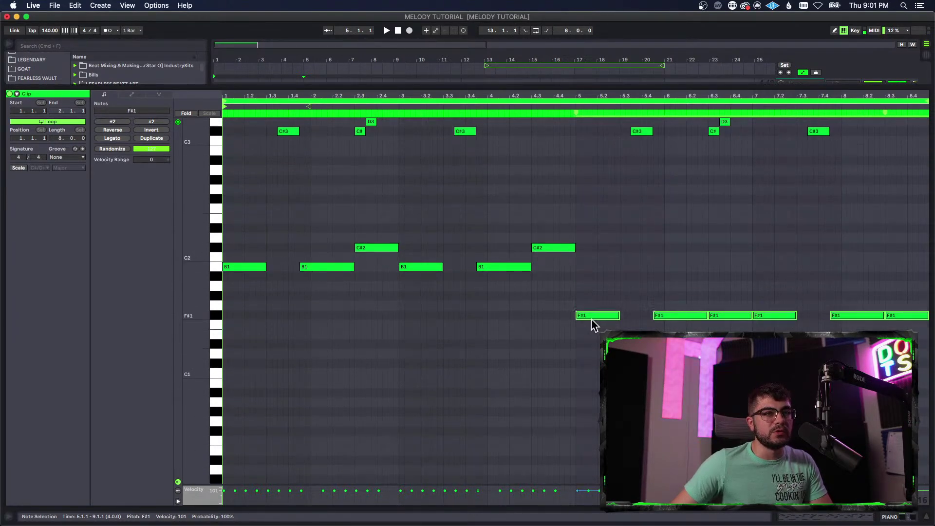
key("Up")
key("Up")
- Transpose the bass notes in bars 7 and 8 down to F#1 and play the clip
left_click_drag(767, 277, 931, 307)
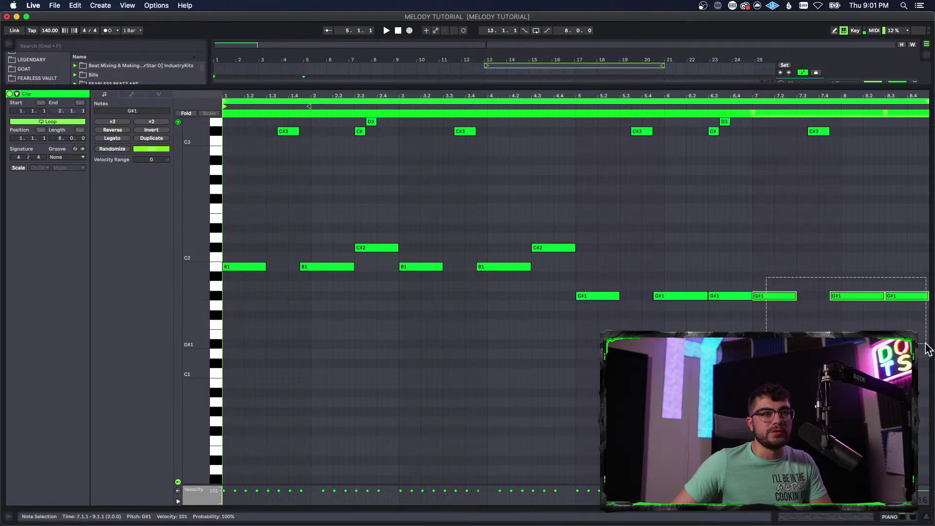
key("Down")
key("Down")
scroll(557, 310, "up", 6)
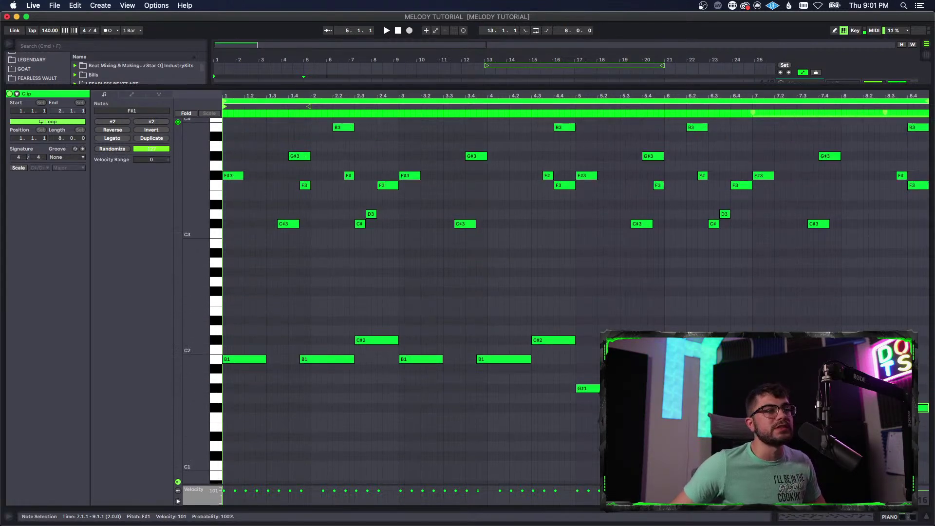
left_click(731, 380)
key("space")
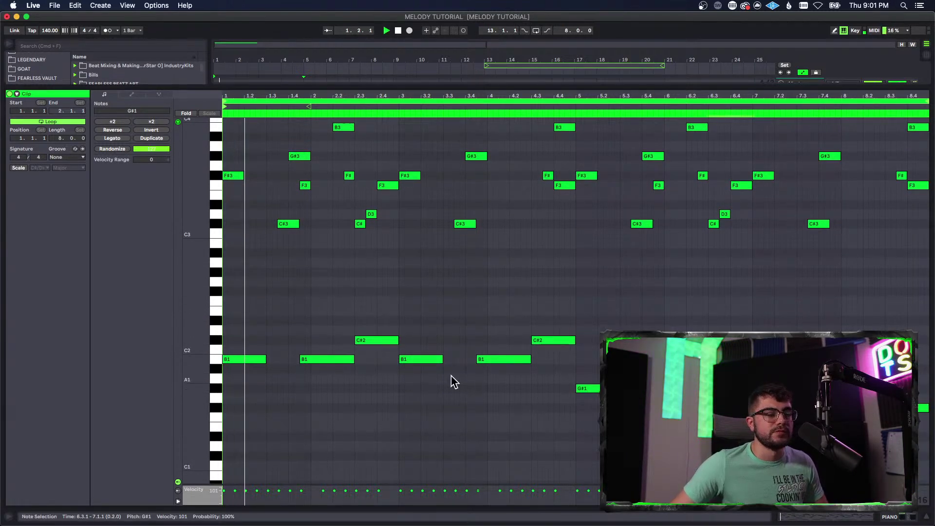
key("space")
- Try the bass note at 1.4.3 at A1 and at C#2, playing the clip at each pitch
left_click_drag(324, 359, 322, 378)
key("space")
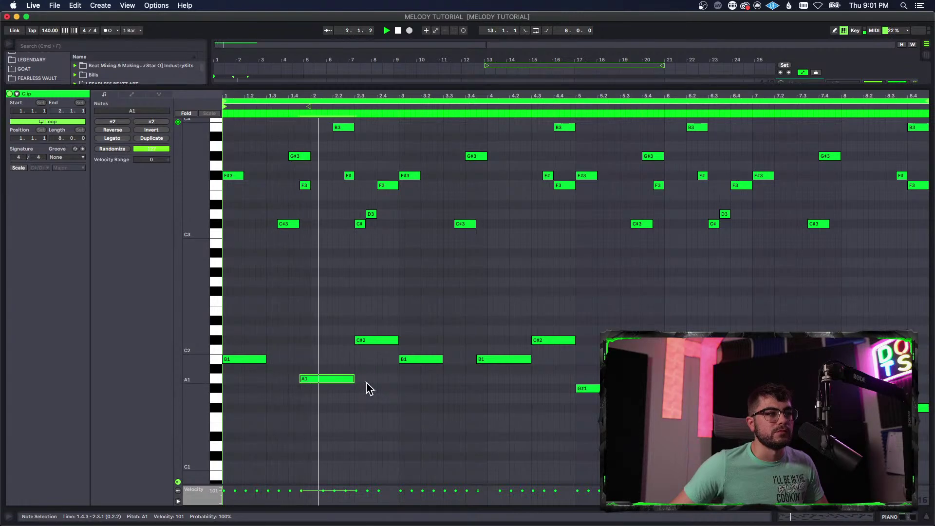
key("space")
left_click_drag(337, 379, 336, 344)
key("space")
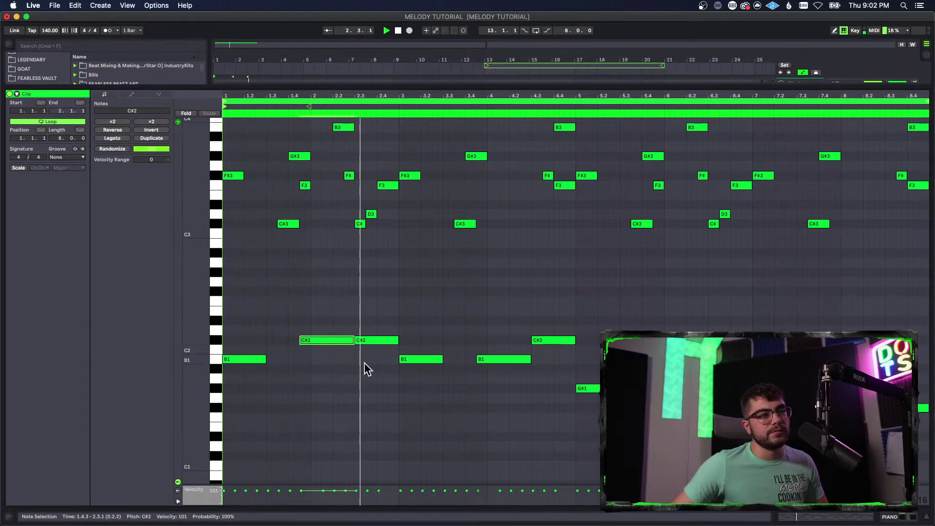
- Compare the first bass notes with the melody above, and try the one at 2.3.1 at A1, playing the clip
left_click(364, 339)
scroll(351, 370, "up", 4)
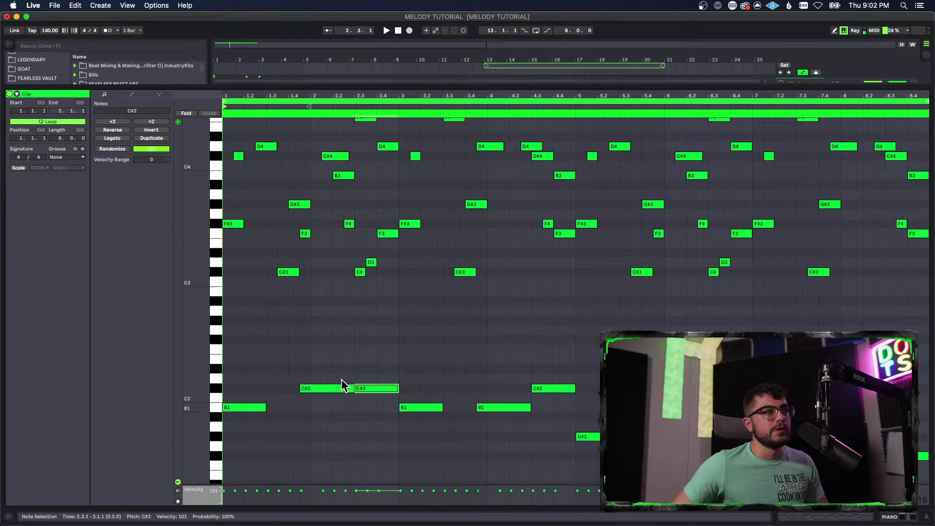
scroll(342, 384, "down", 3)
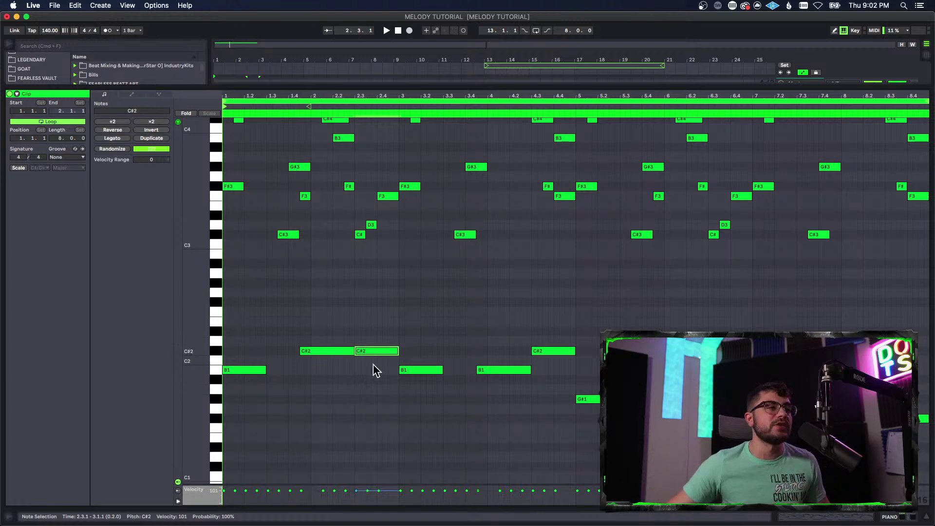
left_click(317, 350)
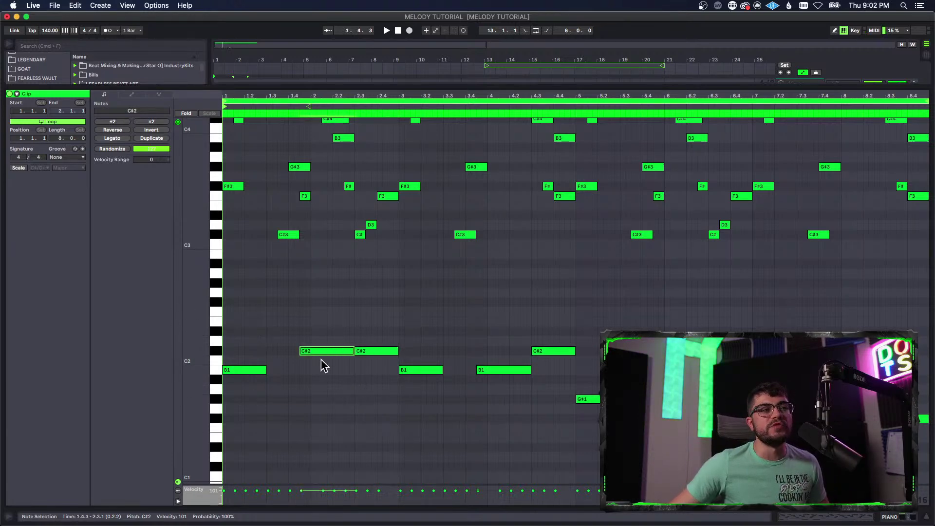
scroll(320, 212, "up", 3)
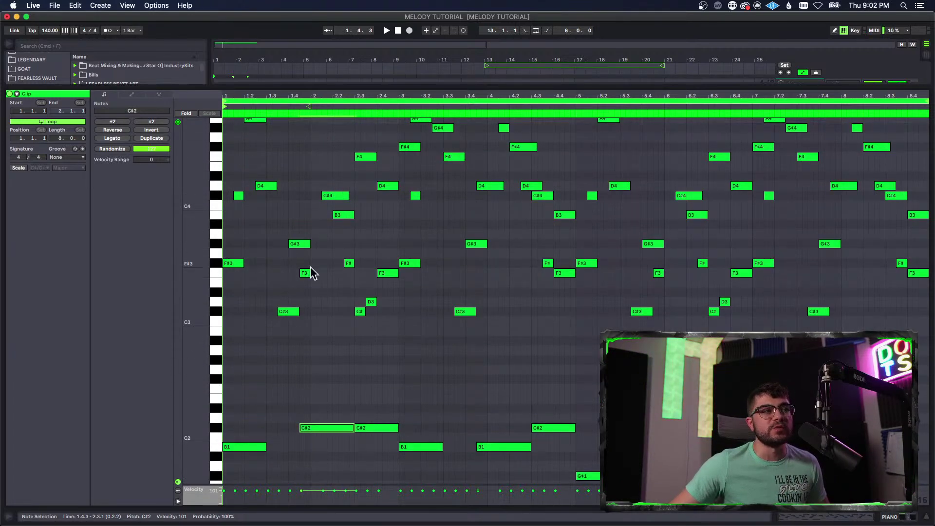
scroll(311, 292, "down", 2)
left_click_drag(375, 381, 378, 421)
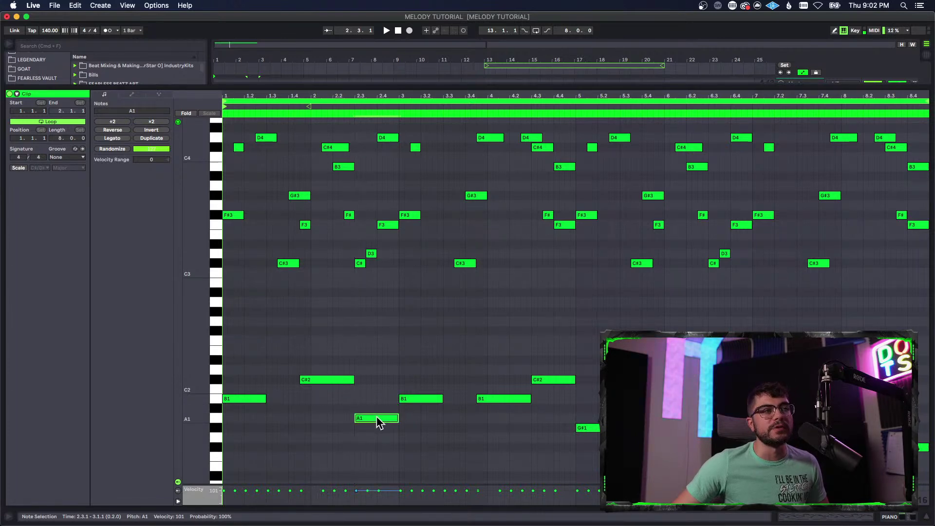
scroll(379, 422, "up", 5)
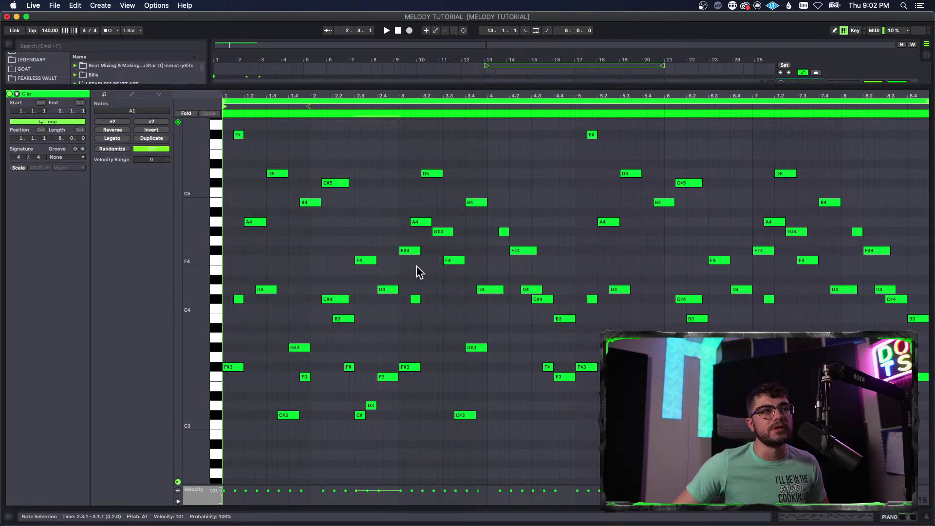
scroll(388, 418, "down", 6)
key("space")
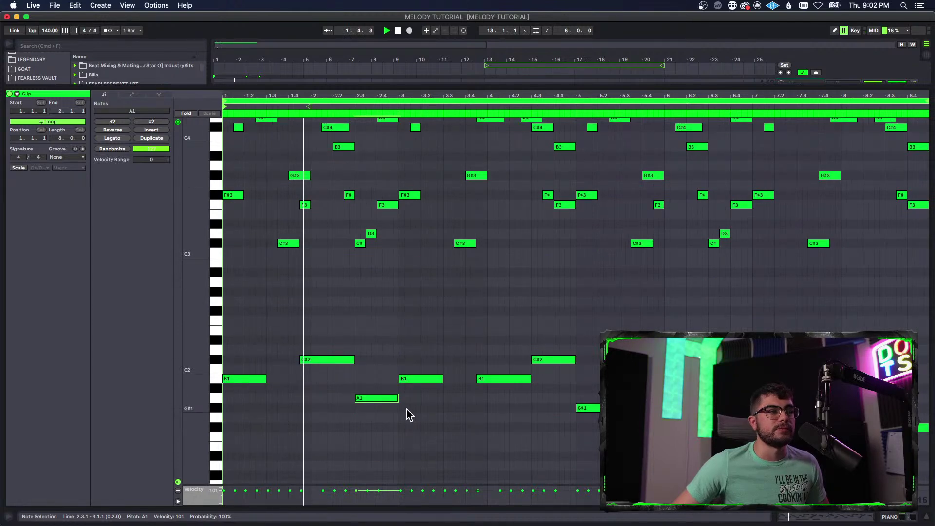
key("space")
- Set the bass note at 2.3.1 to G#1 and play the clip
left_click_drag(384, 400, 385, 412)
key("space")
scroll(388, 419, "down", 1)
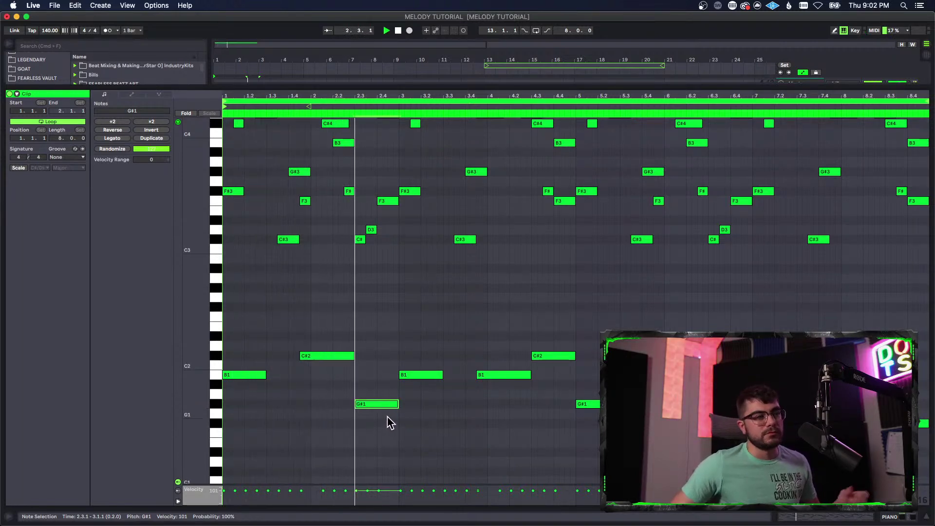
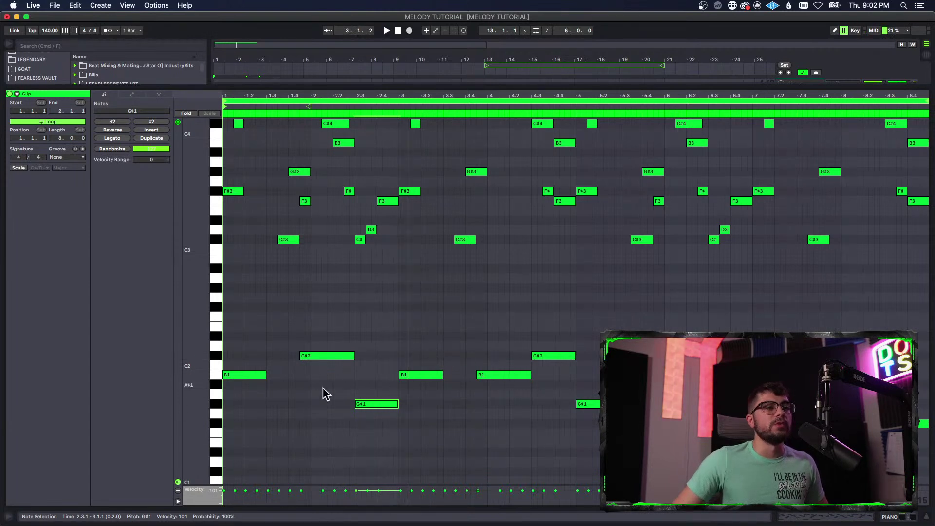
- Set the bass note at 1.4.3 to B1 and the one at 4.3.1 to G#1 while playing the clip
left_click_drag(329, 354, 330, 375)
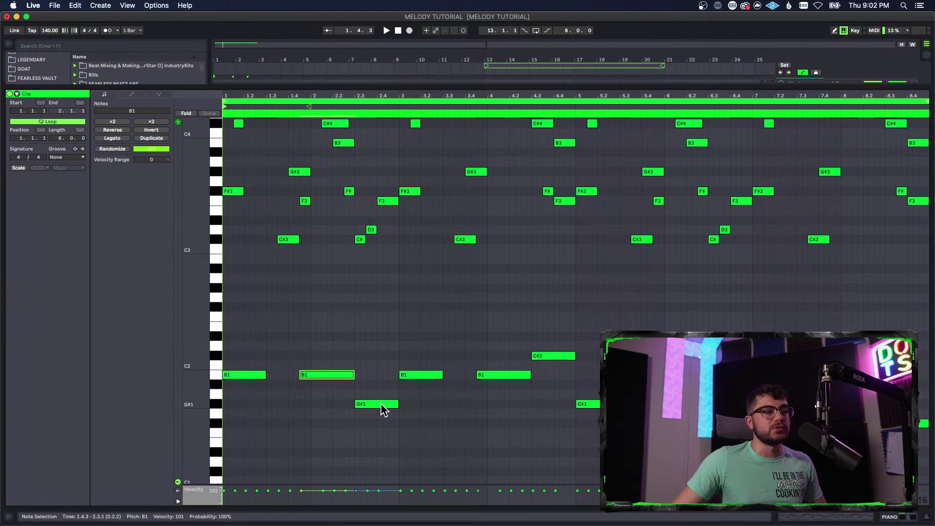
key("space")
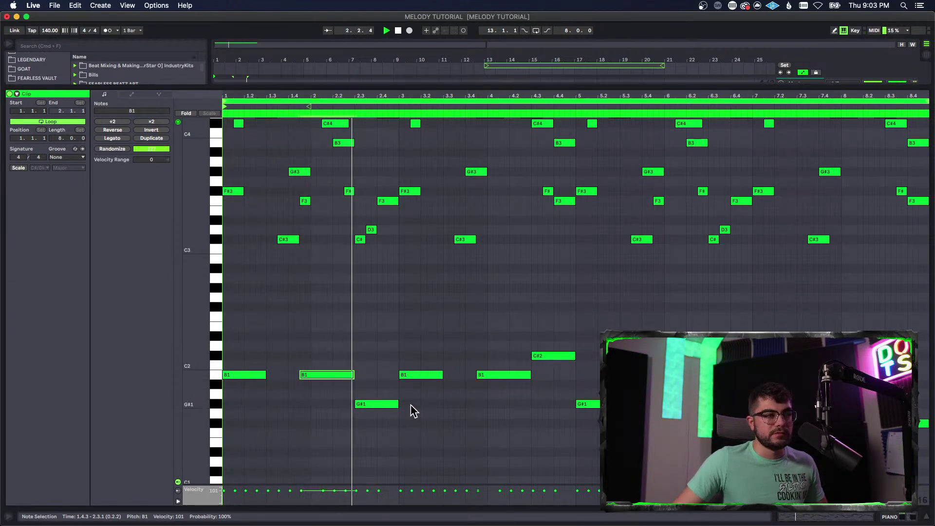
left_click(544, 361)
left_click_drag(544, 361, 544, 410)
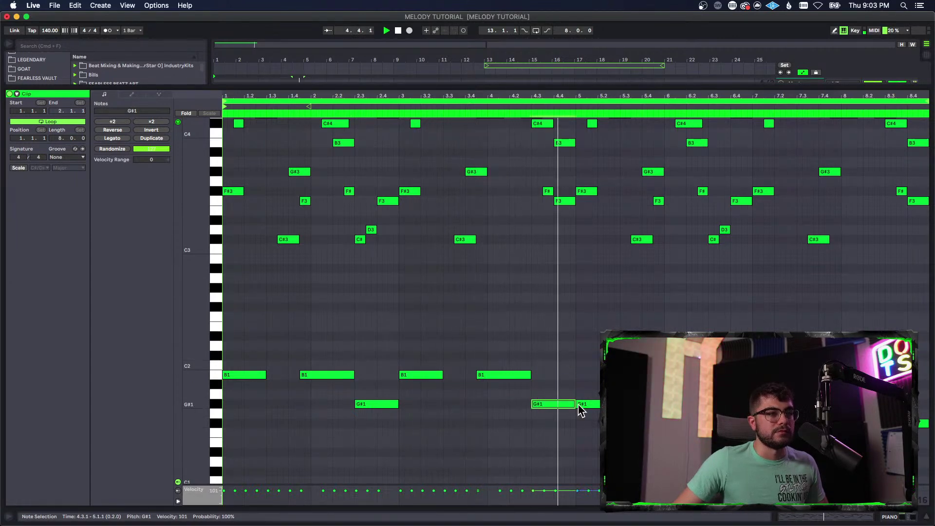
- Try the bass notes at 2.3.1 and 4.3.1 together at F#2 and play the clip
left_click(396, 404)
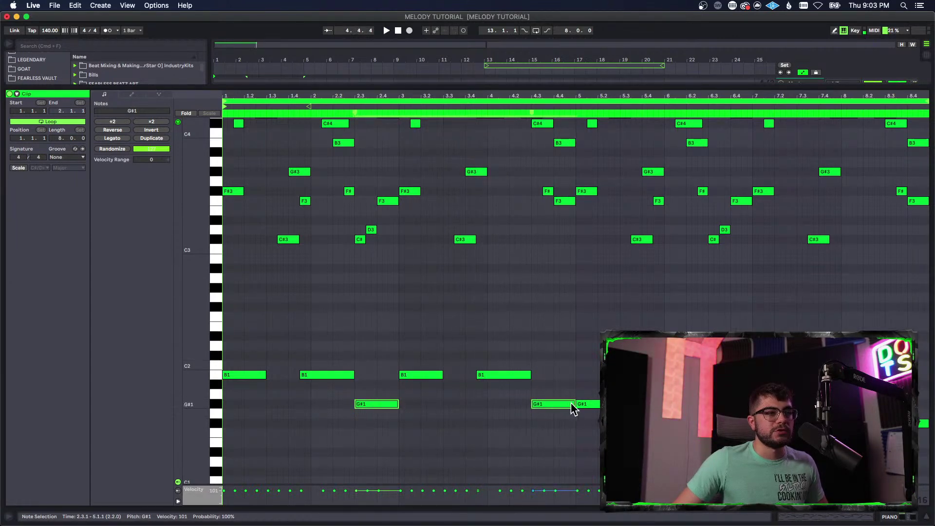
key("shift+Up")
key("Down")
key("Down")
key("Down")
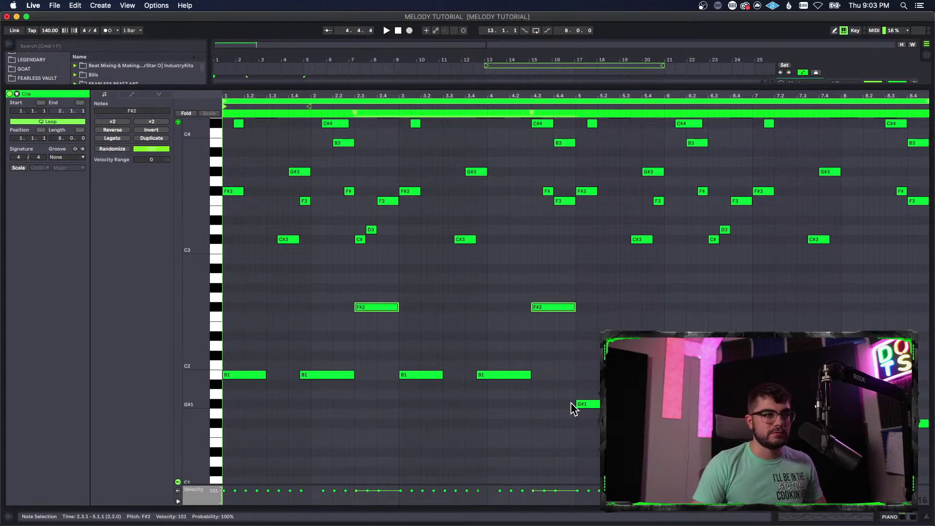
key("Up")
key("space")
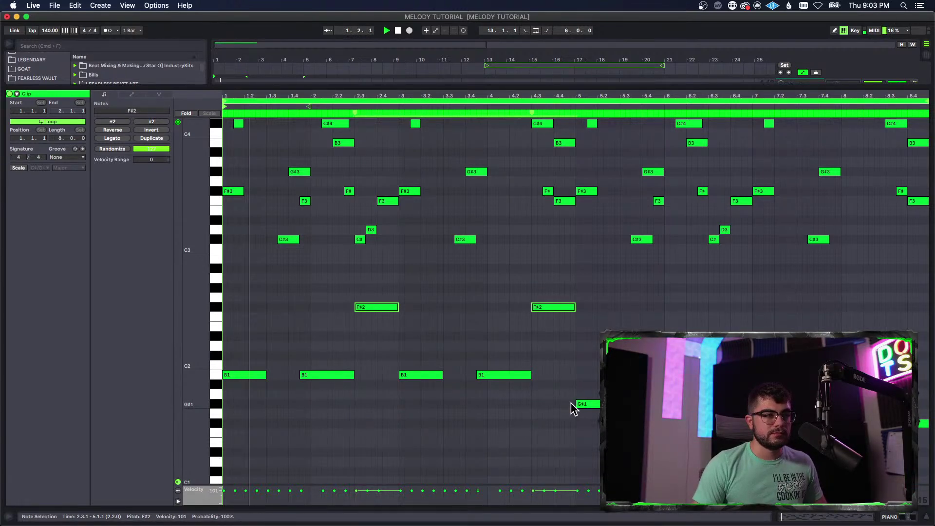
- Set the bass notes at 2.3.1 and 4.3.1 to D2 during playback
key("Down")
key("Down")
key("Down")
key("Down")
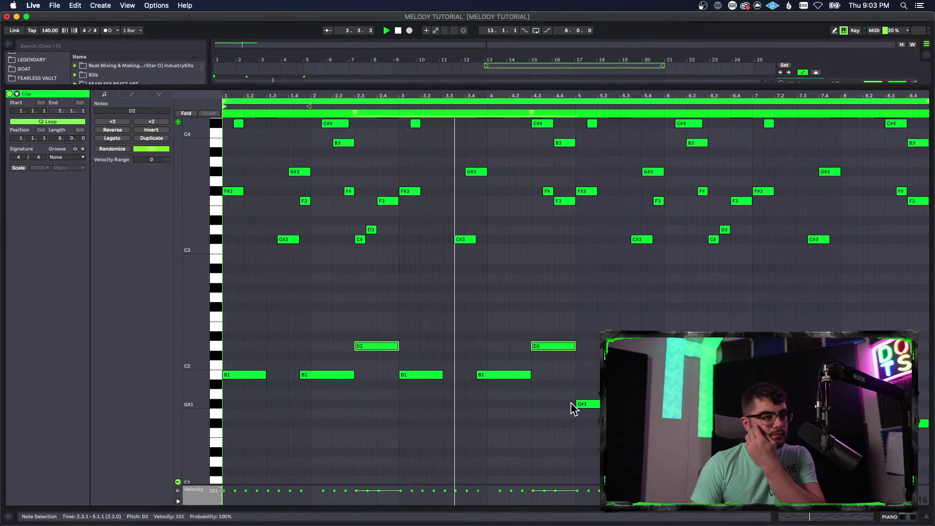
- Delete the bass note at 4.3.1 and play the clip from bar 5
double_click(556, 337)
mouse_move(574, 340)
left_mouse_down()
mouse_move(583, 355)
mouse_move(794, 425)
left_mouse_up()
key("Delete")
left_click(586, 363)
left_click(578, 420)
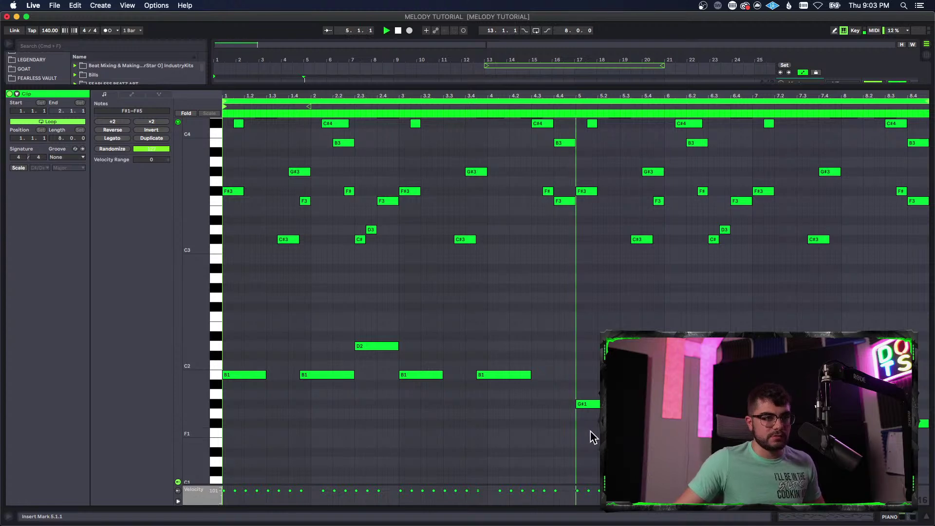
key("space")
left_click(577, 428)
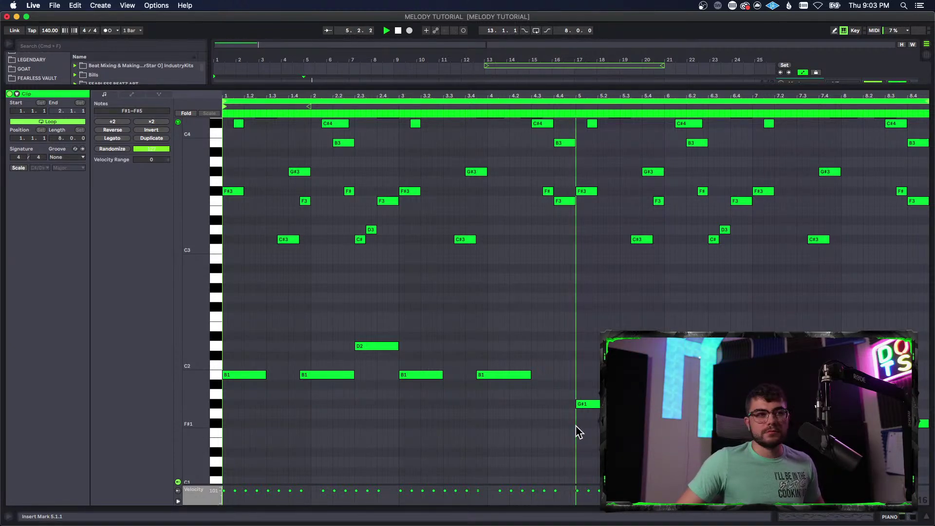
key("space")
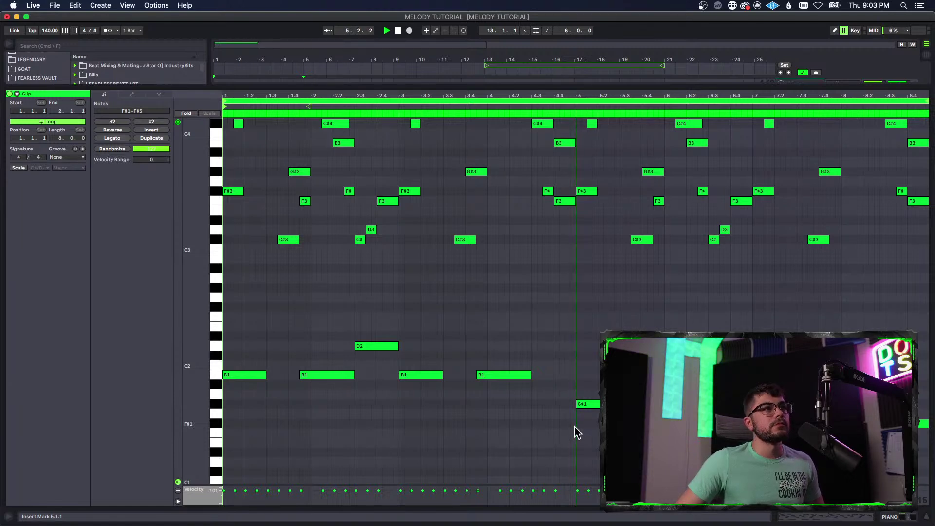
- Check playback of the piano clip in the arrangement, and from bars 3 and 5 in the note editor
left_click(889, 517)
left_click(271, 124)
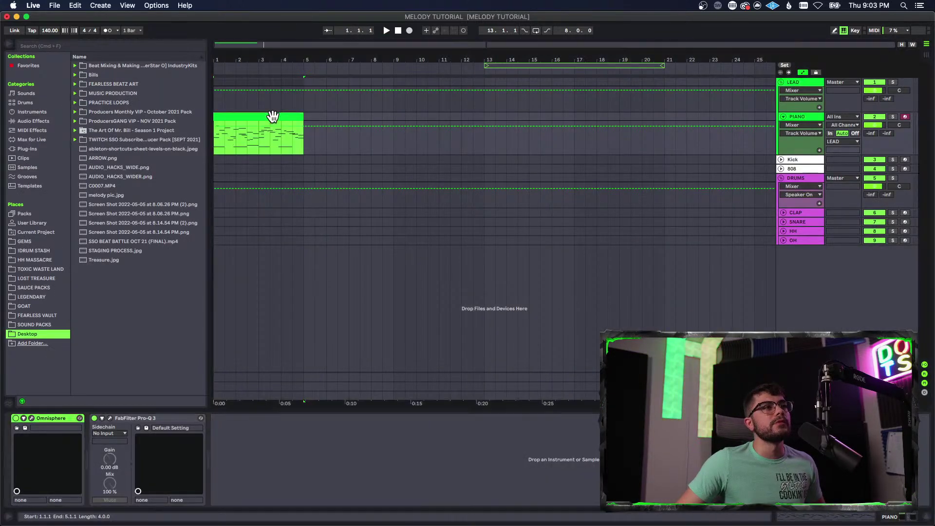
key("space")
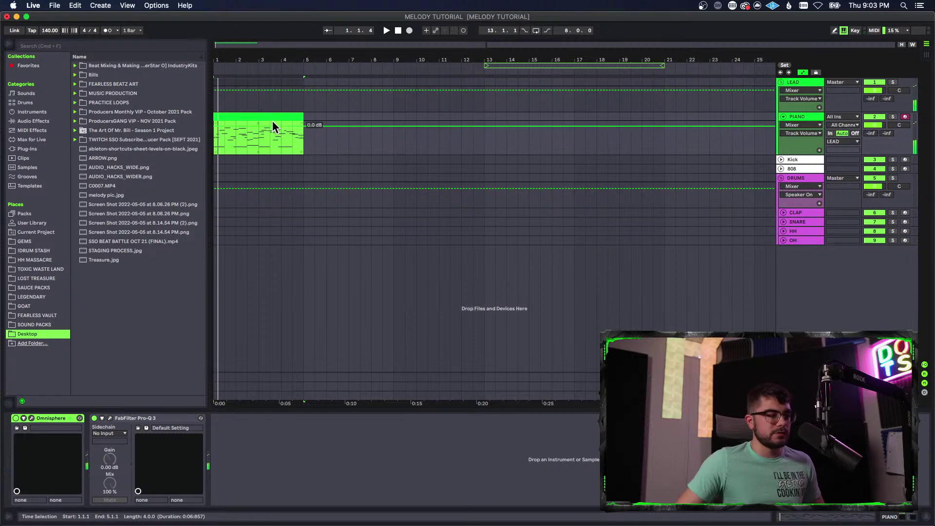
double_click(272, 121)
left_click(571, 393)
key("space")
scroll(576, 301, "up", 1)
key("space")
scroll(576, 300, "down", 3)
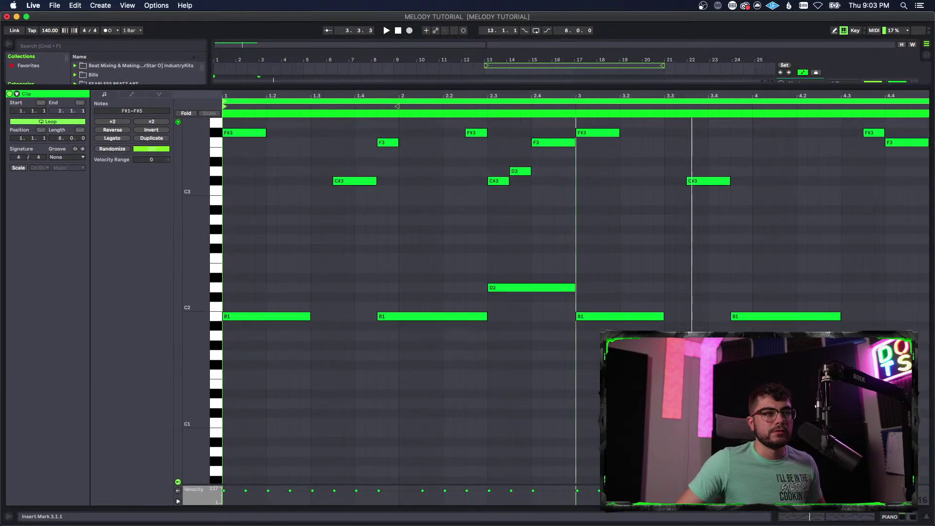
left_click_drag(695, 103, 463, 116)
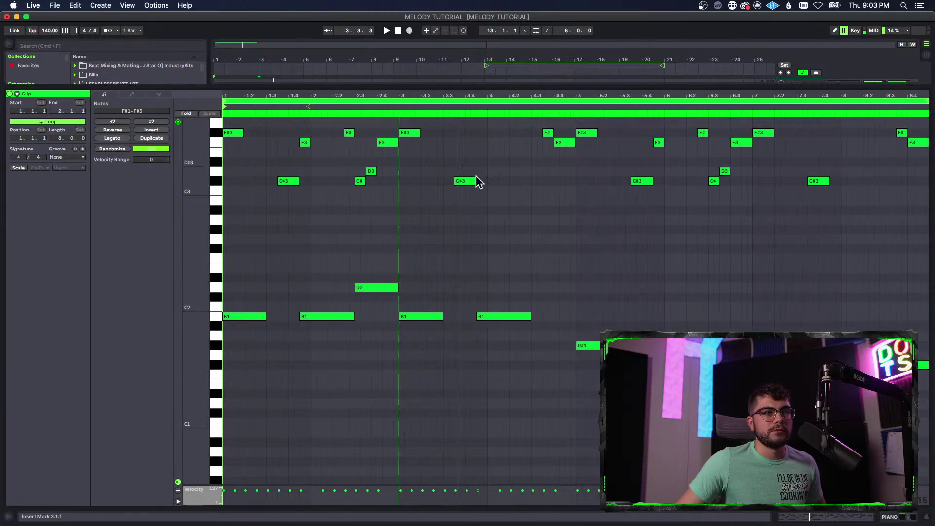
left_click(577, 365)
key("space")
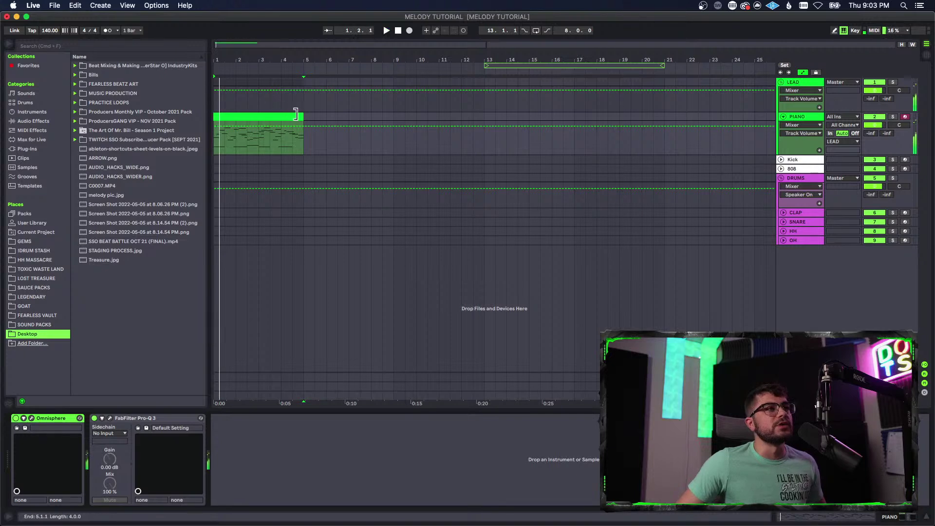
- Extend the piano clip in the arrangement to eight bars, ending at 9.1.1, and play it with its notes open
left_click_drag(300, 117, 393, 118)
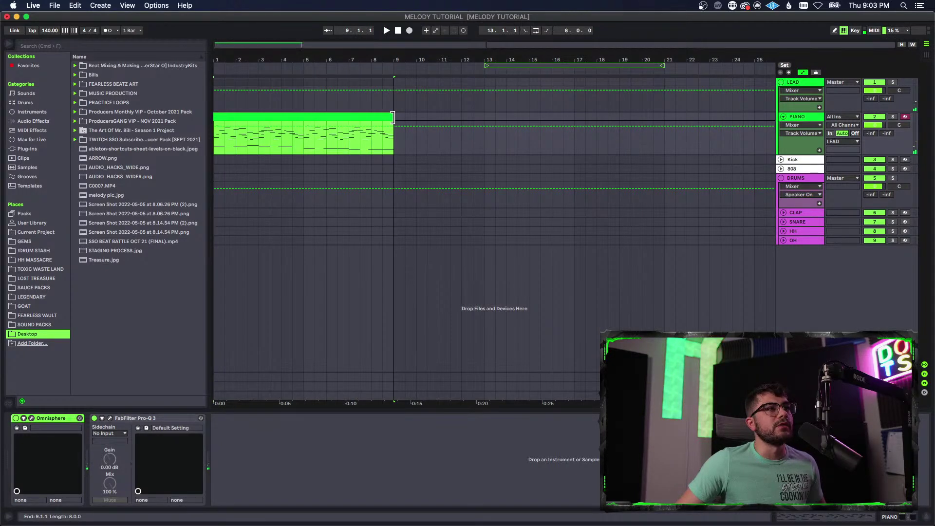
double_click(335, 115)
key("space")
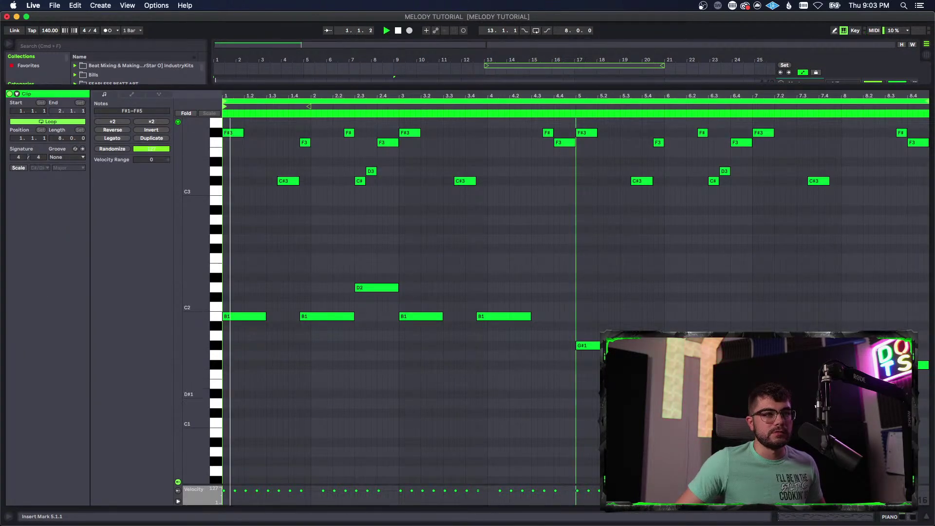
scroll(575, 380, "up", 5)
key("space")
key("space")
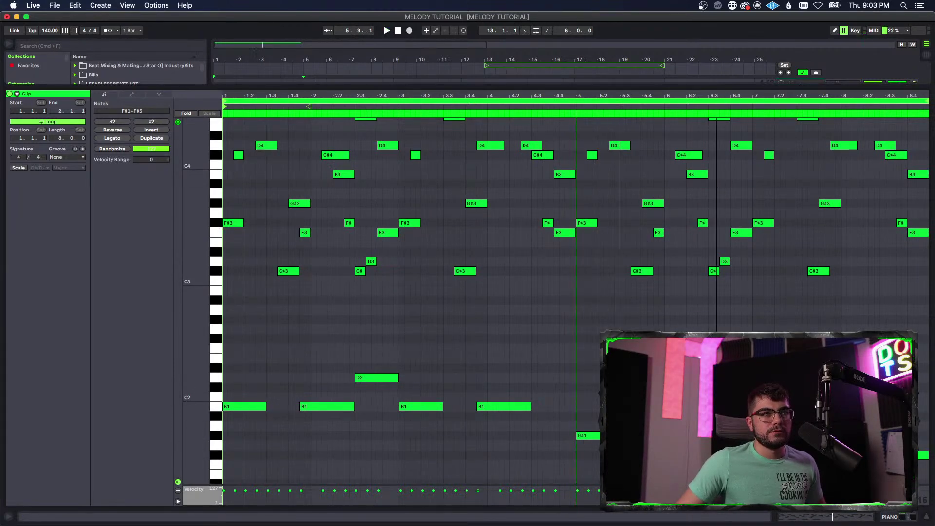
- Lower the bass notes in bars 5 and 6 to F#1 and play from bar 5
scroll(583, 368, "down", 4)
left_click_drag(583, 321, 738, 360)
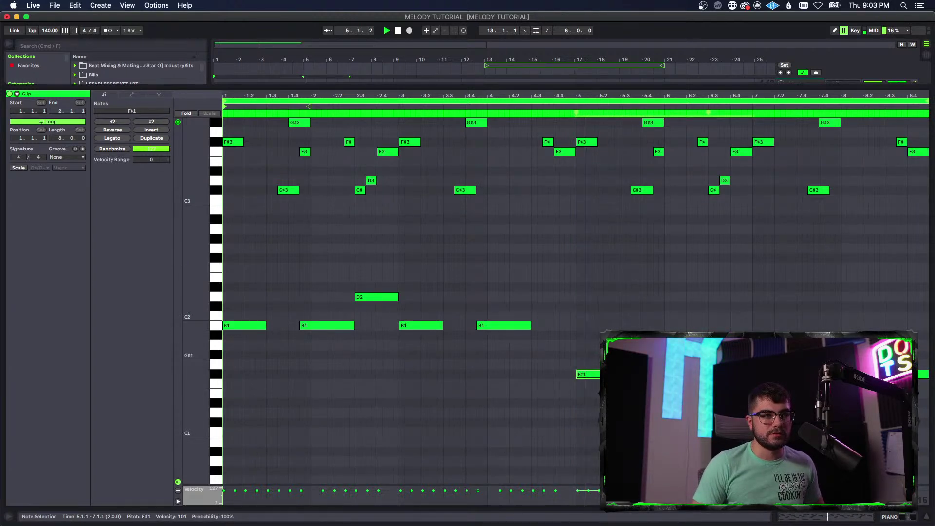
scroll(575, 302, "down", 1)
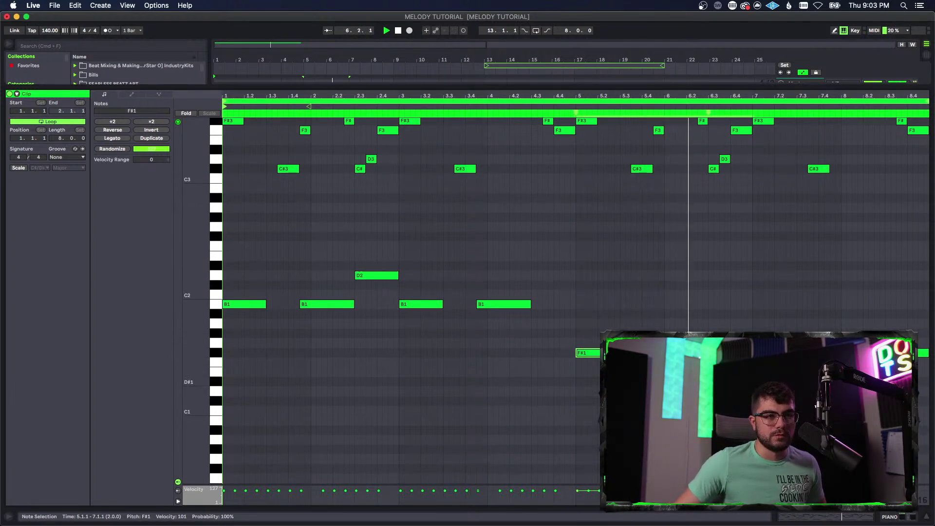
- Lower the bass notes in bars 7 and 8 to D1 and play from bar 5
left_click_drag(772, 330, 930, 377)
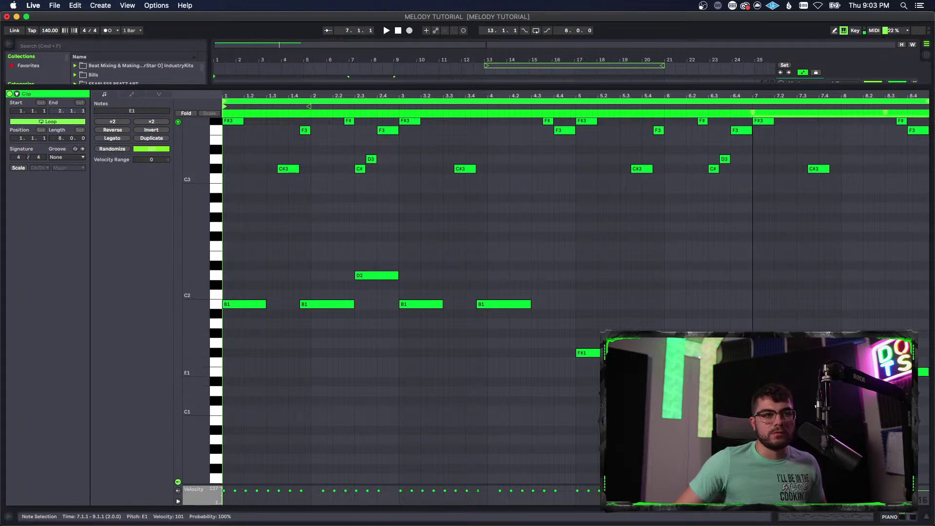
key("Down")
key("Down")
key("Down")
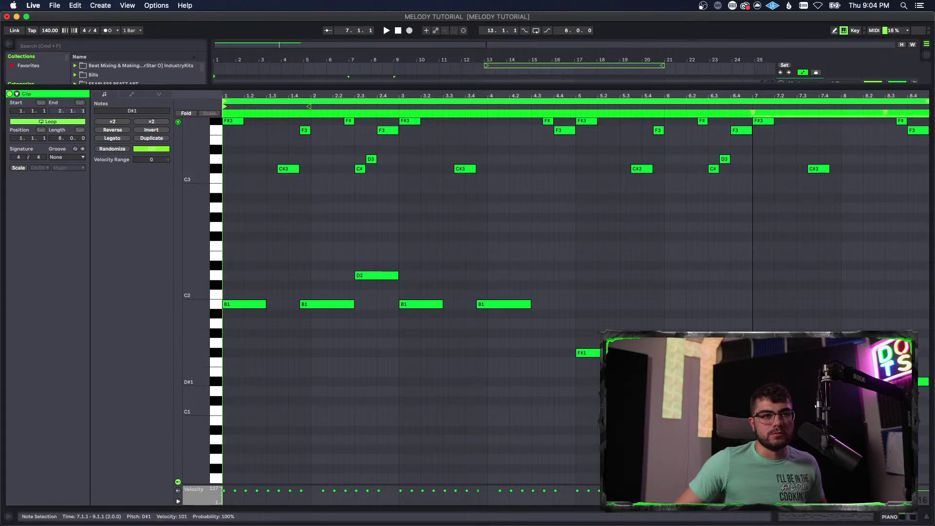
left_click(579, 378)
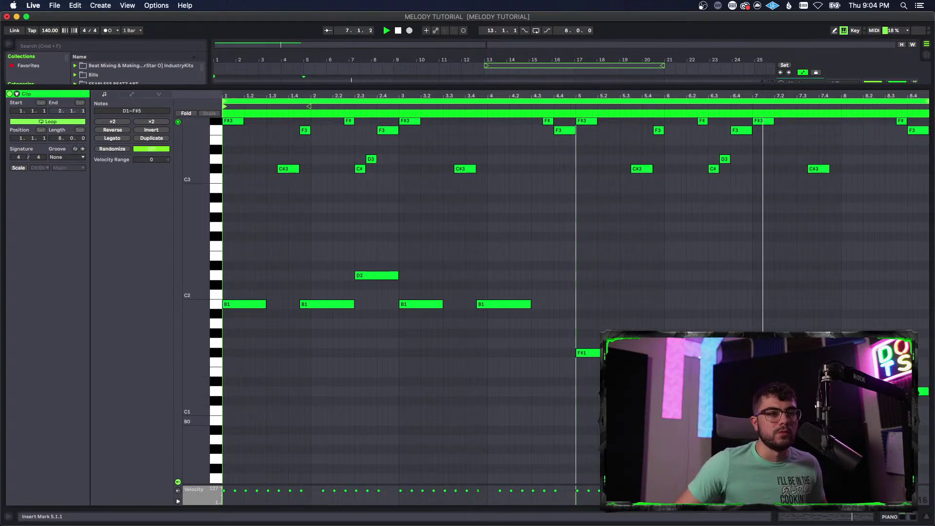
- Raise the last bass note in bar 8 to F1 and play the clip from bar 5
left_click_drag(907, 392, 902, 362)
key("space")
left_click(583, 379)
key("space")
scroll(576, 301, "down", 1)
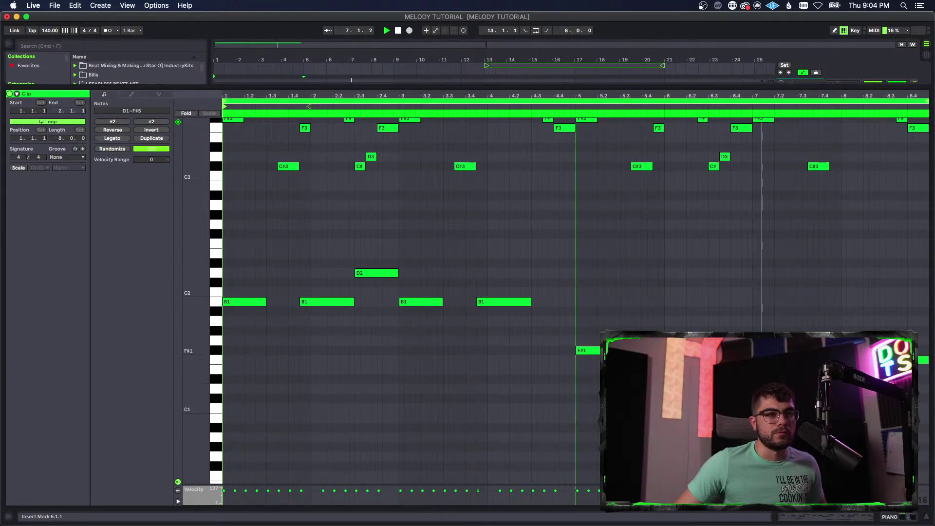
right_click(676, 379)
left_click(676, 428)
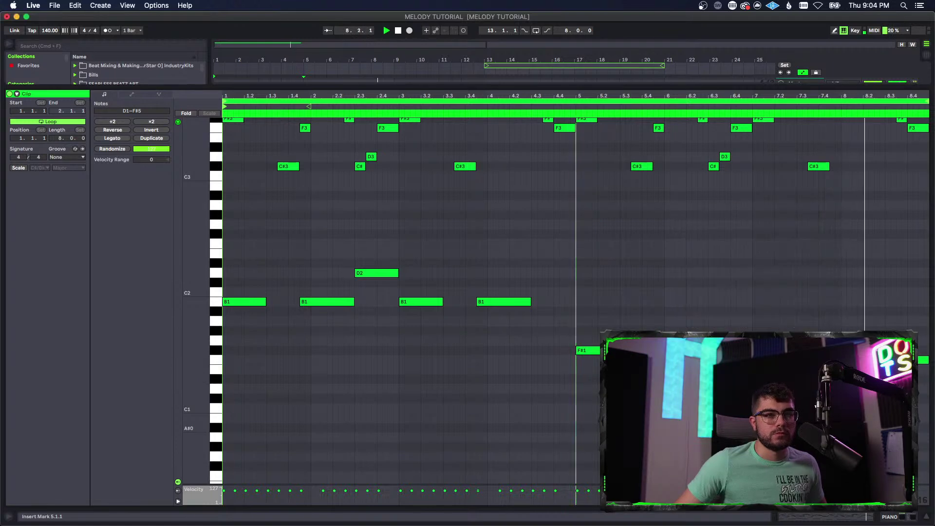
- Examine the bass notes in bars 1 to 4 against the melody above, focusing on those at 1.1.1 and 1.4.3
scroll(448, 403, "up", 3)
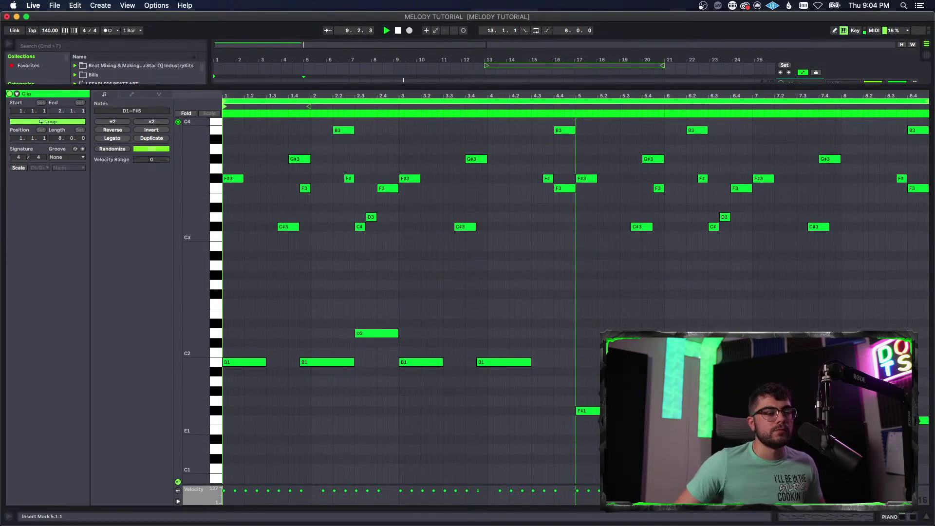
scroll(448, 402, "down", 2)
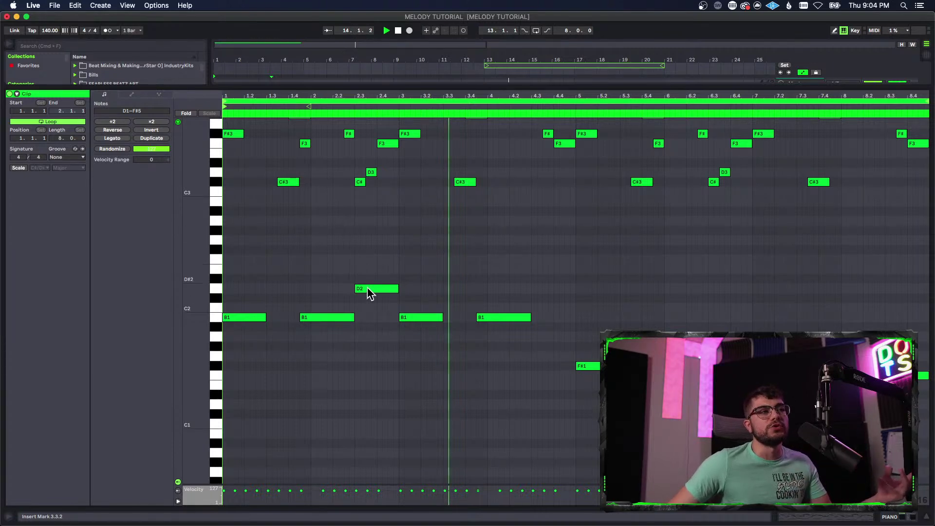
scroll(254, 247, "up", 4)
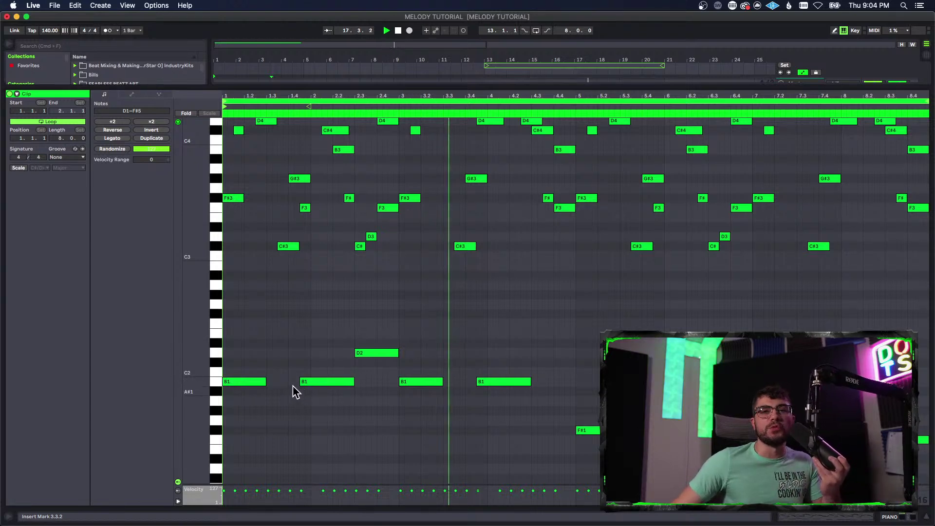
left_click(245, 381)
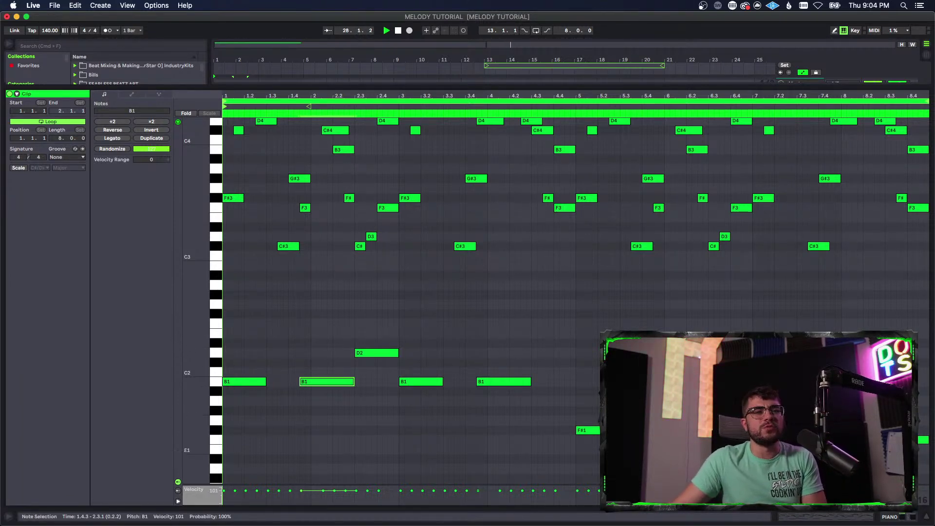
scroll(409, 302, "down", 2)
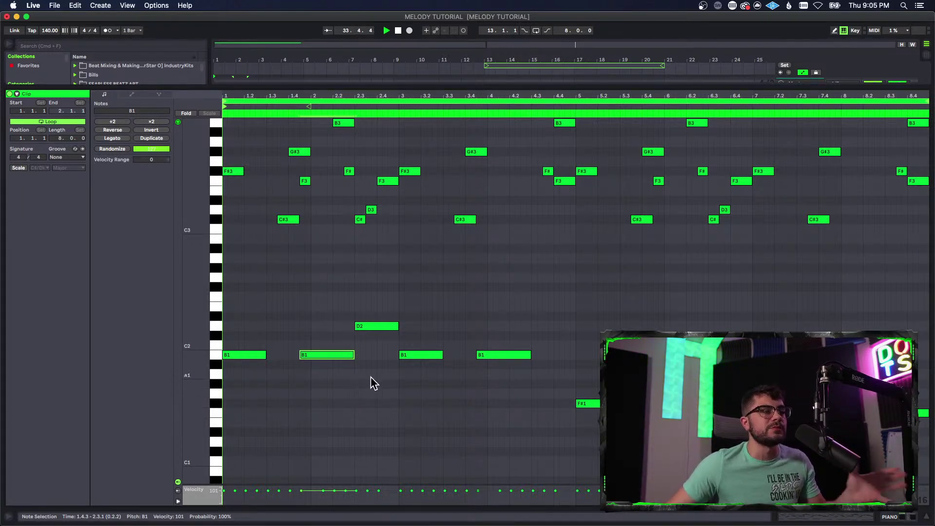
scroll(368, 379, "down", 5)
left_click(227, 327)
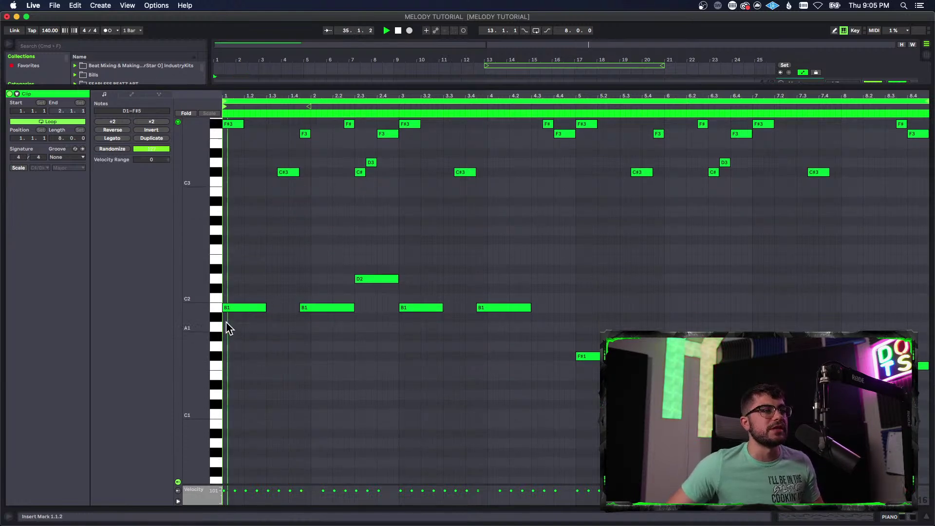
scroll(305, 357, "down", 2)
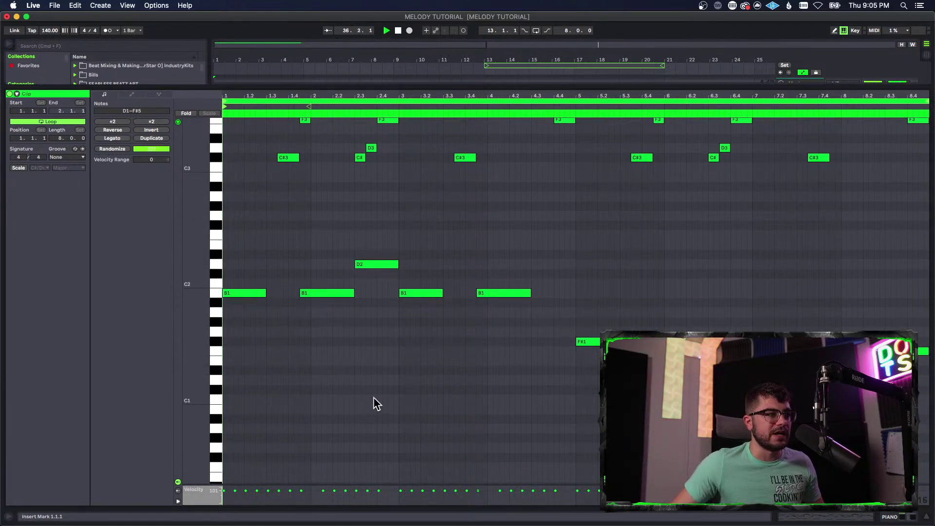
scroll(507, 445, "up", 4)
scroll(412, 444, "up", 3)
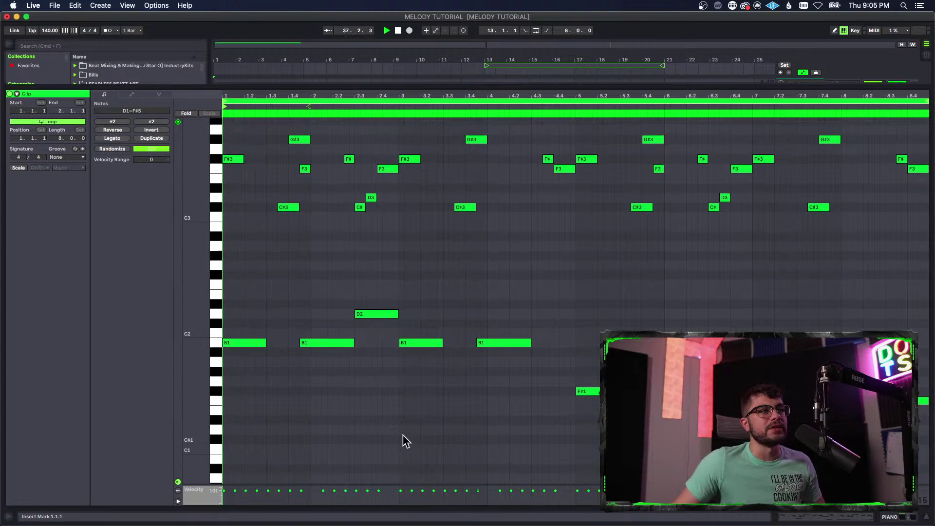
left_click(238, 323)
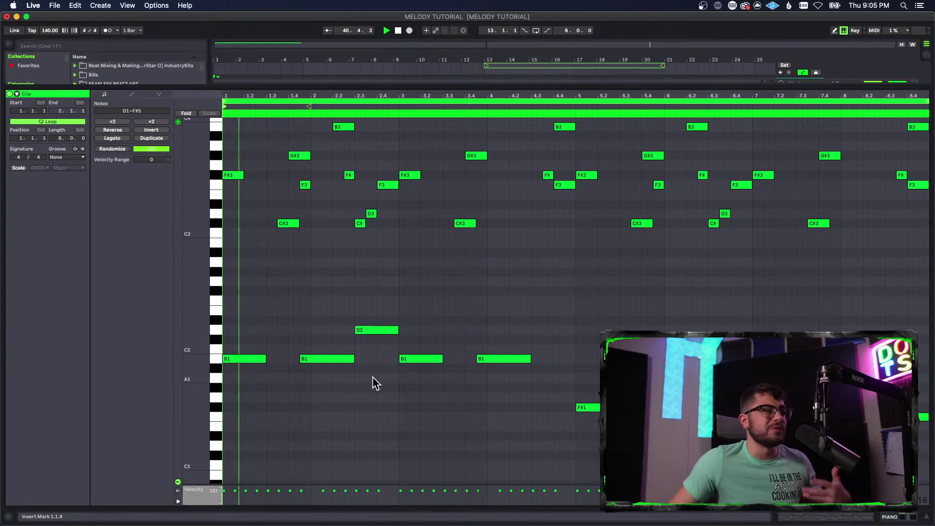
scroll(255, 392, "up", 1)
left_click(248, 390)
left_click_drag(247, 337, 248, 393)
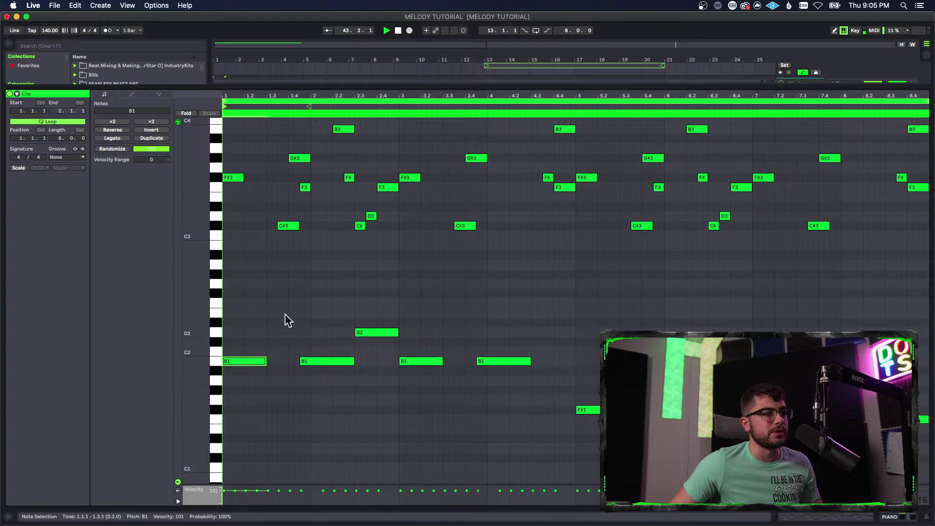
- Copy the bass note at 1.1.1 up to F2 above the original and play the clip
scroll(246, 292, "up", 3)
scroll(238, 292, "down", 3)
left_click_drag(244, 359, 243, 303)
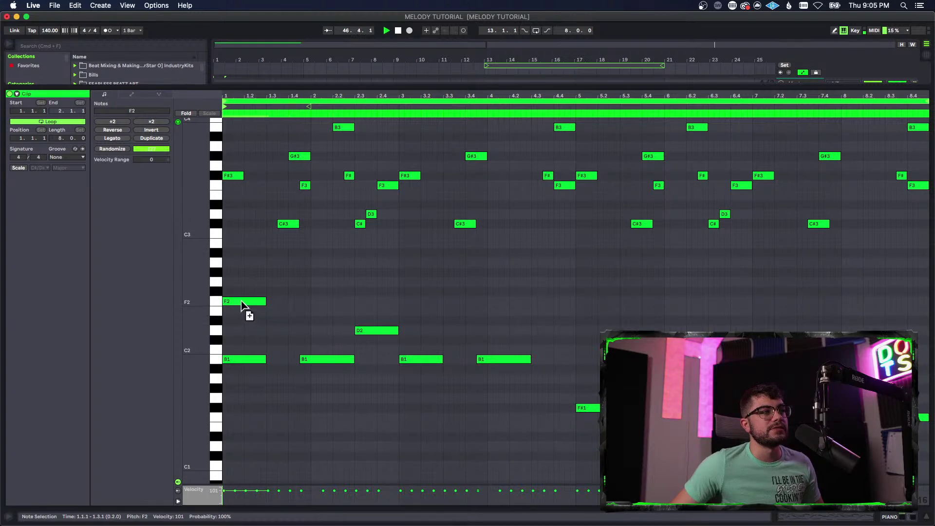
key("space")
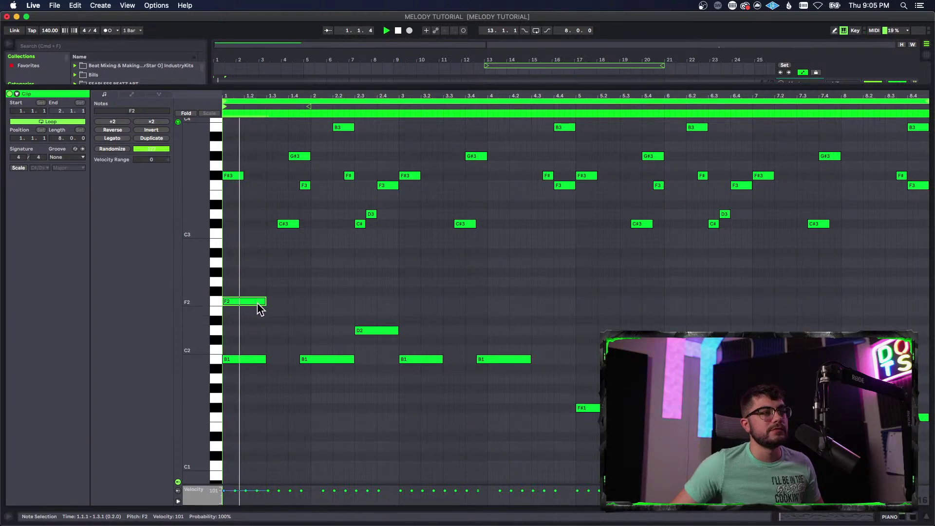
key("space")
- Try the copied note at 1.1.1 on D2 and A2, playing the clip to compare the pitches
left_click_drag(260, 302, 257, 334)
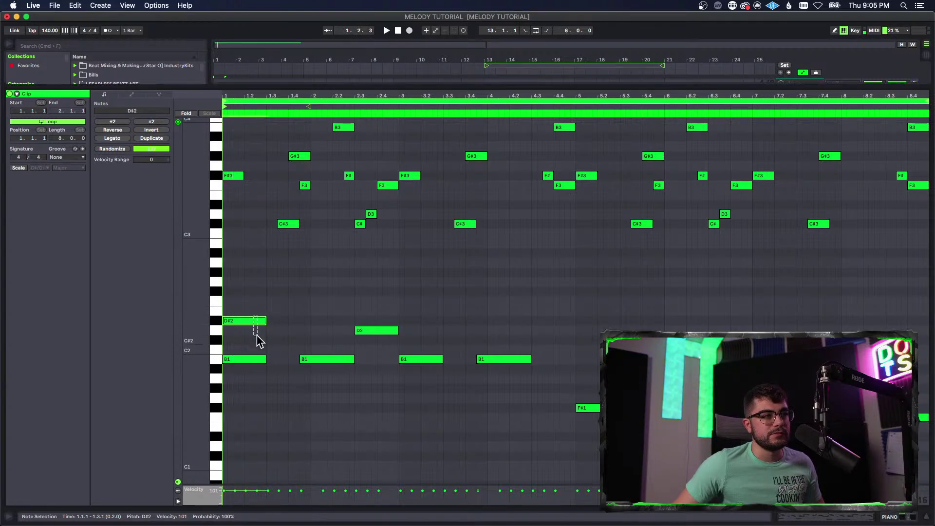
key("space")
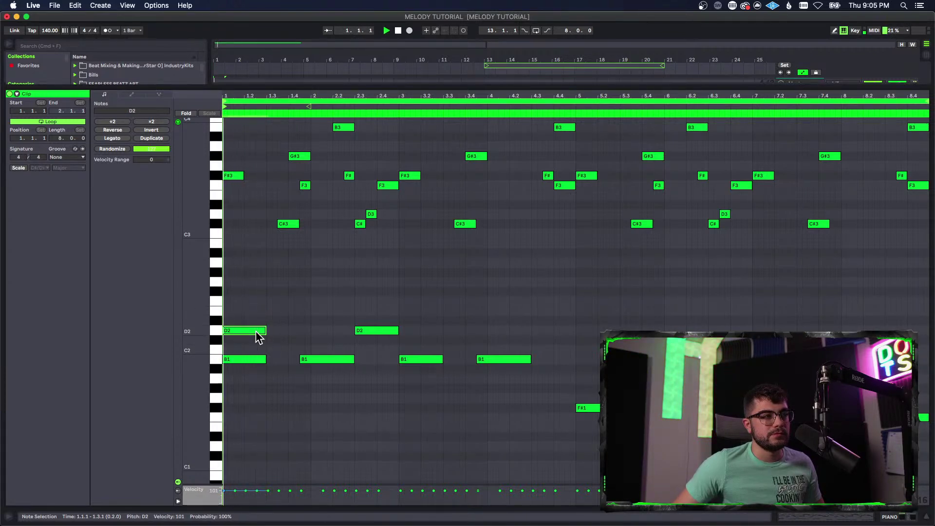
left_click_drag(257, 333, 254, 265)
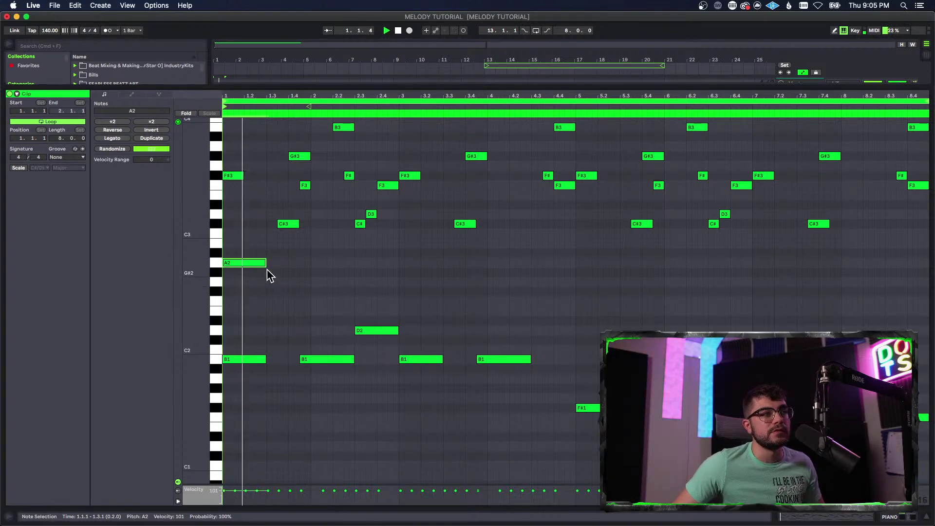
- Move the copied note at 1.1.1 to F#2 and play the clip
left_click_drag(250, 262, 249, 292)
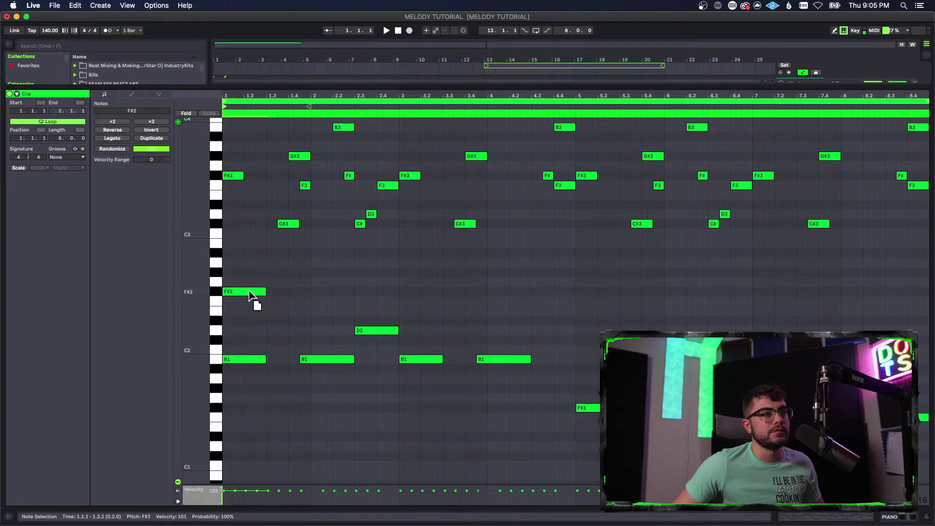
key("space")
key("space")
- Add an F#2 note above the second bass note, spanning 1.4.3 to 2.3.1, and play the clip
left_click(326, 359)
left_click(247, 290)
left_click_drag(232, 293, 350, 292)
key("space")
scroll(384, 394, "down", 1)
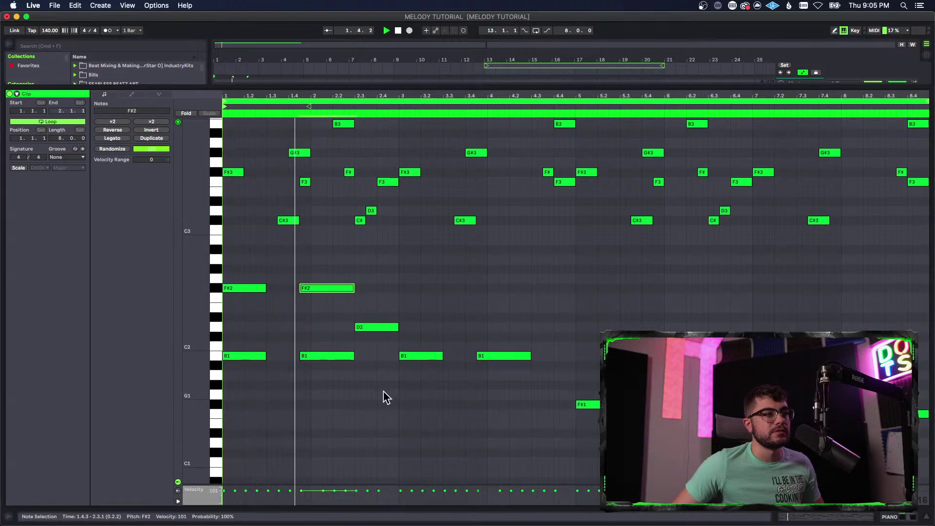
- Split the D2 bass note at 2.3.1 in half and lower its second half to C#2
key("space")
left_click(384, 330)
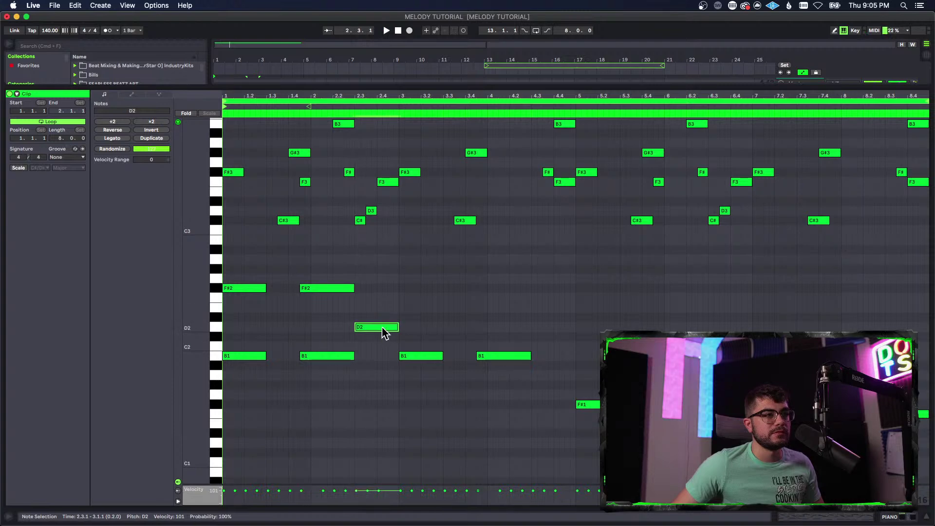
mouse_move(395, 328)
left_mouse_down()
mouse_move(377, 336)
mouse_move(388, 344)
left_mouse_up()
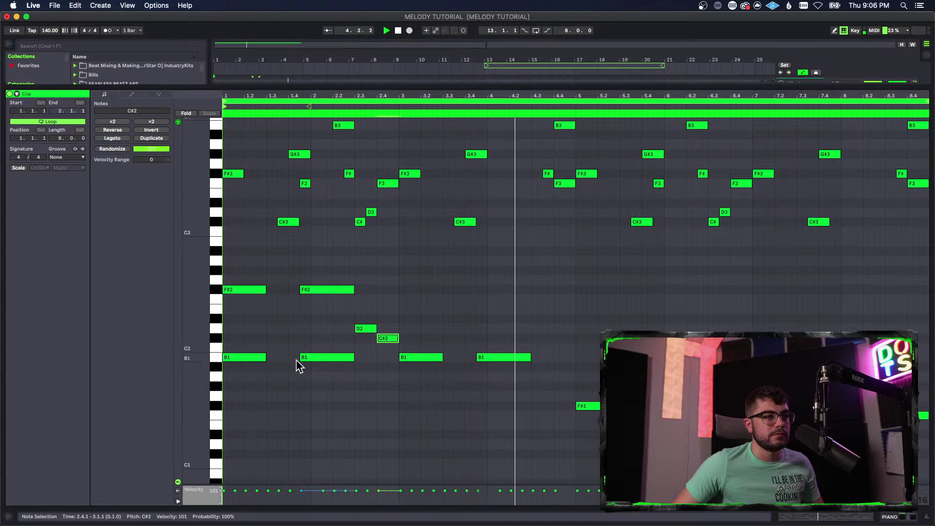
- Raise the four B1 bass notes in bars 1 to 4 to C#2 and play the clip
left_click(218, 342)
left_click_drag(242, 343, 506, 397)
key("Up")
key("Up")
key("Up")
key("Down")
key("space")
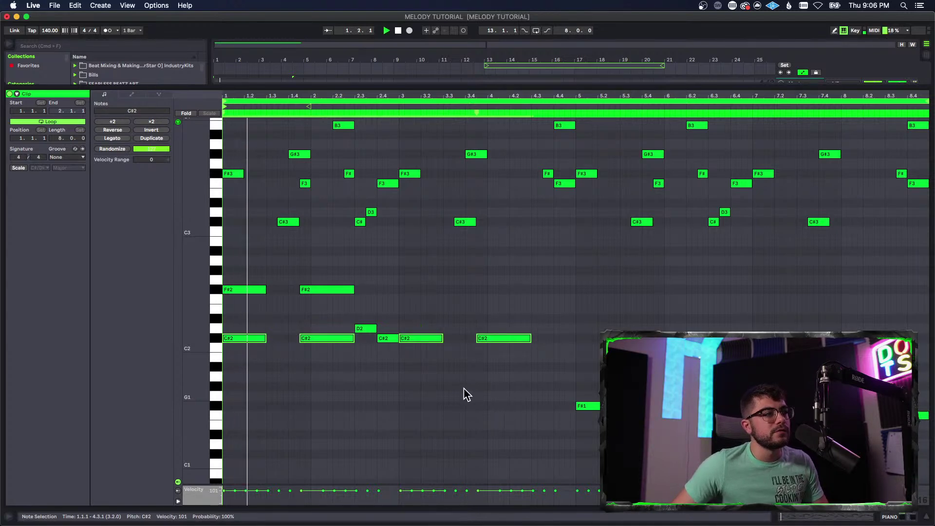
- Deactivate the two F#2 notes above the bass in bars 1 and 2 and play the clip
left_click_drag(226, 271, 361, 316)
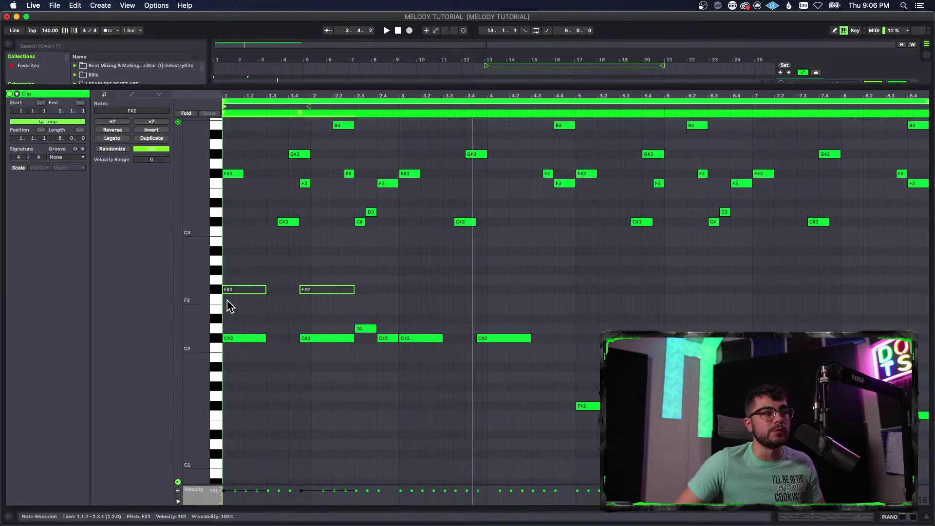
key("space")
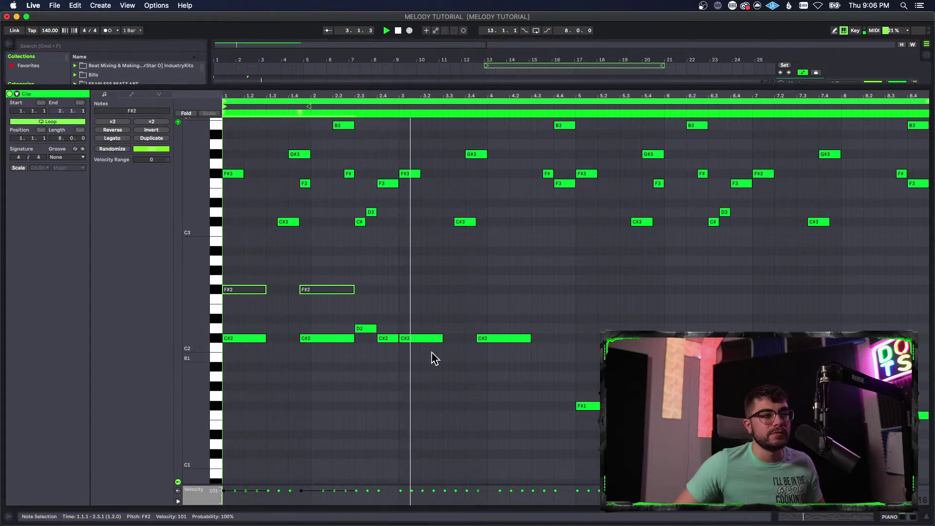
key("space")
- Duplicate the short D2 and C#2 bass notes from the end of bar 2 to the end of bar 4
left_click(392, 357)
left_click_drag(360, 346, 180, 306)
key("super+d")
left_click(341, 384)
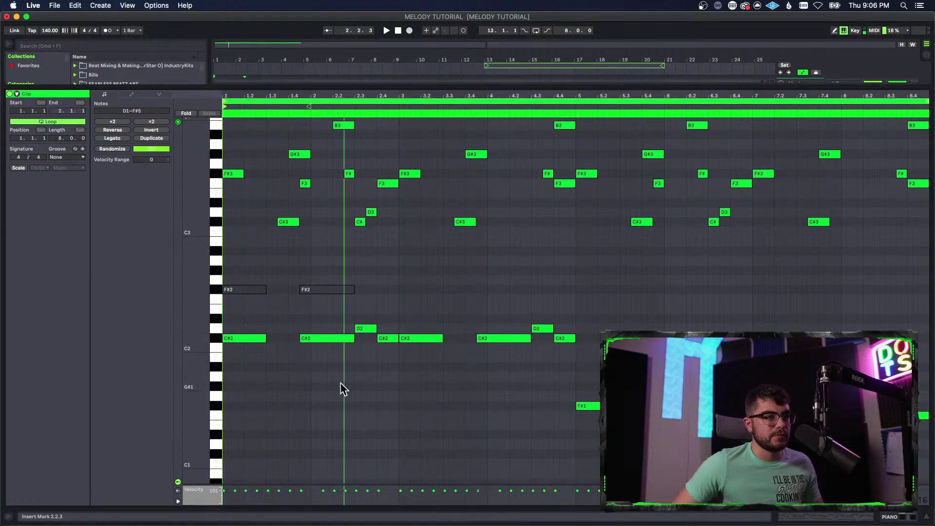
- Reactivate the two F#2 notes in bars 1 and 2 and play the clip
left_click_drag(241, 277, 365, 309)
key("space")
mouse_move(251, 295)
left_mouse_down()
mouse_move(252, 270)
mouse_move(258, 317)
mouse_move(258, 277)
mouse_move(257, 293)
left_mouse_up()
key("space")
key("space")
key("space")
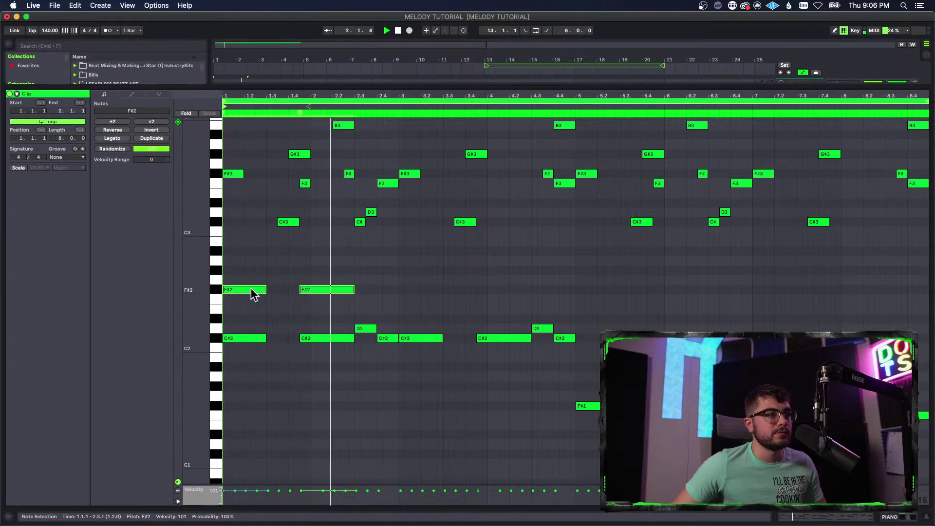
- Raise the two F#2 notes in bars 1 and 2 to B2 and play the clip
key("space")
left_click_drag(253, 292, 254, 241)
key("space")
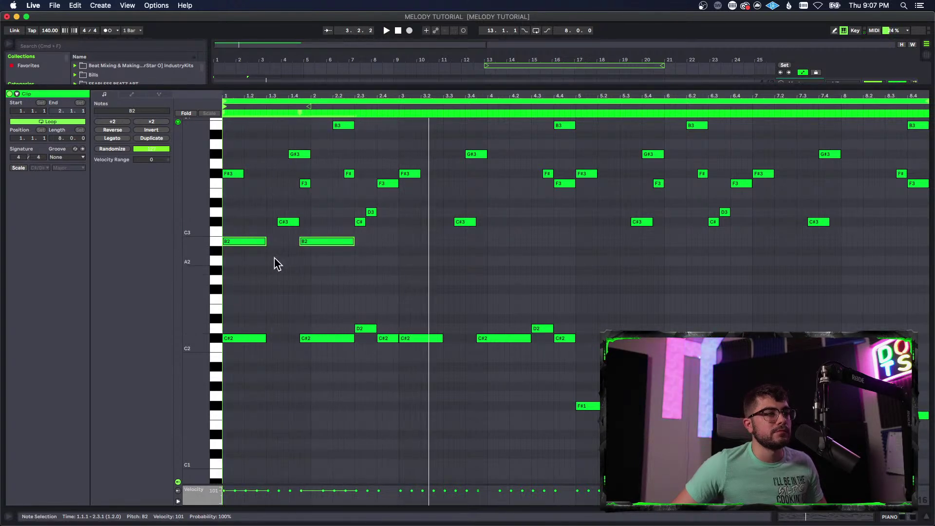
- Copy the two B2 notes into bars 3 and 4 and lower all four by an octave to B1
left_click_drag(247, 245, 450, 263)
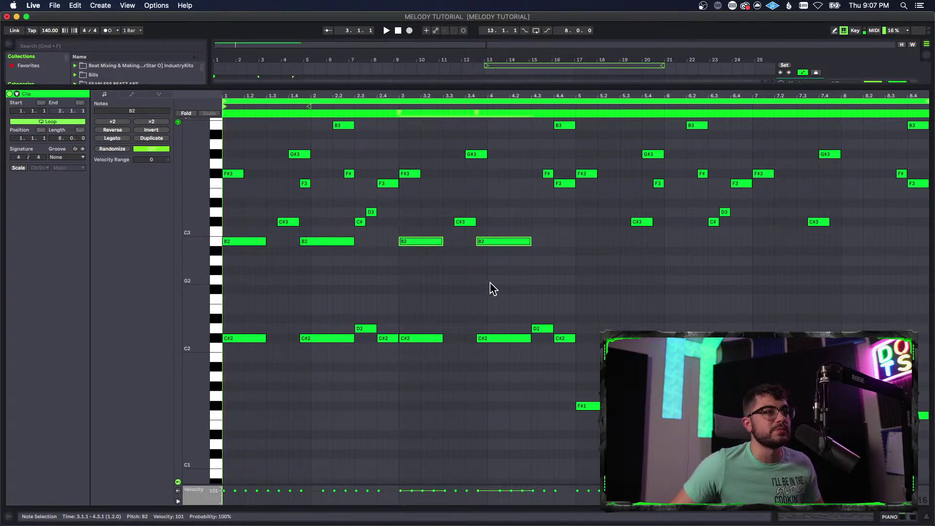
left_click(493, 299)
left_click_drag(238, 229, 333, 249)
key("space")
left_click_drag(510, 256, 414, 242)
key("shift+Down")
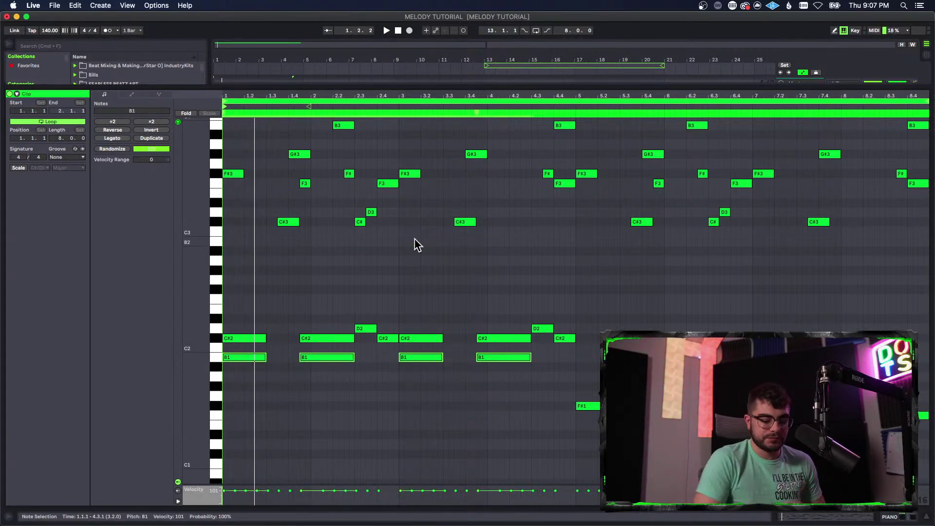
- Lower the C#2 and D2 bass notes in bars 1 to 4 by an octave to C#1 and D1 and play the clip
key("space")
left_click_drag(248, 308, 585, 344)
key("shift+Down")
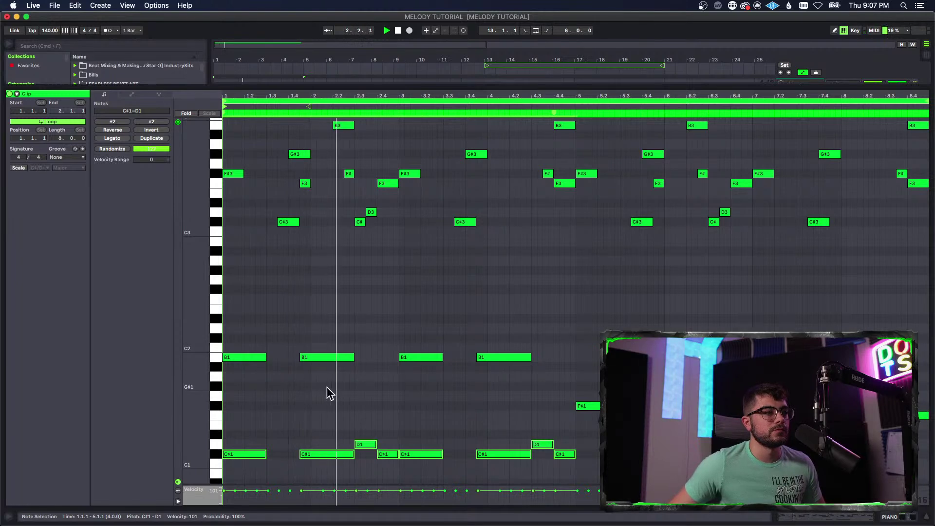
scroll(417, 412, "up", 3)
scroll(418, 409, "down", 5)
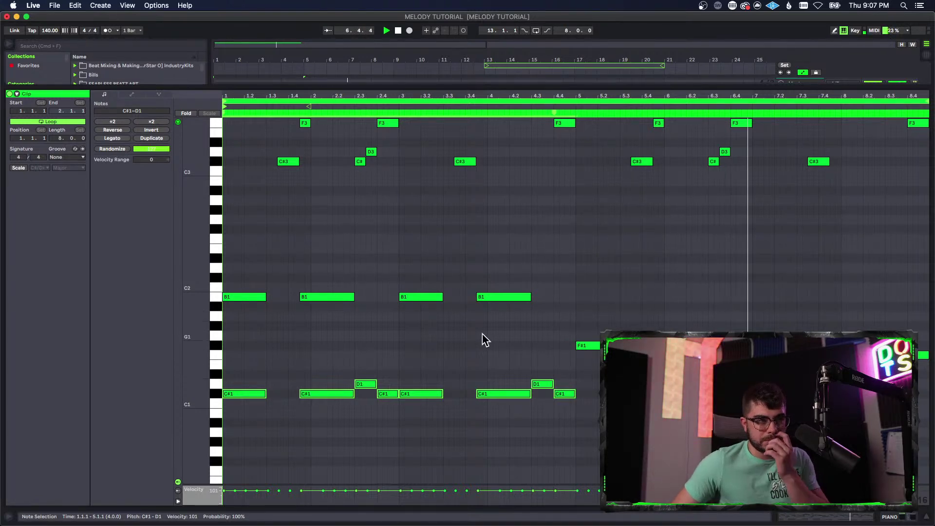
- Lower the four B1 harmony notes in bars 1–4 to F#1, aligned with the C#1 notes, and play them back
left_click_drag(549, 320, 561, 335)
key("space")
key("space")
key("space")
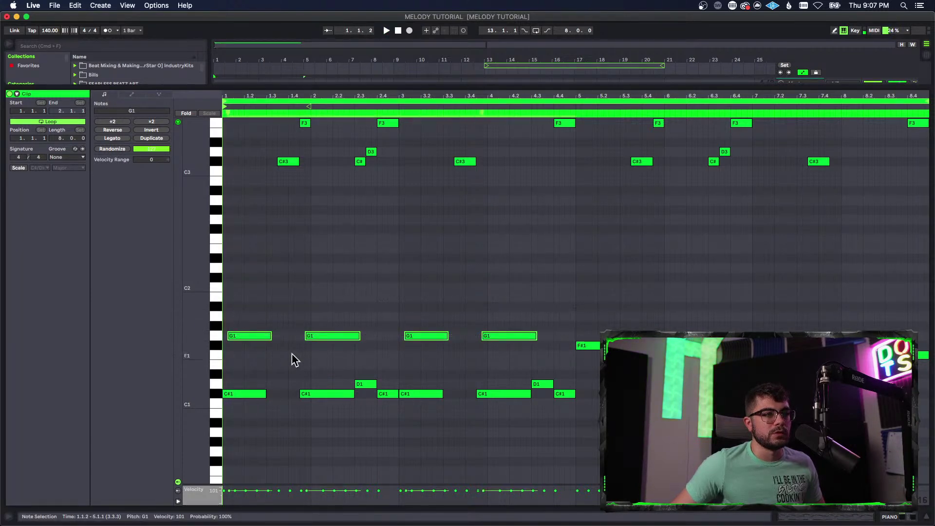
left_click_drag(266, 339, 261, 351)
key("space")
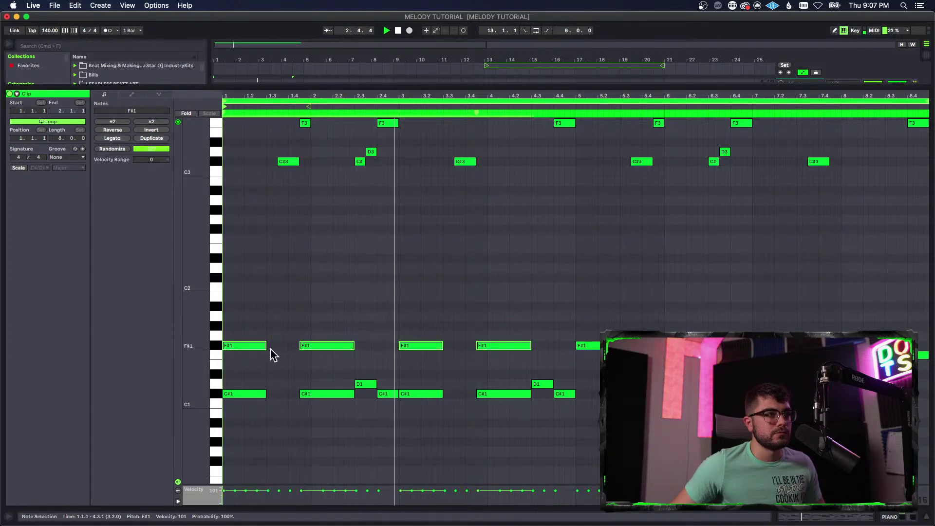
left_click(482, 399)
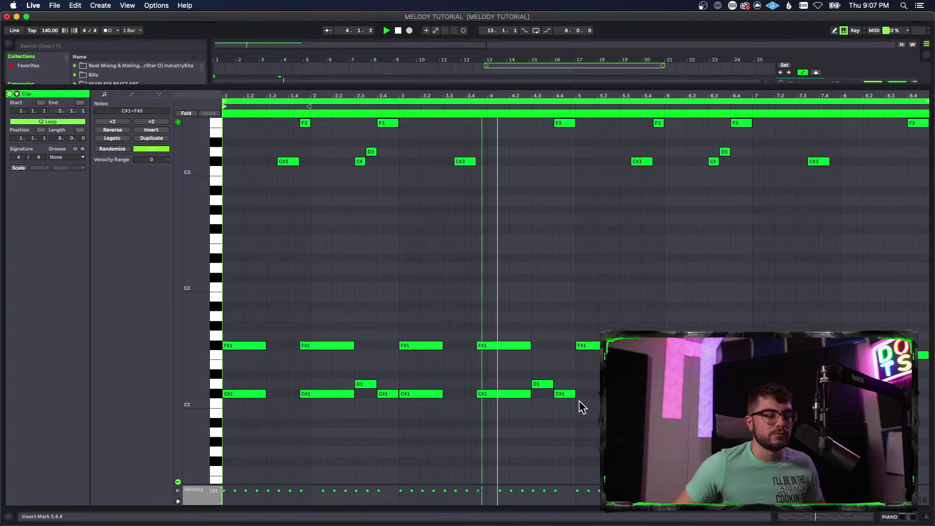
scroll(599, 414, "up", 2)
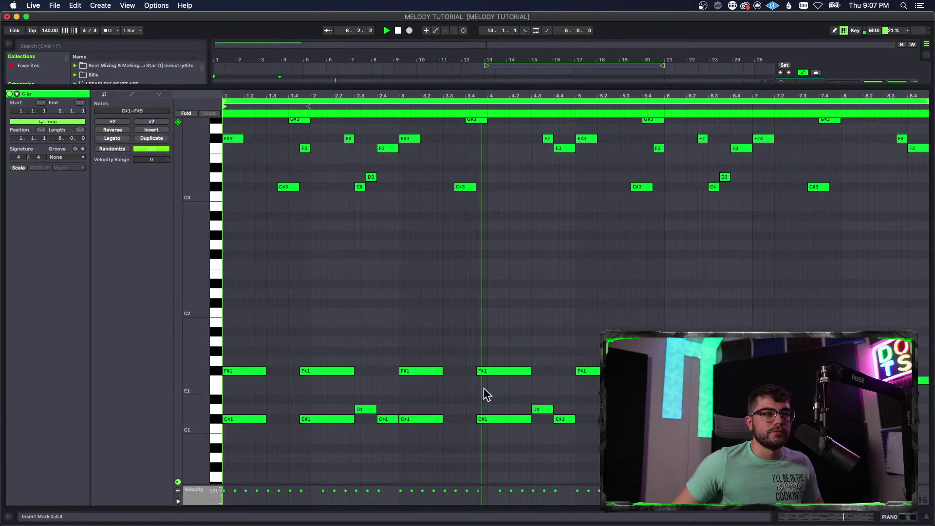
scroll(476, 393, "up", 8)
scroll(316, 268, "up", 1)
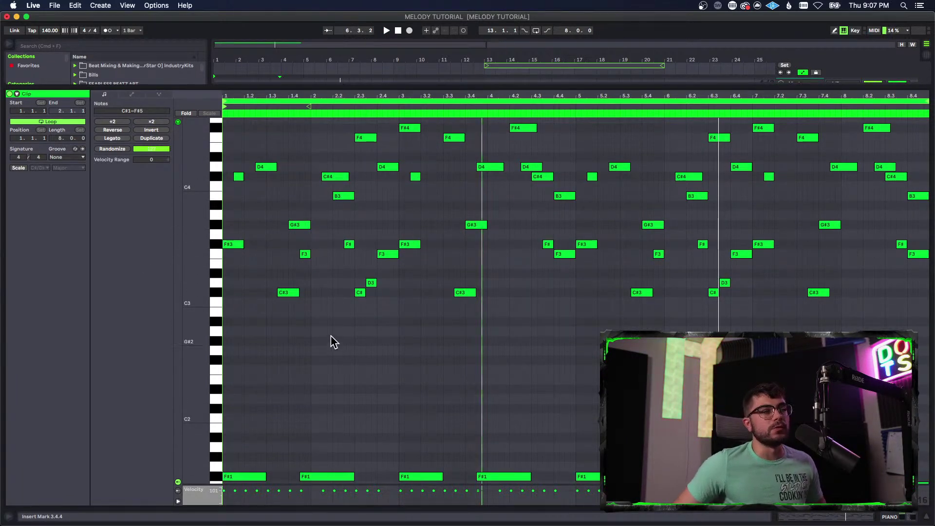
scroll(331, 330, "down", 3)
scroll(331, 337, "down", 6)
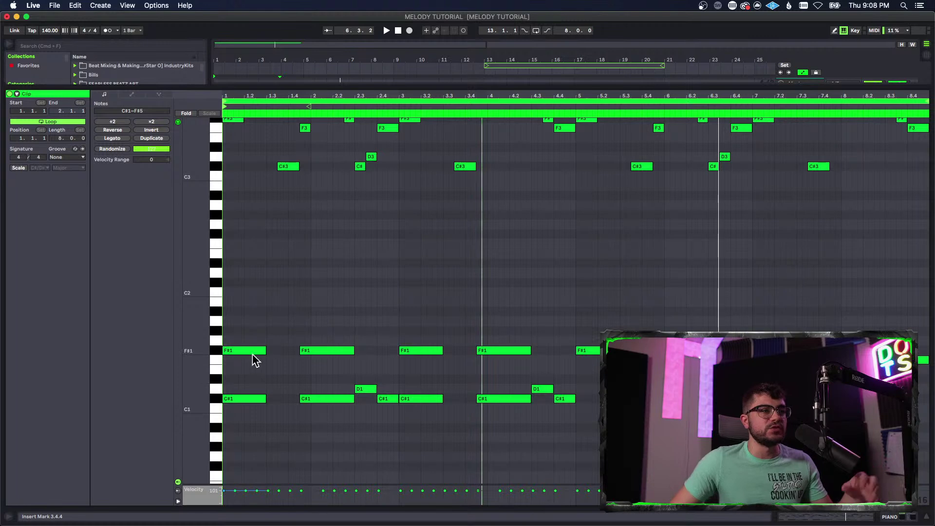
- Duplicate the three F#1 notes in bars 5–6 up to B1 and play back from bar 5
left_click_drag(254, 359, 254, 303)
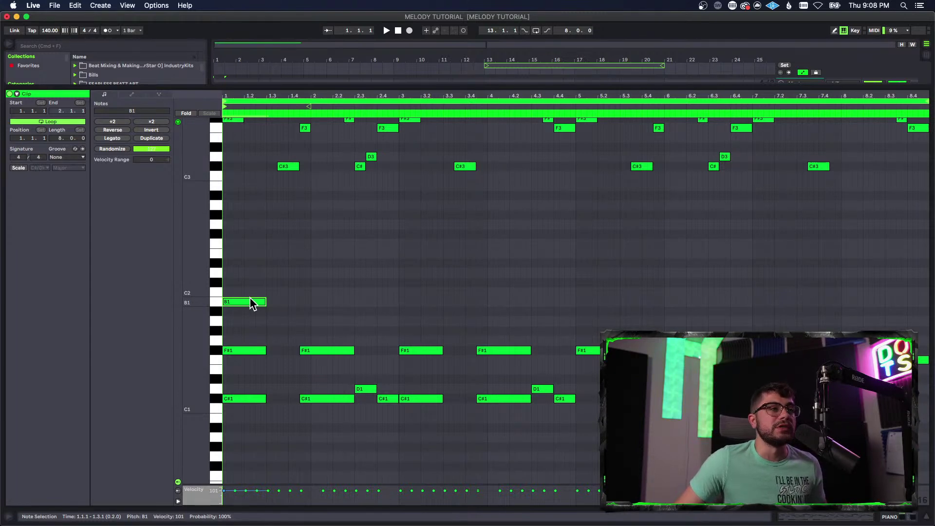
key("Delete")
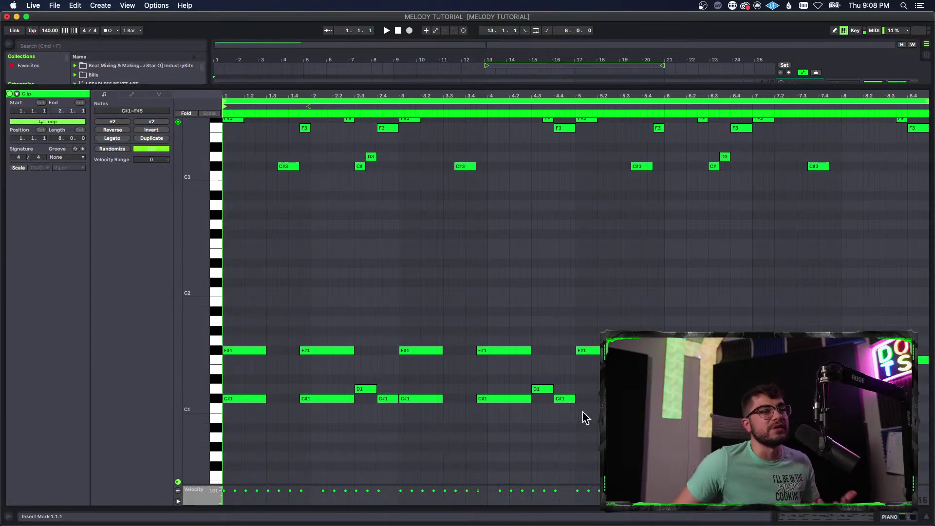
left_click_drag(579, 319, 736, 379)
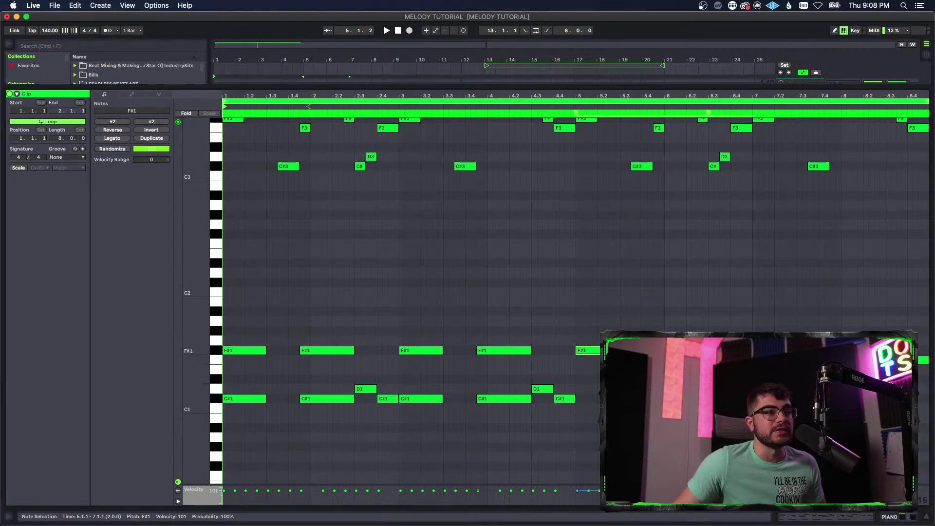
left_click_drag(604, 356, 606, 308)
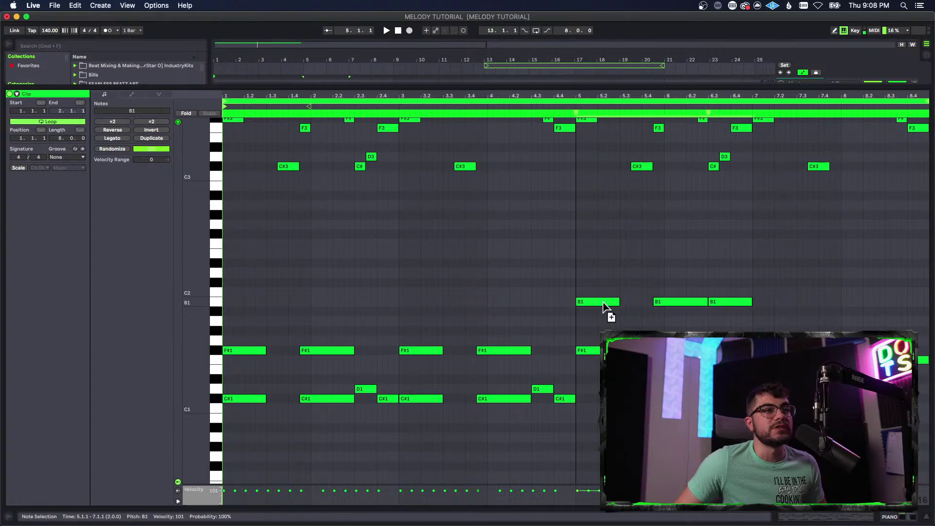
left_click(579, 326)
key("space")
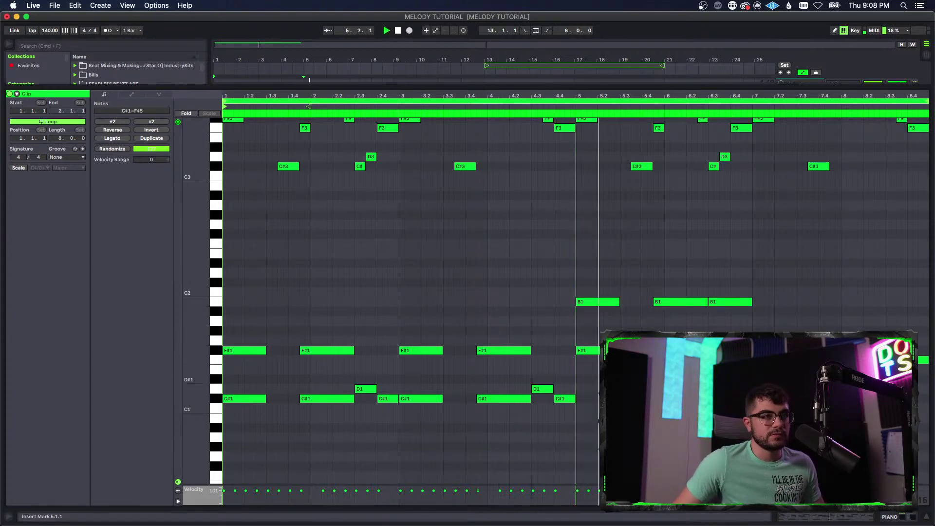
- Raise the three B1 harmony notes in bars 5–6 to C#2 and audition them
key("space")
scroll(575, 283, "up", 3)
left_click_drag(575, 284, 825, 351)
key("space")
key("space")
left_click_drag(594, 339, 592, 322)
key("space")
key("space")
key("space")
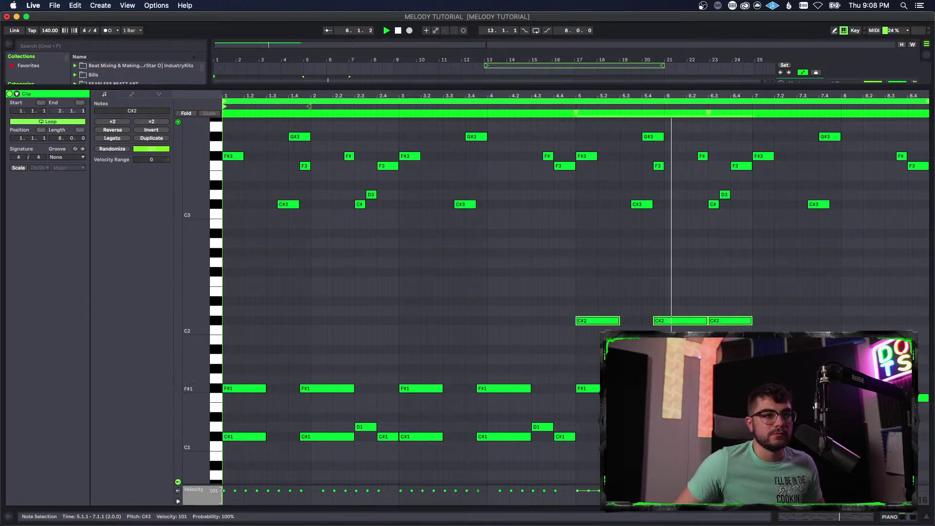
- Duplicate the two D1 notes in bars 7–8 up to F#1 and play back from bar 5
scroll(574, 244, "down", 3)
key("space")
left_click_drag(758, 374, 776, 345)
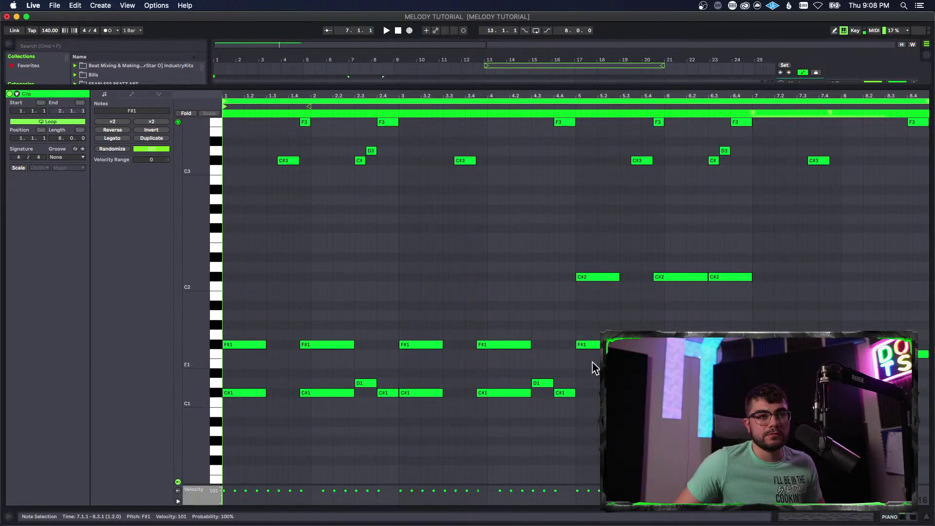
left_click(577, 361)
key("space")
scroll(604, 388, "down", 1)
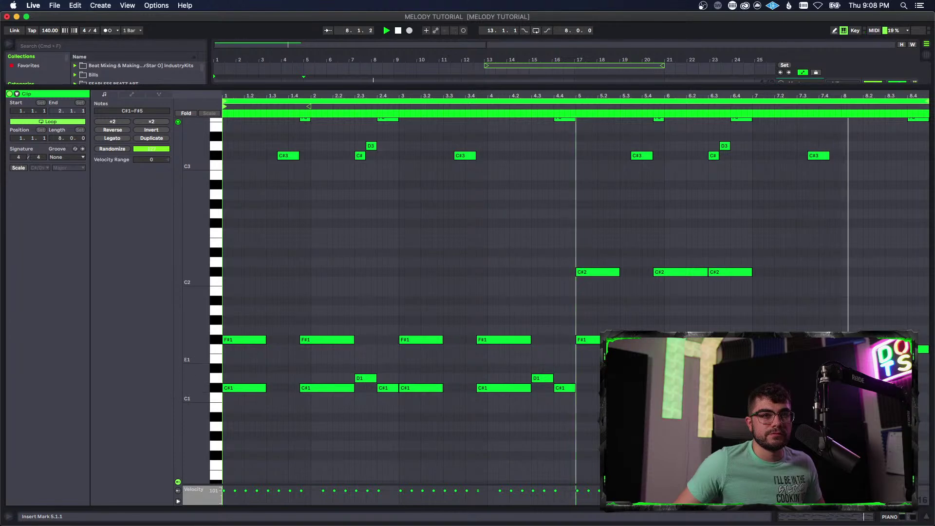
- Transpose the two F#1 harmony notes in bars 7–8 up to G#1 and audition from bar 7
key("space")
left_click_drag(772, 319, 860, 340)
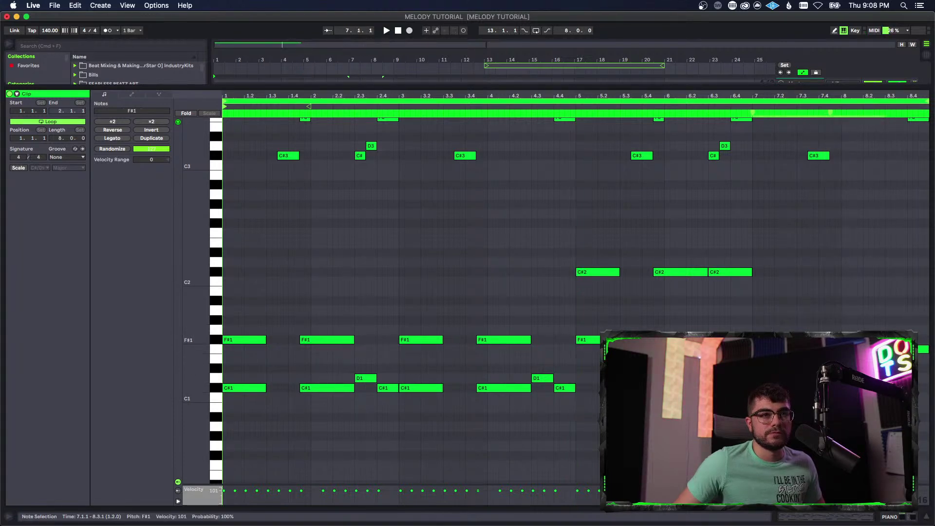
key("Up")
key("Up")
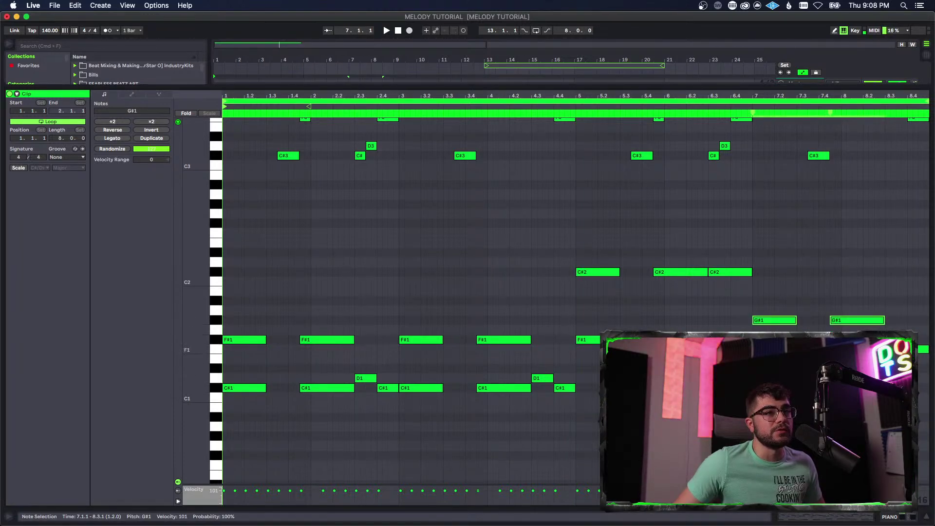
left_click(754, 295)
key("space")
key("space")
key("space")
- Move the two G#1 harmony notes in bars 7–8 up to A1 and play the clip from the start
left_click_drag(891, 323, 778, 317)
key("space")
key("space")
key("Home")
key("space")
left_click_drag(196, 271, 196, 462)
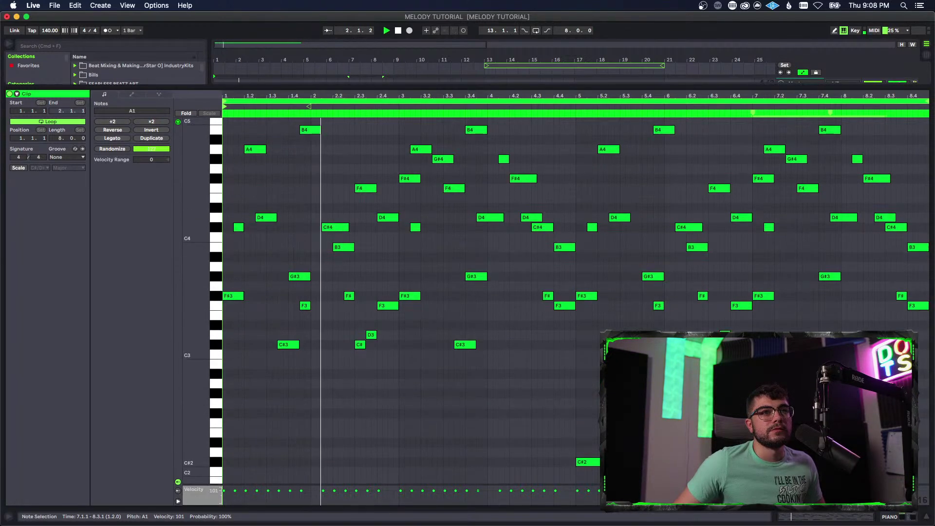
scroll(574, 312, "up", 2)
scroll(575, 311, "down", 10)
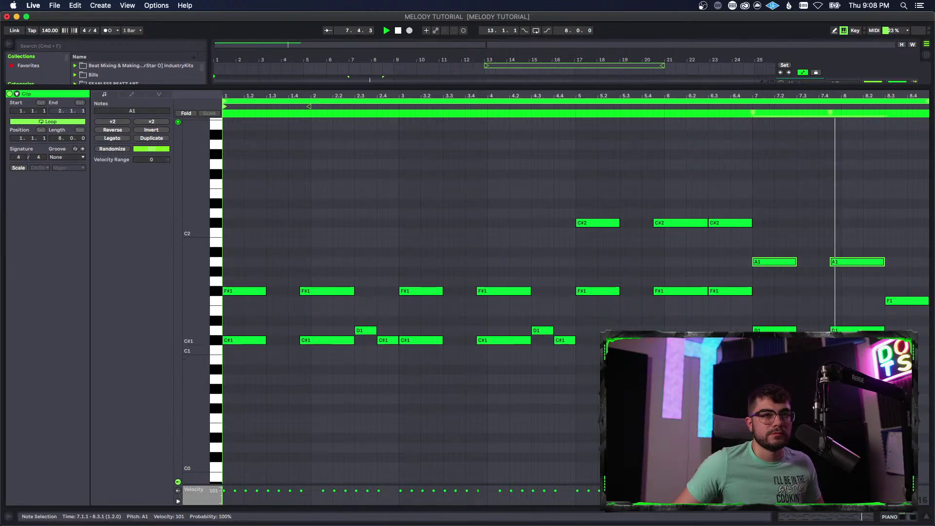
- Duplicate the final F1 note at 8.3 up to C#2 and play back from bar 7
scroll(883, 331, "up", 2)
left_click(905, 325)
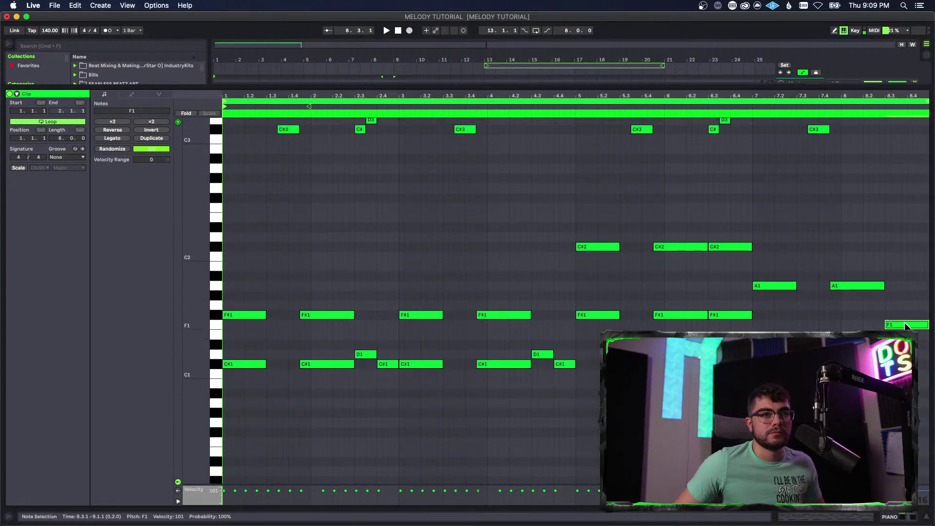
key("space")
scroll(905, 325, "up", 3)
left_click_drag(905, 325, 898, 287)
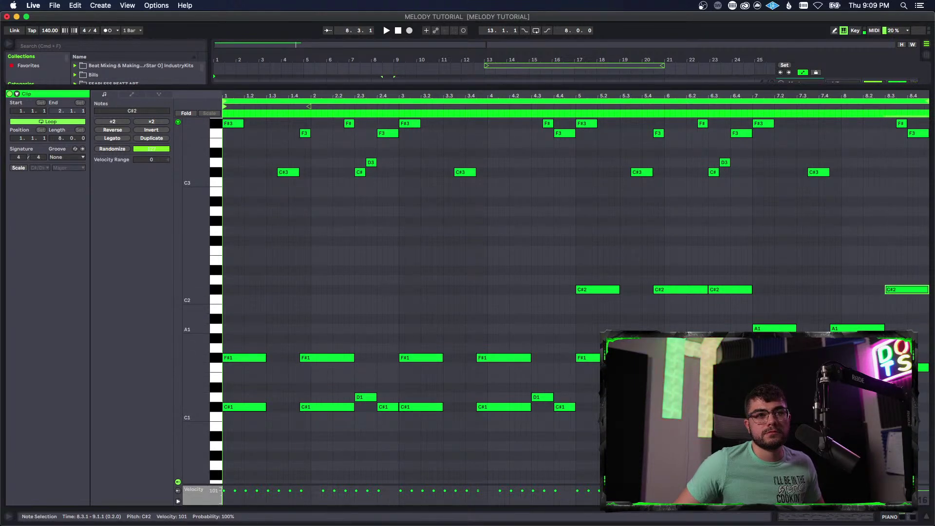
left_click(753, 272)
key("space")
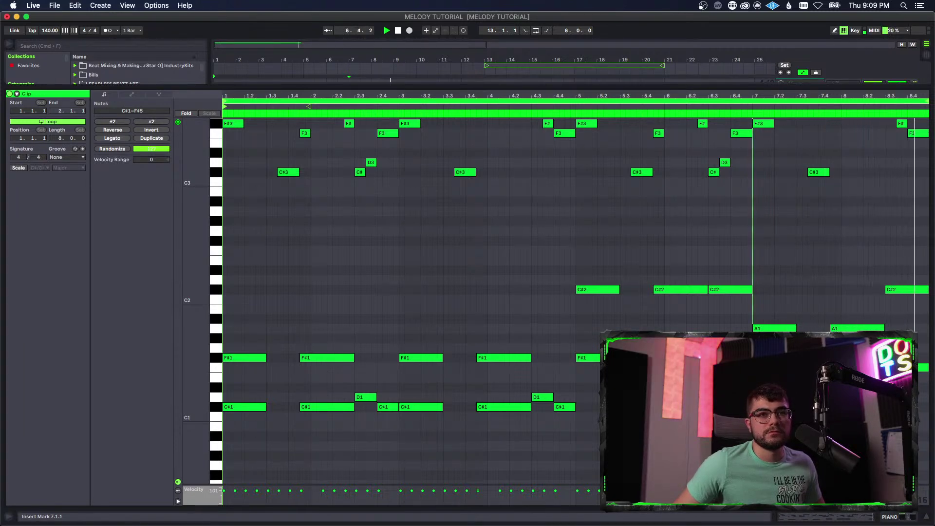
- Compare the closing chord at 8.3 with the F#1–C#2 chord in bars 5–6, listening to each passage
left_click(658, 234)
left_click(714, 234)
left_click(907, 368)
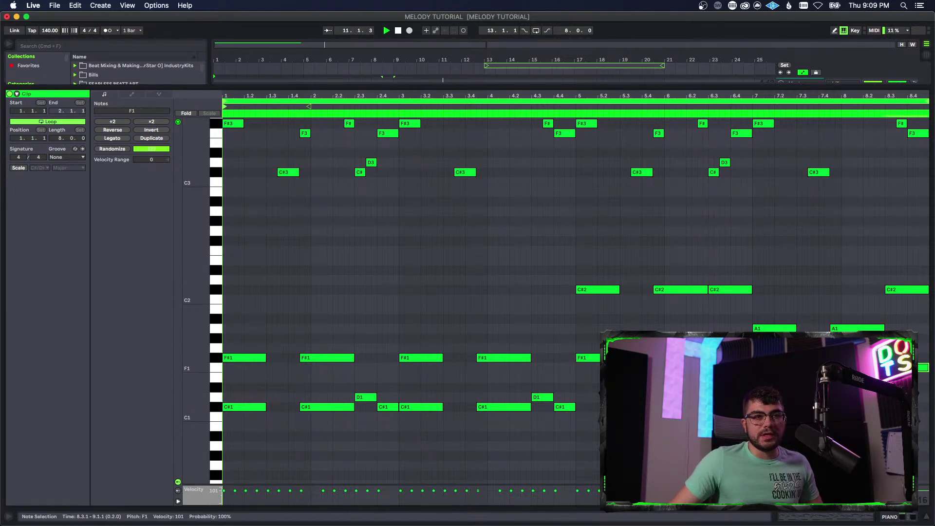
left_click_drag(907, 259, 925, 430)
left_click_drag(724, 265, 736, 363)
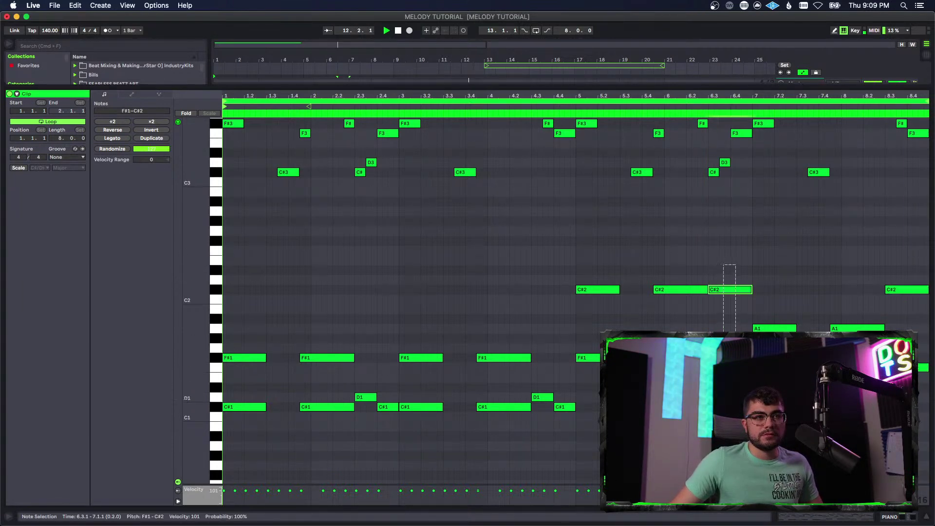
left_click(577, 332)
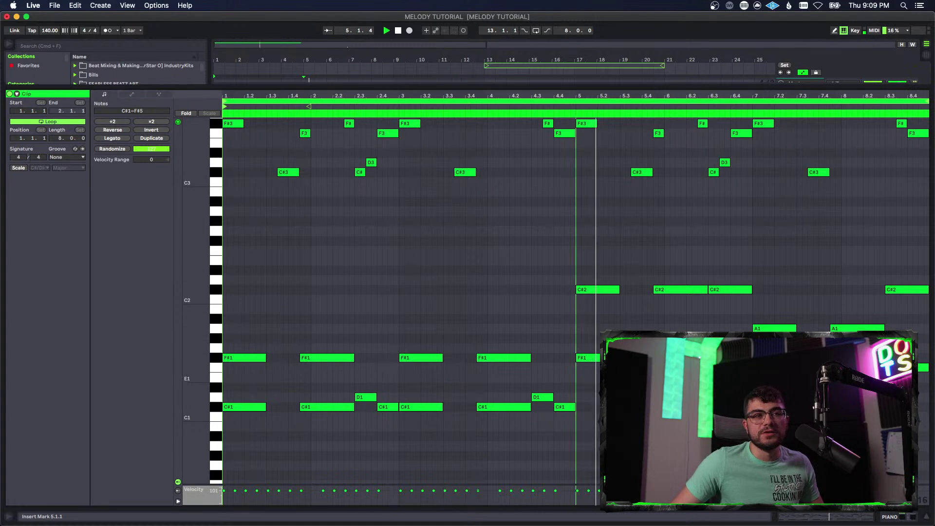
left_click(886, 311)
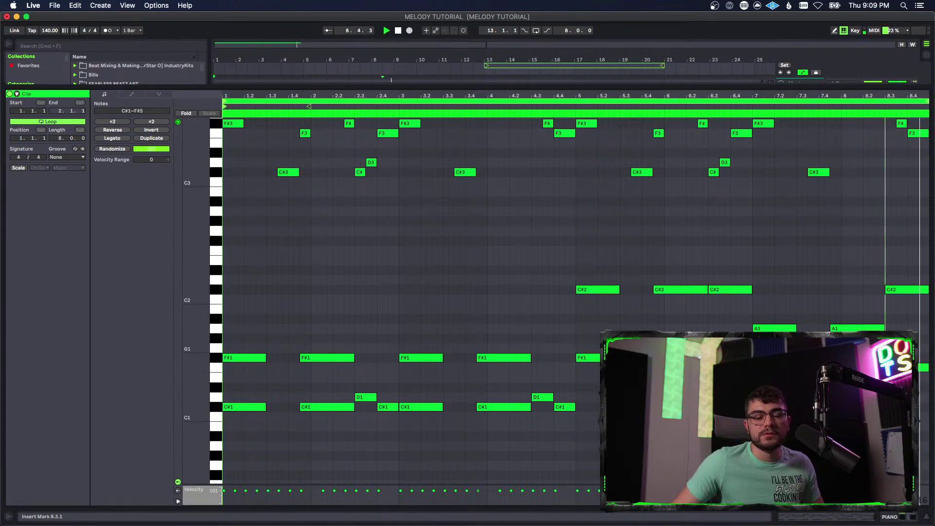
- Try D#2 as the closing chord's upper note, settle the chord at 8.3 on F#1 and C#2, and play the clip
left_click_drag(900, 291, 911, 274)
left_click(884, 281)
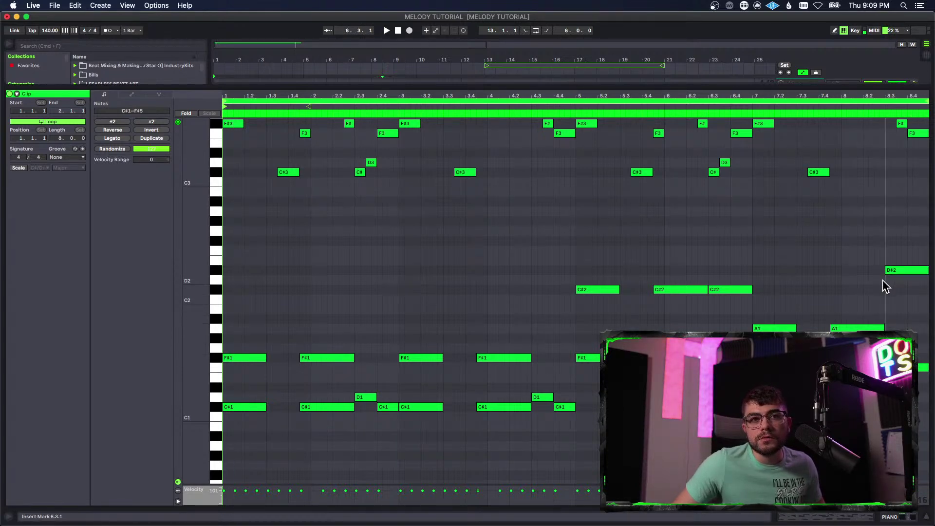
left_click(901, 270)
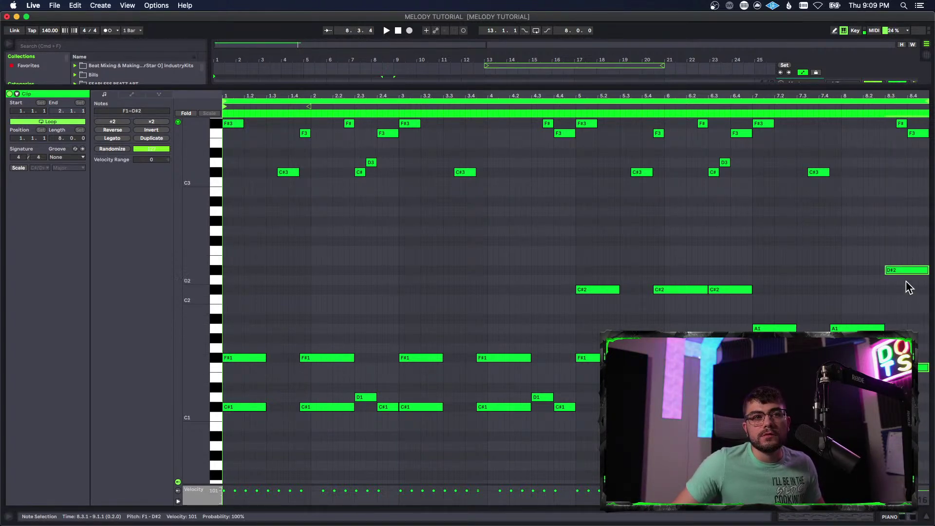
left_click_drag(891, 274, 890, 305)
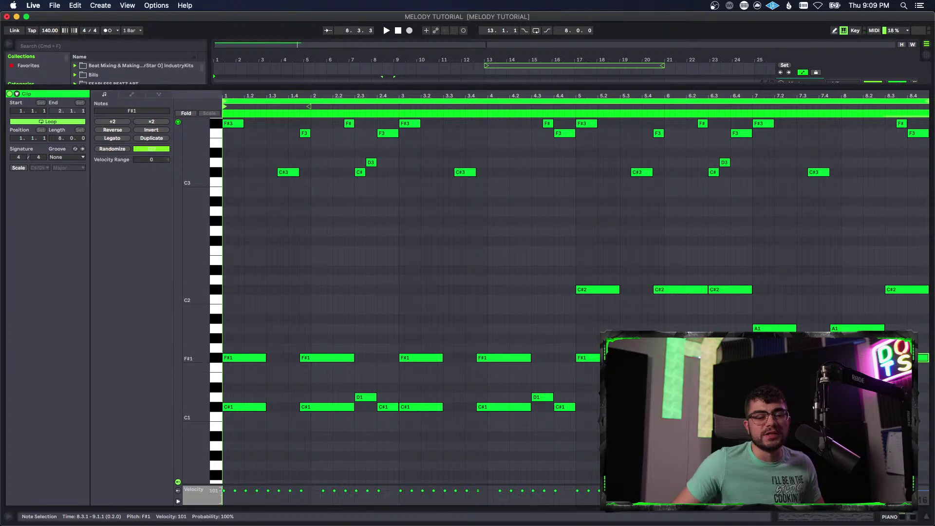
key("space")
scroll(414, 317, "down", 4)
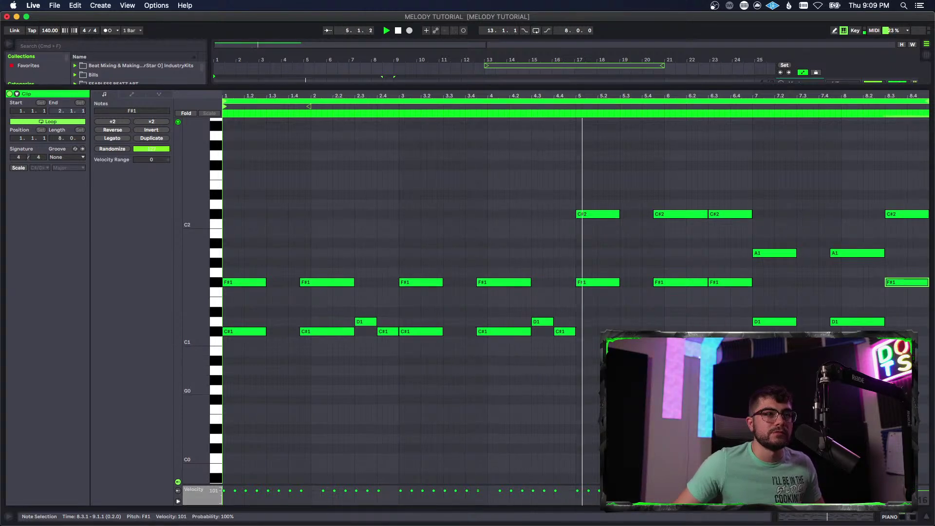
scroll(570, 382, "up", 5)
scroll(412, 292, "up", 2)
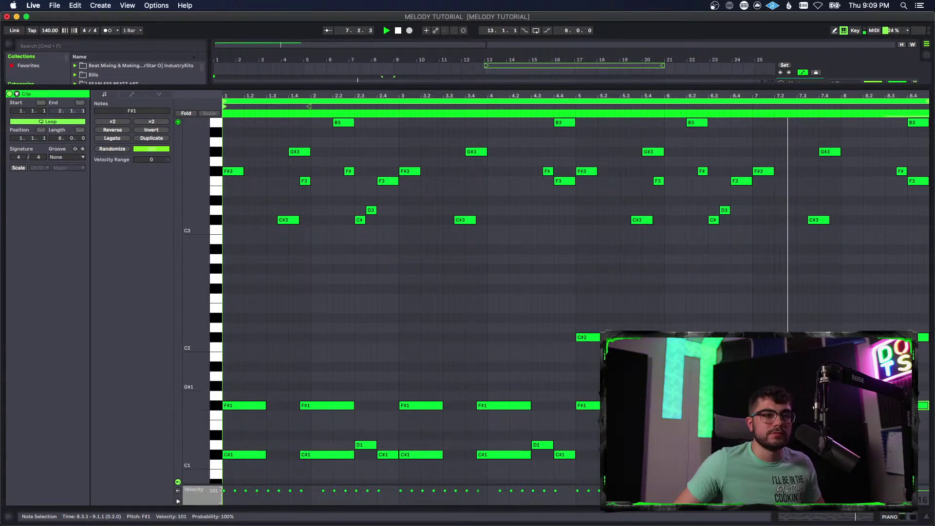
scroll(570, 292, "down", 1)
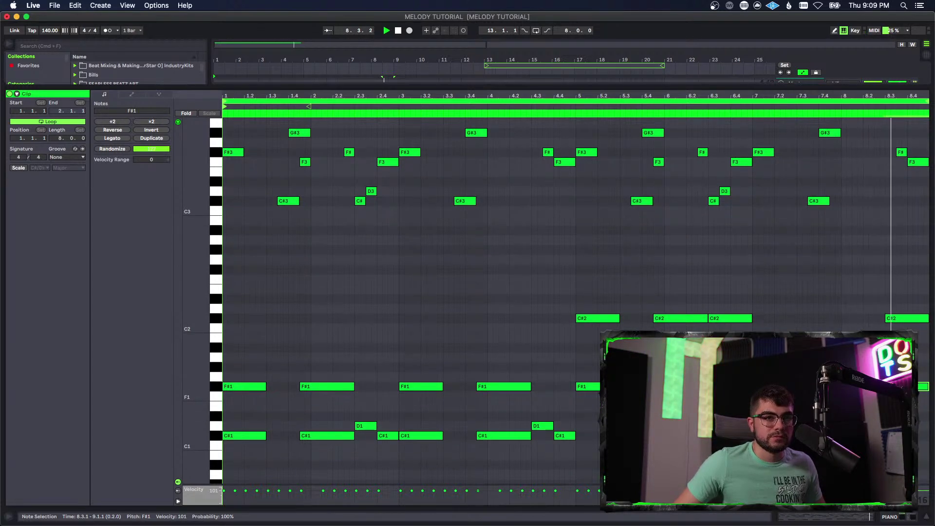
- Transpose both notes of the closing chord at 8.3 up two semitones to G#1 and D#2 and play from bar 7
left_click(922, 319, "shift")
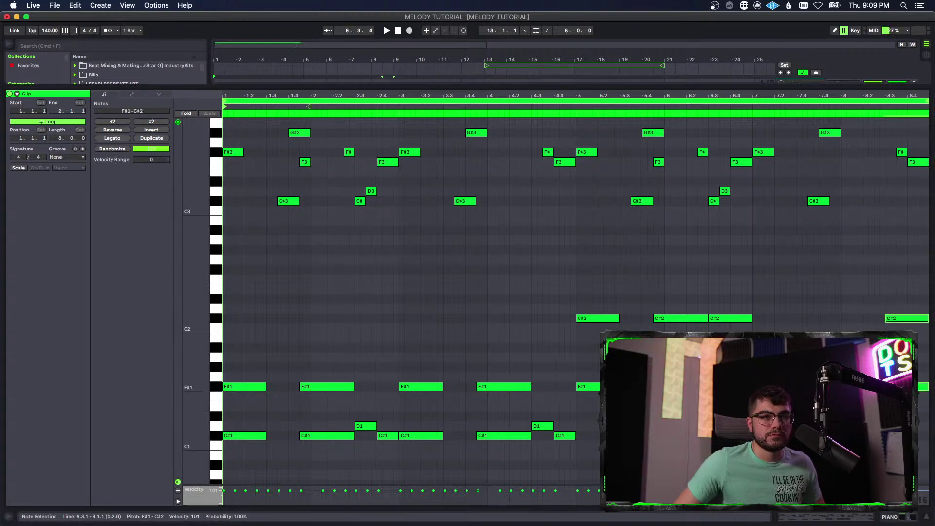
key("Up")
key("Up")
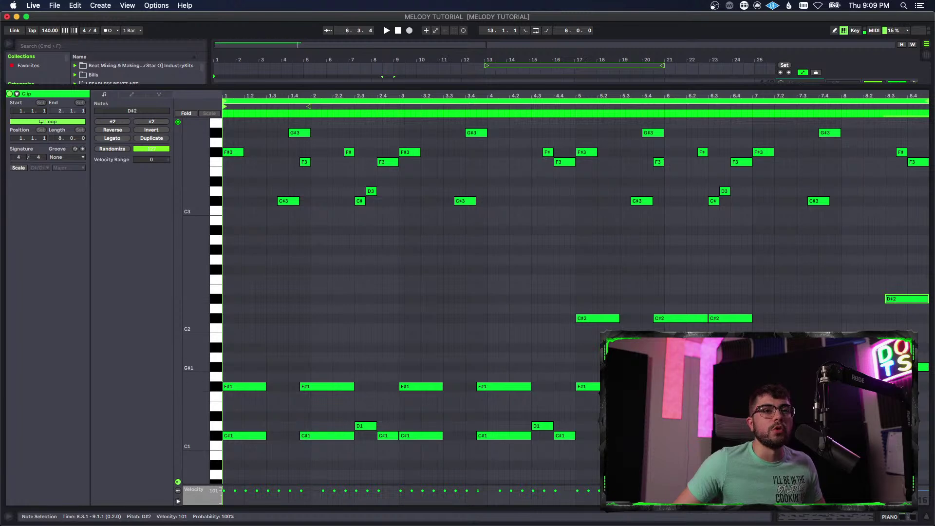
left_click(883, 311)
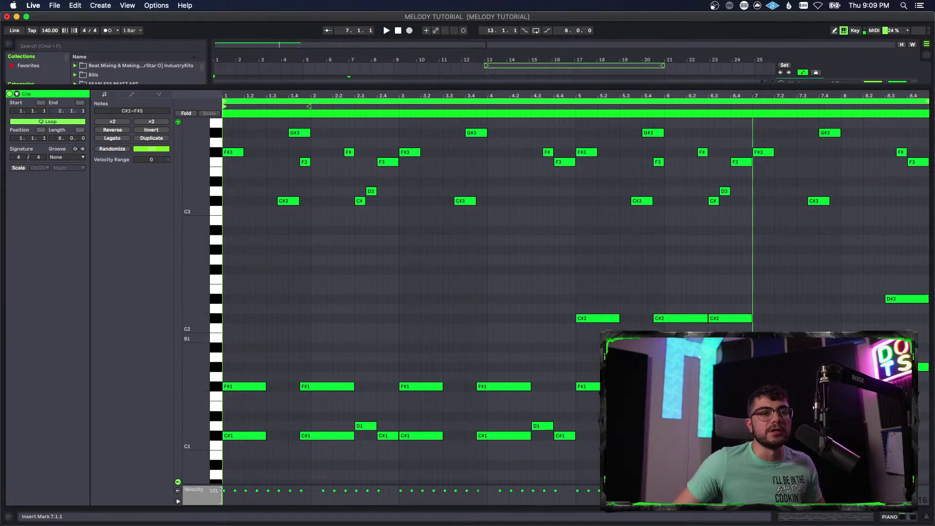
key("space")
scroll(556, 319, "down", 1)
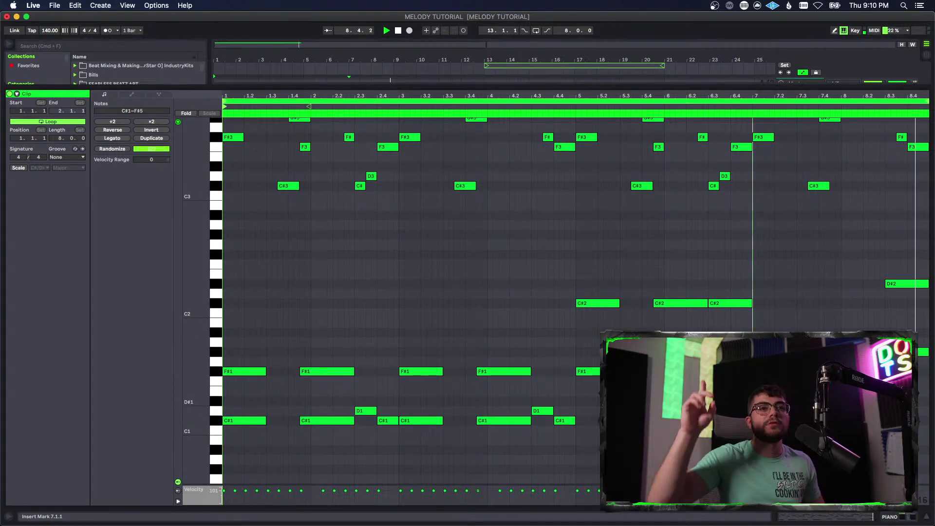
- Try F#2 and E2 as the closing chord's upper note, then settle the chord at 8.3 on F#1 and C#2
key("space")
left_click(923, 352)
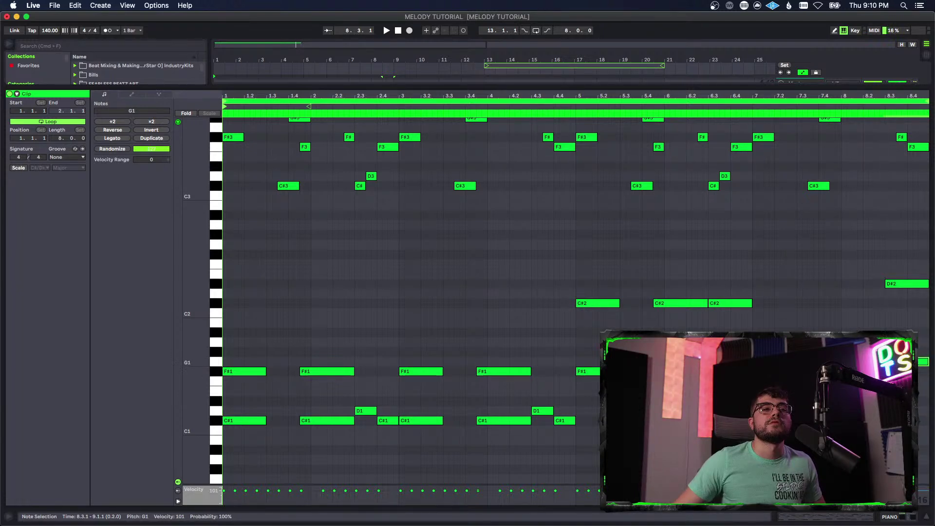
scroll(557, 292, "up", 2)
left_click(902, 384)
left_click_drag(902, 394, 902, 384)
left_click_drag(899, 314, 897, 295)
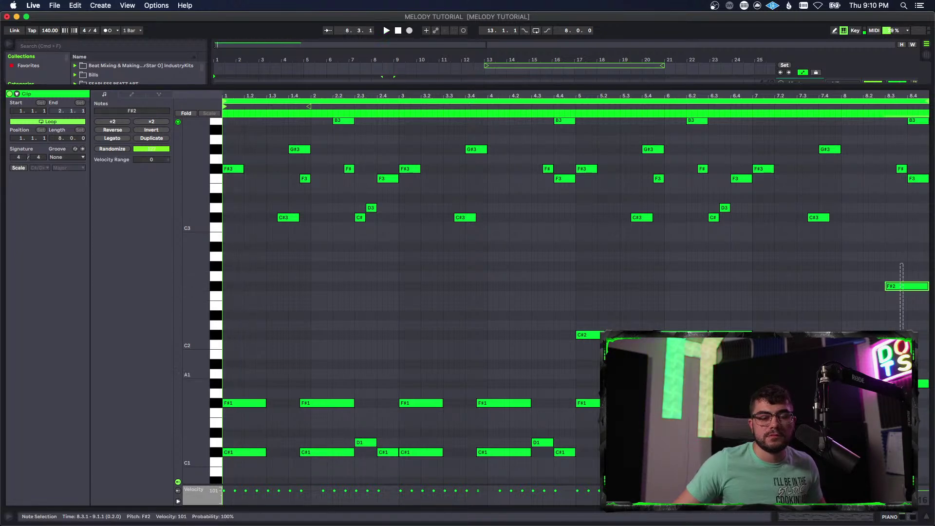
key("Down")
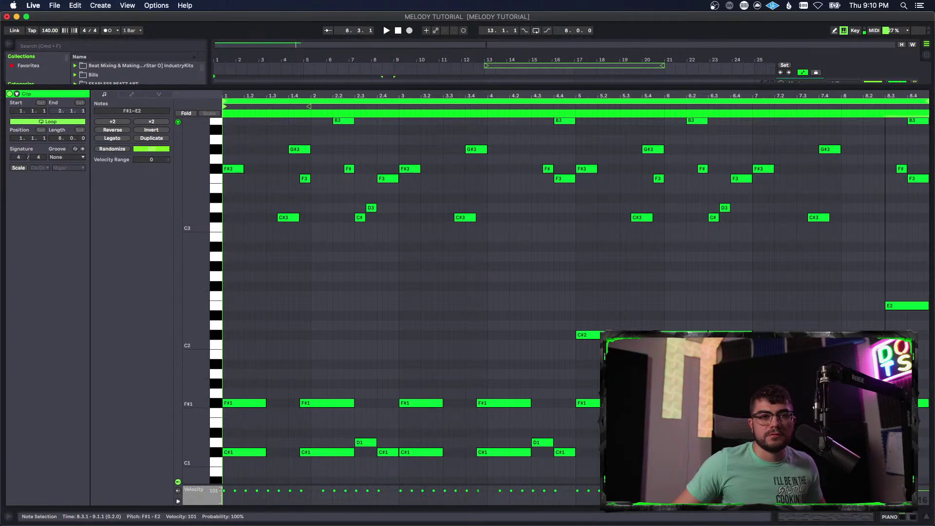
left_click_drag(897, 297, 896, 336)
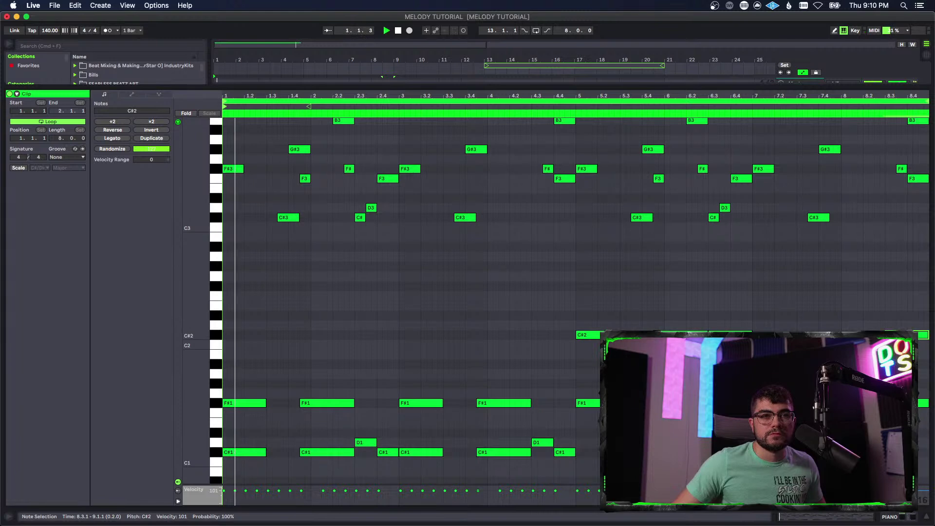
- Play the clip, then replay it from 6.4.4 to hear the closing F#1–C#2 chord against the melody
left_click(886, 355)
key("space")
key("space")
key("space")
key("space")
key("space")
key("space")
key("space")
left_click(747, 253)
key("space")
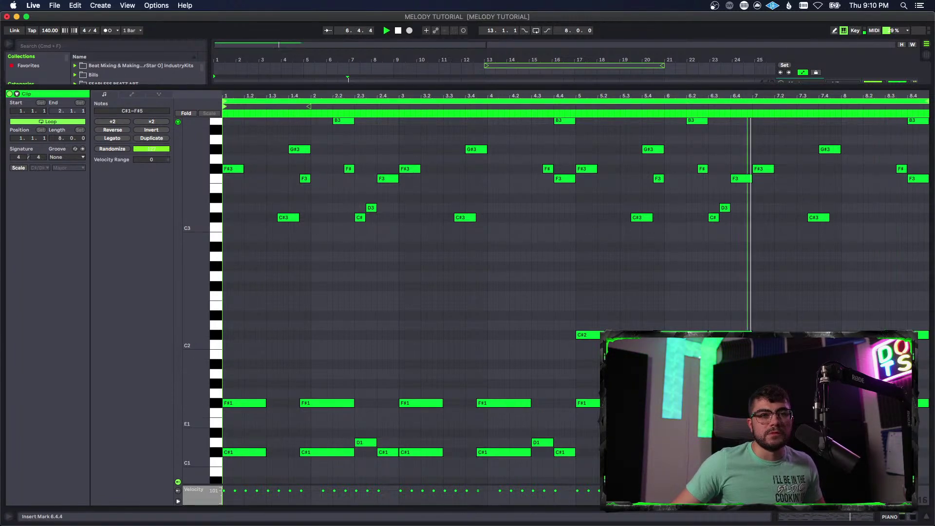
scroll(557, 293, "down", 2)
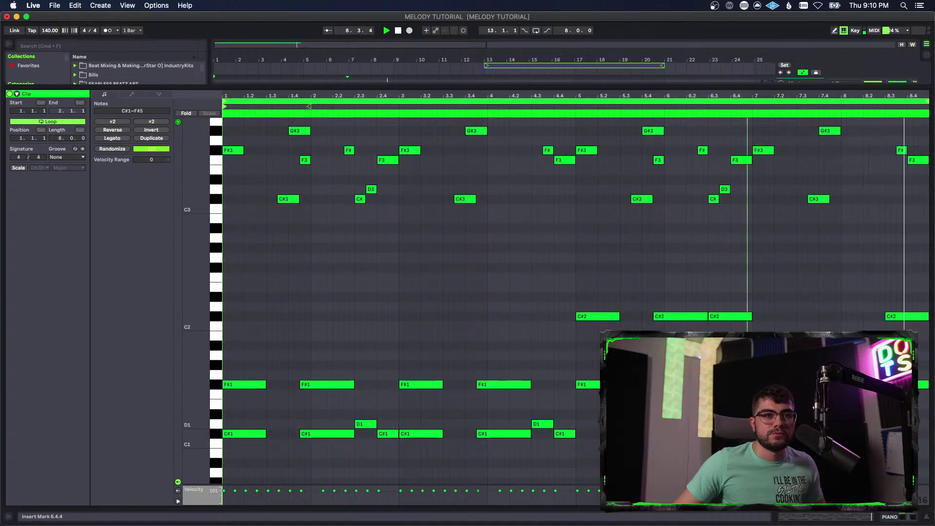
key("space")
- Double the closing chord's C#2 at 8.3 one octave higher with a C#3 of the same length
left_click(915, 317)
key("shift+Up")
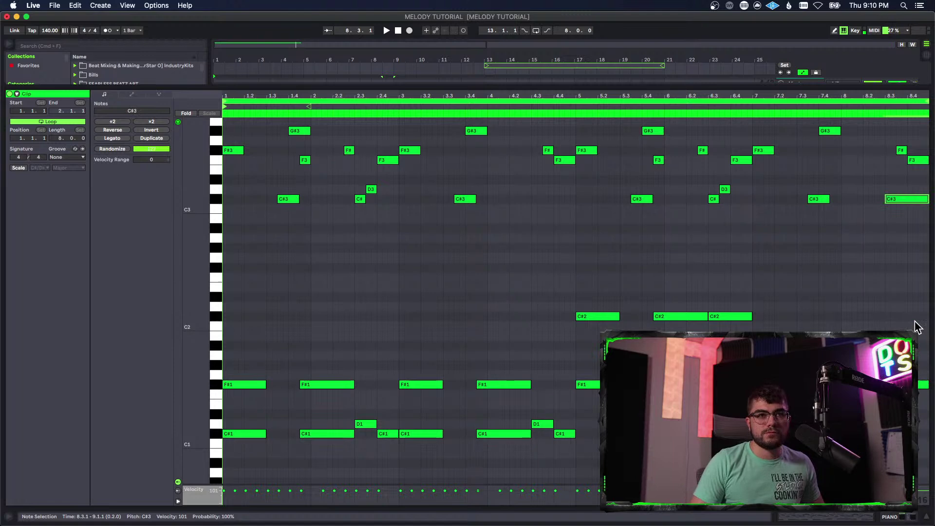
left_click_drag(905, 208, 906, 321)
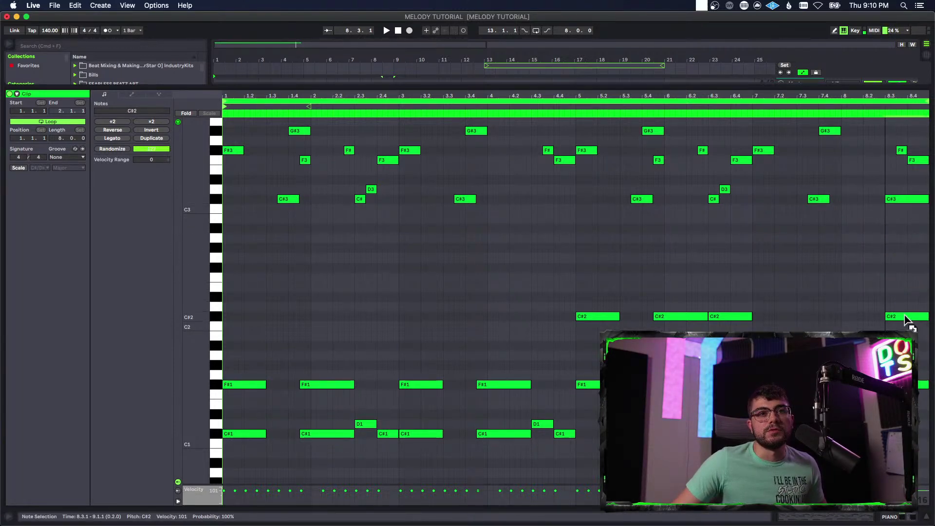
left_click(885, 219)
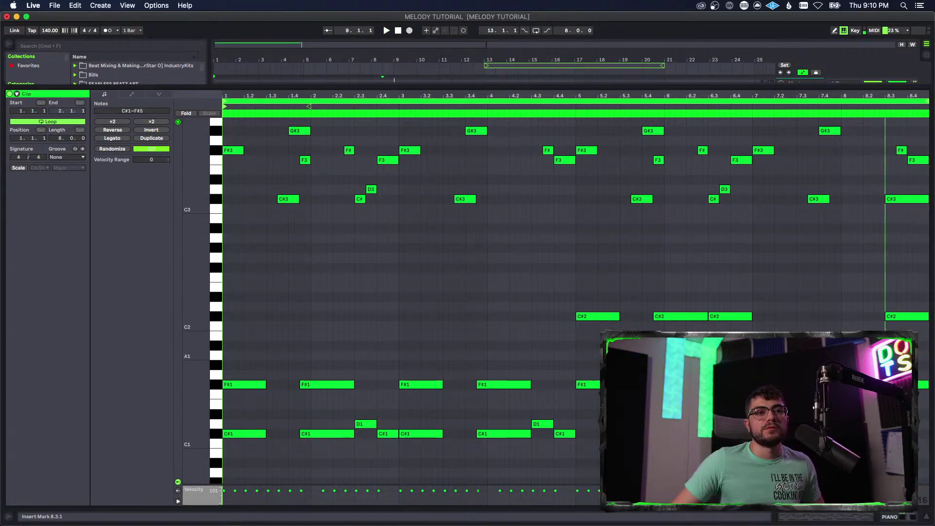
- Try duplicating the harmony notes before 8.3 one octave up, as F#2, C#3 and A2, and play the clip
scroll(828, 363, "up", 2)
scroll(829, 364, "down", 3)
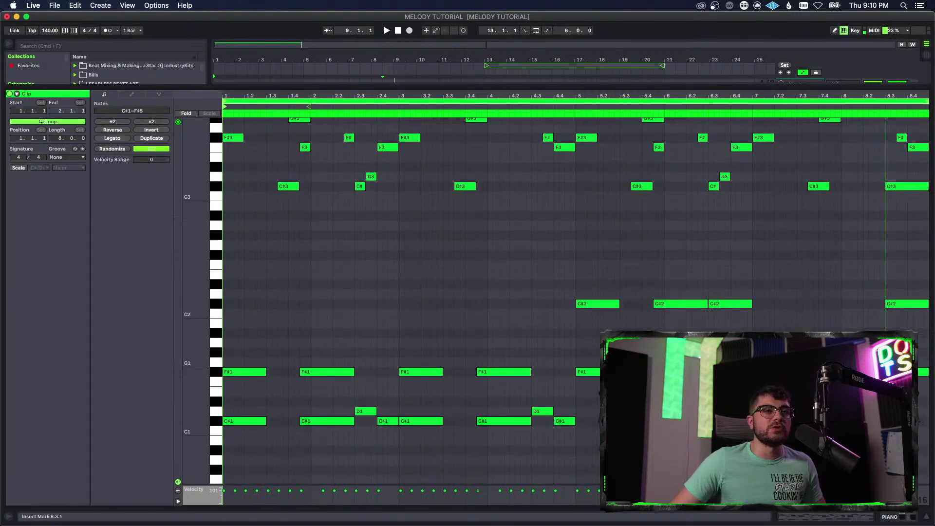
left_click_drag(577, 290, 874, 346)
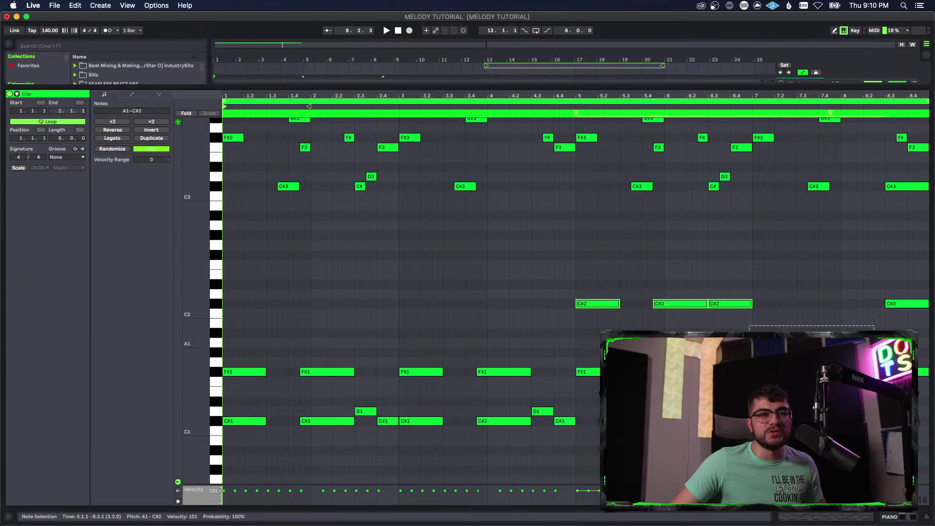
left_click_drag(515, 380, 232, 340)
left_click_drag(254, 371, 253, 265)
scroll(344, 317, "up", 4)
key("space")
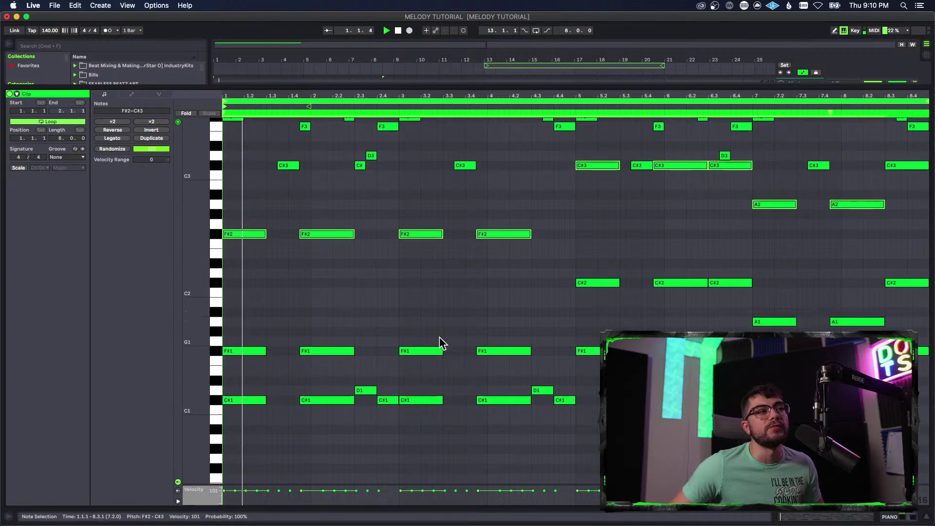
scroll(463, 363, "down", 4)
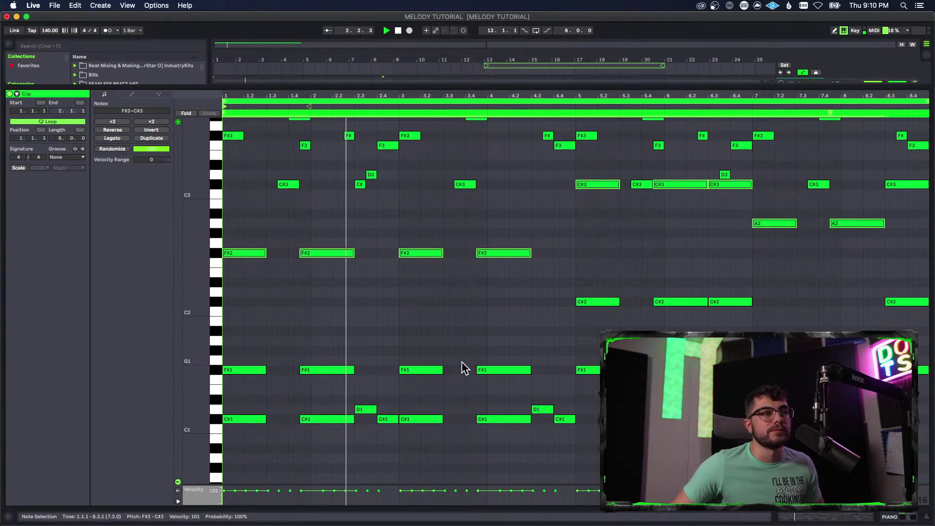
scroll(503, 379, "up", 5)
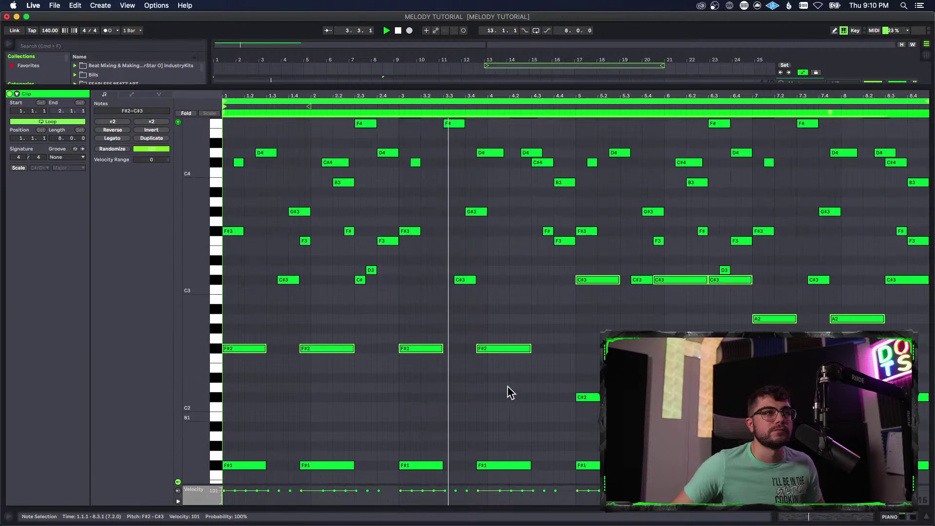
scroll(510, 389, "down", 4)
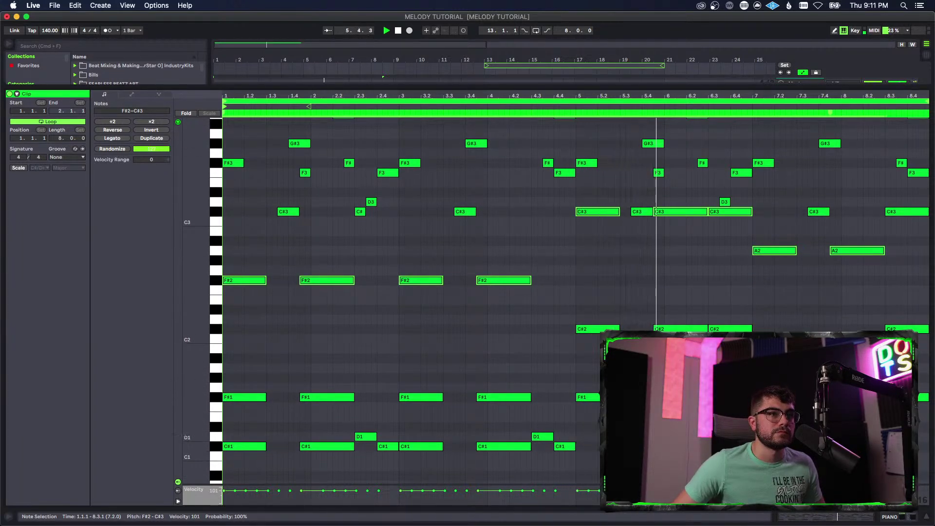
scroll(409, 292, "up", 2)
left_click(720, 437)
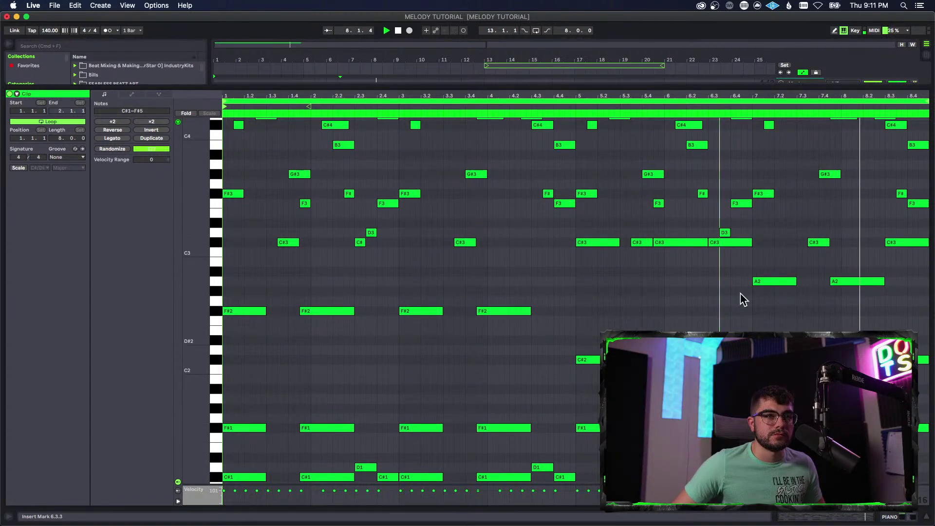
- Undo the octave duplicates of the harmony notes
left_click(709, 248)
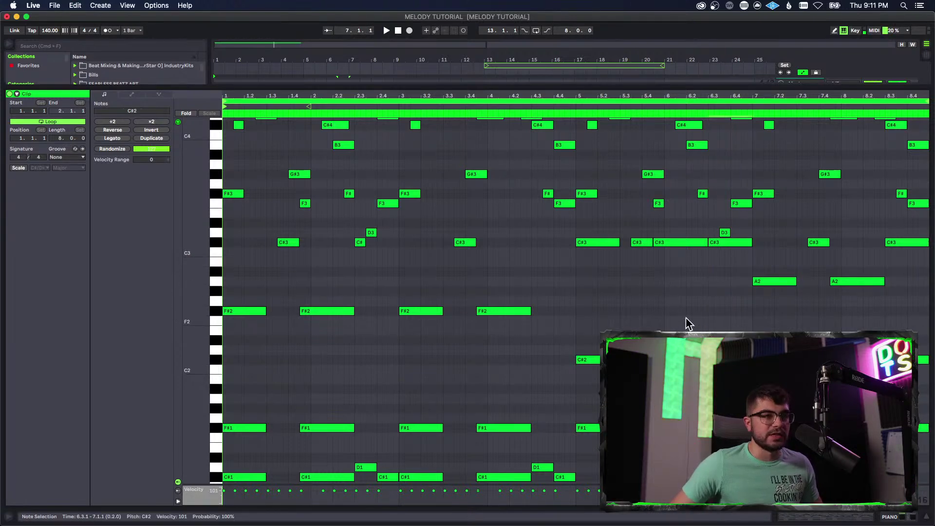
key("super+z")
scroll(522, 348, "down", 3)
- Play the clip from the start, listening to the C#1 and F#1 bass chords of bars 1–4 against the melody
key("space")
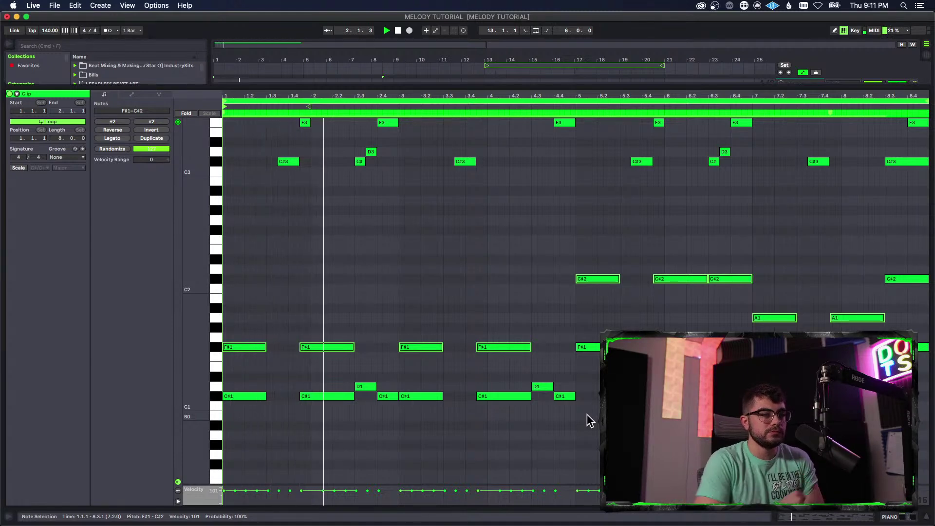
left_click(217, 348)
key("space")
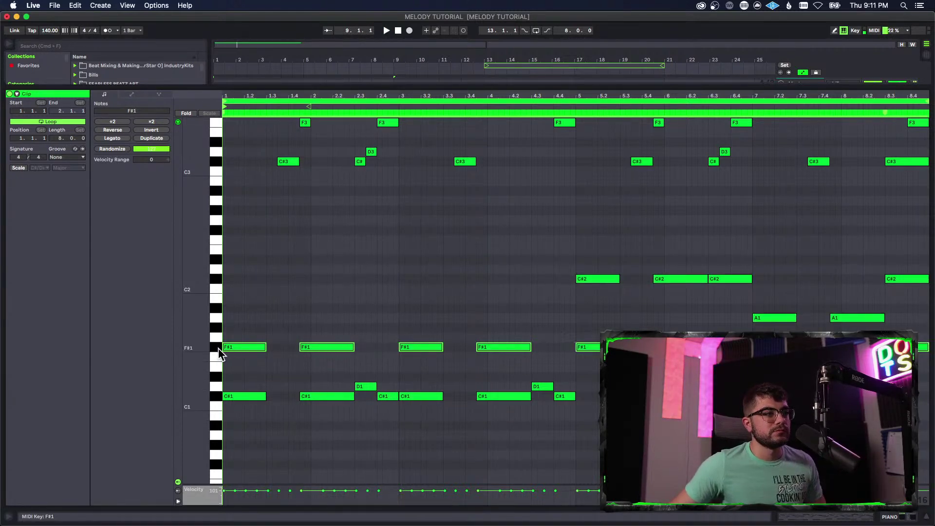
left_click(215, 422)
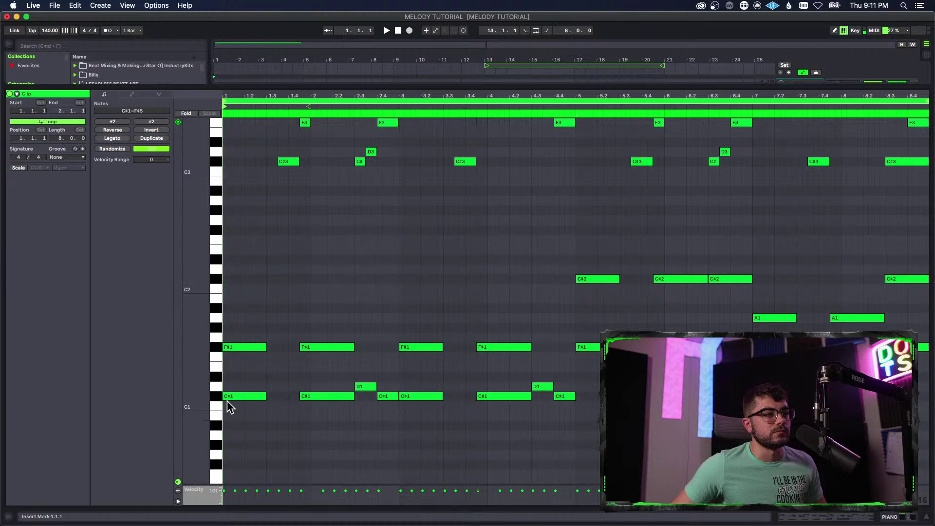
left_click_drag(228, 317, 492, 440)
key("space")
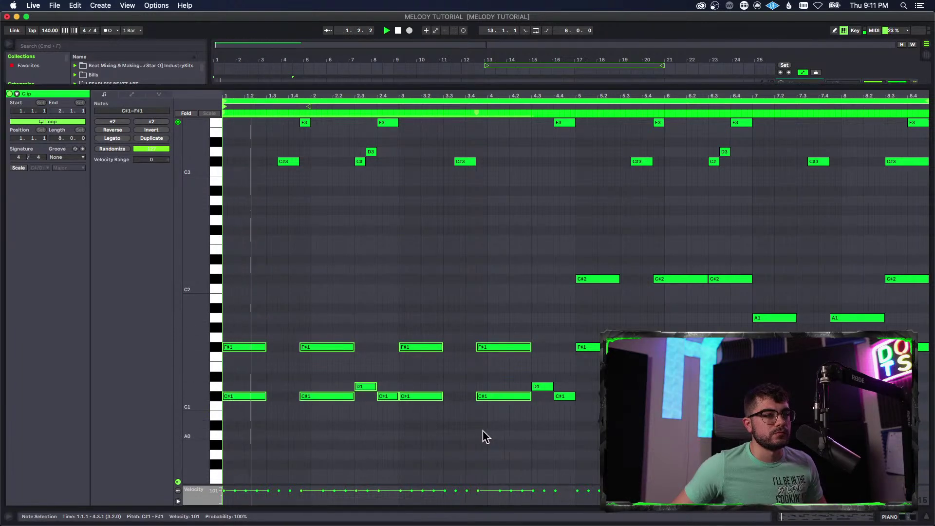
scroll(480, 437, "down", 1)
scroll(476, 446, "up", 6)
scroll(475, 449, "down", 6)
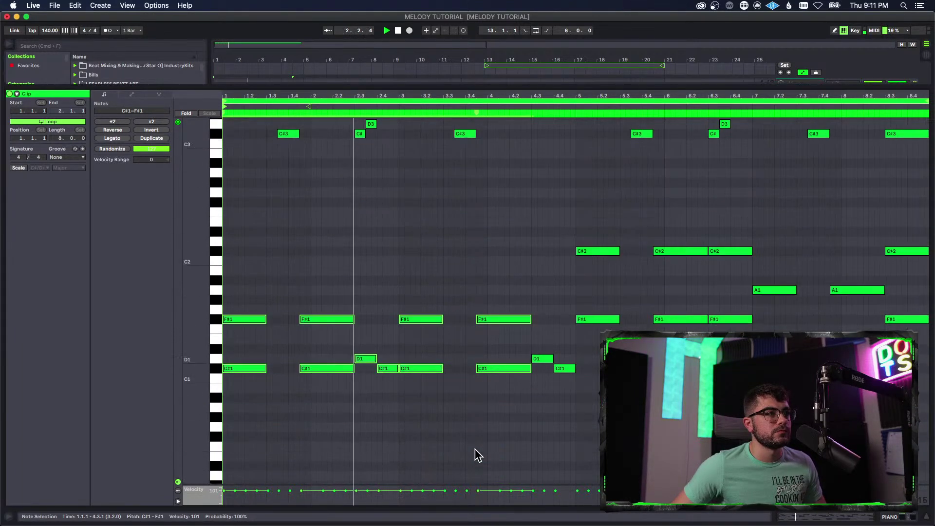
scroll(476, 448, "up", 2)
left_click(471, 443)
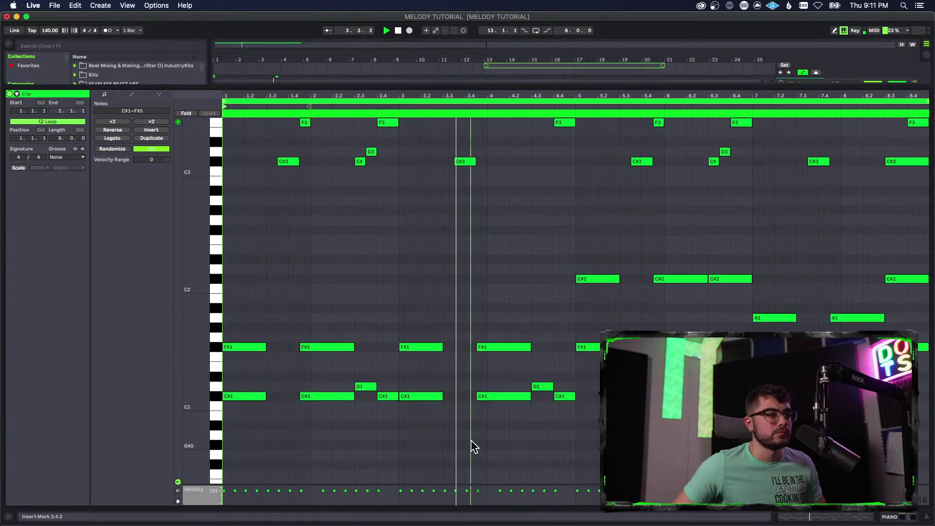
scroll(472, 446, "up", 2)
scroll(473, 446, "up", 2)
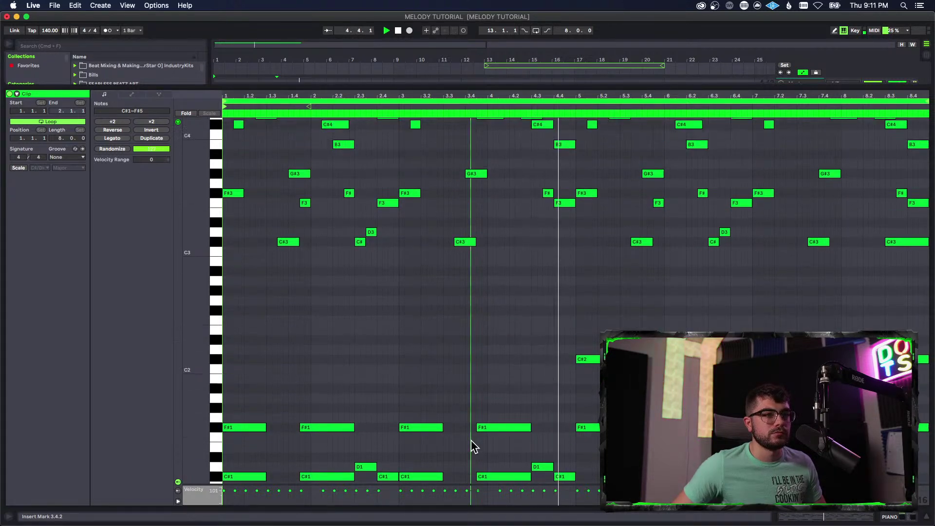
scroll(472, 424, "down", 3)
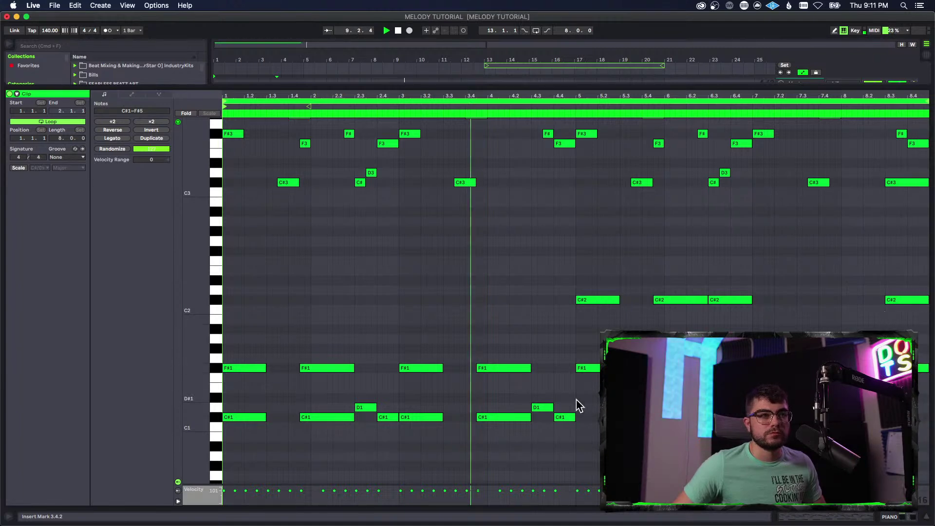
- Add an F2 note from 8.4 to the clip's end above the closing chord's C#2 and play the clip
left_click(923, 369)
double_click(911, 349)
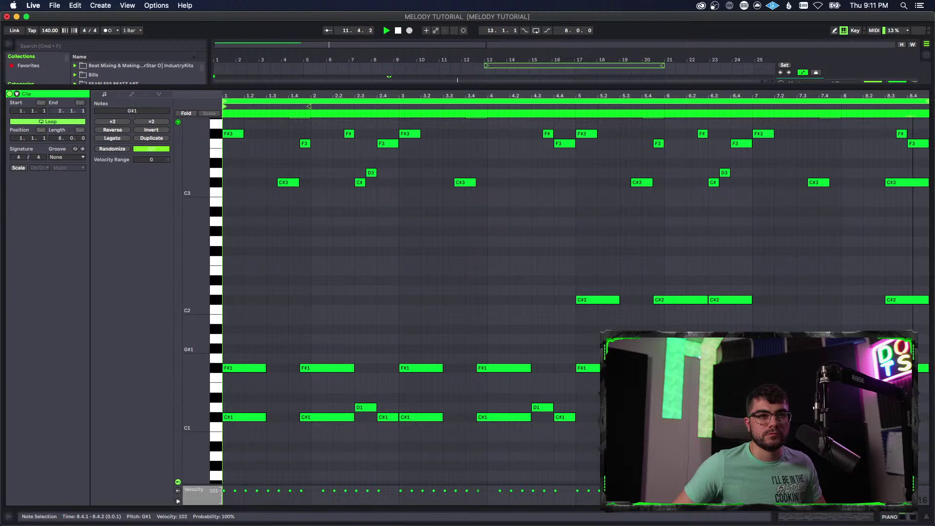
left_click_drag(925, 351, 920, 268)
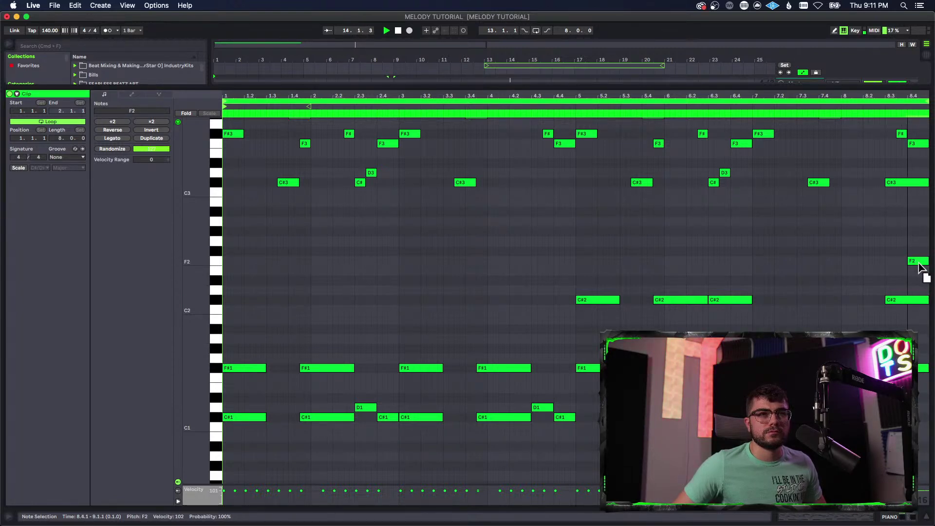
left_click(885, 270)
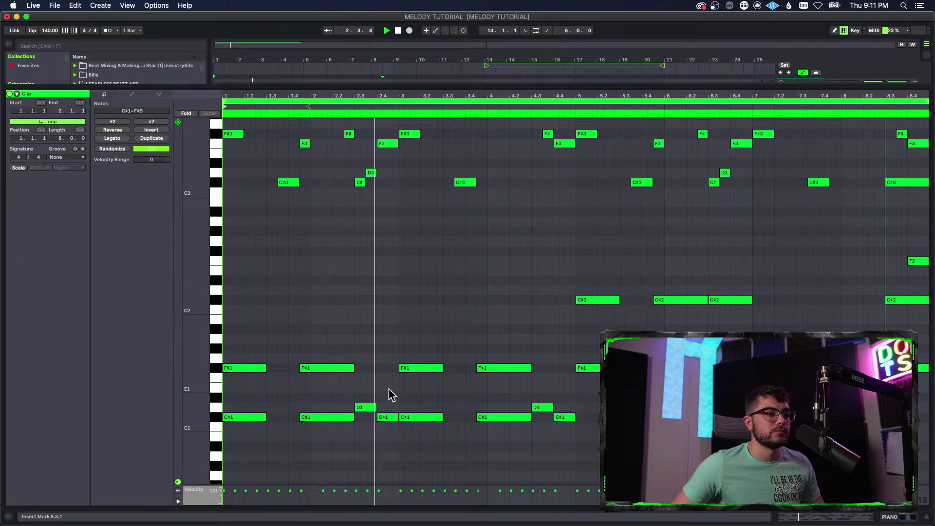
scroll(491, 413, "up", 6)
scroll(492, 413, "down", 6)
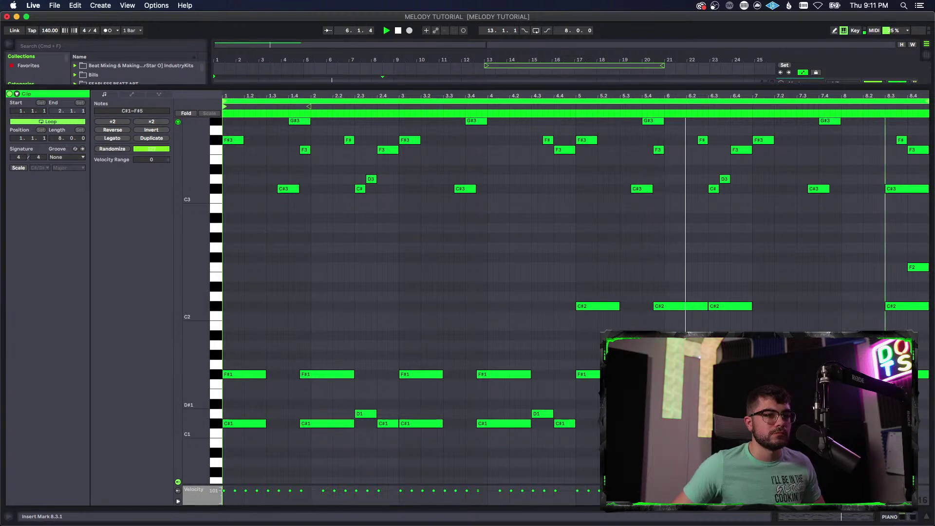
- Extend the F#1–C#2 chord starting at 5.4.3 to the end of bar 6 and play from bar 5
key("space")
left_click_drag(694, 285, 699, 395)
left_click_drag(707, 306, 752, 306)
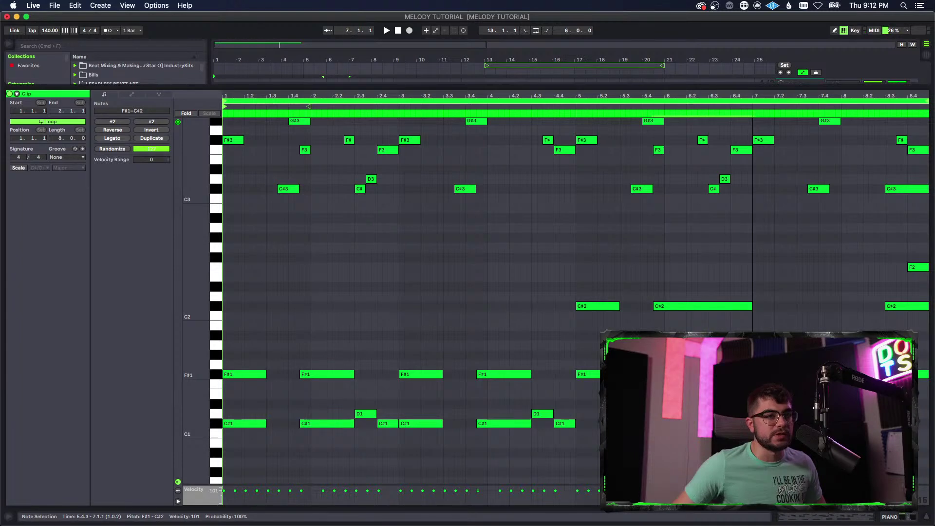
left_click(578, 387)
key("space")
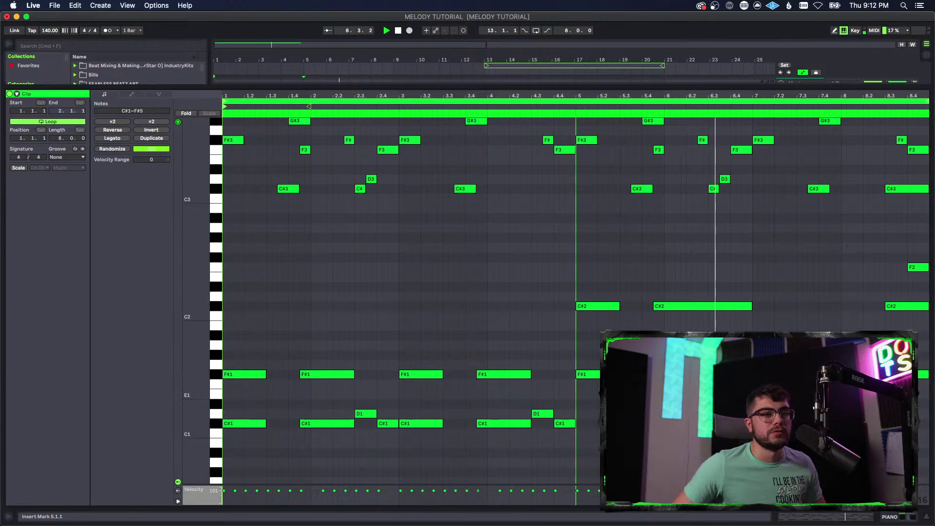
- Add a bass note from 6.3 to the end of bar 6, set it to F1, and play from 5.4.3
left_click(714, 229)
left_click_drag(713, 365, 742, 364)
key("Down")
key("Down")
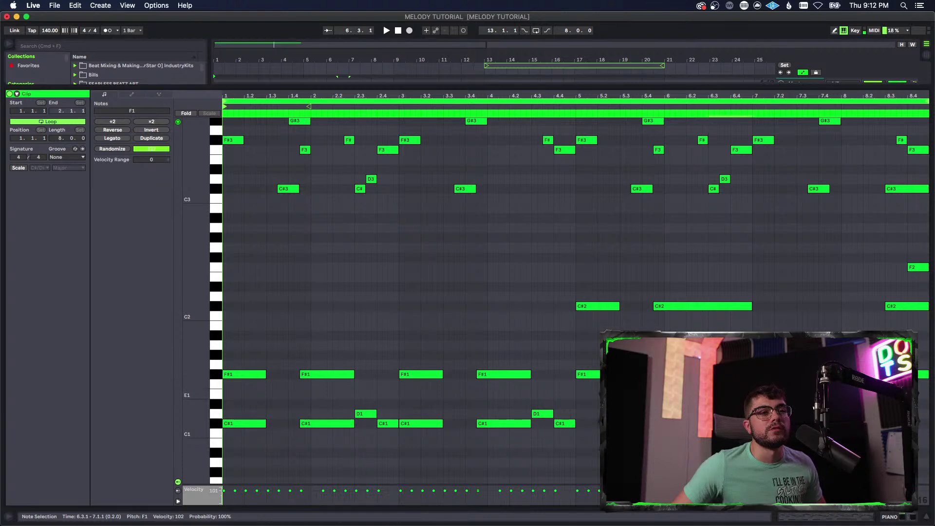
left_click(654, 414)
key("space")
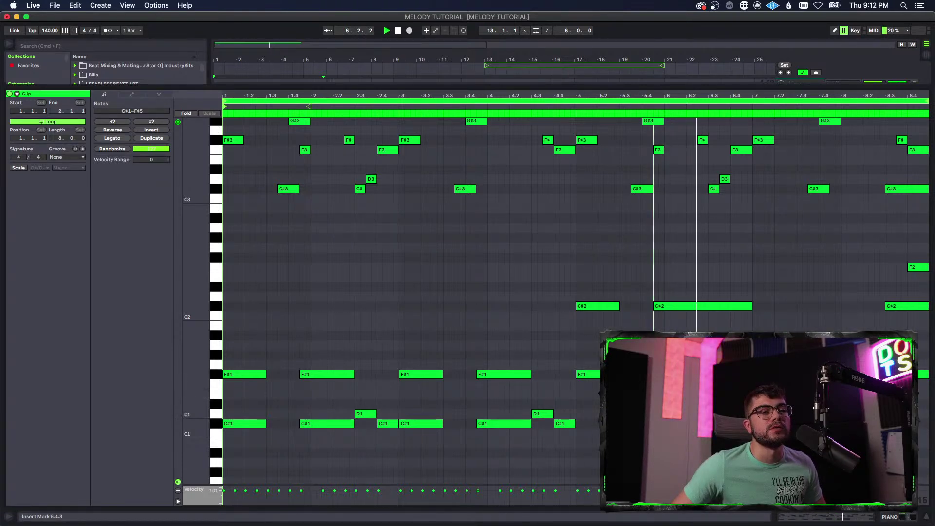
- Lower the bass note at 6.3 to E1 and play from 5.4.3
left_click(730, 384)
key("Down")
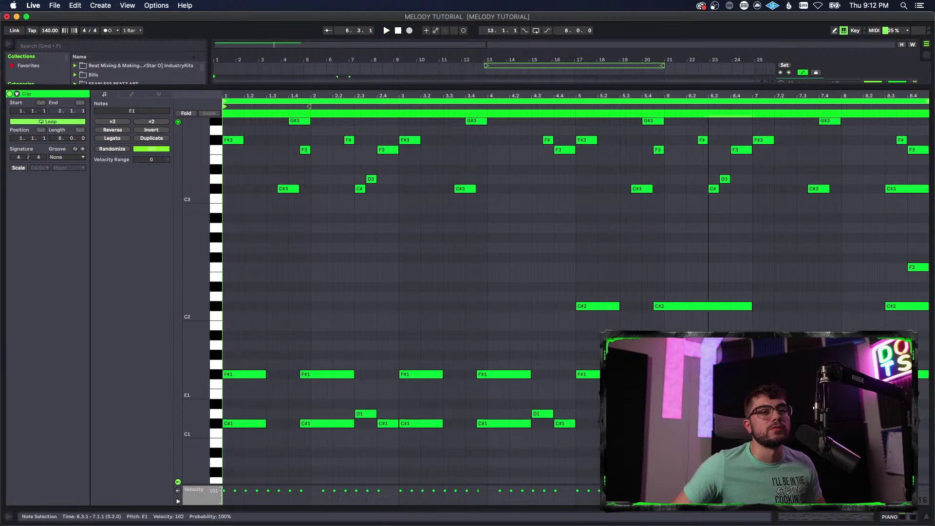
left_click(654, 385)
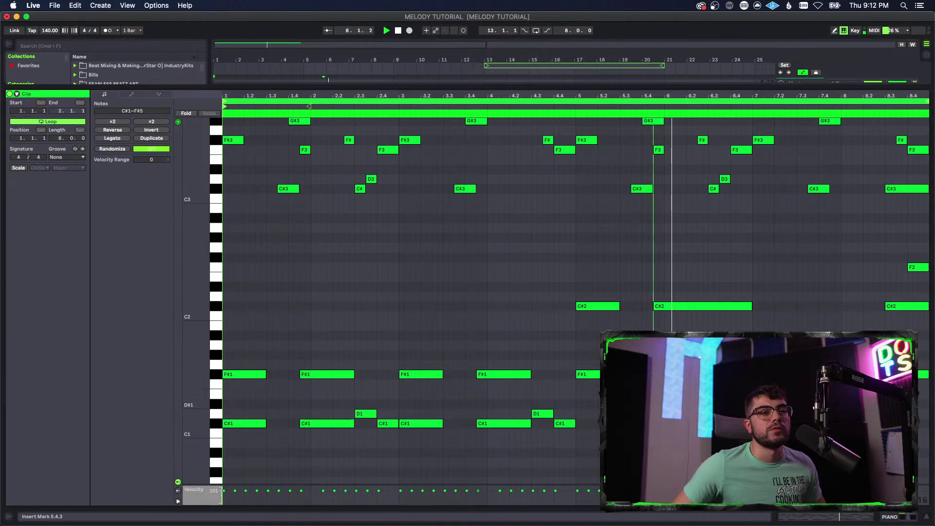
- Set the bass note spanning 6.3 to the end of bar 6 to D1 and play from 5.4.3
left_click(730, 415)
key("space")
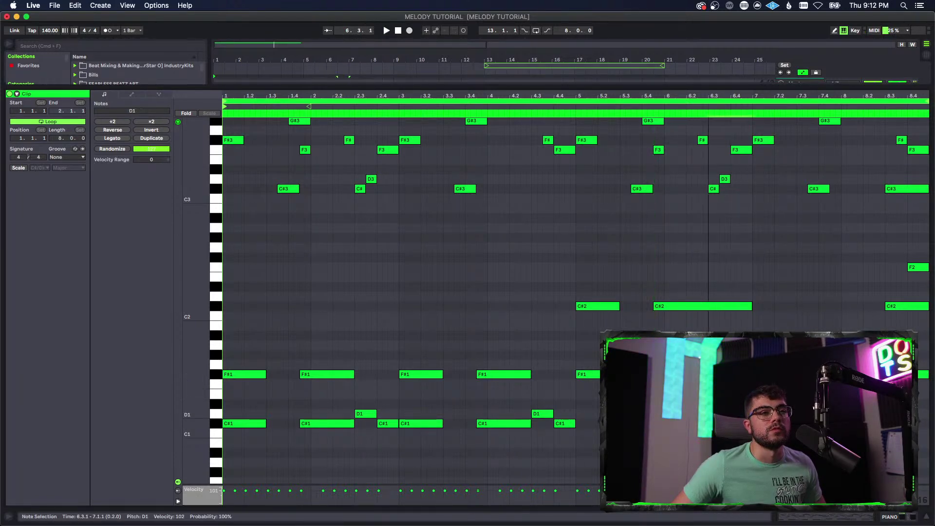
left_click(653, 395)
key("space")
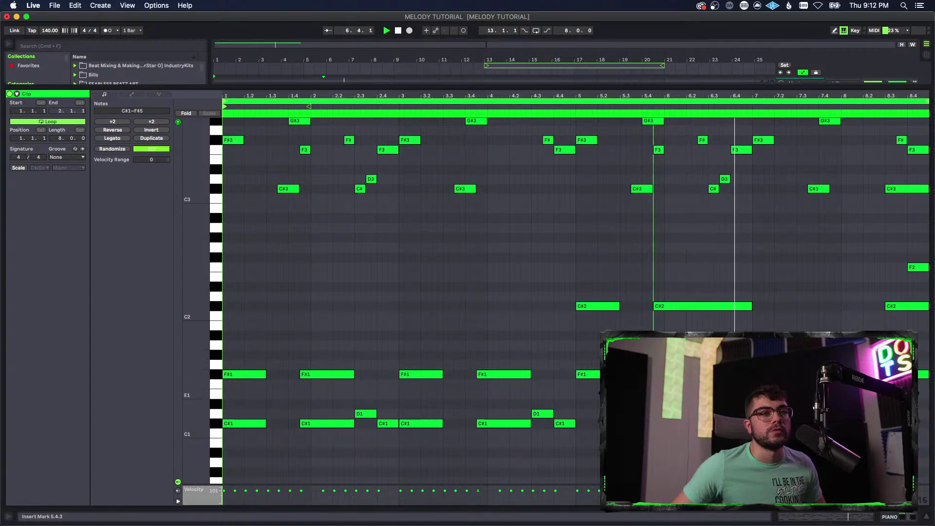
- Listen through the full clip and delete the long C#3 note starting at 8.3
scroll(580, 414, "down", 2)
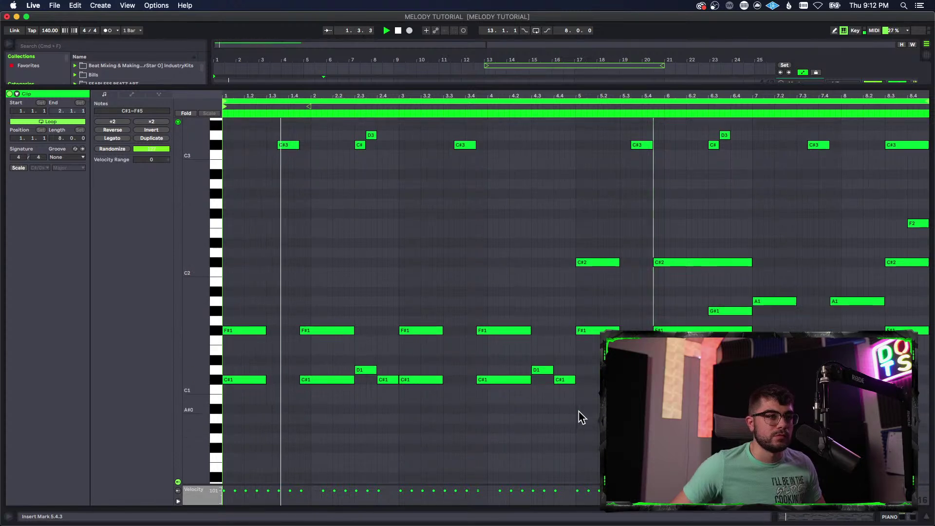
scroll(582, 416, "up", 6)
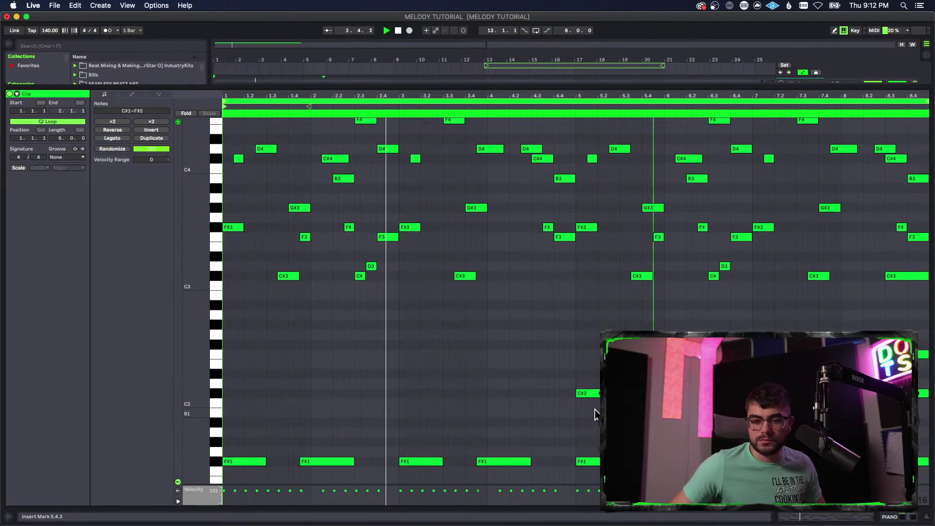
scroll(596, 415, "down", 4)
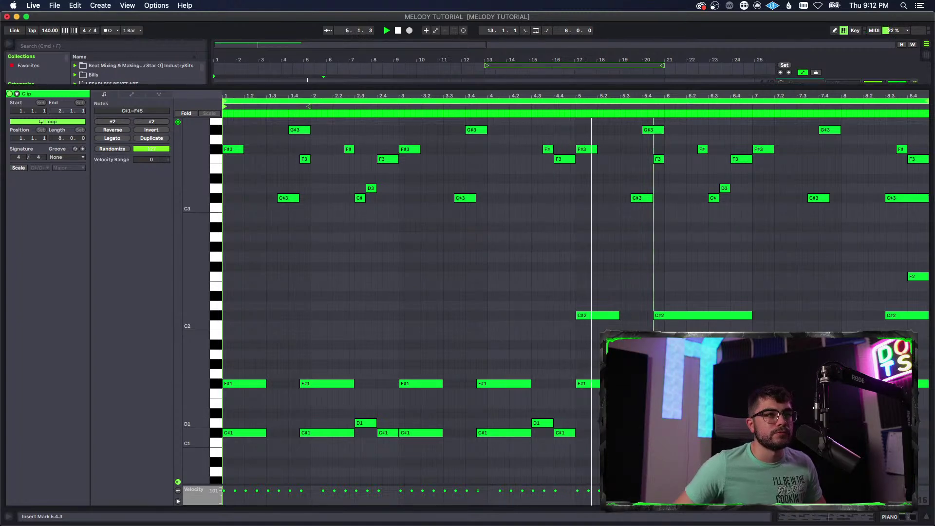
scroll(556, 315, "up", 3)
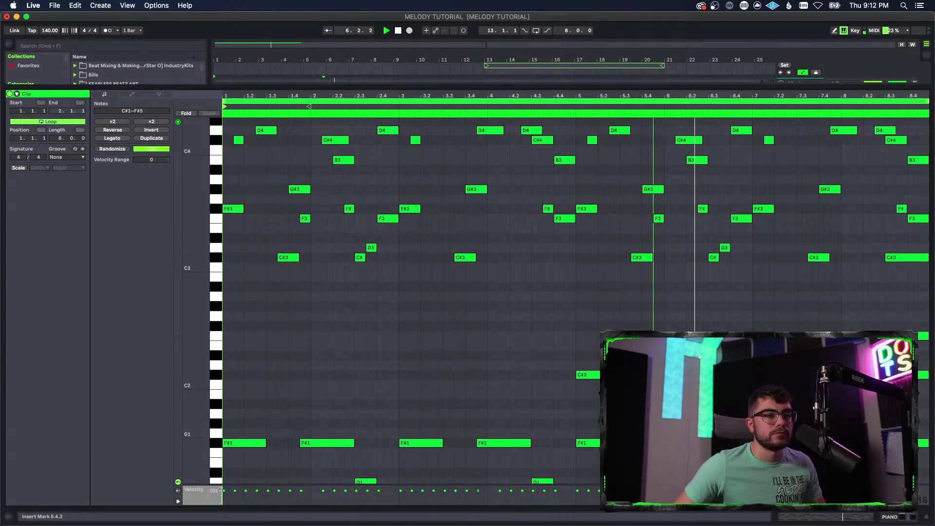
scroll(557, 300, "down", 2)
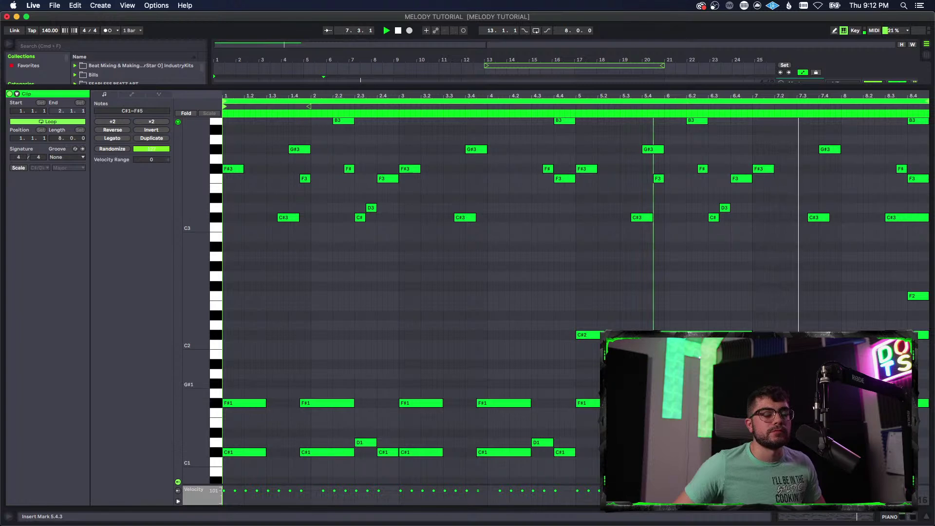
left_click(898, 218)
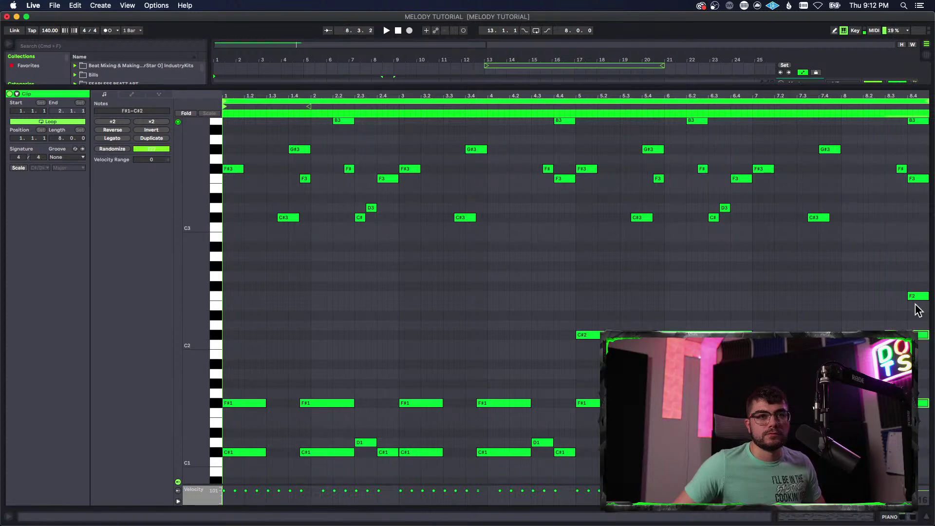
- Examine the F2 note at 8.4 and the clip's whole note range from bass to melody
left_click(916, 295)
scroll(760, 318, "down", 3)
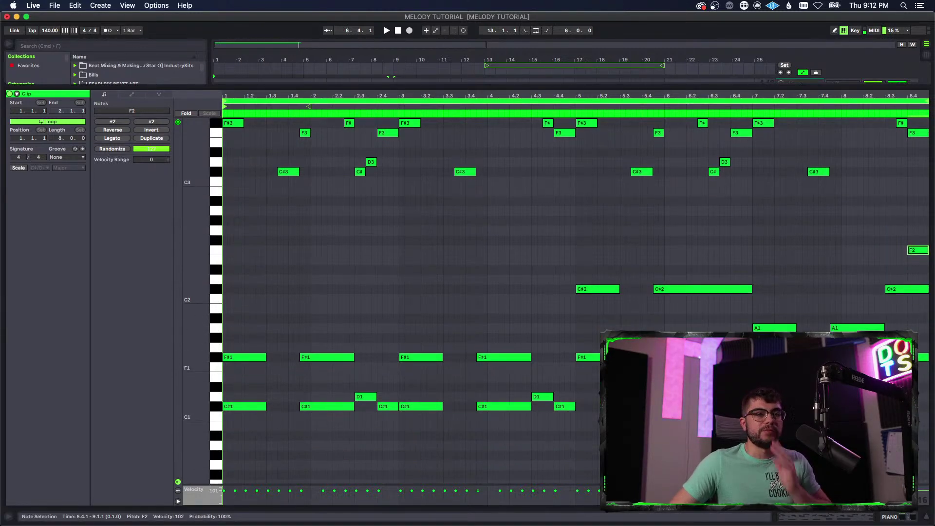
scroll(458, 444, "up", 20)
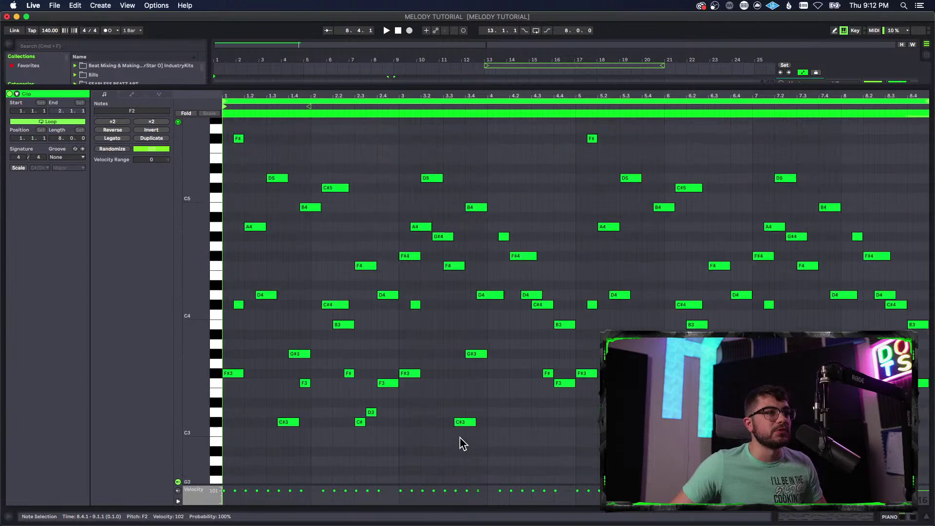
scroll(464, 435, "down", 17)
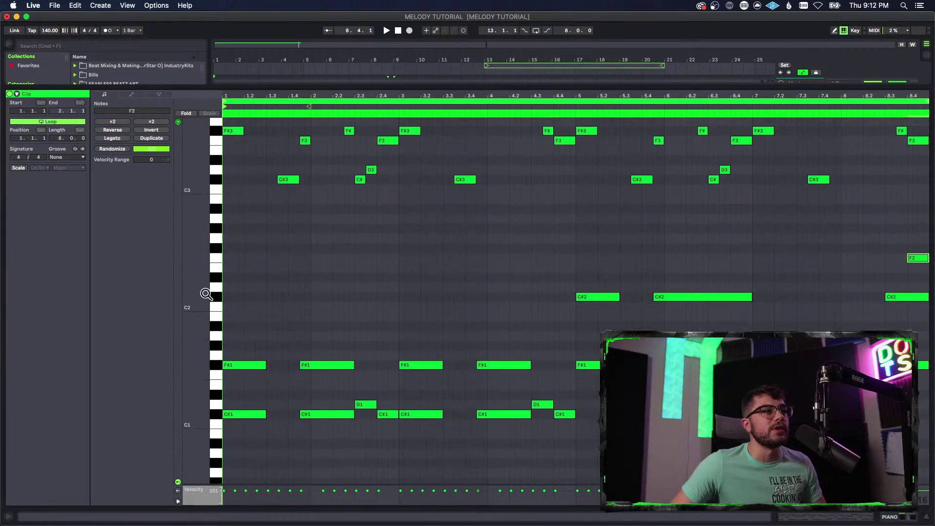
left_click_drag(204, 292, 171, 293)
left_click(350, 338)
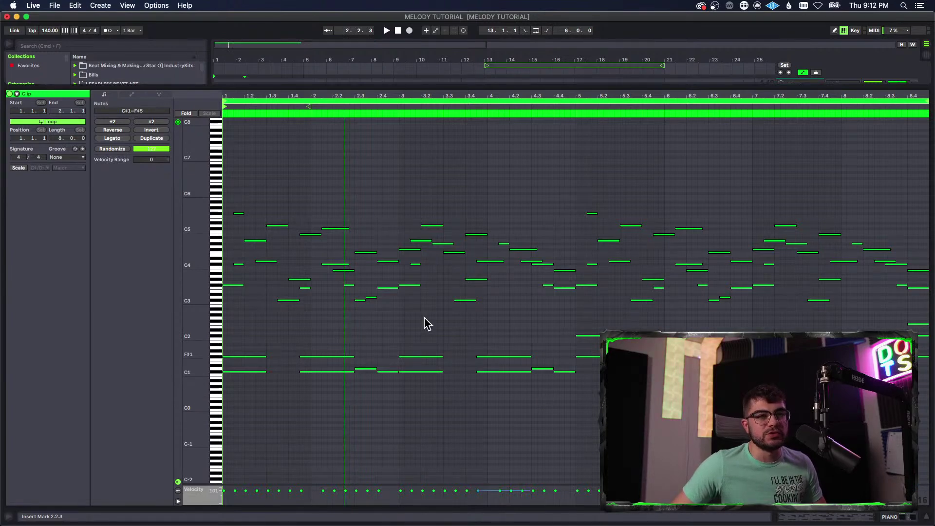
left_click_drag(209, 316, 214, 316)
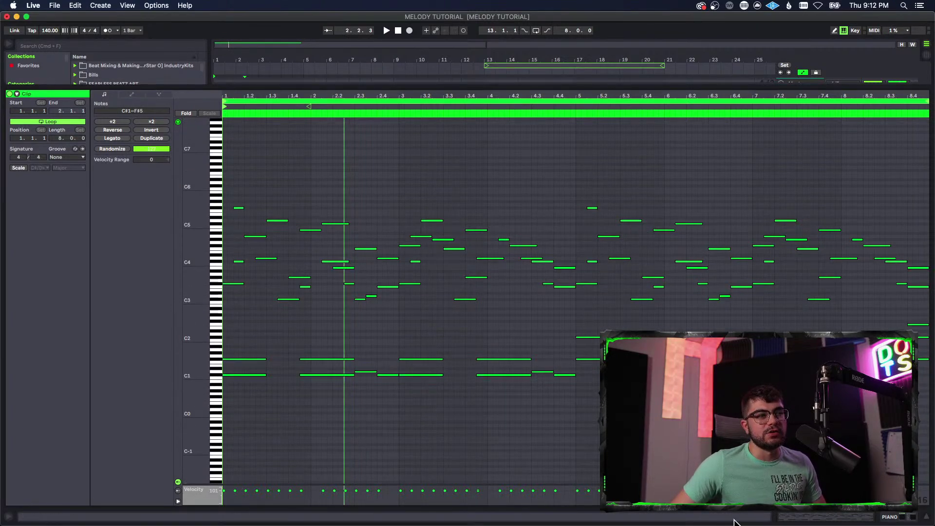
- Open the piano track's Omnisphere instrument and browse the LA Custom C7 patches
left_click(881, 517)
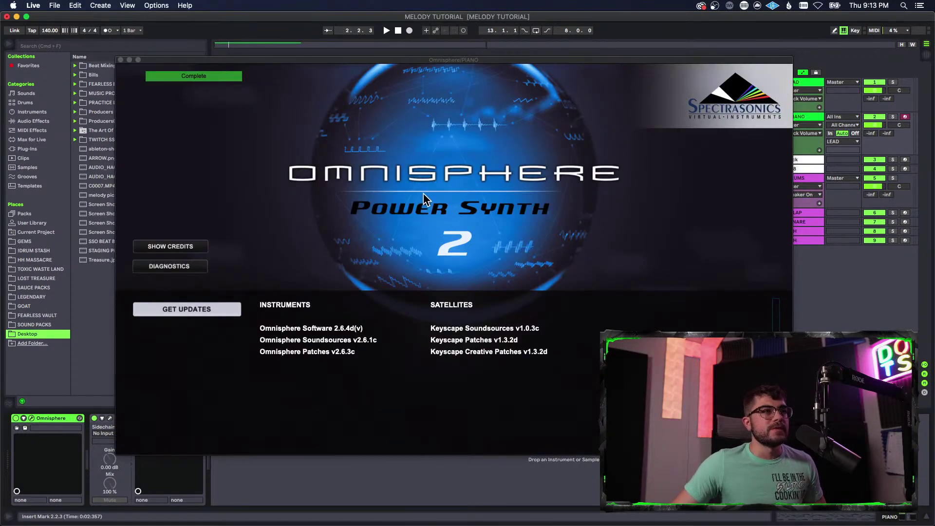
scroll(209, 341, "down", 5)
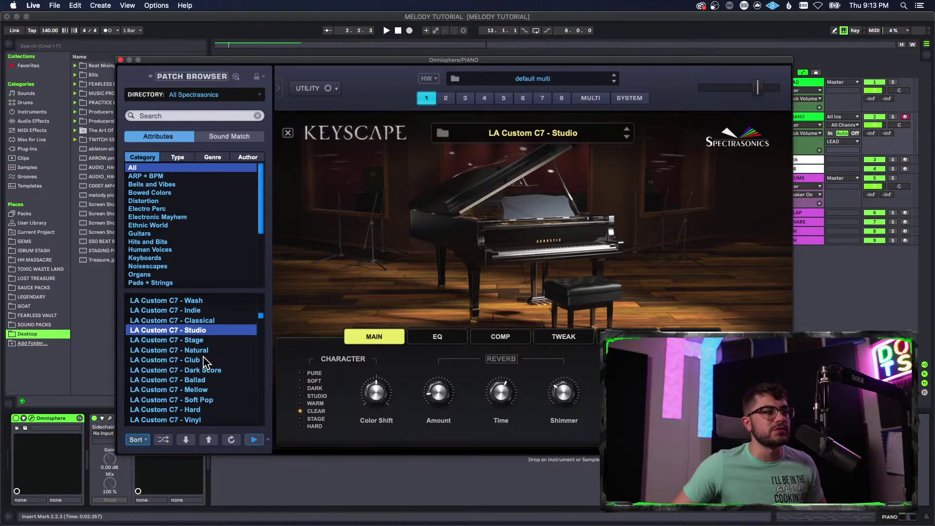
scroll(208, 382, "down", 2)
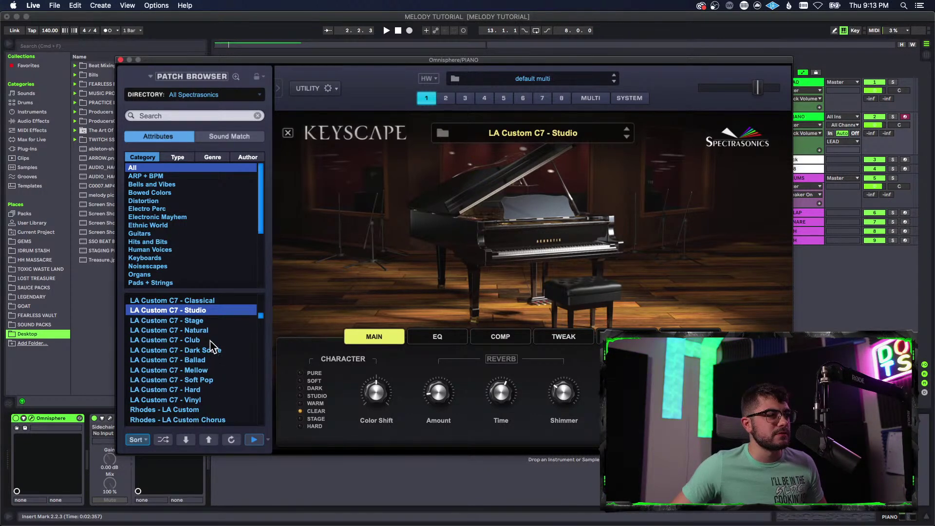
scroll(213, 347, "up", 3)
- Try the LA Custom C7 - Dark Score patch on the piano and play the melody with it
left_click(211, 380)
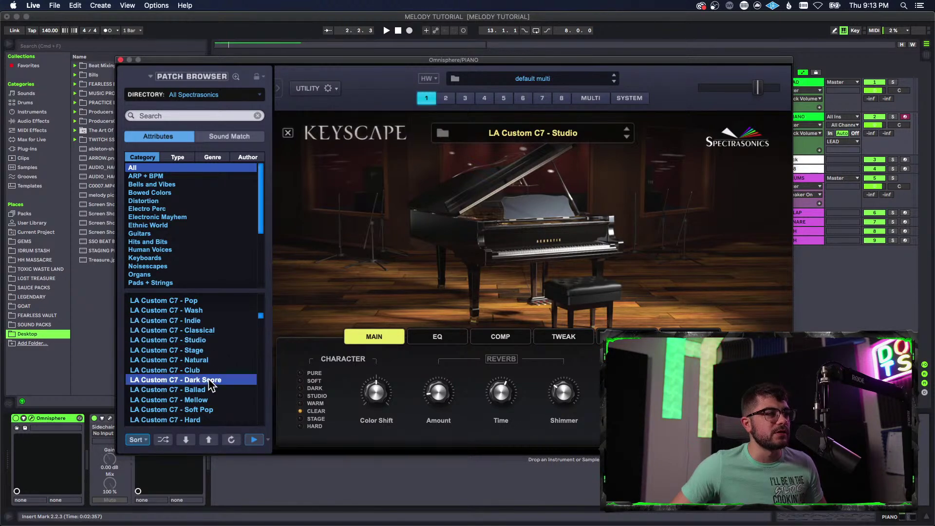
left_click_drag(754, 60, 771, 292)
key("space")
left_click_drag(687, 292, 741, 223)
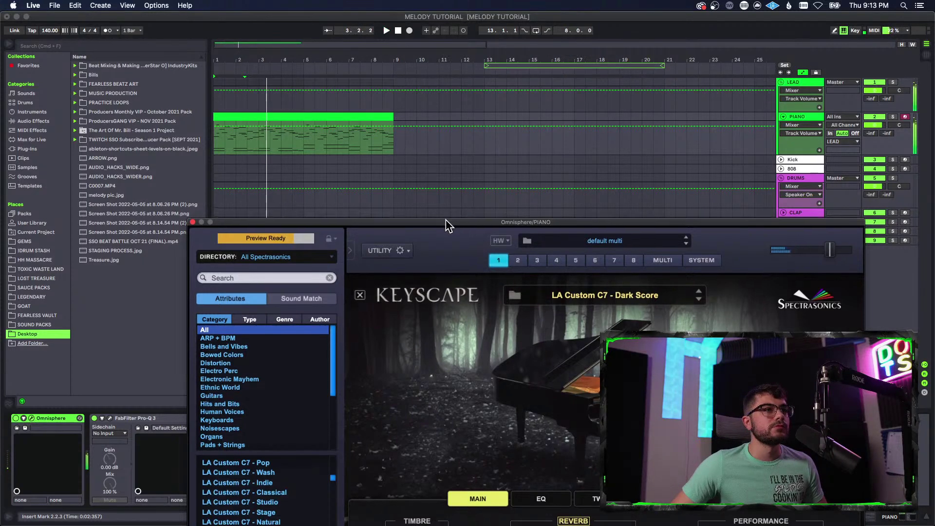
left_click_drag(449, 226, 463, 100)
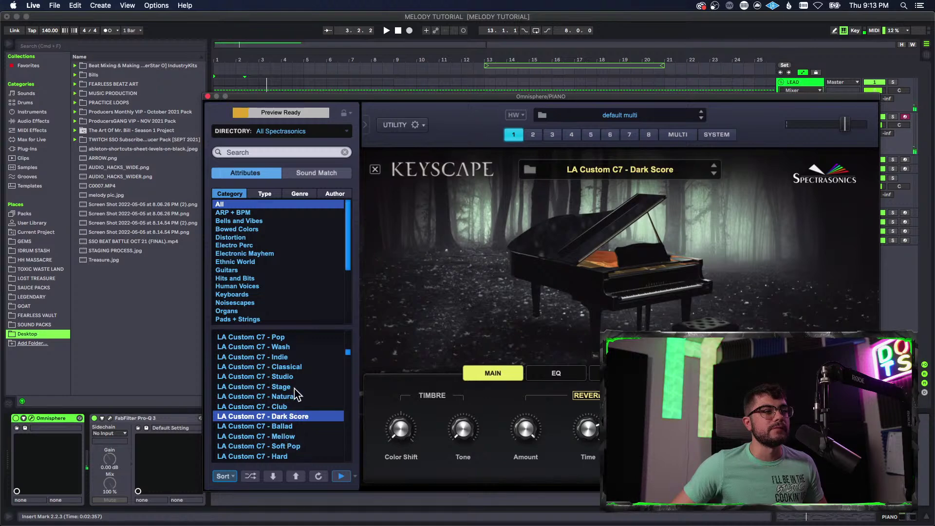
- Load the LA Custom C7 - Wash patch, close the instrument window, and reopen the piano clip's notes during playback
left_click(288, 347)
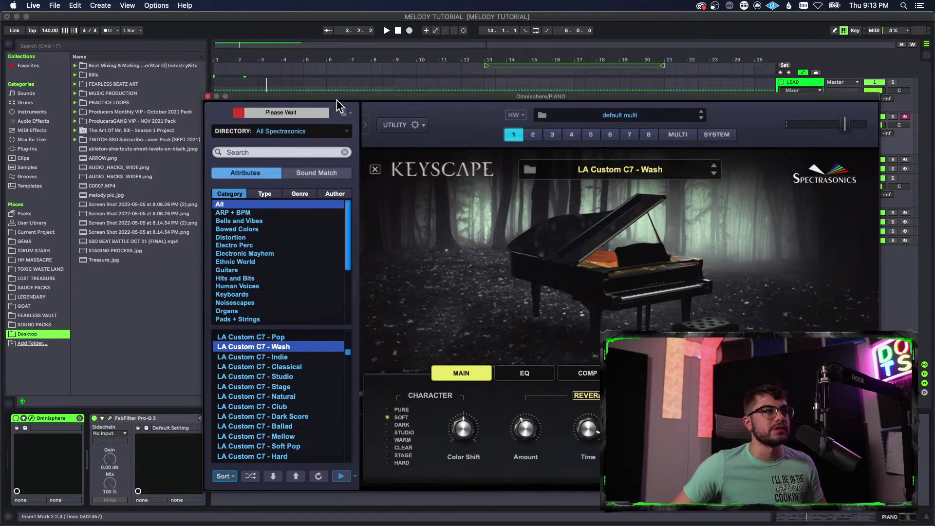
left_click_drag(340, 96, 318, 69)
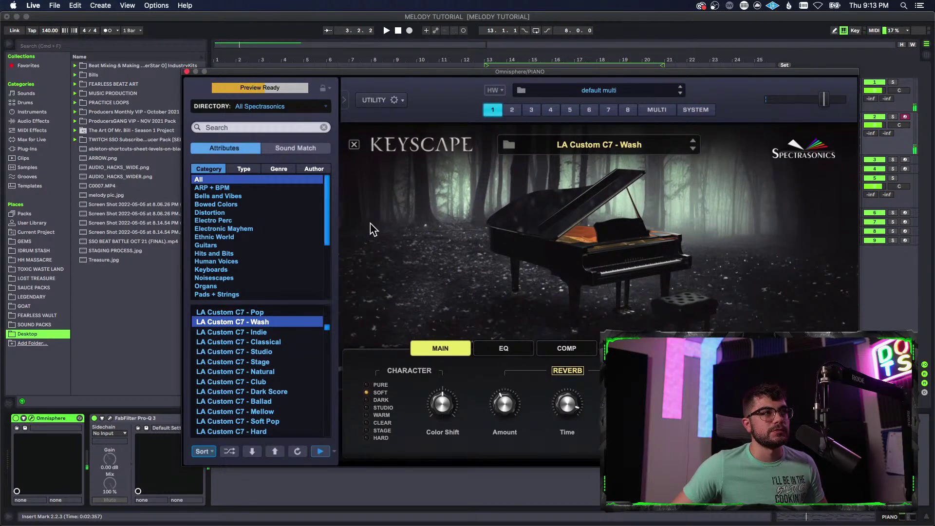
right_click(371, 224)
left_click(405, 85)
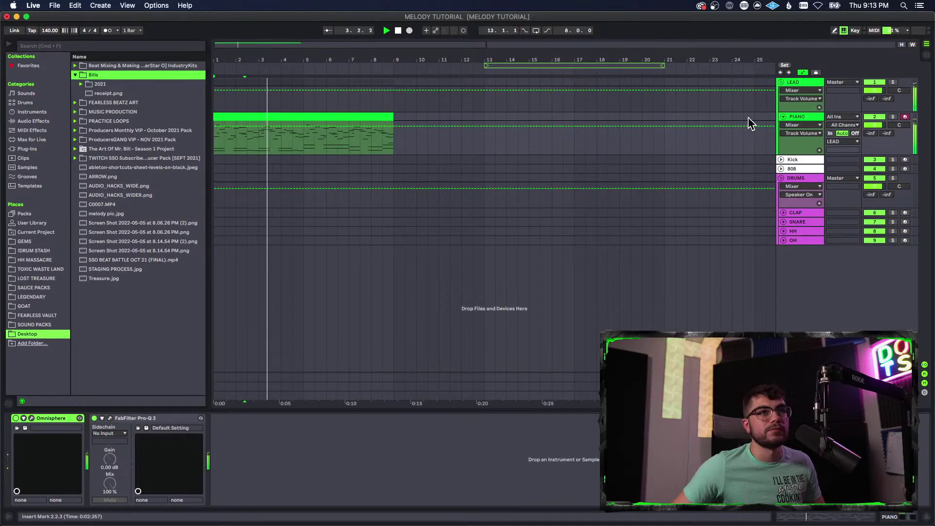
double_click(266, 117)
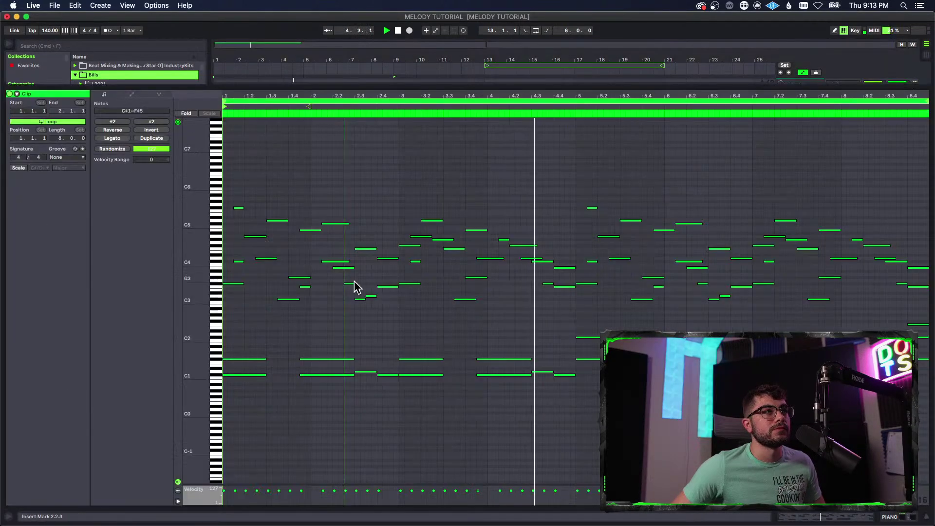
key("space")
left_click_drag(244, 344, 562, 408)
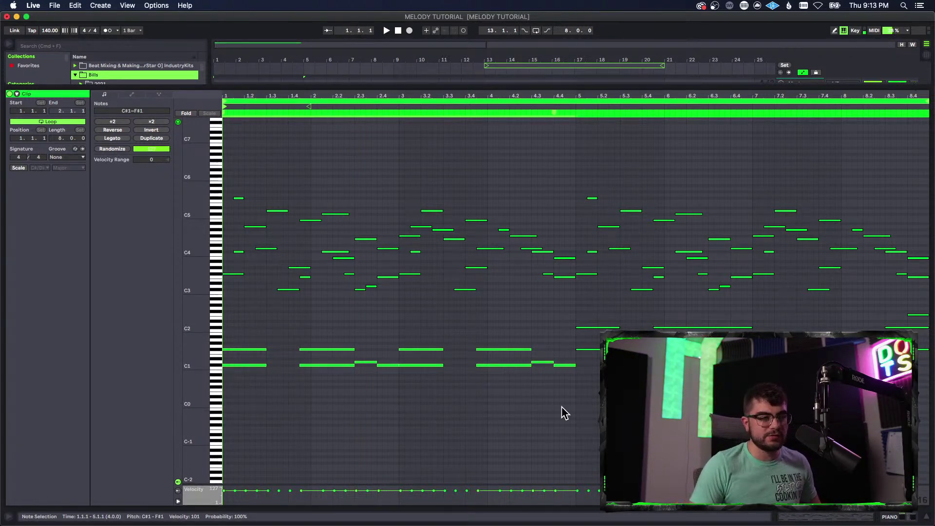
left_click(291, 437)
left_click(258, 366)
left_click_drag(302, 350, 320, 363)
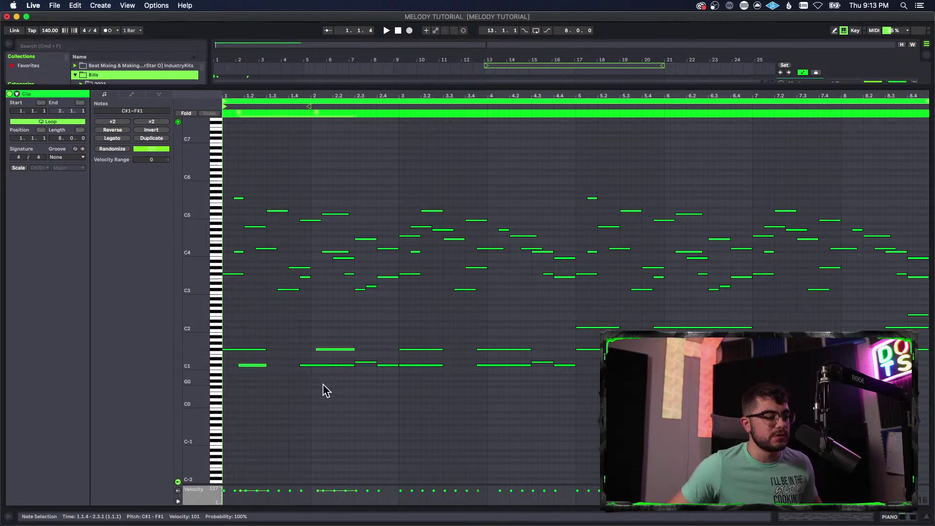
- Raise the C#1 and D1 notes in bars 1 to 4 by one octave and play the clip
scroll(257, 352, "up", 5)
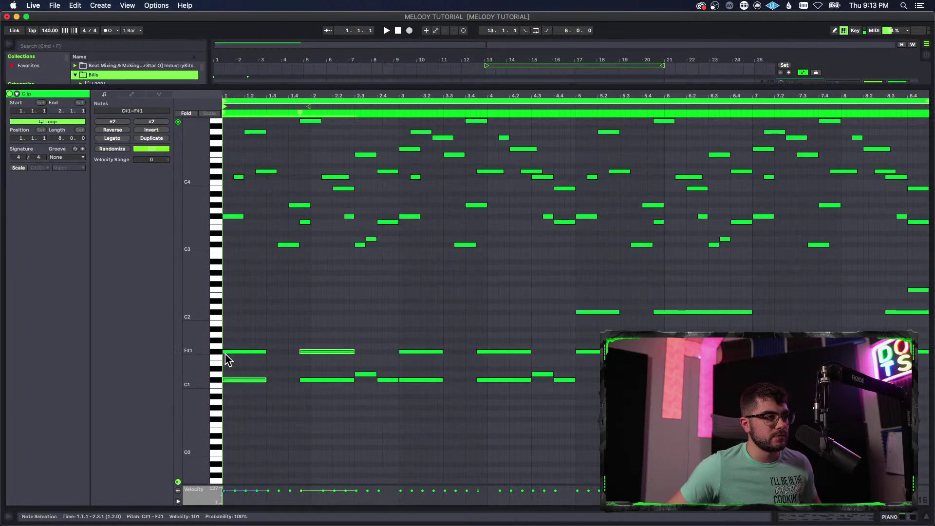
left_click(236, 379)
left_click(306, 380, "shift")
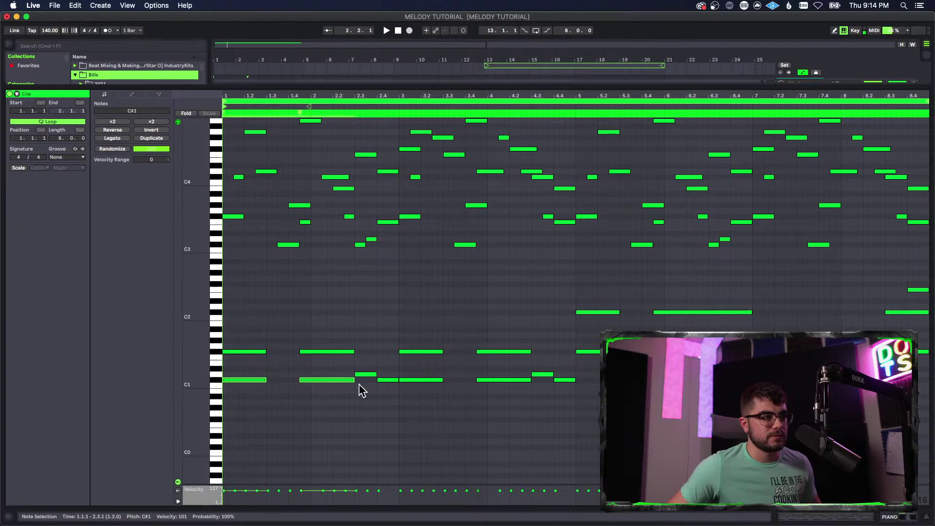
left_click_drag(523, 393, 579, 404)
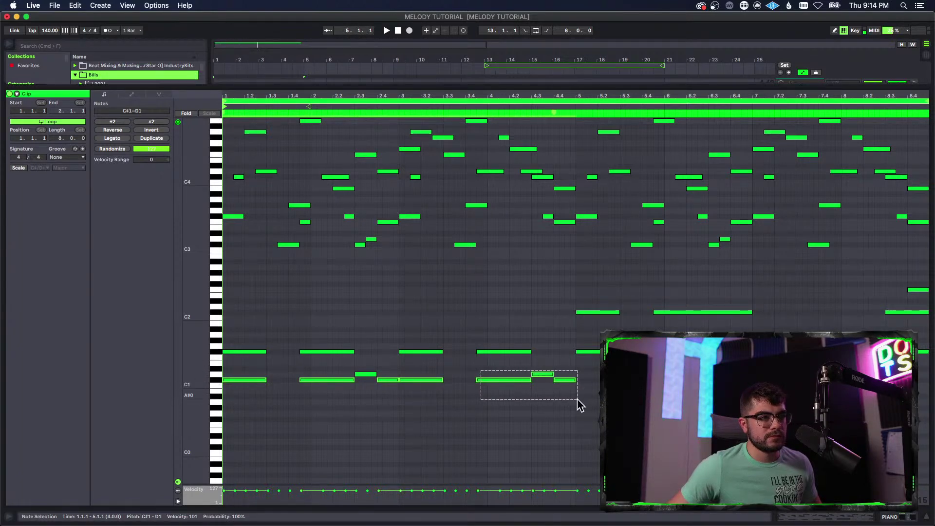
key("shift+Up")
key("space")
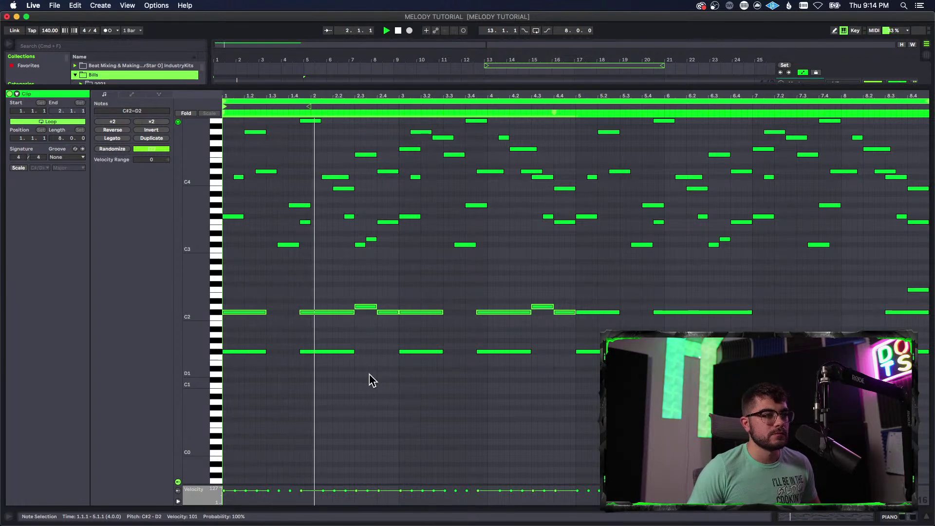
left_click(437, 385)
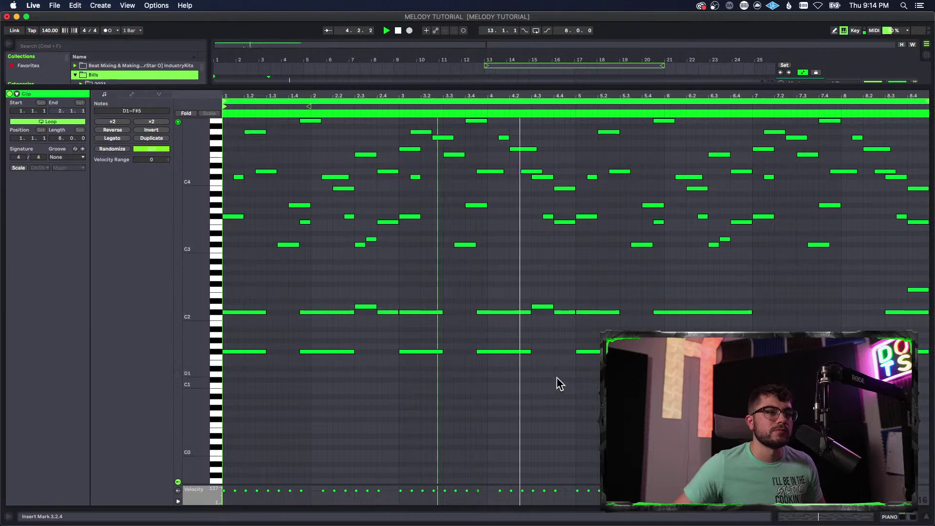
key("space")
- Lower the F#1–C#2 chords from 5.1 to the end of bar 6 by one semitone to F1–C2
left_click_drag(599, 296, 686, 363)
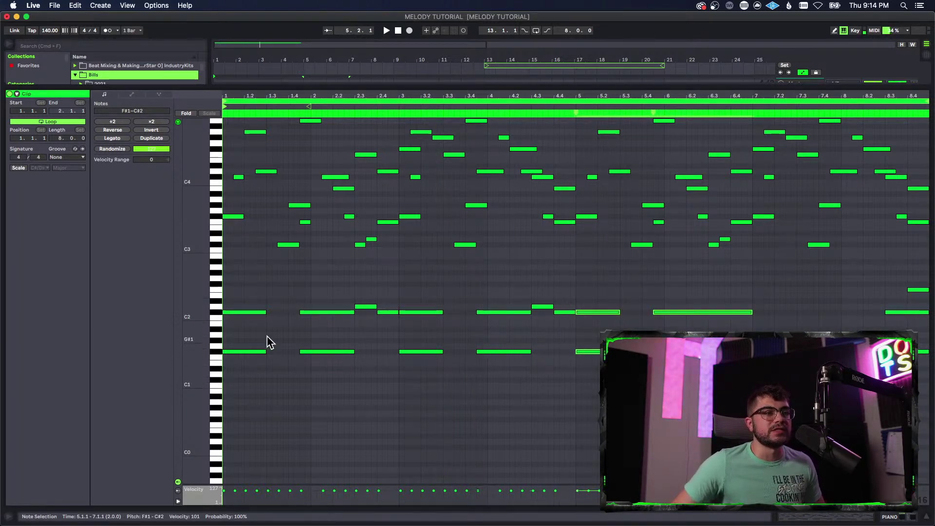
left_click(219, 354)
mouse_move(202, 339)
left_mouse_down()
mouse_move(228, 340)
mouse_move(212, 340)
left_mouse_up()
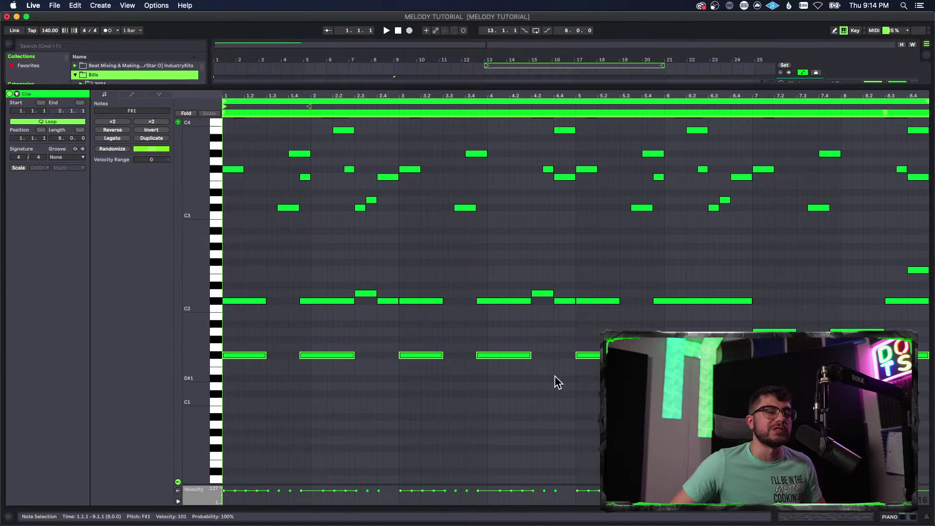
left_click(609, 385)
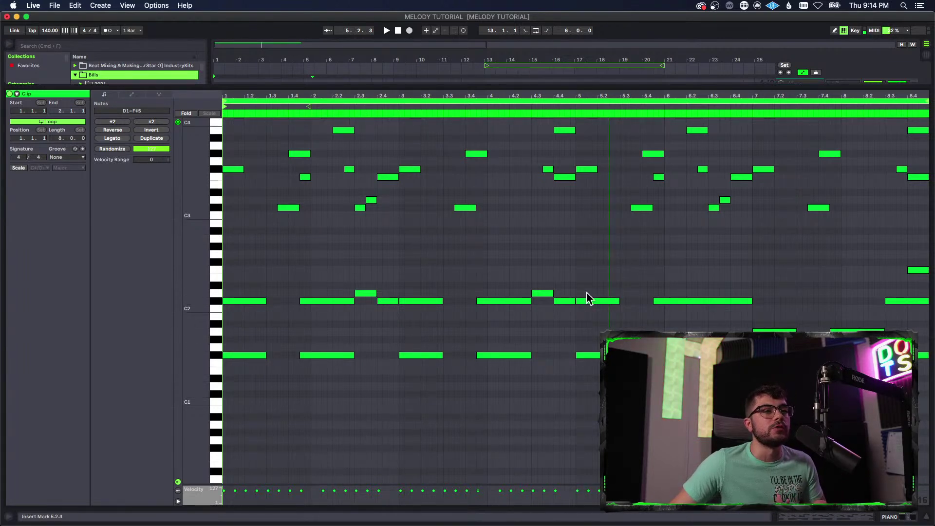
left_click_drag(593, 275, 697, 358)
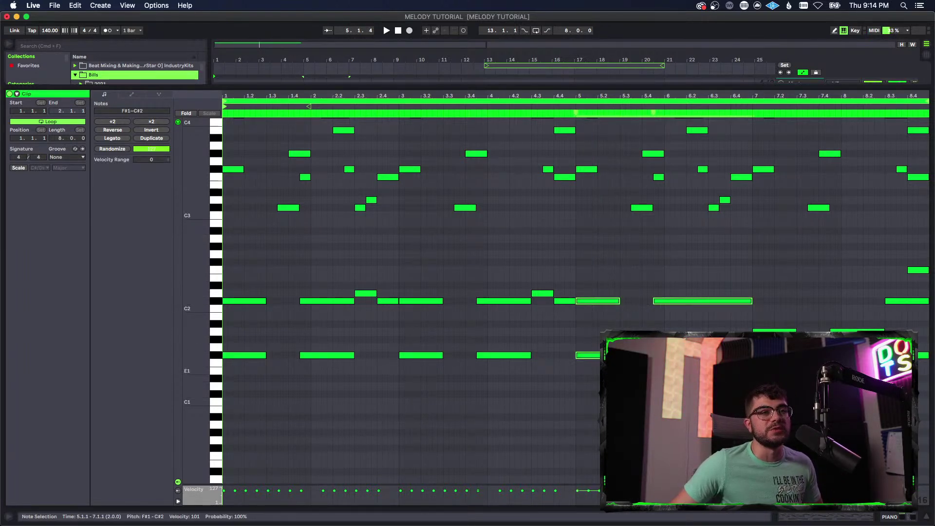
key("Down")
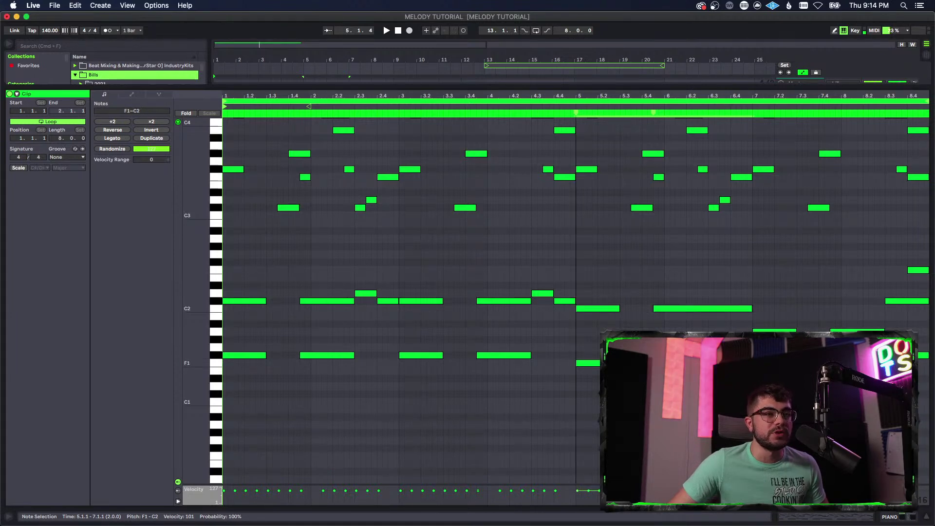
- Try raising the C2 notes in bars 5 and 6 to C#2 and play the clip from bar 5
key("Down")
key("Up")
left_click(609, 355)
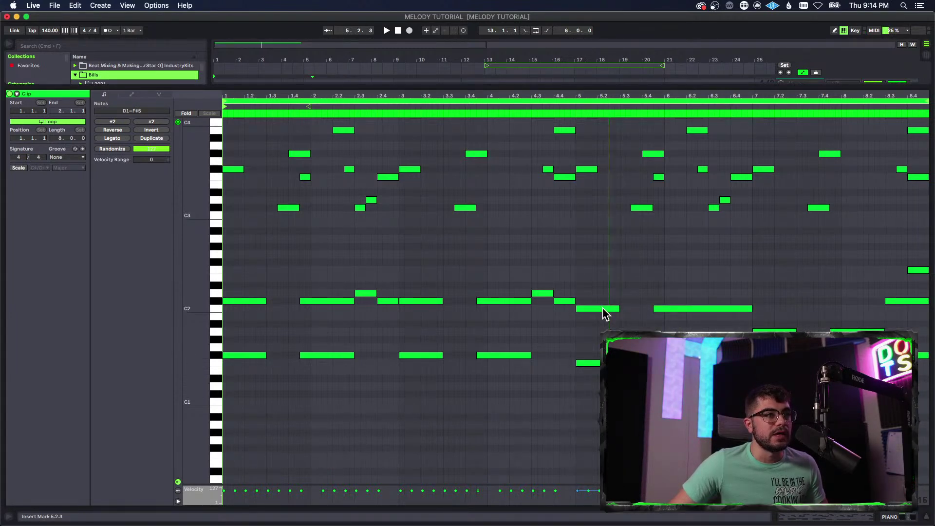
left_click_drag(600, 296, 691, 325)
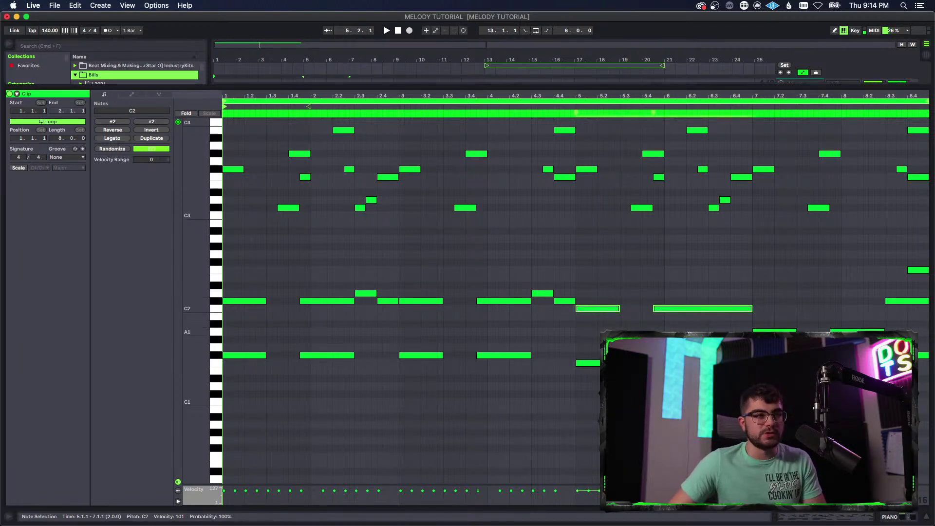
key("Up")
left_click(583, 335)
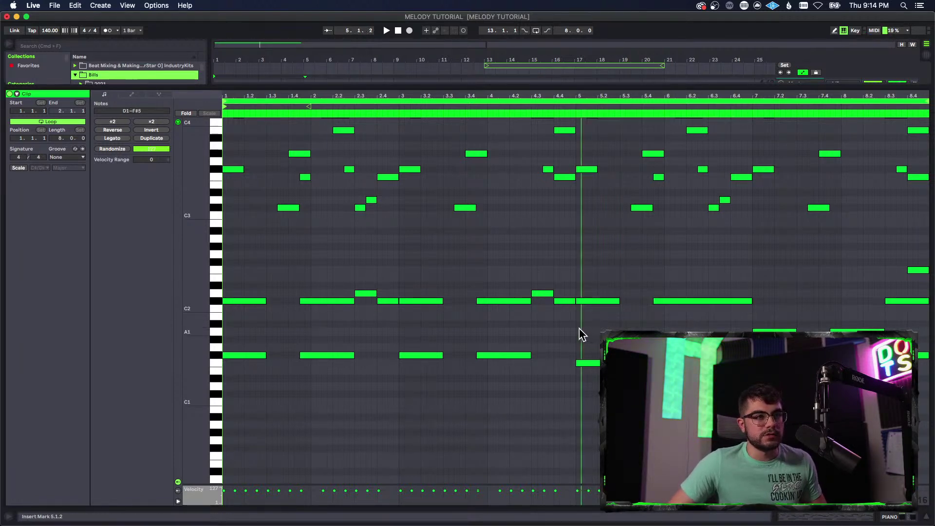
left_click(576, 335)
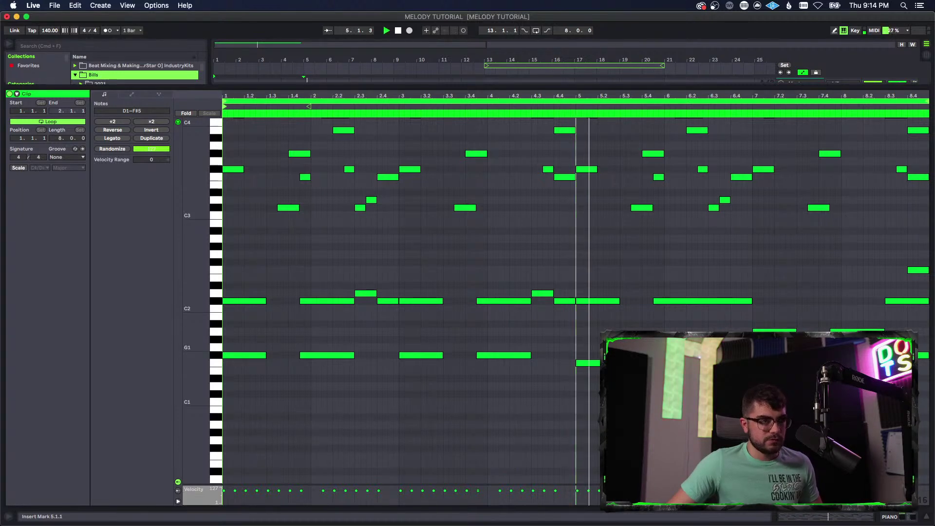
key("space")
- Try the upper chord notes in bars 5 and 6 at B1 and play from 5.1
left_click_drag(596, 285, 669, 307)
key("Down")
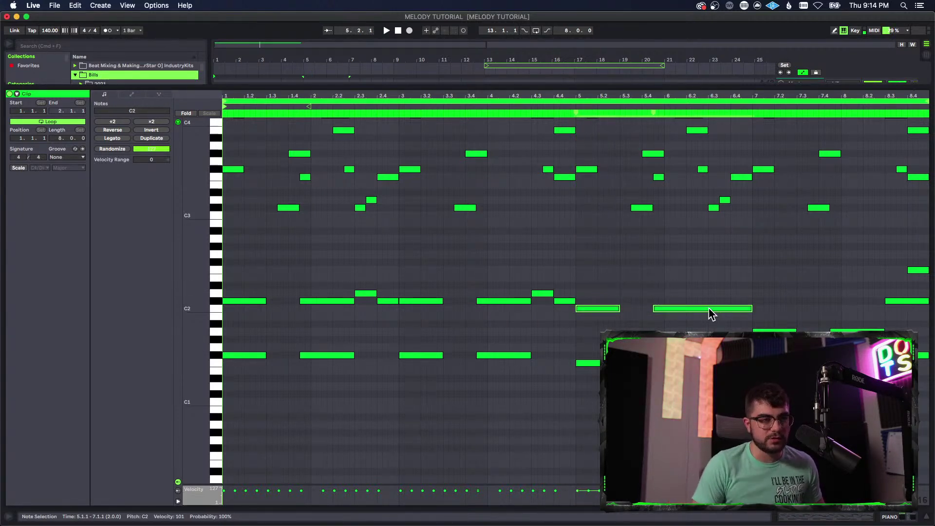
key("Down")
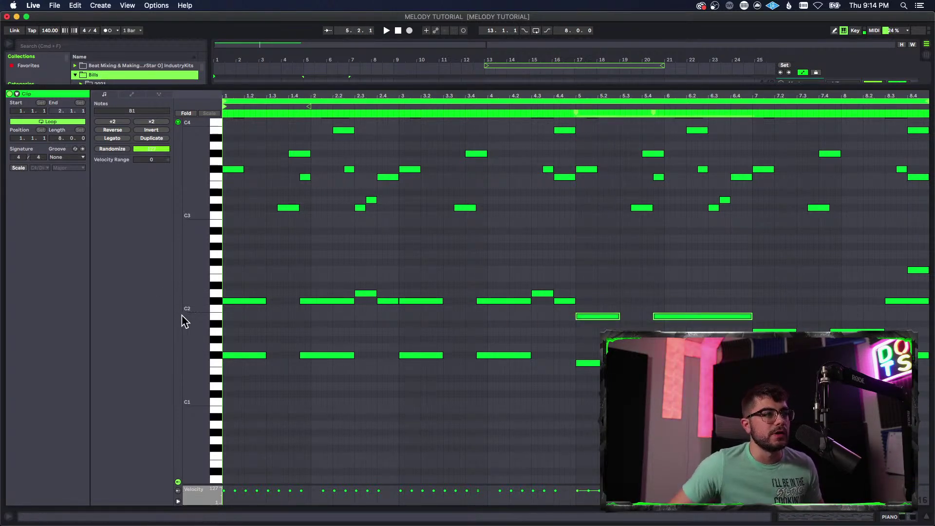
left_click_drag(177, 318, 201, 321)
left_click(577, 330)
key("space")
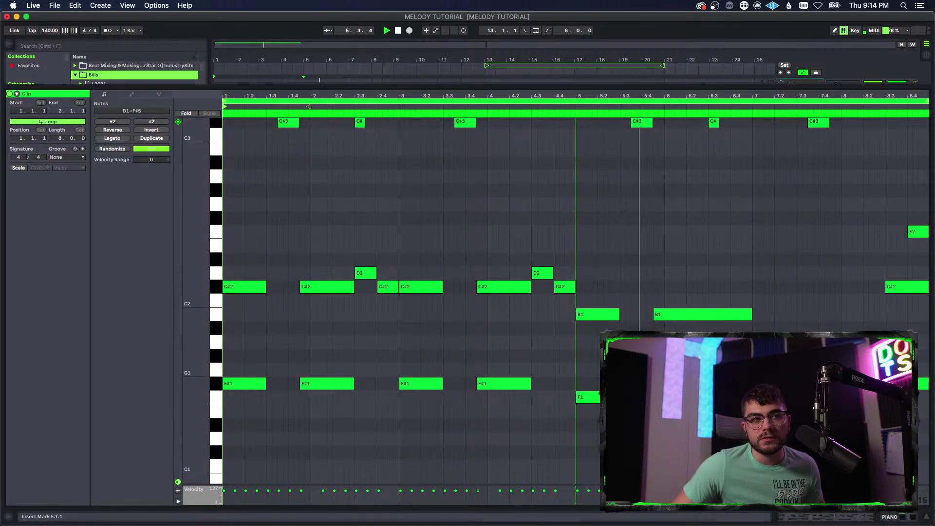
- Try lowering the two B1 notes in bars 5 and 6 to A1 and play the clip
left_click(613, 313)
left_click(734, 314, "shift")
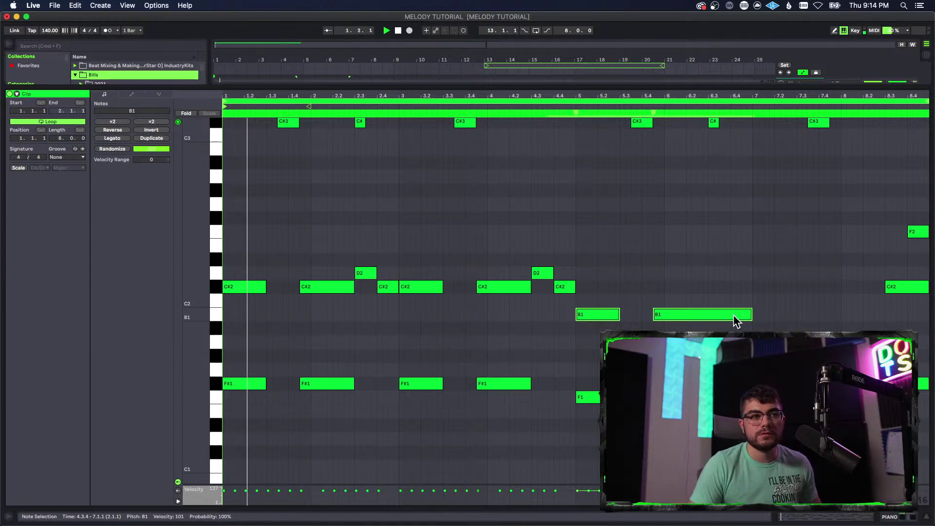
key("Down")
key("space")
key("Down")
key("space")
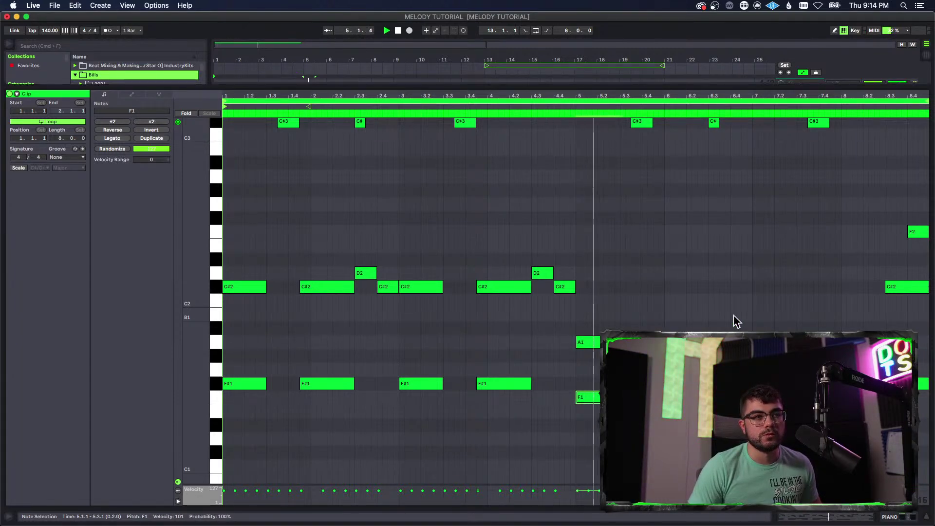
- Try lowering the A1 notes in bars 5 and 6 to G#1 and play the passage from 5.1
left_click_drag(565, 313, 682, 351)
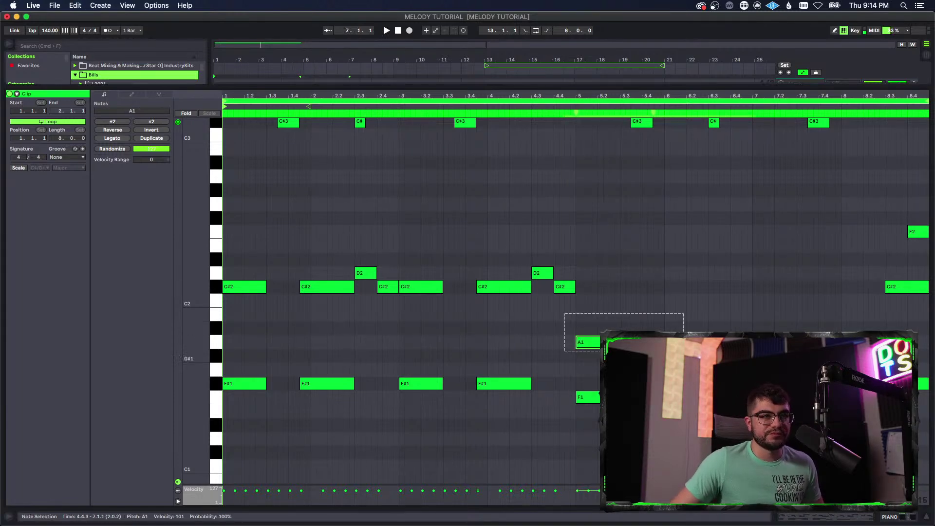
key("Down")
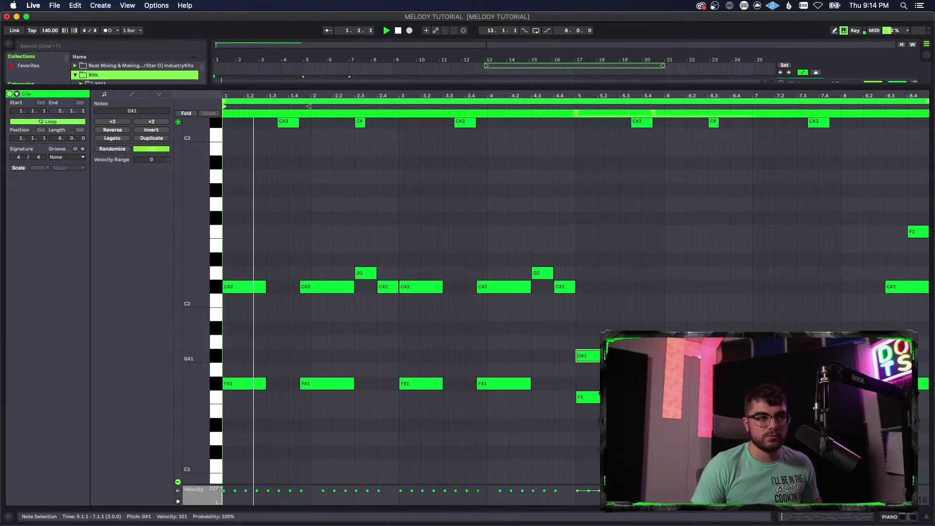
key("space")
left_click(577, 379)
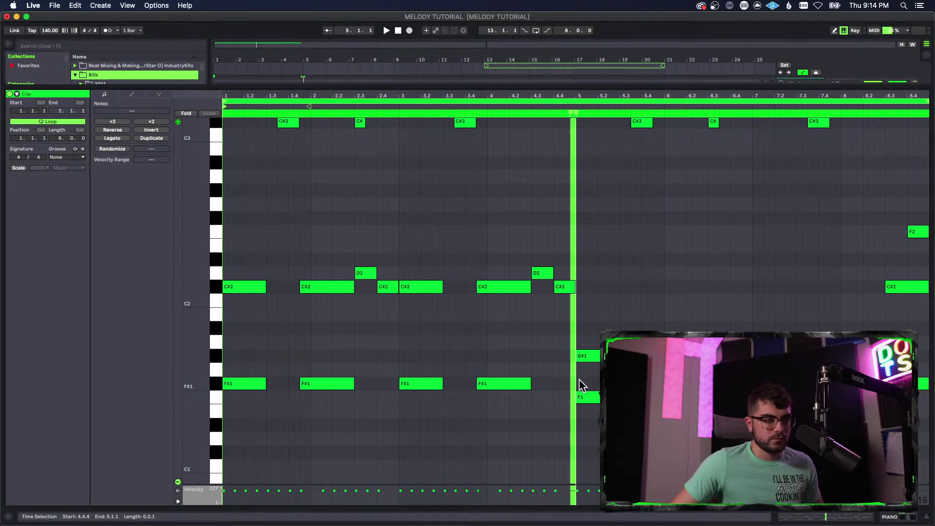
left_click(582, 379)
key("space")
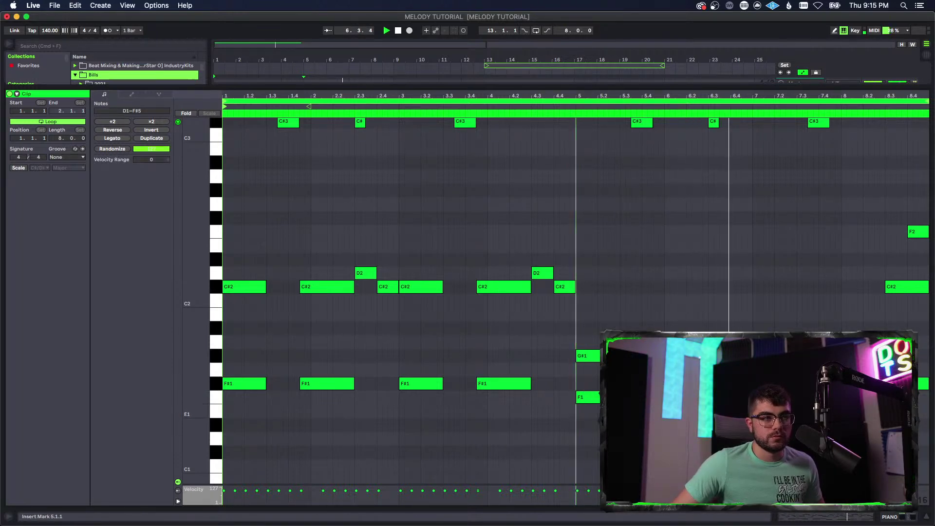
key("space")
- Try raising the G#1 notes in bars 5 and 6 back up to C#2 and play the clip
left_click(604, 356)
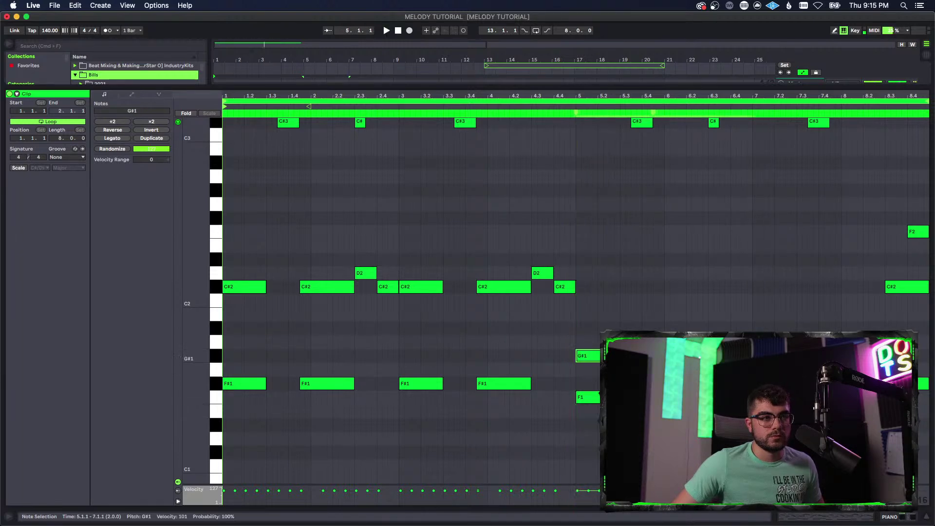
key("Up")
key("Up")
key("Up")
key("Up")
key("Up")
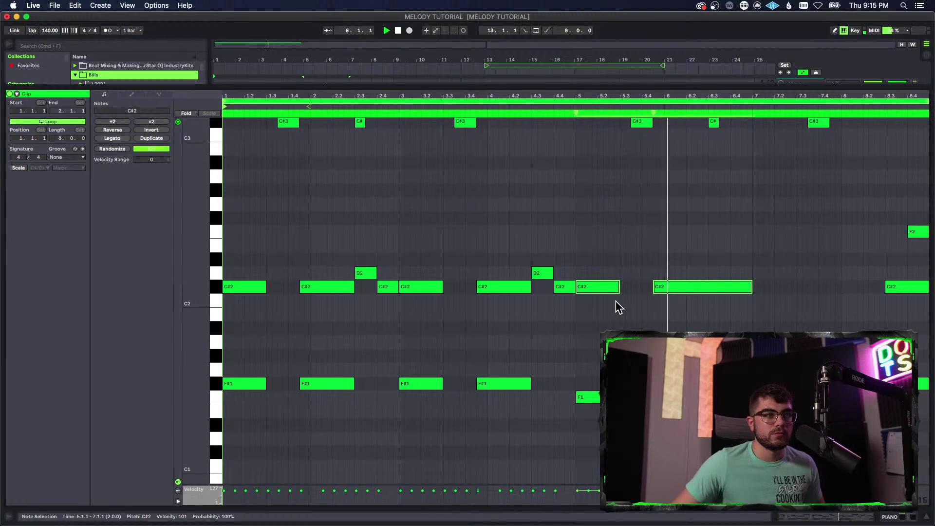
key("space")
- Try the upper chord notes in bars 5 and 6 at C2 and play from bar 5
left_click_drag(602, 288, 588, 306)
key("space")
key("space")
key("space")
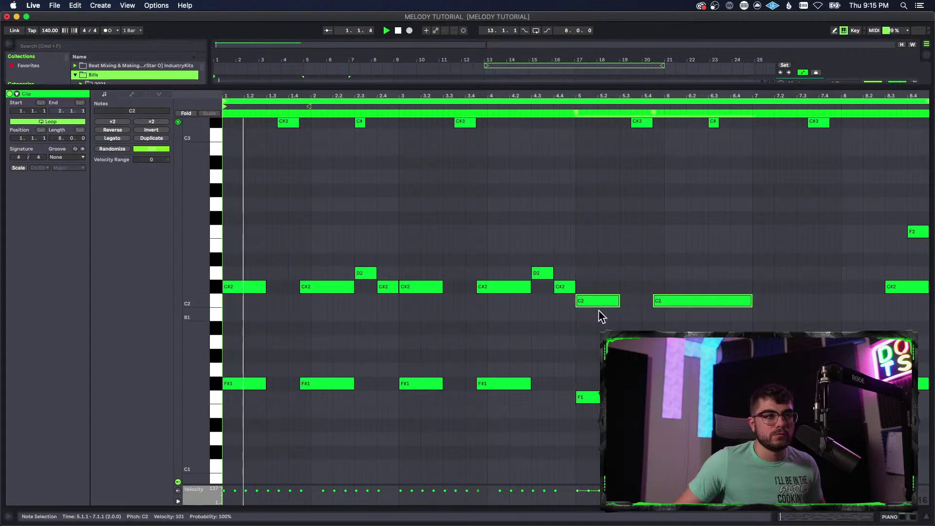
left_click(578, 324)
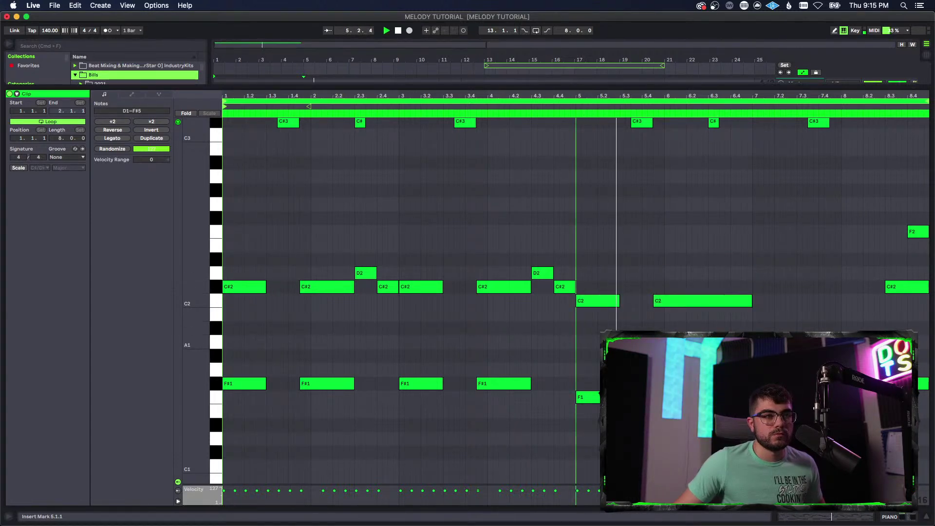
- Try moving the C2 notes in bars 5 and 6 down to B1 and play from 5.1
left_click_drag(592, 301, 584, 321)
left_click(580, 338)
key("space")
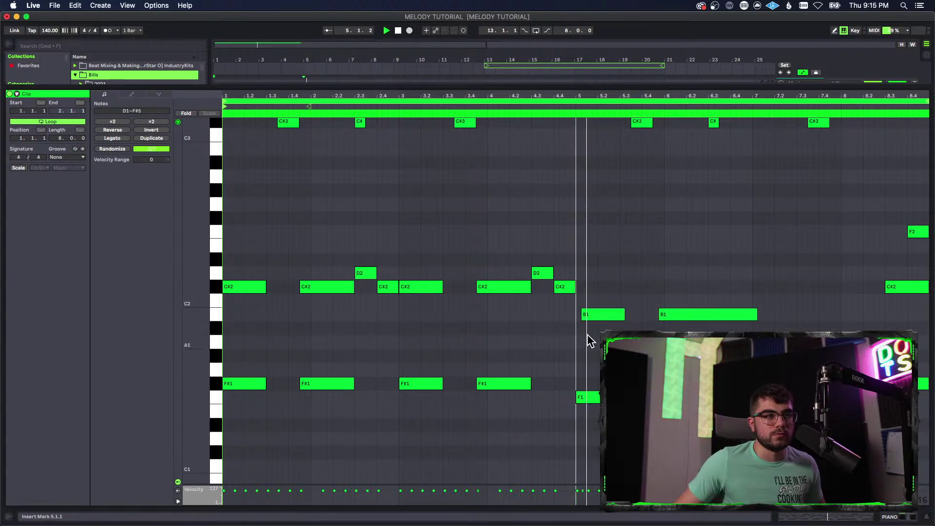
- Try the B1 notes at A1, realigned to start at 5.1, play from bar 5 and review the melody notes above
left_click_drag(603, 294, 707, 314)
left_click_drag(616, 317, 613, 348)
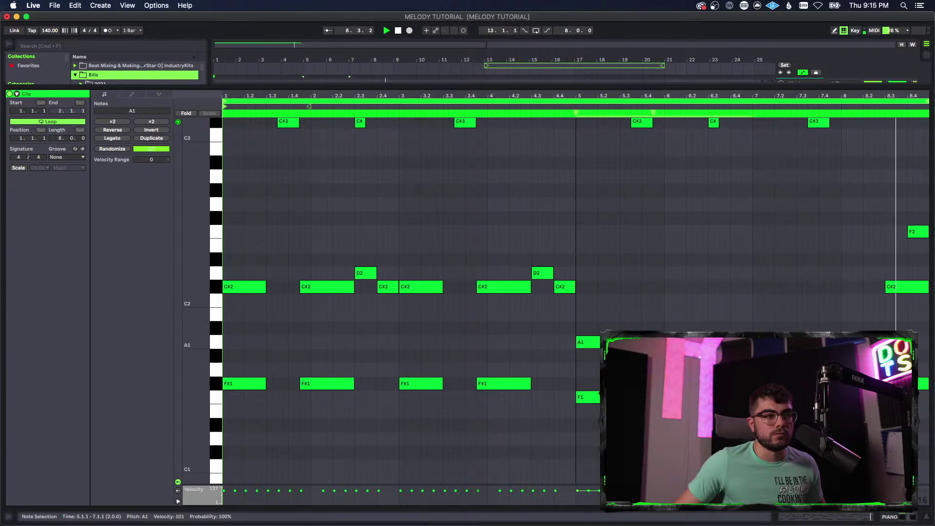
left_click(581, 365)
scroll(581, 366, "down", 3)
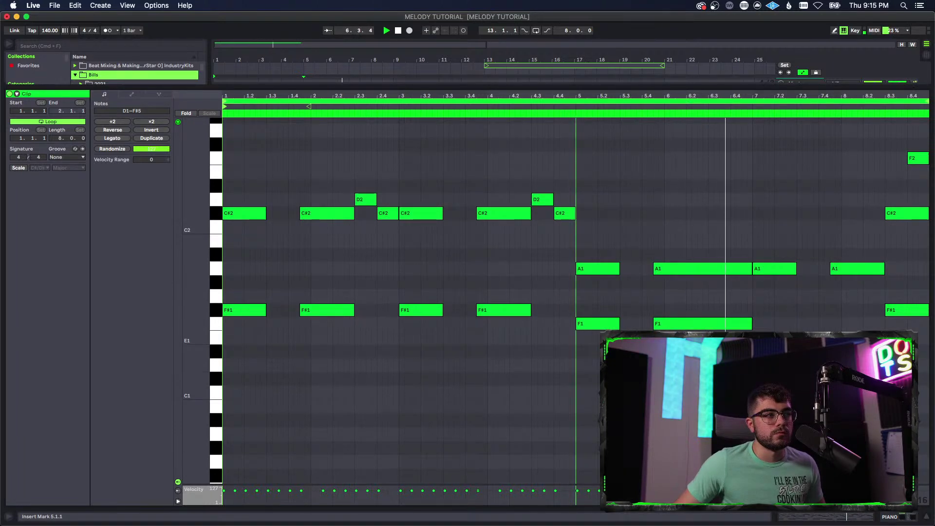
scroll(410, 297, "up", 10)
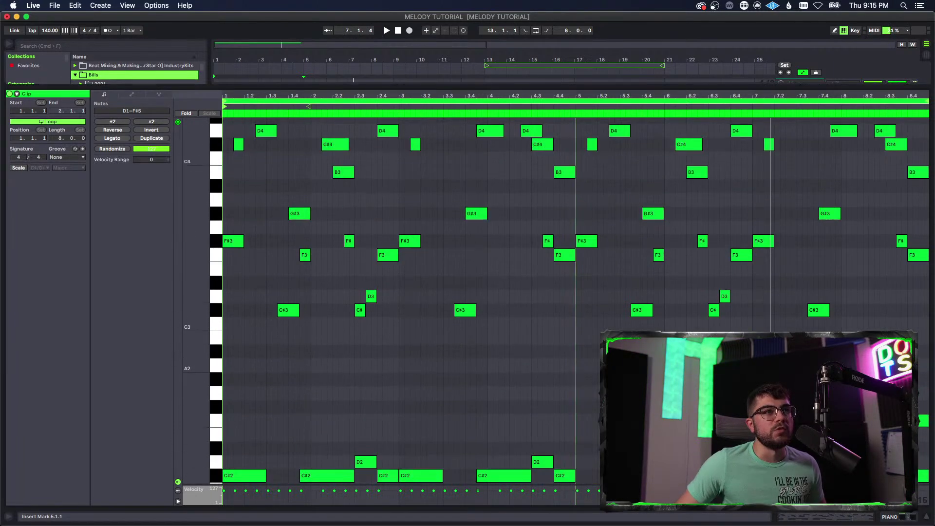
scroll(557, 315, "up", 2)
scroll(556, 315, "up", 1)
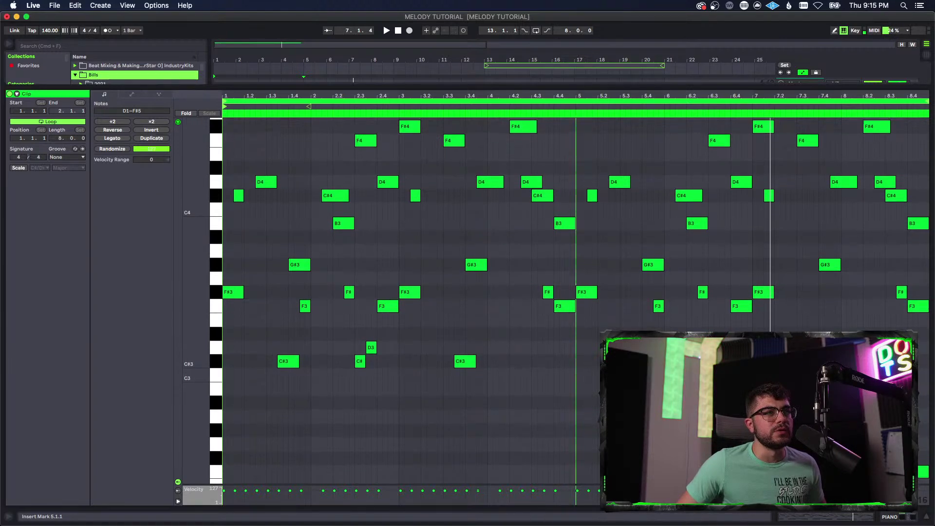
scroll(557, 300, "down", 12)
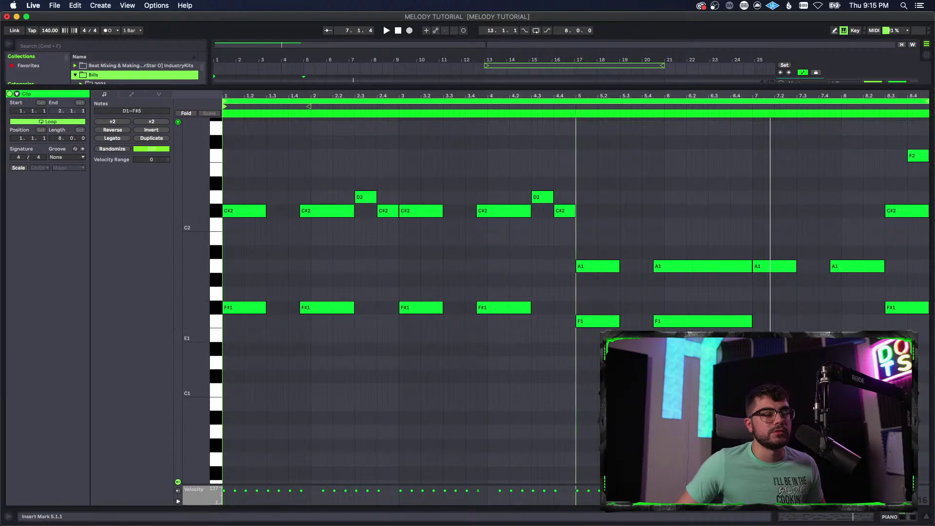
- Delete the A1 note at 5.1, restore it, and play the A1 and F1 chords repeatedly from bar 5
double_click(586, 266)
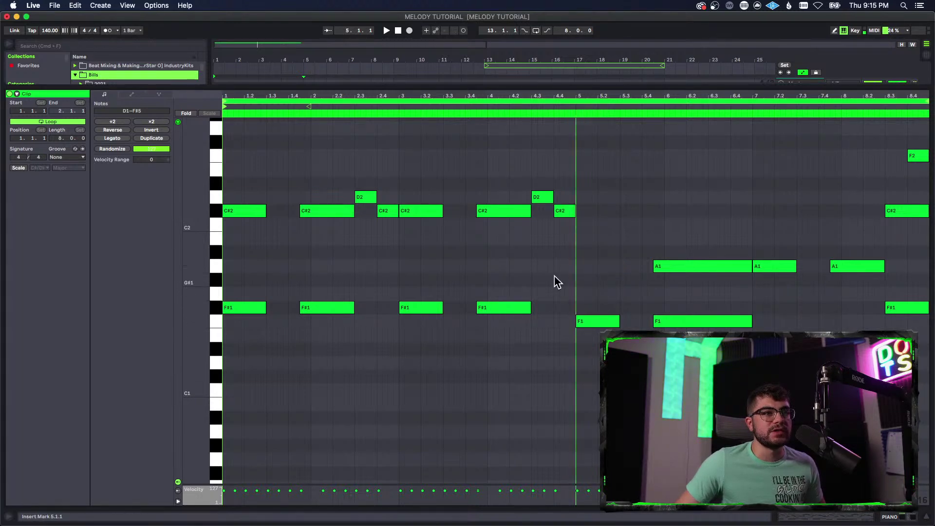
key("super+z")
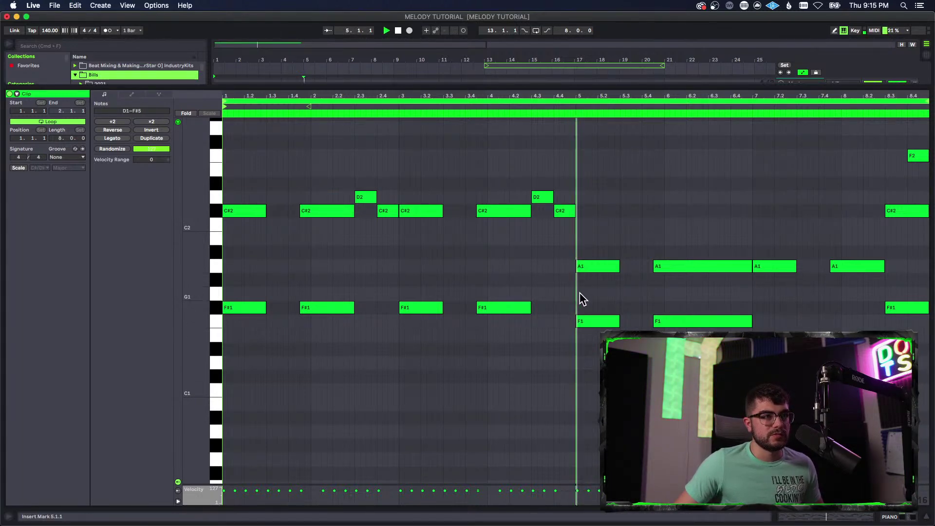
left_click_drag(590, 251, 711, 275)
mouse_move(605, 267)
left_mouse_down()
mouse_move(614, 229)
mouse_move(600, 266)
left_mouse_up()
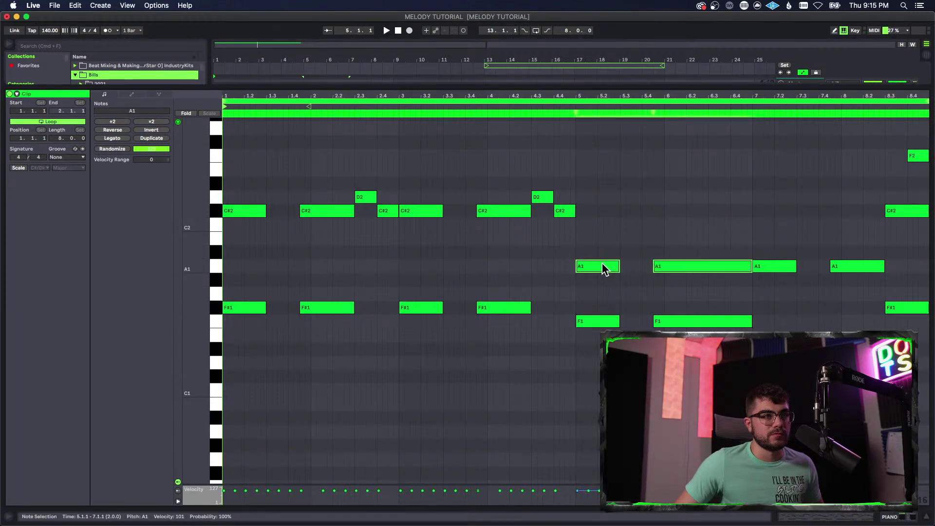
key("space")
left_click(579, 292)
key("space")
key("space")
key("space")
left_click(579, 288)
key("space")
key("space")
- Try raising the A1 notes in bars 5 and 6 to B1 and play from 4.4.1
left_click_drag(612, 267, 691, 276)
key("Delete")
key("space")
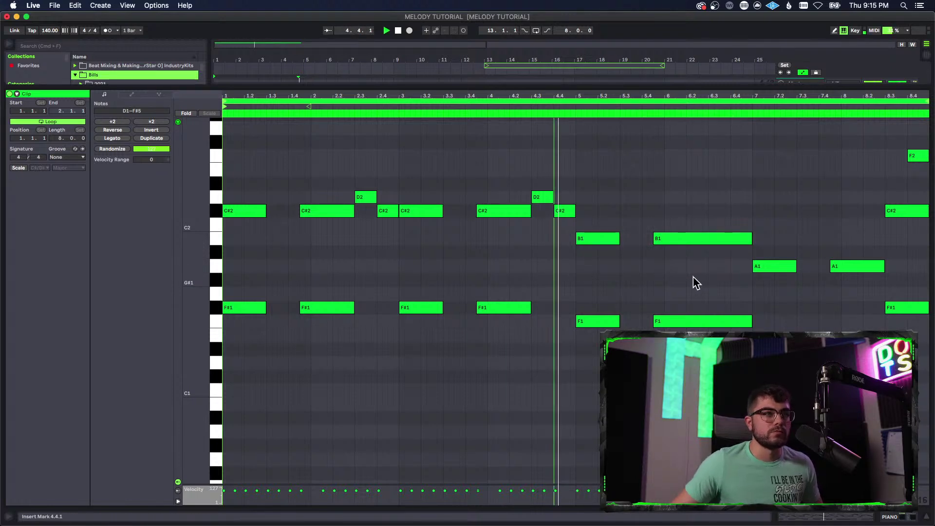
scroll(622, 328, "up", 3)
key("space")
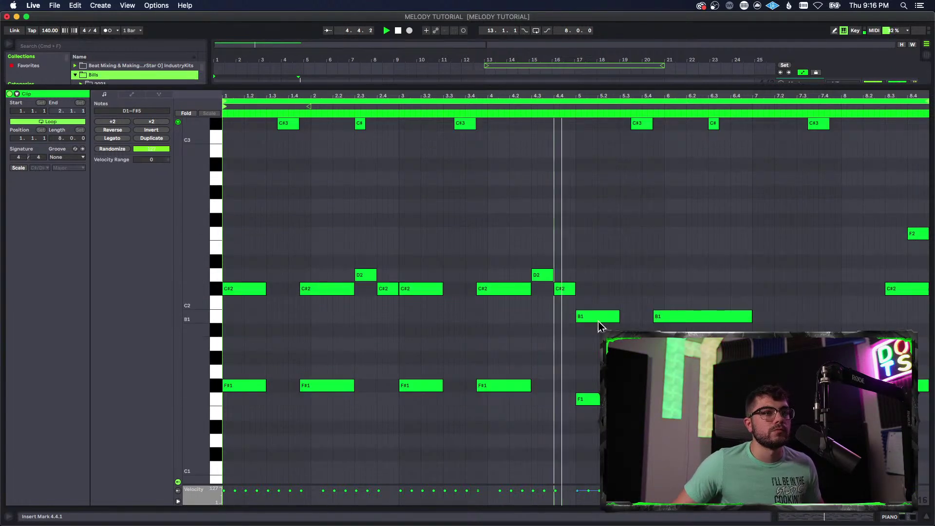
- Raise the B1 notes in bars 5 and 6 to C#2 and play the clip through into bar 7
left_click_drag(556, 317, 665, 312)
left_click_drag(582, 319, 584, 292)
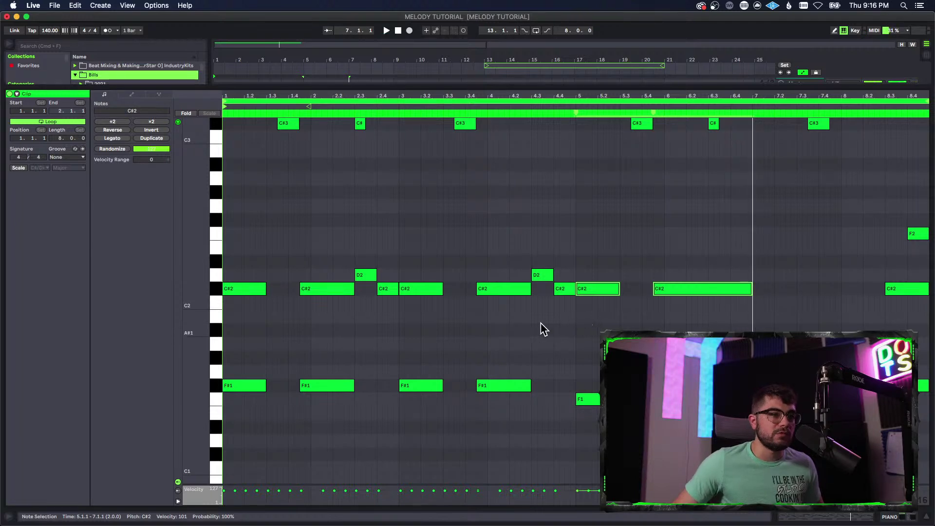
key("space")
scroll(540, 351, "down", 3)
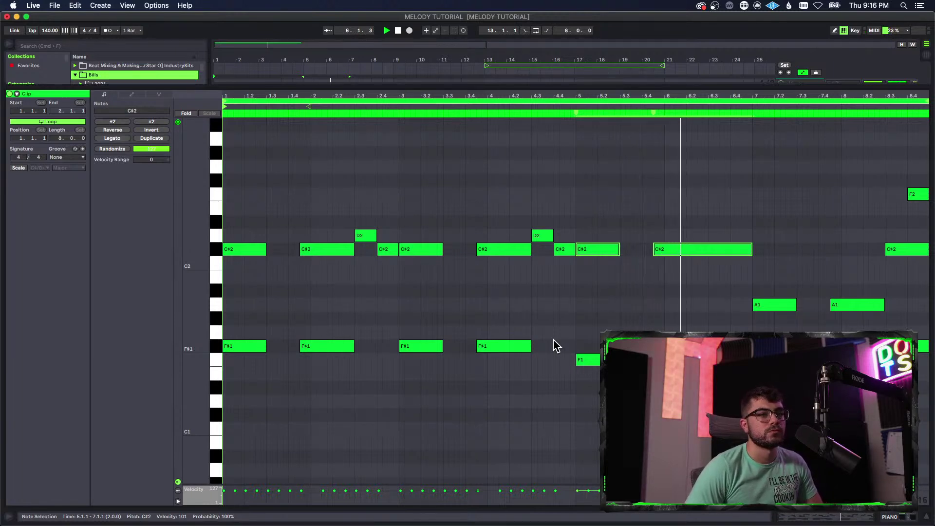
scroll(618, 297, "down", 2)
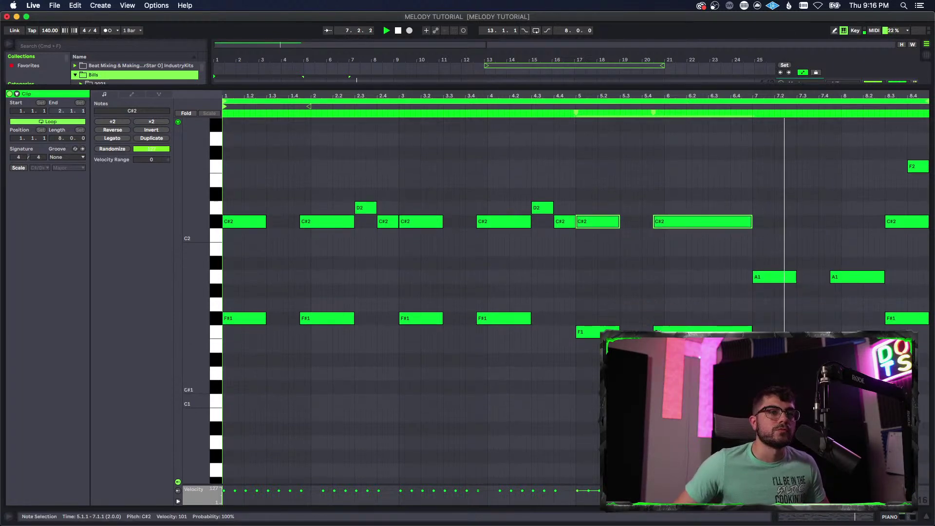
key("space")
- Transpose the F1–C#2 chord notes in bars 5 and 6 down three semitones to D1–A#1
left_click_drag(595, 191, 700, 368)
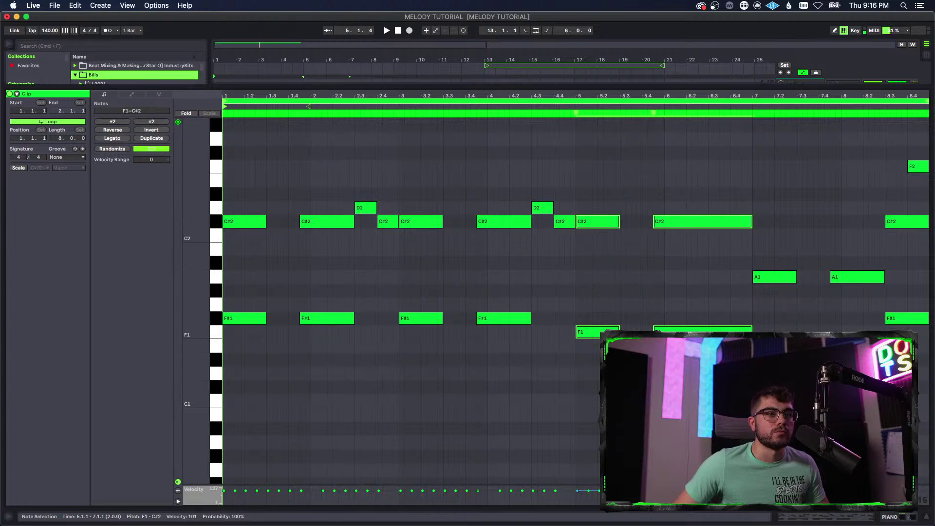
key("Down")
key("Down")
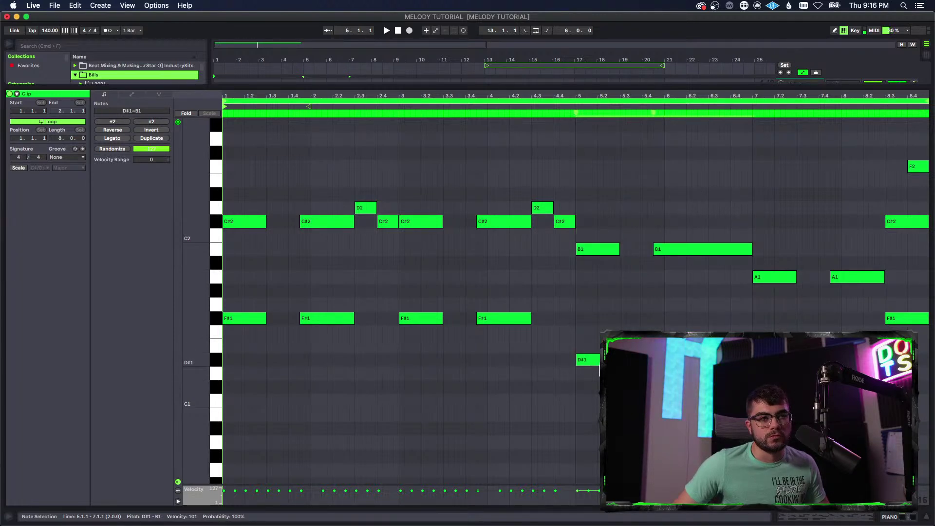
key("Down")
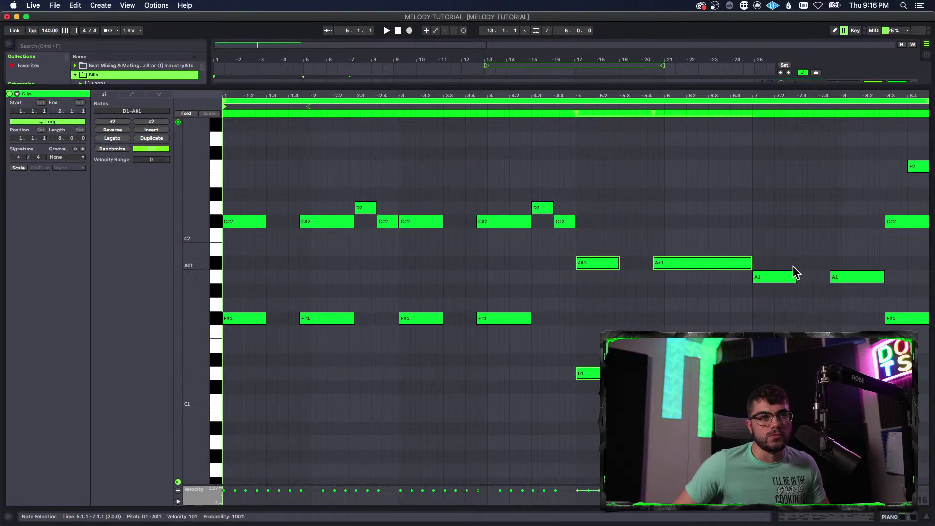
- Try lowering the bar 7 and 8 chord notes one semitone to C#1–G#1, and undo back past the bar 5 and 6 transposition
left_click_drag(773, 254, 842, 351)
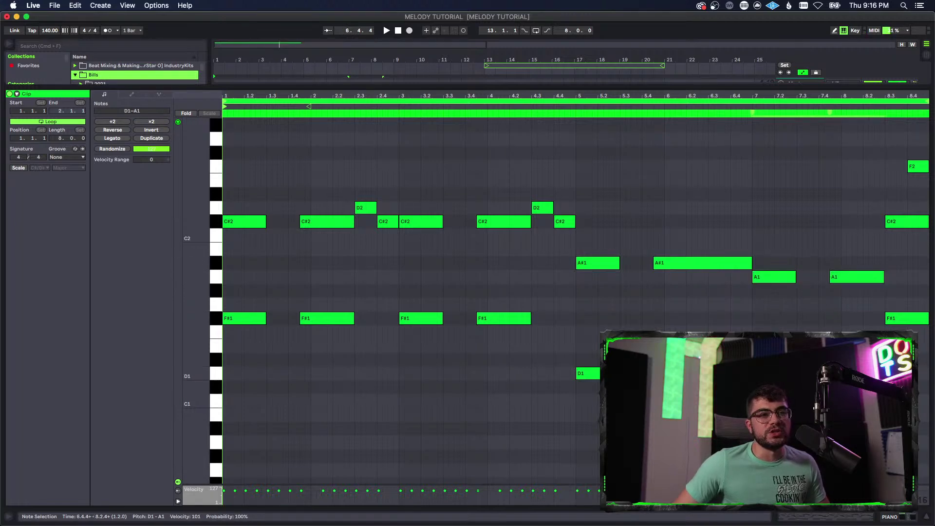
key("Down")
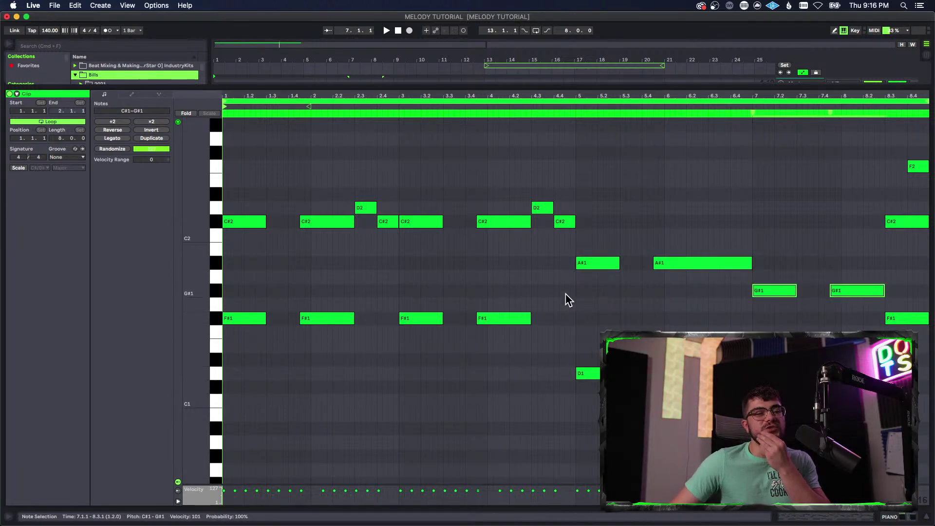
key("Up")
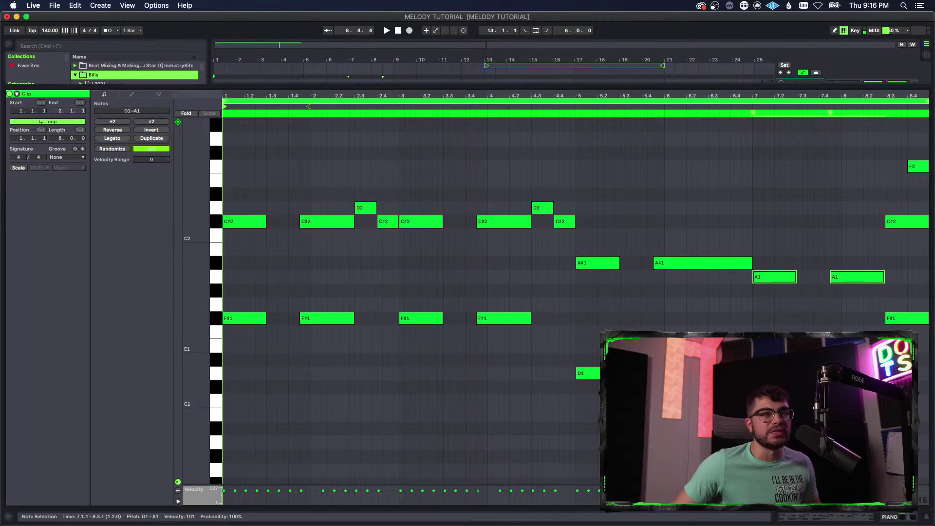
key("super+z")
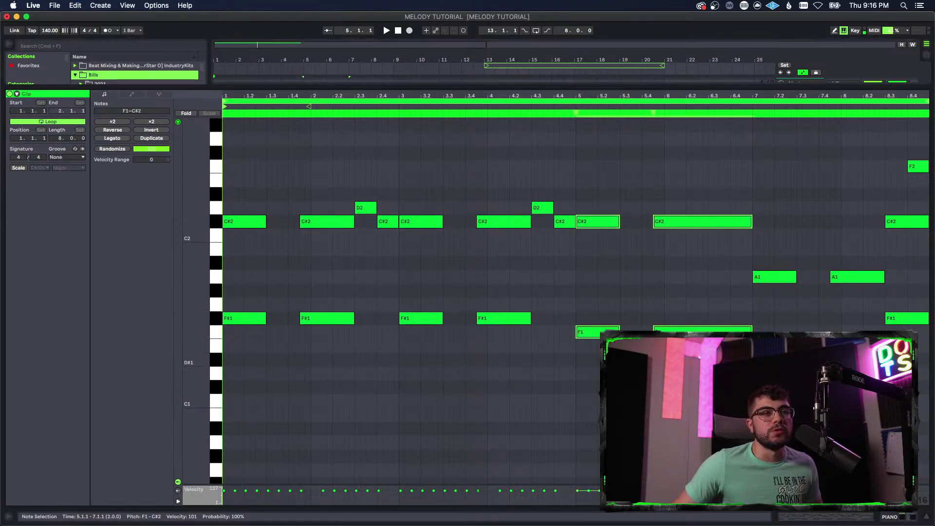
- Transpose the bar 5 and 6 chord notes down three semitones to D1–A#1, and lower their upper notes to A1
left_click_drag(589, 196, 700, 344)
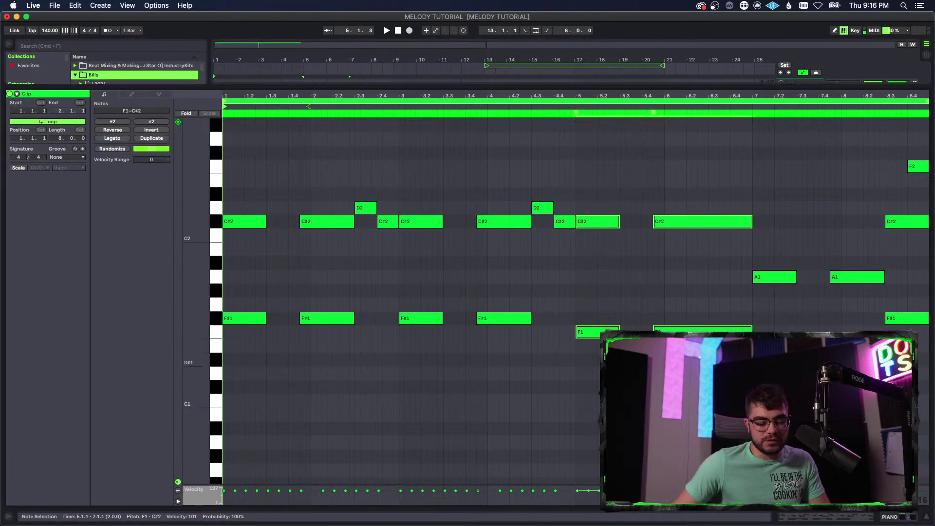
key("Down")
key("Down")
key("Down")
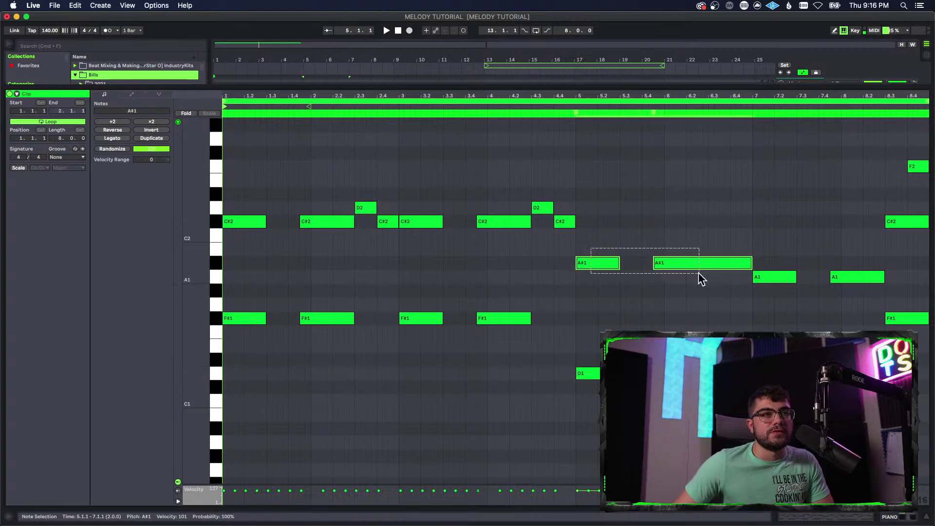
key("Down")
- Lower the D1–A1 chord notes in bars 7 and 8 one semitone to C#1–G#1 and play the clip from 5.1.1
left_click_drag(767, 255, 872, 378)
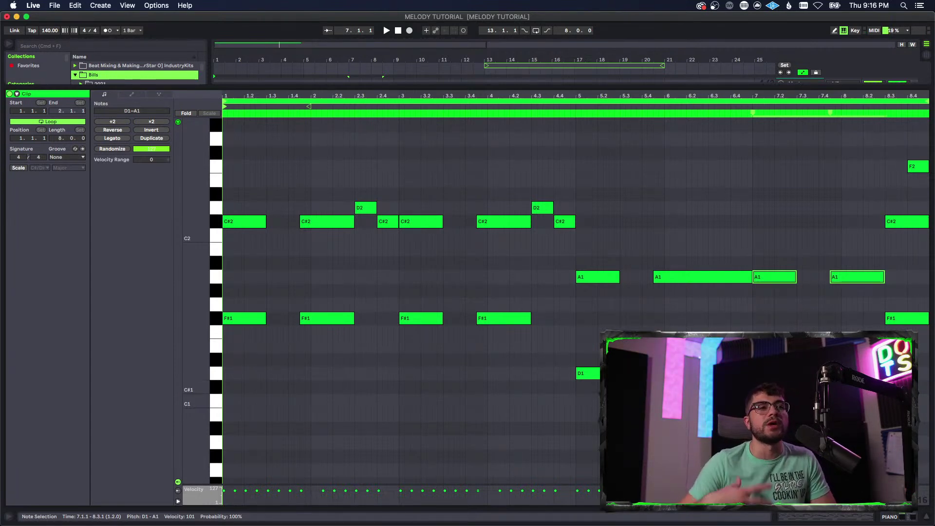
key("Down")
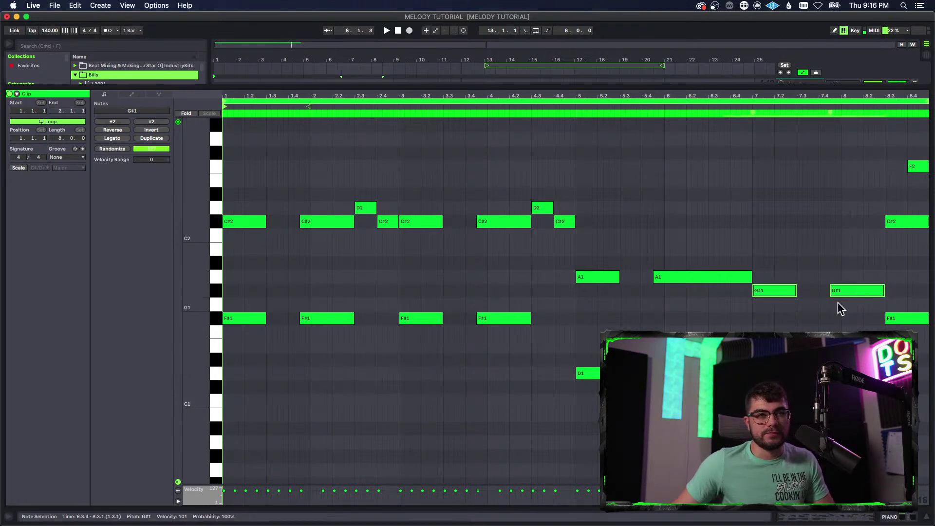
left_click(573, 310)
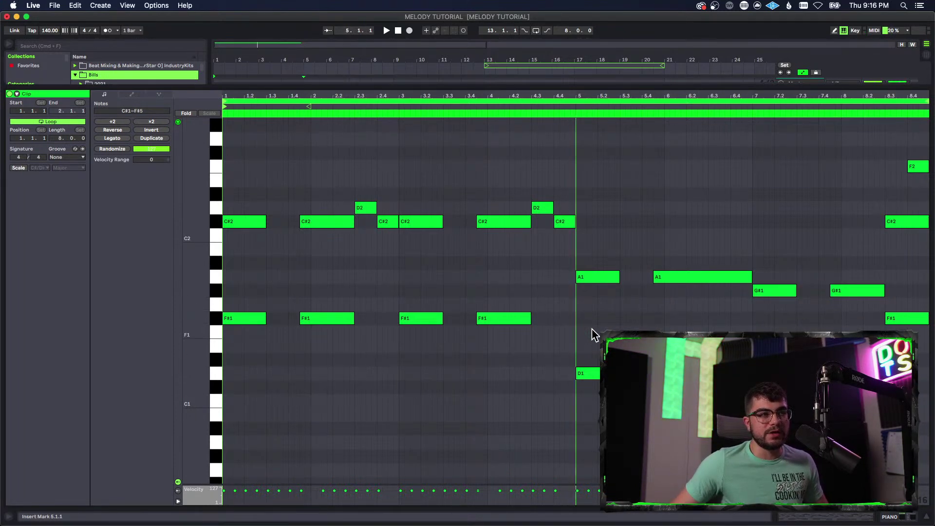
key("space")
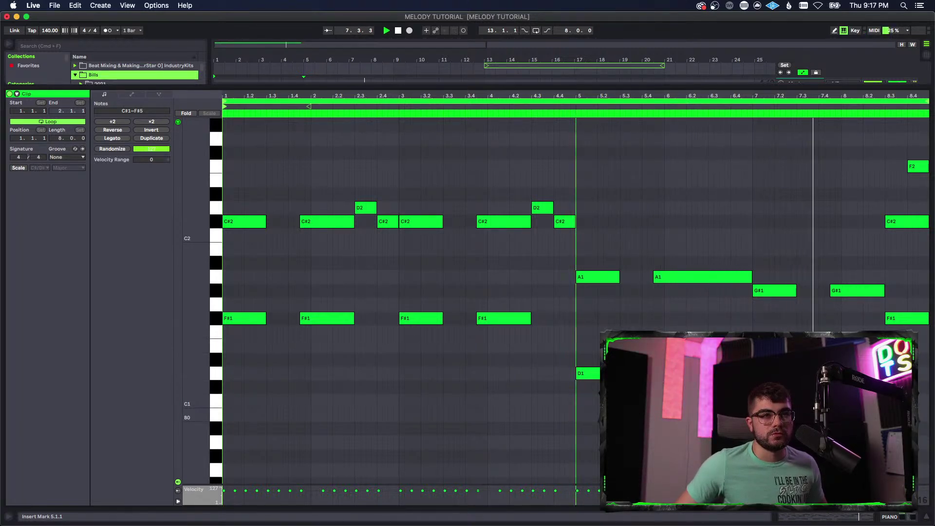
scroll(557, 300, "up", 1)
key("space")
- Transpose the F#1–C#2 chord at 8.3.1 down to D1–A1 and play from 7.1.1
left_click(902, 229)
left_click(899, 329, "shift")
key("Down")
key("Down")
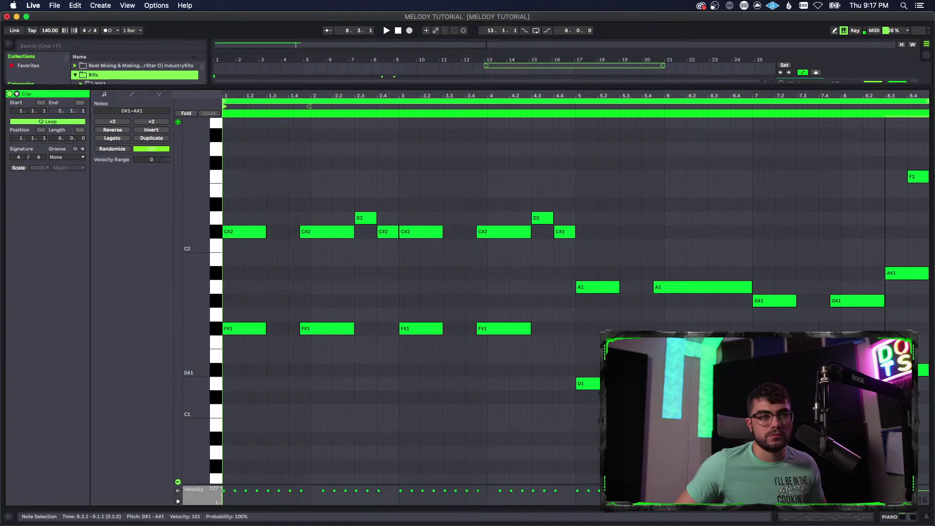
key("Down")
left_click(753, 356)
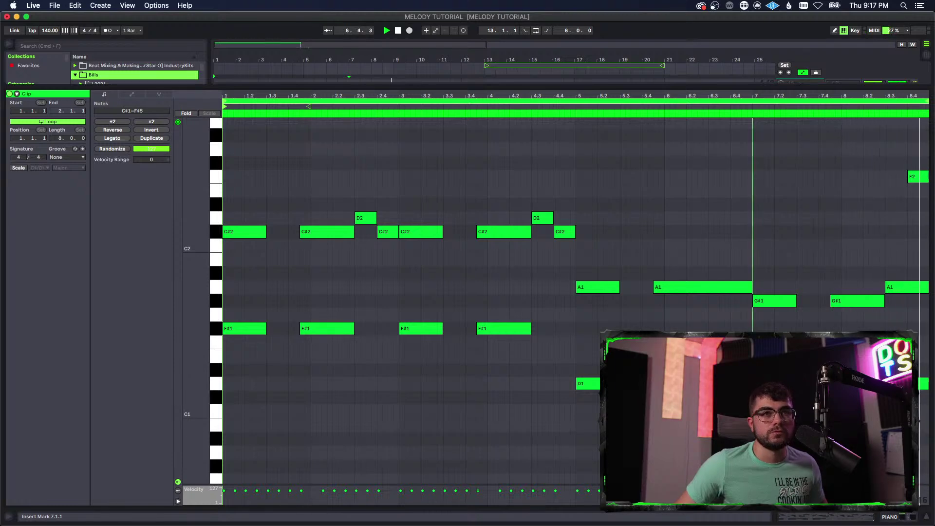
- Lower the F2 note near 8.4 to C#2 and play from 8.3.1
left_click_drag(918, 176, 919, 238)
left_click(886, 251)
key("space")
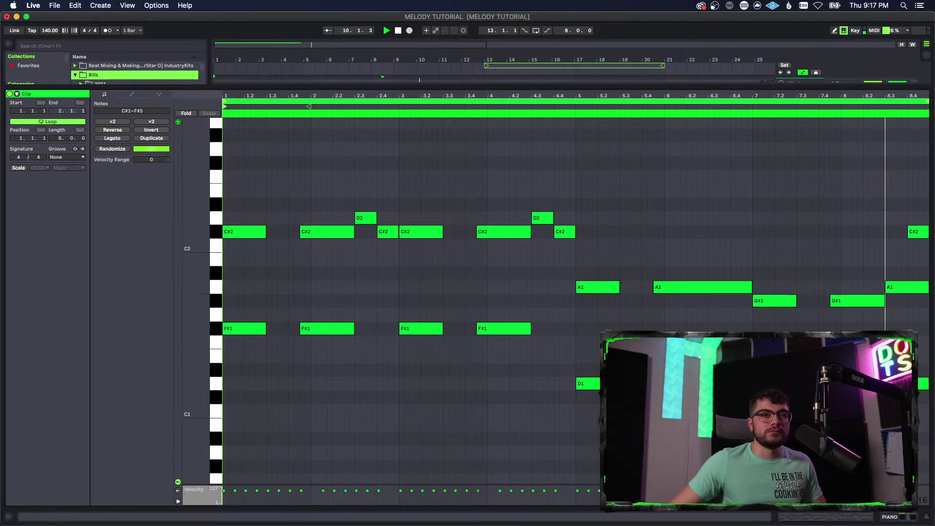
left_click_drag(893, 267, 906, 385)
left_click(891, 351)
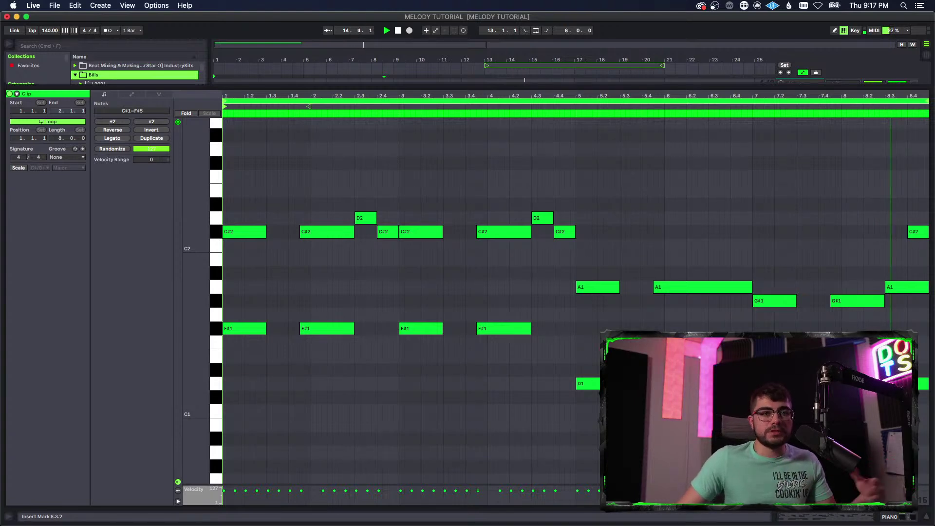
left_click(885, 351)
- Examine the full note range of the clip, comparing the opening chords with the F#3 note at 1.1.1 and the B4 note at 1.4.3
scroll(557, 300, "up", 10)
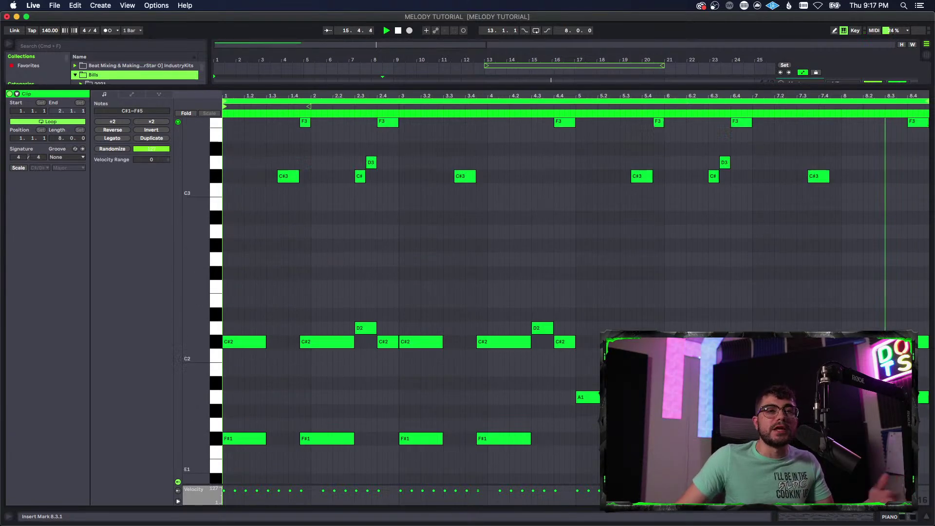
scroll(427, 377, "down", 5)
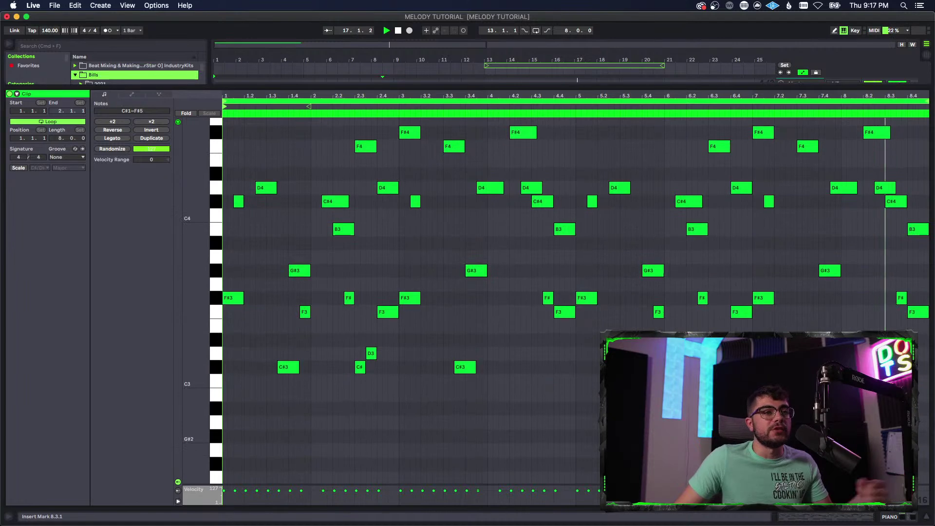
scroll(428, 372, "down", 4)
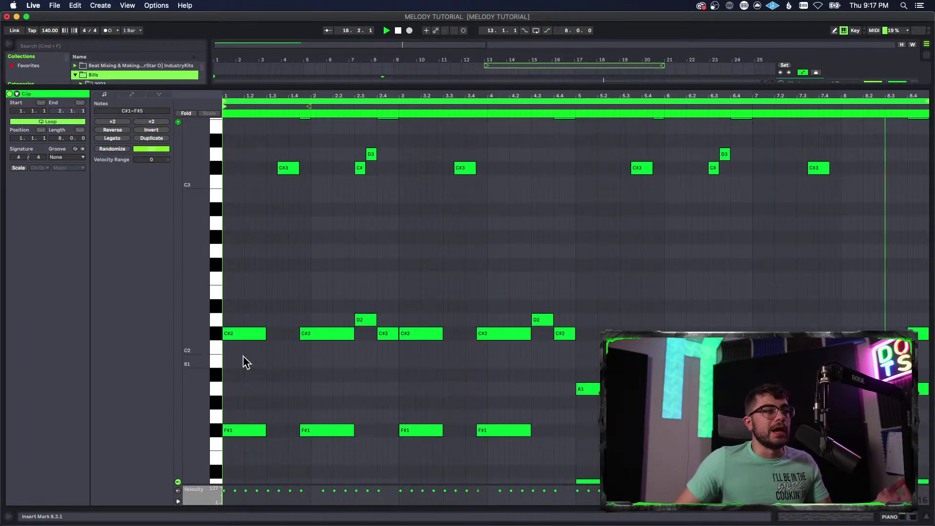
left_click_drag(191, 339, 171, 340)
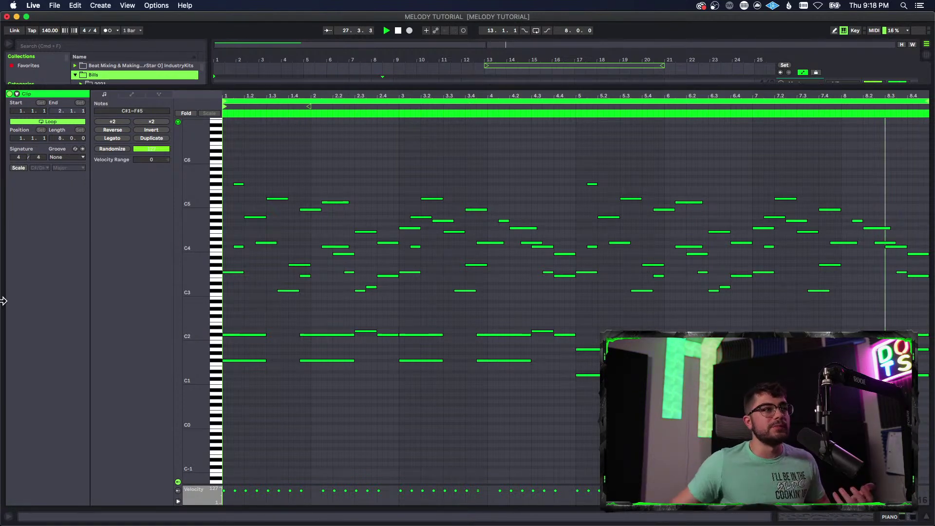
left_click_drag(196, 276, 207, 276)
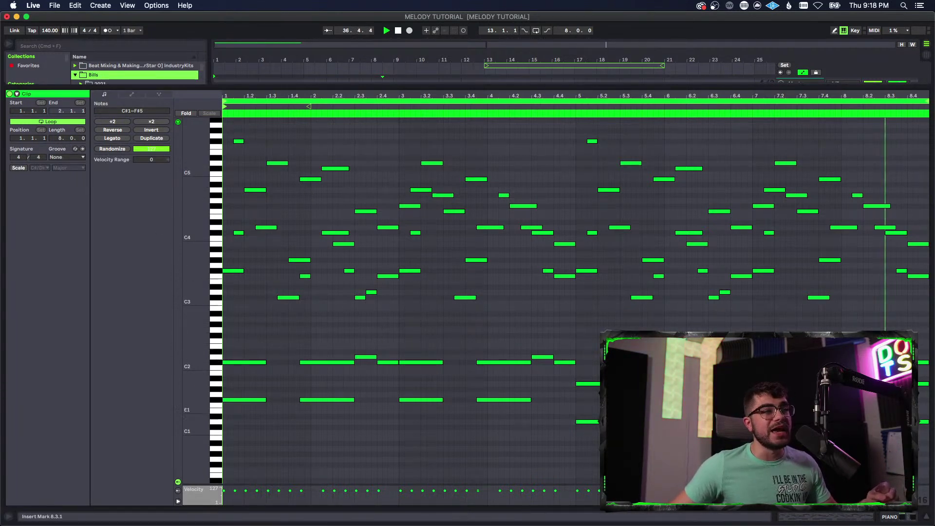
scroll(395, 344, "down", 3)
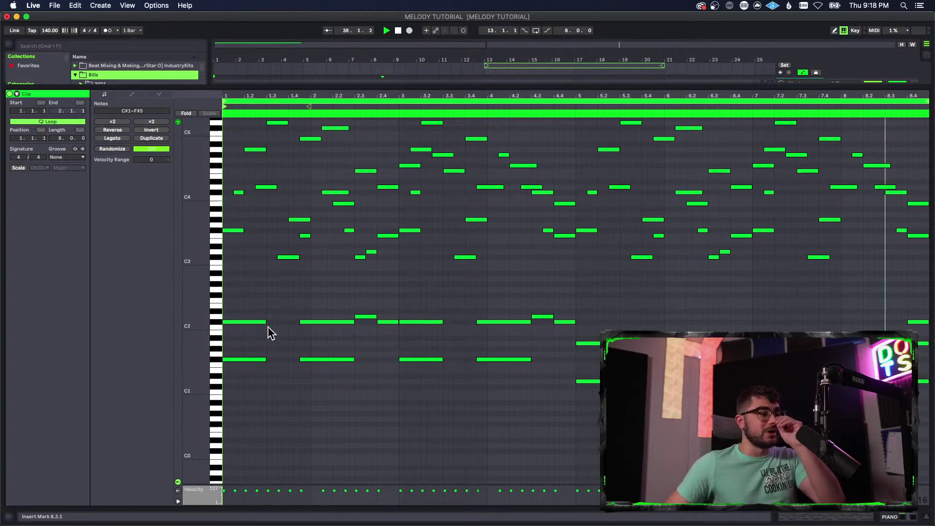
left_click_drag(247, 305, 327, 375)
scroll(289, 362, "up", 5)
left_click(236, 298)
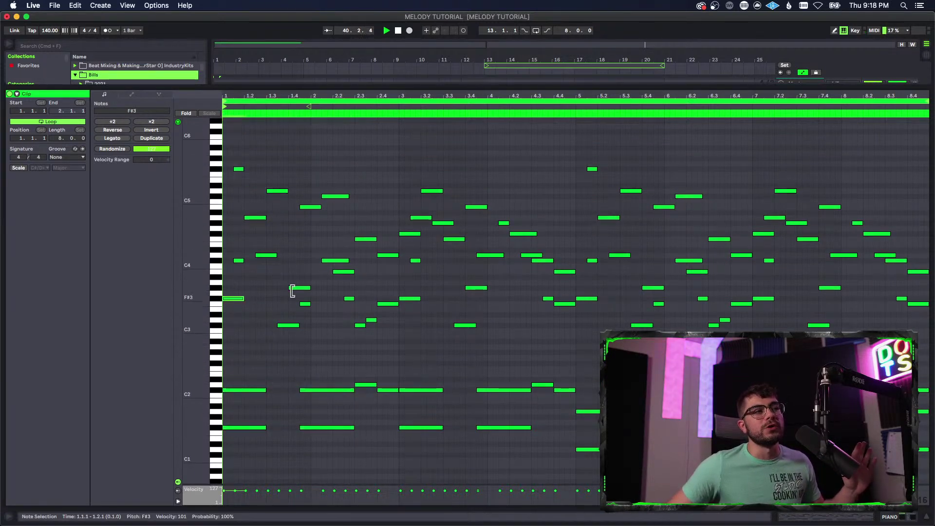
left_click(311, 207)
scroll(347, 378, "down", 10)
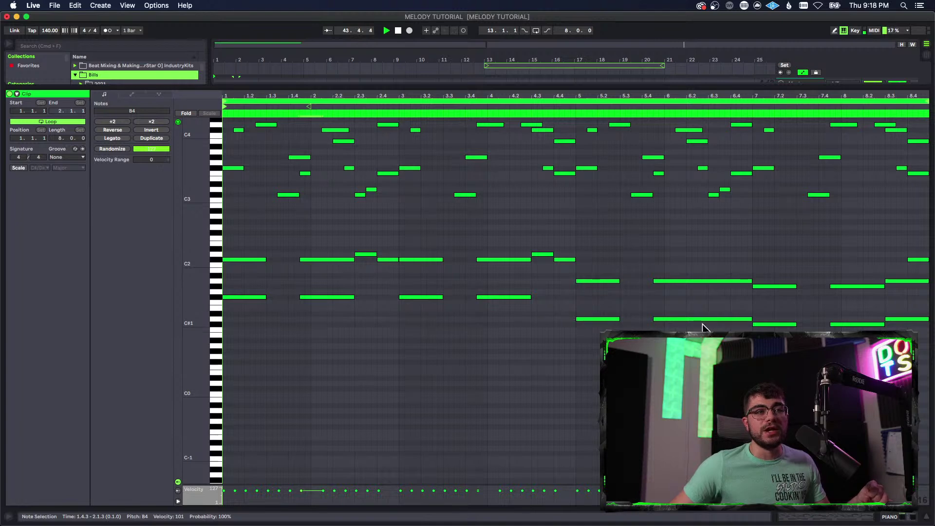
- Highlight all F#1, D1 and C#1 root notes in turn, and review the chord pairs across the clip
left_click(216, 298)
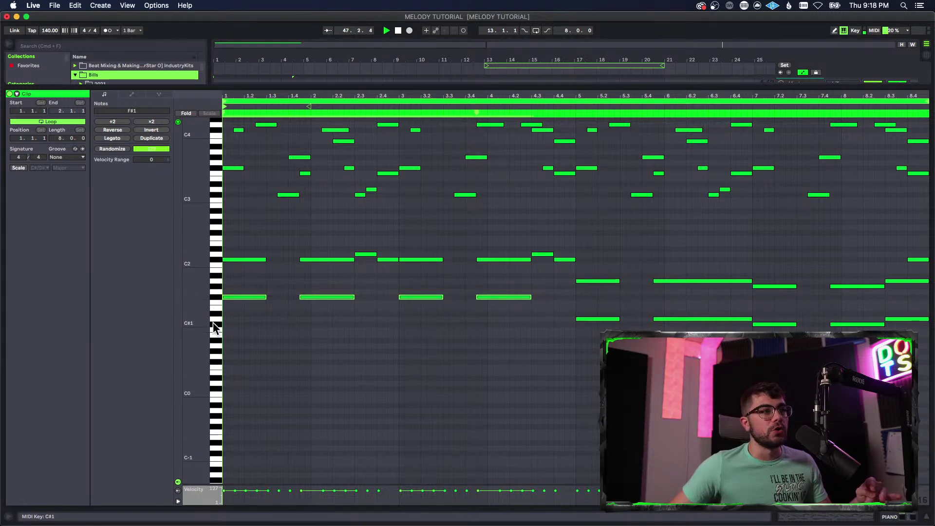
left_click(216, 321)
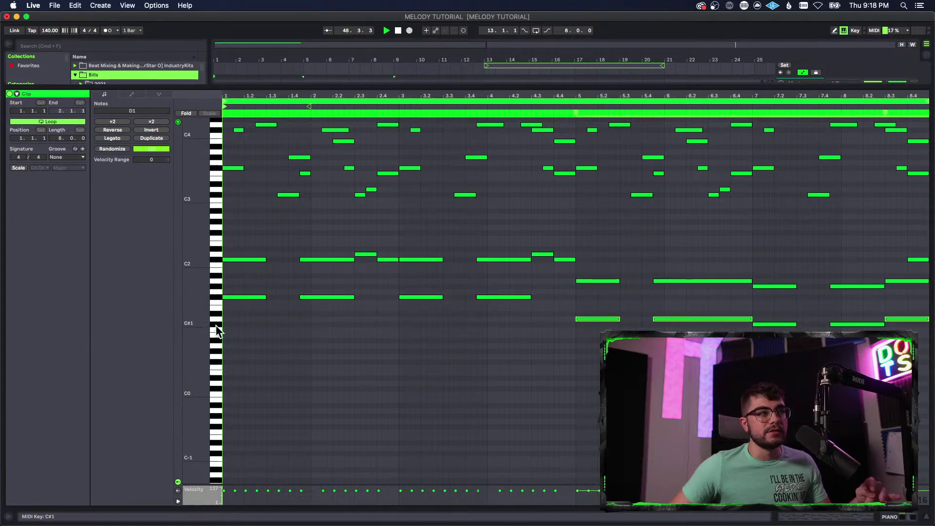
left_click(217, 326)
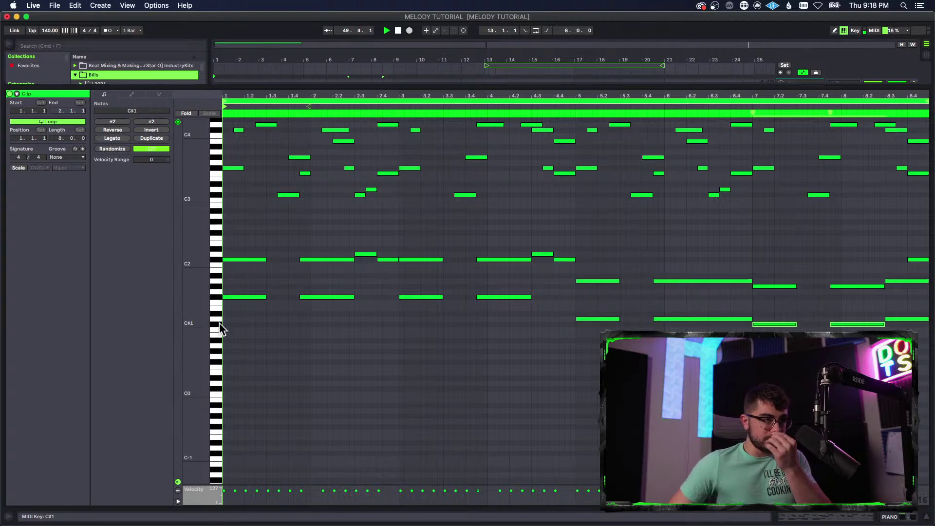
left_click_drag(772, 262, 862, 325)
left_click_drag(583, 259, 680, 324)
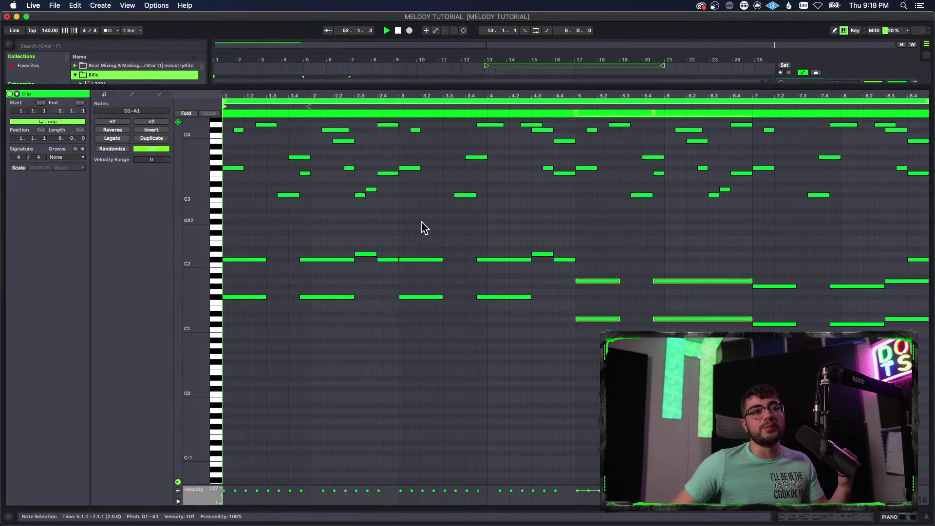
left_click_drag(248, 231, 553, 337)
left_click(552, 337)
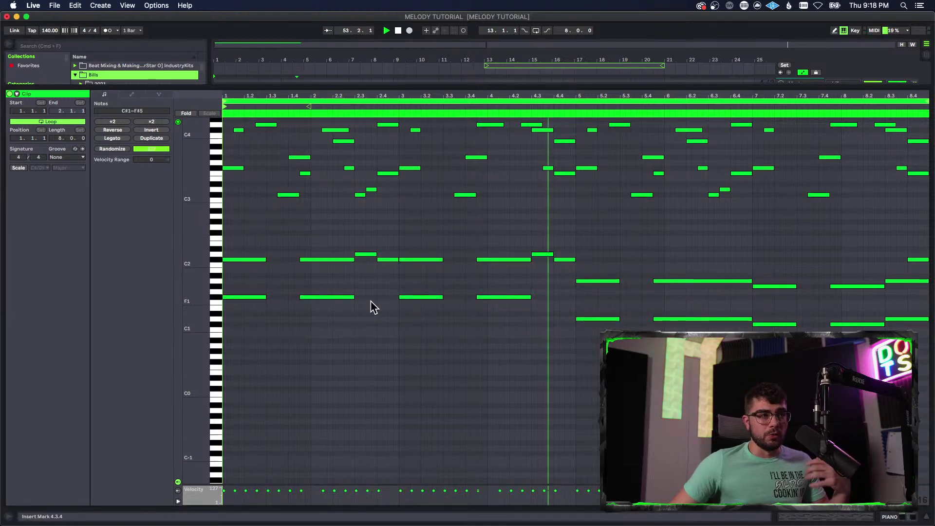
- Examine how the F#3 note at 1.1.1 and the F3 note at 1.4.3 relate to the chords below
scroll(321, 308, "up", 1)
scroll(320, 305, "up", 1)
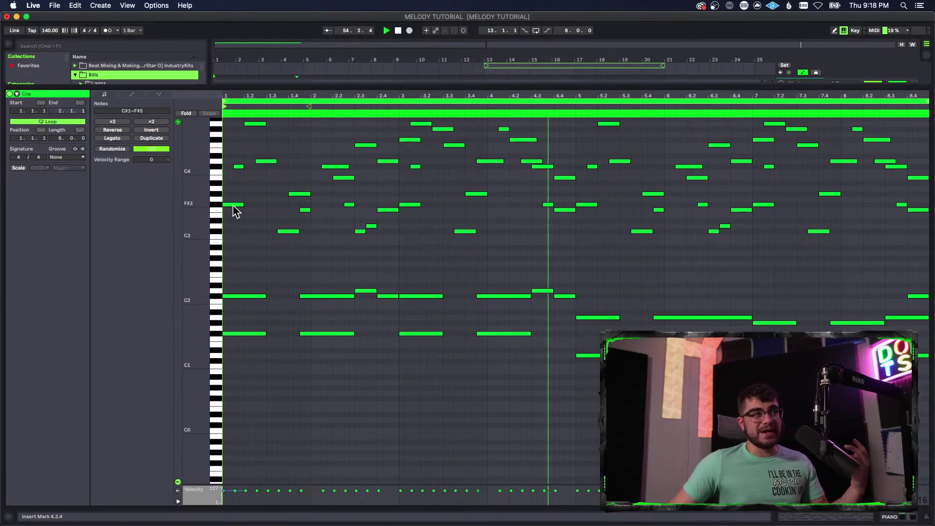
left_click(235, 205)
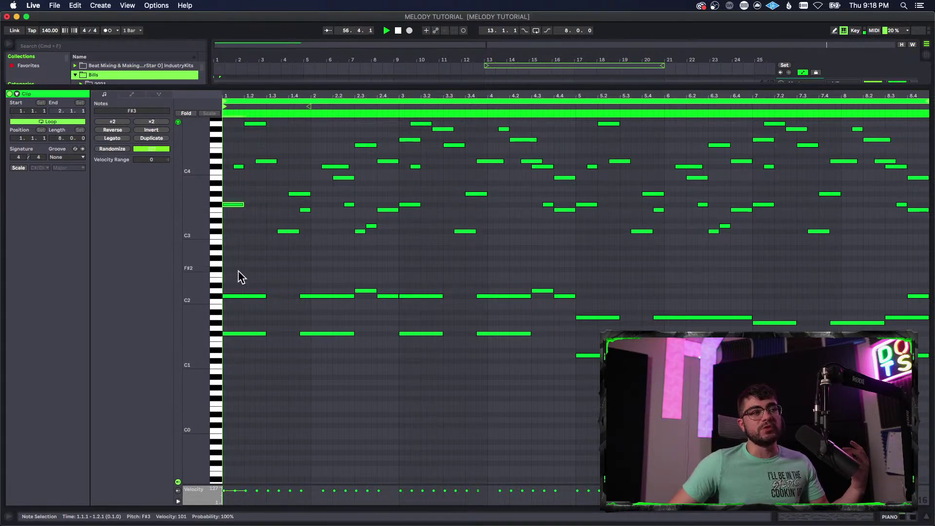
scroll(355, 209, "up", 2)
left_click(305, 251)
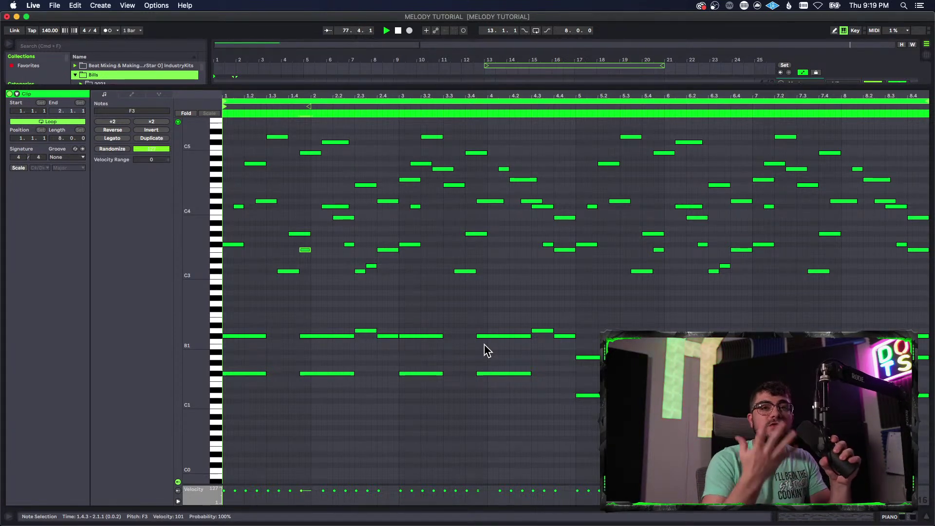
scroll(283, 385, "up", 5)
scroll(284, 385, "down", 5)
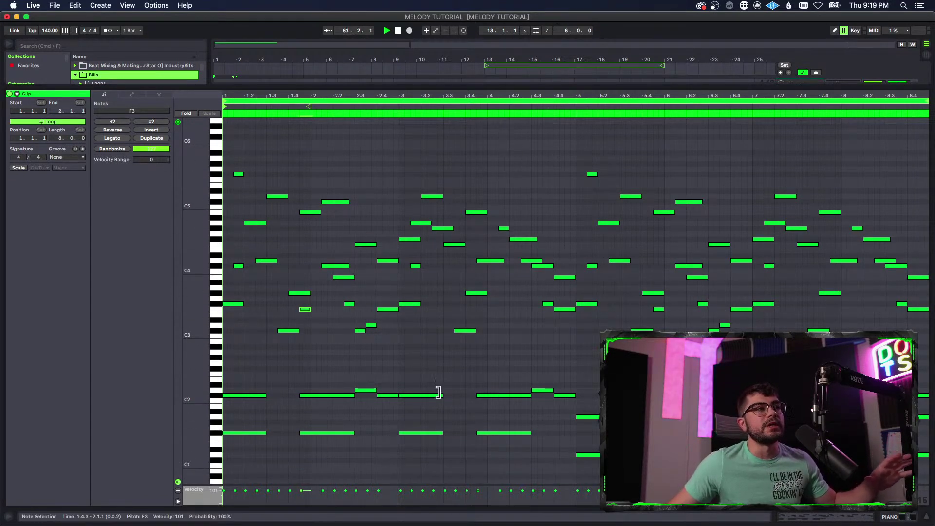
scroll(487, 389, "down", 2)
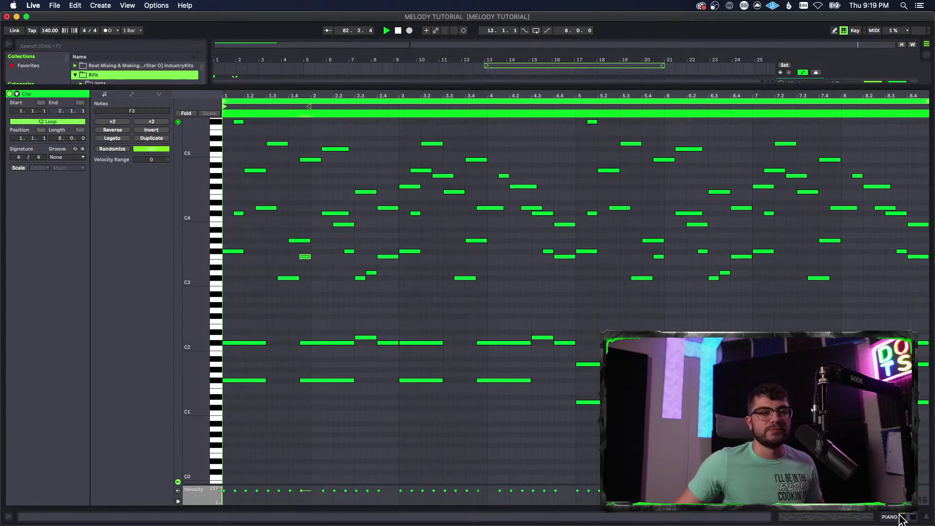
- Return to the full arrangement and enable an 8-bar playback loop from 1.1.1 over the PIANO clip
left_click(901, 518)
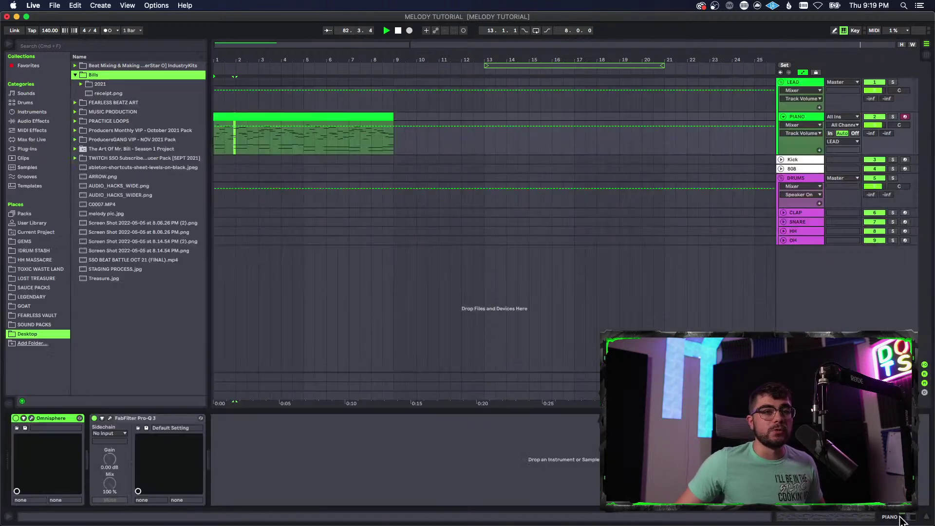
left_click(373, 117)
mouse_move(542, 65)
left_mouse_down()
mouse_move(277, 63)
mouse_move(284, 50)
left_mouse_up()
left_click(536, 31)
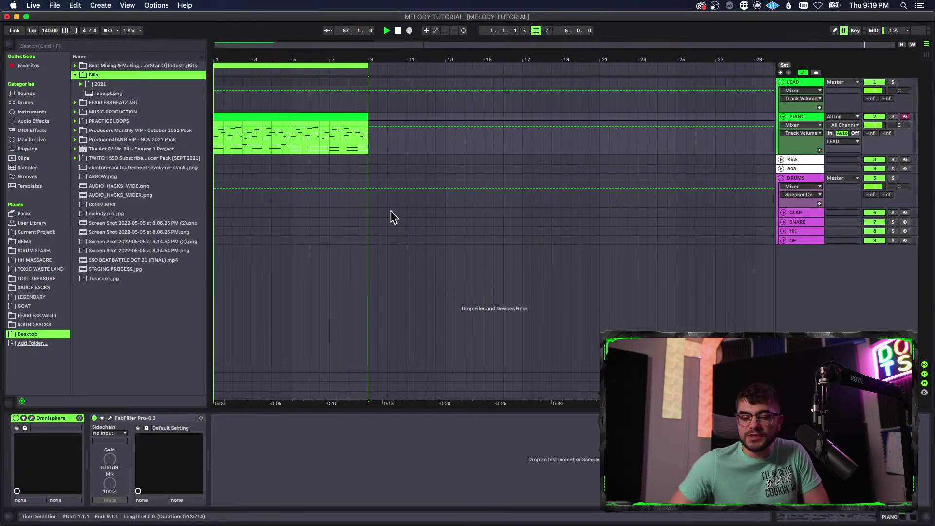
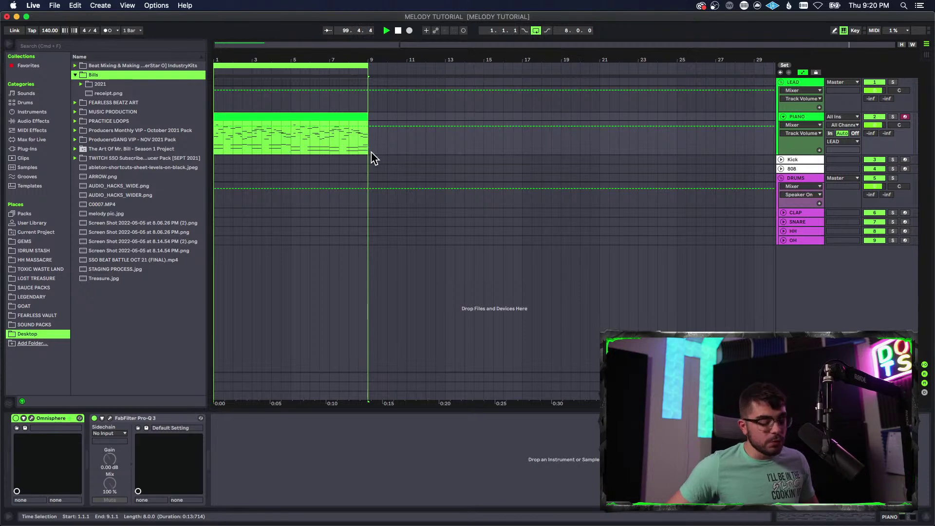
- Open the PIANO clip's notes and examine the gap in the bass chords around 3.3.1
key("Tab")
key("Tab")
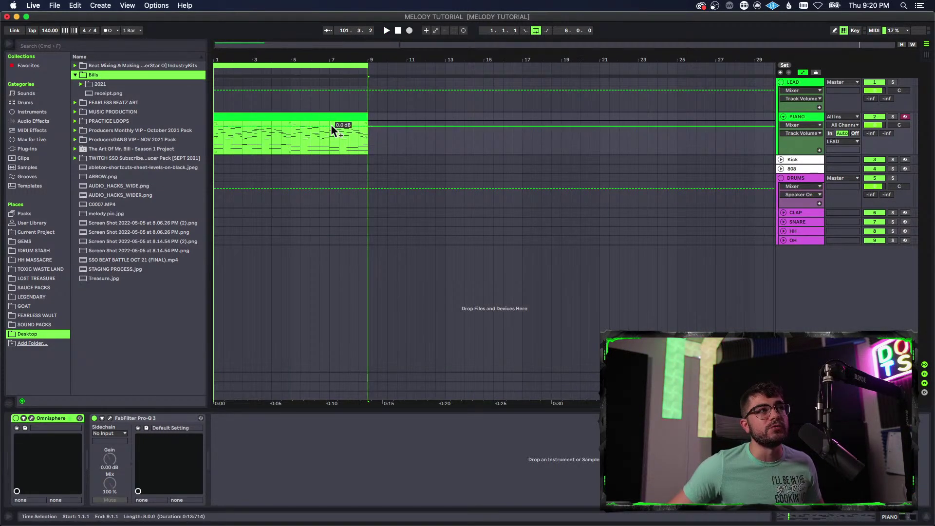
double_click(293, 119)
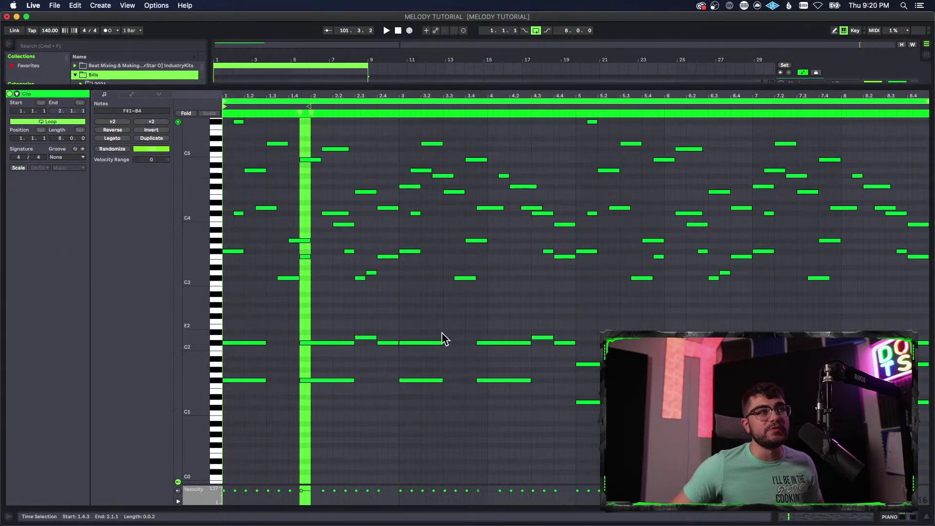
left_click(399, 289)
left_click(454, 285)
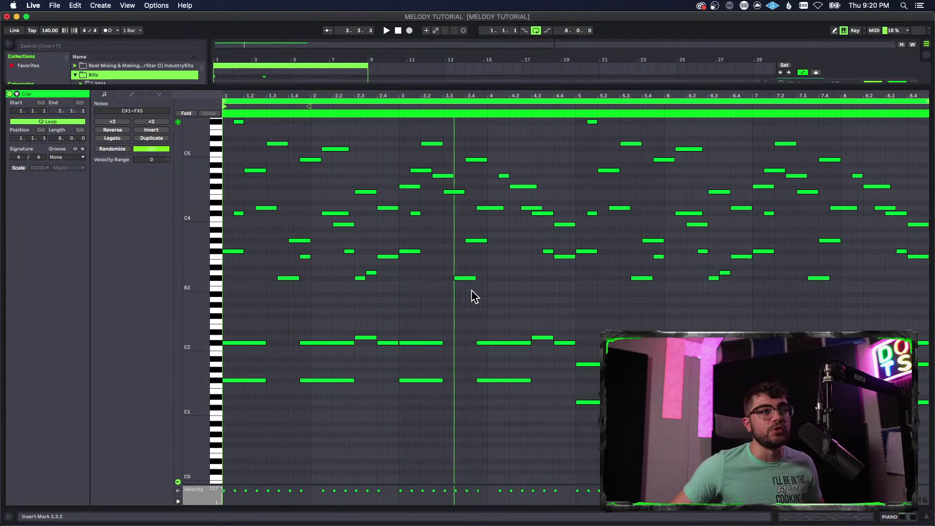
left_click(444, 300)
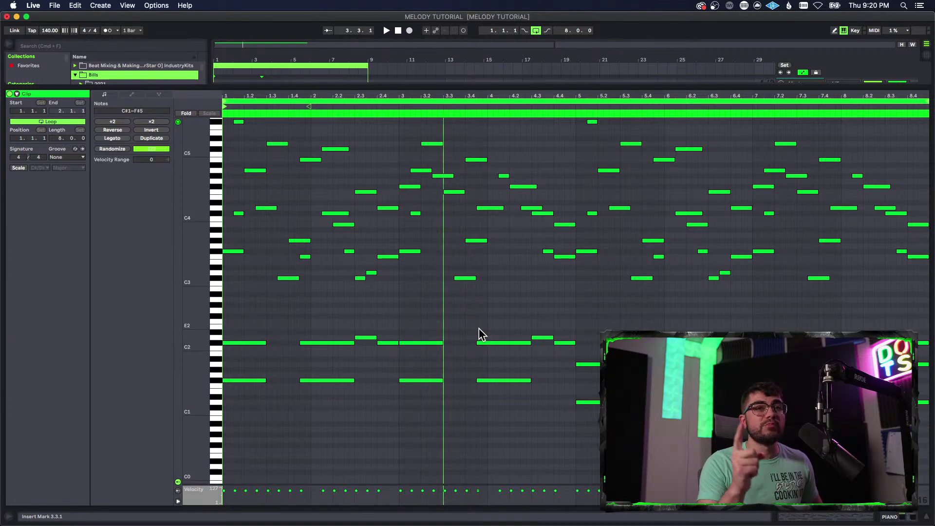
key("space")
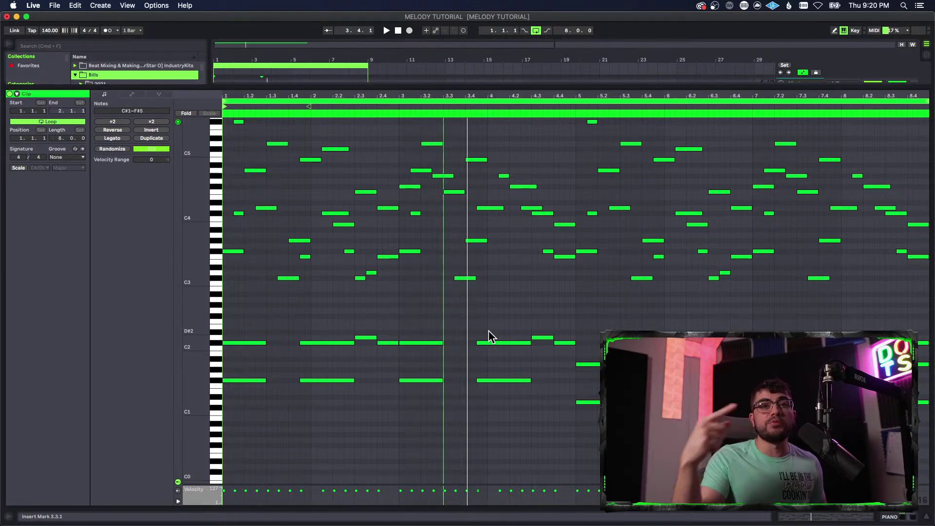
- Review the space between the bass chords and upper melody across bars 1 to 6, ending at 5.1.1
left_click(482, 321)
left_click(605, 309)
left_click(404, 307)
left_click(284, 313)
left_click(399, 317)
left_click(427, 318)
left_click(543, 321)
left_click(681, 322)
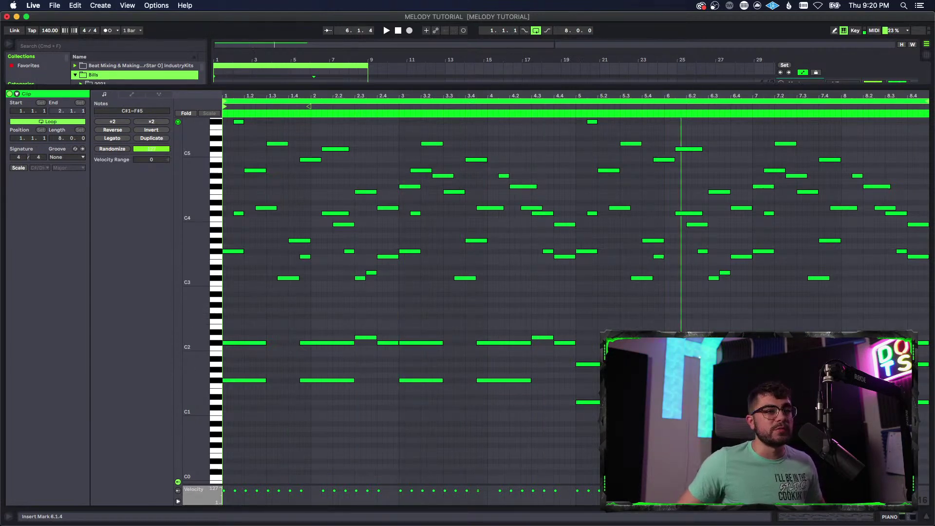
left_click(576, 435)
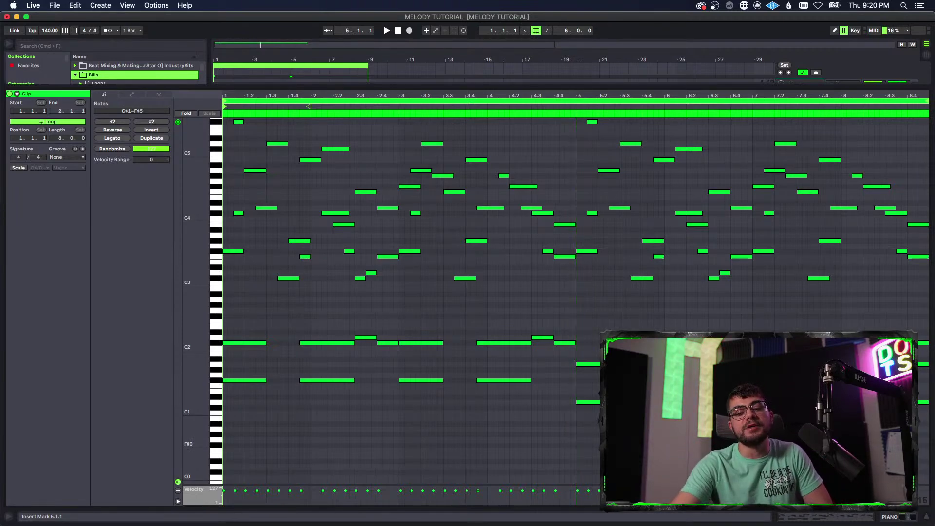
- Return to the arrangement and play the opening bars of the PIANO clip from 1.1.1
left_click(910, 517)
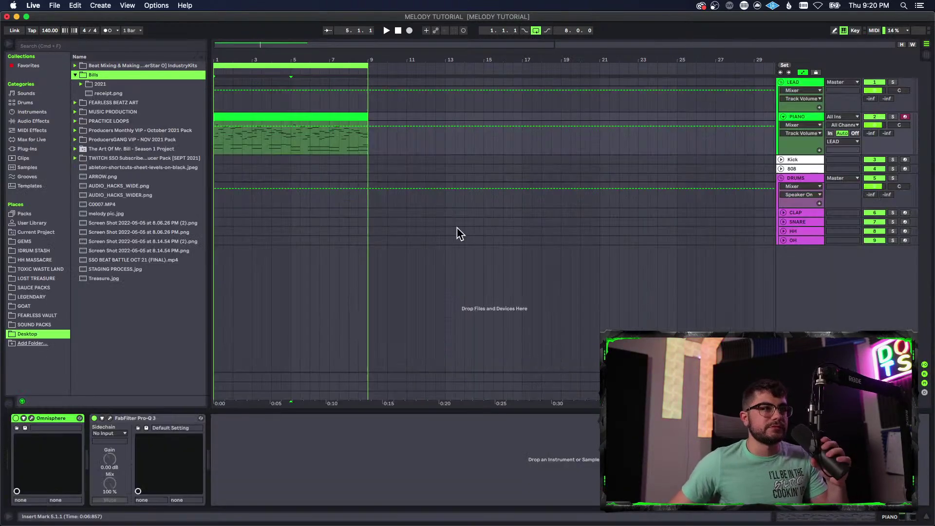
left_click(270, 119)
key("space")
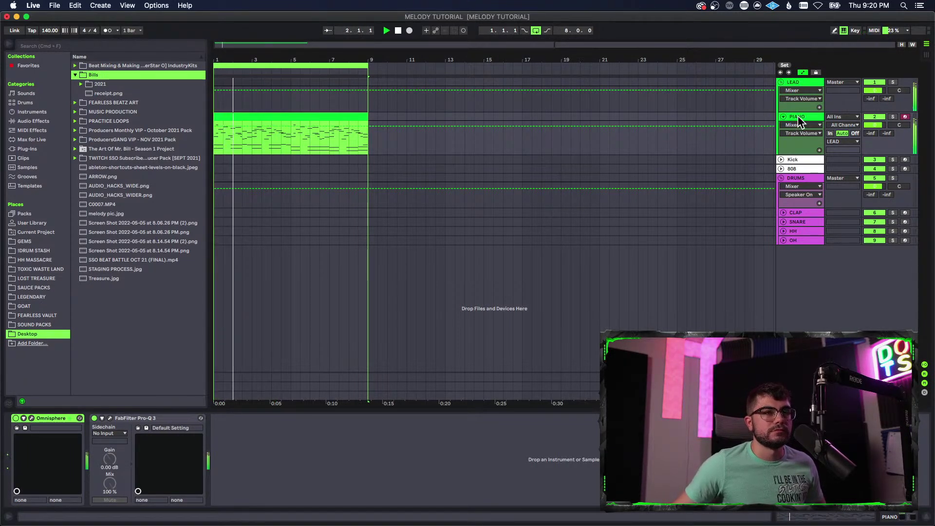
key("space")
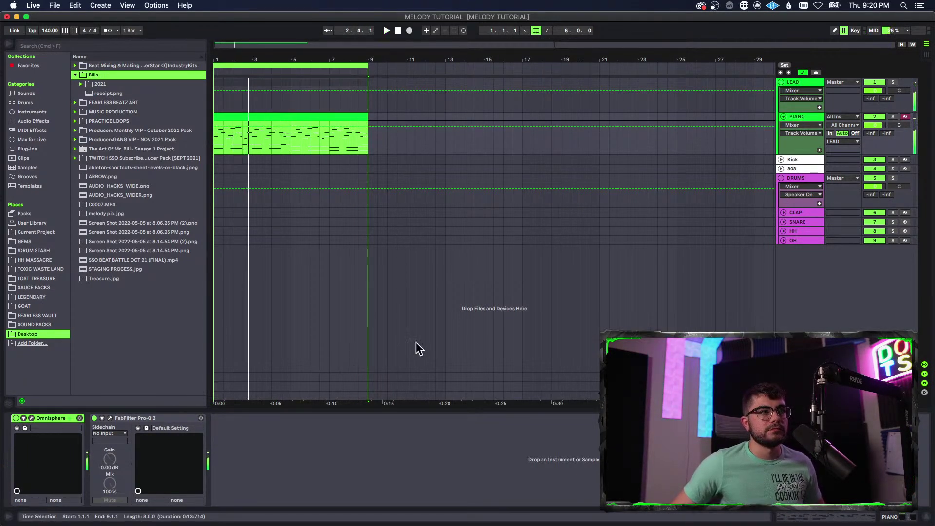
- Try transposing every note of the PIANO clip up one octave and listen to it
double_click(305, 128)
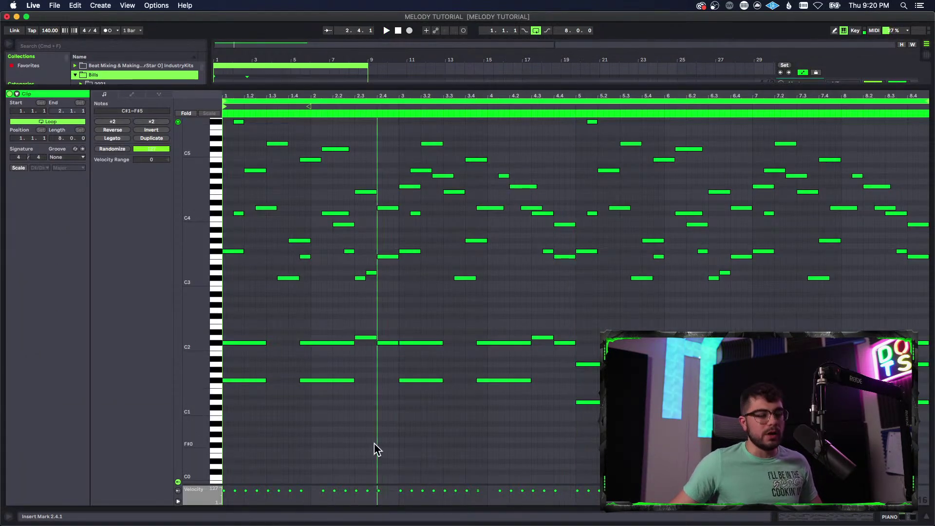
key("super+a")
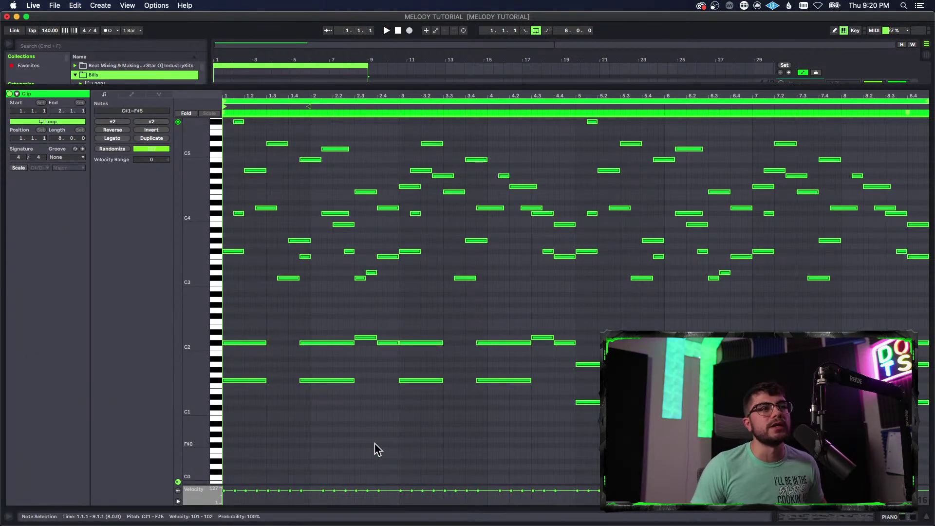
key("shift+Up")
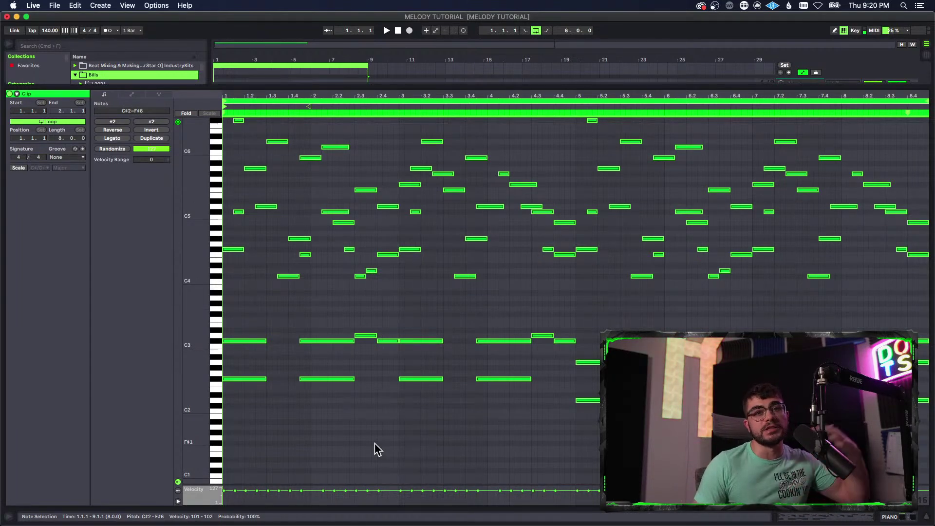
key("space")
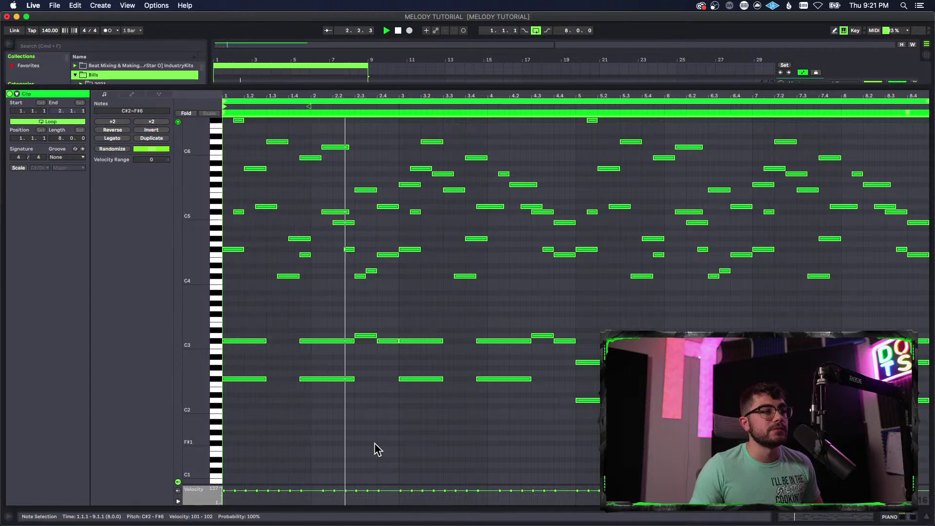
key("shift+Down")
scroll(447, 435, "down", 2)
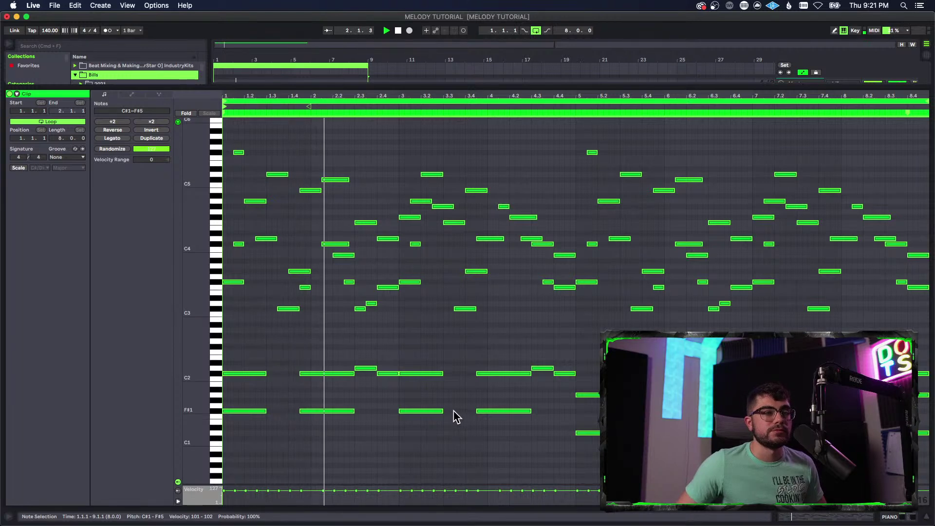
scroll(378, 428, "down", 3)
left_click(378, 428)
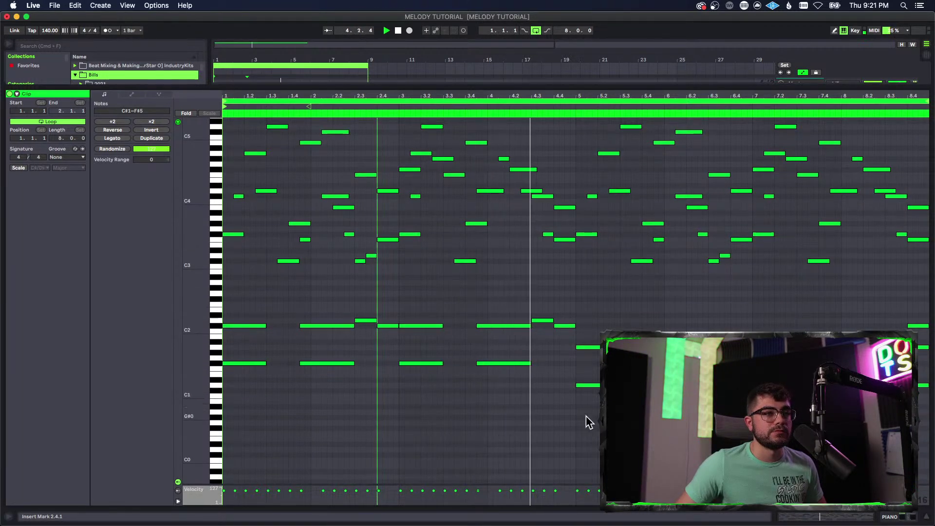
- Return to the arrangement, stop playback and duplicate the PIANO track
left_click(901, 517)
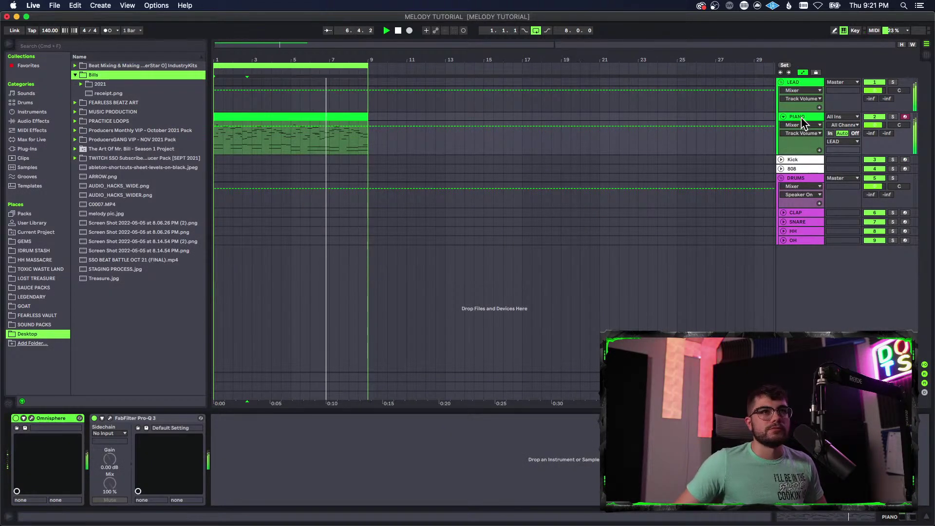
key("space")
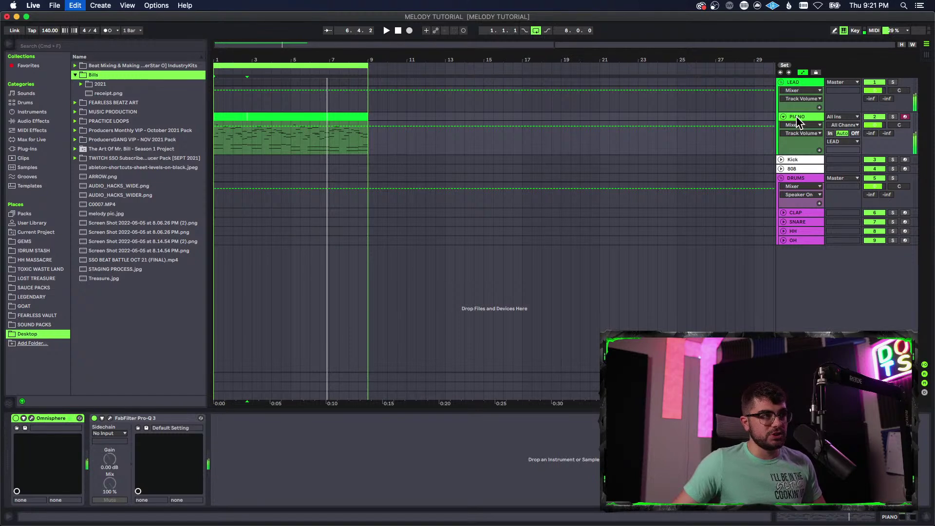
key("super+d")
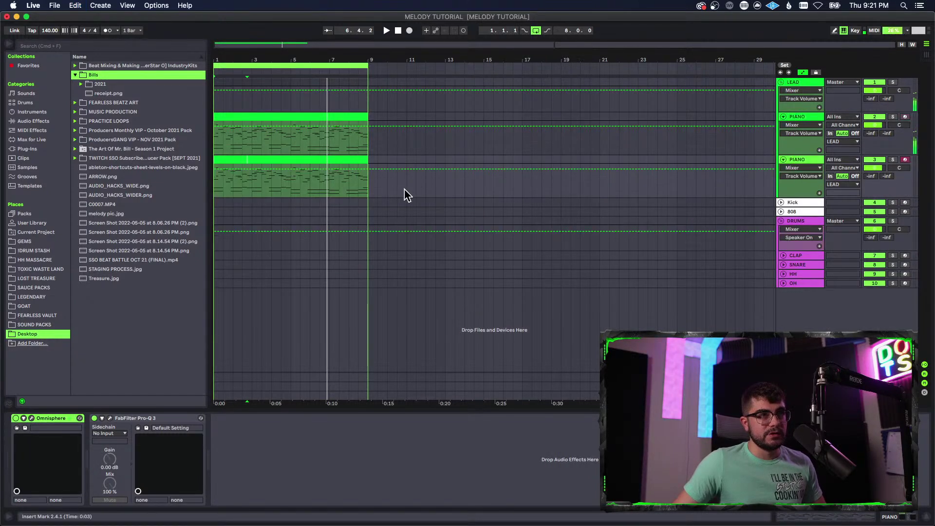
- In the duplicated PIANO clip, deactivate all bass notes from C#1 to D2 across the eight bars
left_click(353, 163)
left_click_drag(353, 164, 353, 158)
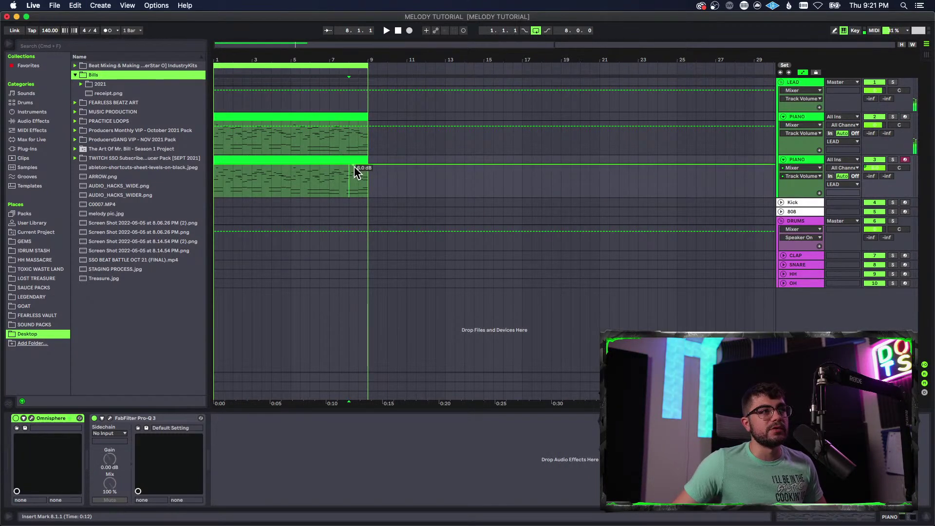
double_click(337, 163)
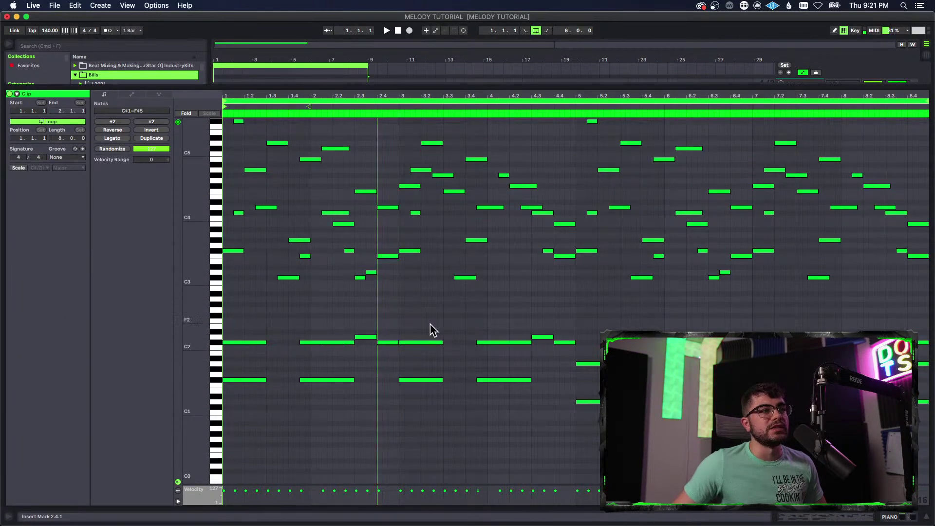
left_click_drag(244, 324, 923, 435)
key("0")
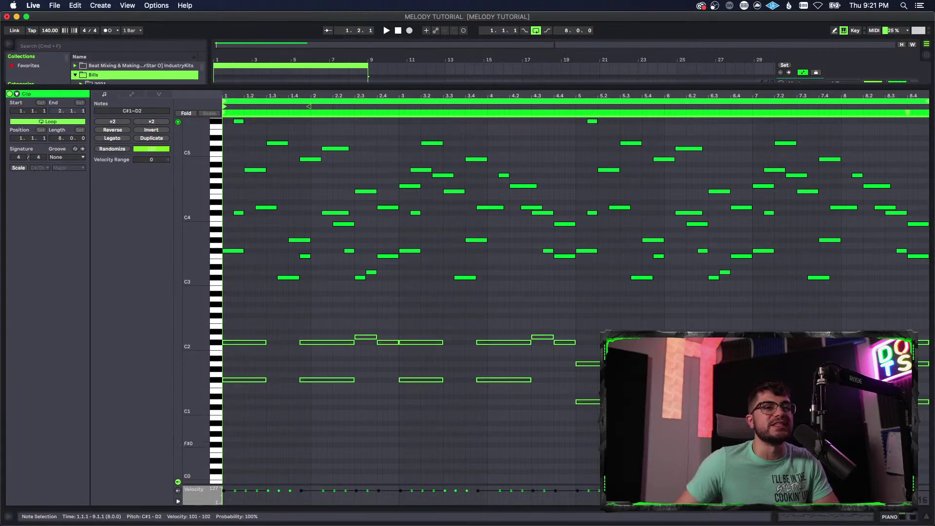
left_click(703, 375)
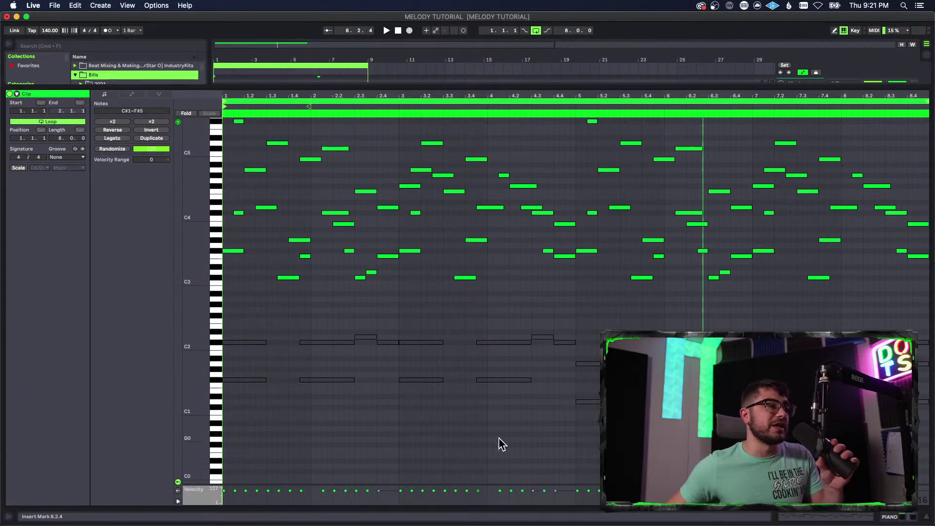
- Highlight the deactivated bass notes across the duplicated clip for review
scroll(381, 408, "up", 3)
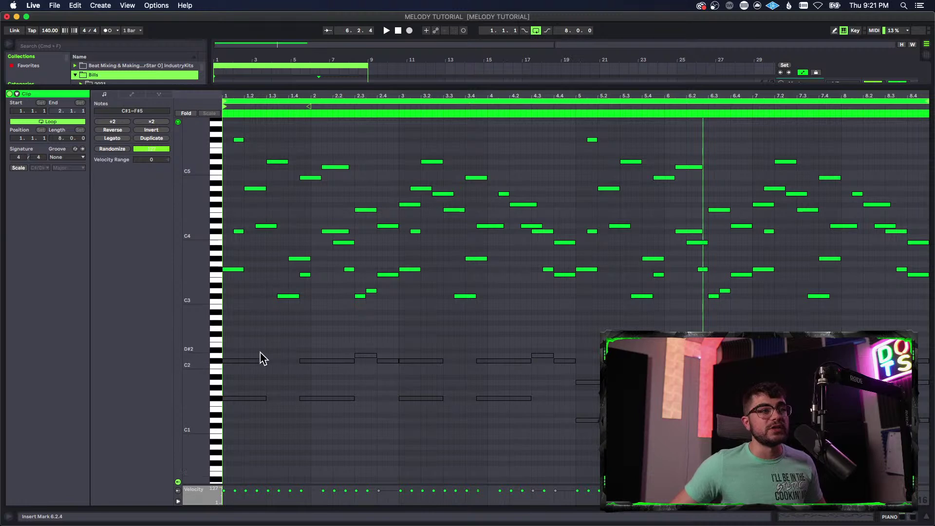
left_click_drag(239, 341, 604, 452)
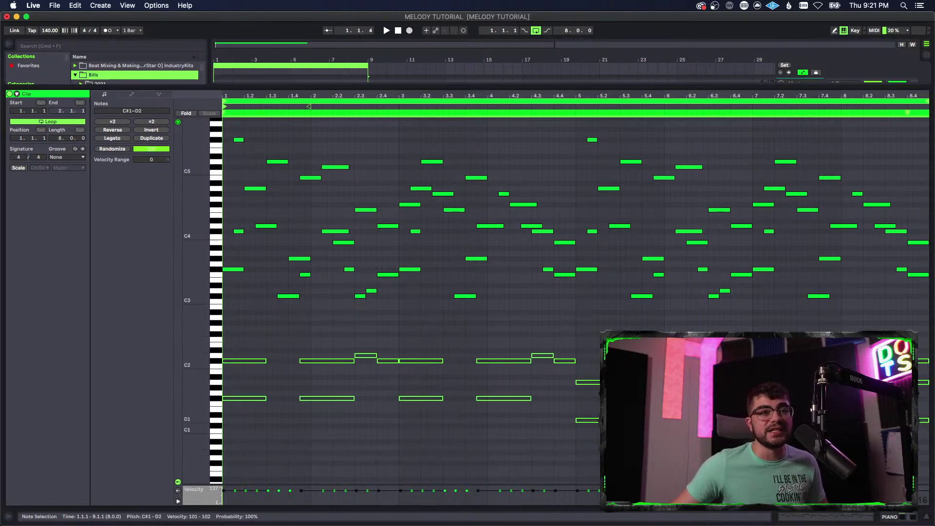
left_click_drag(251, 329, 916, 424)
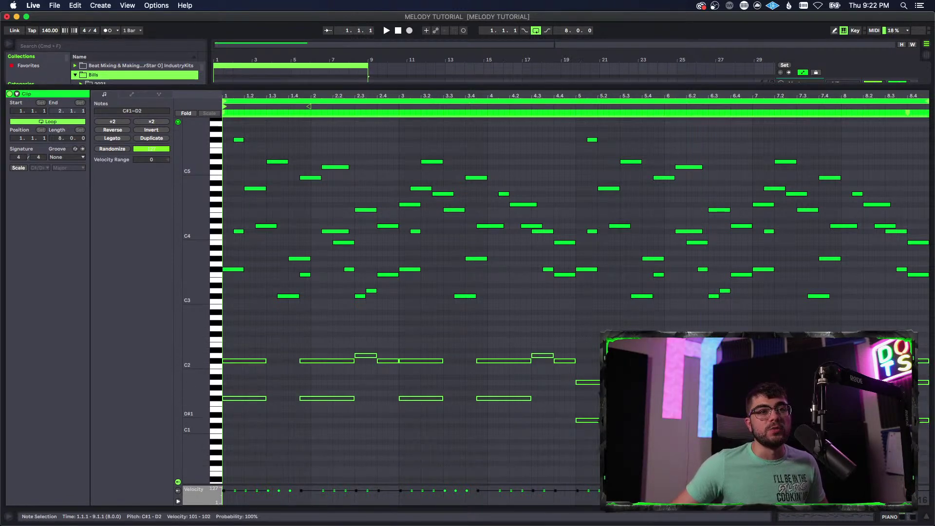
- Transpose all active melody notes of the duplicated PIANO clip up one octave, leaving out the deactivated bass notes
scroll(412, 292, "up", 3)
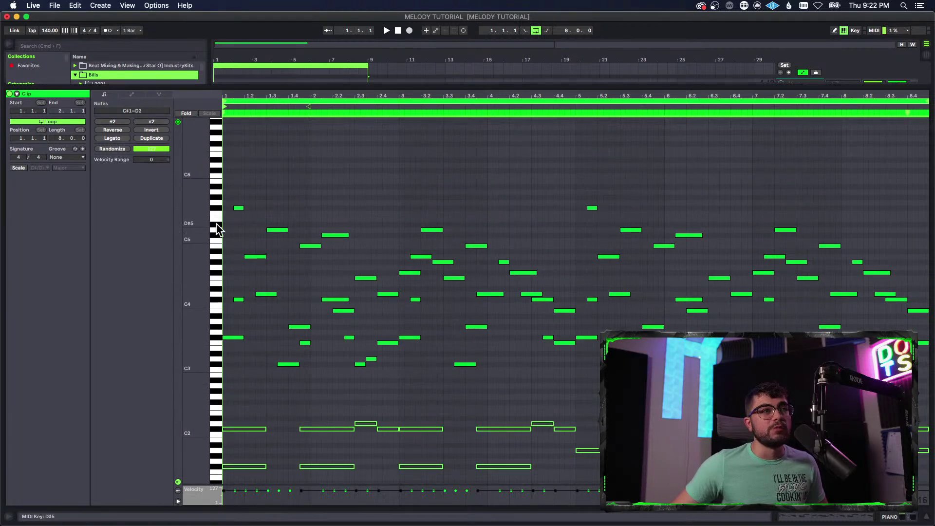
left_click(231, 189)
key("super+a")
key("shift+Up")
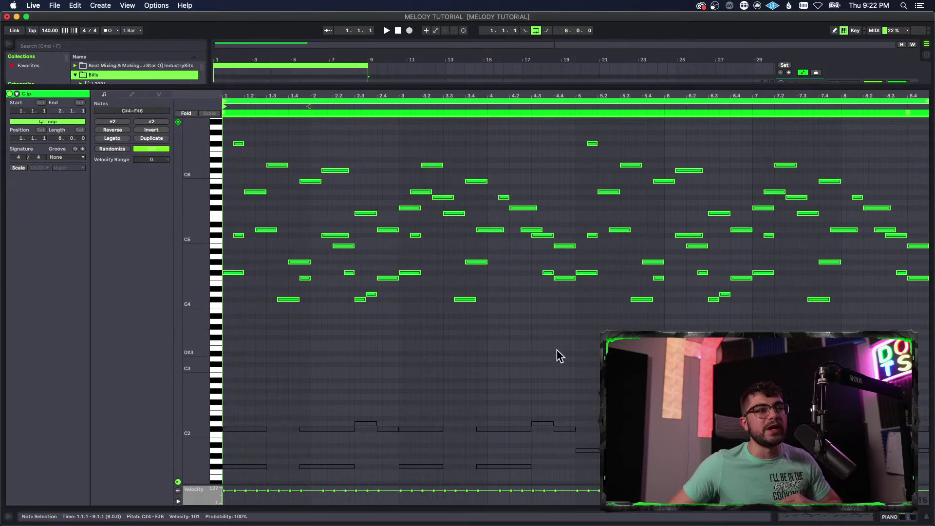
left_click(575, 344)
scroll(577, 344, "down", 5)
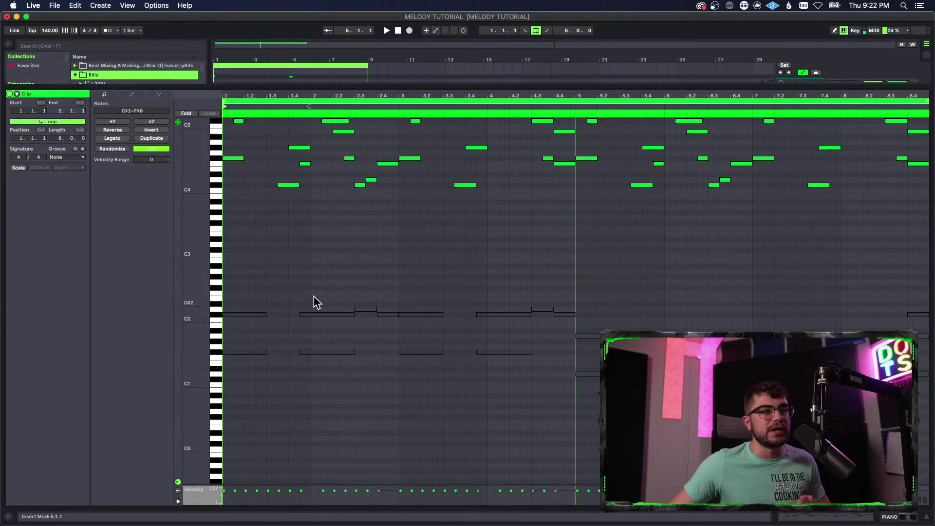
- Open Omnisphere on the duplicated PIANO track and filter its patches to Bells and Vibes in the Keyscape Creative library
left_click(908, 517)
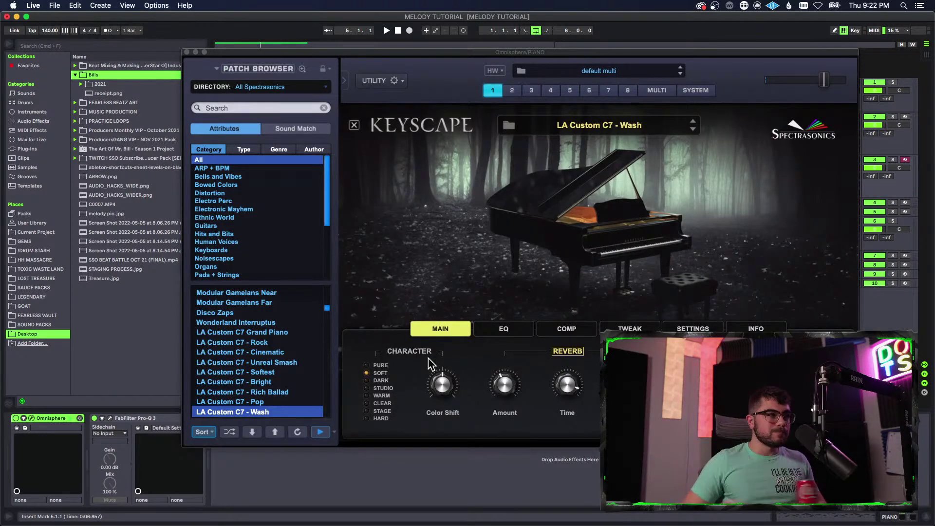
left_click(268, 87)
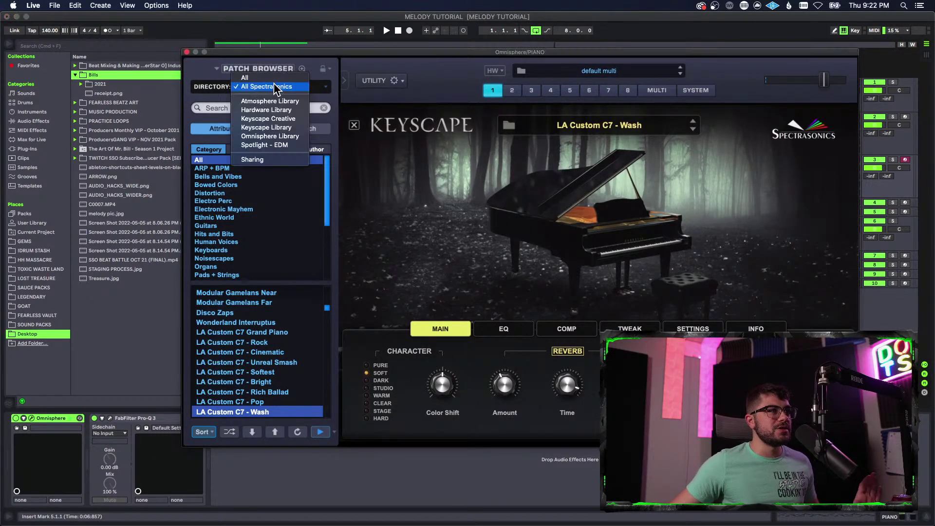
left_click(268, 118)
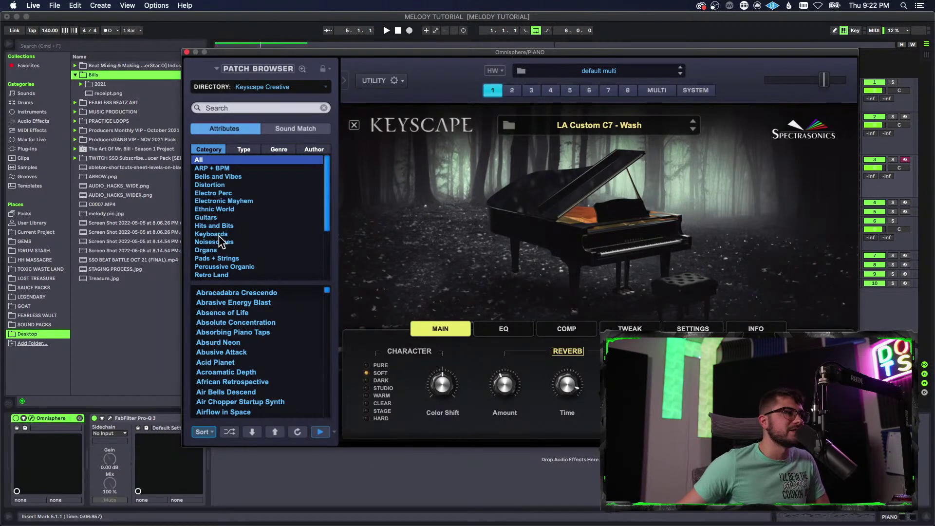
left_click(239, 178)
- Audition the Ask Not Reversal Bells, Back To The Future Gliss and Balcony Bells patches, playing the melody with Balcony Bells
left_click(248, 314)
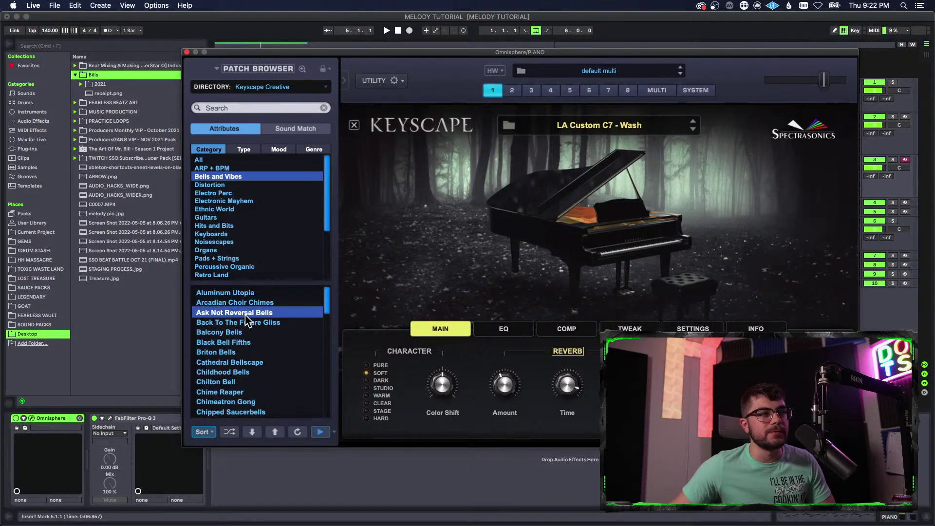
left_click(243, 323)
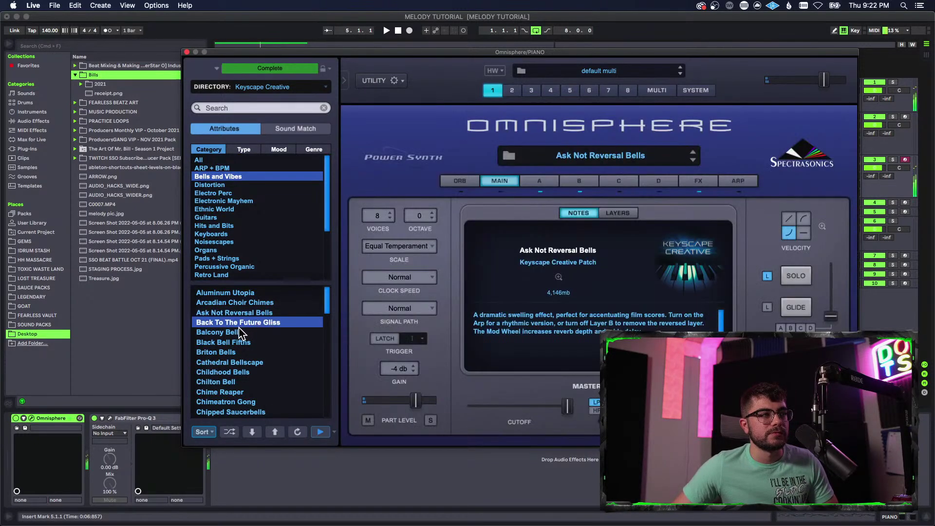
left_click(234, 334)
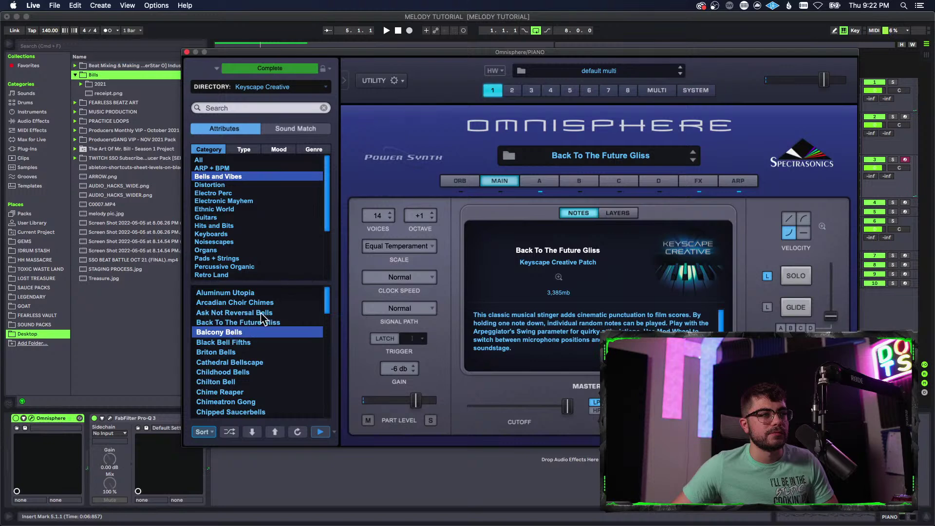
left_click_drag(358, 56, 341, 249)
key("space")
- Show the session mixer beside Omnisphere and lower the original PIANO track to -6.1 dB and its duplicate to -3.6 dB
left_click_drag(773, 247, 809, 46)
left_click(550, 459)
key("Tab")
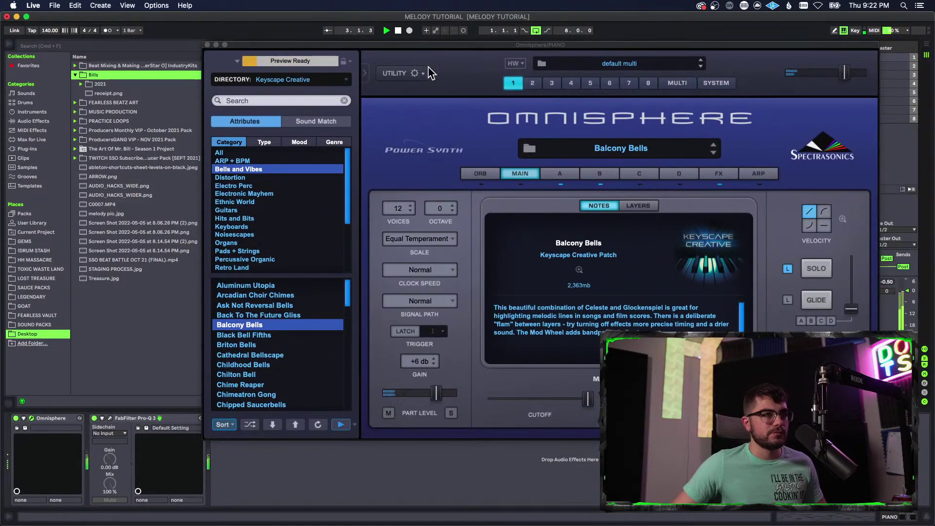
left_click_drag(423, 48, 591, 68)
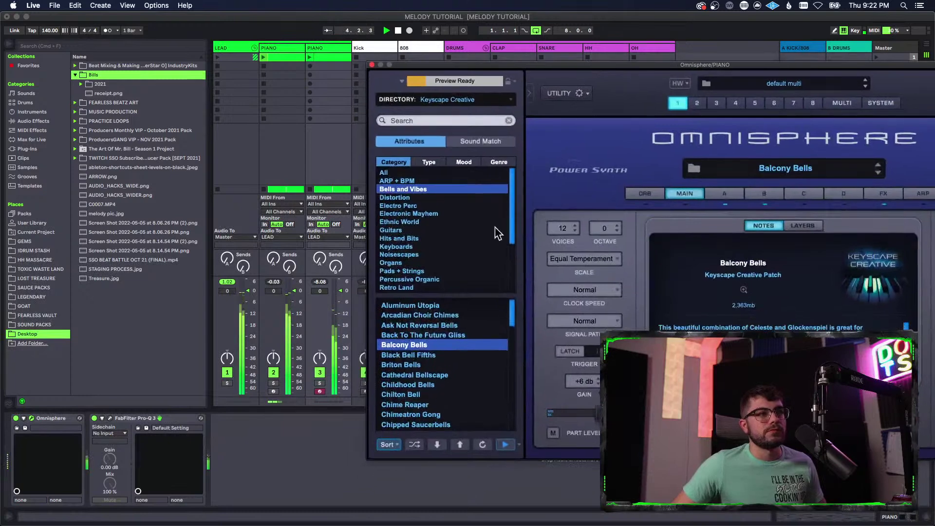
left_click_drag(293, 291, 322, 294)
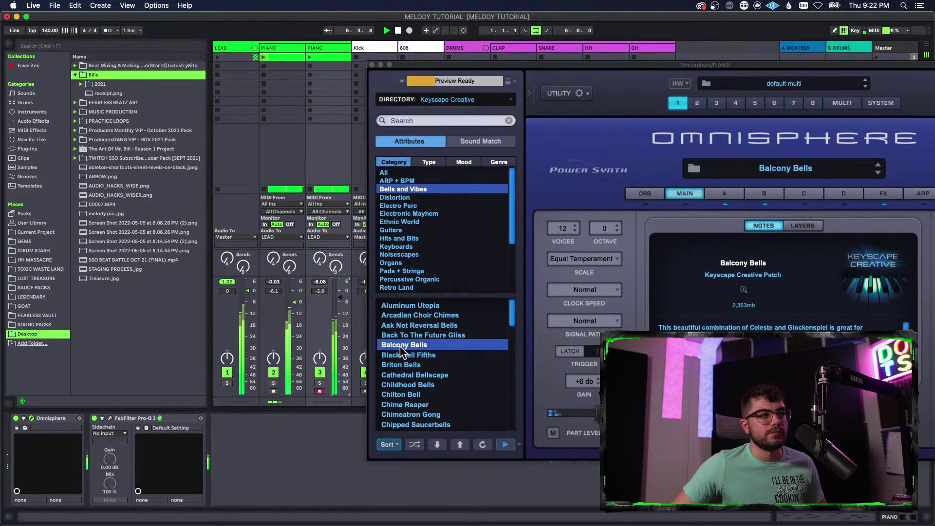
- Audition Black Bell Fifths, load the Briton Bells patch, and set the duplicated track's volume to -3.4 dB during playback
scroll(448, 380, "down", 4)
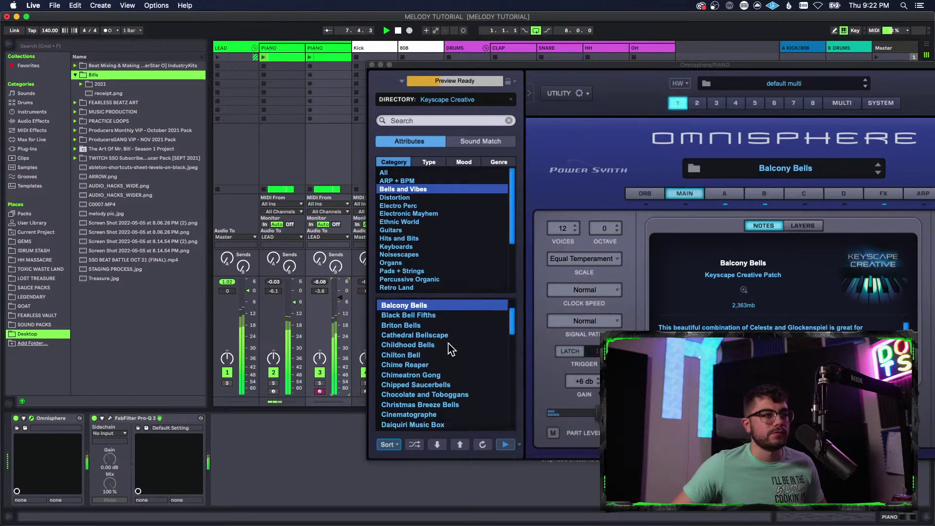
left_click(435, 318)
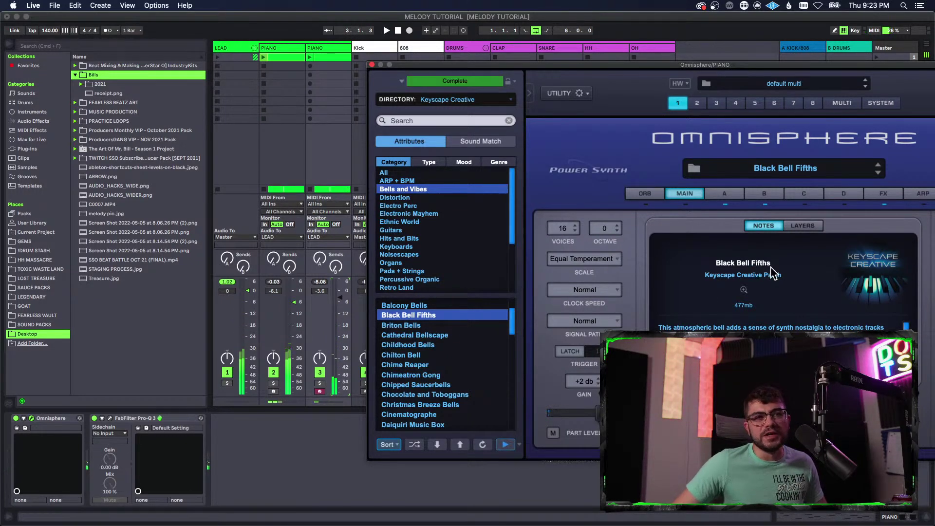
left_click(435, 327)
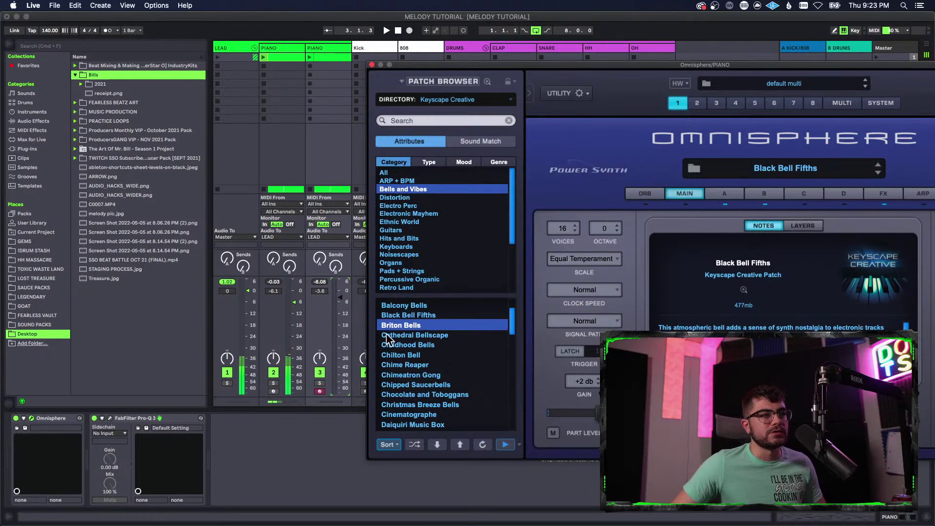
key("space")
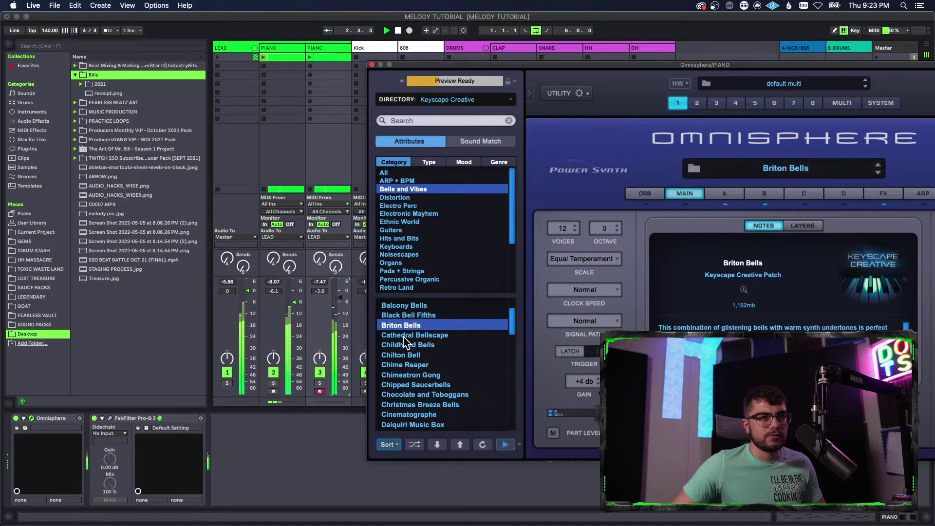
left_click_drag(343, 302, 344, 300)
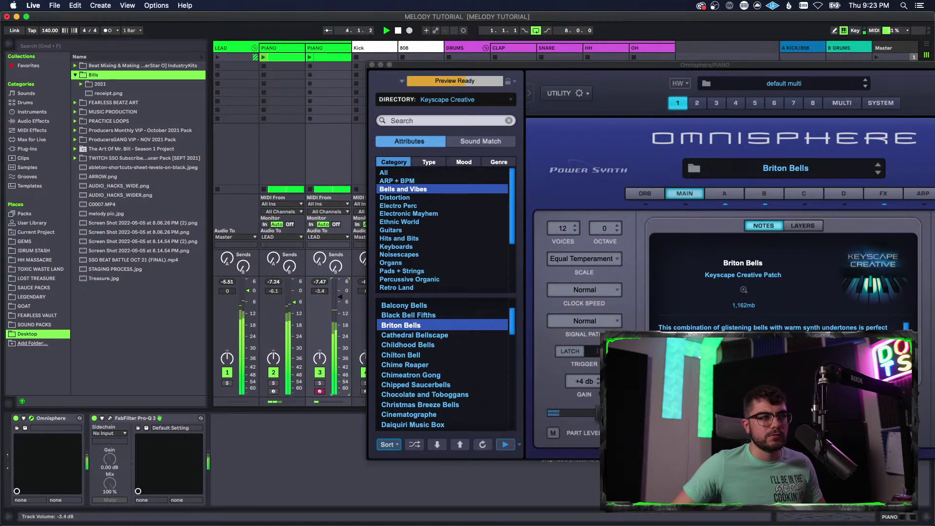
- Close Omnisphere and rename the duplicated PIANO track as BELLS
left_click(372, 65)
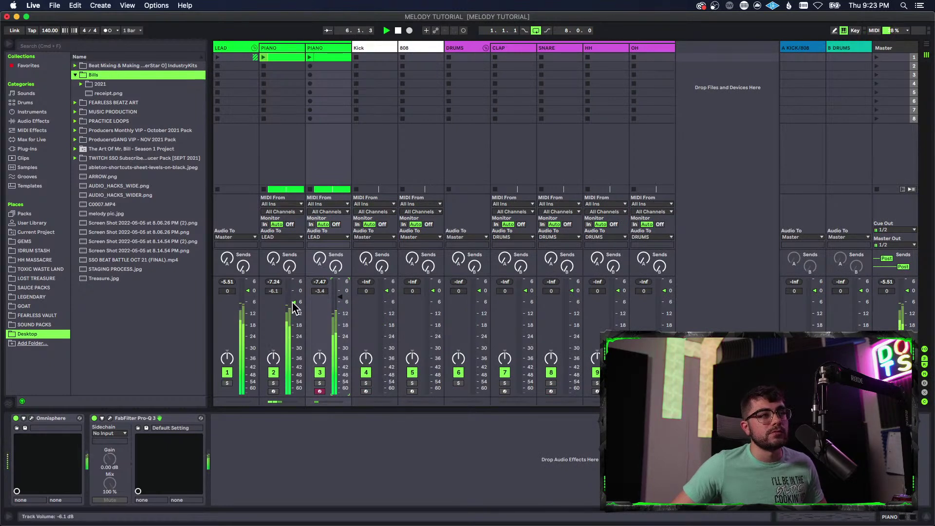
key("super+r")
type("BEL")
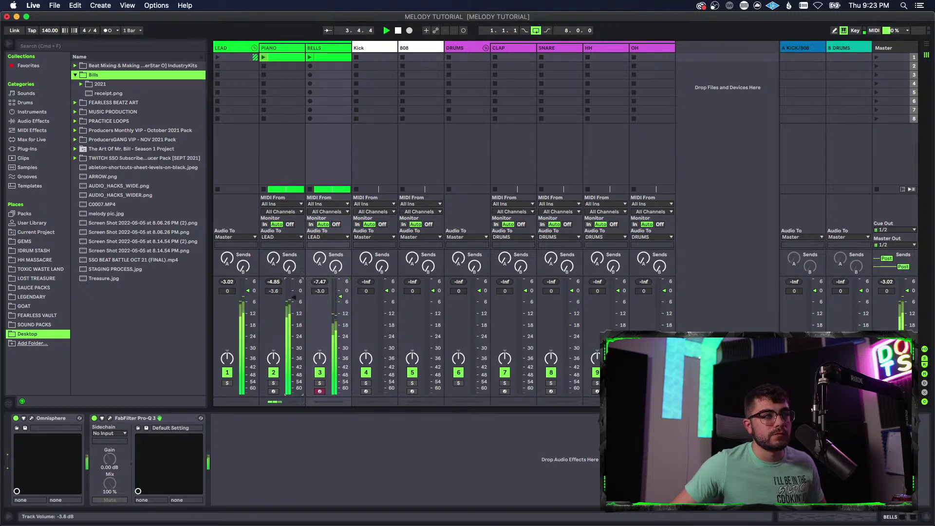
- Balance the two melody layers with PIANO at -3.0 dB and BELLS at -6.1 dB, and stop playback
left_click_drag(293, 297, 294, 297)
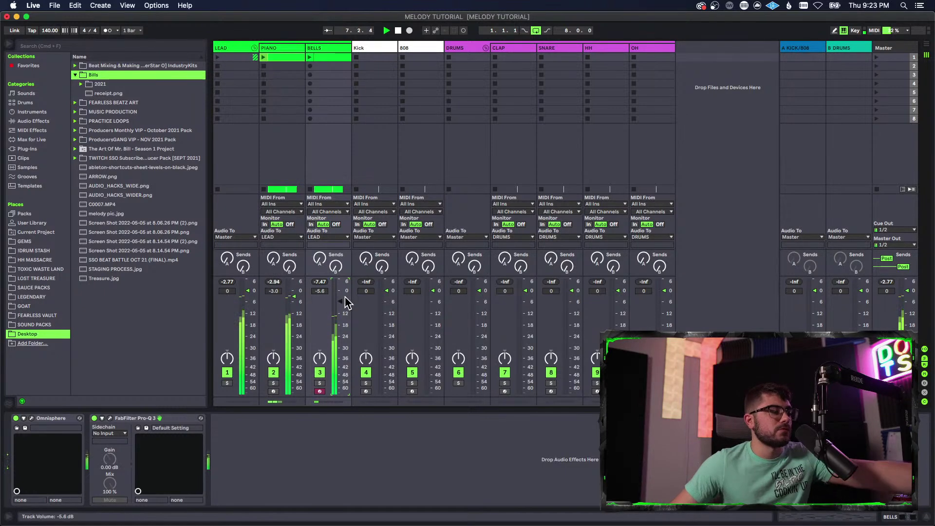
left_click_drag(344, 304, 340, 303)
key("space")
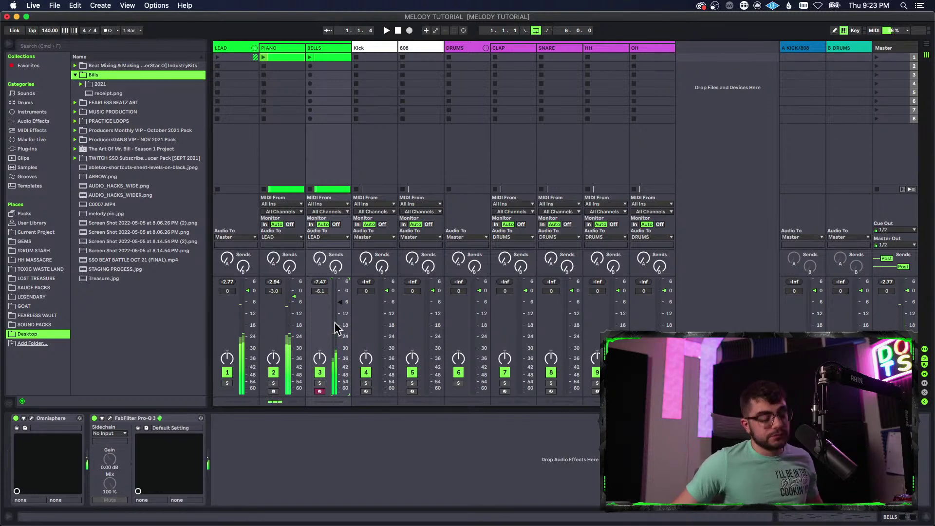
- Insert a new MIDI track directly after the BELLS track
left_click(295, 48)
left_click(317, 47)
left_click(281, 55)
left_click(317, 54)
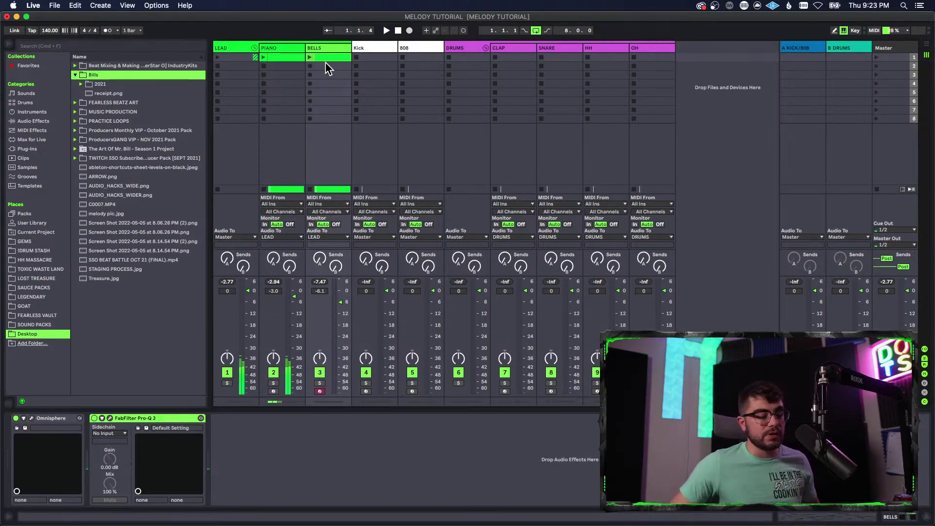
key("super+shift+t")
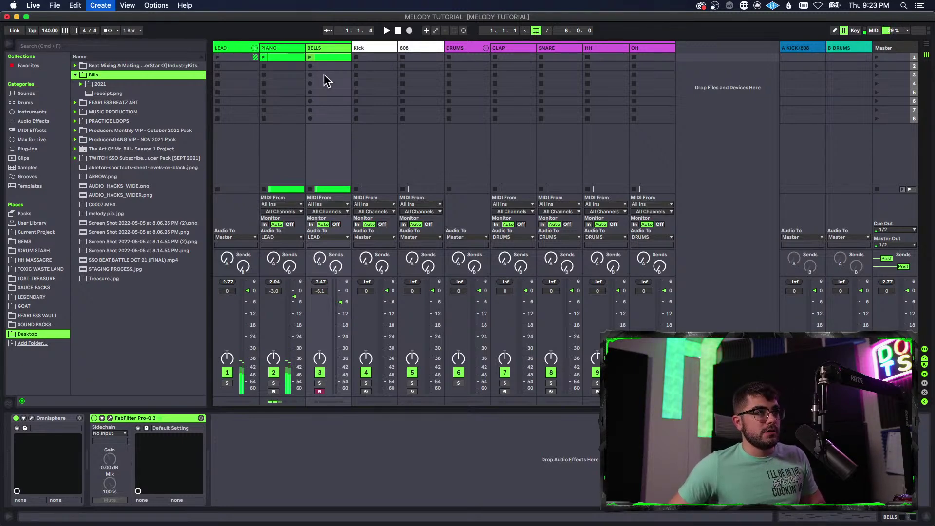
- In the arrangement, copy the eight-bar PIANO clip onto the new MIDI track below BELLS
left_click(294, 56)
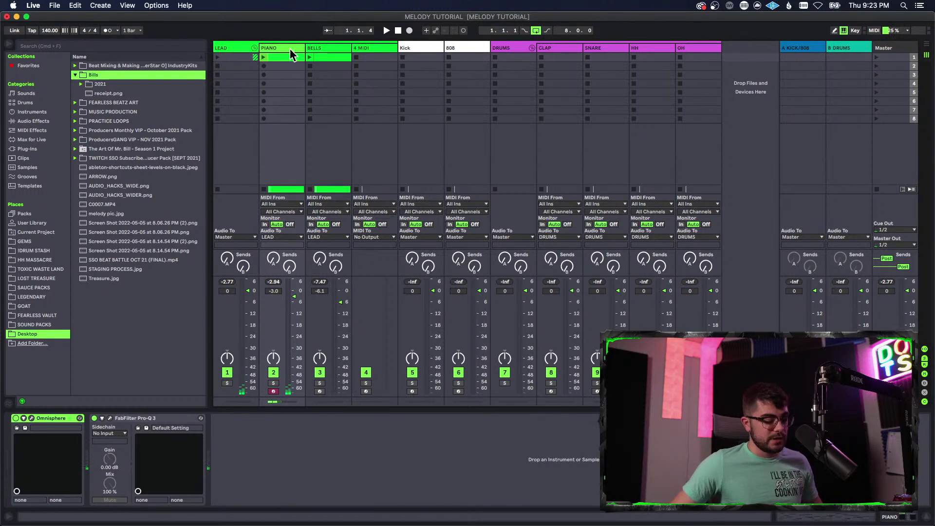
key("Tab")
left_click_drag(249, 60, 249, 76)
left_click(288, 118)
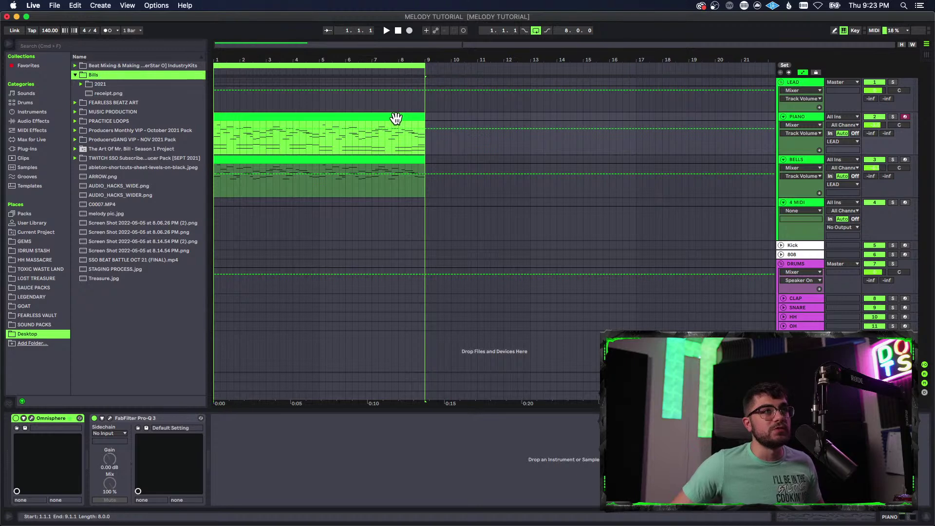
left_click_drag(397, 121, 403, 215)
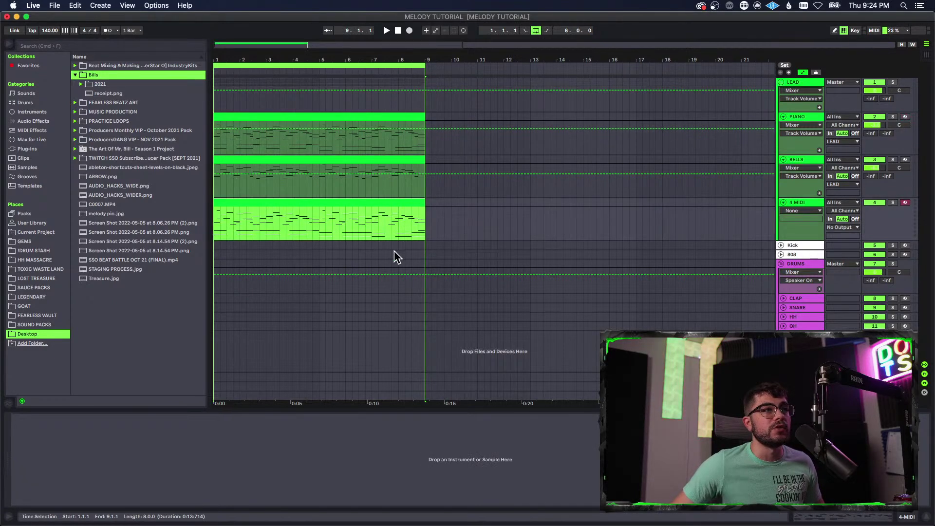
- In the copied clip on the new MIDI track, deactivate all melody notes above the bass and close the clip editor
double_click(364, 203)
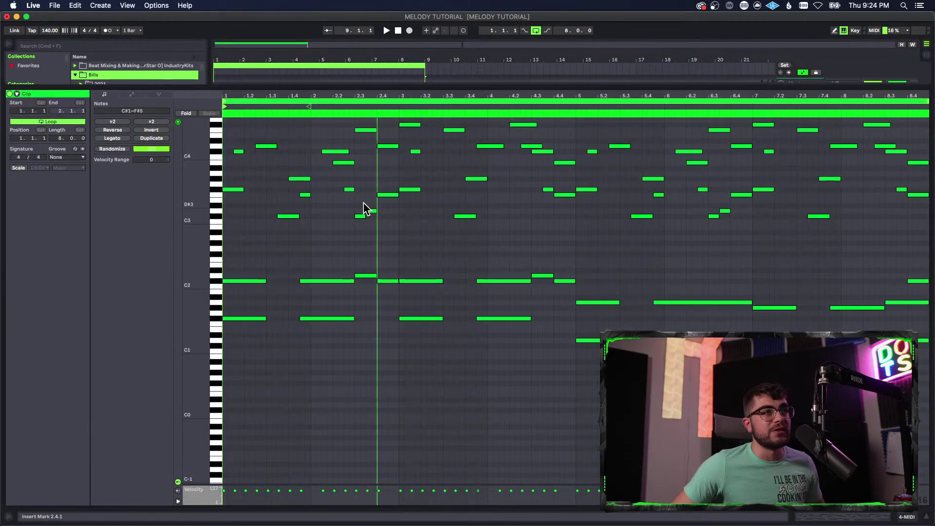
scroll(303, 229, "up", 8)
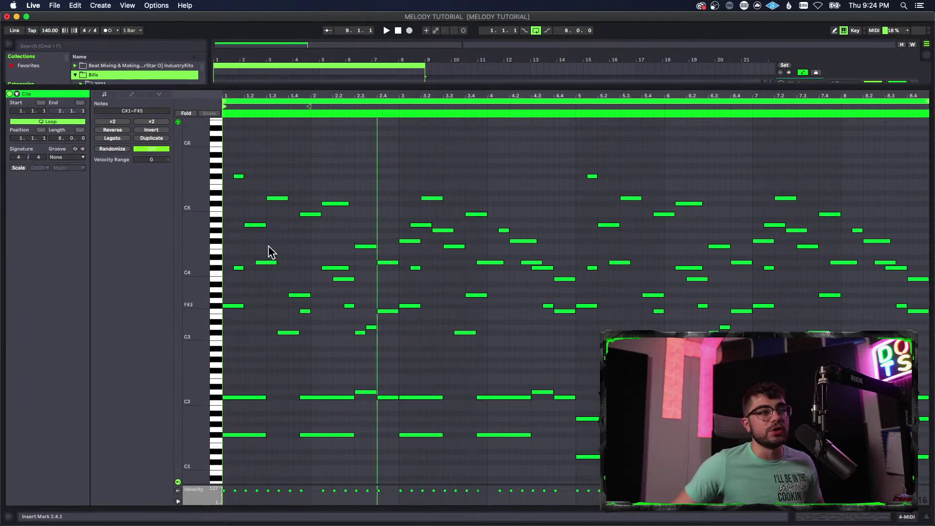
left_click_drag(235, 170, 931, 369)
left_click(830, 287)
scroll(698, 329, "down", 3)
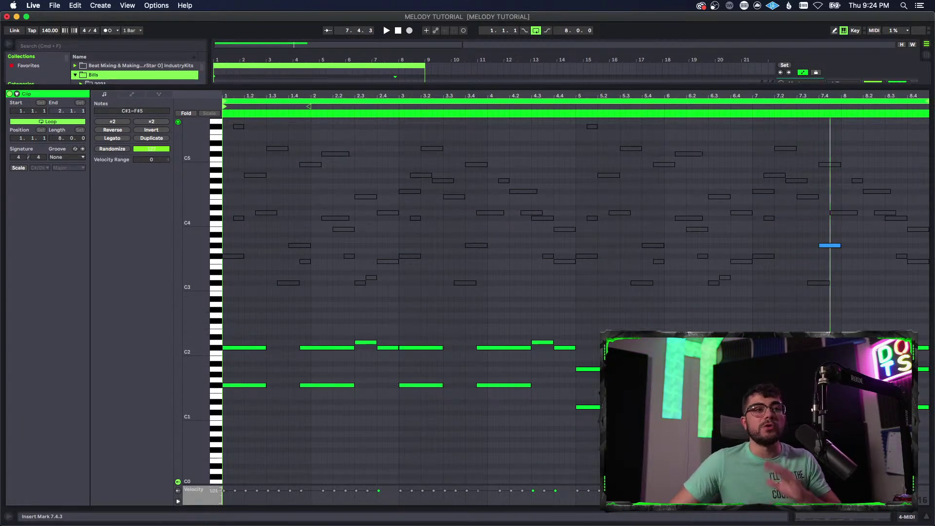
left_click(904, 516)
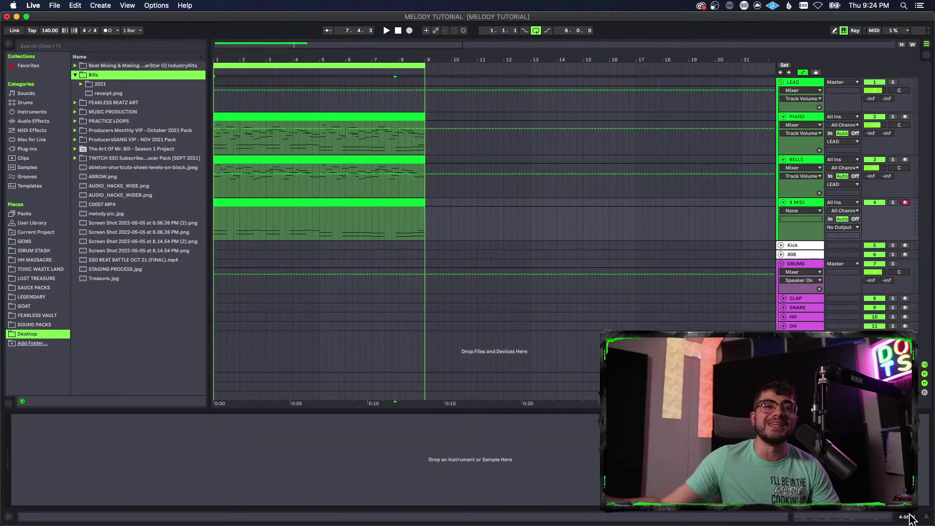
- Lengthen the bass notes before the gaps in bars 1, 3, 5 and 7 of the new clip until they reach the following notes
double_click(407, 203)
left_click_drag(244, 326, 297, 394)
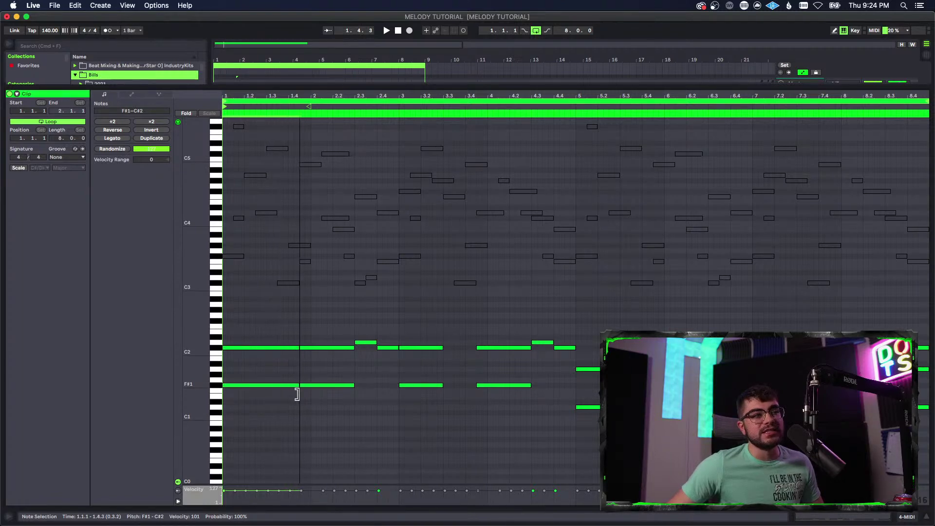
left_click_drag(434, 329, 477, 393)
left_click_drag(595, 361, 596, 412)
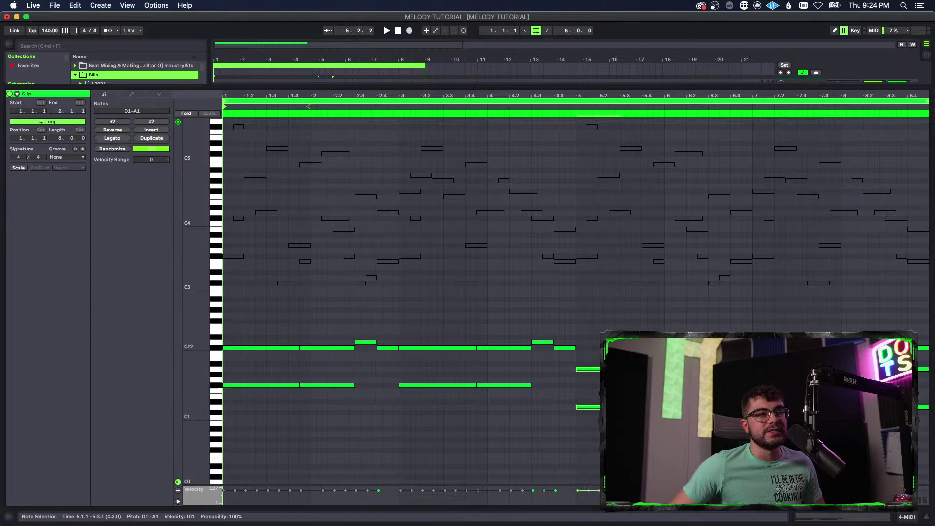
left_click_drag(786, 390, 830, 414)
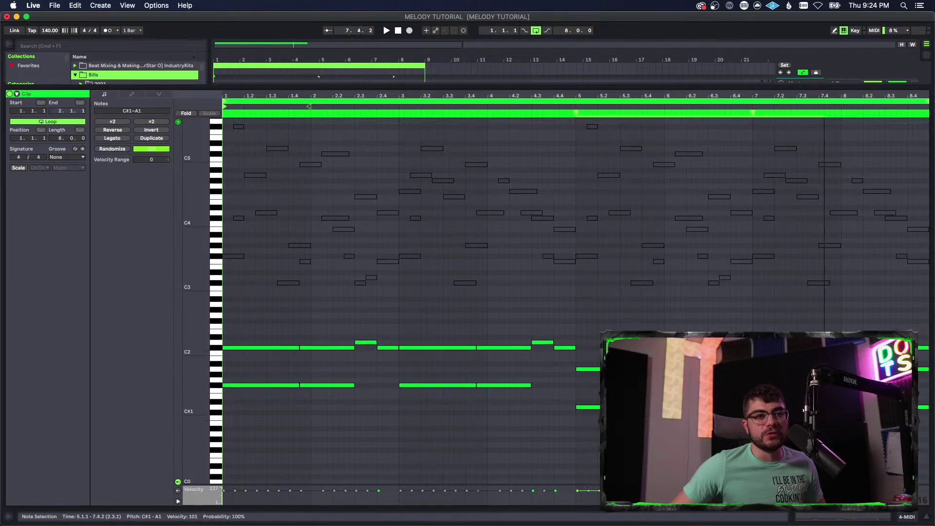
left_click(820, 427)
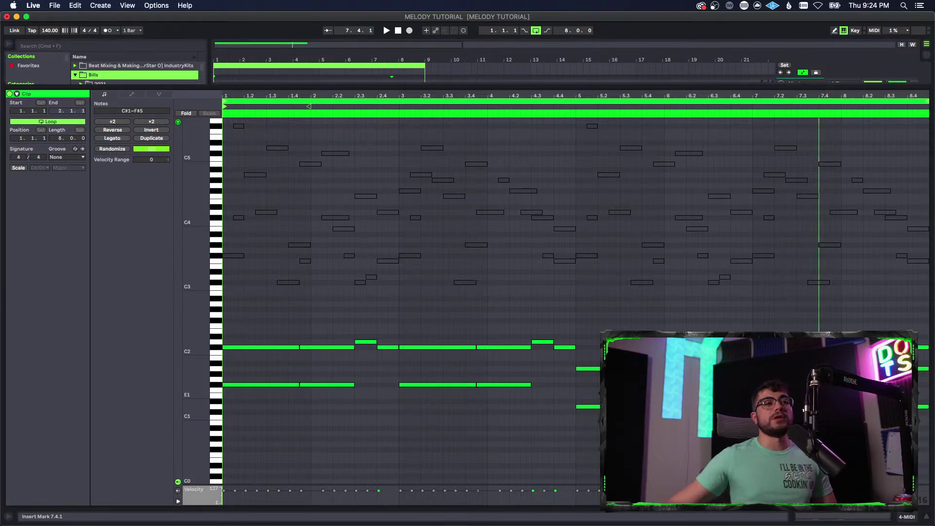
- Highlight the deactivated melody notes in the bass clip for review and close the clip editor
left_click_drag(371, 147, 806, 305)
left_click(818, 301)
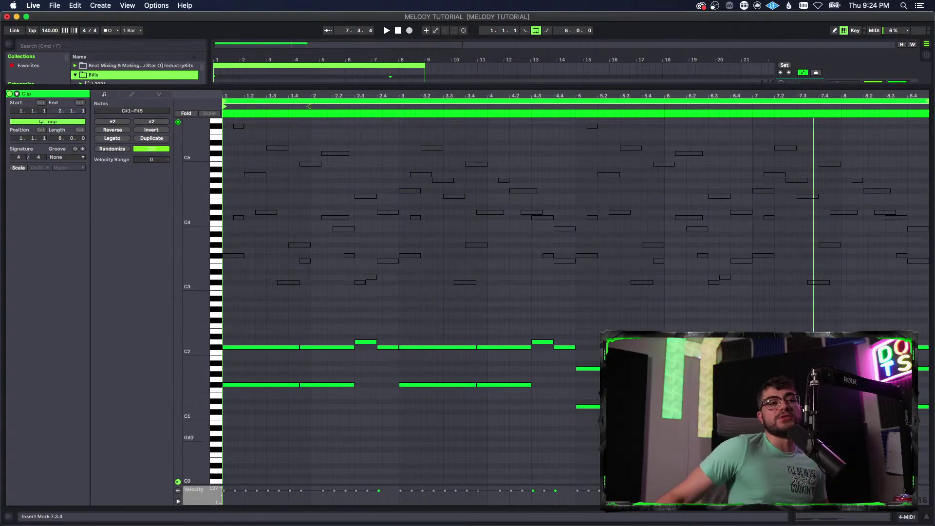
left_click(912, 518)
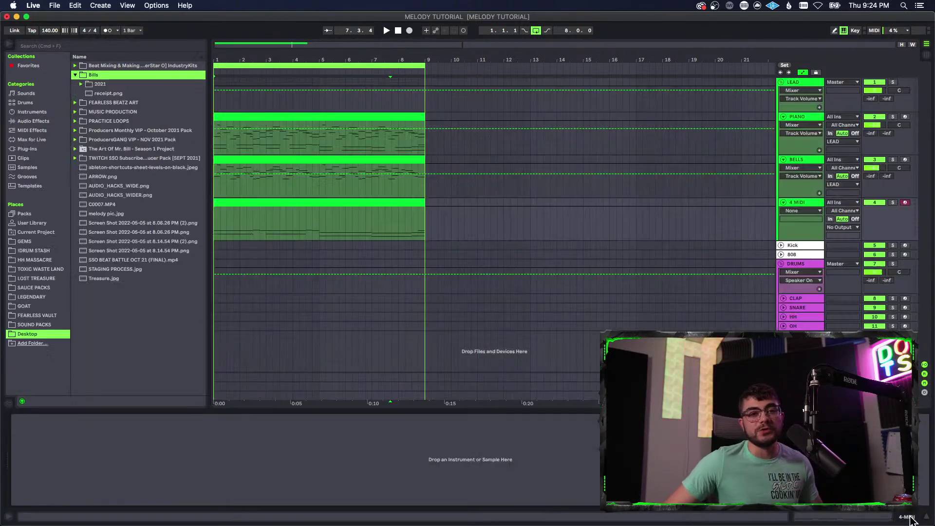
- View the BELLS clip and the new bass clip together in the piano roll to compare their note ranges
left_click(388, 159)
left_click(379, 204)
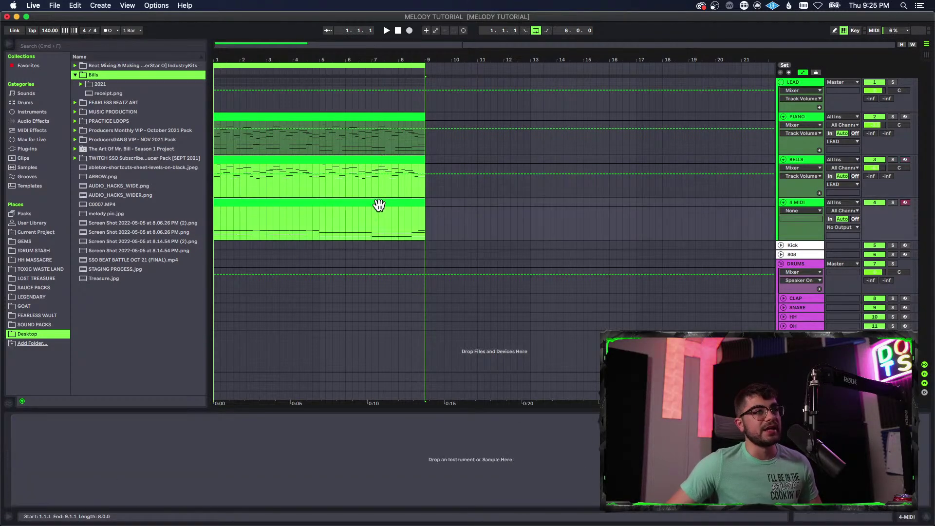
left_click(821, 518)
scroll(527, 324, "up", 5)
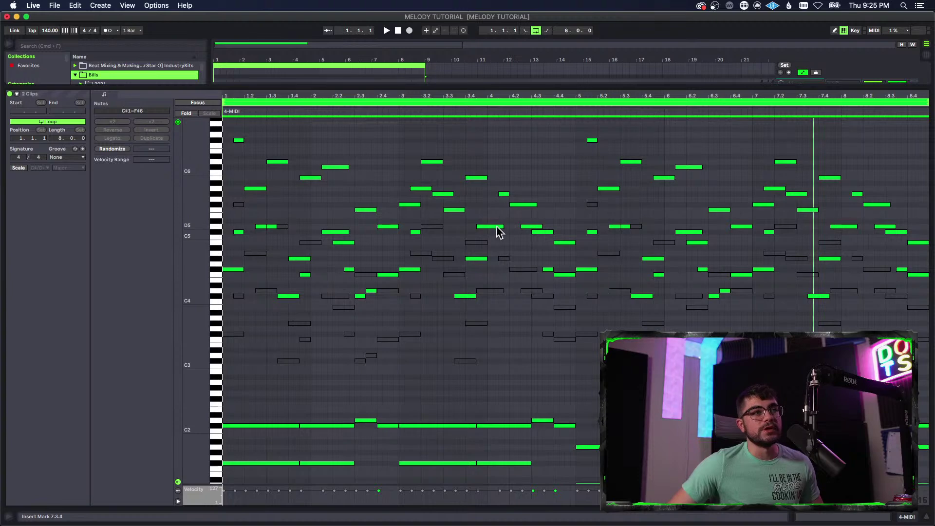
scroll(518, 409, "down", 2)
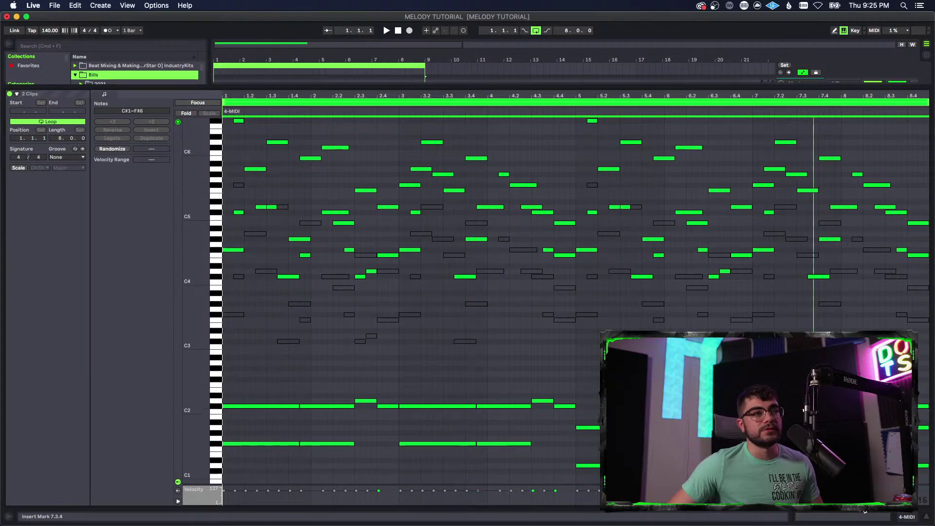
left_click(902, 519)
- Open the bass clip on the new MIDI track by itself and examine its active low notes
left_click(287, 203)
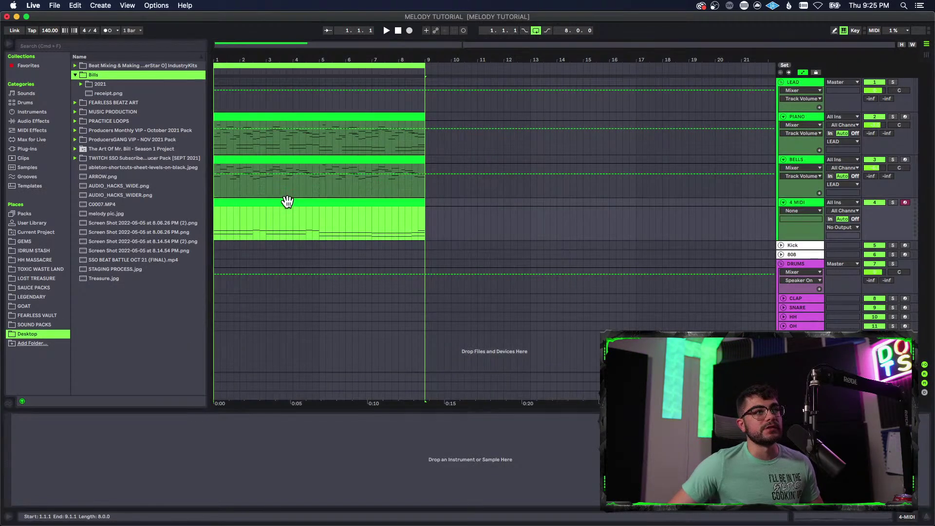
double_click(288, 203)
scroll(457, 345, "down", 6)
scroll(434, 364, "up", 4)
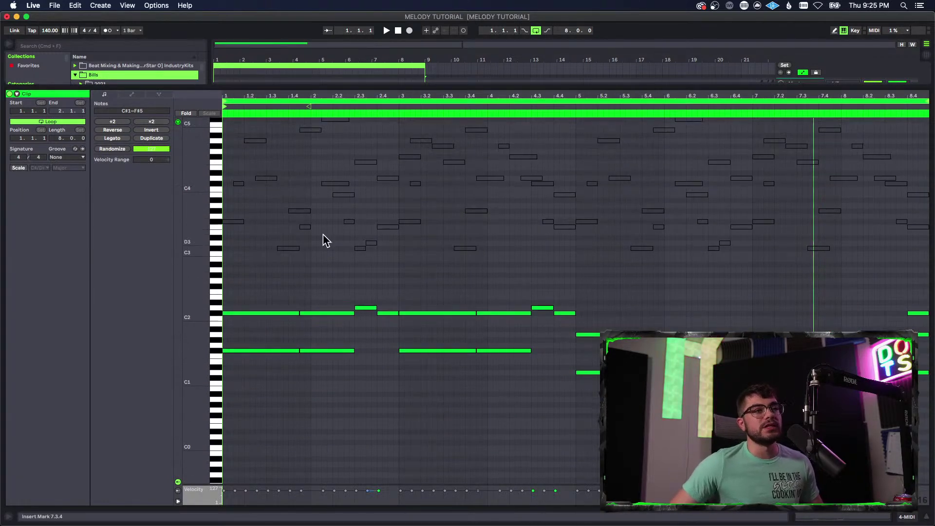
- Close the clip editor and load the Kontakt VST plug-in on the new MIDI track
left_click(897, 517)
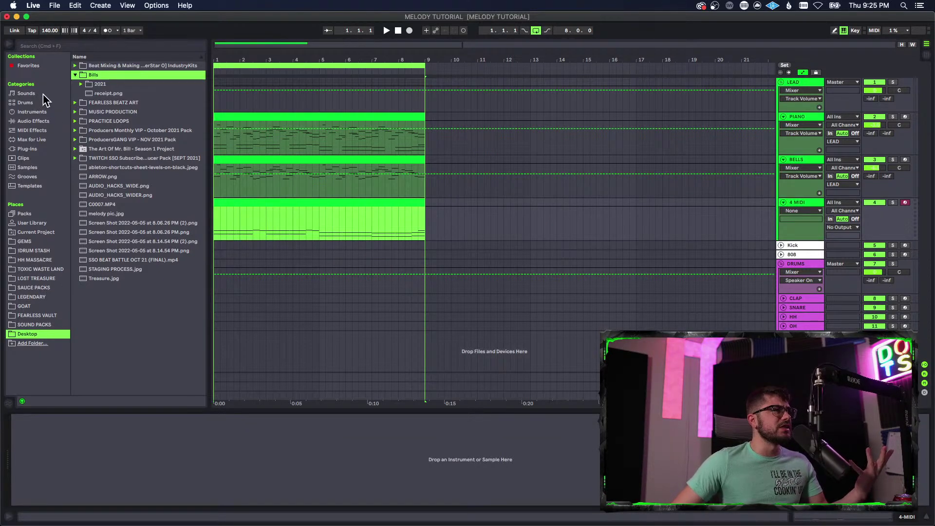
left_click(36, 148)
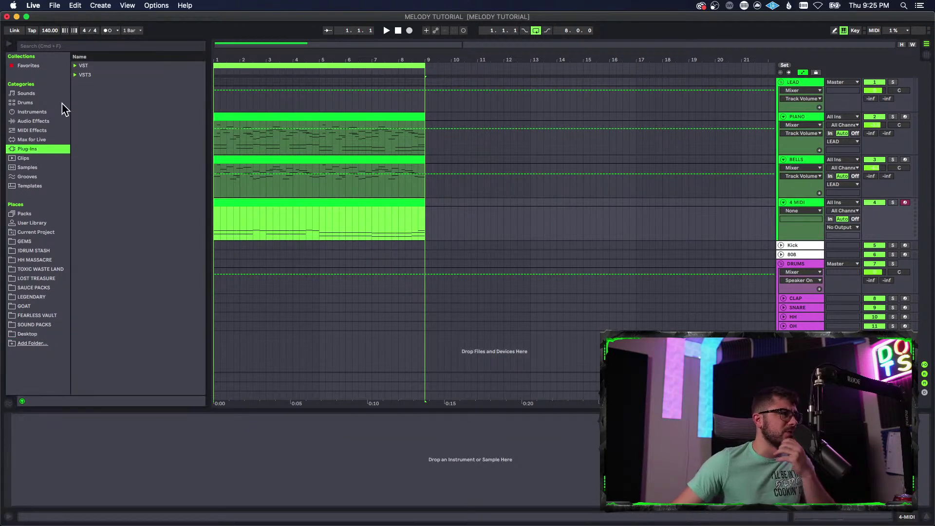
left_click(75, 65)
scroll(139, 294, "down", 1)
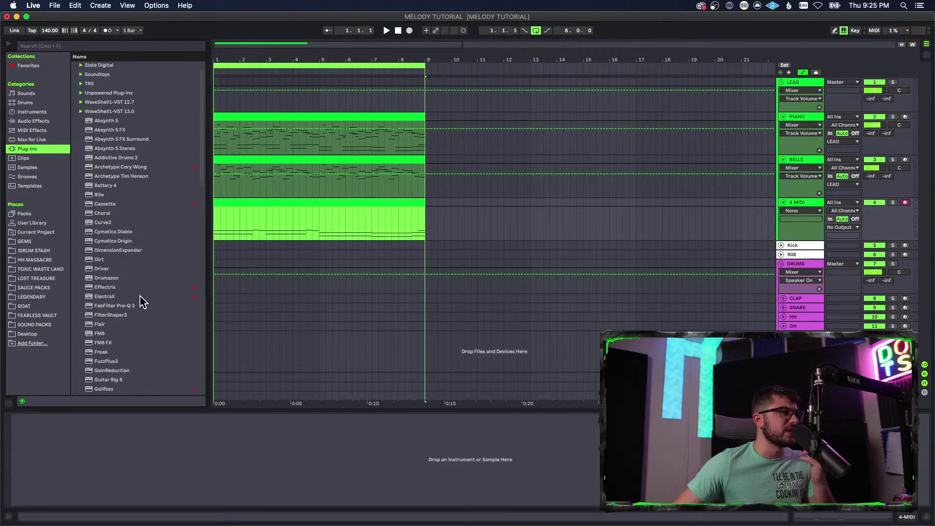
scroll(133, 320, "down", 5)
scroll(162, 355, "down", 1)
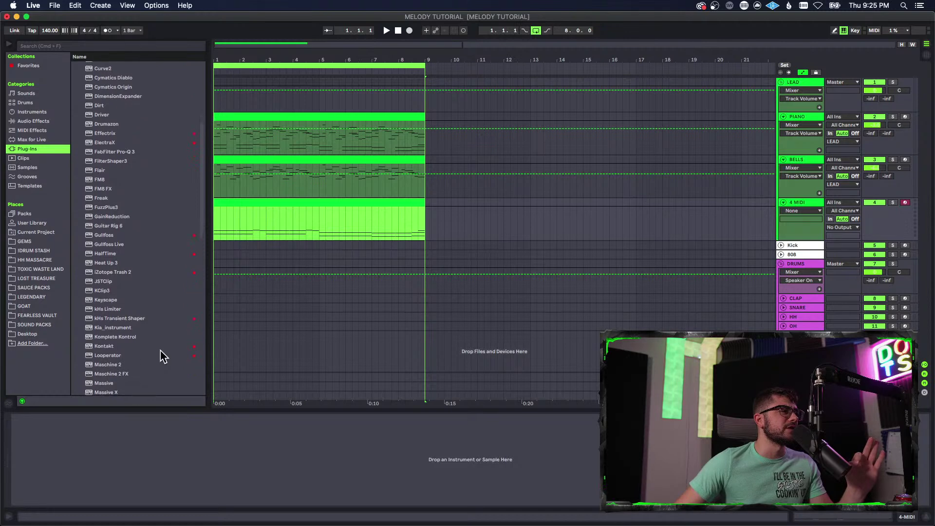
double_click(126, 348)
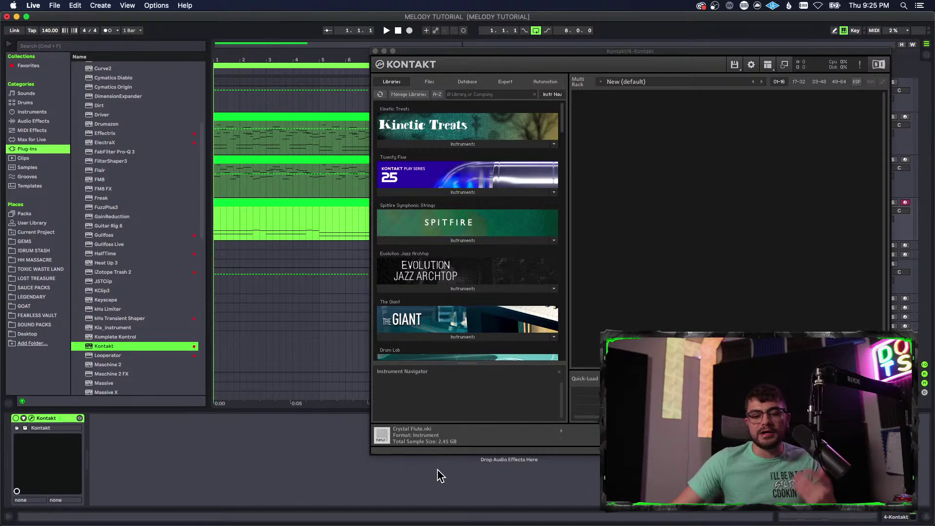
- Find the Analog Dreams library in Kontakt and load the Analog Dreams.nki instrument into the rack
scroll(468, 302, "down", 3)
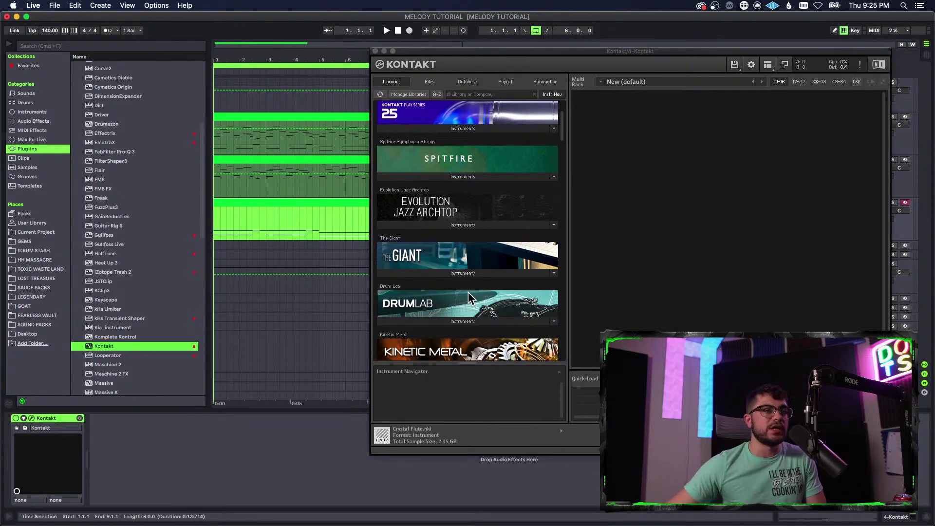
scroll(526, 185, "down", 10)
scroll(527, 187, "down", 5)
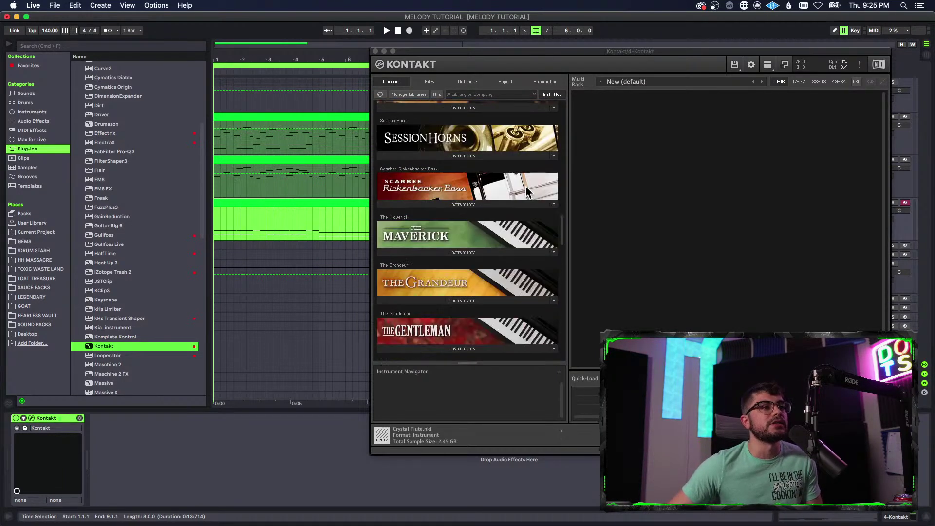
left_click_drag(565, 237, 564, 304)
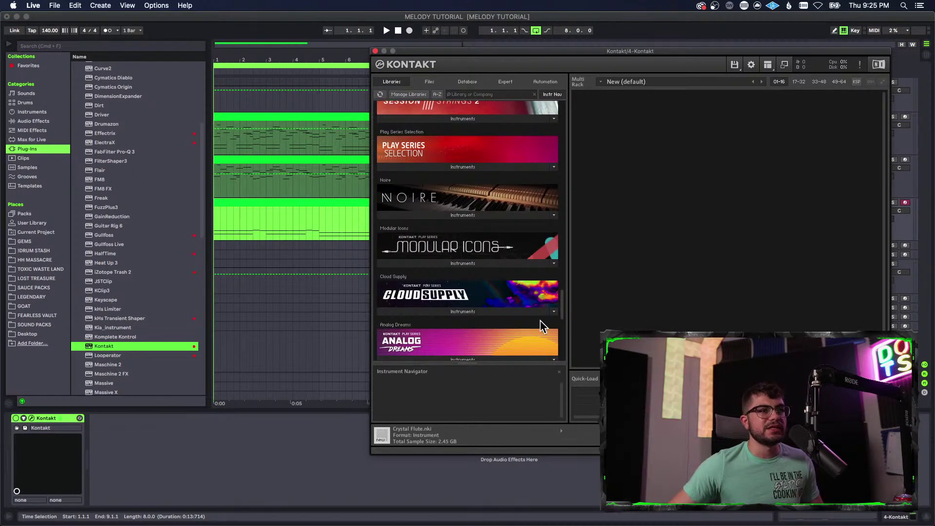
scroll(542, 320, "down", 4)
left_click(456, 249)
left_click_drag(424, 275, 729, 293)
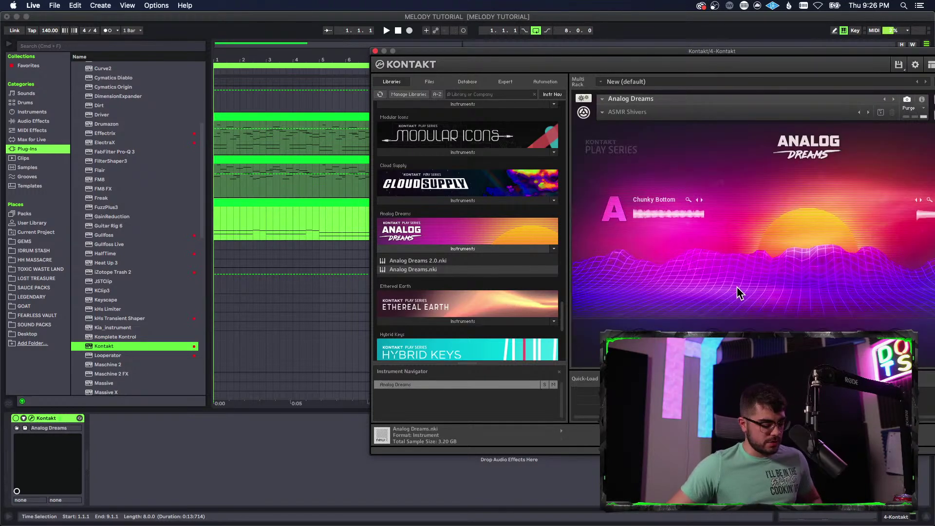
- Solo the new Kontakt track and keep the whole instrument window in view
left_click_drag(634, 51, 335, 263)
left_click(894, 203)
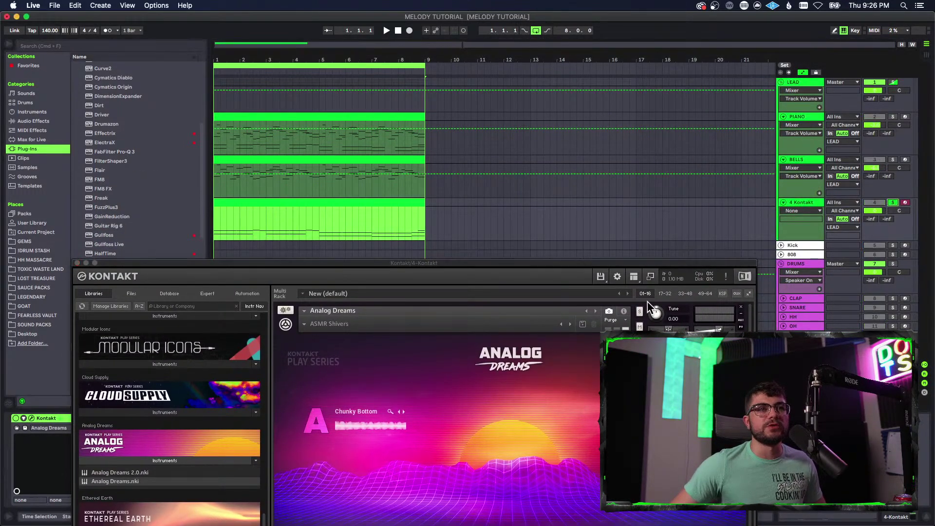
left_click_drag(647, 263, 726, 68)
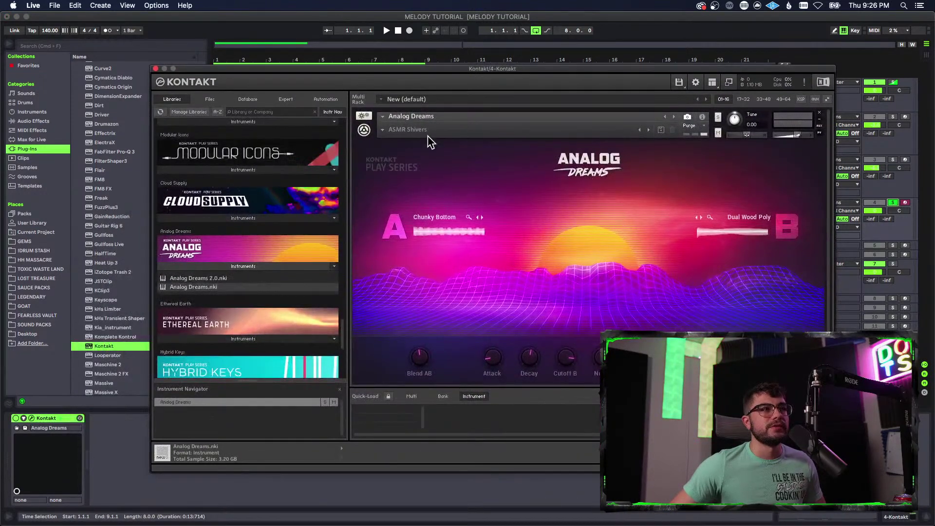
- Load the Flying Angels pad snapshot in Analog Dreams and start playback
left_click(383, 131)
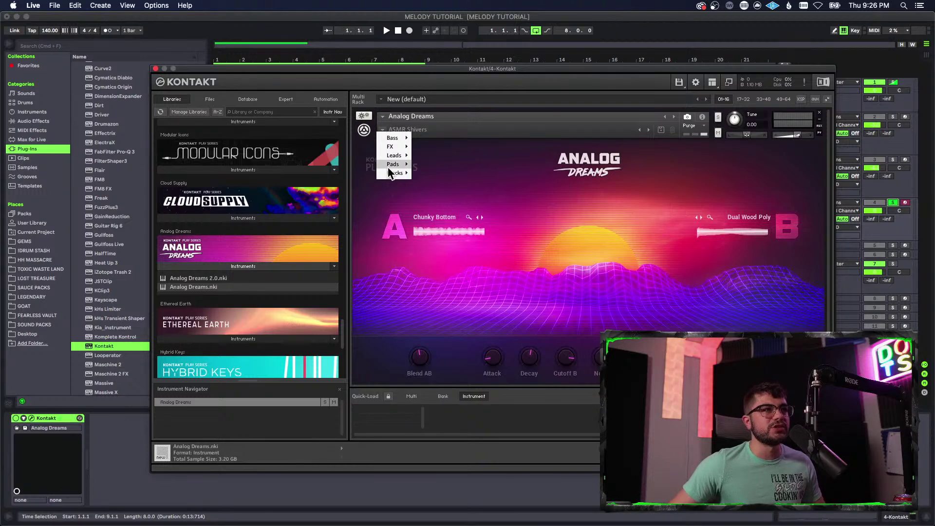
mouse_move(390, 166)
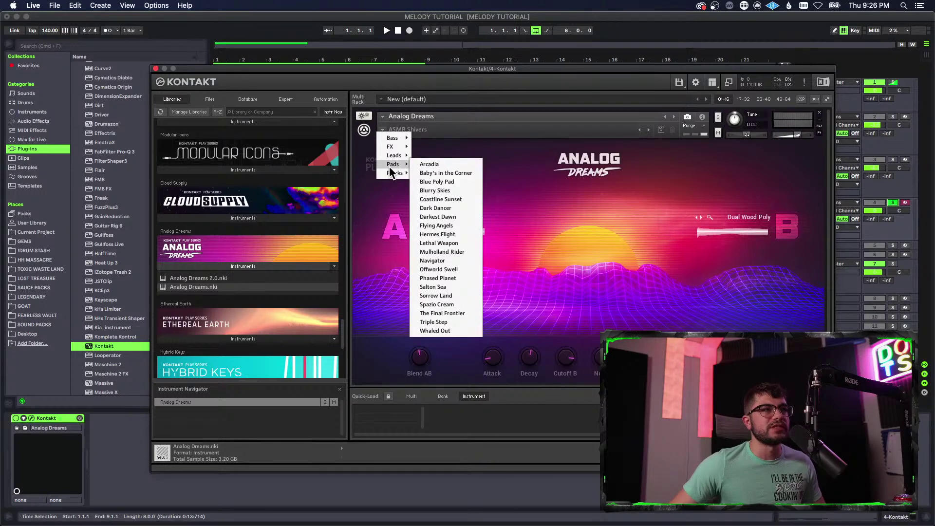
left_click(472, 227)
key("space")
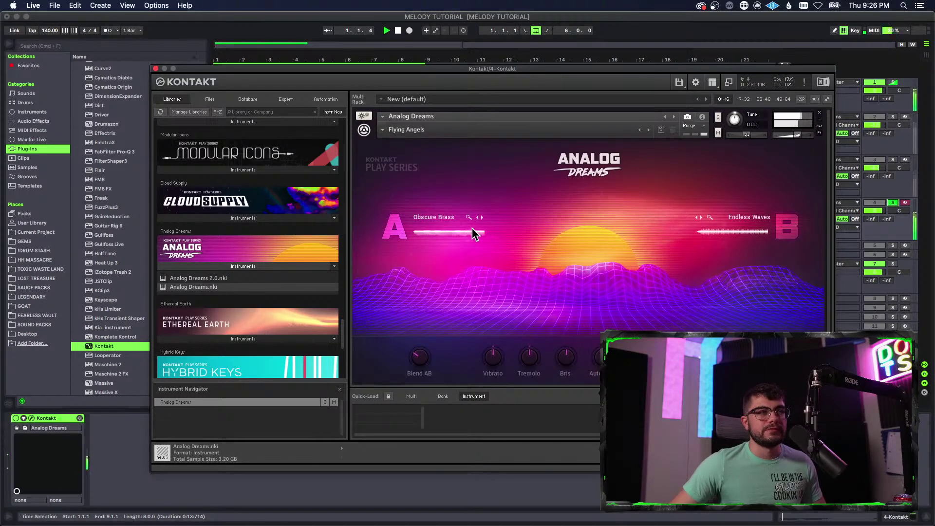
- Raise the Analog Dreams output volume to about 10.1, keep the Flying Angels snapshot and close the Kontakt window
left_click_drag(800, 140, 811, 138)
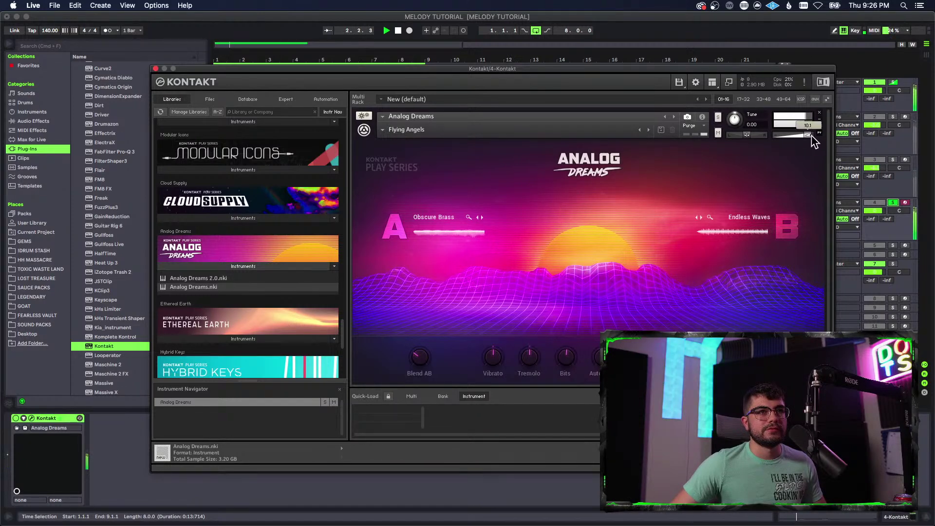
left_click(650, 131)
left_click(640, 130)
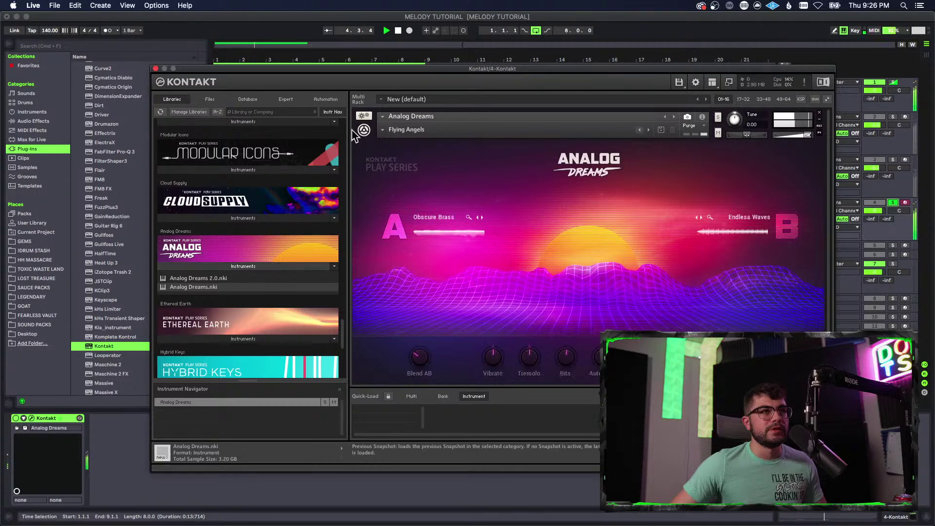
left_click(156, 68)
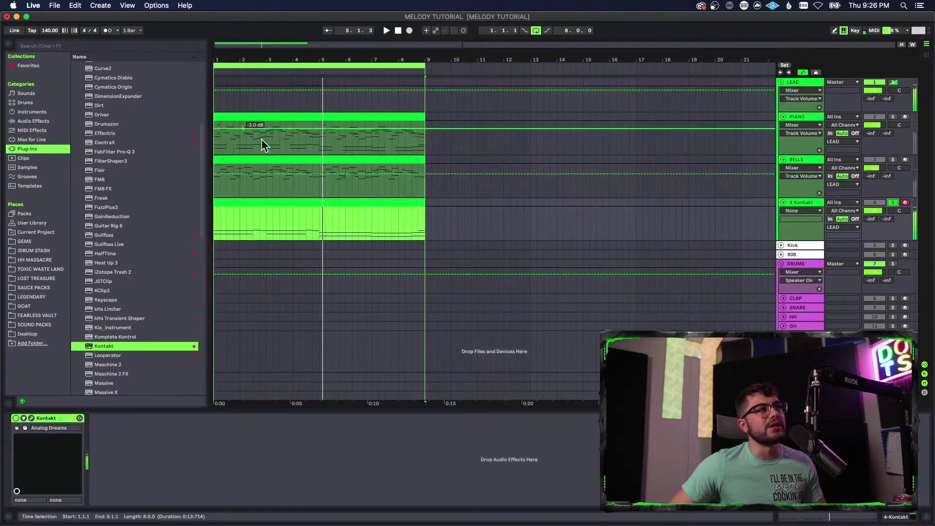
- Open the bass clip on the Kontakt track and transpose all its notes up one octave
double_click(387, 209)
left_click(461, 411)
scroll(458, 350, "up", 5)
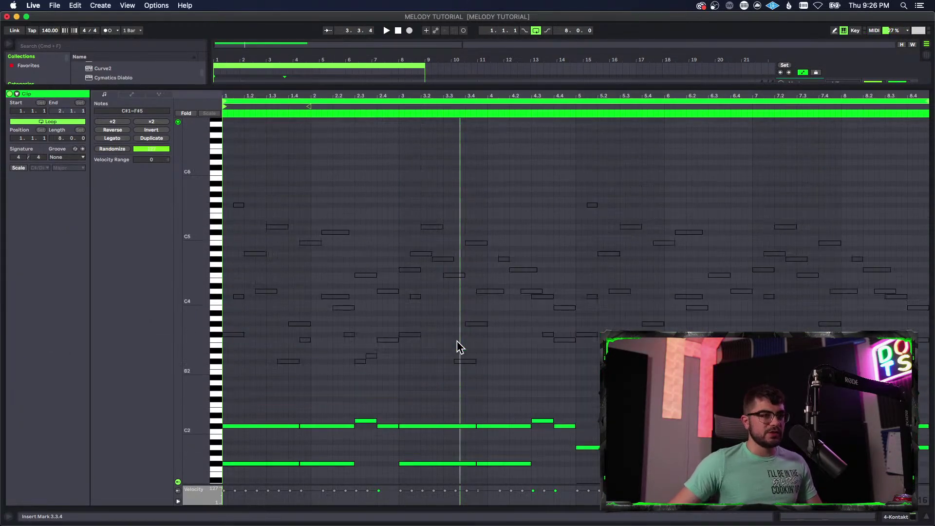
left_click_drag(235, 171, 870, 390)
scroll(870, 389, "down", 1)
key("super+a")
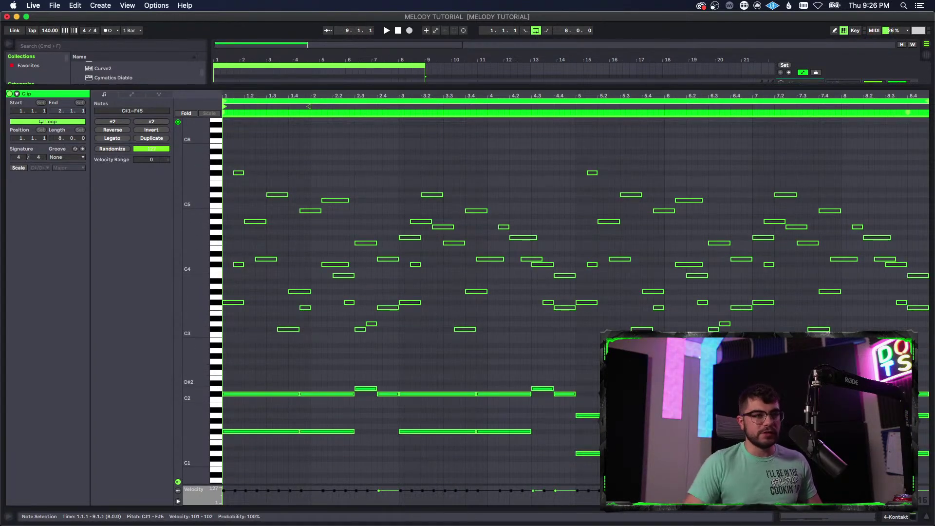
left_click(581, 388)
scroll(581, 387, "down", 1)
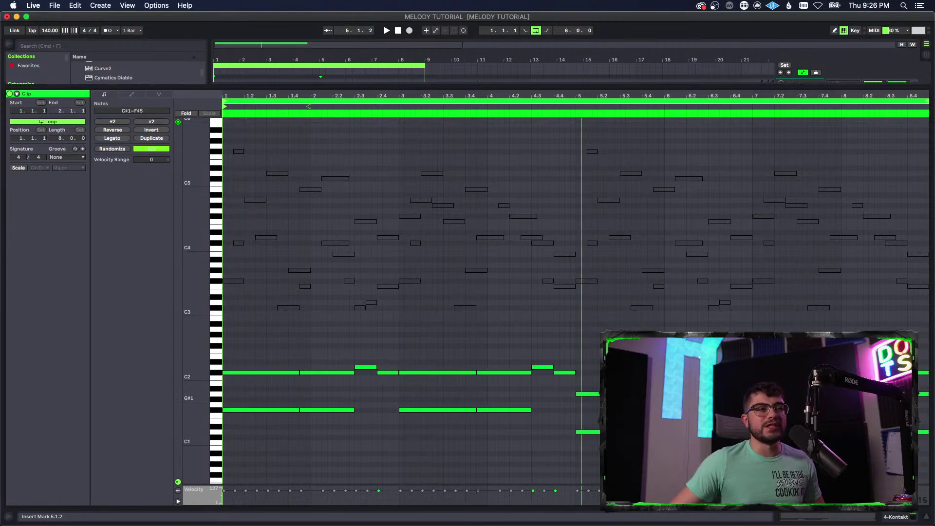
key("super+a")
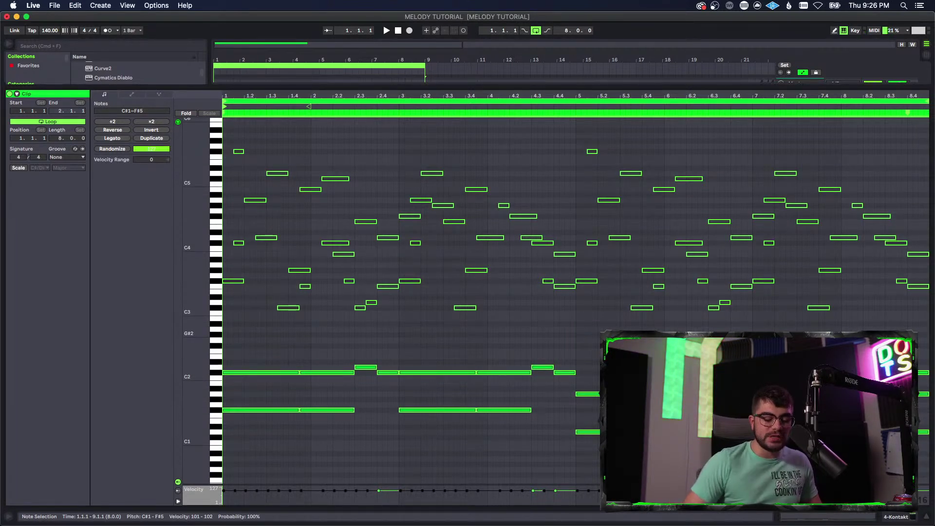
key("shift+Up")
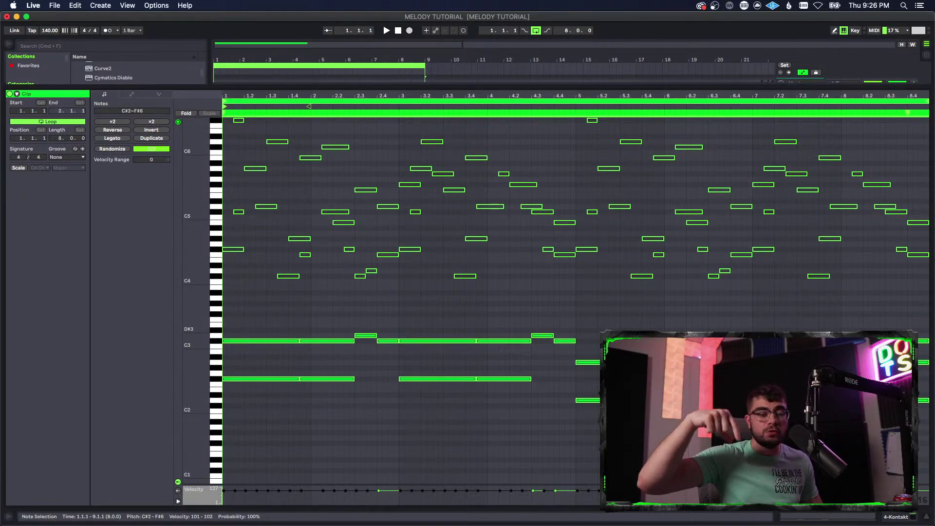
- Play back the transposed bass clip and examine its active notes up close
left_click(595, 309)
key("space")
mouse_move(193, 281)
left_mouse_down()
mouse_move(208, 281)
mouse_move(194, 282)
left_mouse_up()
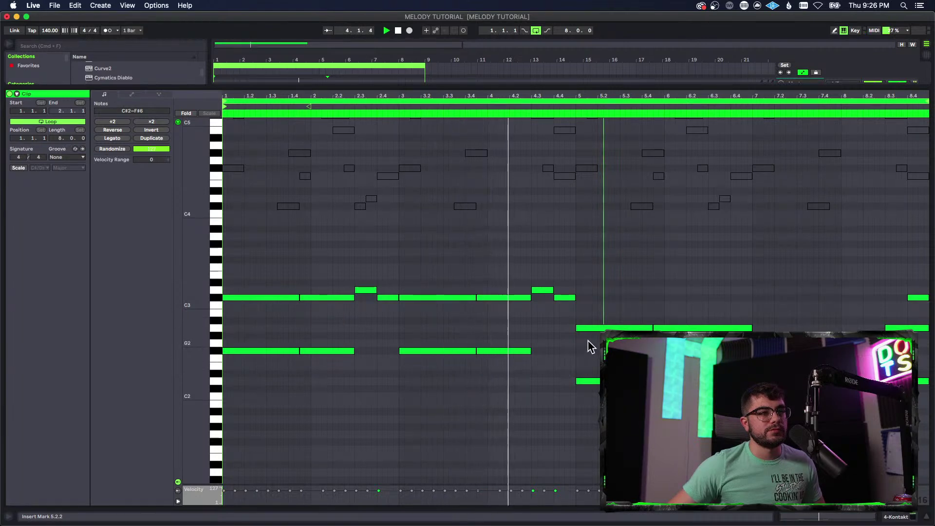
scroll(292, 327, "up", 1)
key("space")
- Duplicate the long C#3 notes in bars 1–2 and 3–4 and place the copies on A3, auditioning the harmony
left_click_drag(243, 311, 334, 334)
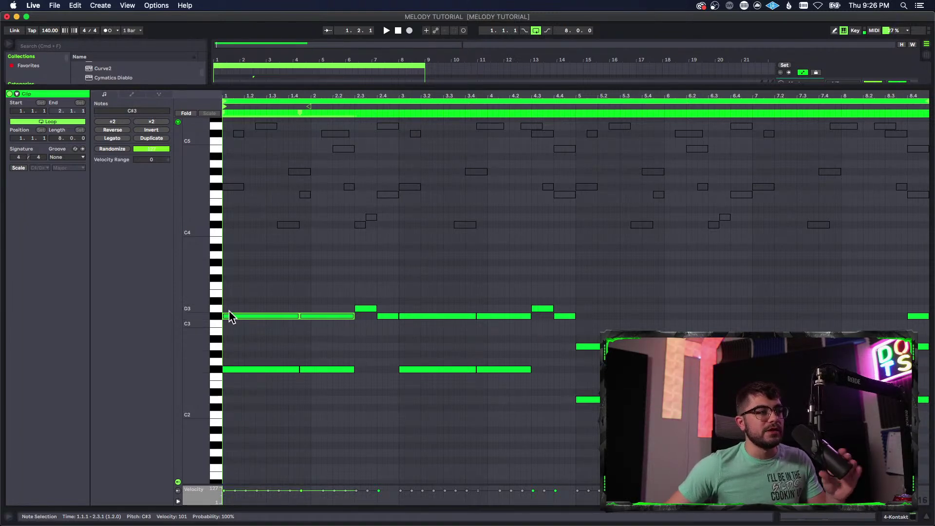
left_click_drag(229, 314, 229, 279)
key("space")
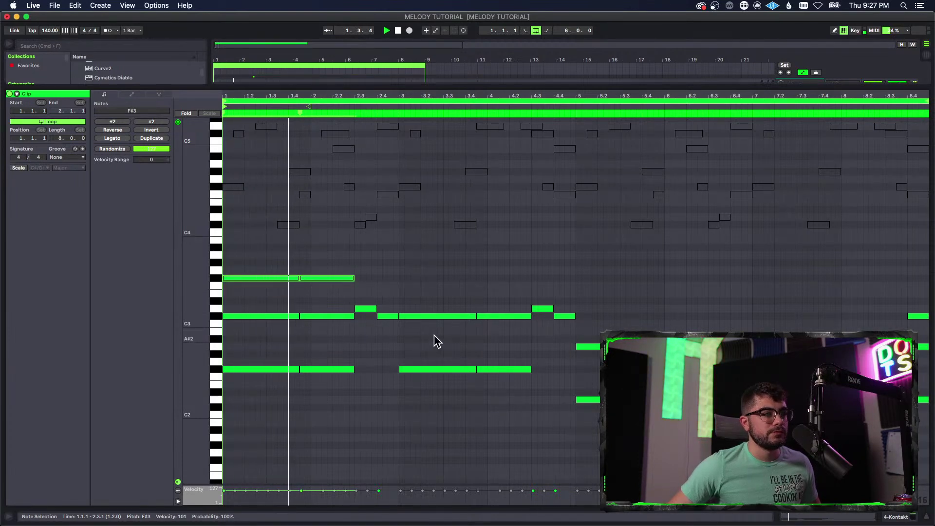
left_click_drag(269, 277, 267, 267)
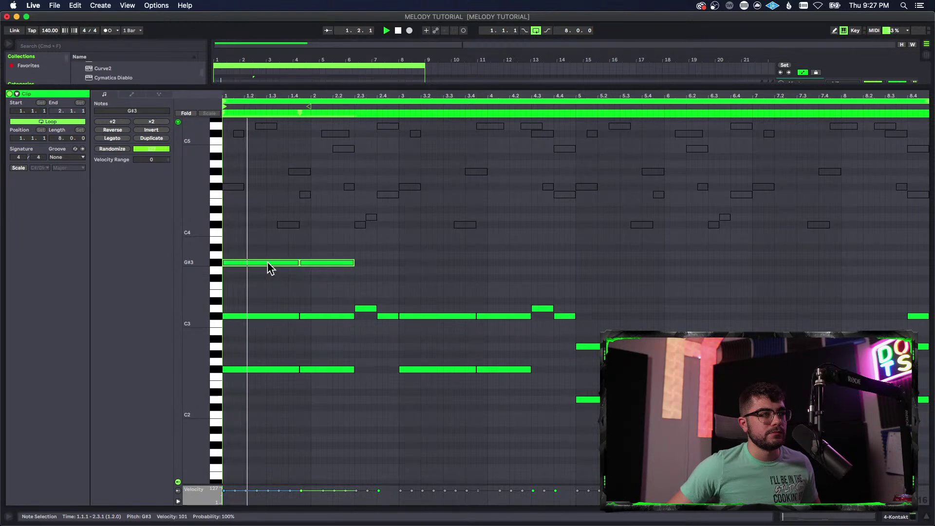
left_click_drag(270, 267, 274, 263)
key("space")
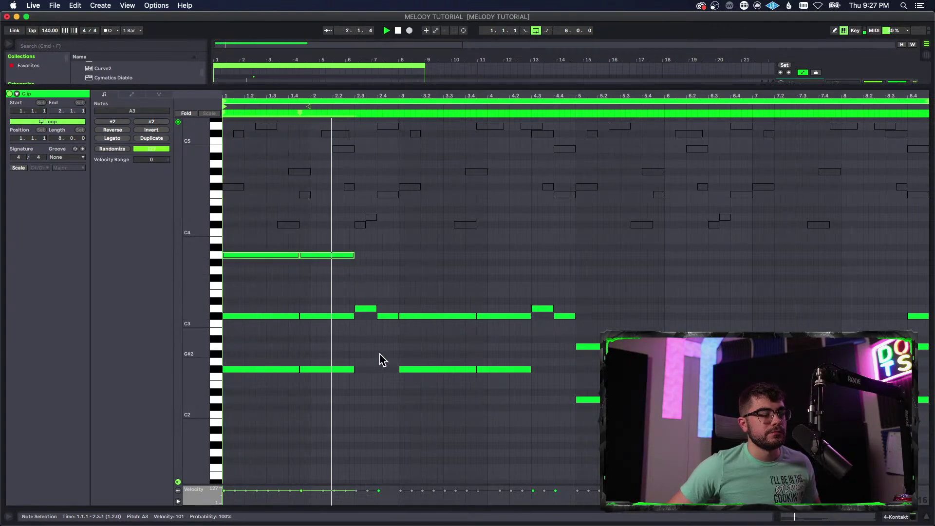
left_click_drag(418, 294, 497, 341)
left_click_drag(445, 317, 440, 255)
- Try all the A3 harmony notes one octave lower and return them to A3
left_click(215, 255)
key("shift+Down")
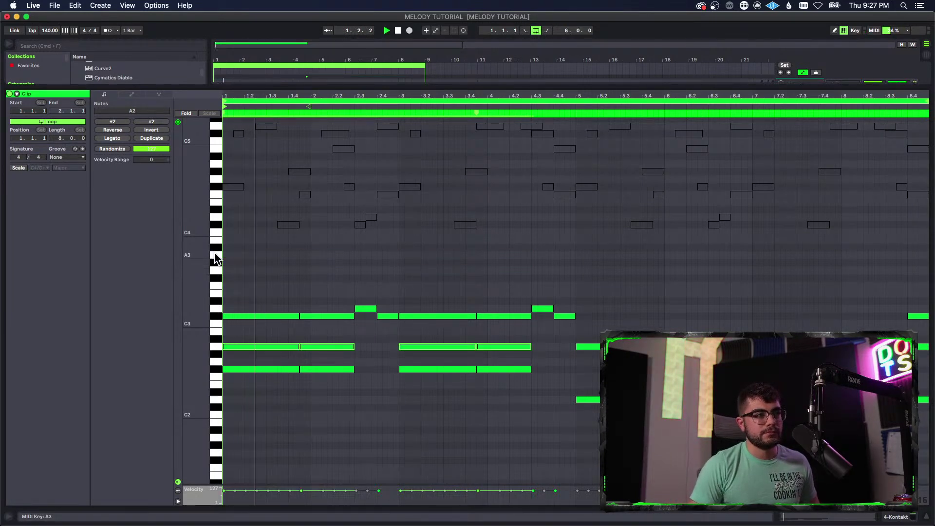
key("shift+Up")
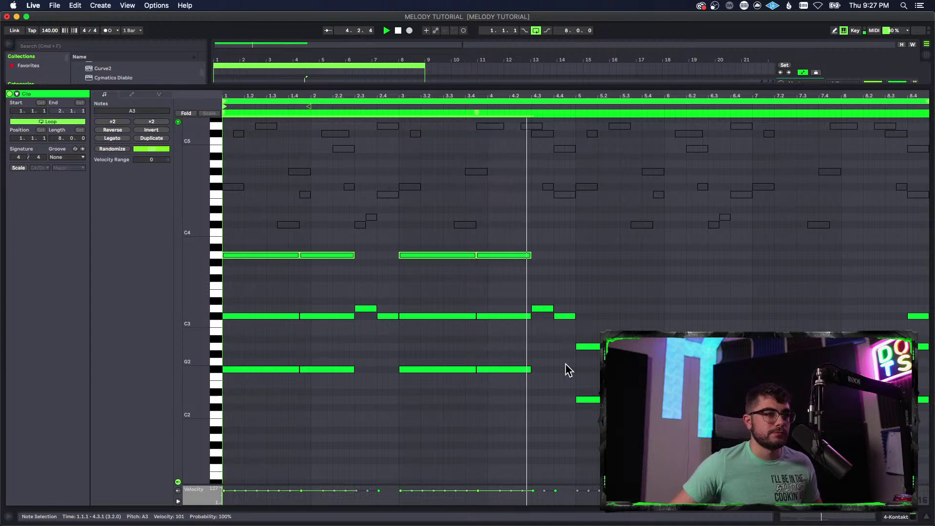
- Duplicate the long A2 notes in bars 5–6 up to C#3 and play back from bar 5
left_click_drag(555, 338, 602, 350)
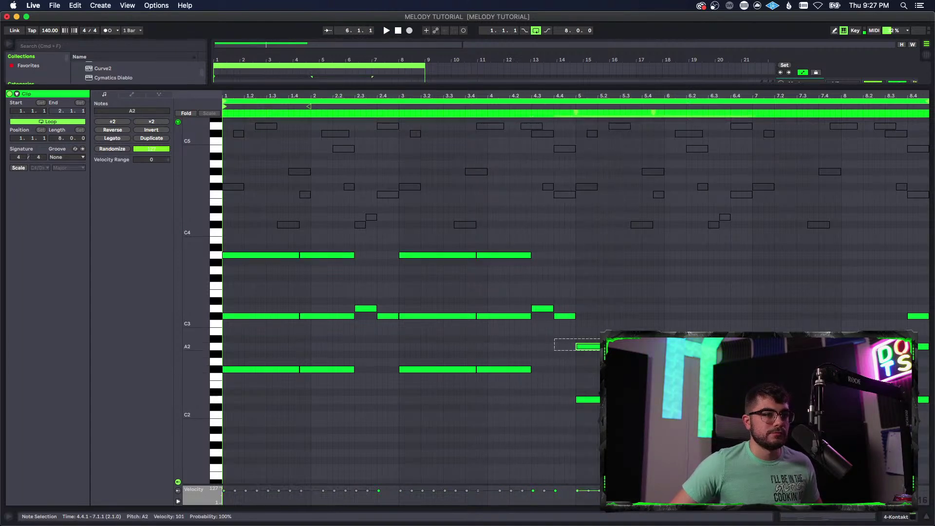
double_click(594, 339)
left_click_drag(591, 343, 618, 316)
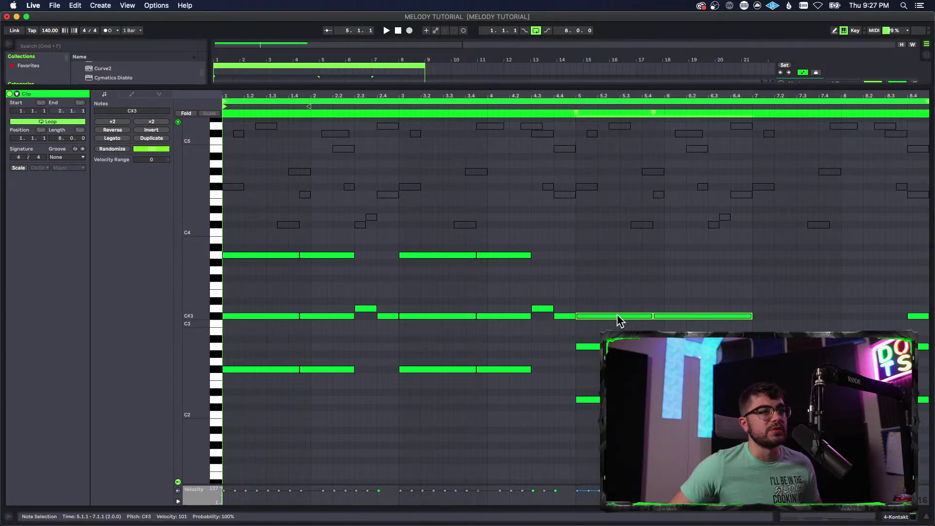
left_click(585, 364)
key("space")
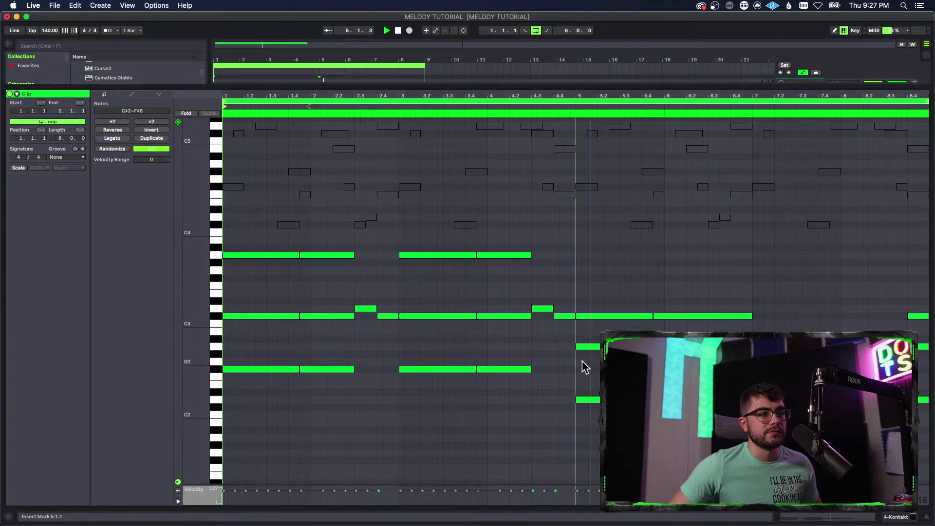
- Try the copied harmony notes in bars 5–6 on D3, return them to C#3 and play them again
key("space")
left_click_drag(597, 299, 709, 331)
left_click_drag(632, 313, 632, 309)
key("space")
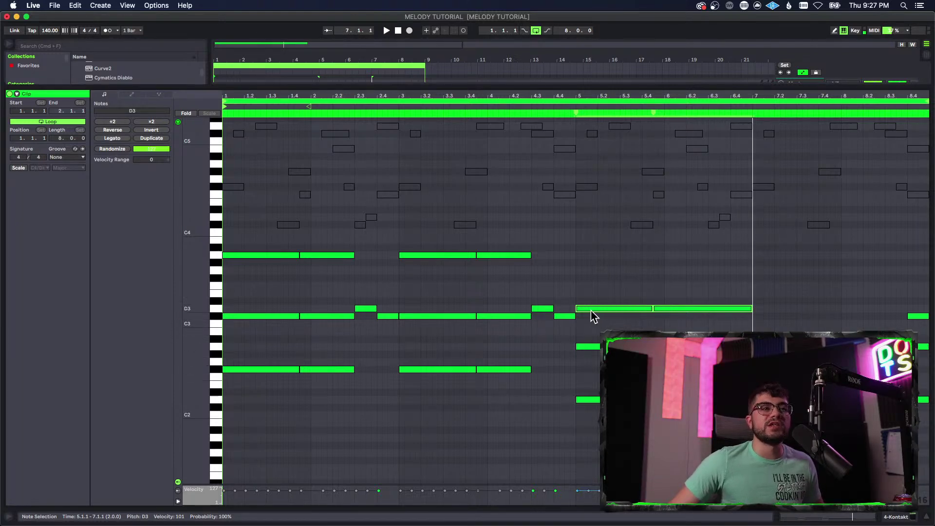
left_click_drag(609, 311, 610, 320)
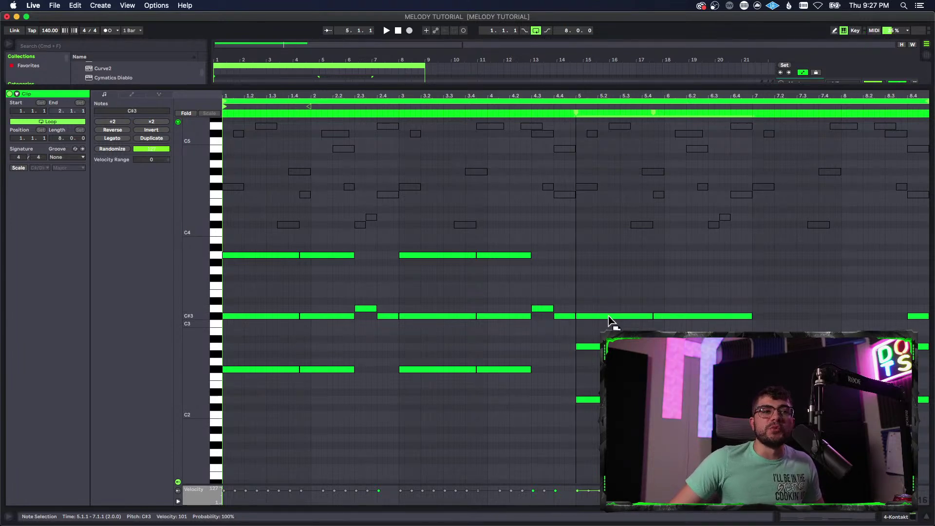
key("space")
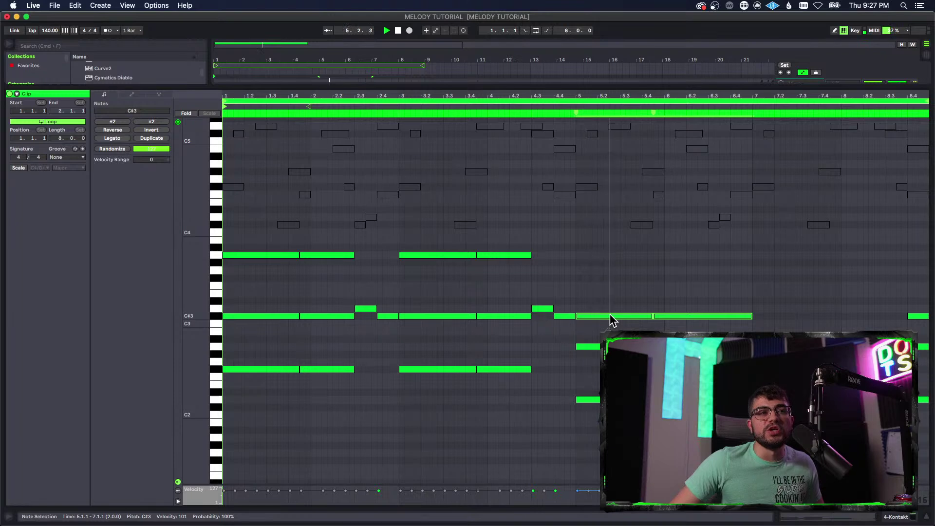
- Raise the copied harmony notes in bars 5–6 to D3 and play them back
key("space")
key("Up")
key("space")
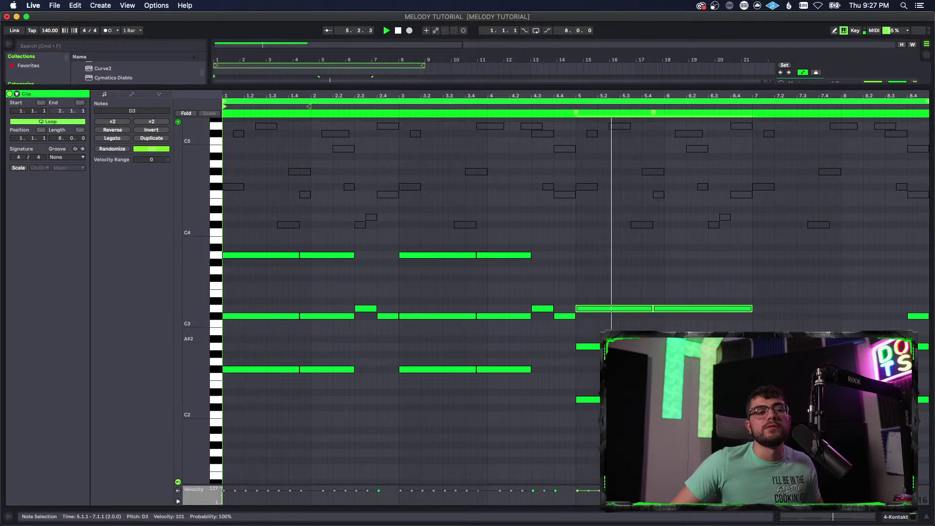
key("space")
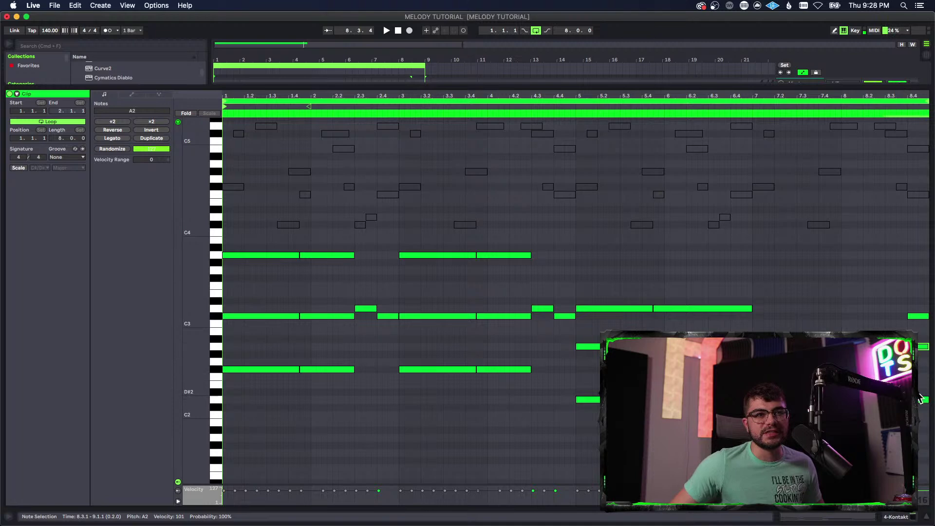
- Copy the A2 note at 8.3 up to D3 and the long notes from bar 7 to 8.3 up to B2
left_click_drag(901, 324, 902, 308)
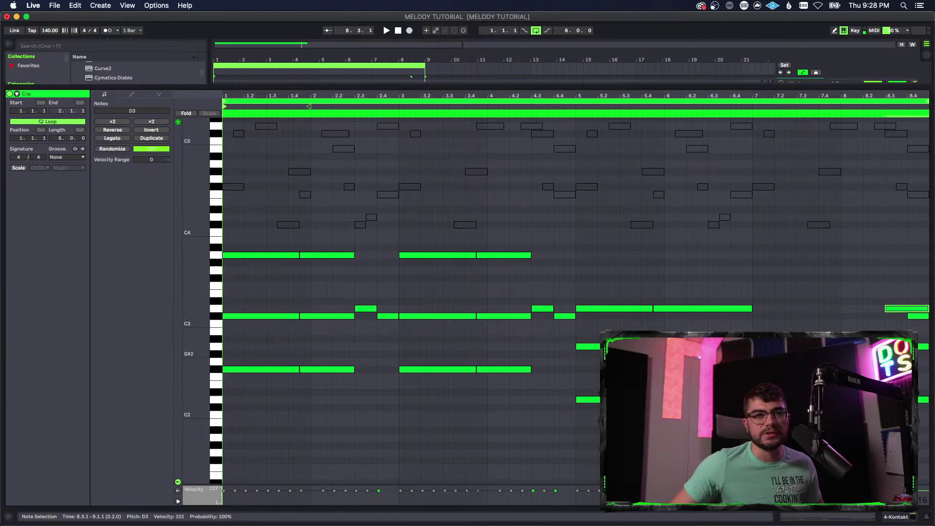
left_click(909, 309)
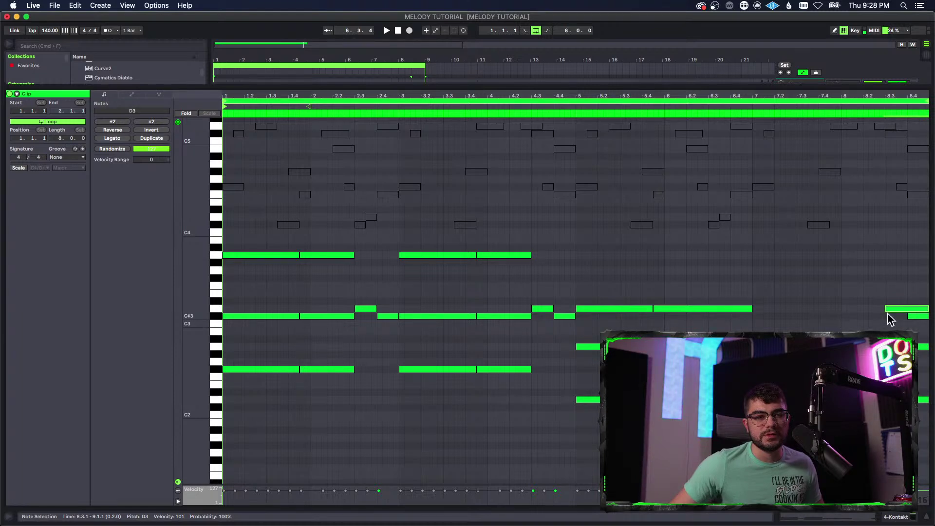
left_click_drag(784, 339, 831, 361)
key("Up")
key("Up")
key("Up")
key("Down")
key("Up")
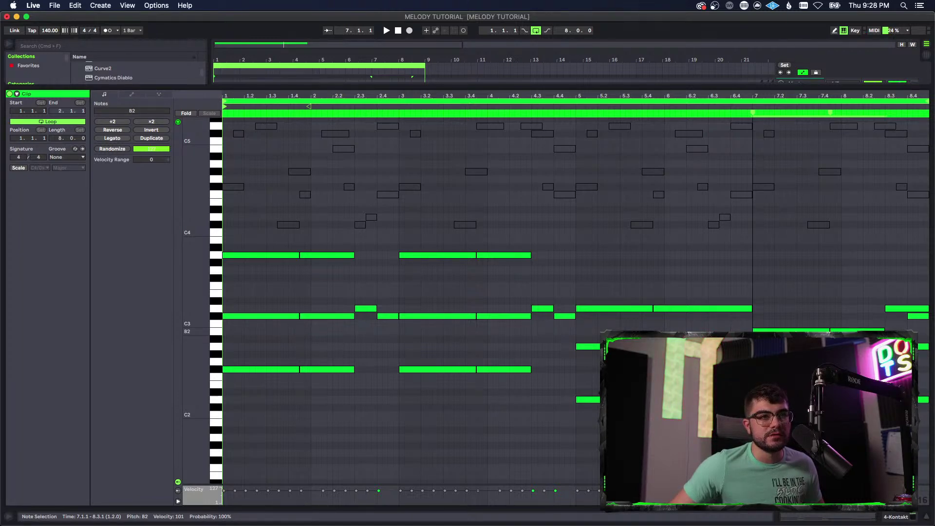
- Play from bar 7, then raise the copied B2 harmony notes in bars 7–8 to C#3
left_click(755, 369)
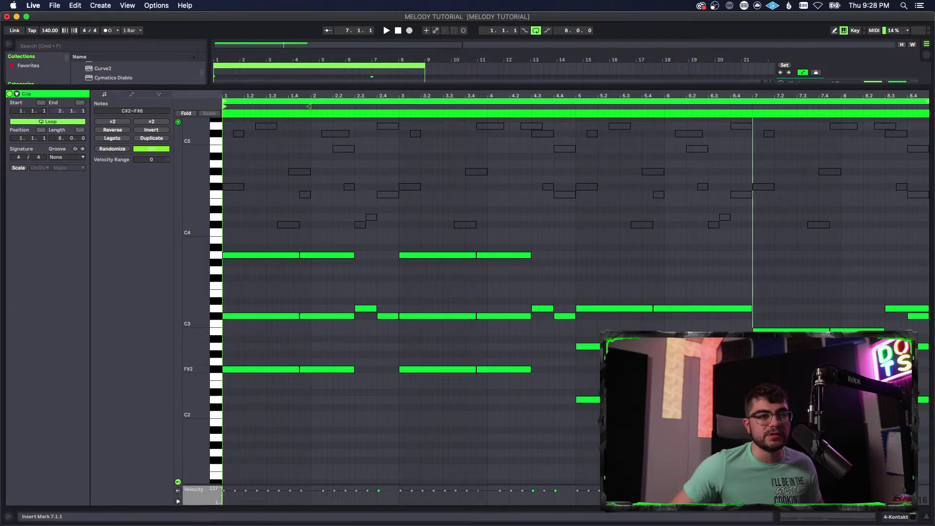
key("space")
key("space")
left_click_drag(778, 316, 853, 332)
key("space")
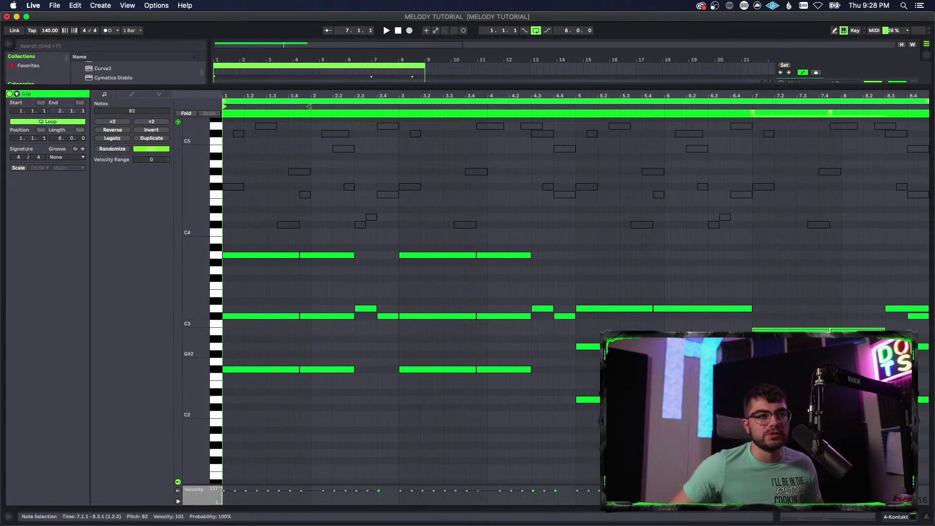
mouse_move(775, 332)
left_mouse_down()
mouse_move(776, 312)
mouse_move(773, 319)
left_mouse_up()
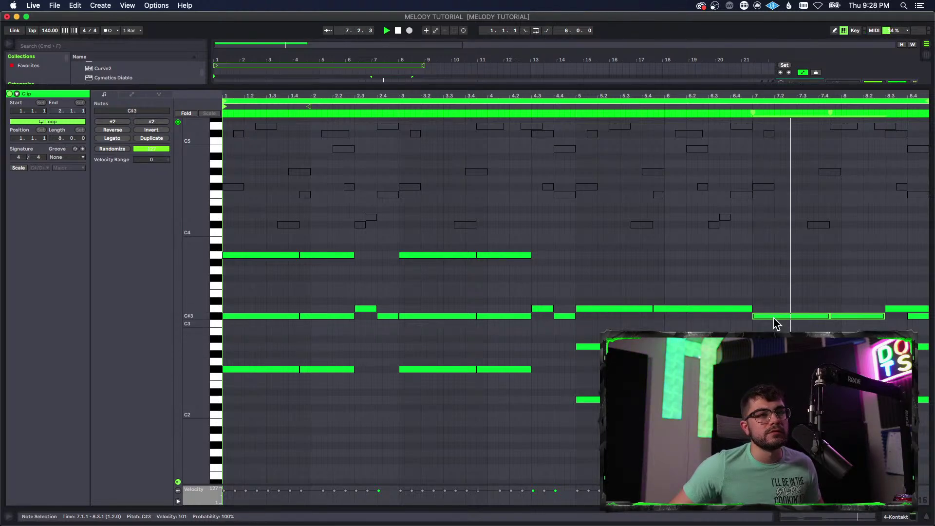
- Play the harmonized pad part from bar 5 through the loop's restart
left_click(754, 330)
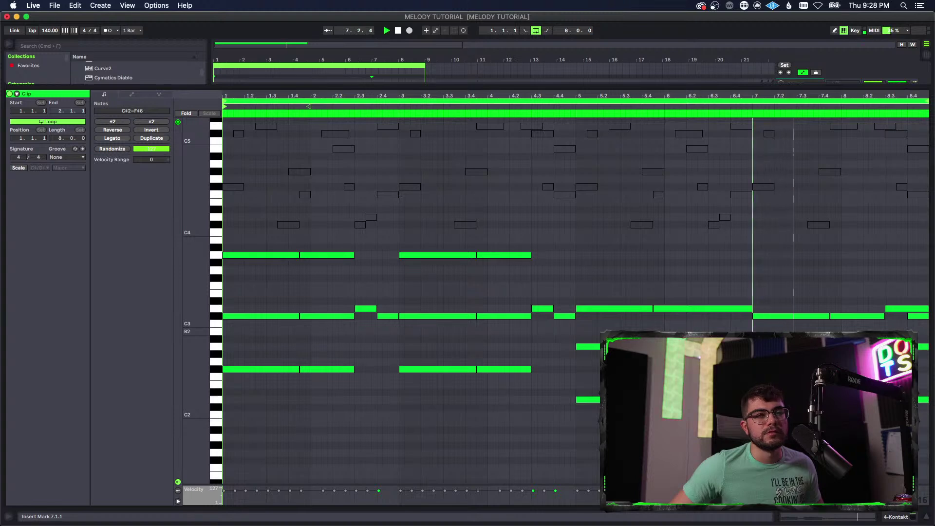
left_click(576, 333)
key("space")
key("space")
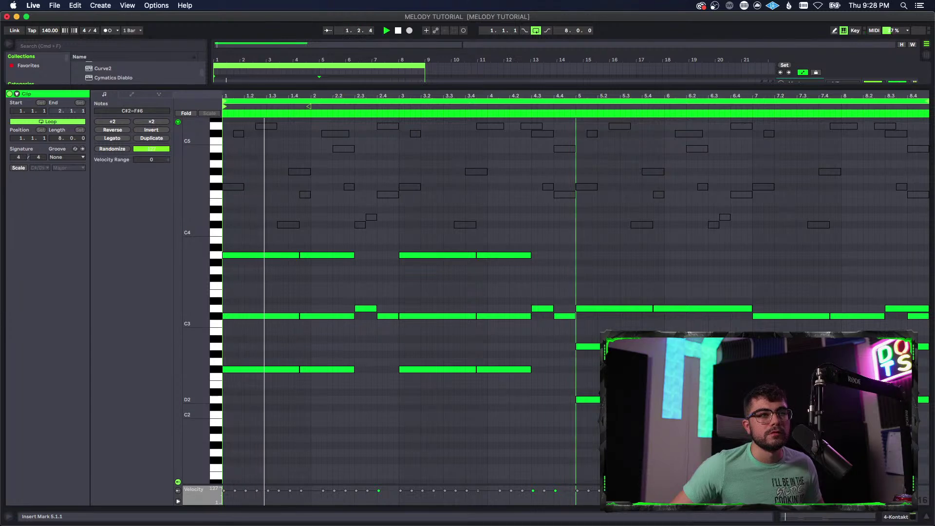
right_click(724, 222)
left_click(504, 440)
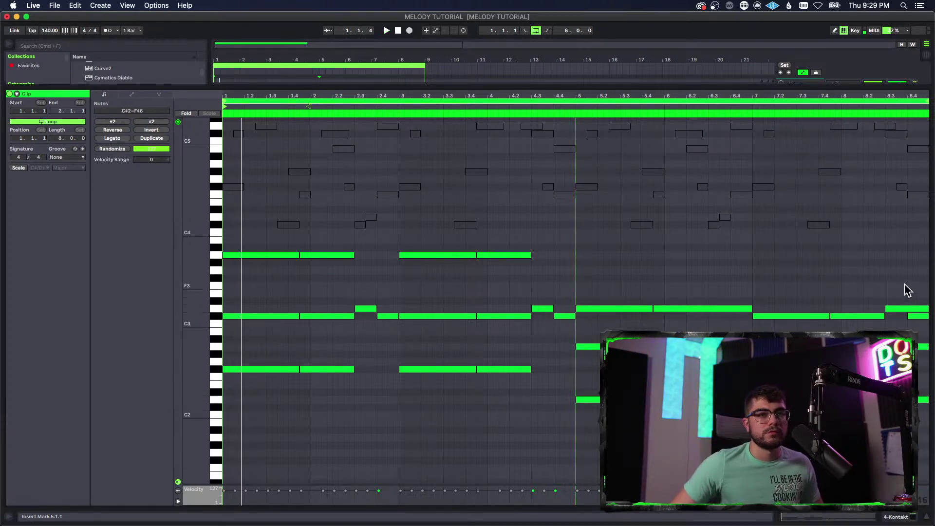
- Try starting the D2–D3 chord notes in bar 8 at 8.3.3 and play from bar 7
left_click(897, 309)
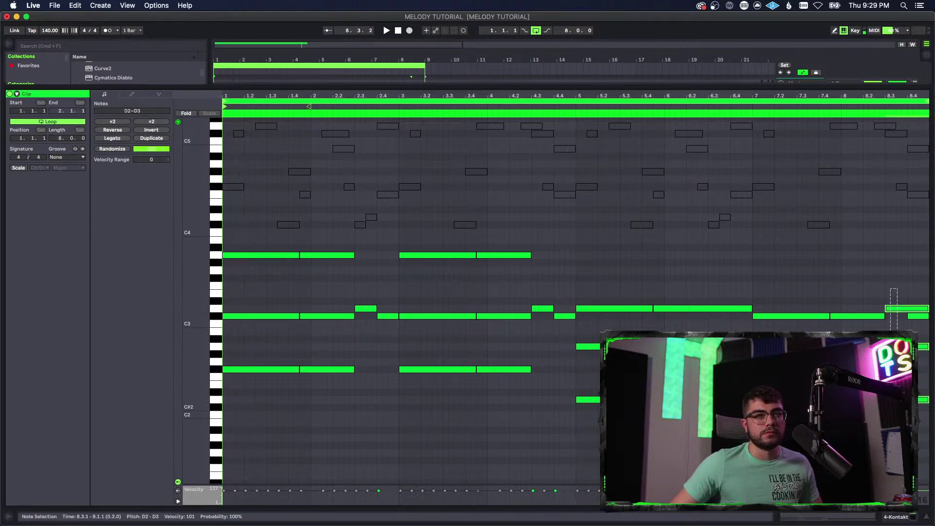
left_click_drag(886, 347, 907, 347)
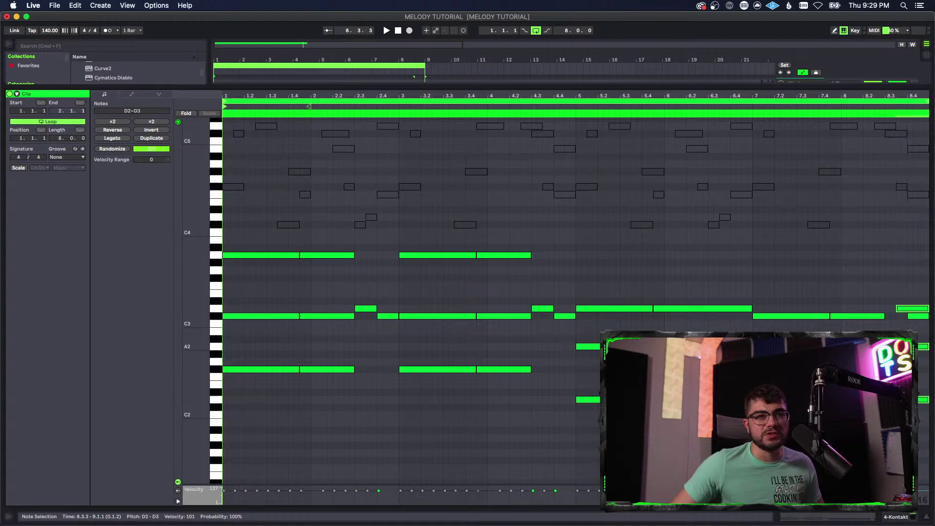
left_click(753, 283)
key("space")
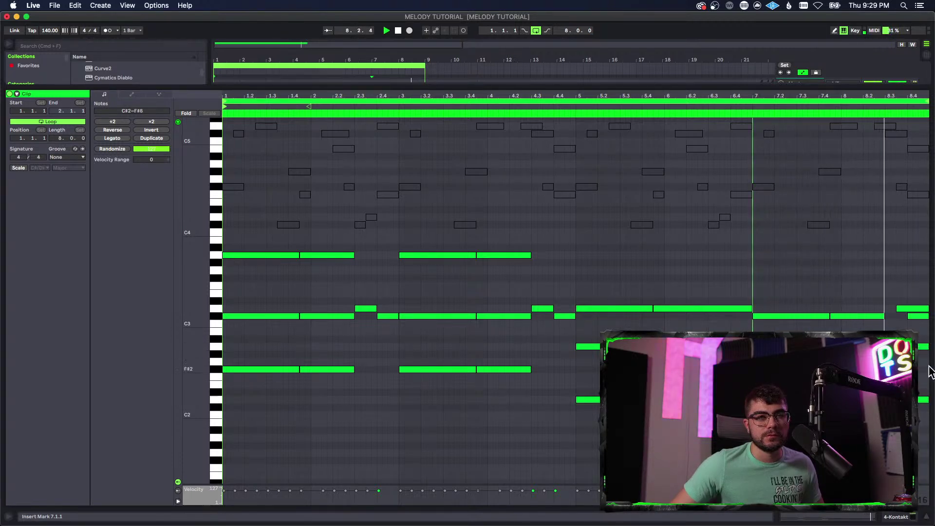
- Move the bar 8 C#3 note to D3, try the final chord starting at 8.4 with the preceding notes extended to it, and play from bar 7
left_click_drag(917, 317, 918, 308)
left_click_drag(897, 347, 909, 347)
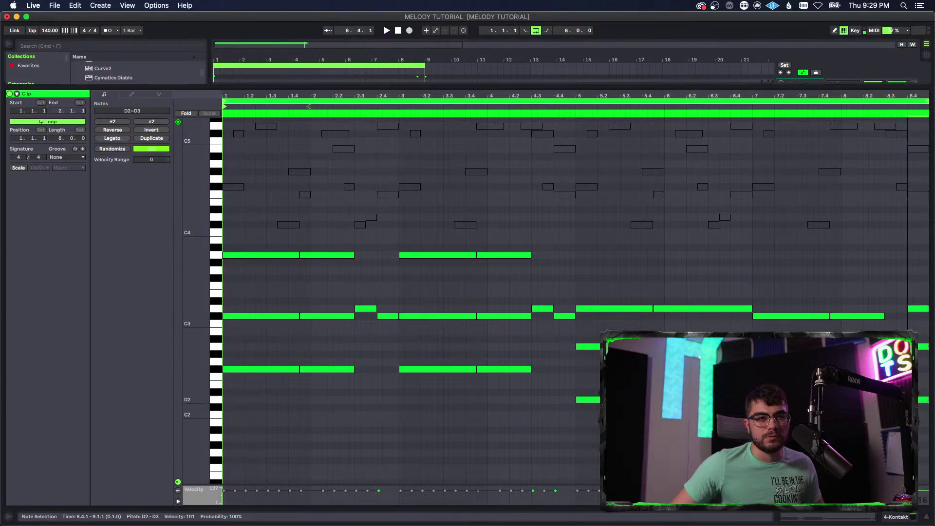
left_click(871, 316)
left_click_drag(882, 316, 899, 324)
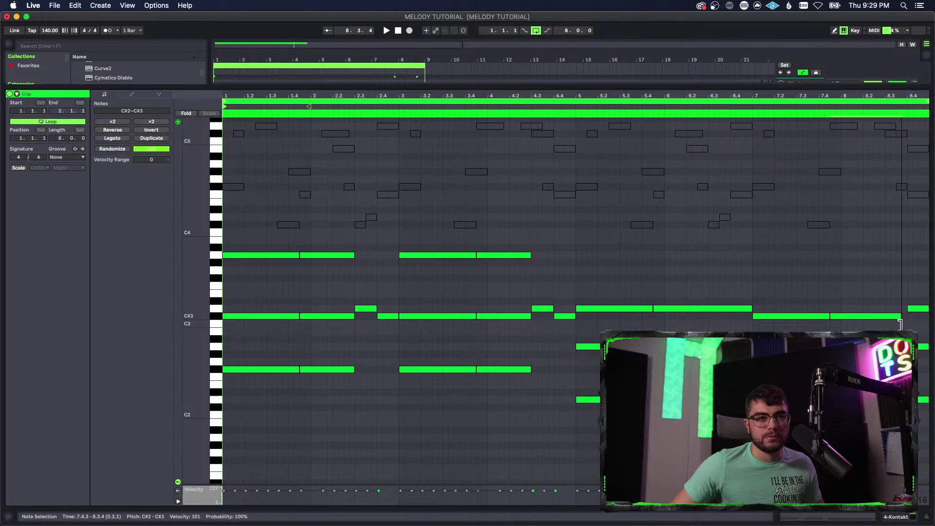
left_click(754, 392)
key("space")
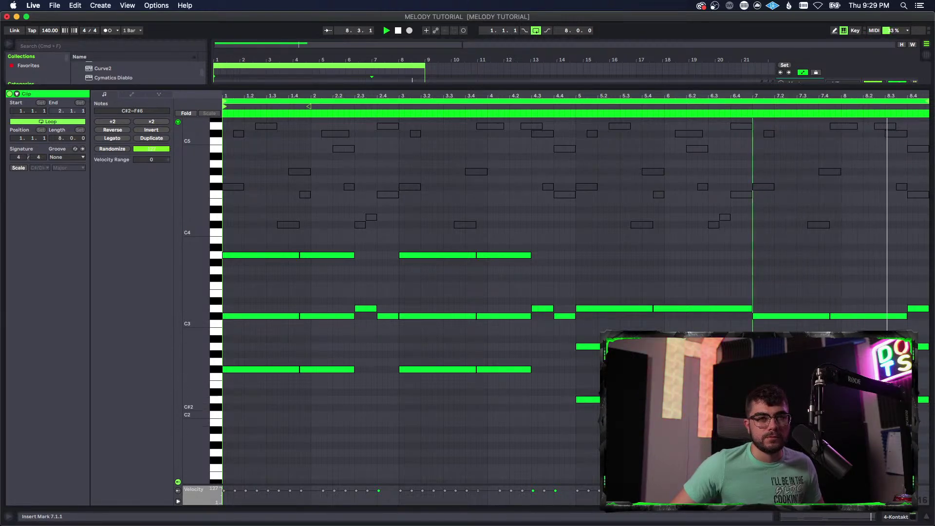
key("space")
- Return the chord change in bar 8 to 8.3 and play from bar 7
left_click_drag(896, 413, 882, 288)
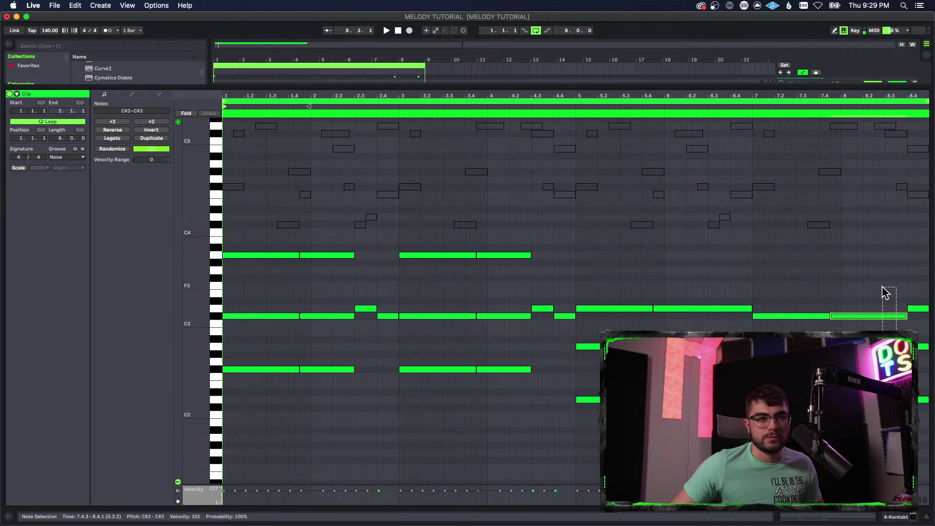
left_click_drag(905, 317, 926, 401)
left_click(753, 438)
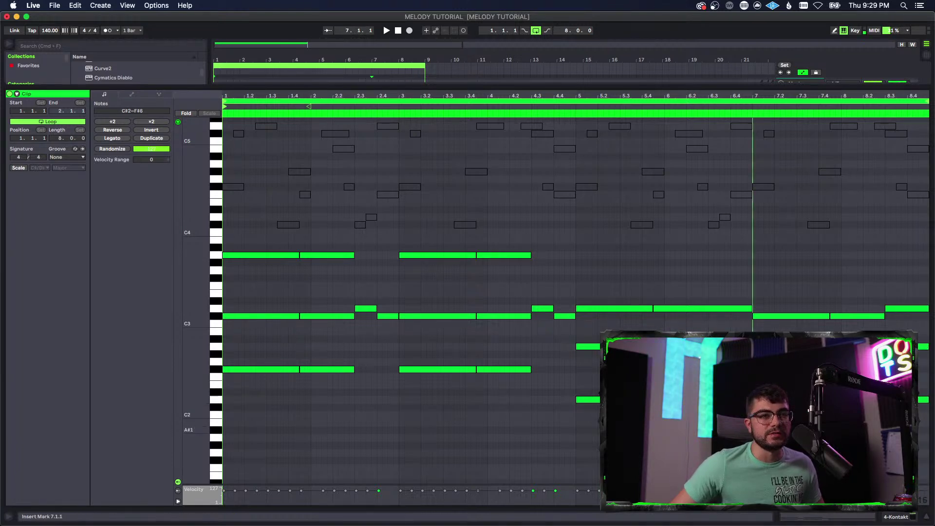
key("space")
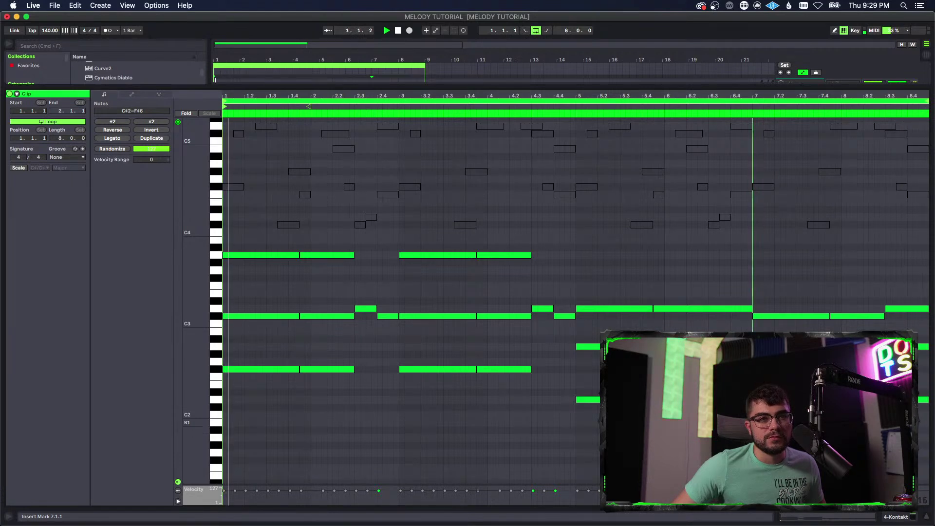
- Extend the second A3 and F#2 notes to the end of bar 2
left_click_drag(372, 293, 384, 317)
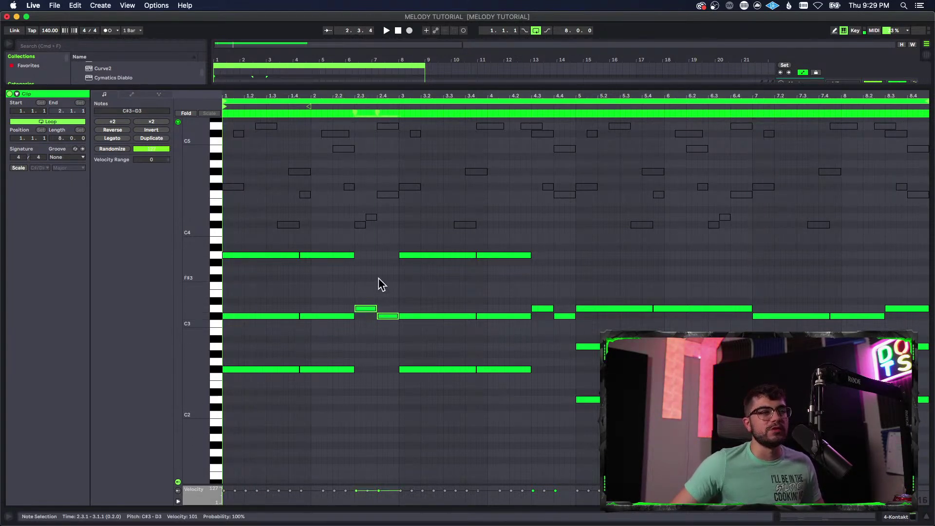
left_click_drag(354, 254, 398, 255)
left_click_drag(352, 371, 396, 376)
- Extend the last A3 and F#2 notes in bar 4 to the start of bar 5
left_click(525, 255)
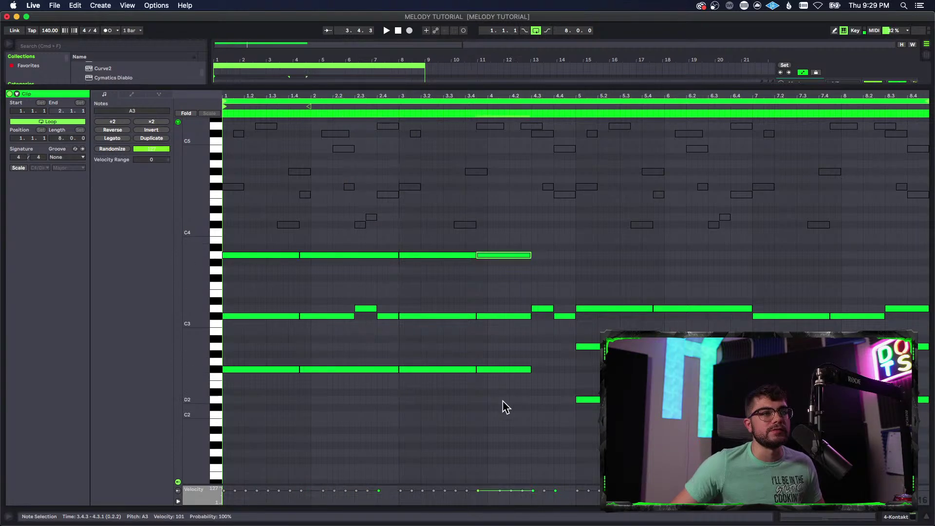
left_click(531, 366)
left_click(521, 369)
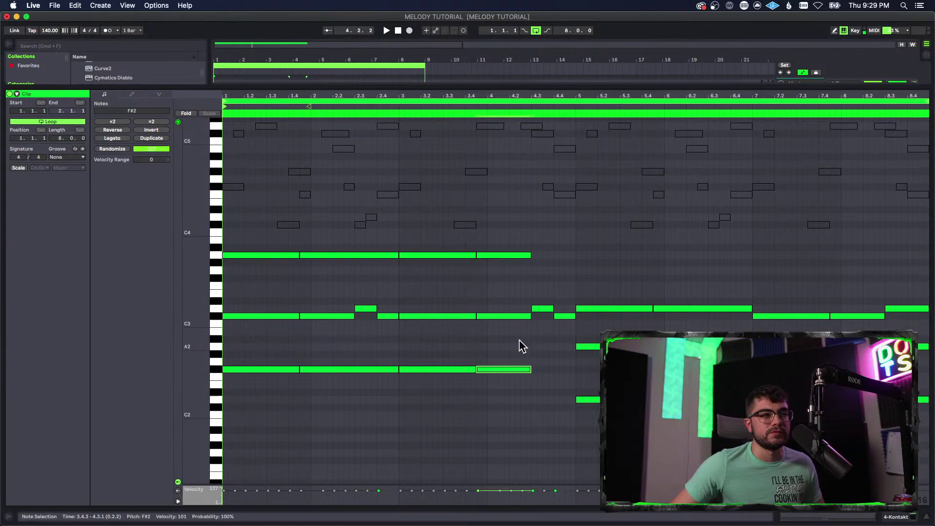
left_click(509, 256, "shift")
left_click_drag(530, 255, 576, 256)
left_click(597, 269)
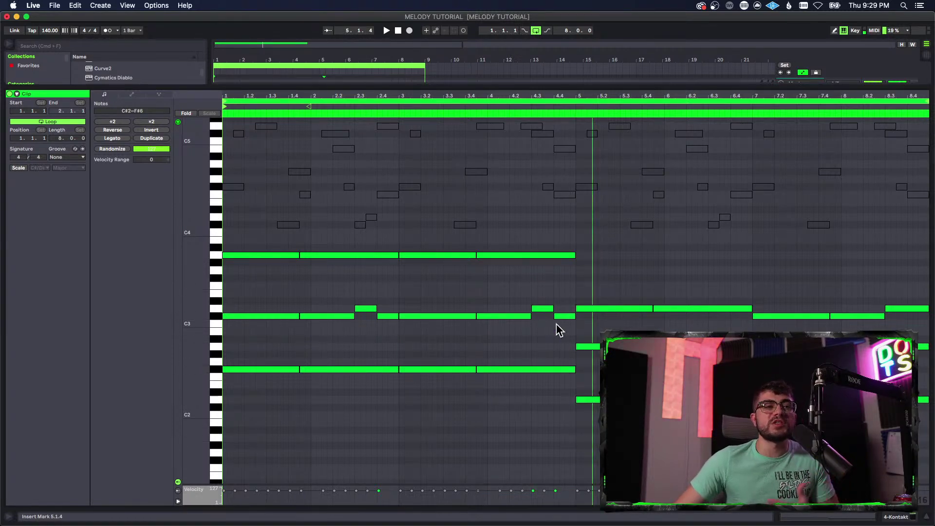
double_click(423, 286)
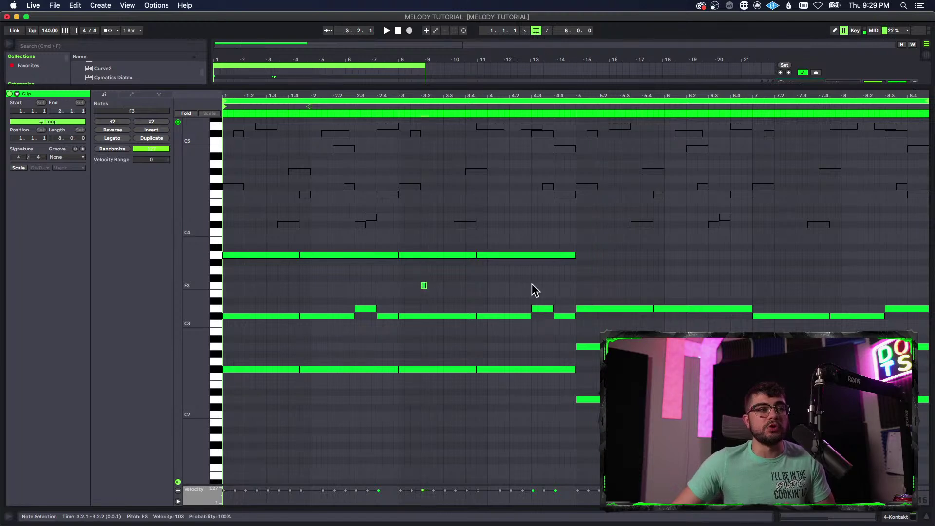
double_click(849, 248)
key("super+z")
key("super+z")
left_click(398, 352)
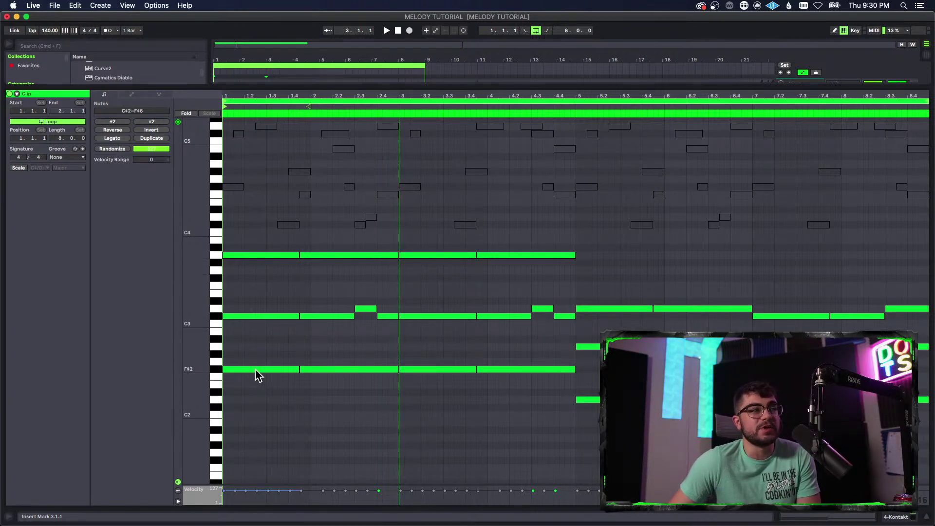
- Turn on the clip's scale highlighting, set it to F#/Gb Minor, and check the notes against it
left_click(18, 167)
left_click(39, 167)
left_click(46, 220)
left_click(67, 168)
left_click(67, 181)
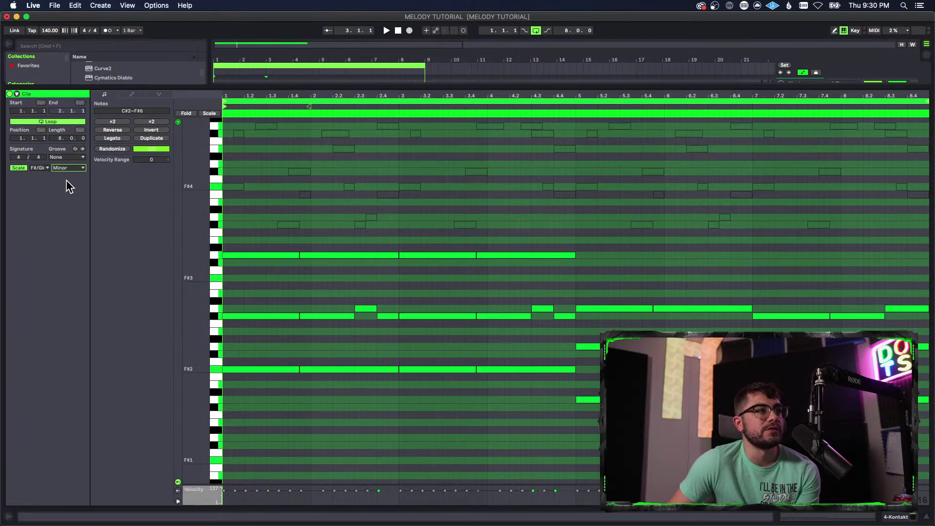
scroll(351, 283, "up", 5)
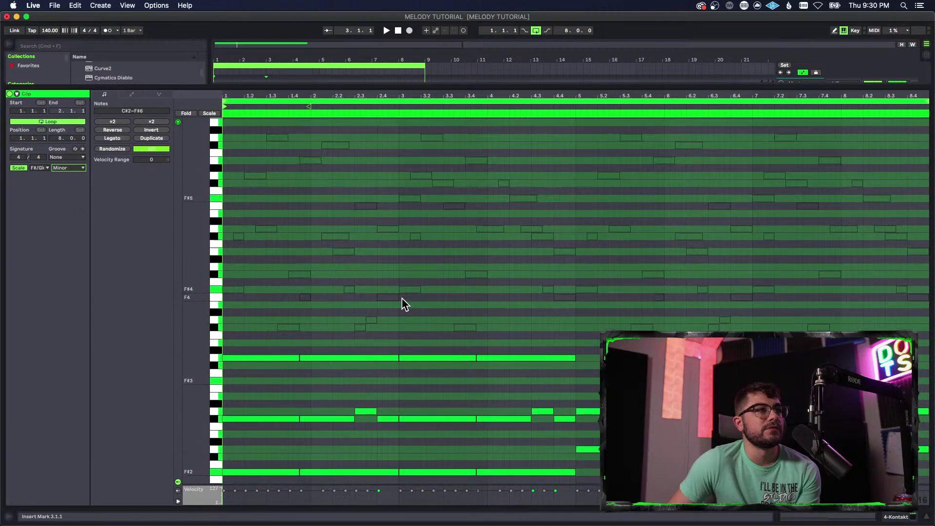
scroll(403, 298, "up", 1)
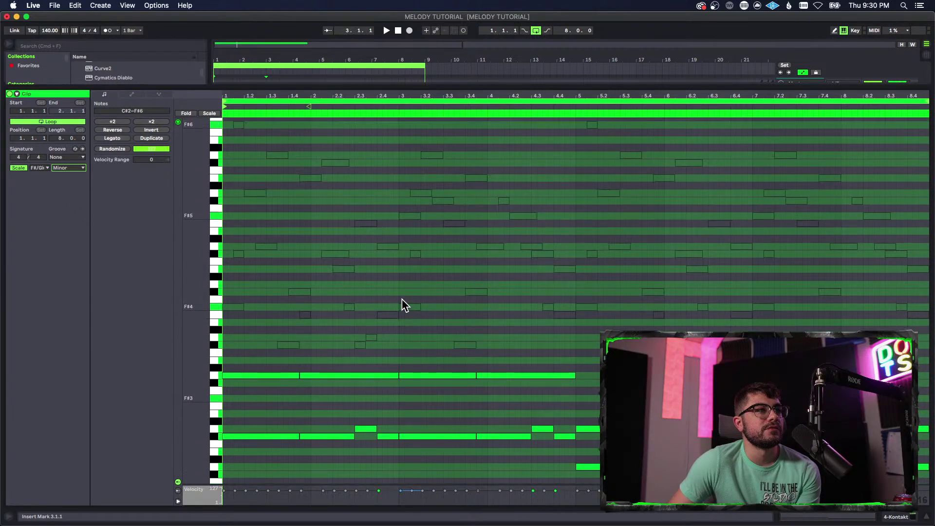
- Try the Major, Dorian, Phrygian and Lydian scales on the clip, comparing each with its notes
left_click(67, 168)
left_click(72, 179)
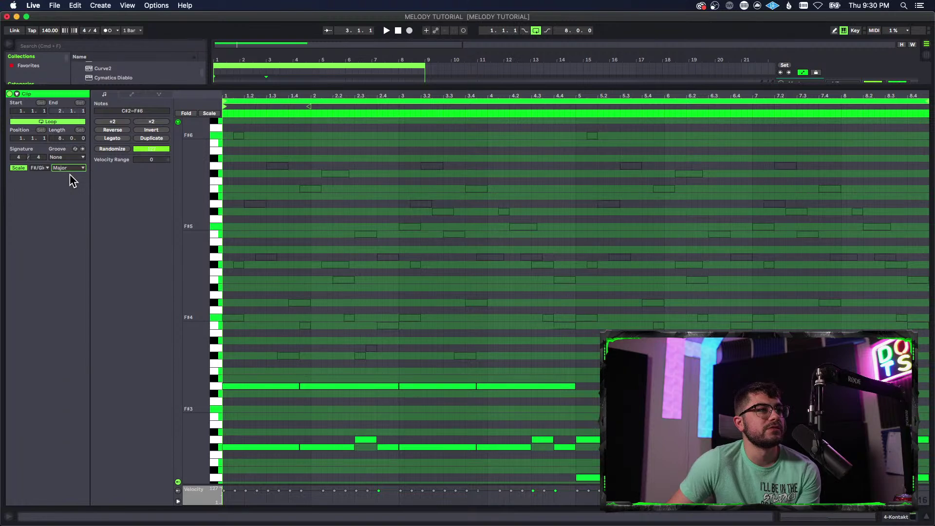
left_click(69, 168)
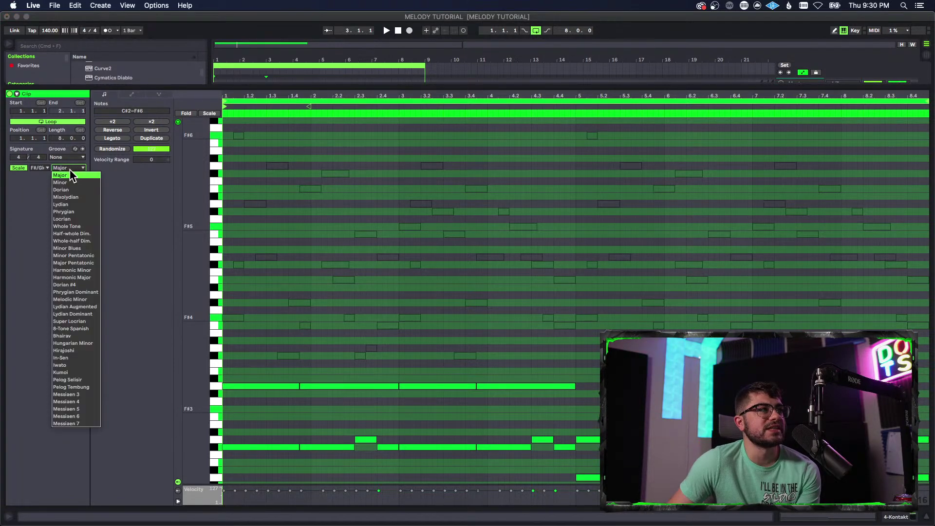
left_click(69, 191)
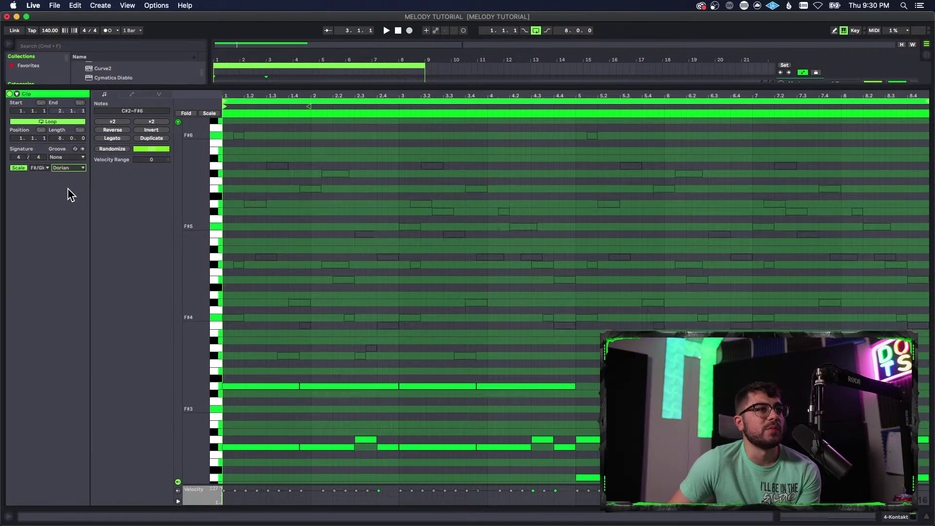
left_click(69, 168)
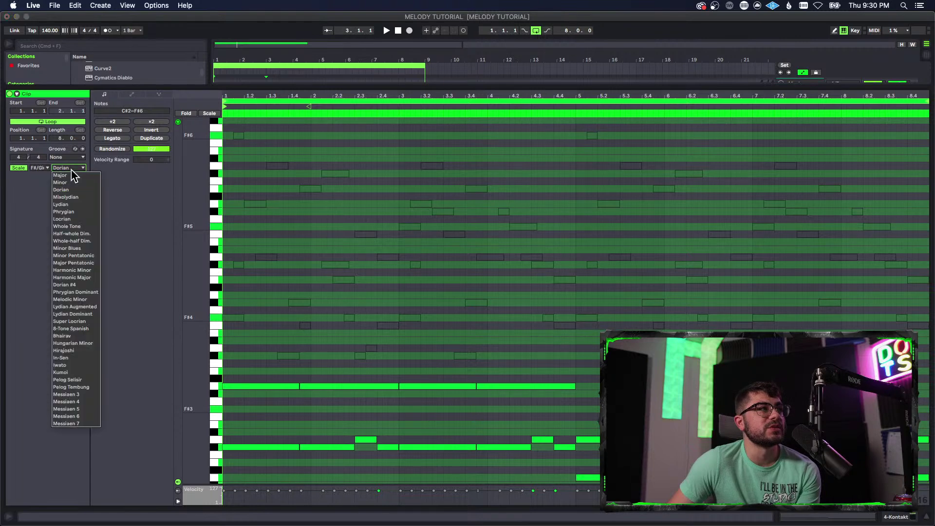
left_click(74, 212)
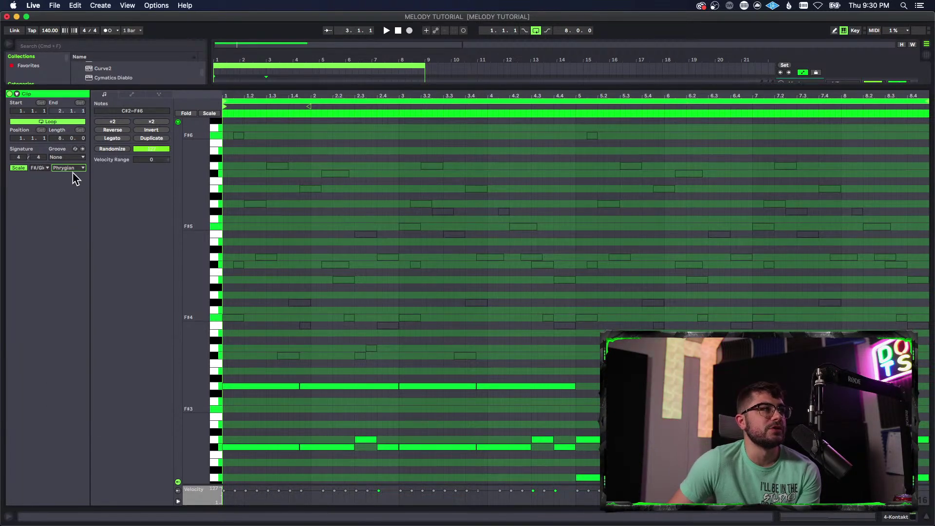
left_click(73, 168)
left_click(69, 204)
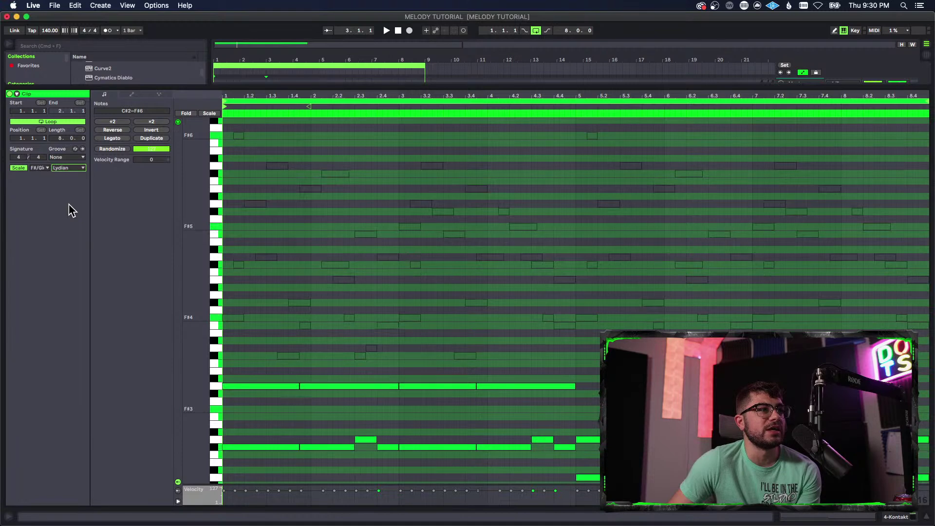
- Set the clip's scale to Minor and compare the F4 notes and the lower chord notes with it
left_click(72, 168)
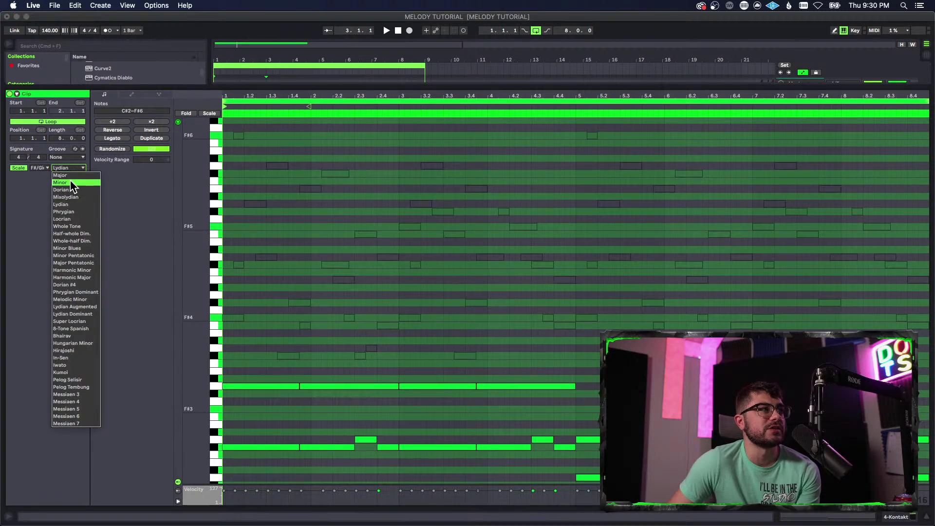
left_click(72, 182)
scroll(288, 320, "down", 2)
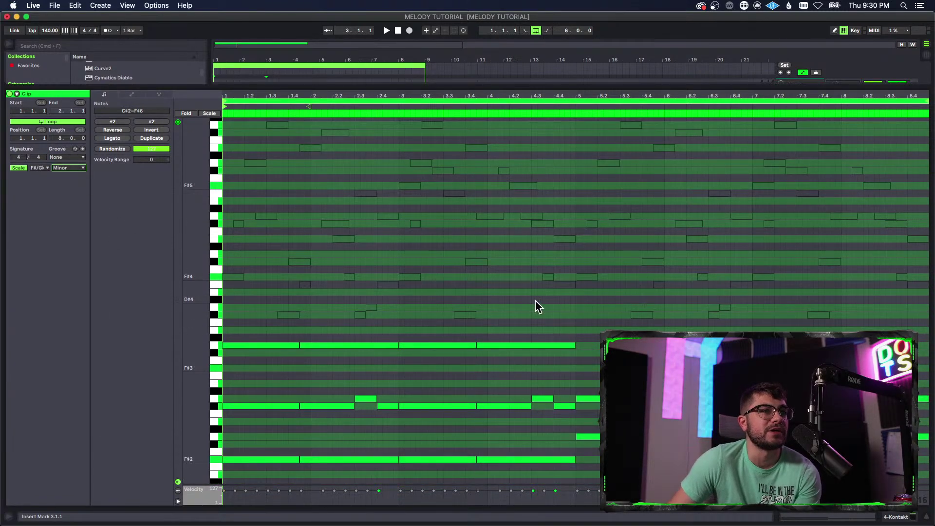
left_click(217, 284)
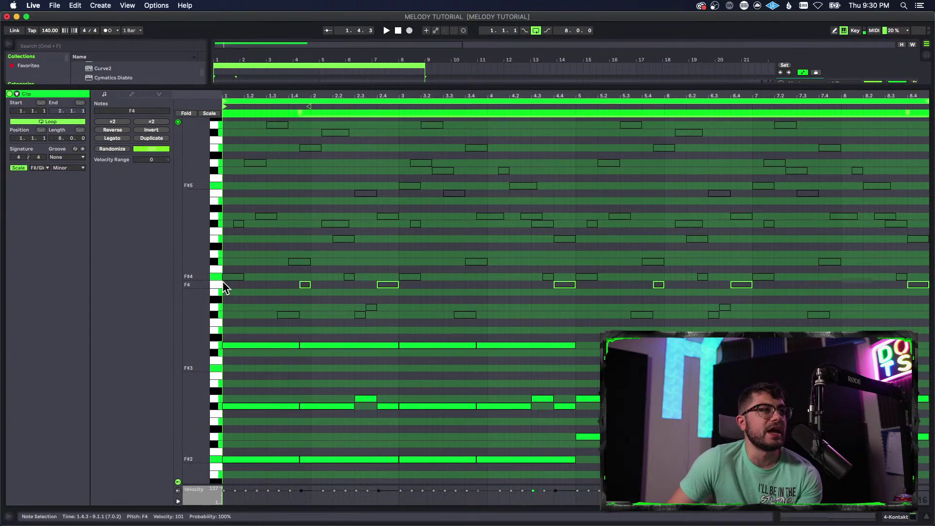
scroll(437, 322, "down", 4)
scroll(437, 321, "down", 2)
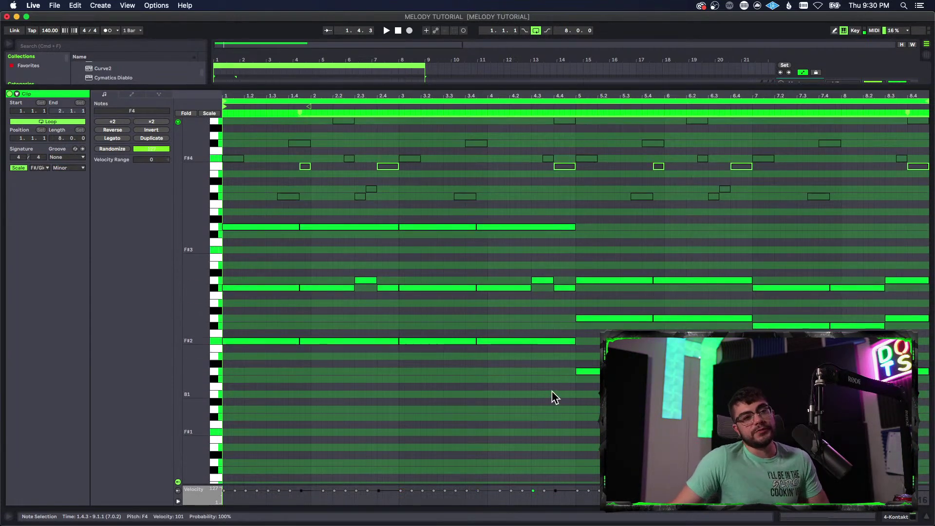
left_click(571, 391)
left_click(576, 395)
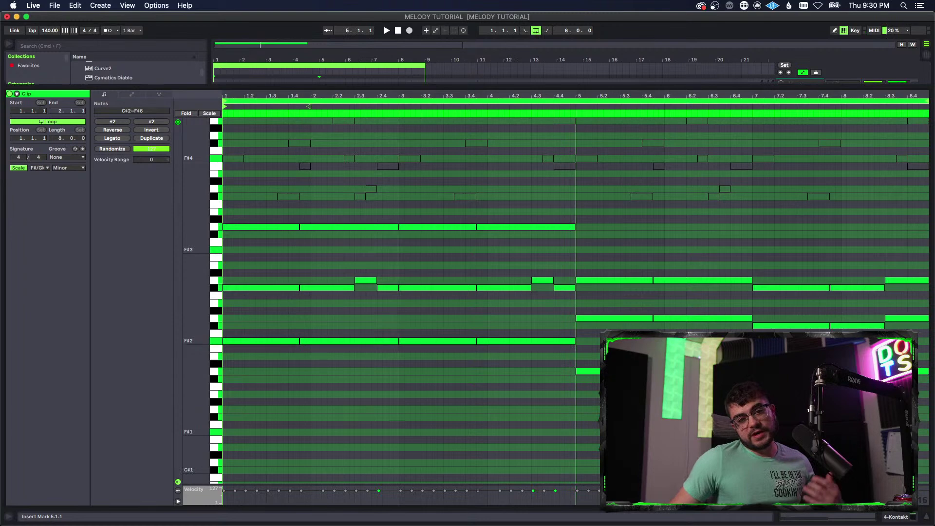
- Turn off scale highlighting on the Kontakt track's clip and return to the arrangement
left_click(886, 517)
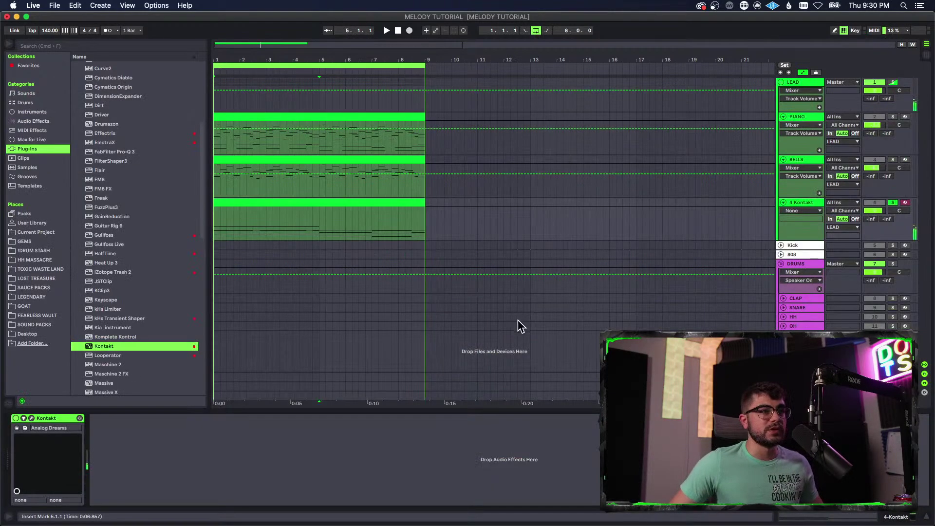
left_click(352, 205)
double_click(351, 205)
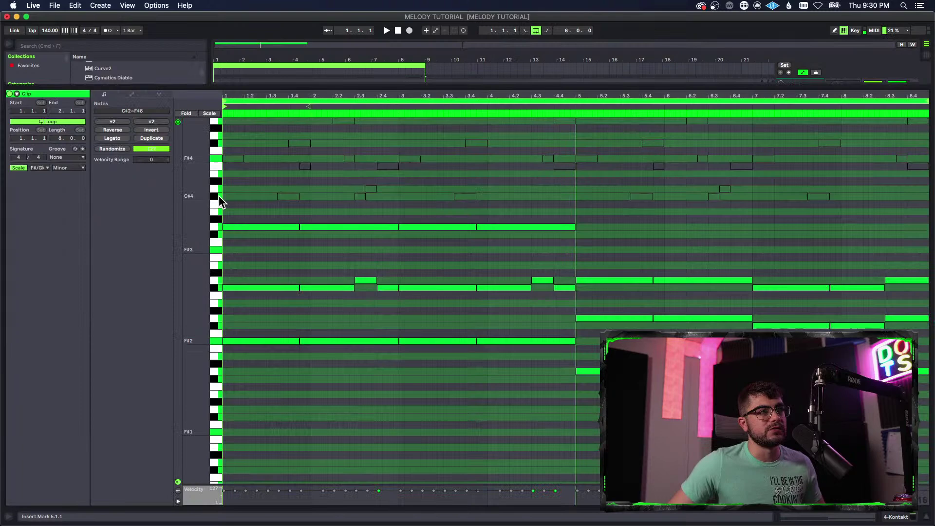
left_click(16, 168)
left_click(903, 517)
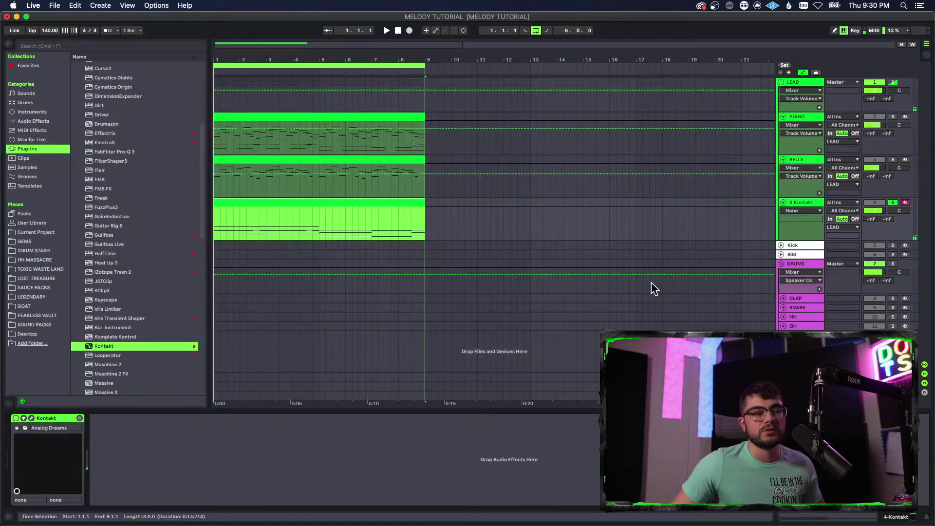
- Rename the Kontakt track as PAD and unsolo it
left_click(796, 203)
type("PAD")
key("Return")
left_click(893, 203)
- Play the full loop and lower the PAD track's volume to -9.2 dB in the session mixer
key("space")
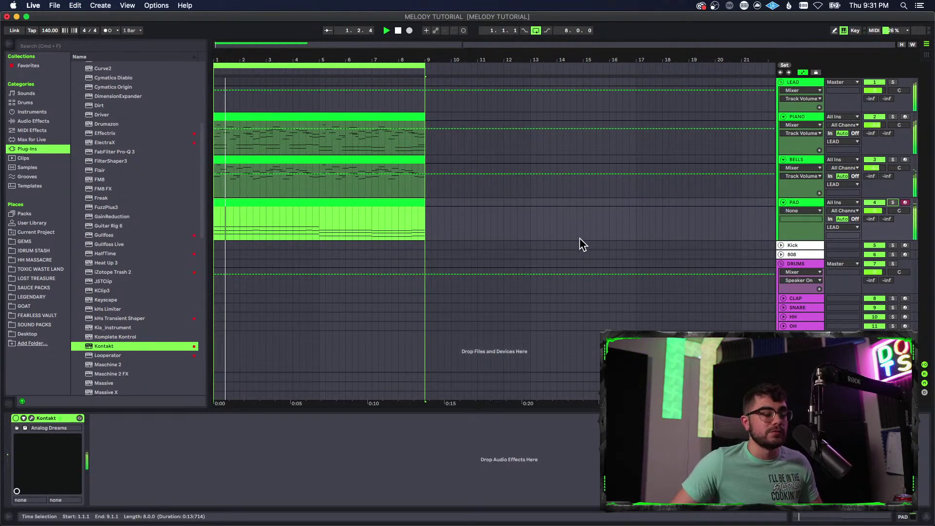
key("Tab")
left_click_drag(387, 291, 387, 304)
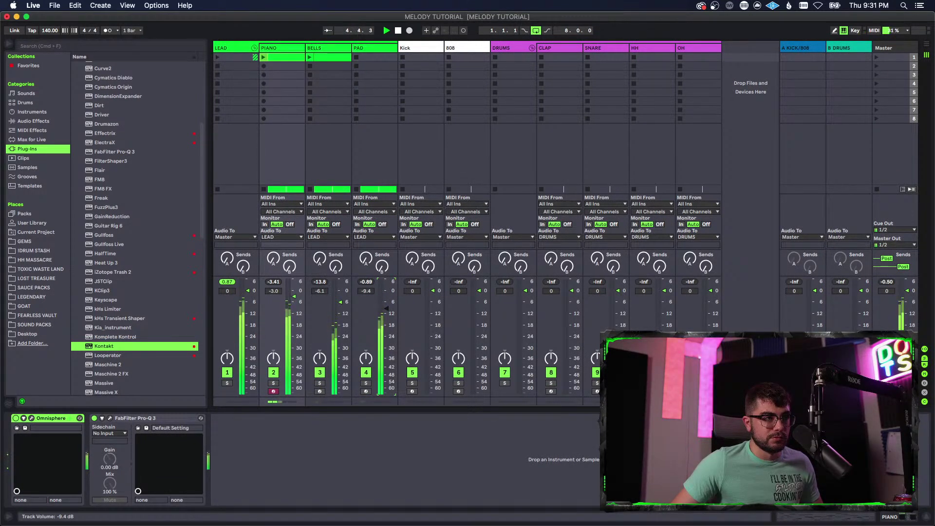
left_click_drag(388, 310, 387, 312)
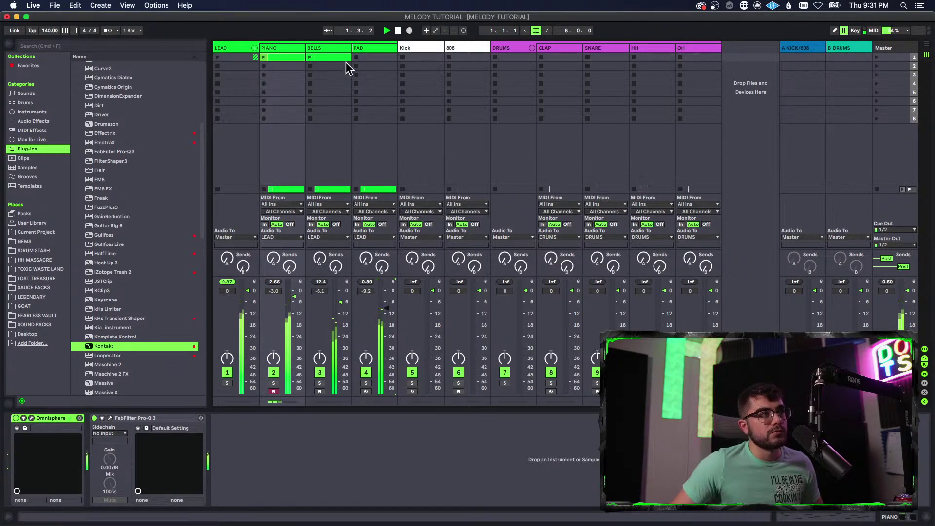
- Audition the Analog Dreams pads Arcadia and Baby's in the Corner in Kontakt, and load Blue Poly Pad for the PAD track
left_click(382, 57)
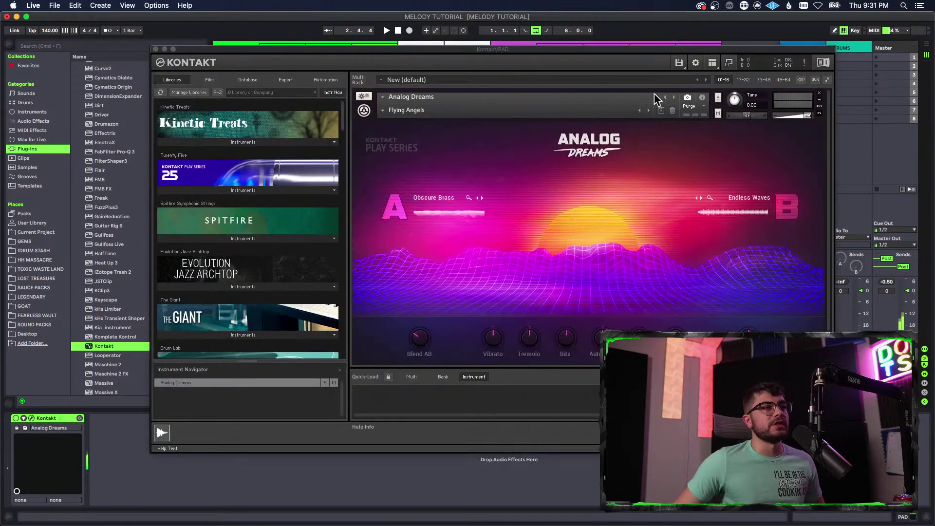
left_click(384, 111)
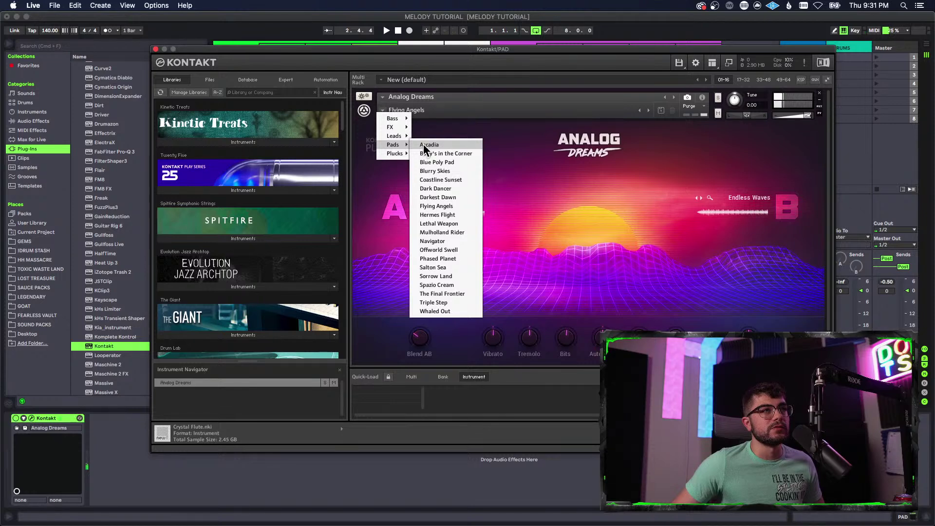
left_click(424, 144)
key("space")
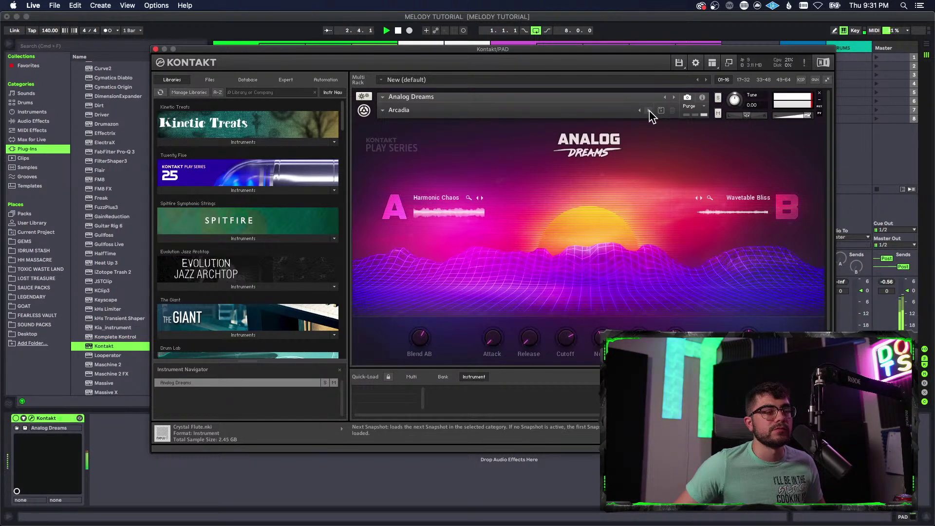
left_click(650, 111)
key("space")
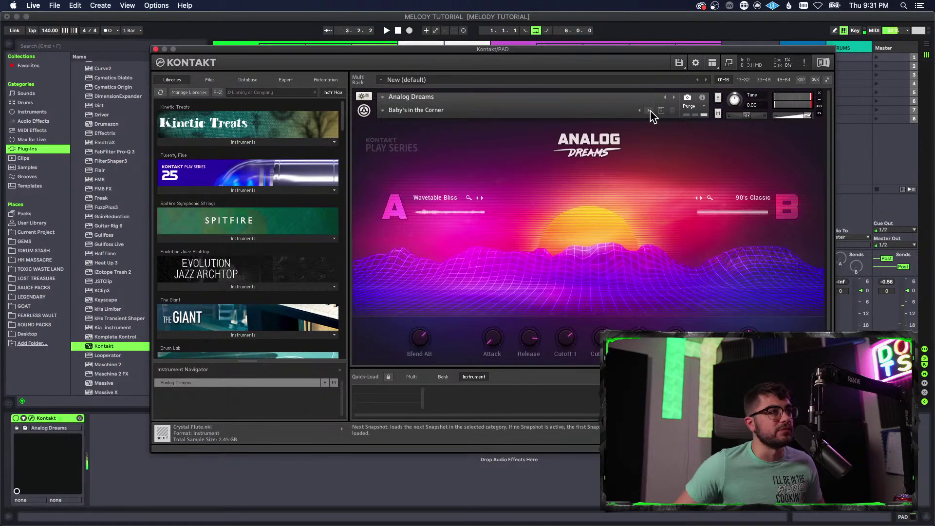
key("space")
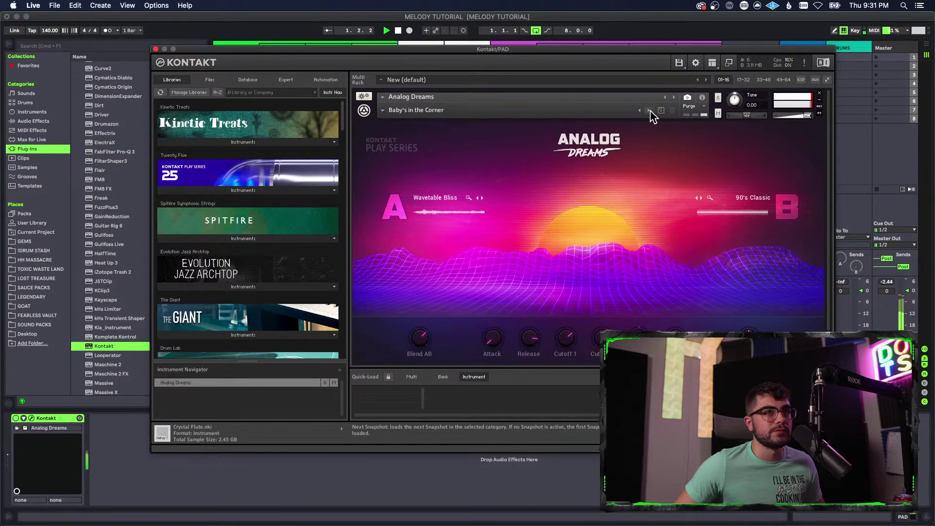
left_click(650, 111)
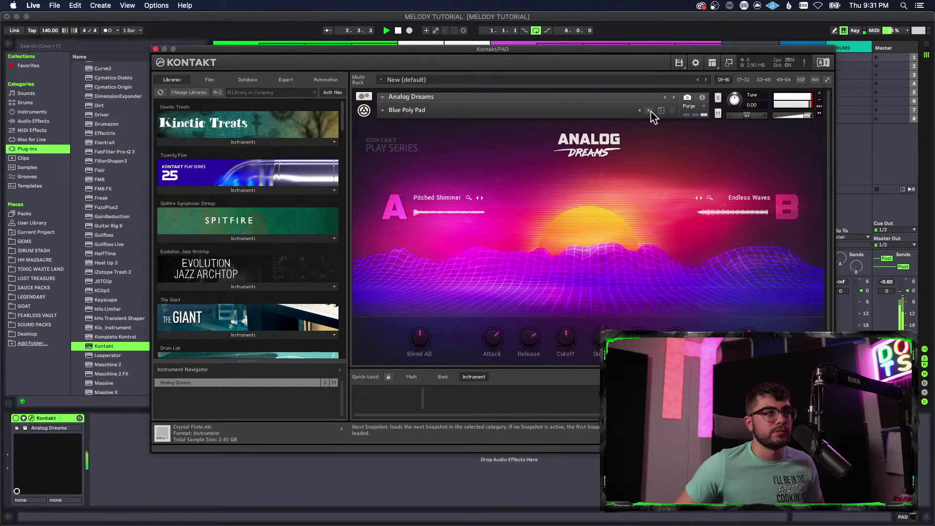
left_click(155, 49)
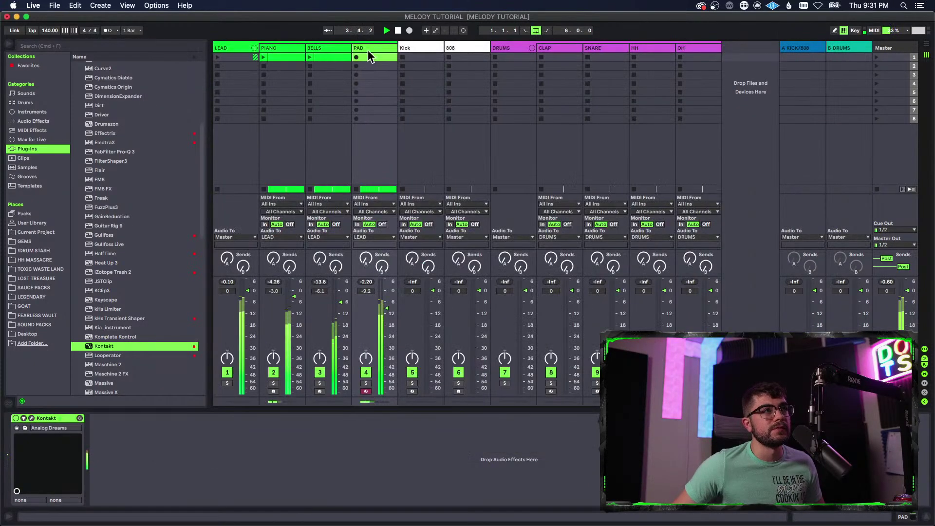
- Lower the PAD track's volume to -14.8 dB during playback
left_click_drag(386, 309, 387, 317)
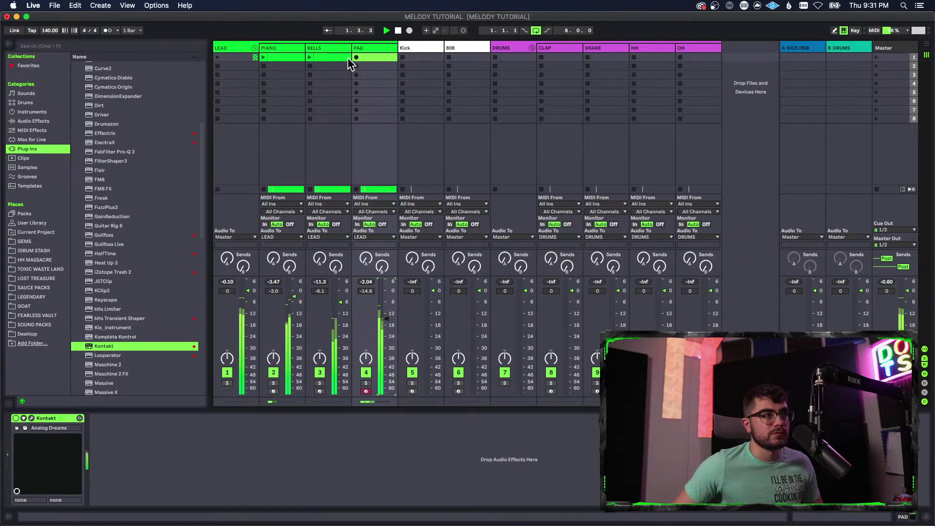
left_click(286, 48)
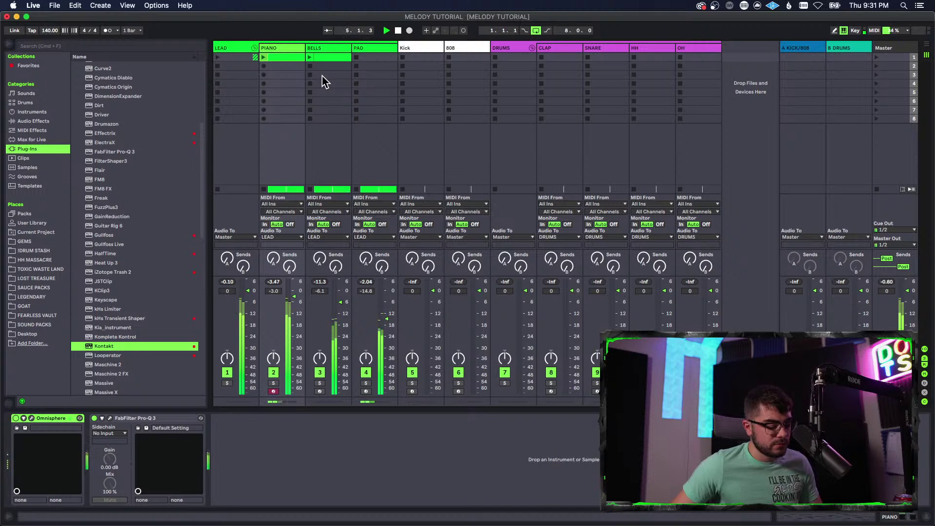
- Duplicate the PAD track
left_click(367, 49)
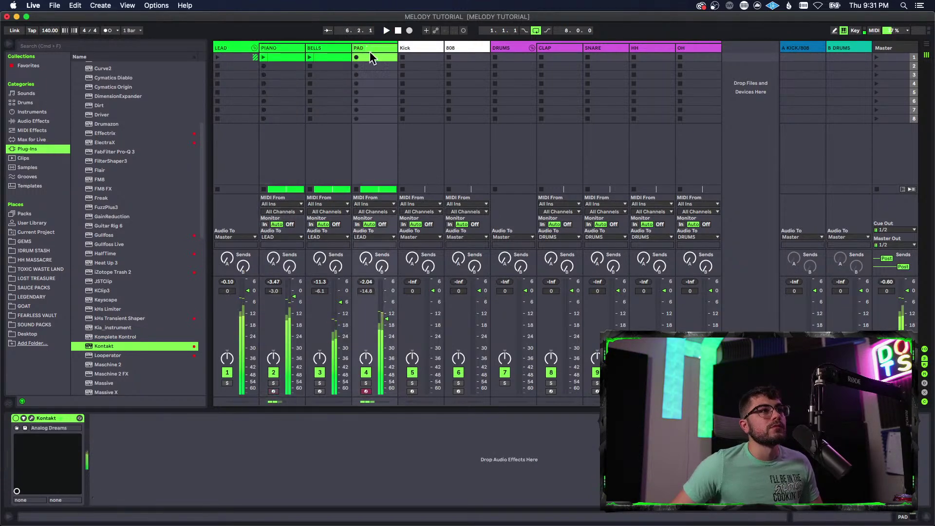
key("super+d")
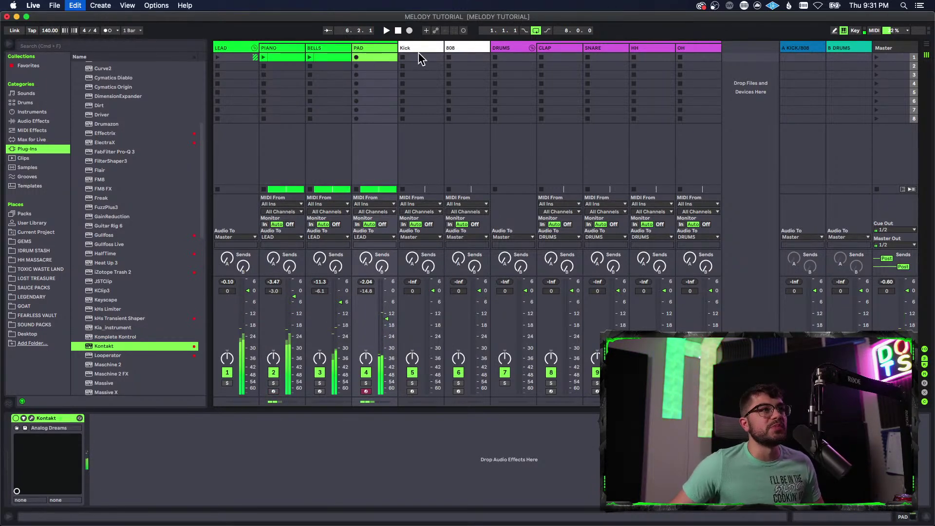
- Duplicate the PAD track and rename the first of the two tracks PLUCK
left_click_drag(416, 49, 352, 48)
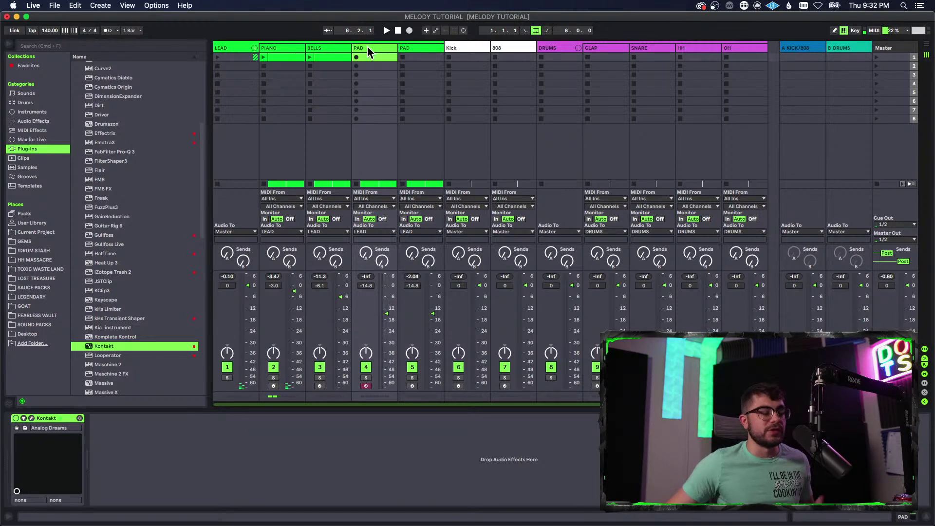
key("super+r")
type("PLU")
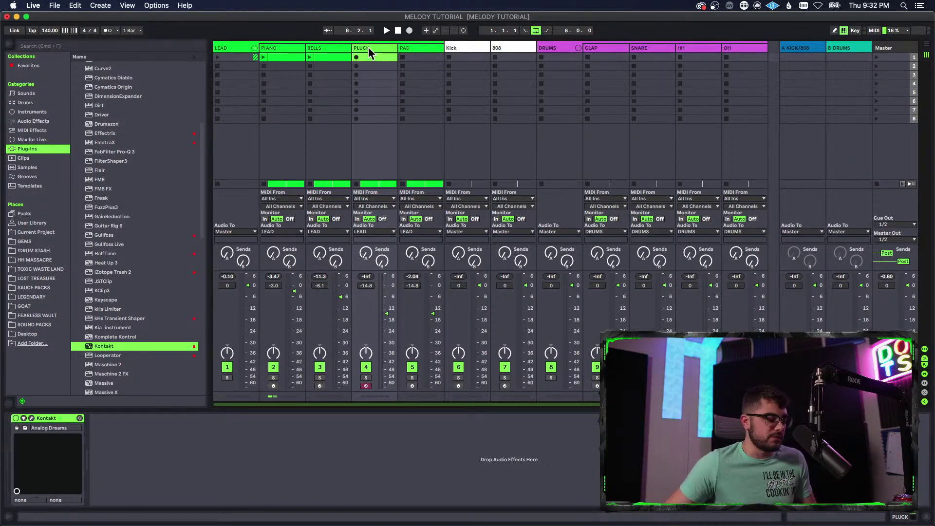
- In the arrangement, copy the PIANO clip onto the PLUCK track over its existing clip and open the copy's notes
key("Tab")
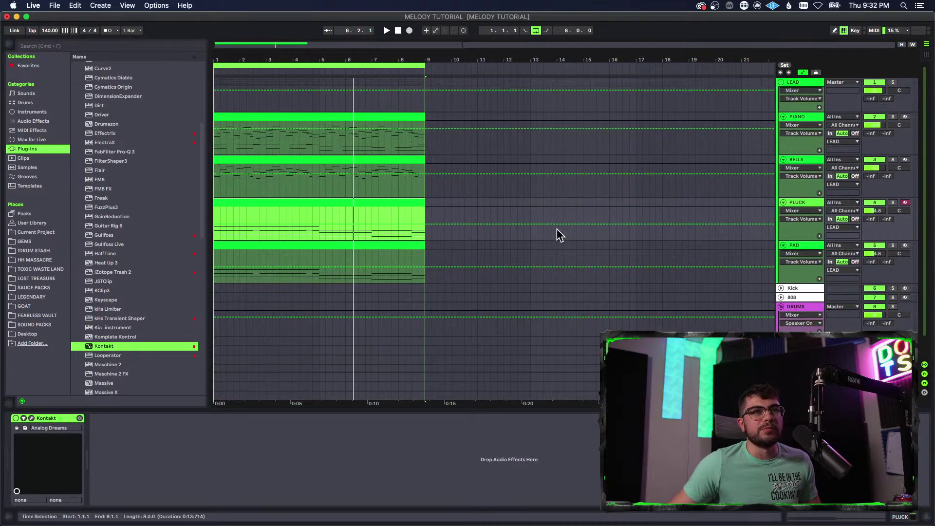
left_click(347, 118)
left_click_drag(347, 119, 341, 202)
double_click(341, 203)
scroll(390, 391, "up", 4)
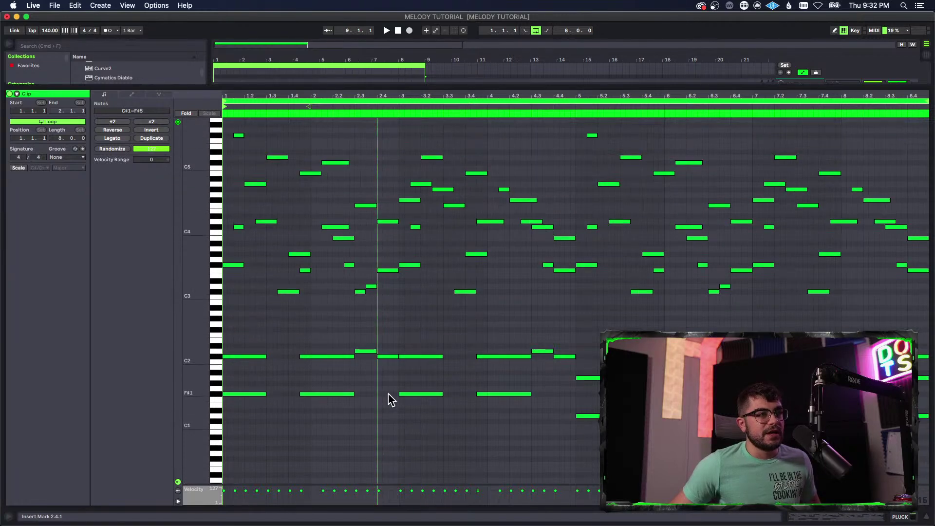
- Deactivate all notes in the PLUCK clip so they remain as a silent guide, and close the note editor
key("super+a")
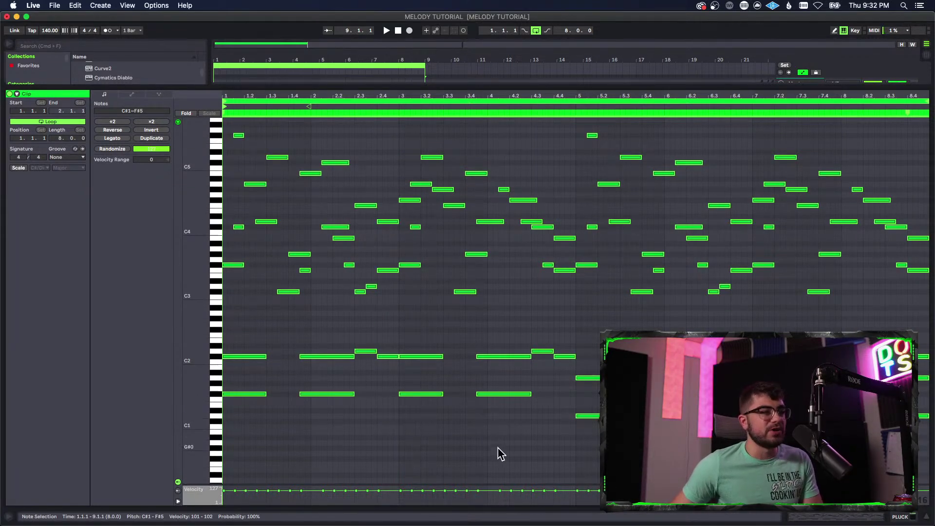
scroll(502, 399, "up", 2)
left_click(503, 361)
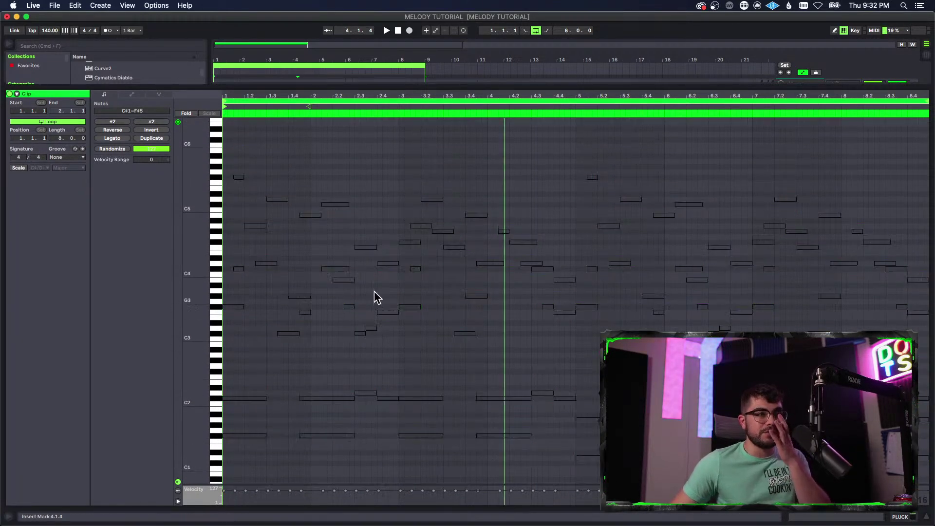
key("Tab")
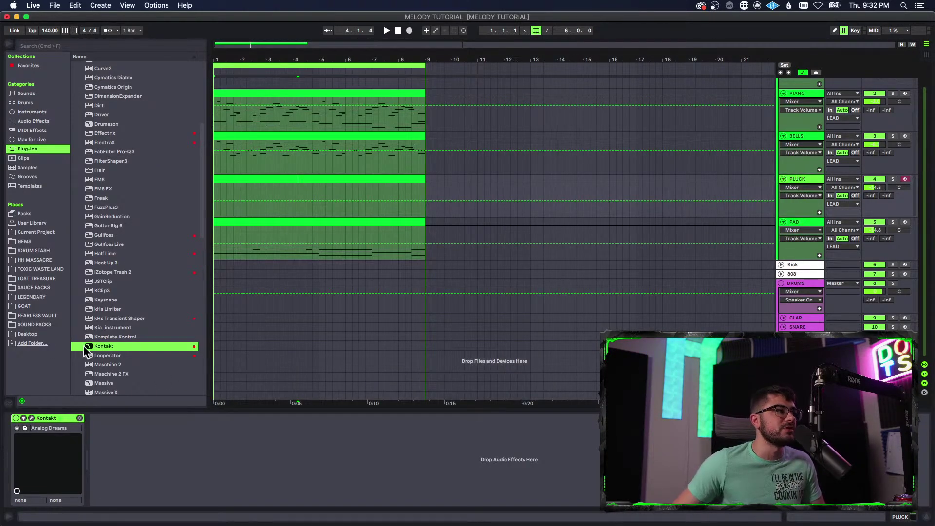
- Open Kontakt on the PLUCK track and replace Analog Dreams with the Cloud Supply instrument
left_click(30, 418)
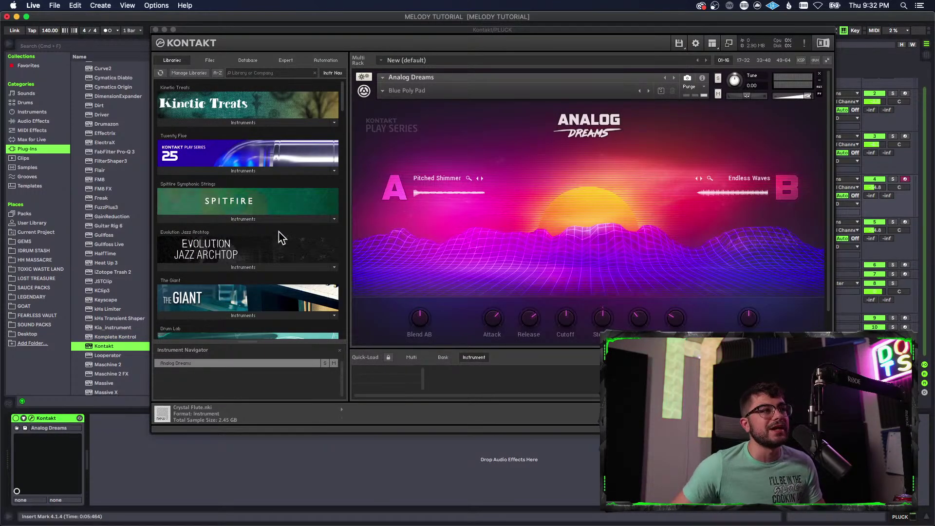
scroll(283, 239, "down", 20)
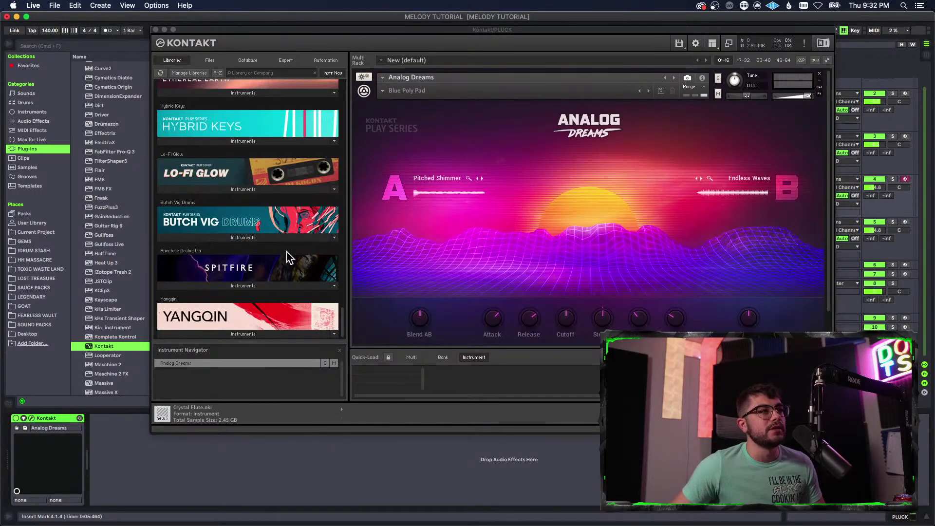
scroll(288, 257, "up", 5)
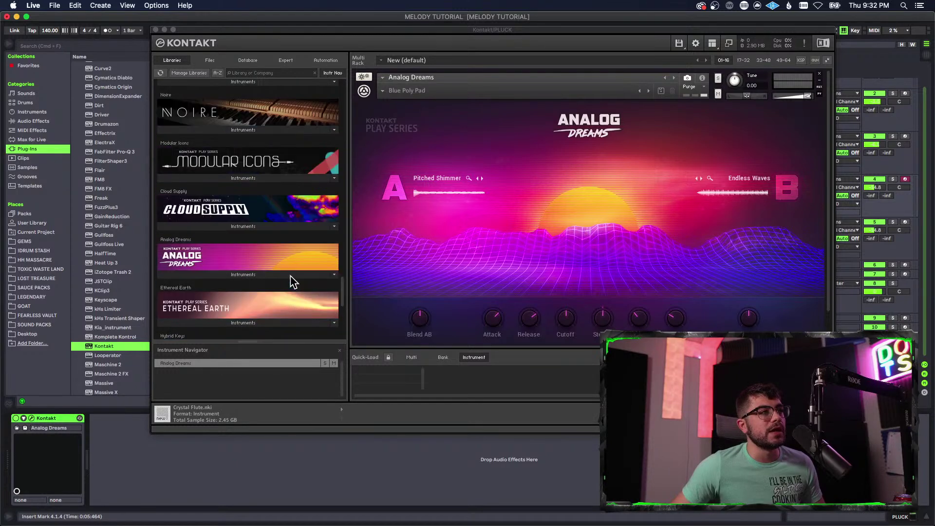
left_click(240, 226)
left_click_drag(188, 244, 469, 222)
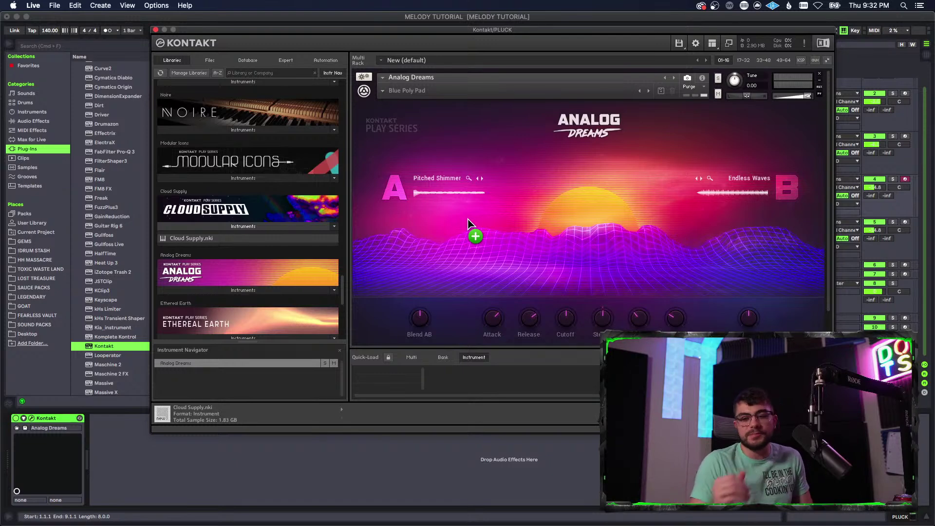
left_click_drag(468, 220, 469, 220)
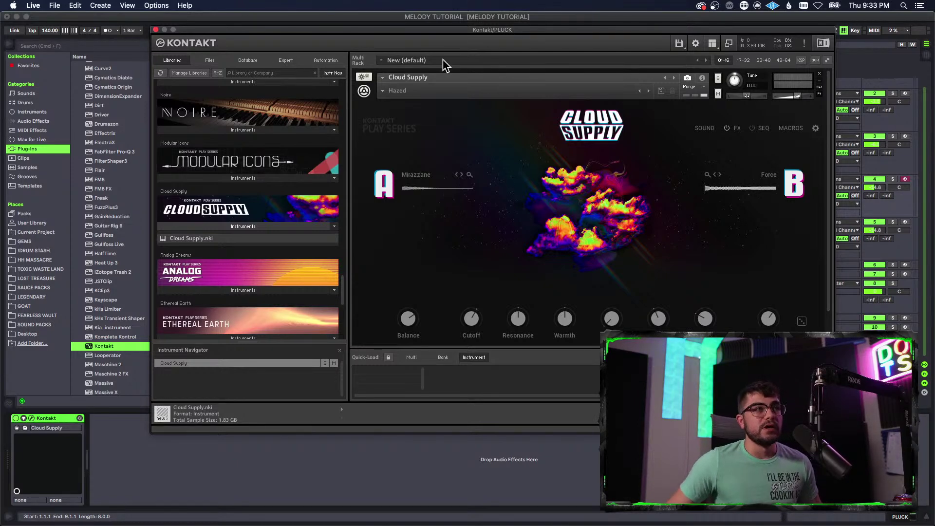
- Load the Harrison snapshot from Cloud Supply's Pluck category
left_click_drag(657, 35, 699, 275)
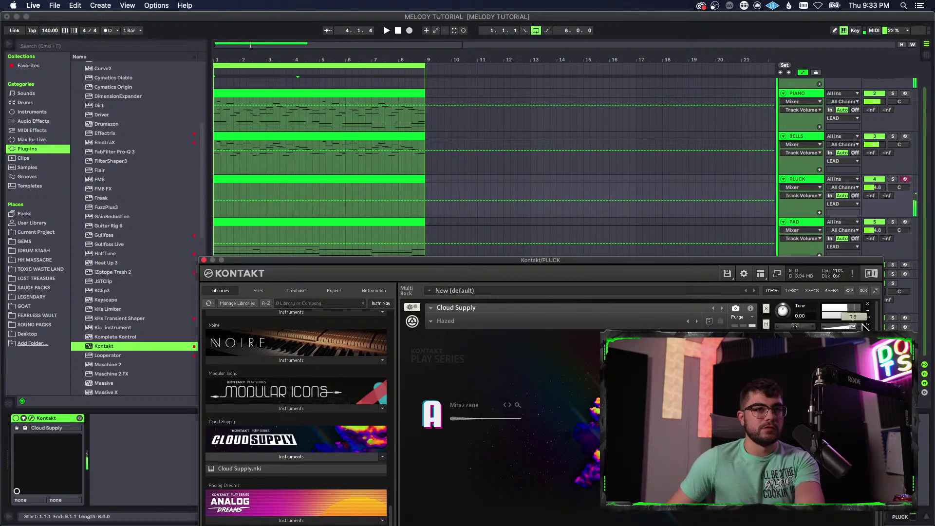
left_click_drag(695, 265, 648, 90)
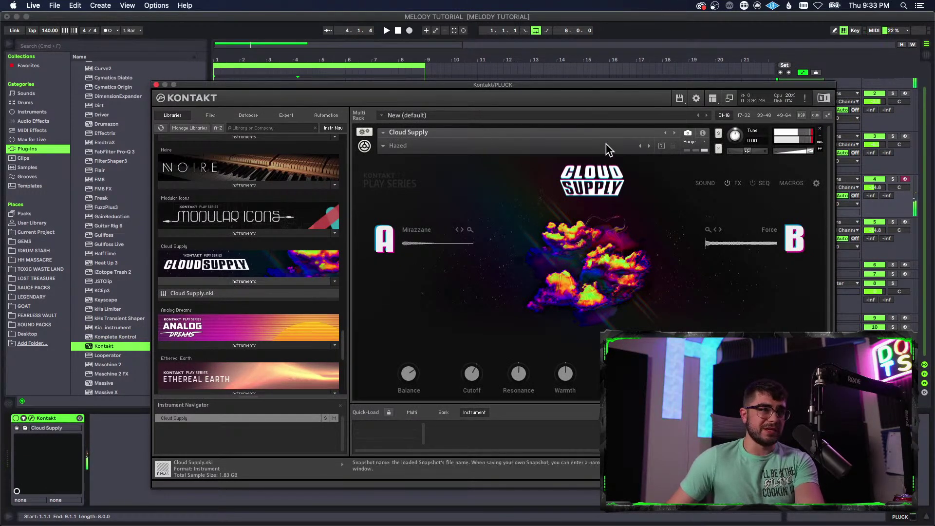
left_click(385, 147)
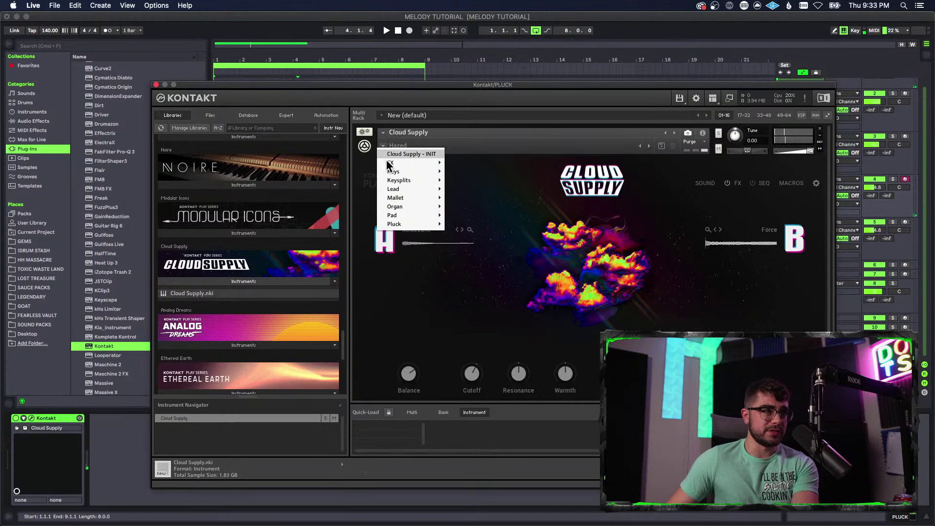
mouse_move(415, 189)
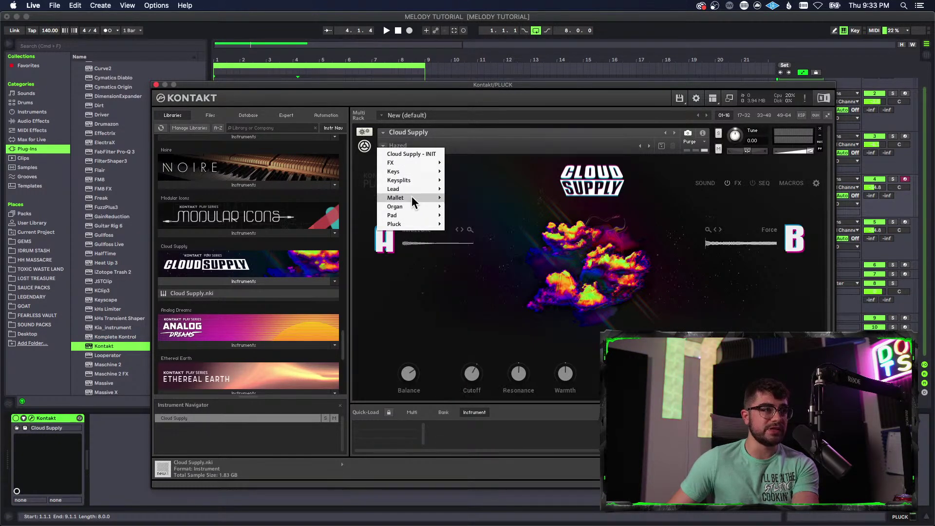
mouse_move(409, 225)
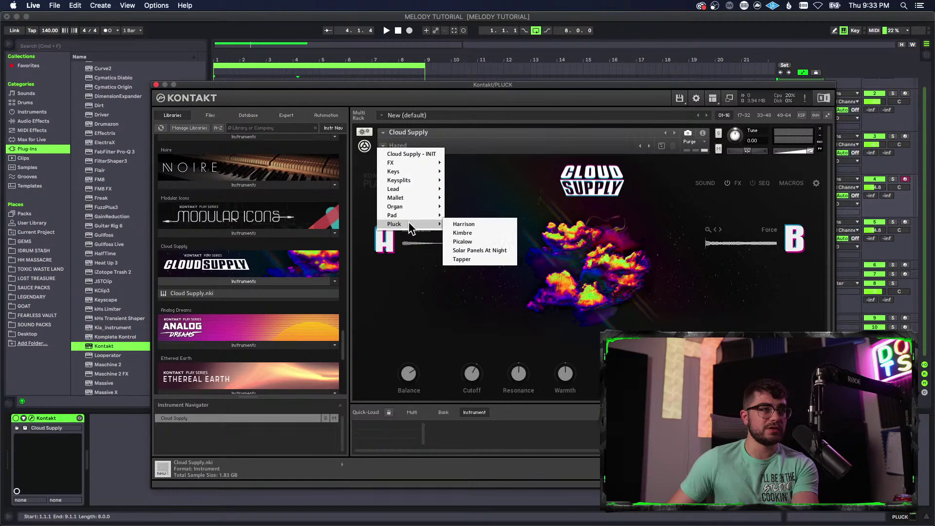
left_click(457, 224)
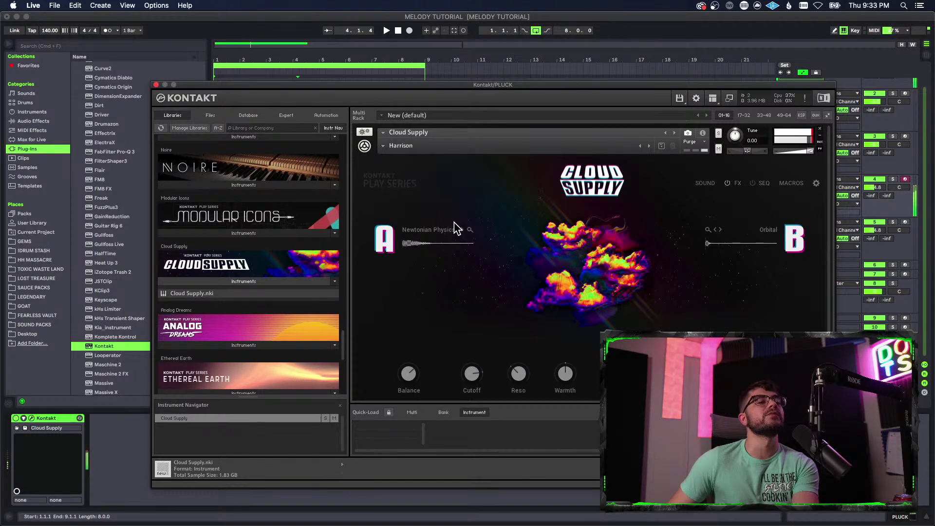
- Audition the following Pluck snapshots against the playing arrangement, keep Tapper, and close Kontakt
left_click(649, 146)
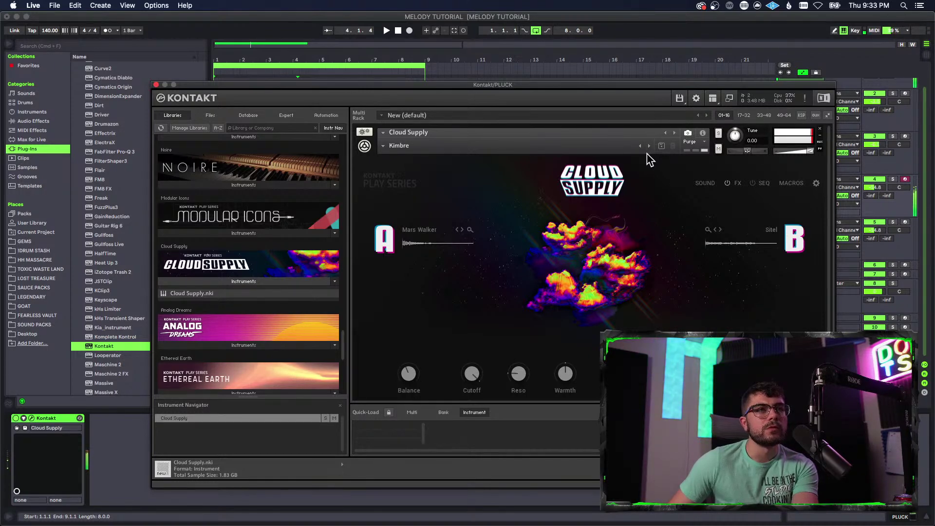
key("space")
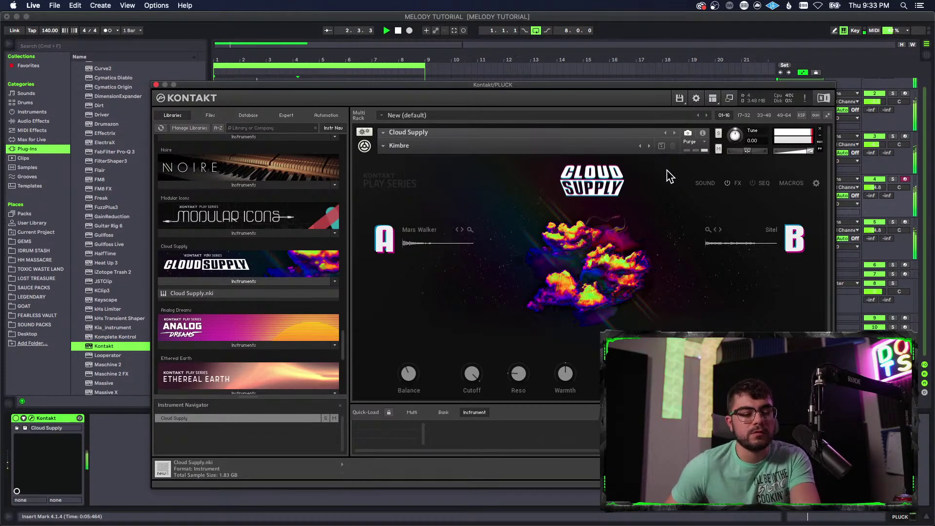
left_click(648, 146)
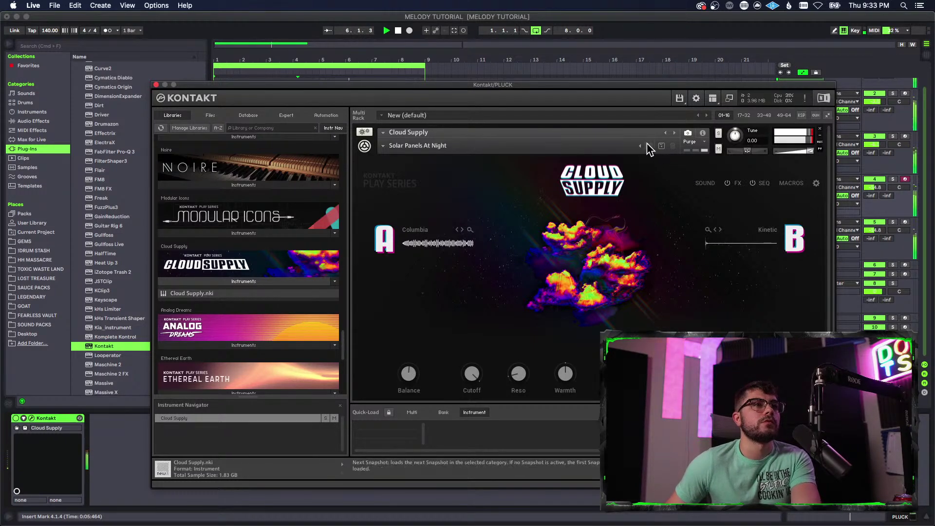
left_click(648, 145)
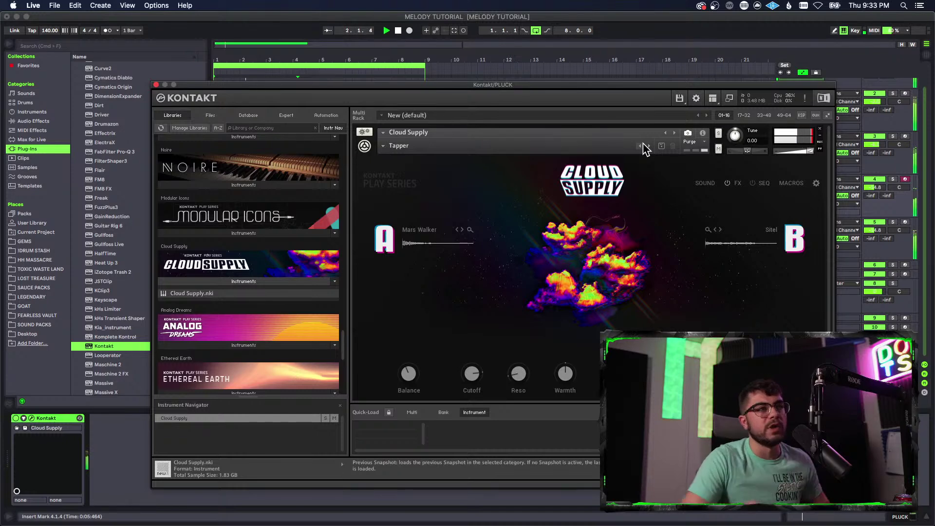
left_click(156, 85)
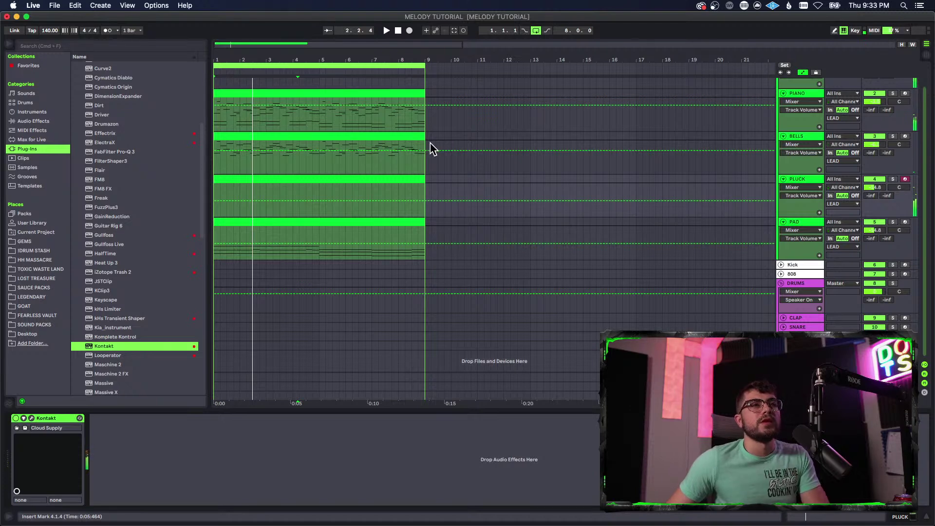
- Solo the BELLS and PLUCK tracks and open the PLUCK clip's notes at its opening bars
left_click_drag(344, 61, 598, 81)
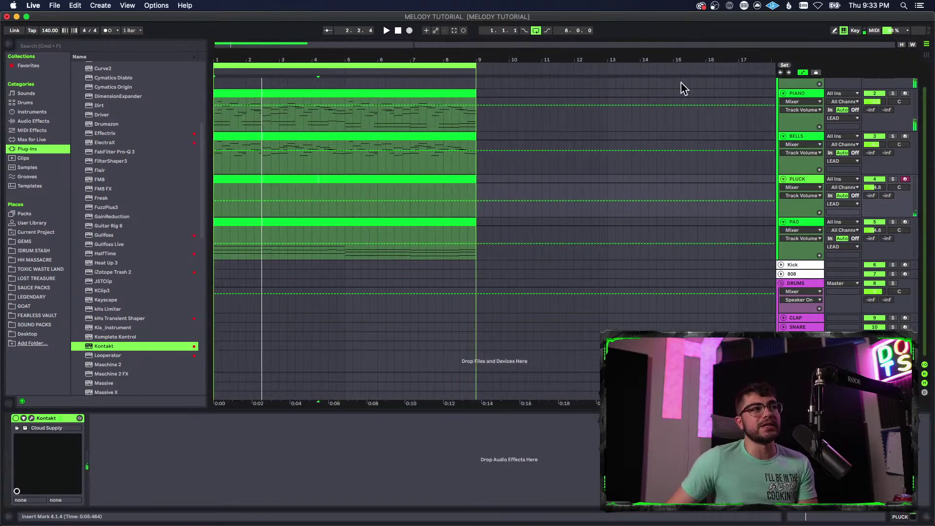
left_click(893, 137)
left_click(893, 179)
double_click(424, 183)
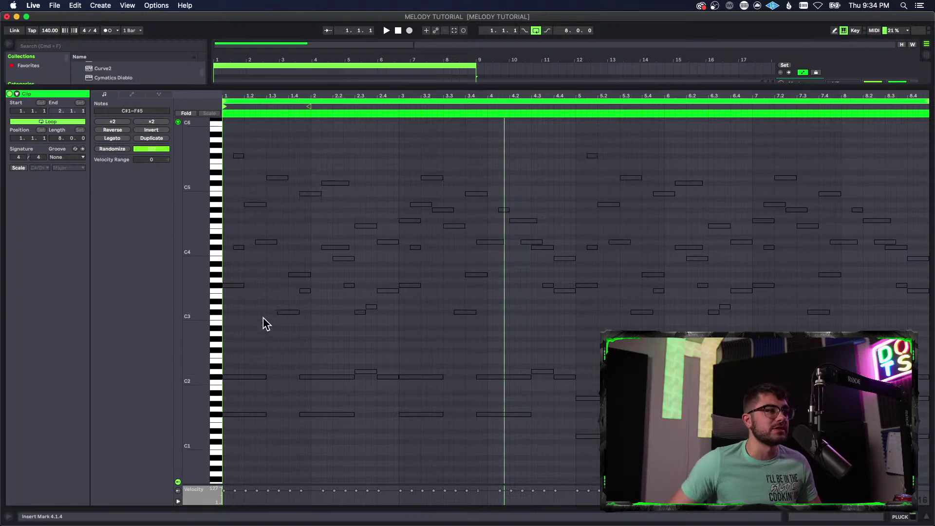
left_click_drag(235, 96, 263, 315)
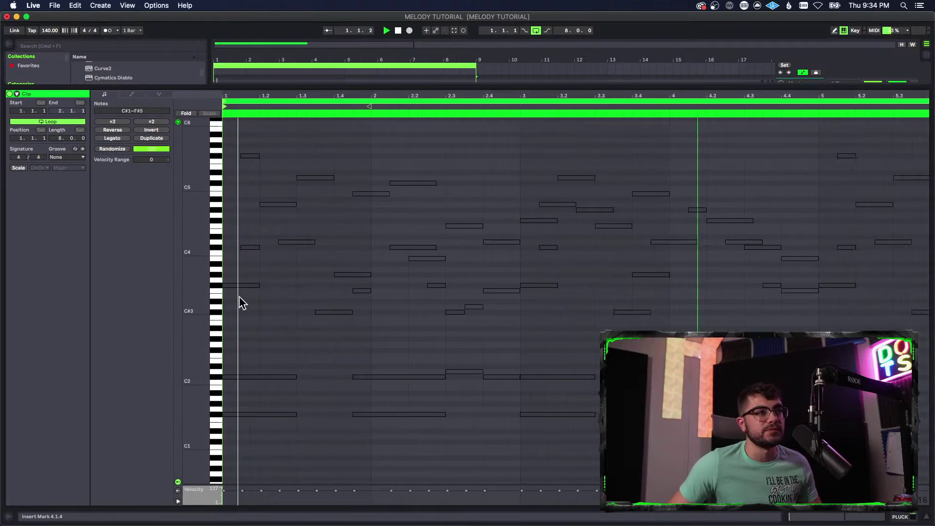
- Add a C#4 note at the start of the PLUCK clip, one beat long
left_click(217, 250)
left_click(227, 252)
double_click(227, 247)
left_click_drag(239, 247, 260, 247)
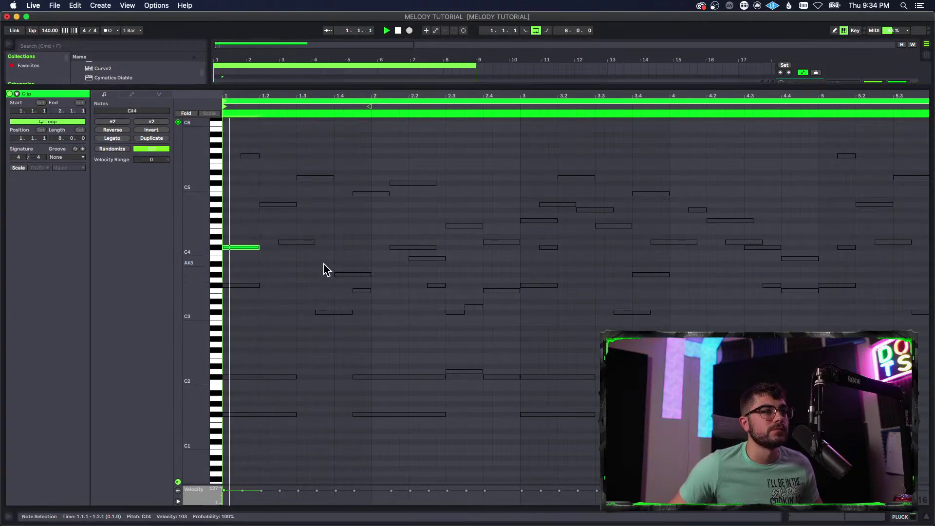
- Add a one-beat A4 note at beat 1.2 and play the phrase back
left_click(215, 206)
key("space")
left_click(216, 288)
left_click(280, 205)
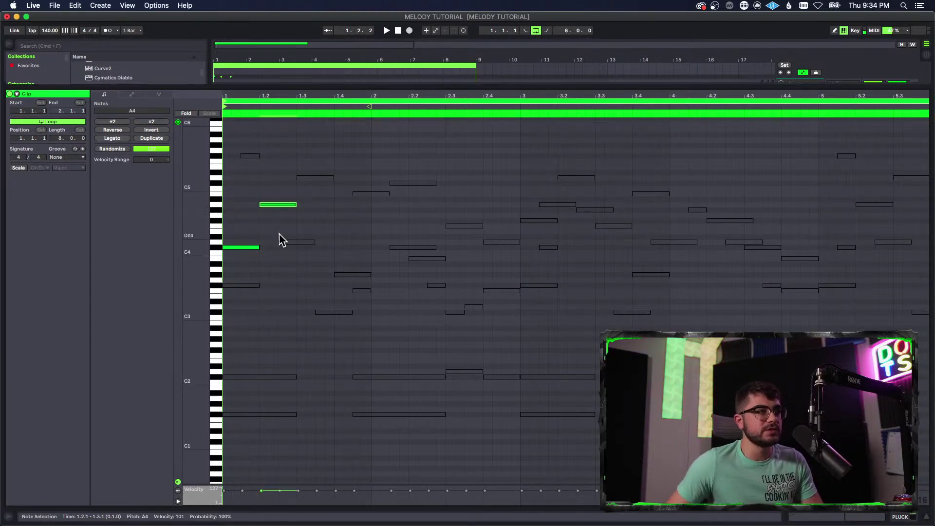
key("space")
- Lower the note at beat 1.2 to F#4, trying the pitches by ear against the solo playback
left_click_drag(279, 205, 279, 252)
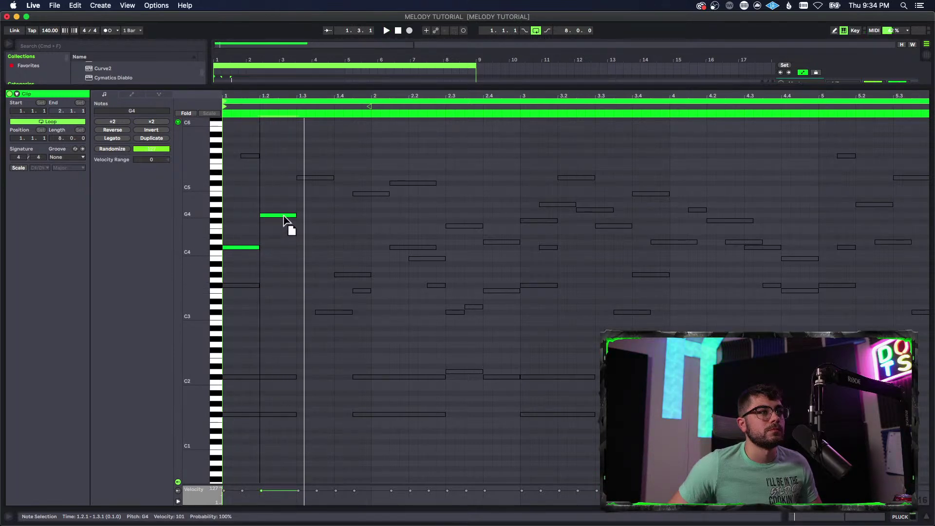
key("space")
left_click_drag(283, 210, 283, 219)
key("space")
key("space")
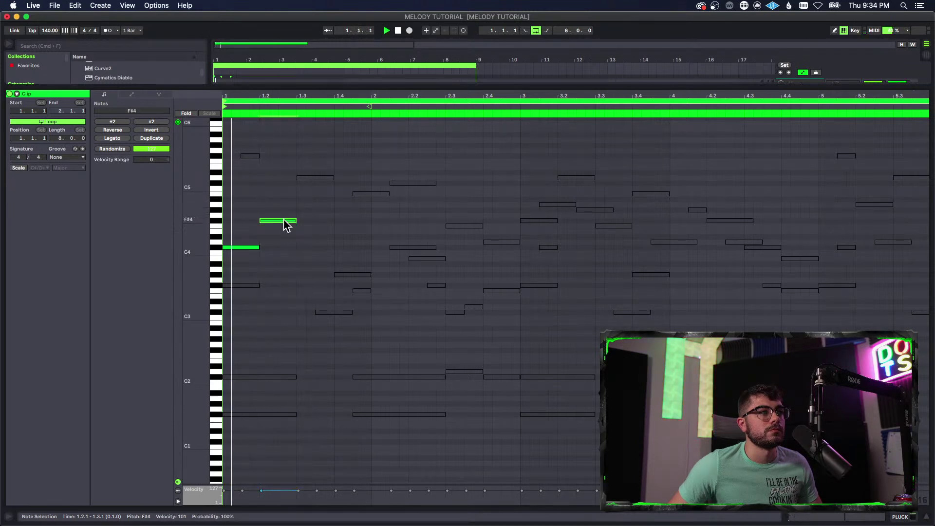
key("space")
- Duplicate the F#4 note to beat 1.3, audition lower pitches such as A#3 and G#3, and settle it on D4
key("super+d")
left_click_drag(322, 240, 324, 265)
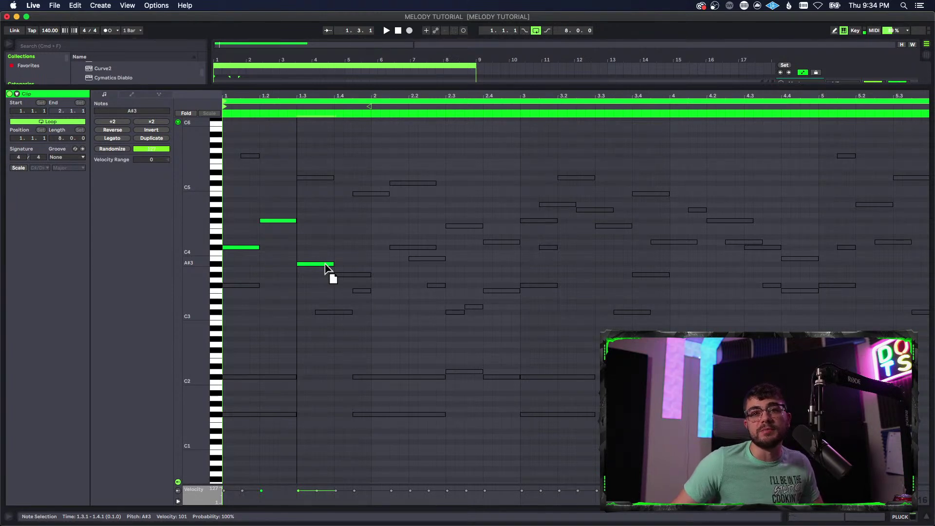
left_click_drag(324, 267, 314, 276)
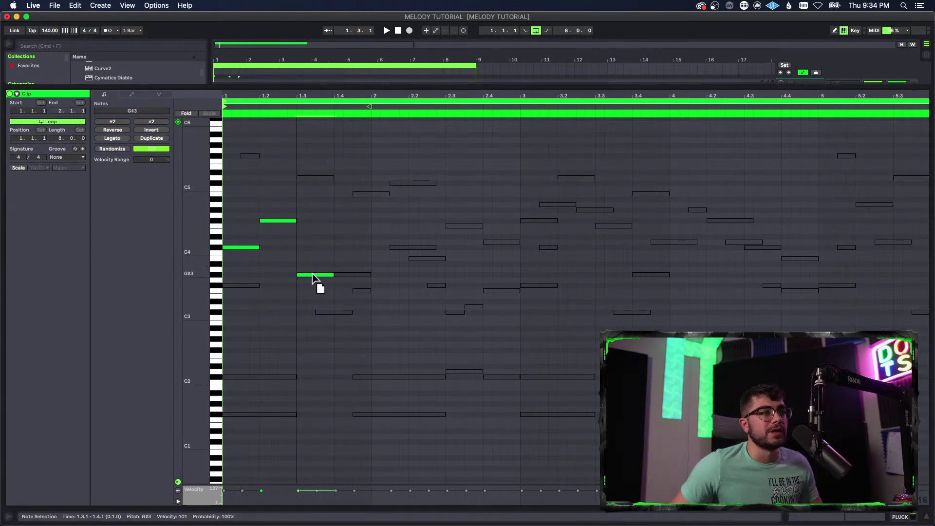
key("Up")
key("Down")
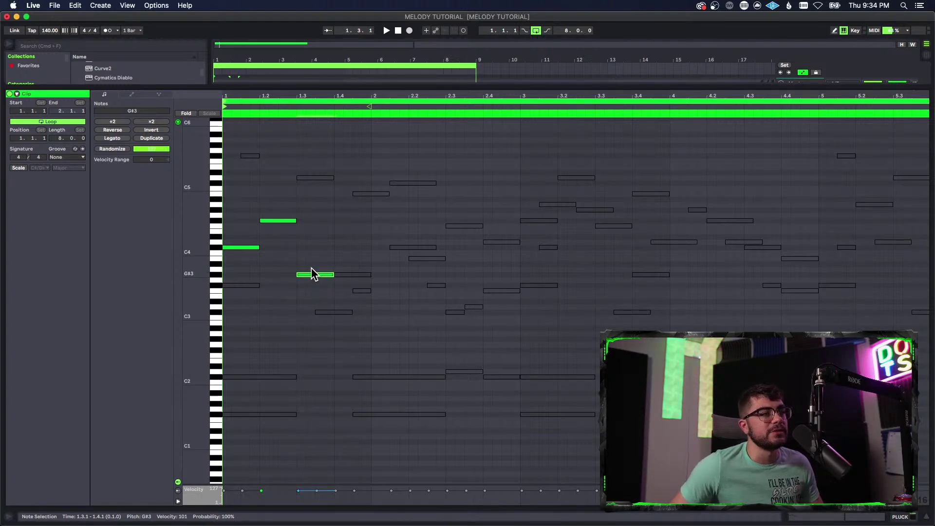
key("space")
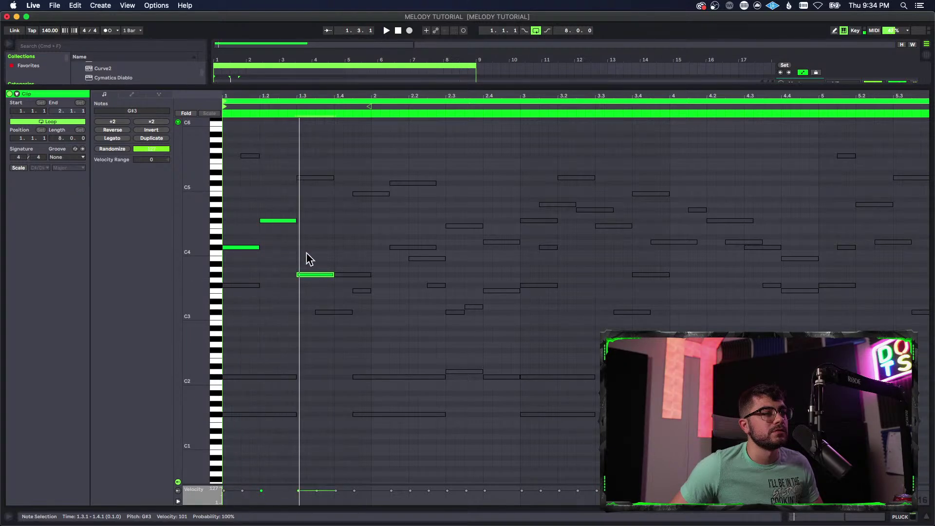
left_click_drag(312, 238, 314, 244)
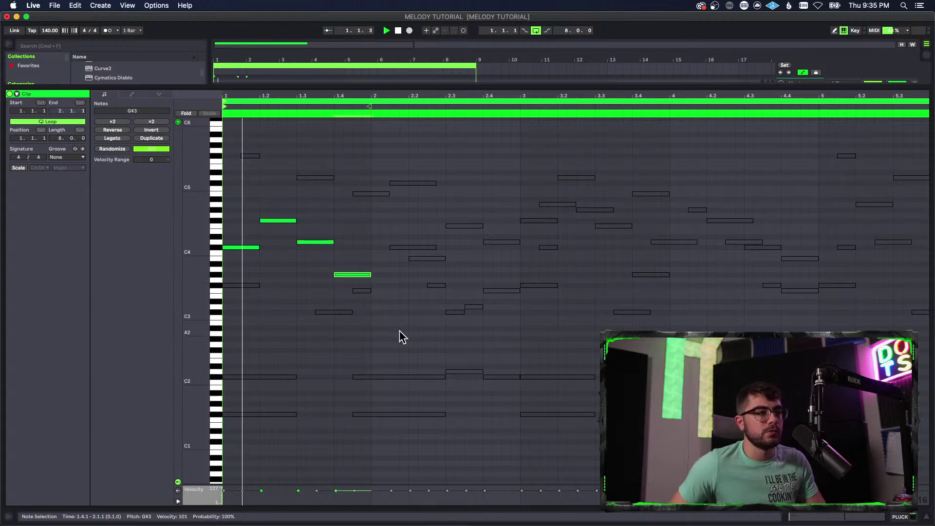
- Add a note at beat 2.1 lasting slightly past beat 2.2, audition it at C#4, and raise it to F4
key("space")
left_click_drag(399, 247, 382, 248)
key("space")
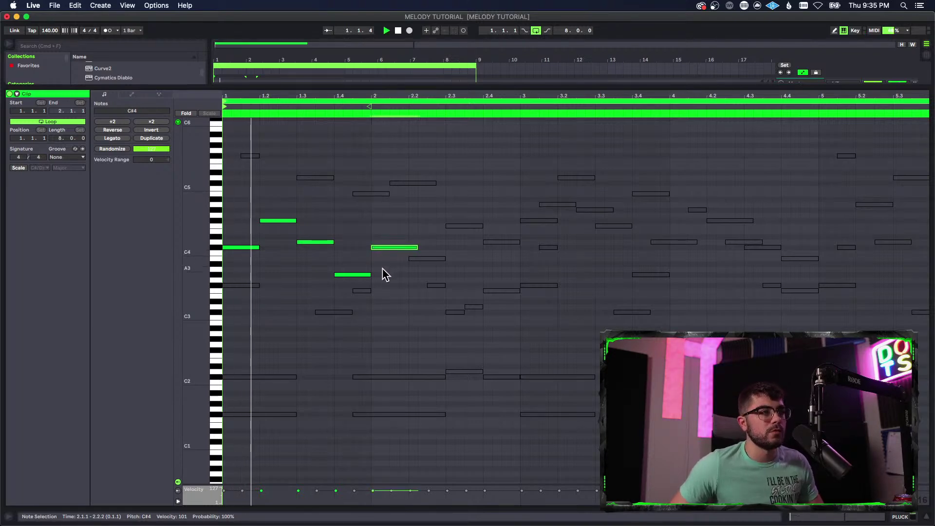
key("space")
left_click(406, 245)
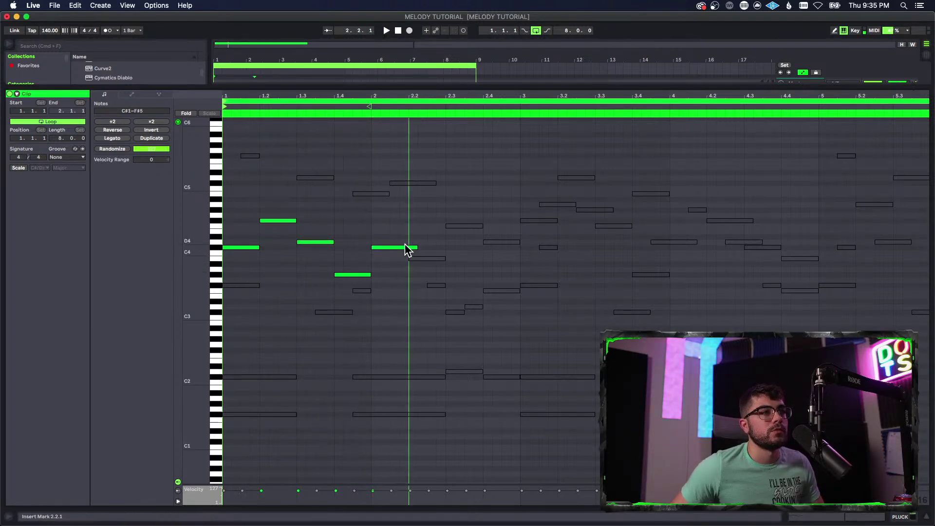
left_click_drag(403, 248, 402, 235)
key("space")
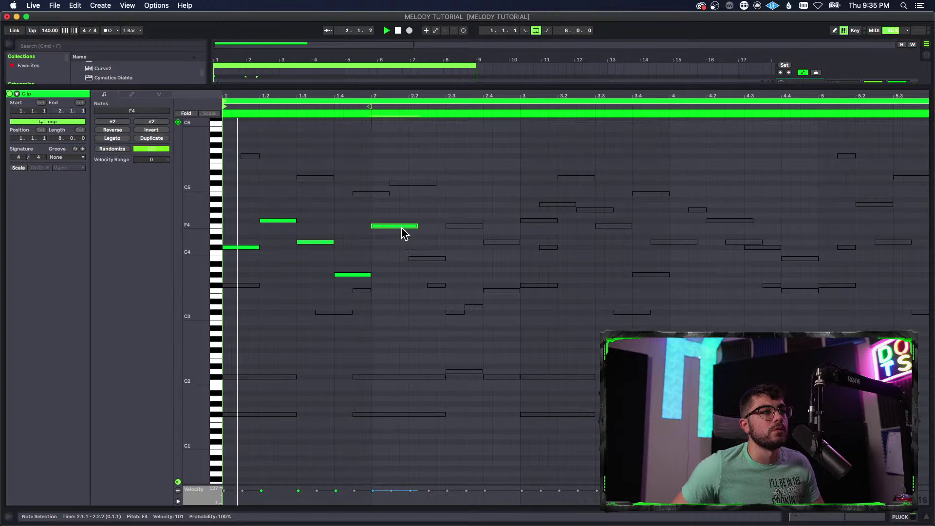
key("space")
- Add one-beat notes B3 at 2.2, G#4 at 2.3 and B4 at 2.4, and shorten the F4 note to one beat
left_click(419, 259)
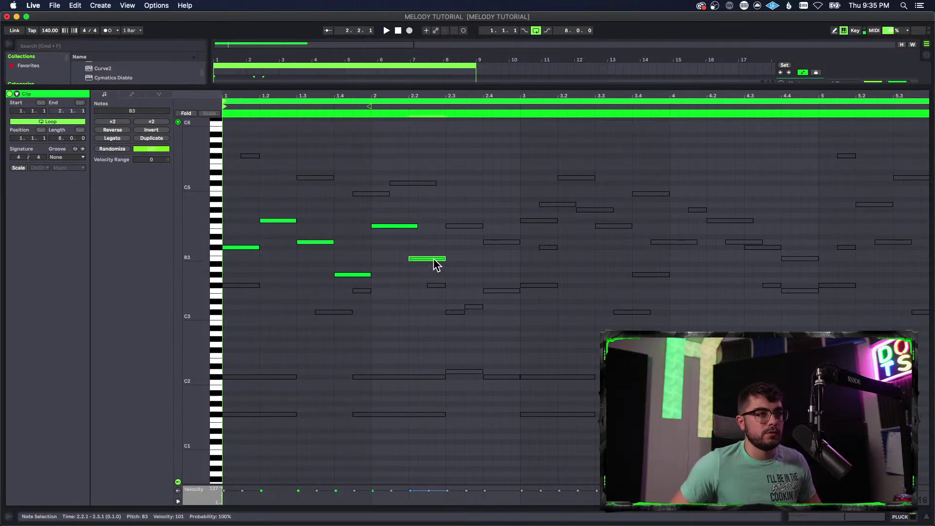
left_click_drag(437, 263, 468, 212)
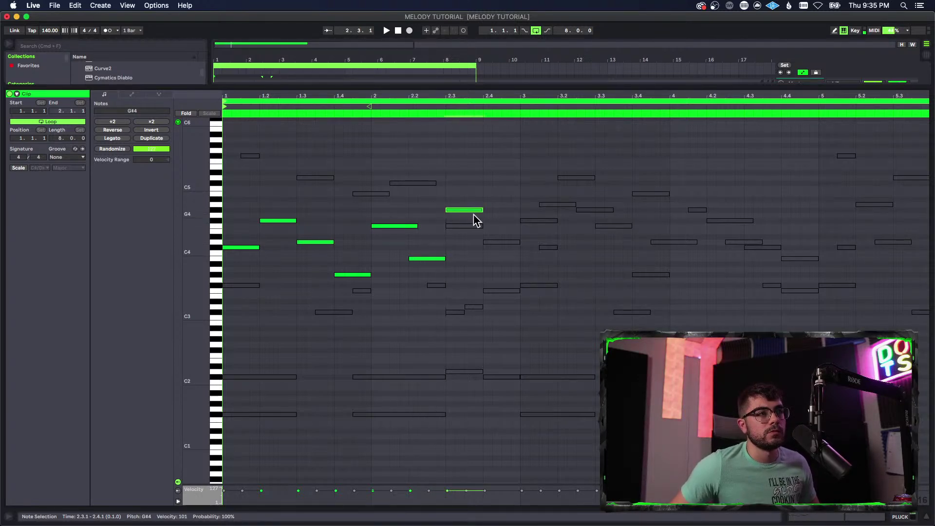
left_click_drag(385, 194, 510, 195)
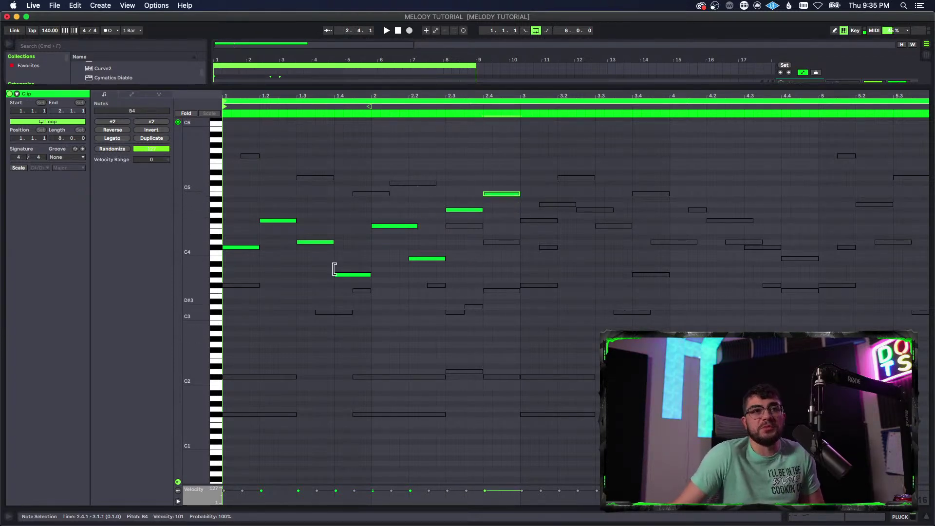
left_click_drag(410, 236, 407, 253)
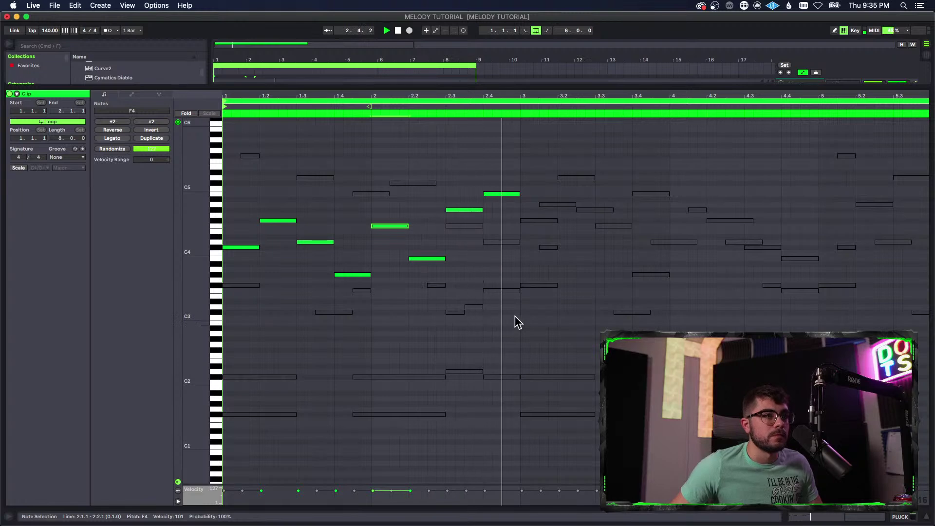
- Try the note at beat 1.4 at A3 against G#3 by playing the phrase with each pitch
right_click(442, 275)
left_click(426, 273)
left_click(425, 259)
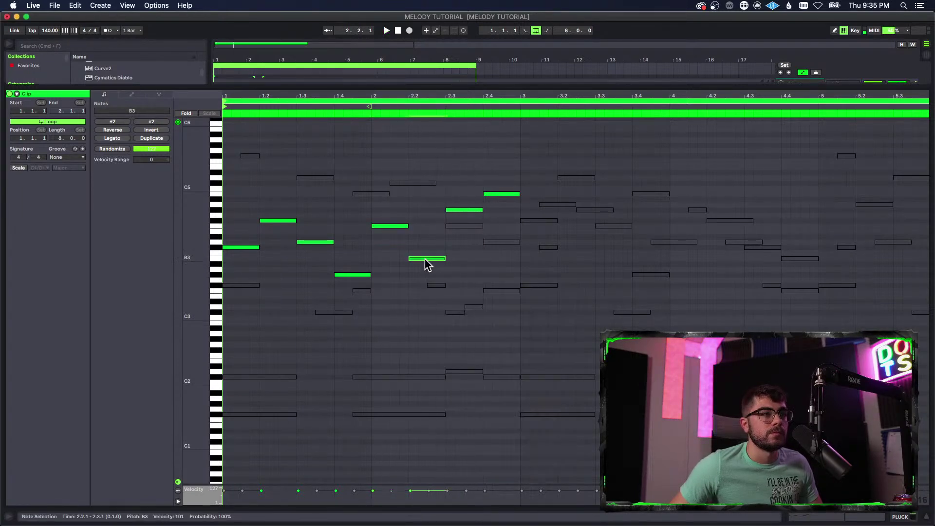
left_click_drag(360, 275, 360, 270)
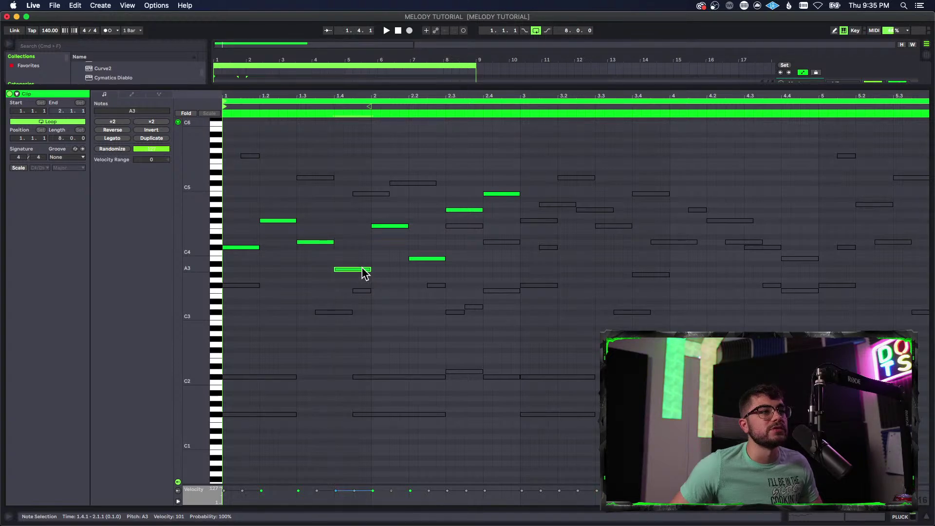
scroll(364, 273, "down", 1)
key("space")
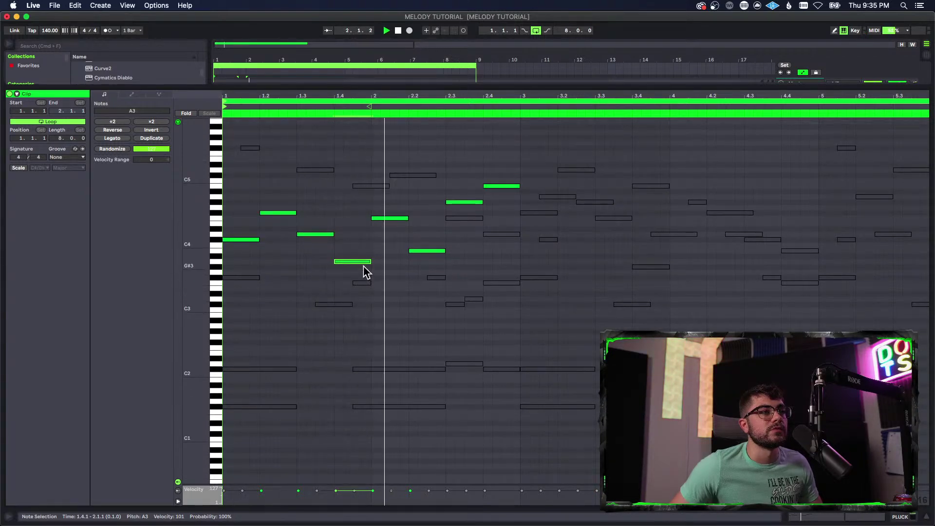
key("space")
left_click_drag(363, 261, 362, 266)
key("space")
key("space")
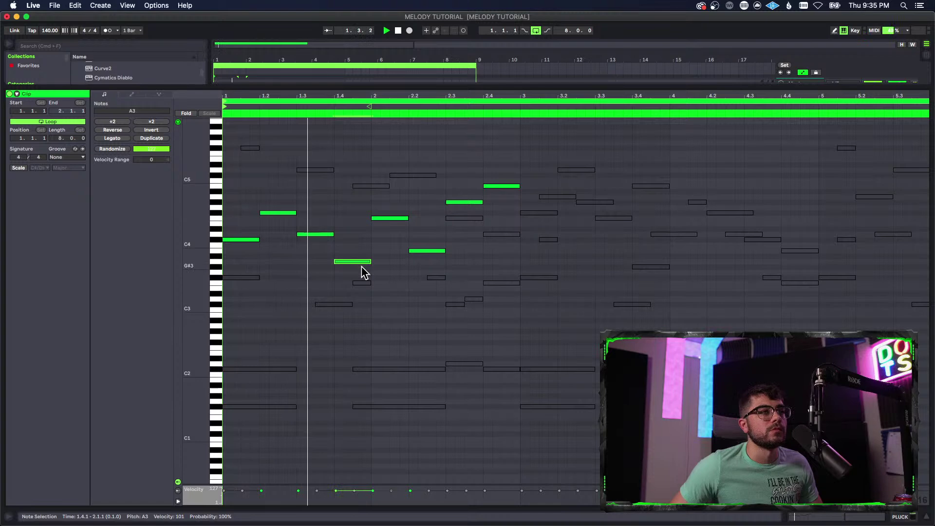
key("Down")
key("space")
left_click_drag(359, 268, 359, 277)
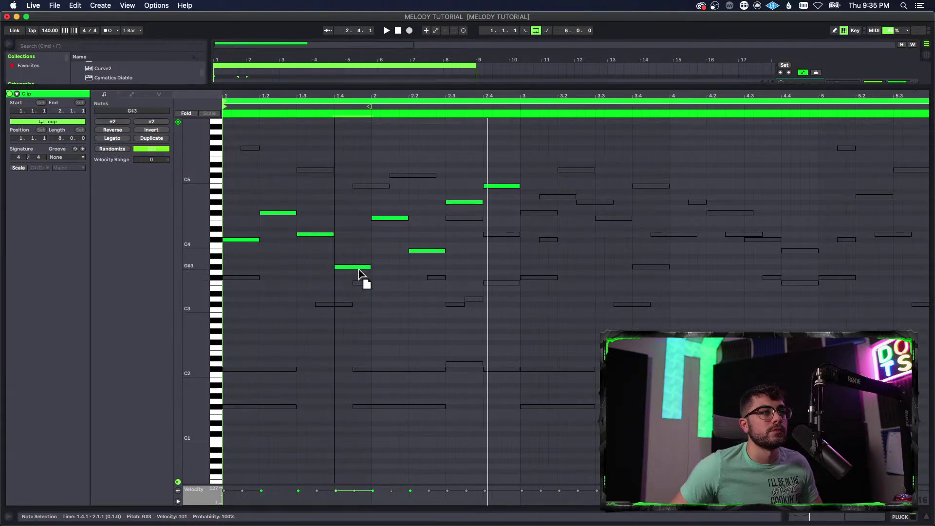
key("space")
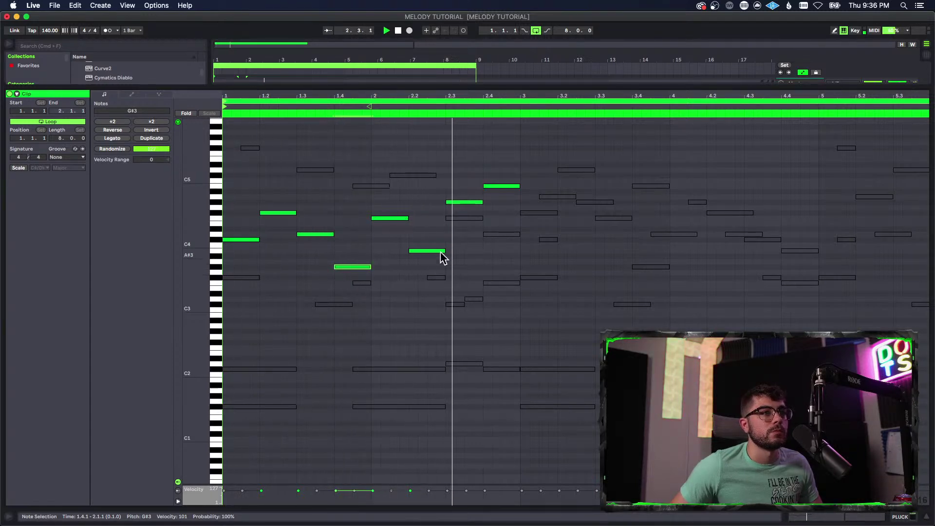
- Lower the note at beat 2.4 to F#4 and play the phrase back
key("space")
left_click(506, 186)
left_click_drag(498, 186, 499, 213)
key("space")
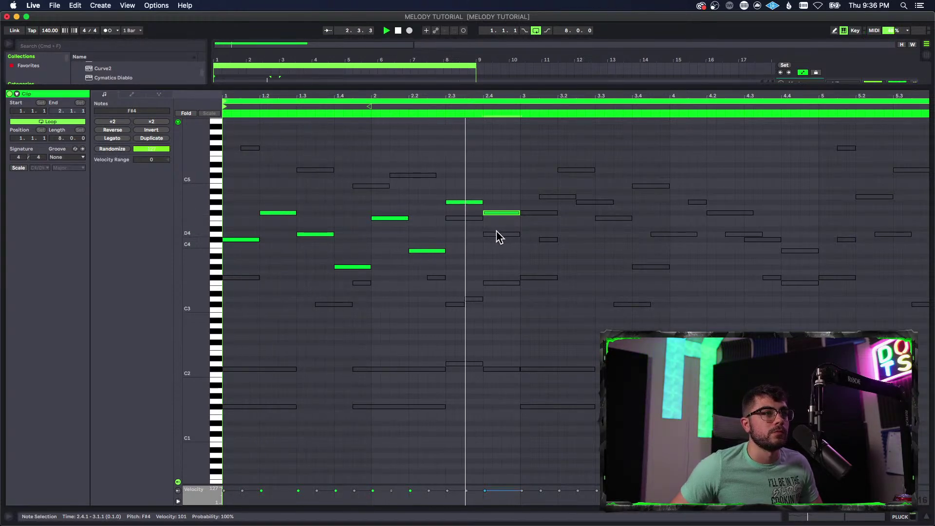
- Duplicate all notes of bars 1 and 2 into bars 3 and 4, and start playback
key("space")
left_click(518, 262)
left_click_drag(519, 266, 4, 111)
key("super+d")
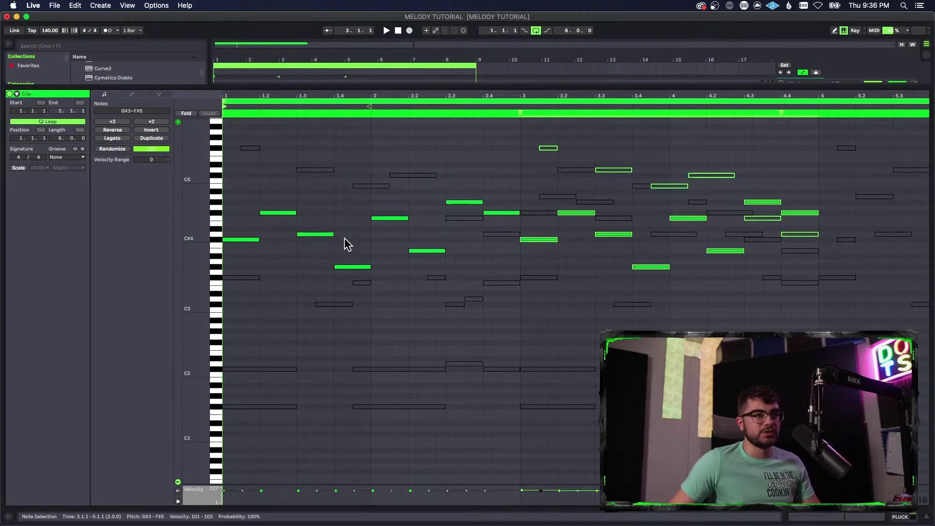
key("space")
left_click(567, 353)
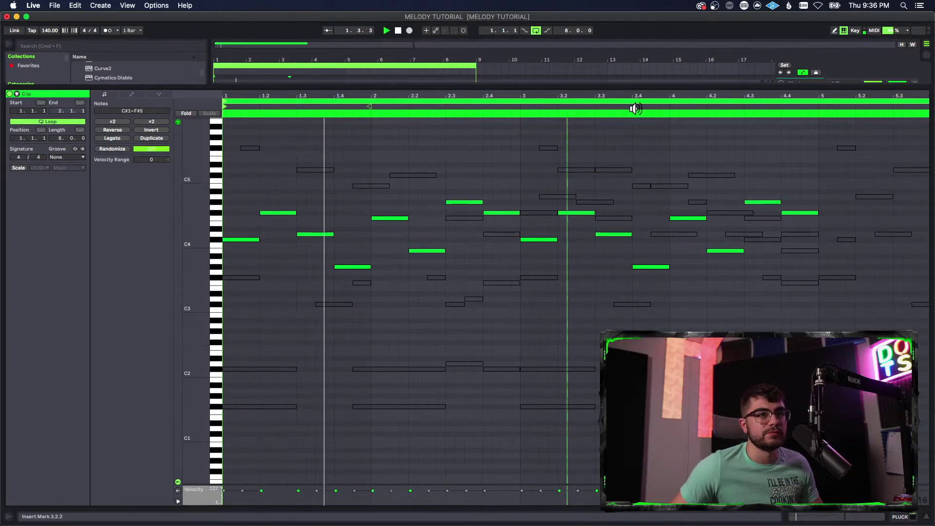
- Delete the deactivated bass notes from C#1 to D2 and the leftover deactivated notes from bar 5 onward
key("minus")
left_click_drag(603, 442, 246, 349)
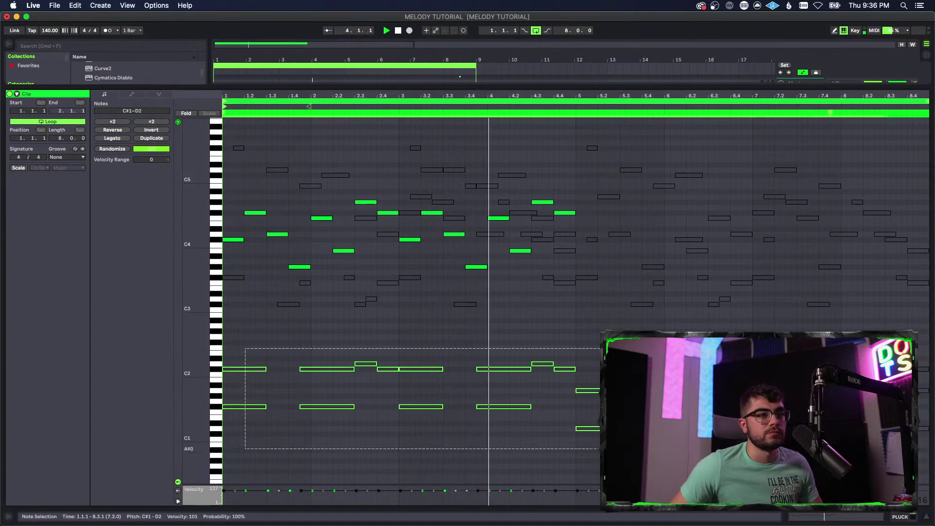
key("Delete")
scroll(612, 223, "up", 3)
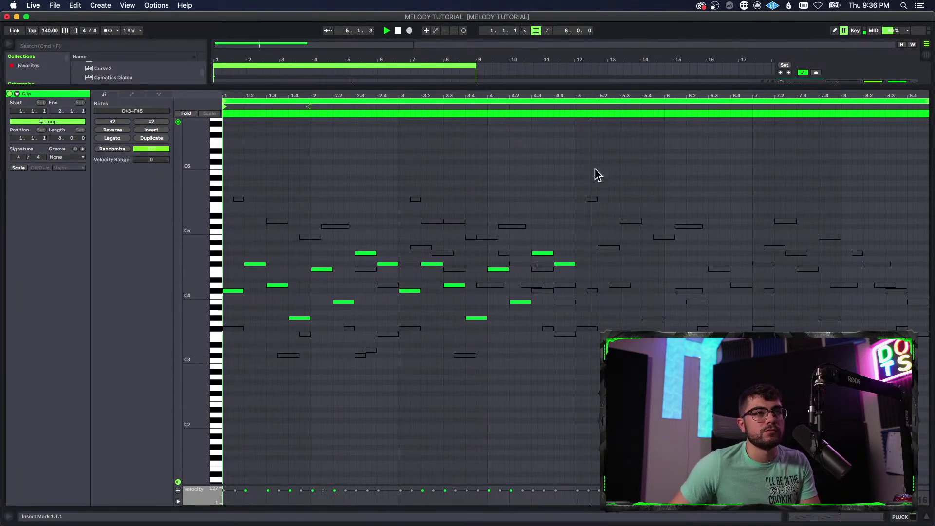
key("space")
left_click_drag(592, 168, 928, 331)
key("Delete")
- Delete the leftover deactivated notes above and below the pluck phrase in bars 1 to 4
left_click_drag(590, 364, 547, 280)
key("Delete")
left_click_drag(383, 180, 541, 246)
key("Delete")
left_click_drag(366, 233, 192, 192)
key("Delete")
left_click_drag(261, 337, 391, 326)
key("Delete")
key("Delete")
left_click_drag(271, 334, 188, 315)
key("Delete")
left_click_drag(310, 240, 311, 239)
key("Delete")
left_click_drag(425, 227, 449, 255)
key("Delete")
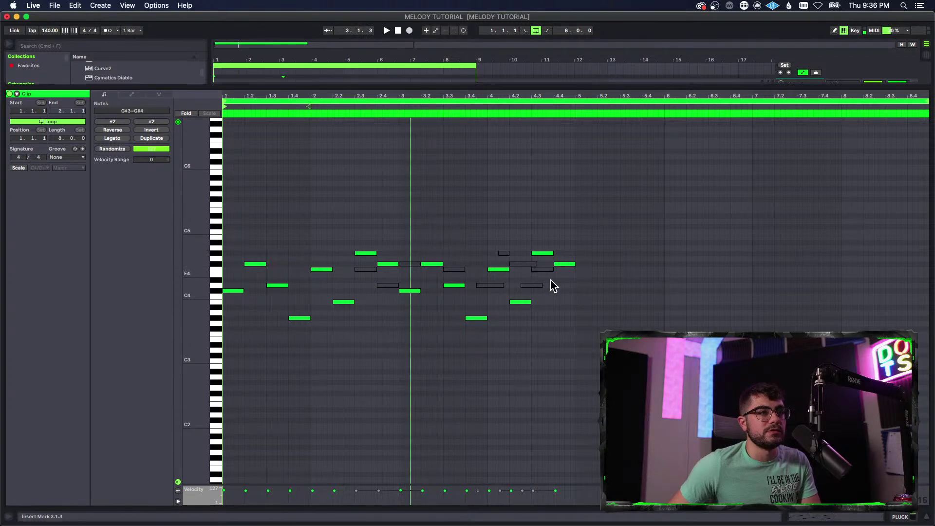
- Duplicate the four-bar pluck phrase into bars 5 to 8 and play it back
left_click(578, 315)
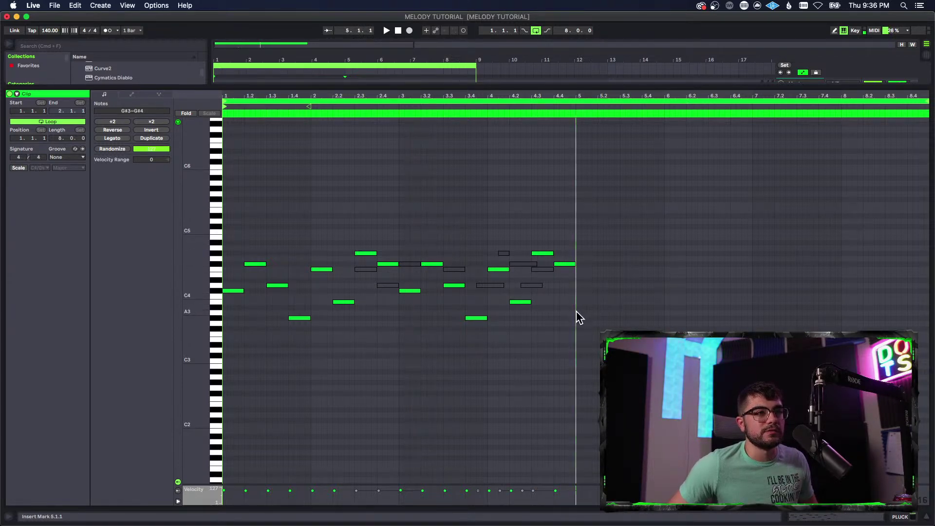
left_click_drag(574, 349, 223, 156)
key("super+d")
key("space")
left_click(653, 409)
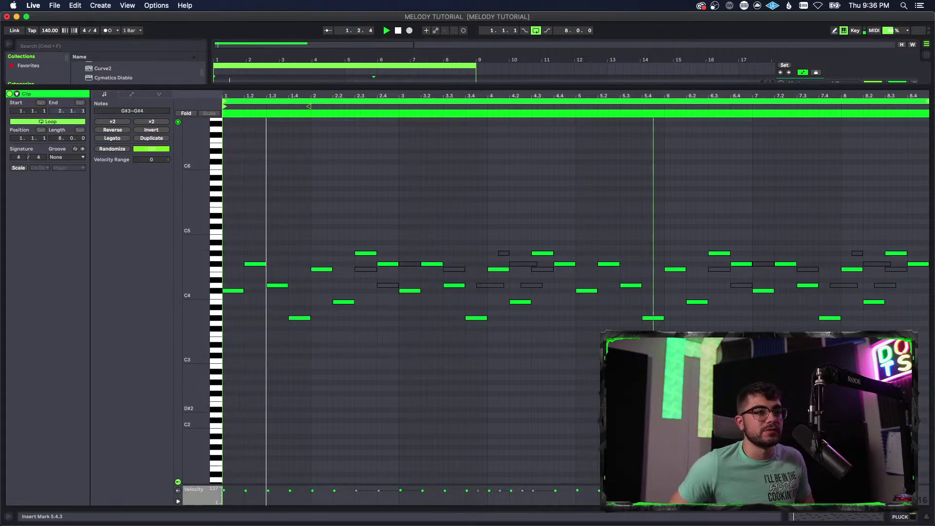
left_click(648, 452)
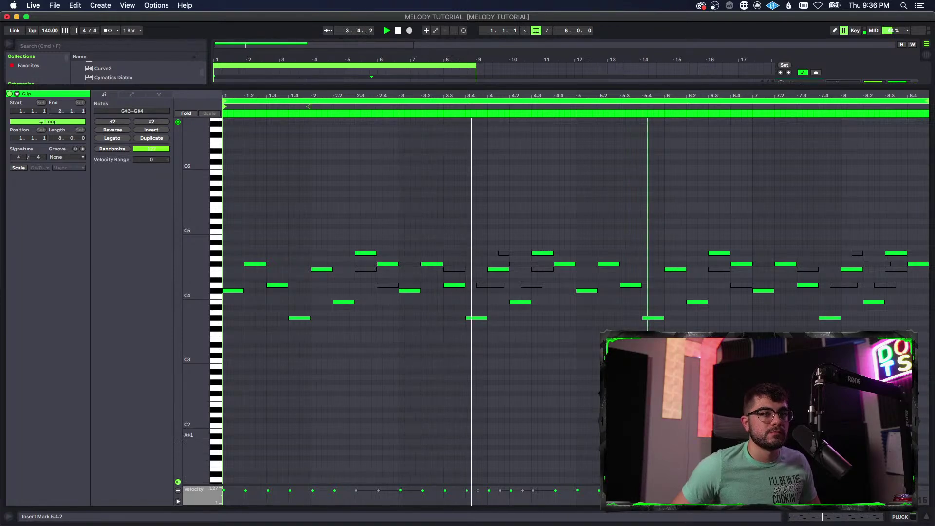
- Transpose all pluck notes down one octave to G#2–G#3, after trying them an octave higher
key("space")
key("super+a")
key("shift+Up")
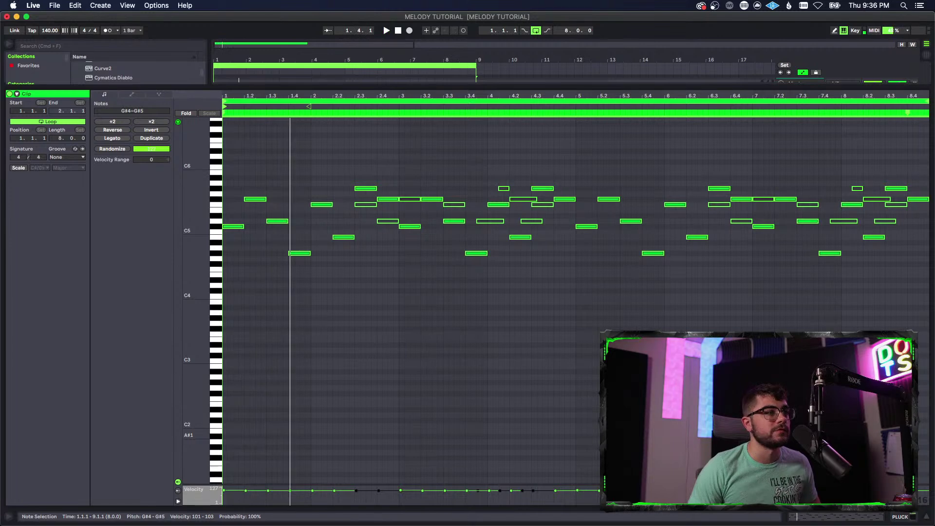
key("shift+Down")
key("shift+Down")
key("space")
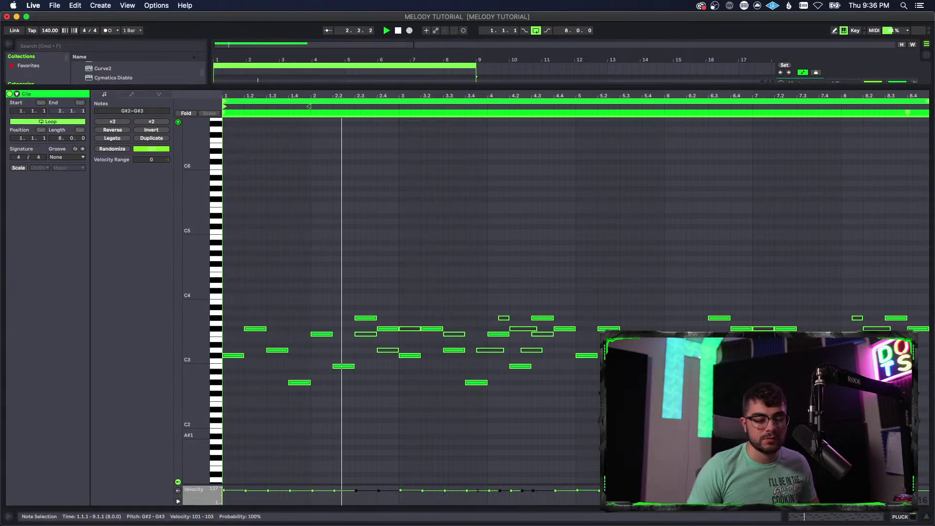
- Take the PLUCK track out of solo and set its volume to -10.7 dB while all layers play
key("space")
key("shift+Tab")
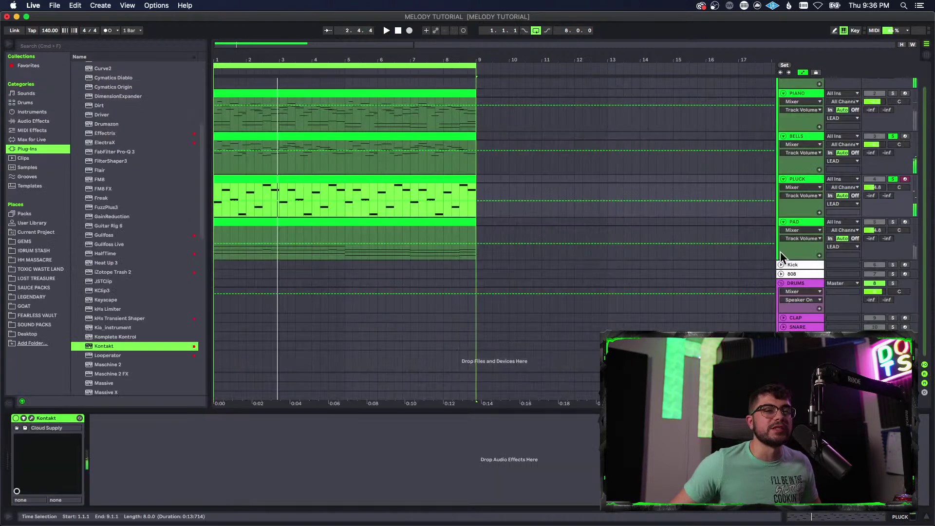
left_click(895, 180)
key("Tab")
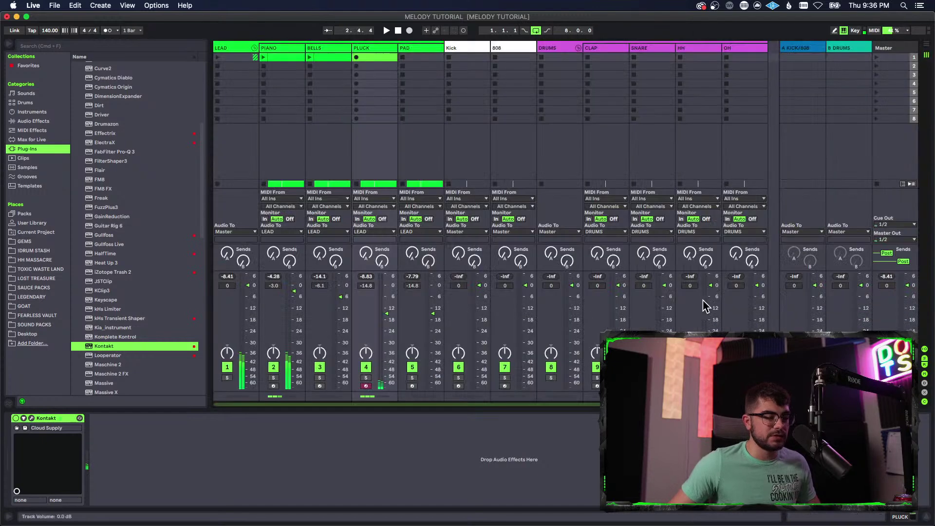
key("space")
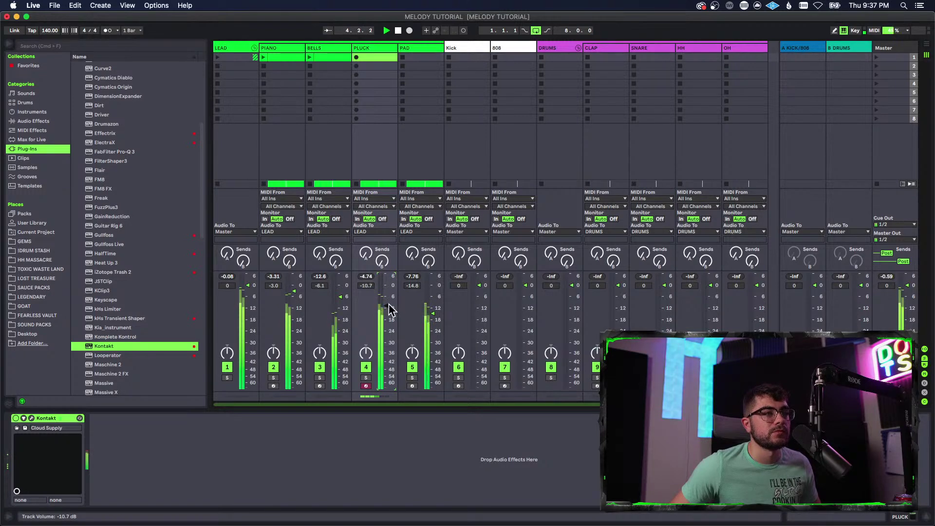
key("Tab")
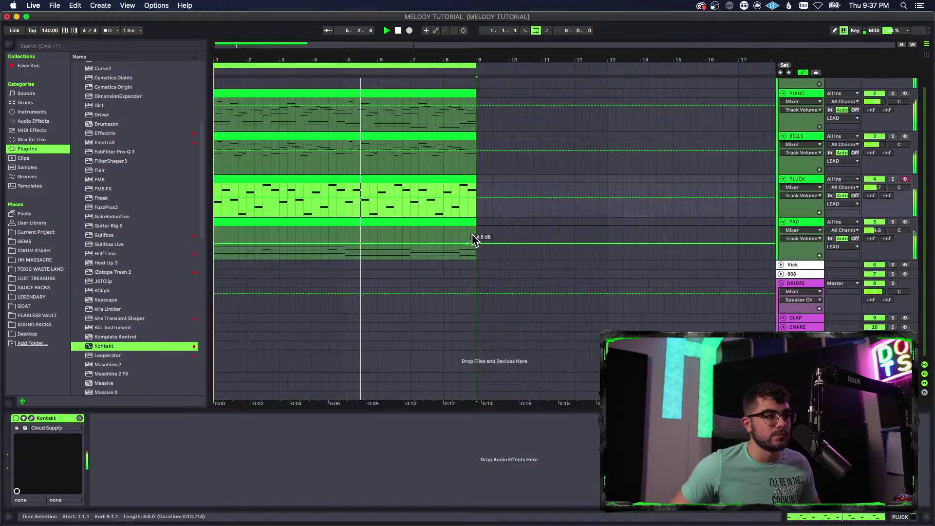
- Compare all notes of the PLUCK clip in lower and higher octaves against the full mix
double_click(427, 182)
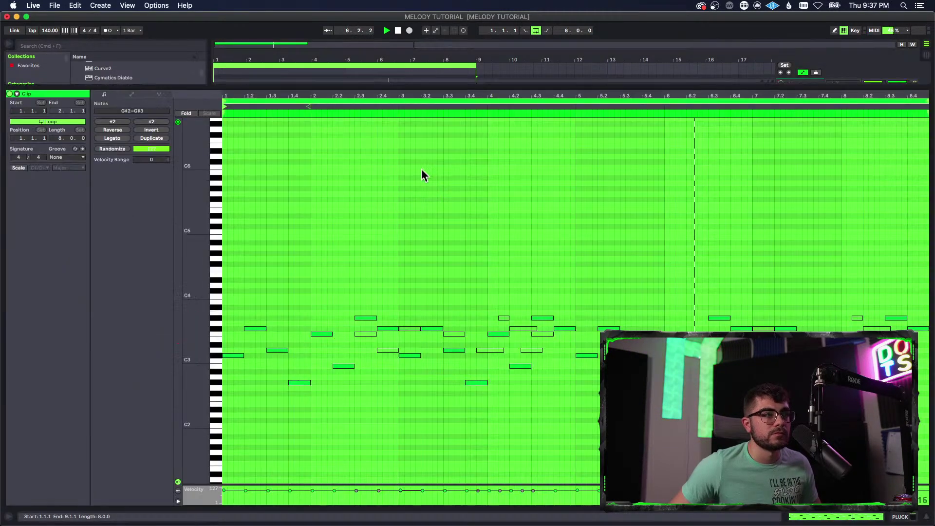
left_click(560, 395)
key("space")
key("super+a")
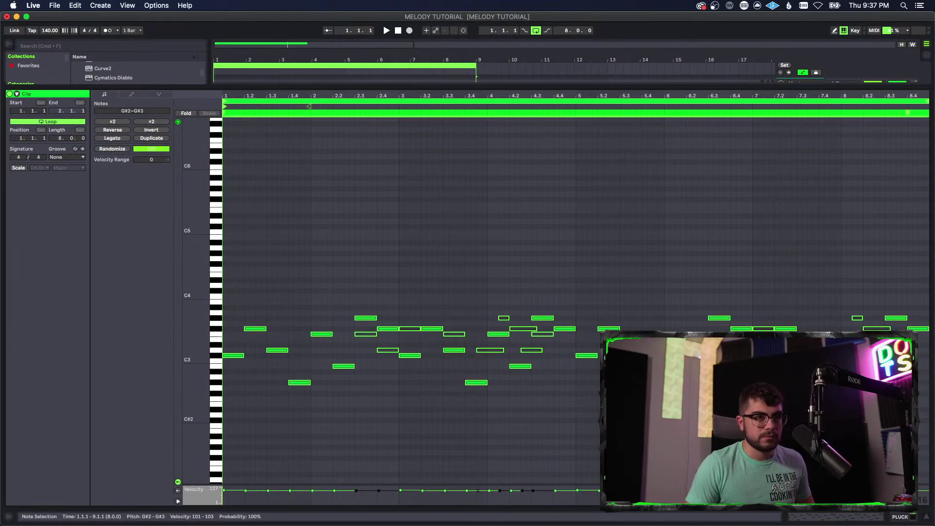
key("shift+Down")
key("shift+Up")
key("shift+Up")
key("space")
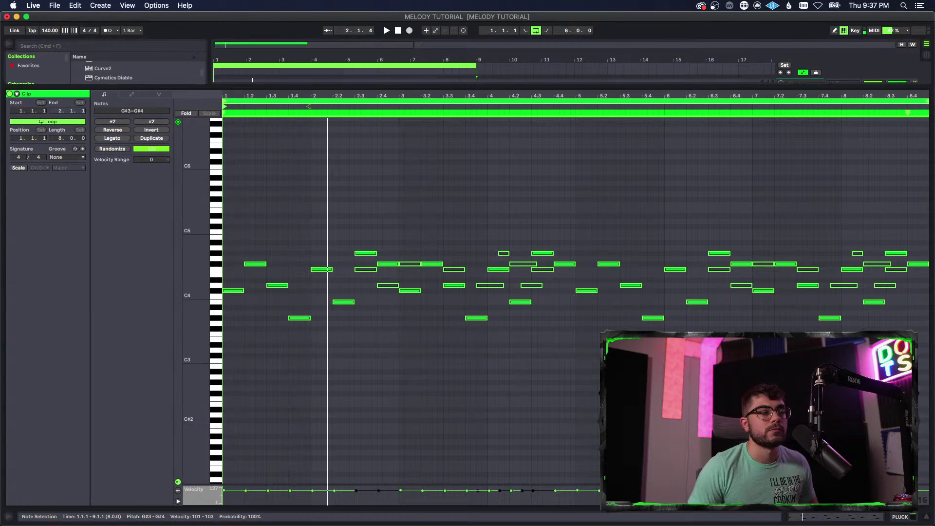
key("space")
key("shift+Down")
key("space")
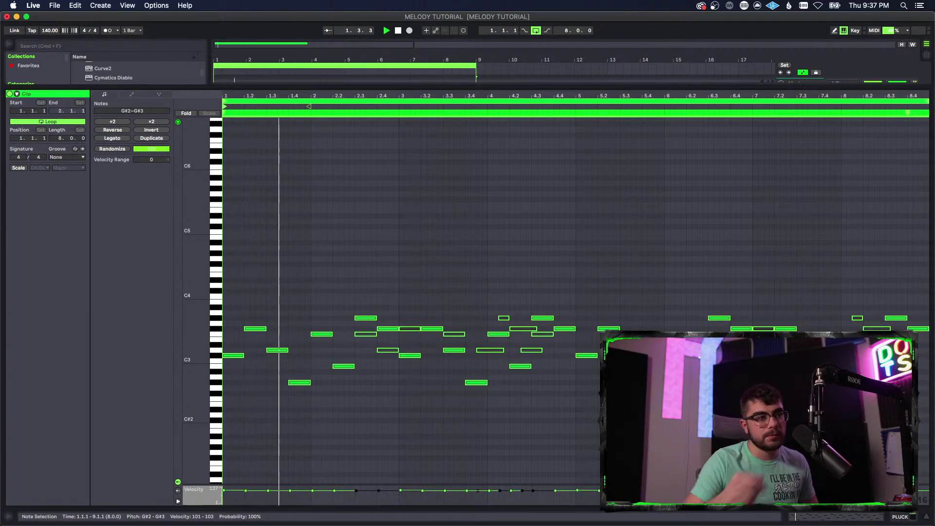
- Listen to the pluck clip through all eight bars with the other layers and return to the arrangement
left_click(488, 276)
scroll(490, 283, "down", 3)
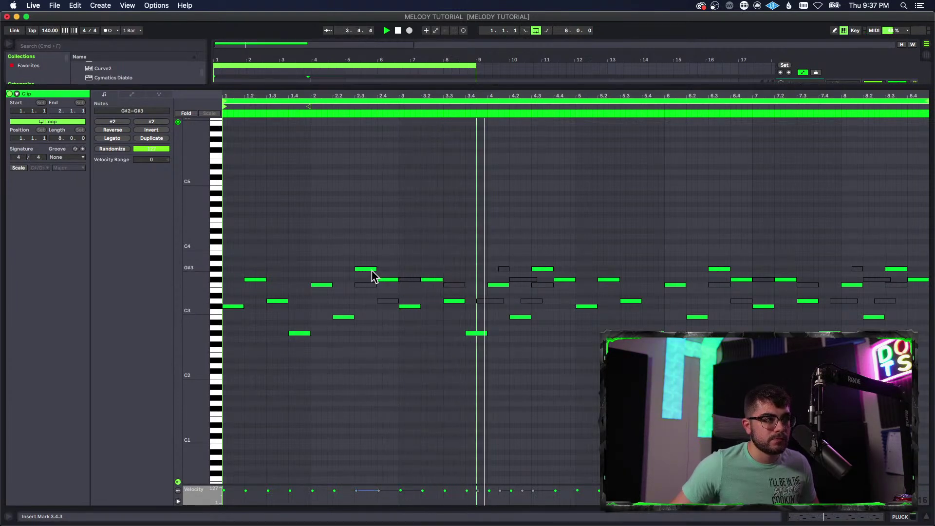
left_click(654, 373)
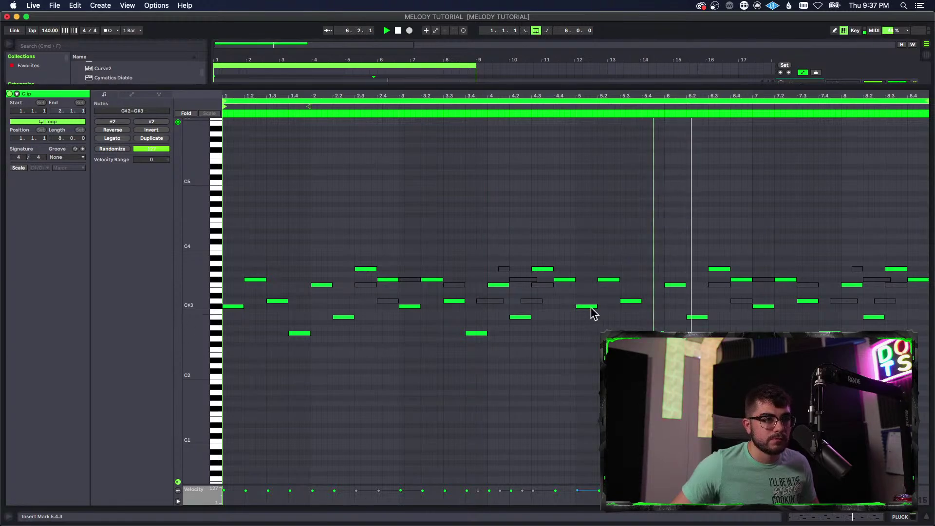
left_click(742, 382)
left_click(901, 517)
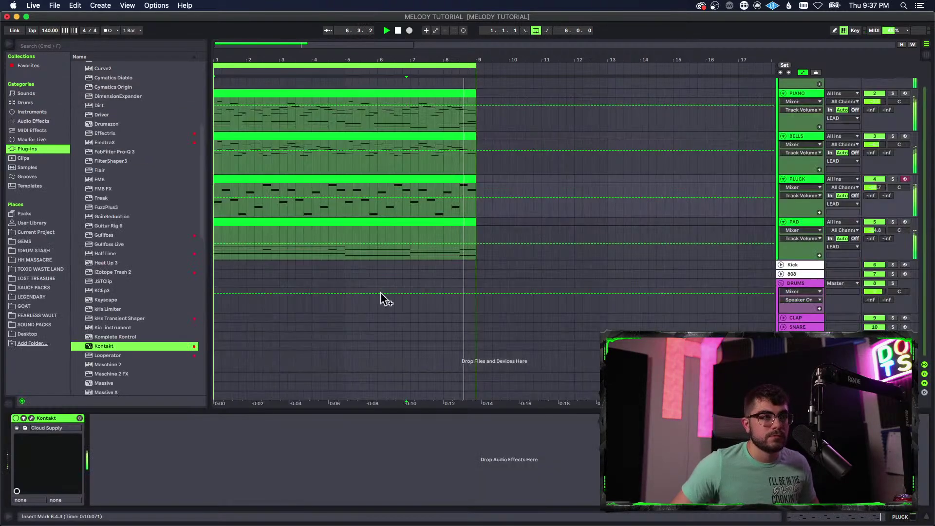
- Lower the PLUCK track's volume to -15.3 dB while all layers play, and stop playback
key("Tab")
left_click_drag(380, 309, 380, 315)
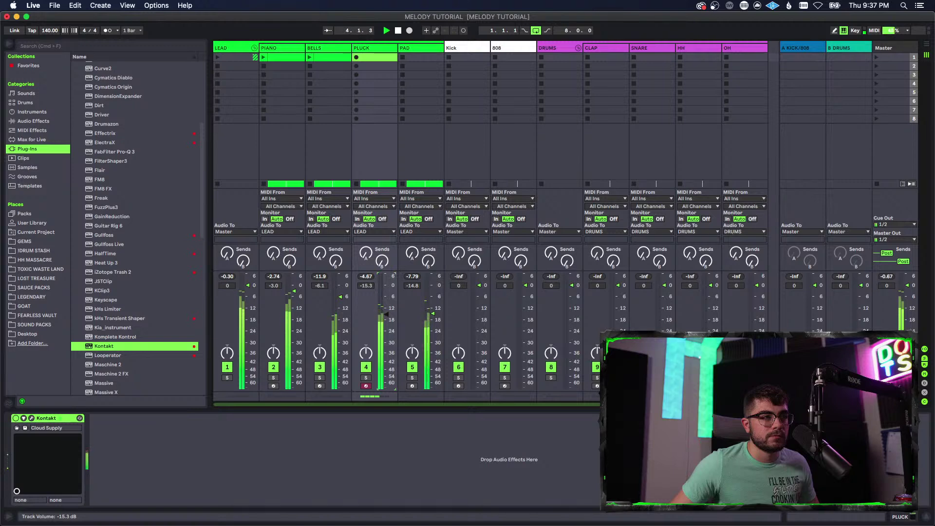
key("space")
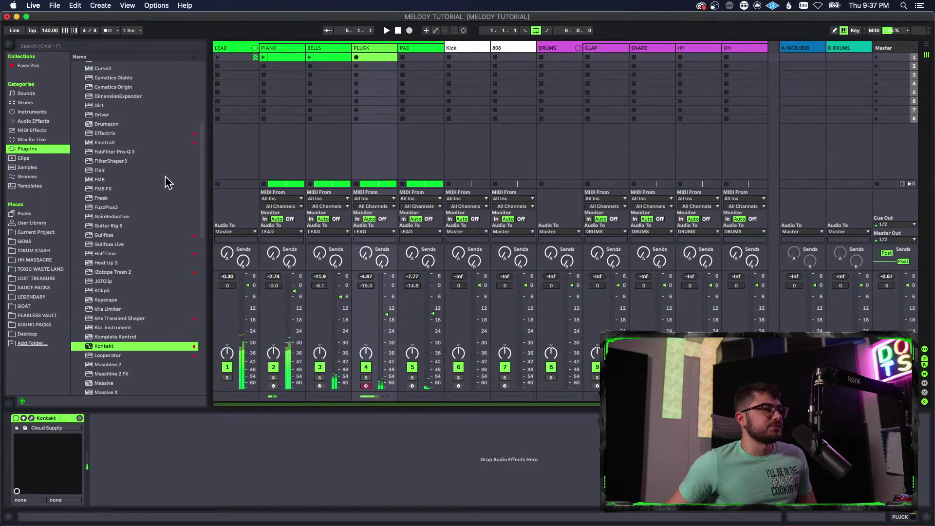
- Solo the PLUCK track and insert ValhallaVintageVerb from the favorite plug-ins after Kontakt
left_click(365, 377)
key("space")
key("space")
scroll(128, 312, "down", 6)
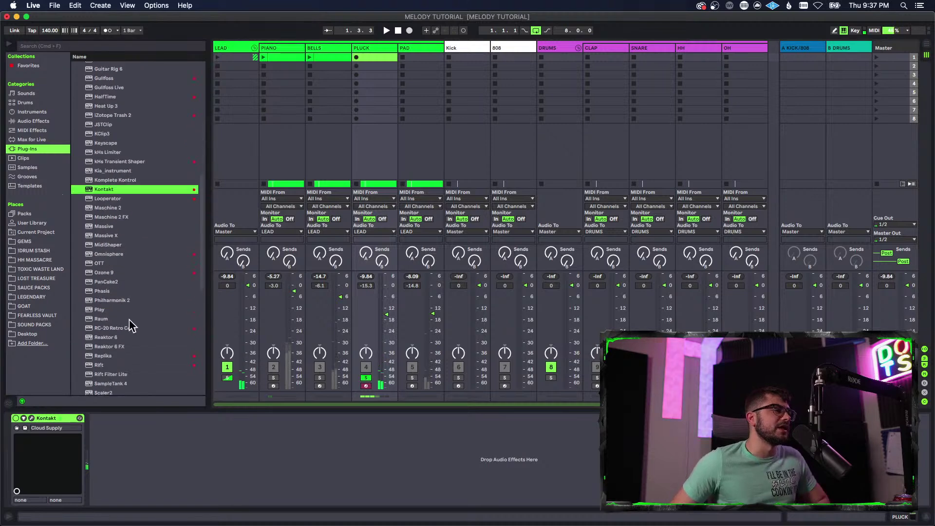
scroll(130, 325, "down", 2)
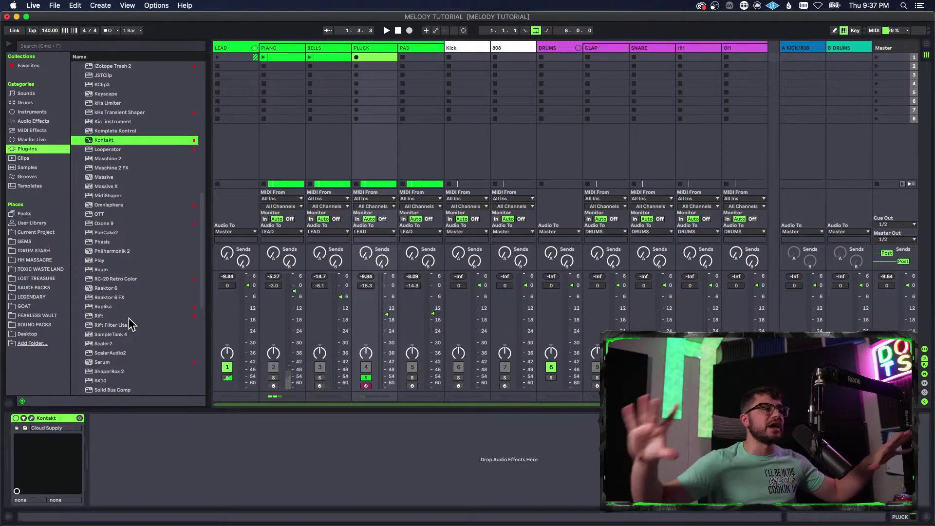
scroll(149, 325, "up", 1)
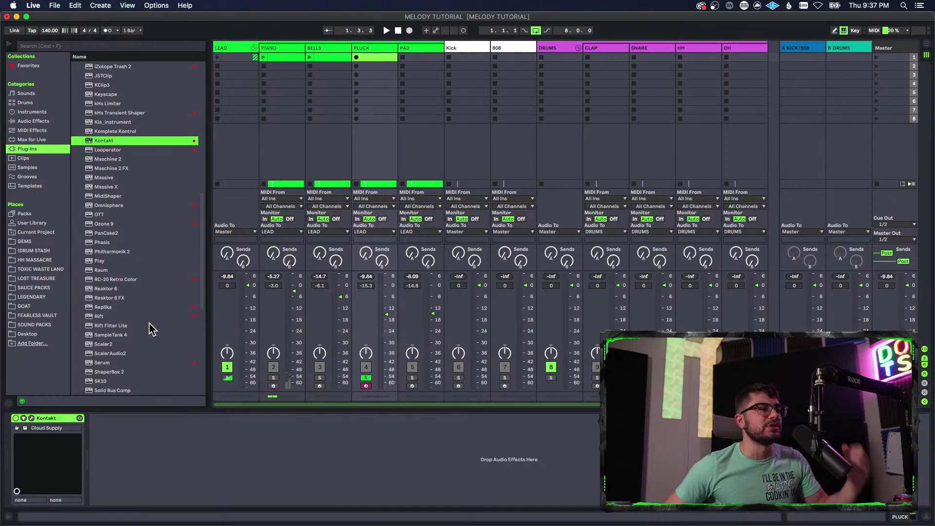
left_click(23, 65)
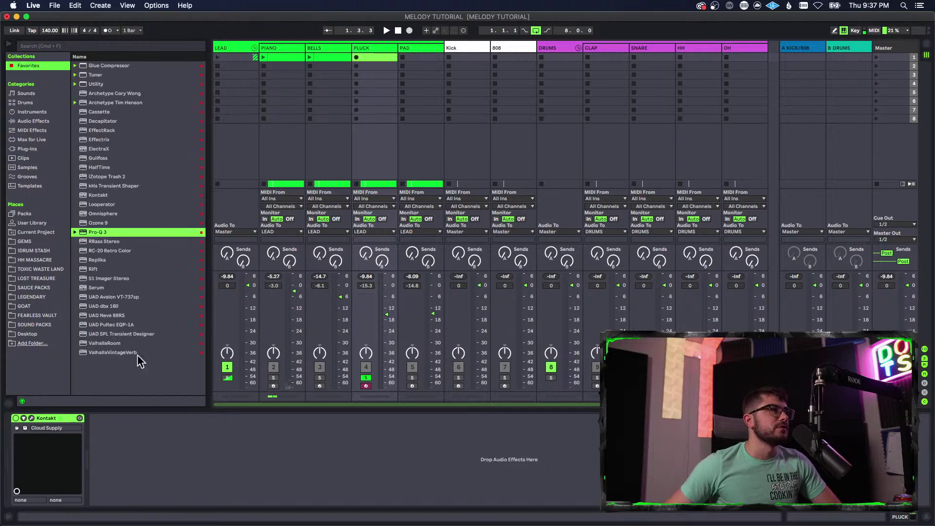
left_click(126, 353)
key("Return")
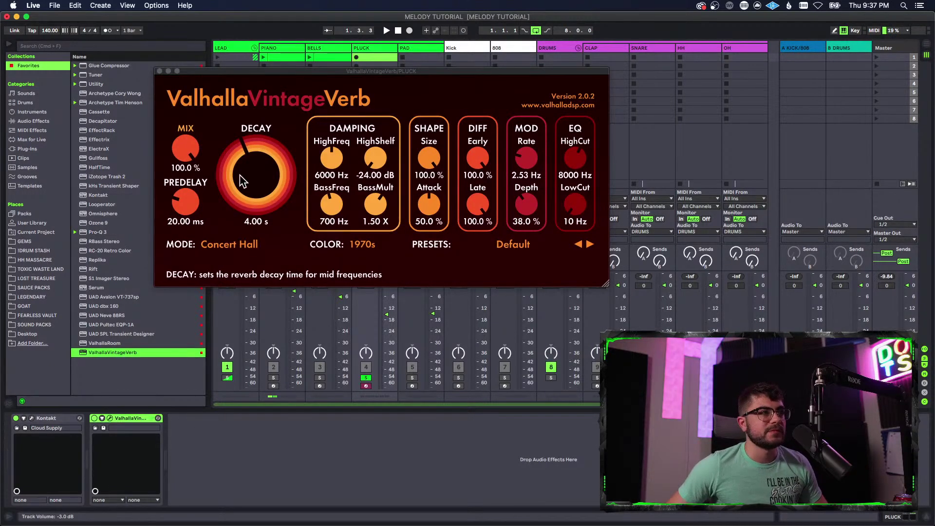
- Set the pluck reverb's mix to about 42 % and its decay to about 2.08 s while the track plays
left_click_drag(185, 151, 224, 199)
key("space")
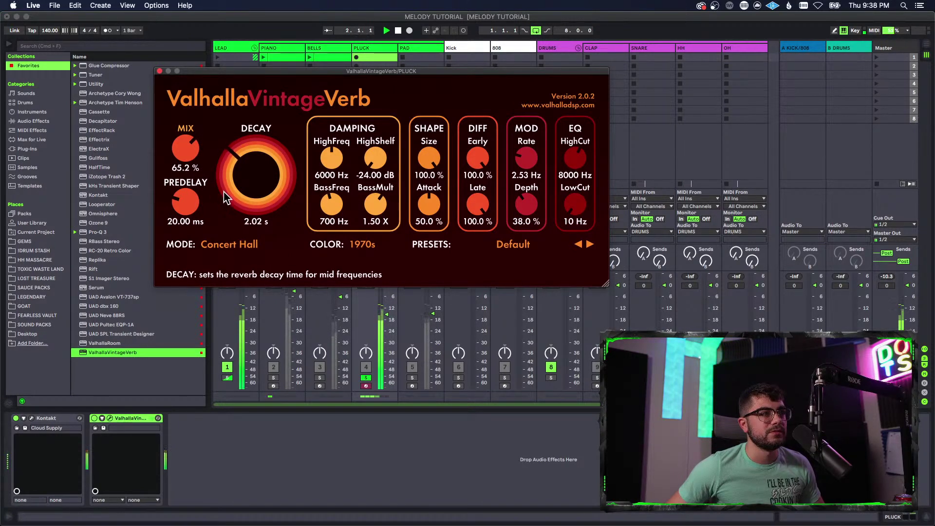
left_click_drag(186, 151, 191, 184)
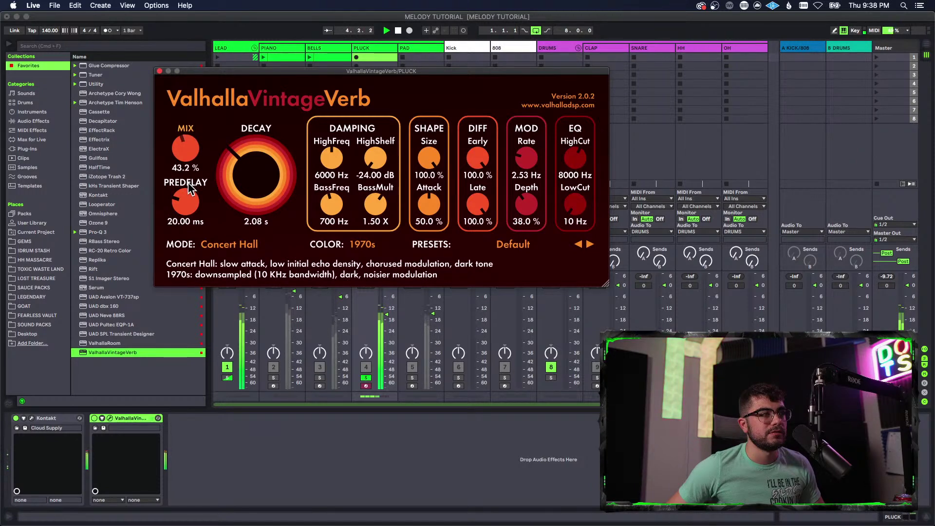
- Take PLUCK out of solo and rebalance the mix with PLUCK at -12.5 dB and PAD at -12.0 dB
left_click(366, 378)
key("space")
left_click_drag(387, 312, 387, 310)
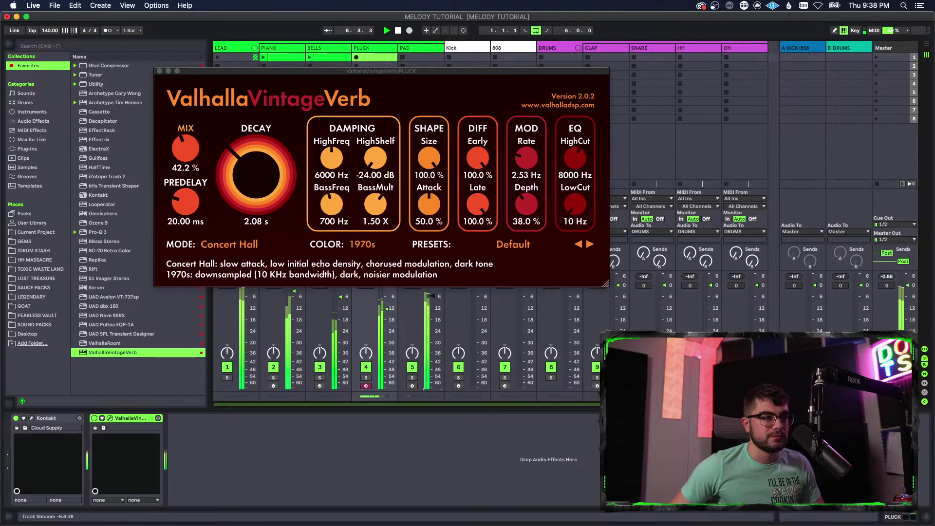
left_click_drag(432, 296, 432, 307)
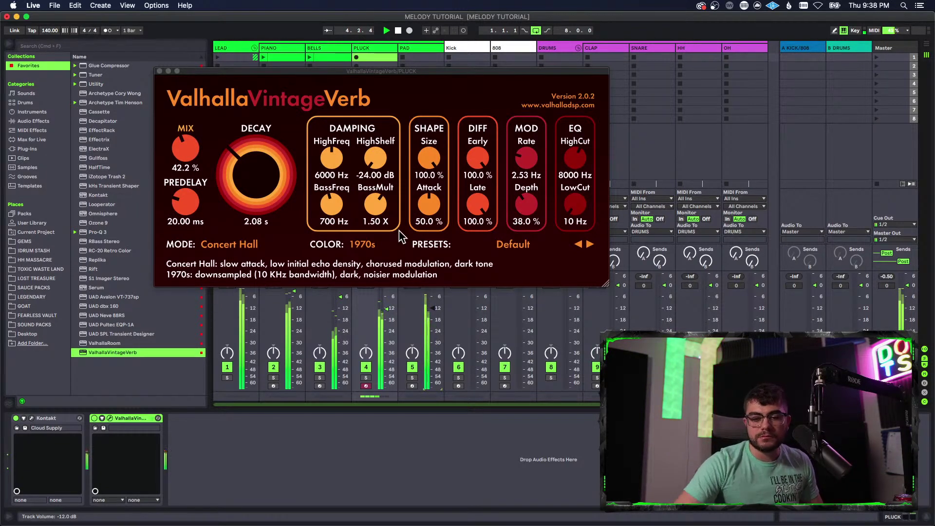
- Close the reverb, check the device chains of PAD, BELLS and PLUCK, and return to the arrangement
left_click(160, 71)
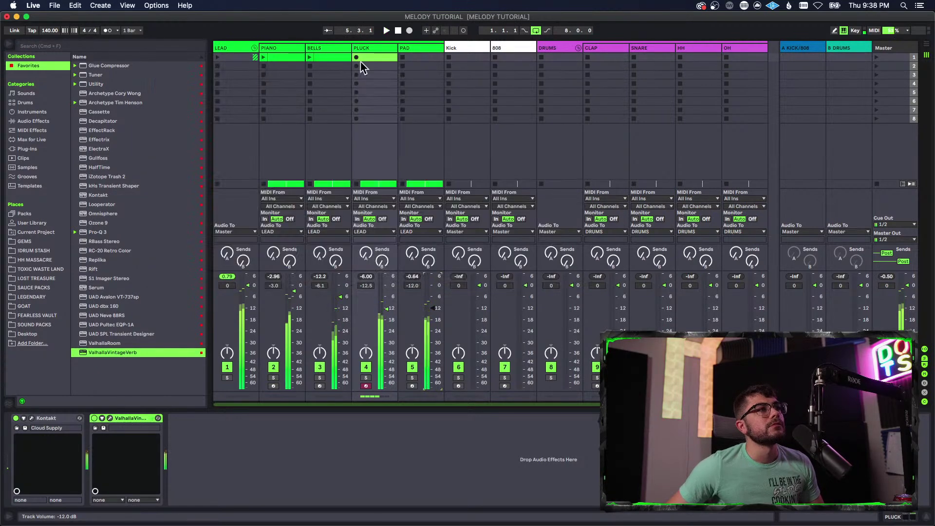
left_click(416, 47)
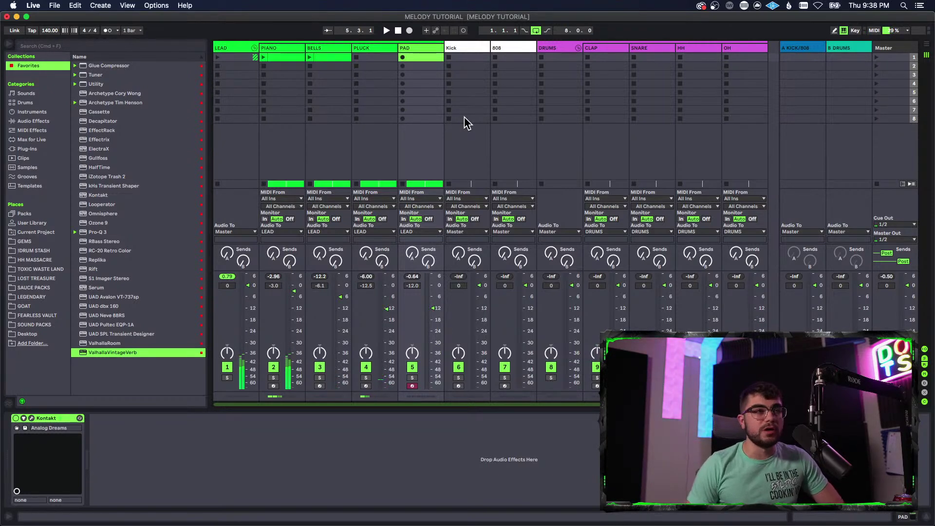
left_click(315, 50)
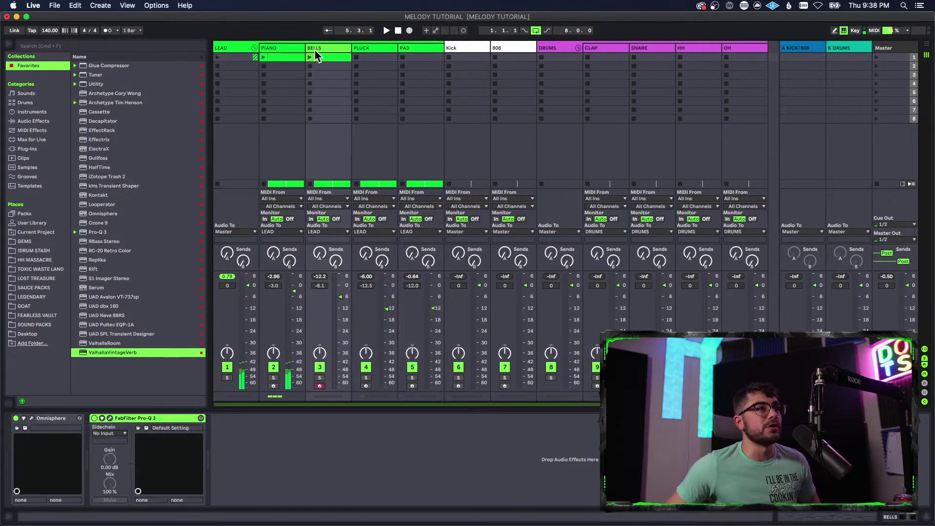
left_click(381, 48)
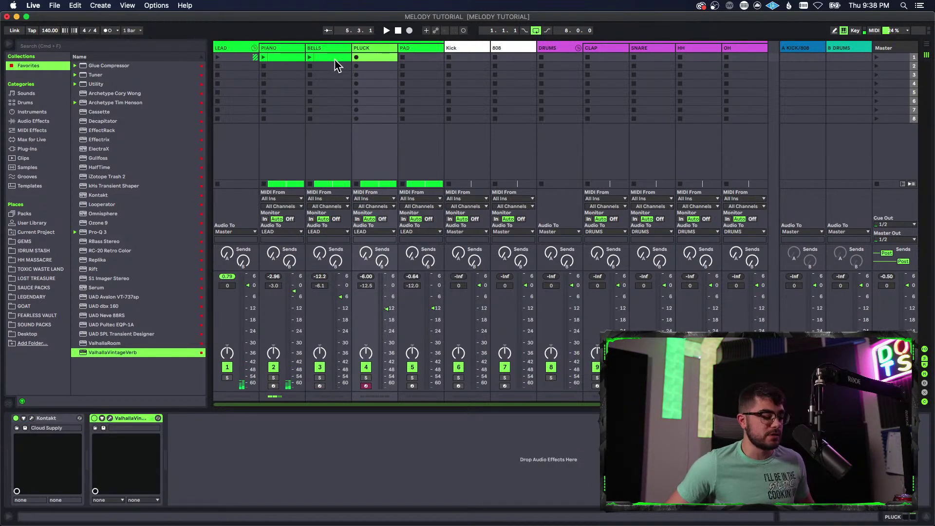
key("Tab")
scroll(341, 220, "up", 2)
scroll(680, 253, "down", 2)
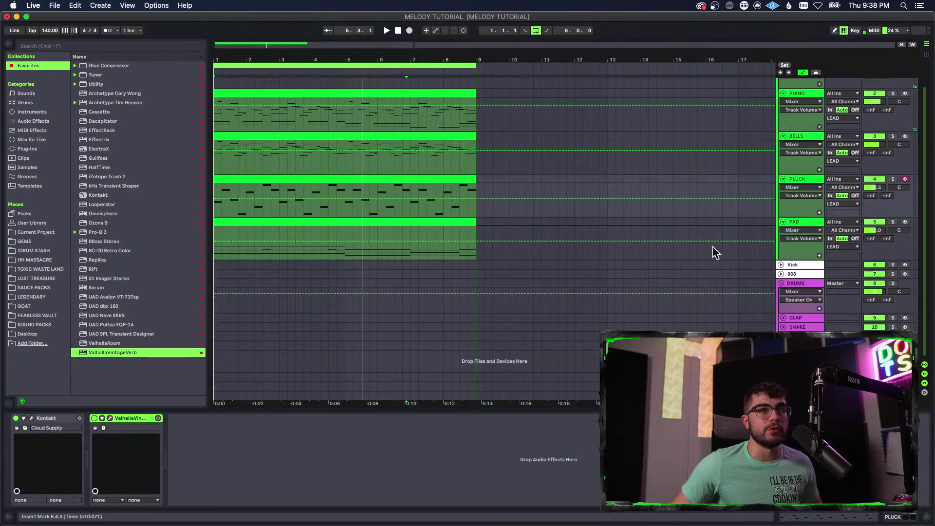
- Duplicate the PIANO track with its eight-bar clip
left_click(813, 222)
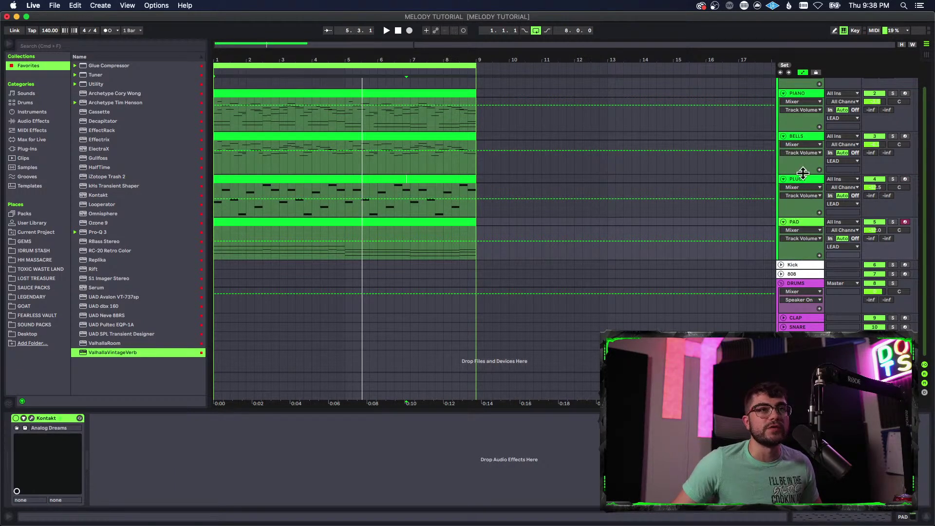
scroll(802, 181, "up", 2)
left_click(807, 116)
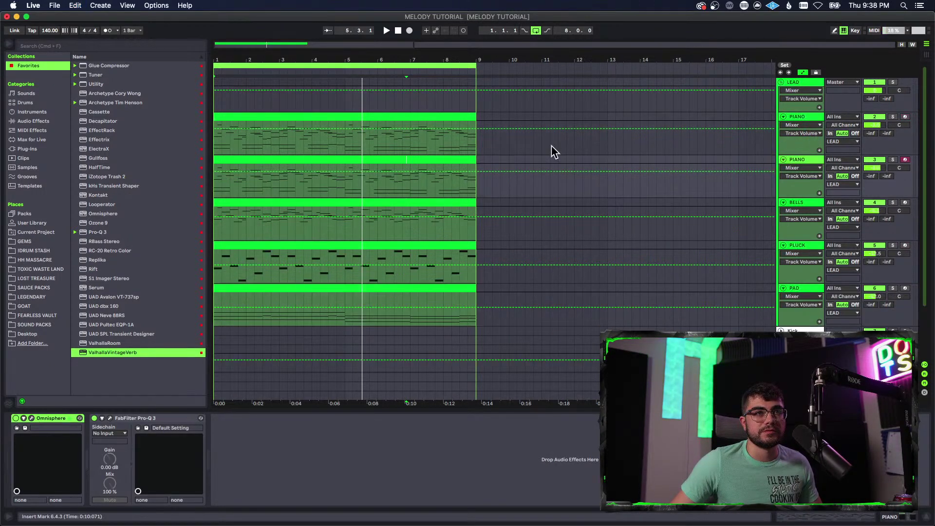
- Freeze the duplicate PIANO track and flatten it to audio
right_click(797, 159)
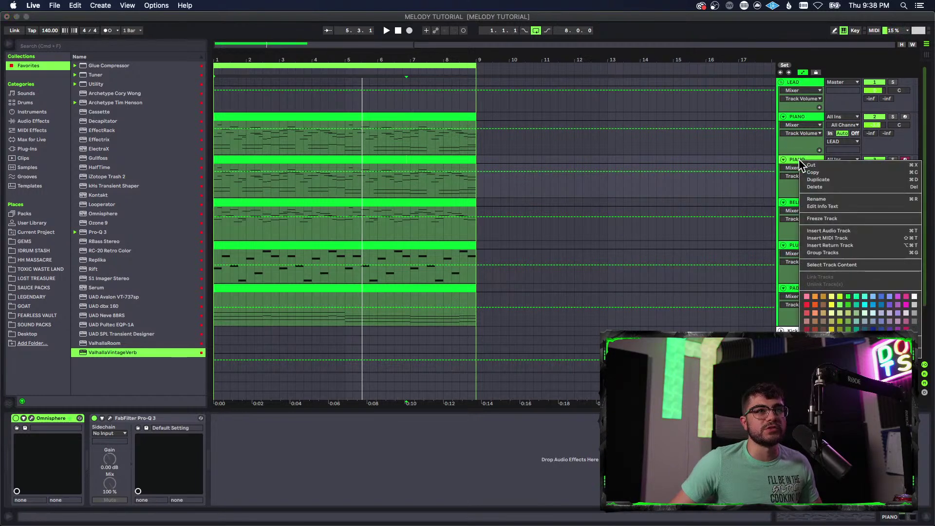
left_click(823, 220)
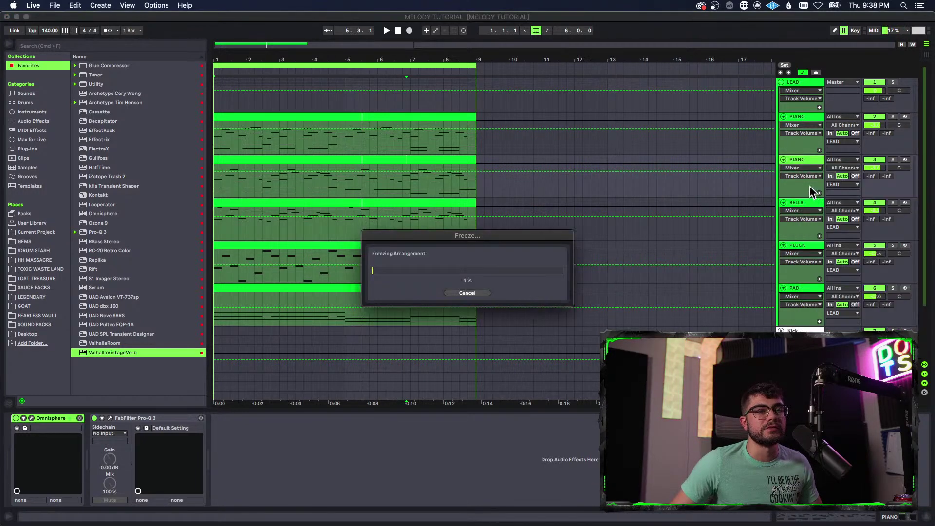
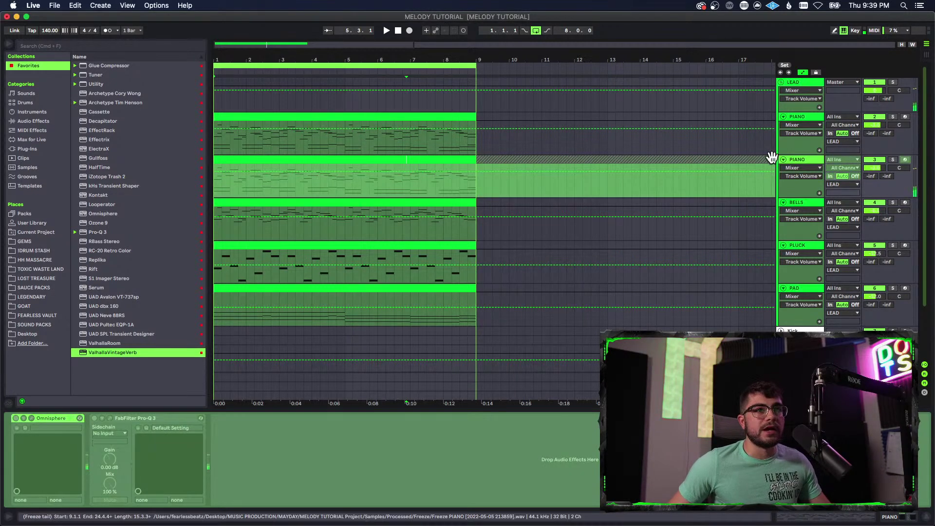
right_click(794, 162)
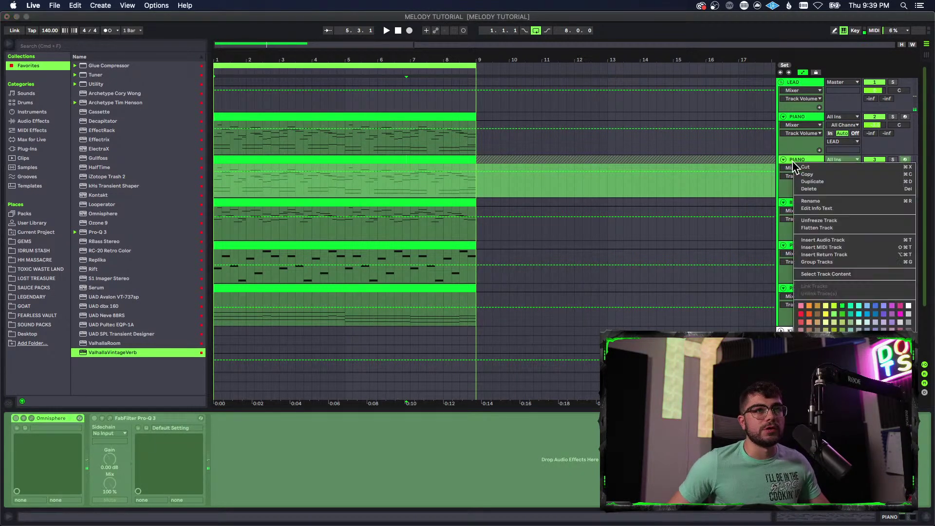
left_click(809, 227)
- Delete the freeze tail, move the eight-bar piano audio clip to start at bar 9, and play it
left_click_drag(543, 61, 361, 59)
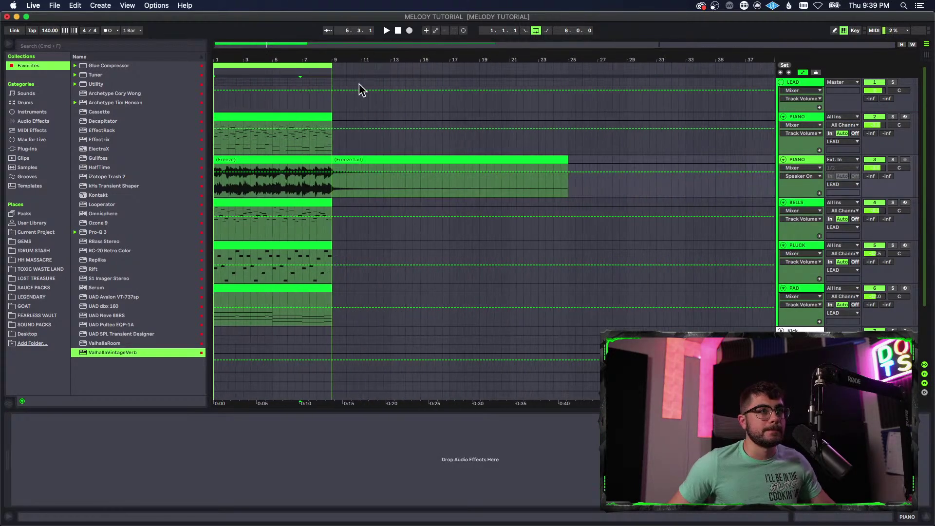
left_click(368, 158)
key("Delete")
left_click_drag(320, 160, 437, 168)
key("space")
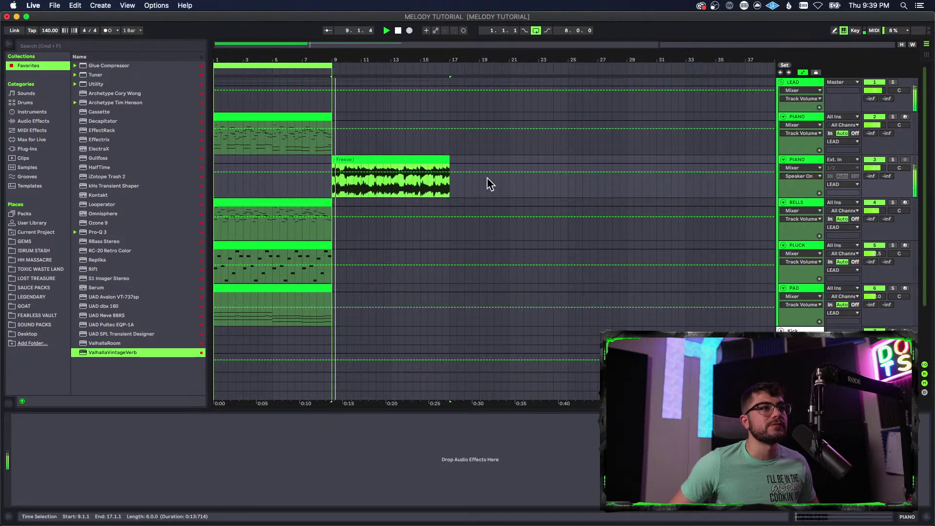
- Set the piano audio clip's warp mode to Complex, transpose it -12 semitones, and listen to it
double_click(433, 159)
left_click(110, 125)
left_click(115, 162)
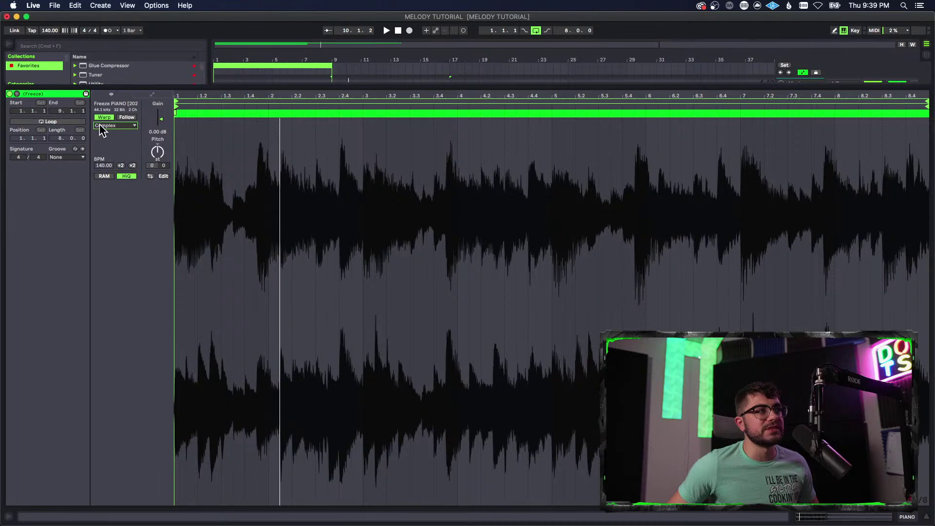
left_click_drag(161, 124, 161, 136)
key("super+z")
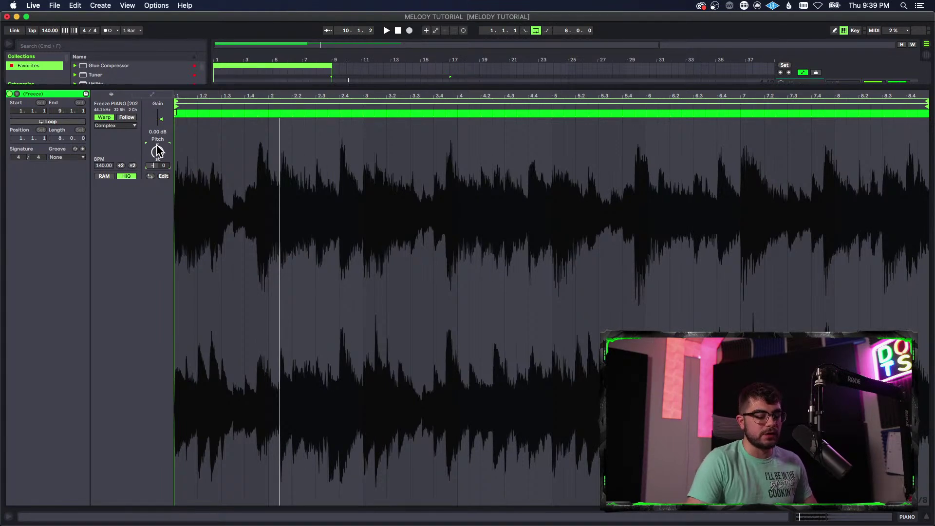
key("space")
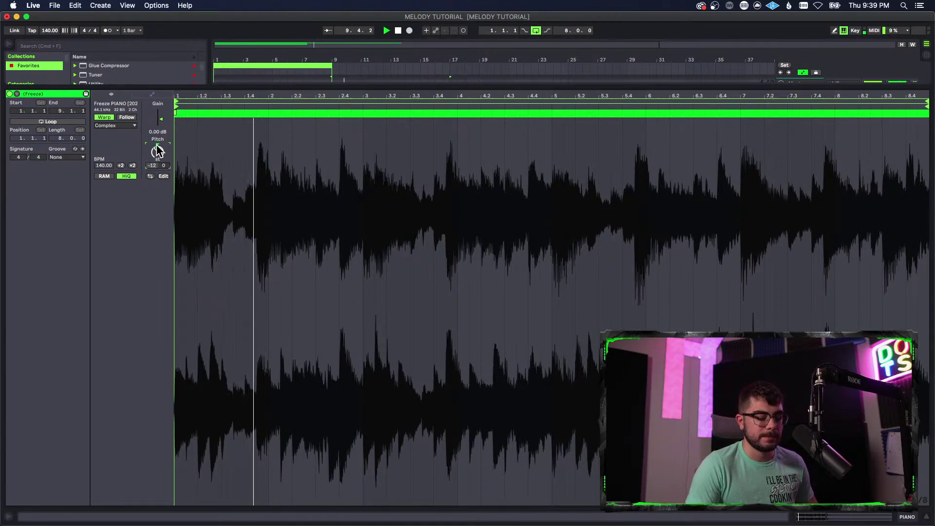
key("Return")
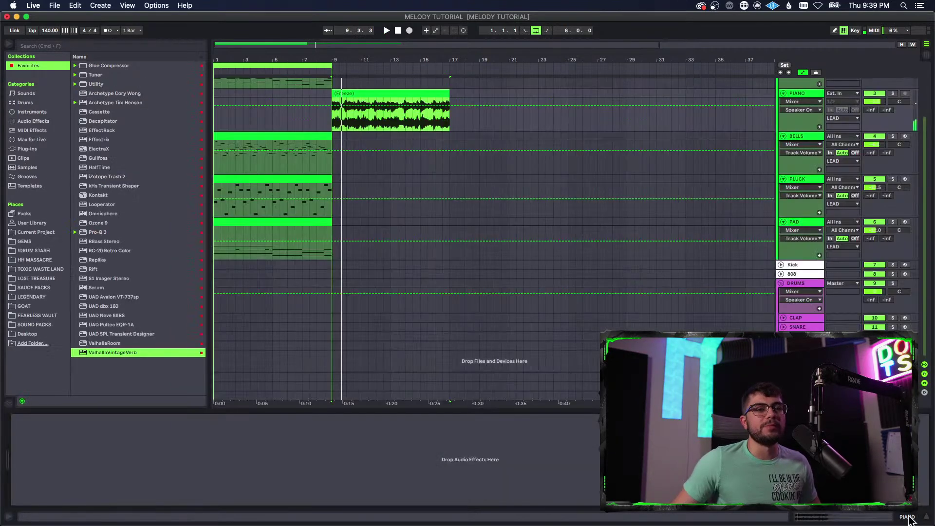
- Insert HalfTime on the duplicate PIANO track, set its loop length to 1/2, and listen to the slowed piano
left_click(910, 519)
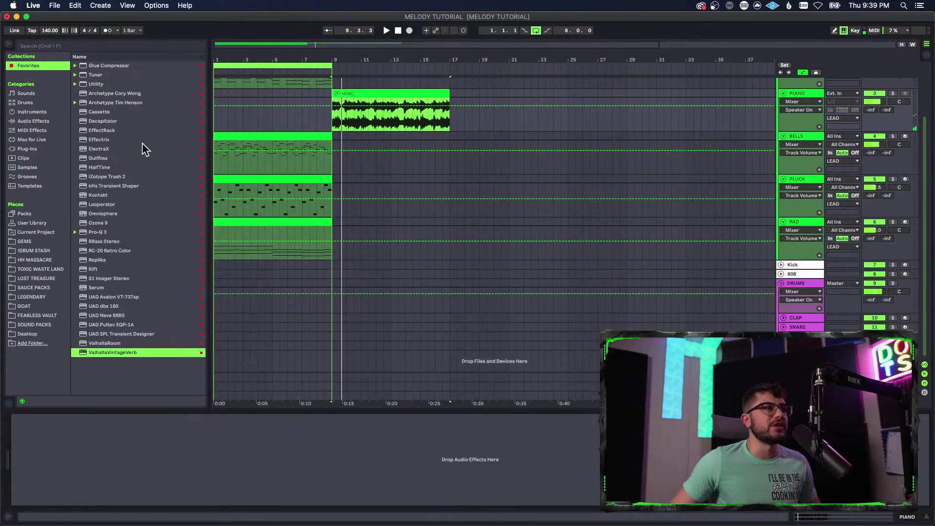
double_click(100, 167)
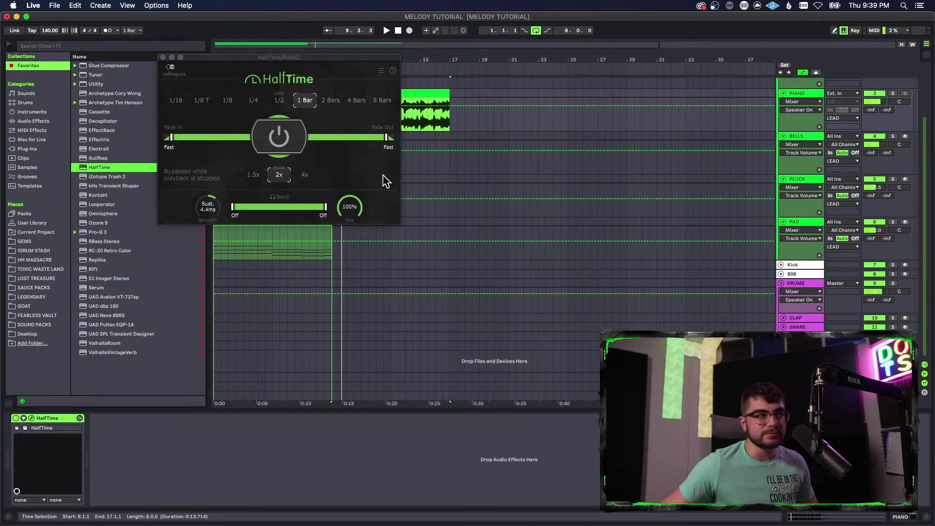
key("space")
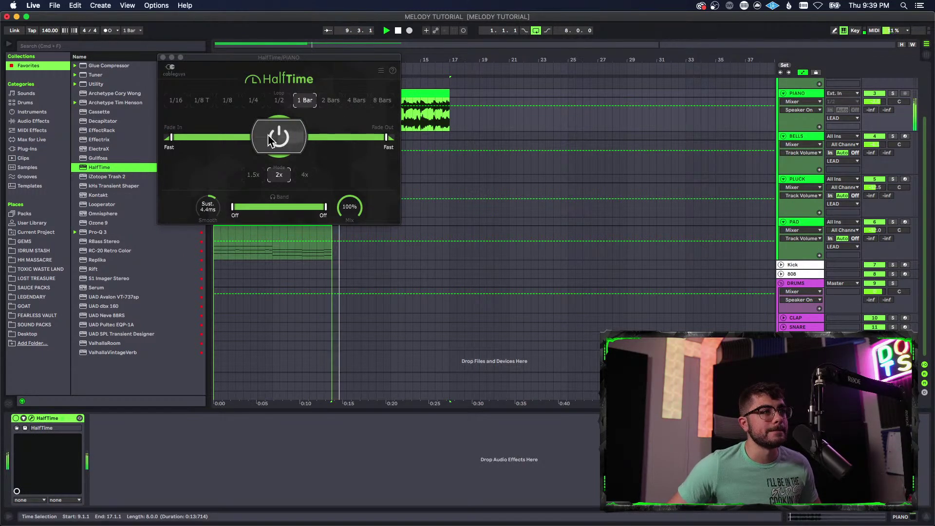
left_click(280, 102)
key("space")
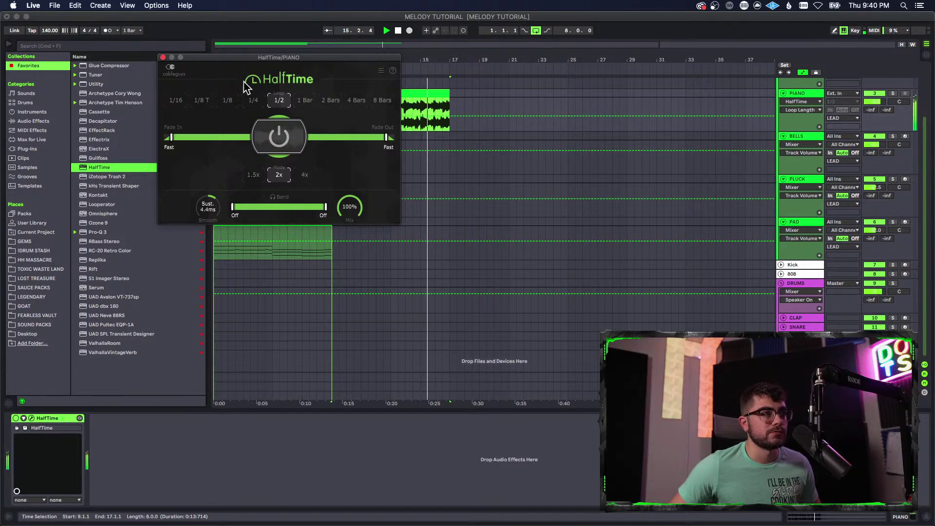
left_click(163, 57)
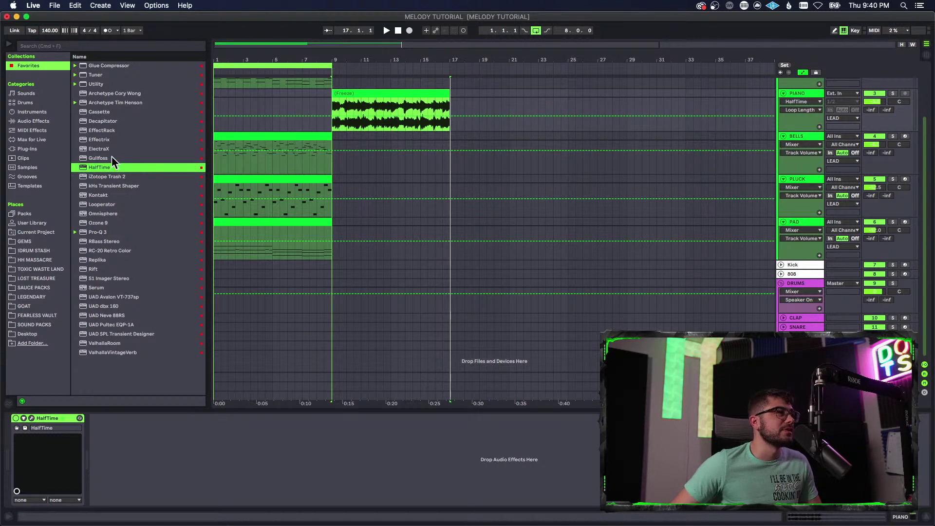
- Insert RC-20 Retro Color after HalfTime on the duplicate PIANO track
left_click(107, 143)
left_click(107, 131)
left_click(105, 115)
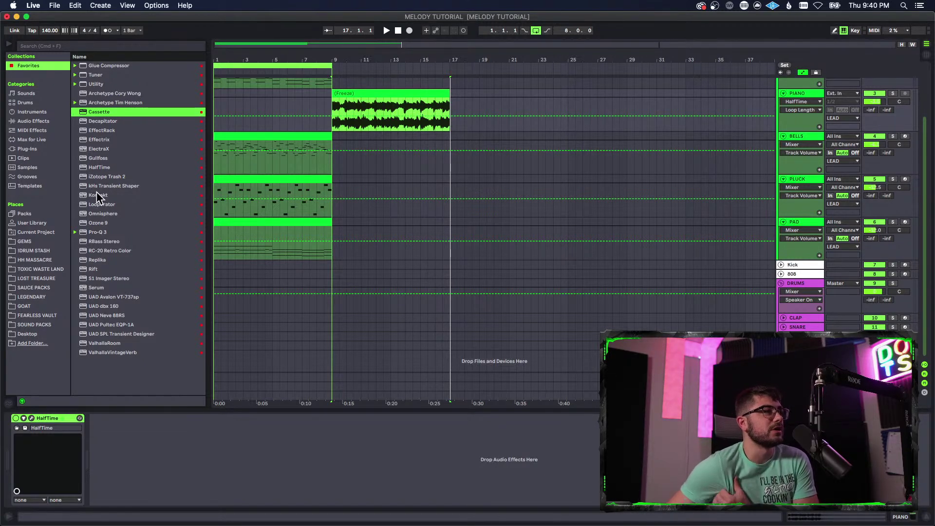
left_click(103, 251)
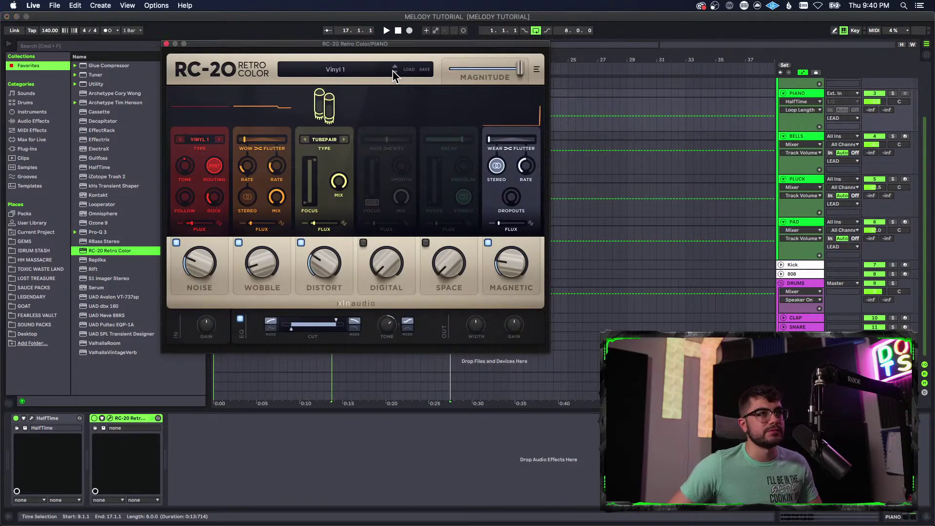
- Load RC-20's Vinyl 3 preset while listening to the slowed piano
left_click(394, 72)
key("space")
left_click(394, 72)
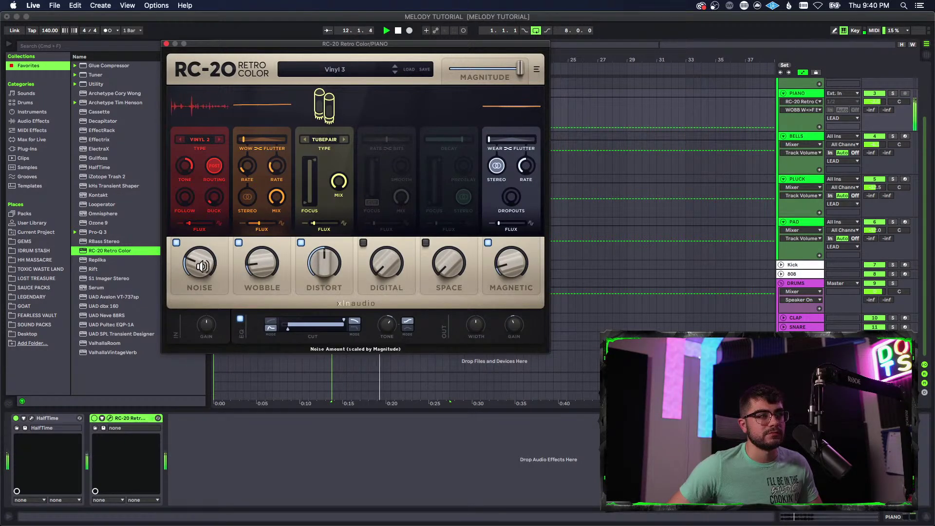
- Turn off RC-20's Noise module, set Wobble to 16%, and close the plug-in window
left_click_drag(198, 265, 196, 271)
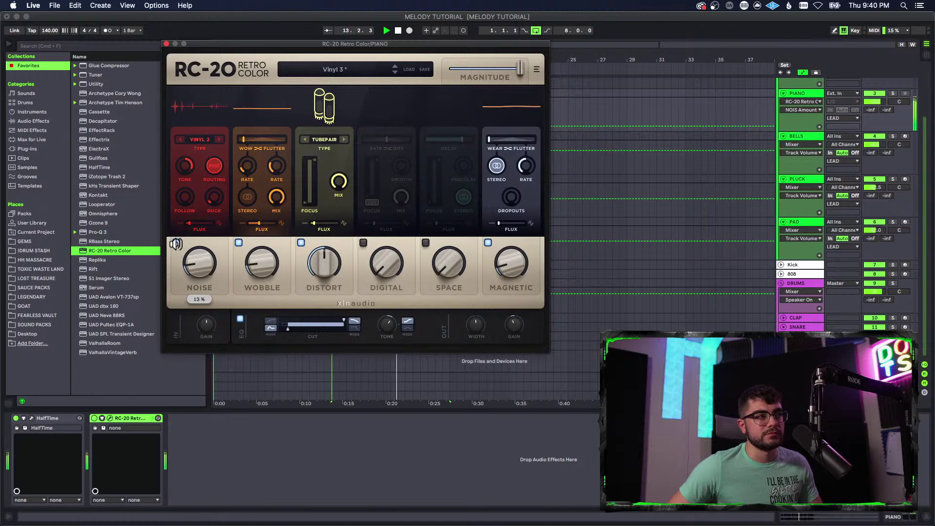
left_click(176, 243)
left_click_drag(258, 271, 261, 266)
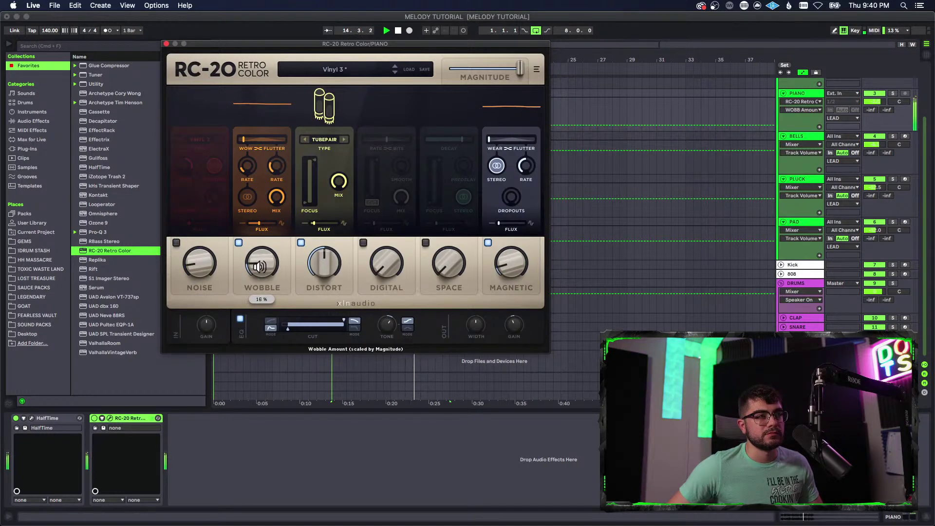
left_click(166, 43)
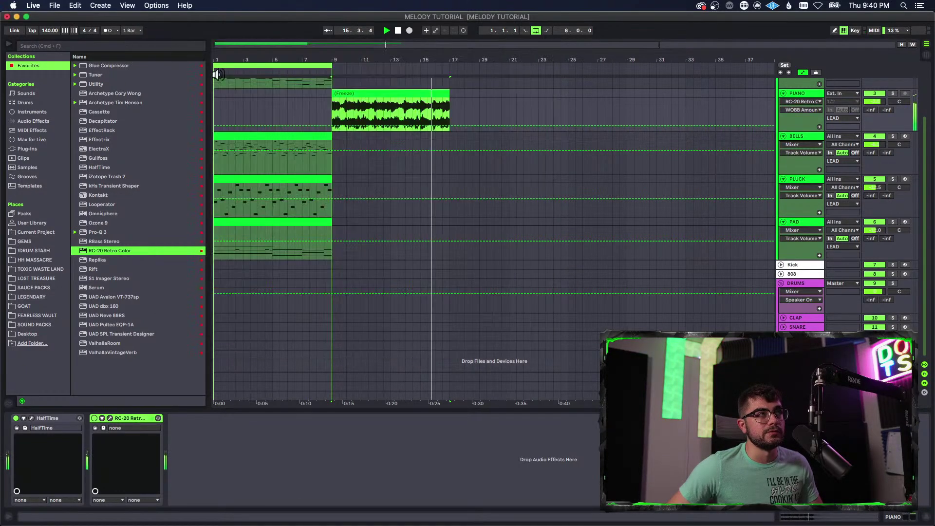
- Stop playback and listen to the full melody from bar 1
scroll(375, 229, "up", 3)
left_click(399, 31)
left_click(399, 31)
key("space")
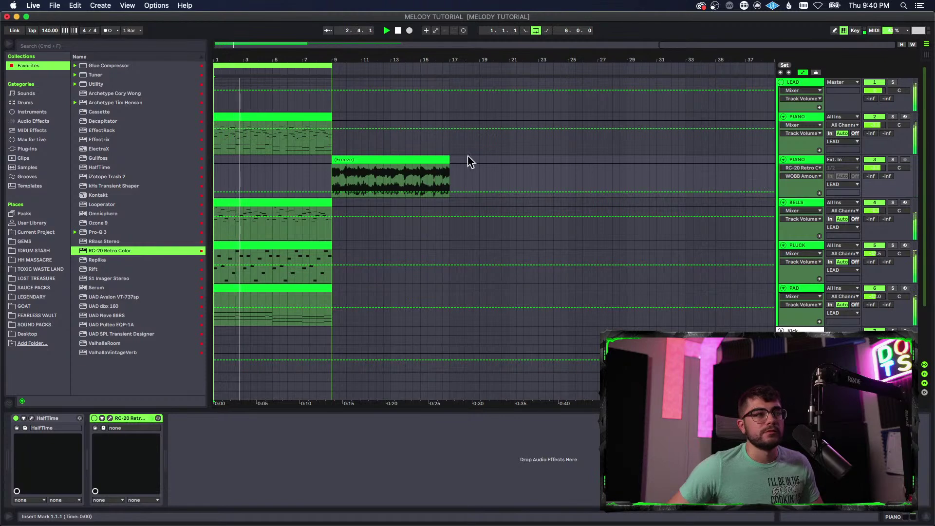
- Insert a new MIDI track between the PAD and Kick tracks, outside the LEAD group
left_click_drag(341, 59, 341, 50)
scroll(452, 248, "down", 3)
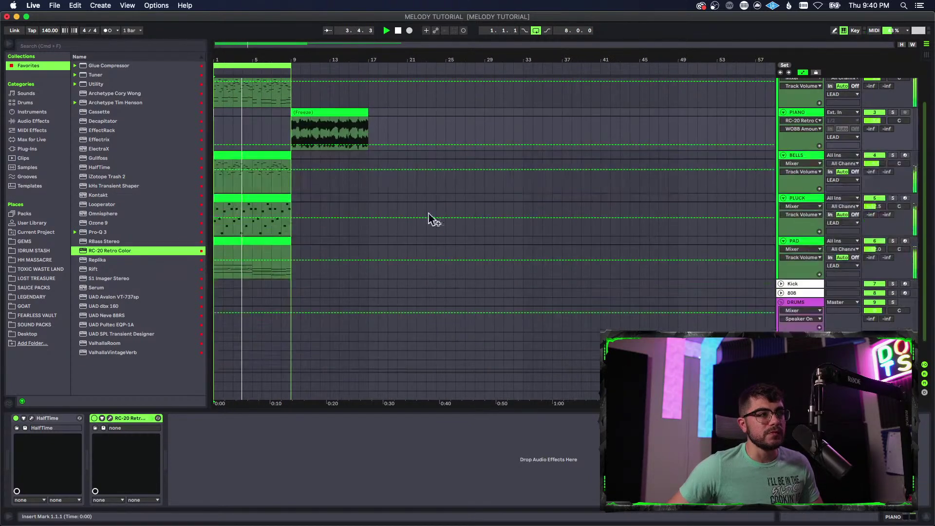
scroll(375, 232, "down", 2)
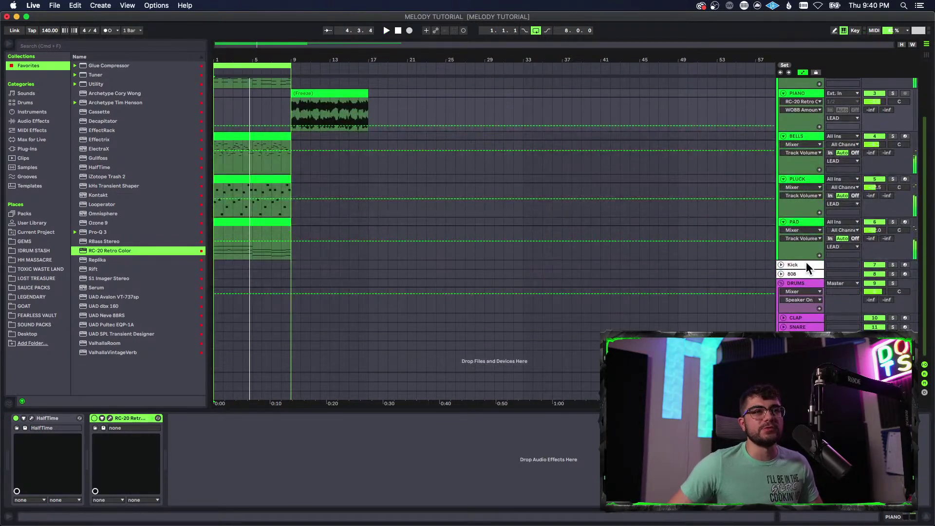
left_click(792, 262)
key("super+shift+t")
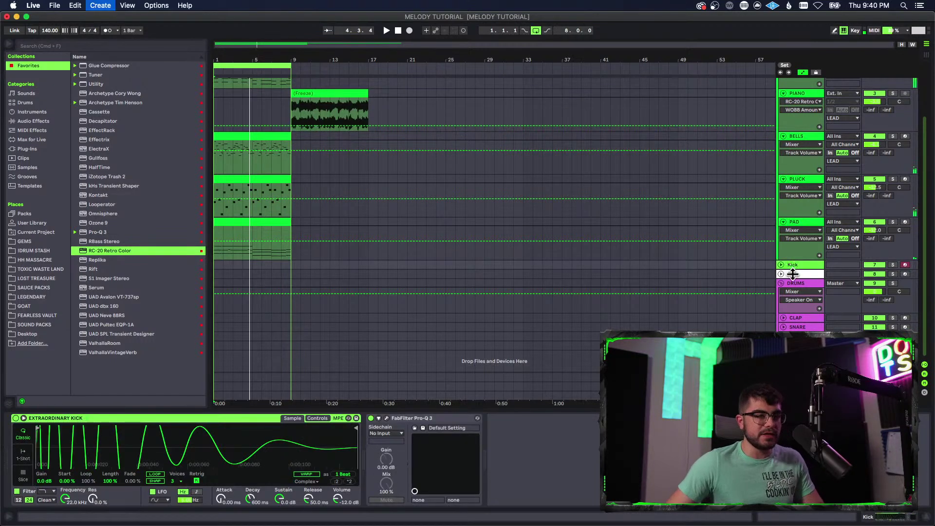
left_click_drag(795, 269, 791, 263)
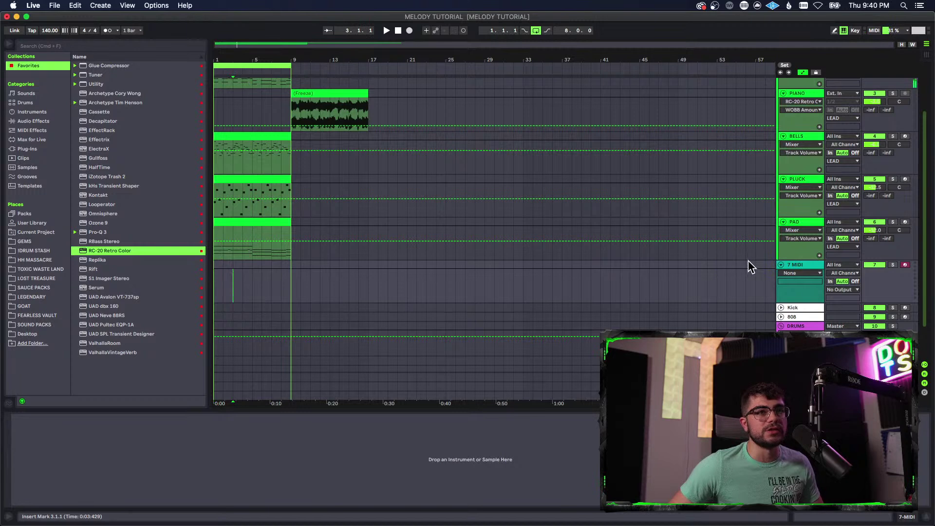
- Copy the eight-bar PIANO MIDI clip to bar 1 of the new MIDI track and open its notes
left_click(220, 271)
key("Left")
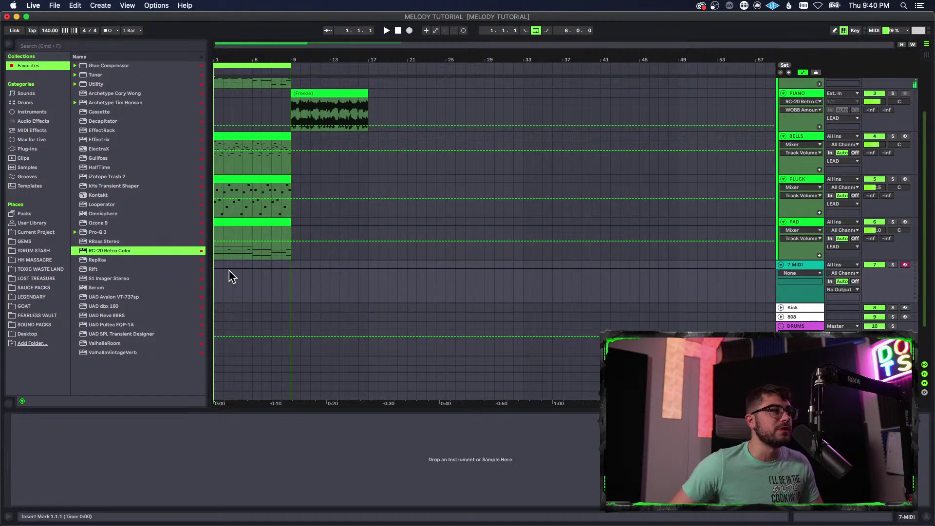
scroll(288, 233, "up", 3)
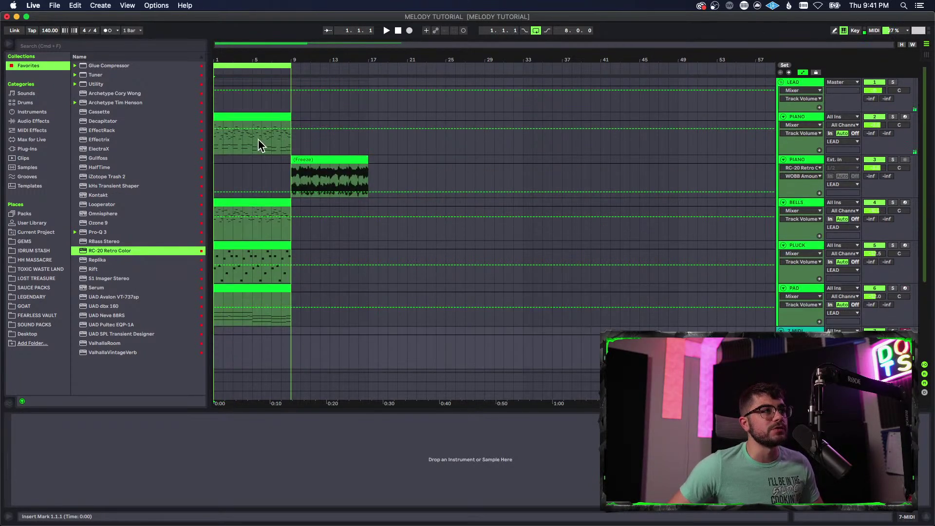
left_click(261, 120)
left_click_drag(267, 155, 288, 324)
double_click(280, 232)
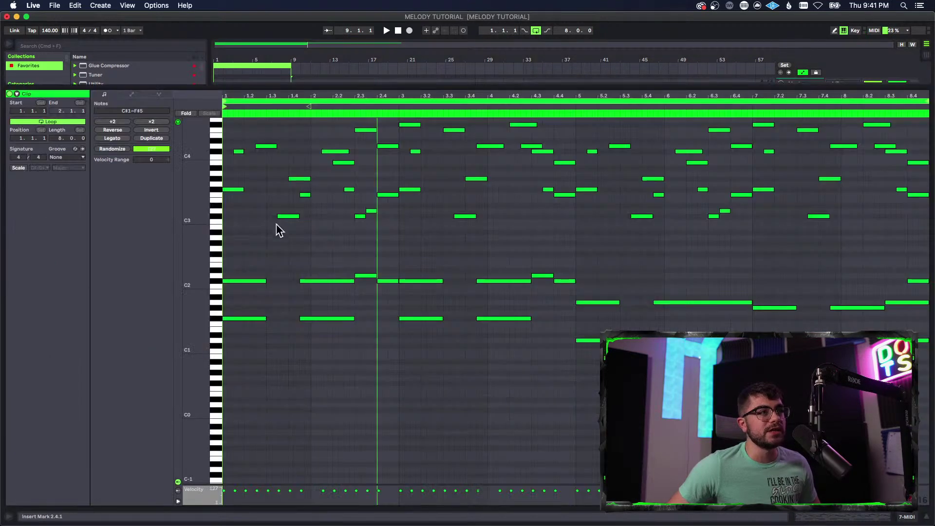
- Delete all melody and upper octave notes in the copied clip, leaving only the lowest bass line
left_click_drag(275, 373, 200, 98)
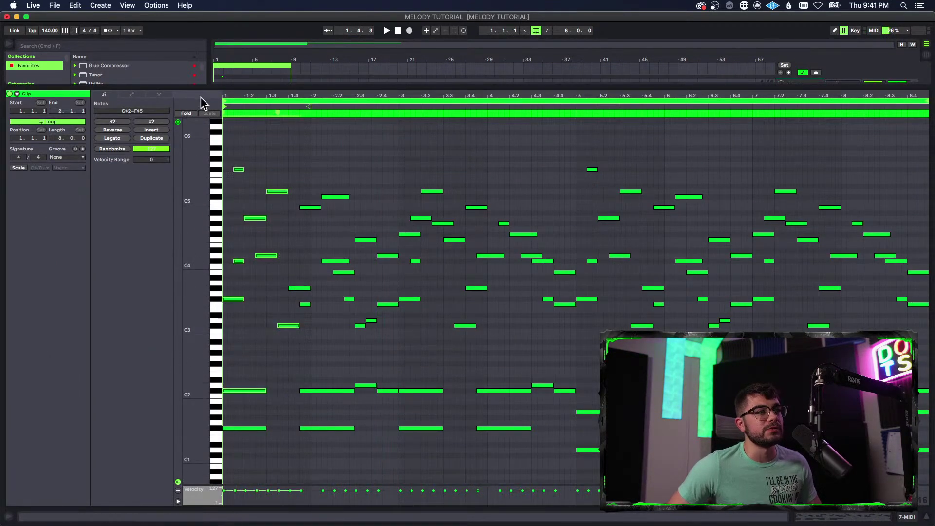
key("Delete")
left_click_drag(229, 162, 387, 391)
key("Delete")
left_click_drag(351, 194, 574, 405)
key("Delete")
scroll(575, 292, "down", 3)
left_click_drag(511, 162, 104, 118)
key("Delete")
scroll(551, 273, "up", 3)
left_click(335, 174)
key("Delete")
scroll(531, 374, "down", 3)
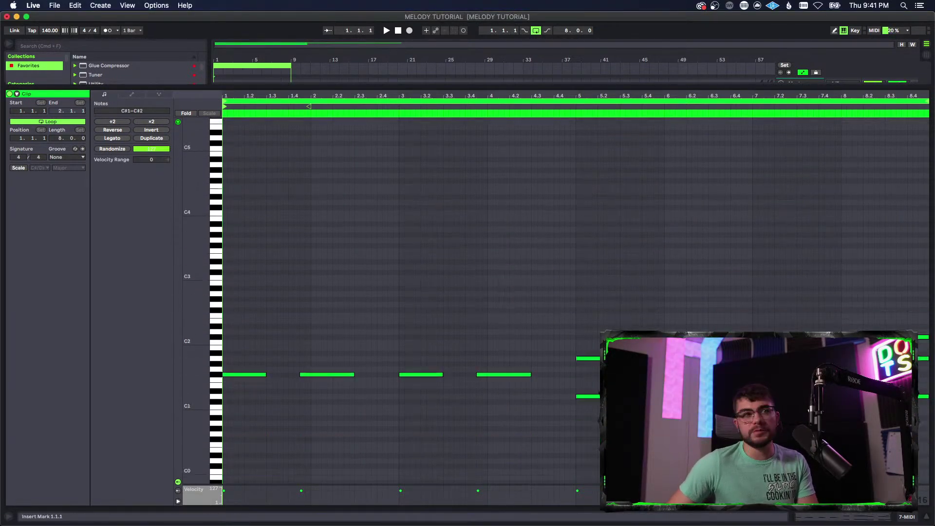
left_click_drag(589, 317, 912, 374)
key("Delete")
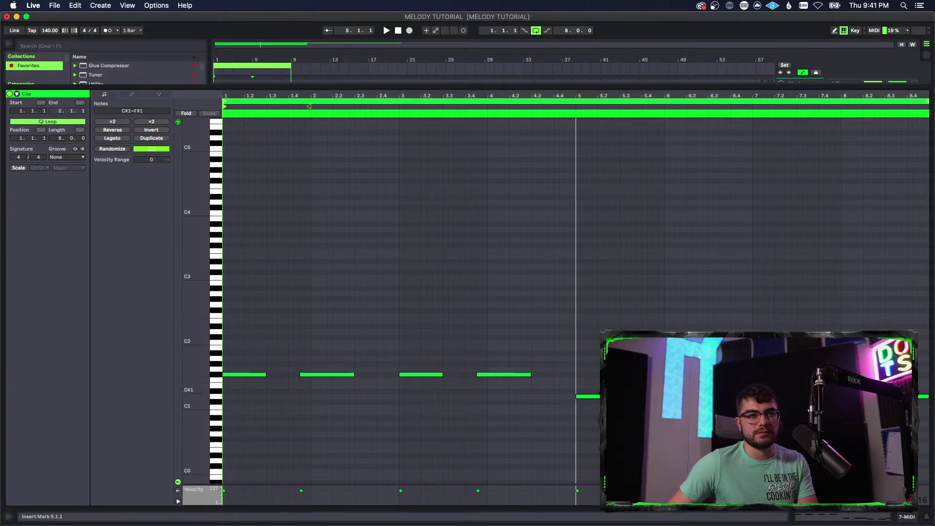
- Apply Legato to all the bass notes and raise their velocity to 127
key("super+a")
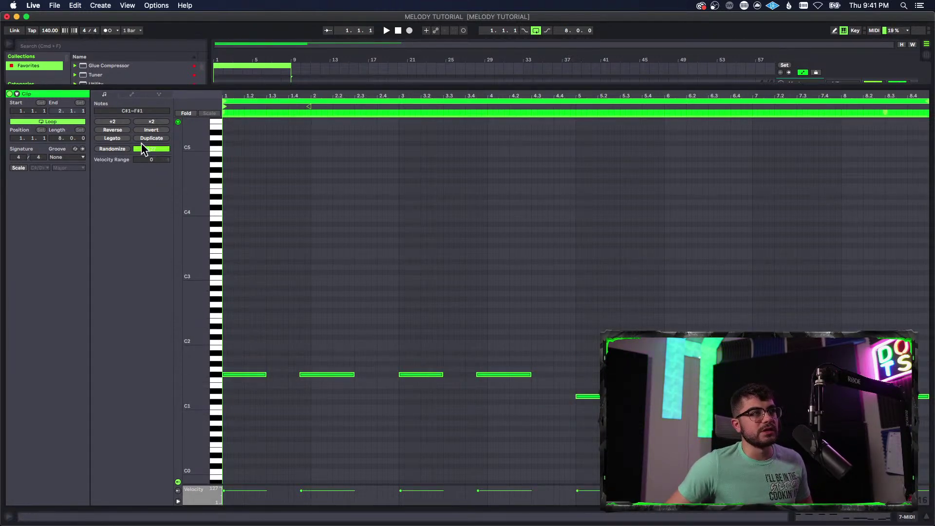
left_click(119, 140)
left_click_drag(280, 334, 908, 443)
left_click_drag(831, 490, 832, 486)
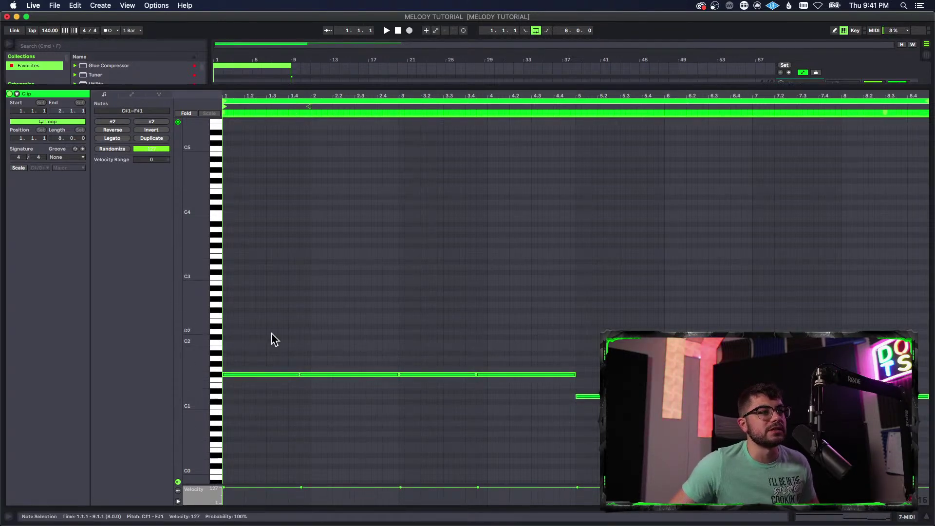
- Transpose all the bass notes up two octaves to C#3–F#3
mouse_move(247, 338)
left_mouse_down()
mouse_move(506, 418)
mouse_move(904, 484)
left_mouse_up()
key("shift+Up")
key("shift+Up")
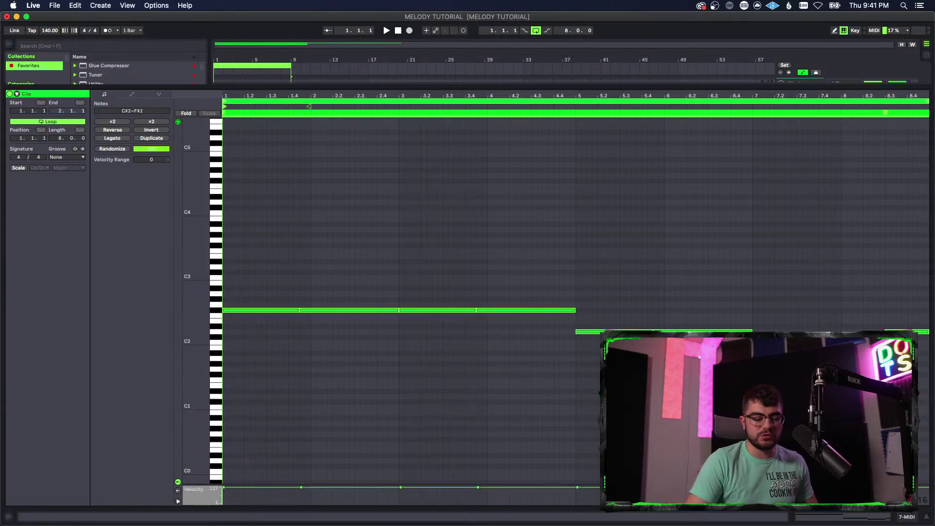
left_click(589, 302)
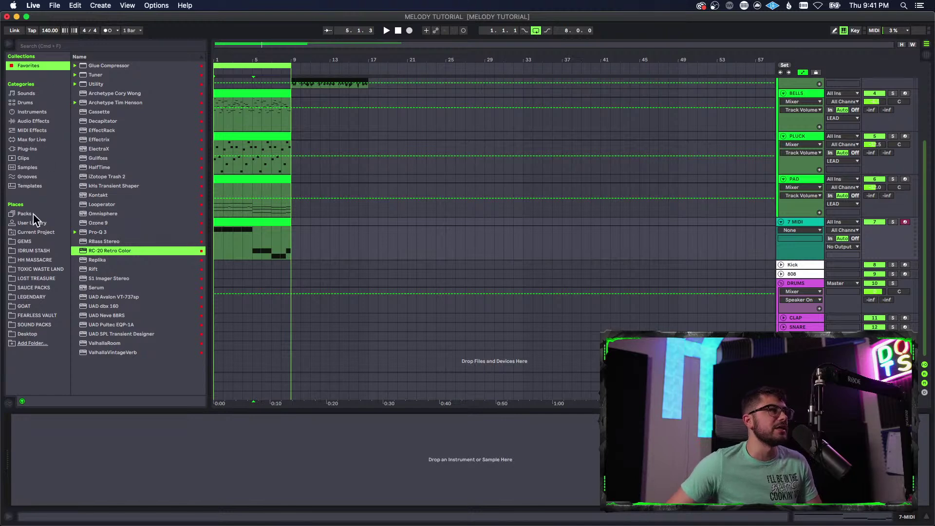
- Load BWB WAV X BASS (1).wav from GEMS onto the new MIDI track and copy the 808 track's Tuner after it
left_click(25, 241)
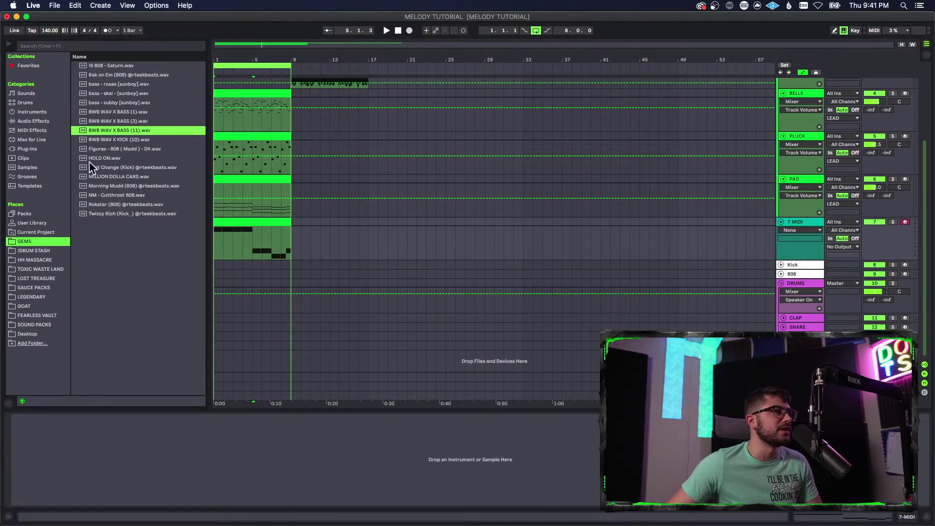
double_click(137, 114)
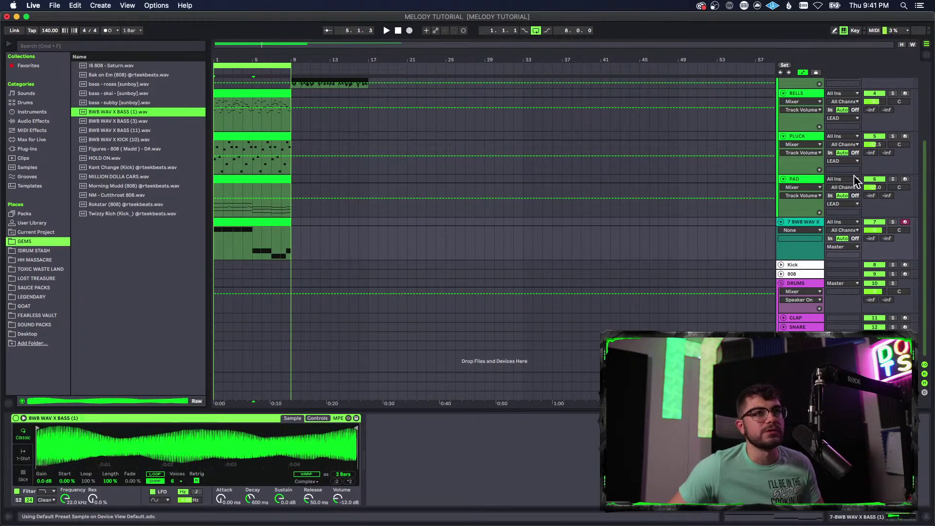
left_click(805, 275)
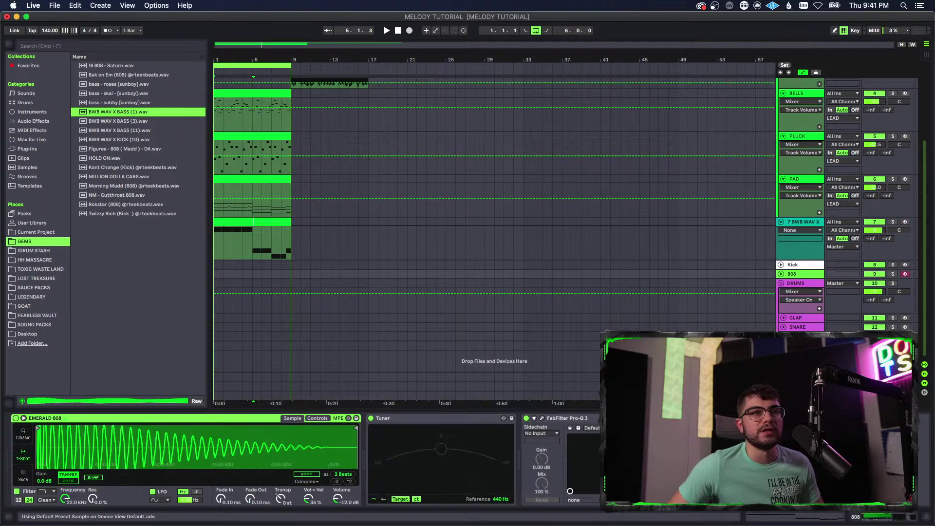
left_click(461, 418)
left_click(801, 223)
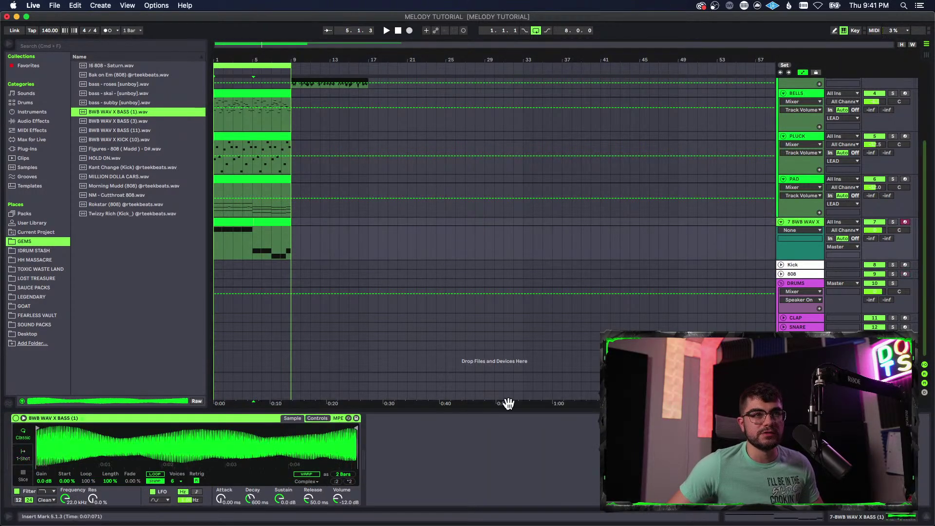
key("super+v")
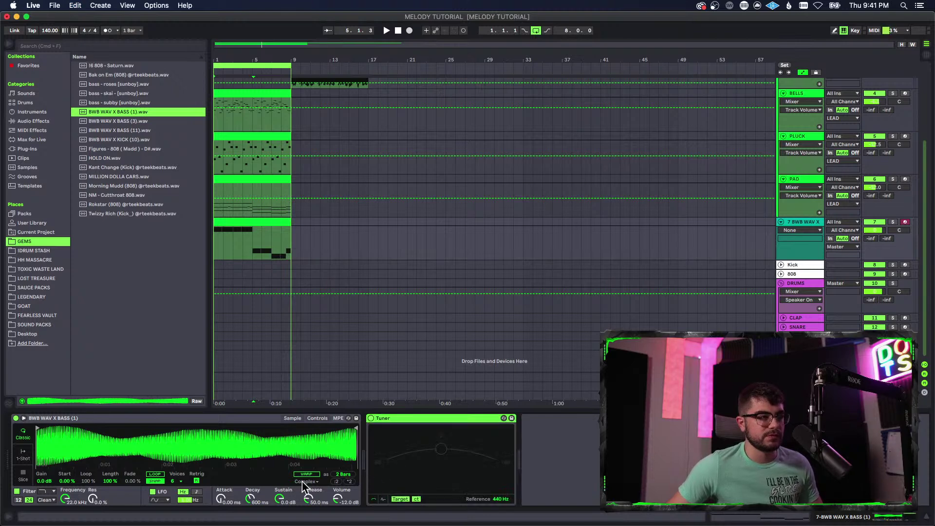
- Play the bass sample through the Tuner and set its transposition to -8 st
left_click(156, 482)
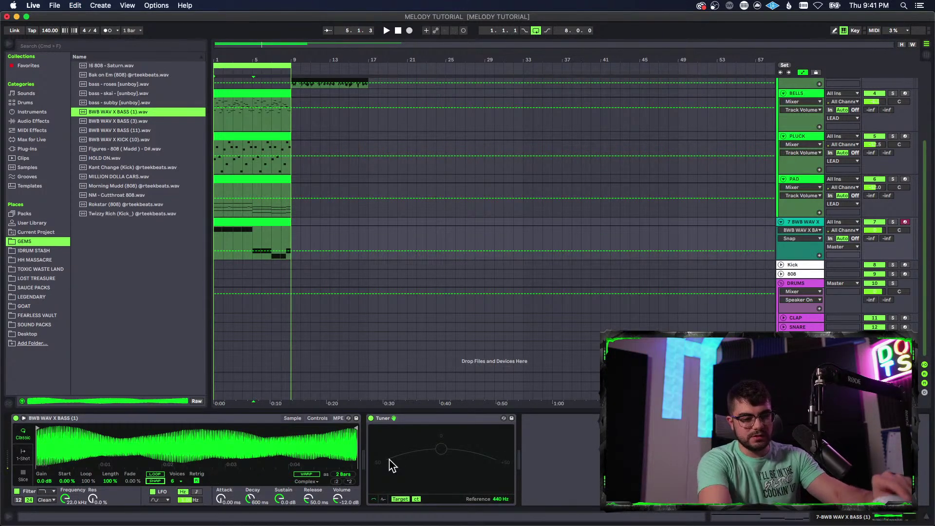
key("a")
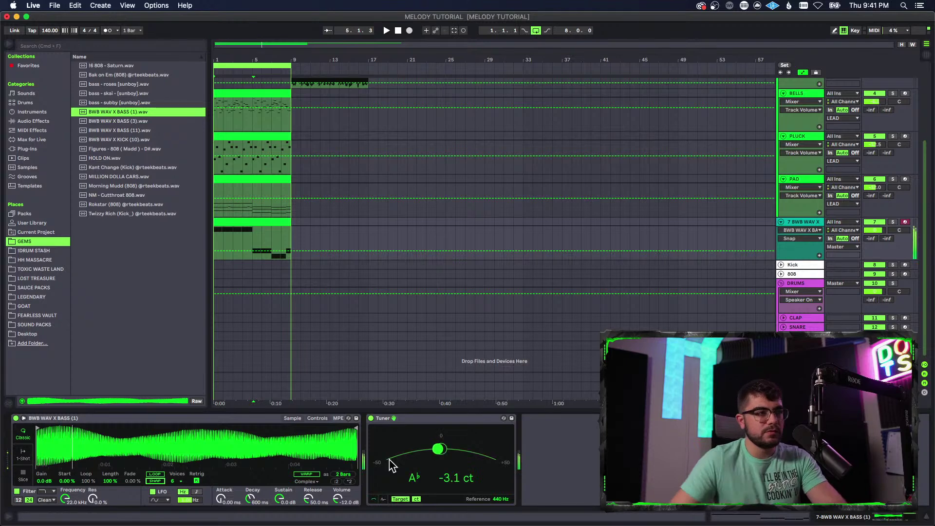
left_click(318, 419)
left_click_drag(309, 475, 310, 493)
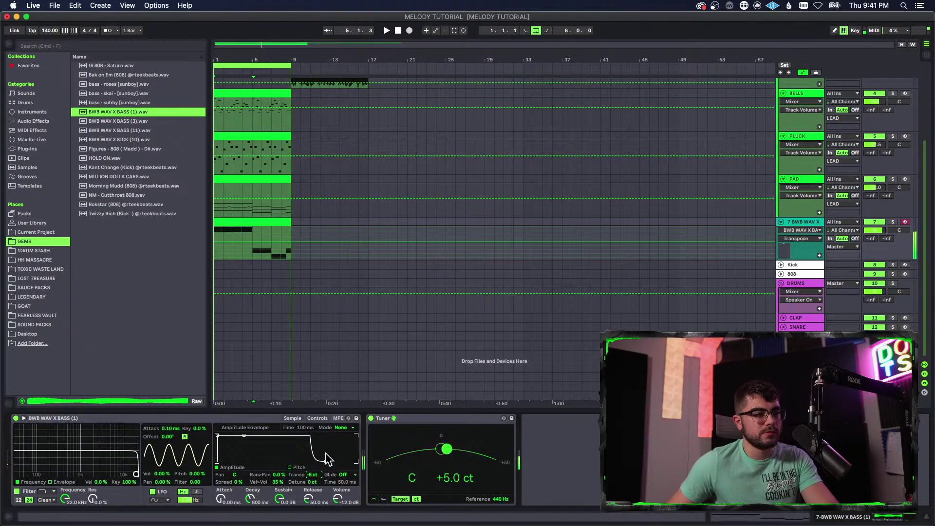
- Solo the bass track, play it from bar 1, and check its tuning against the clip's notes
left_click(265, 222)
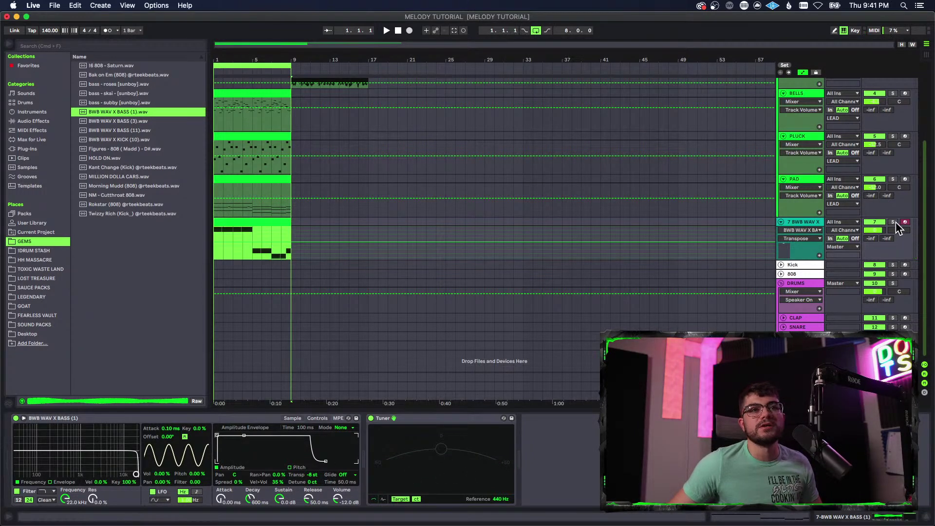
key("space")
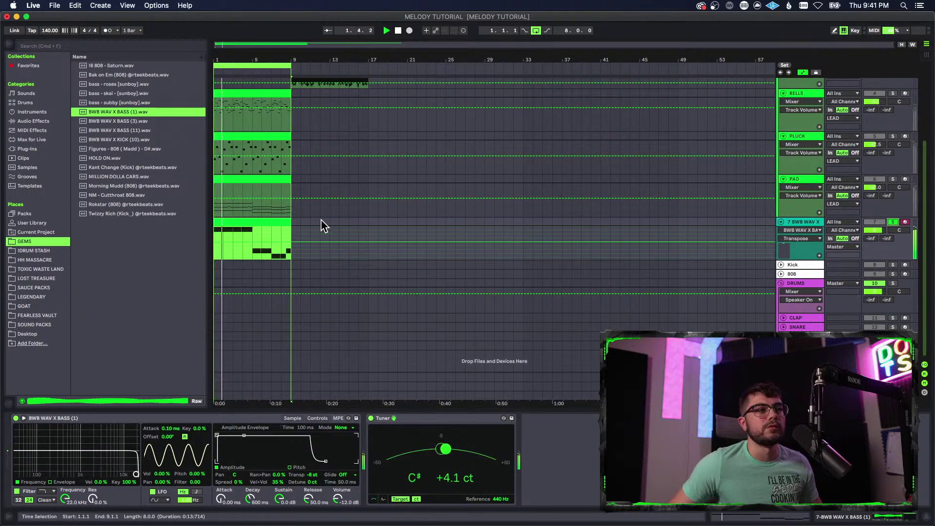
double_click(268, 239)
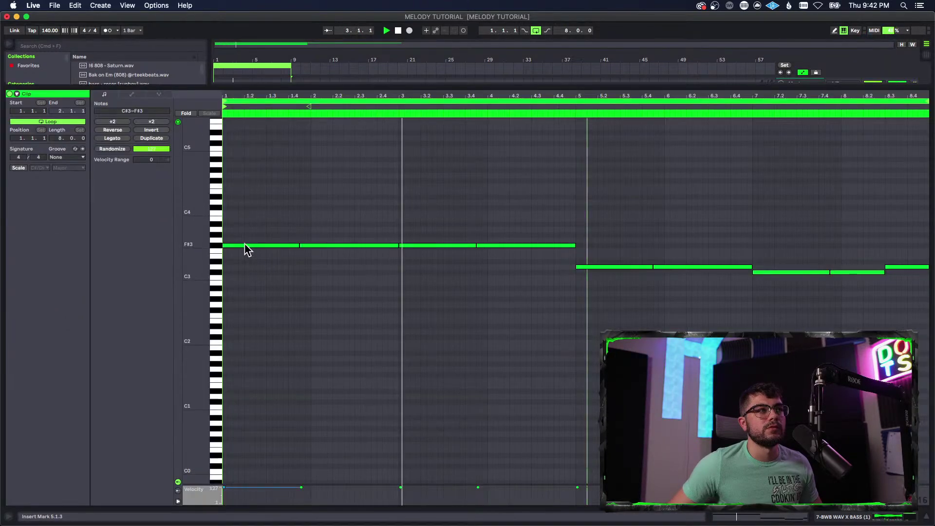
key("space")
left_click(877, 516)
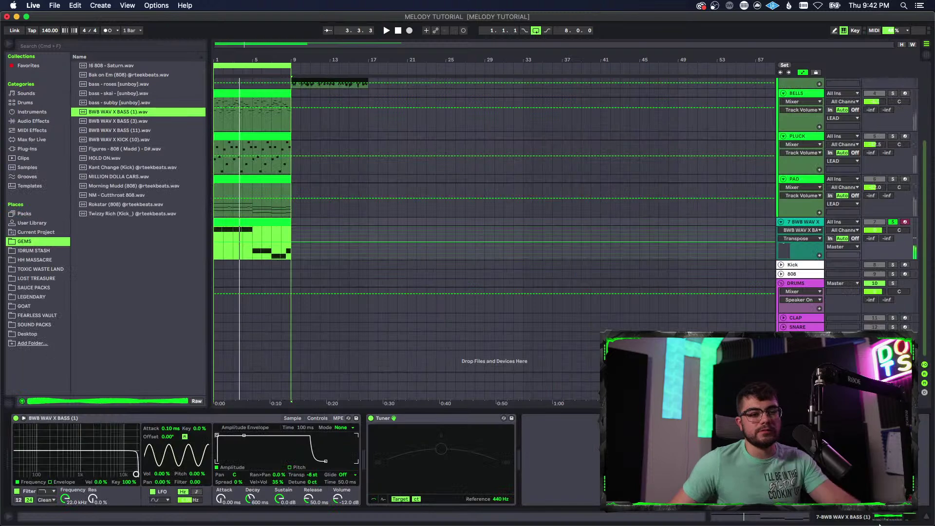
- Set the bass sample's transposition to -3 st and play the bass line to check the tuning
left_click(312, 475)
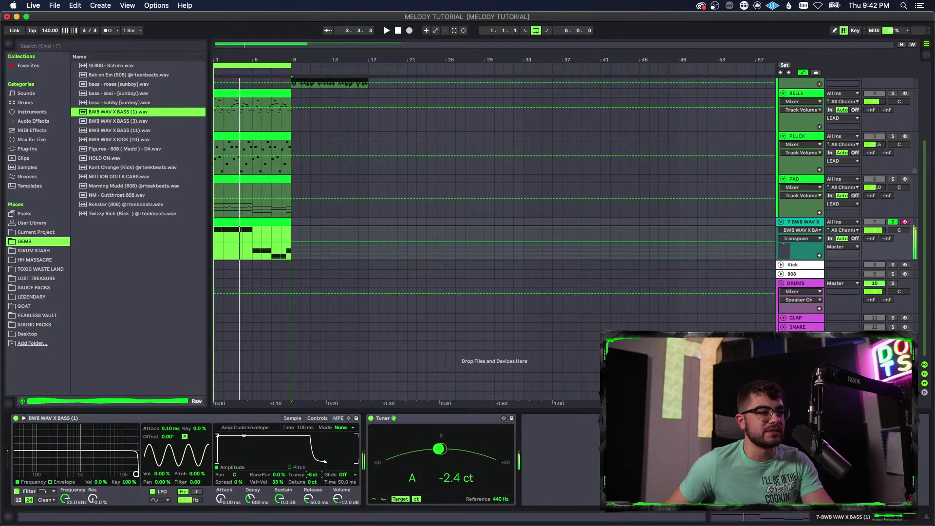
key("Up")
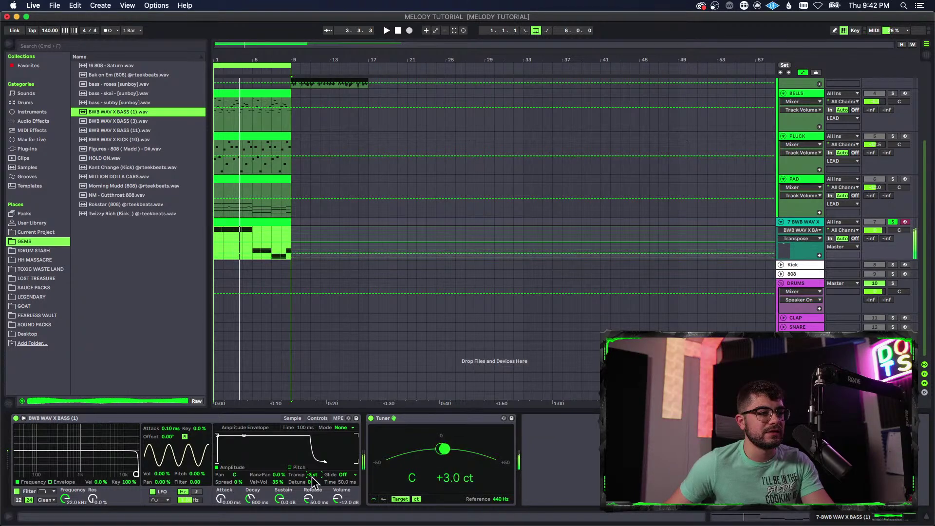
key("space")
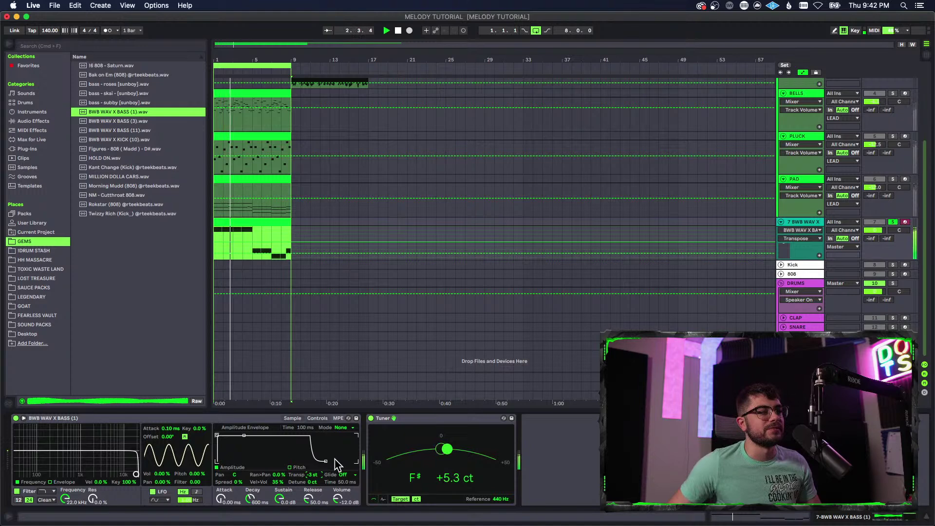
- Set the bass sampler's glide mode to Glide with a glide time of 191 ms
left_click(350, 476)
left_click(352, 499)
left_click_drag(347, 482, 348, 456)
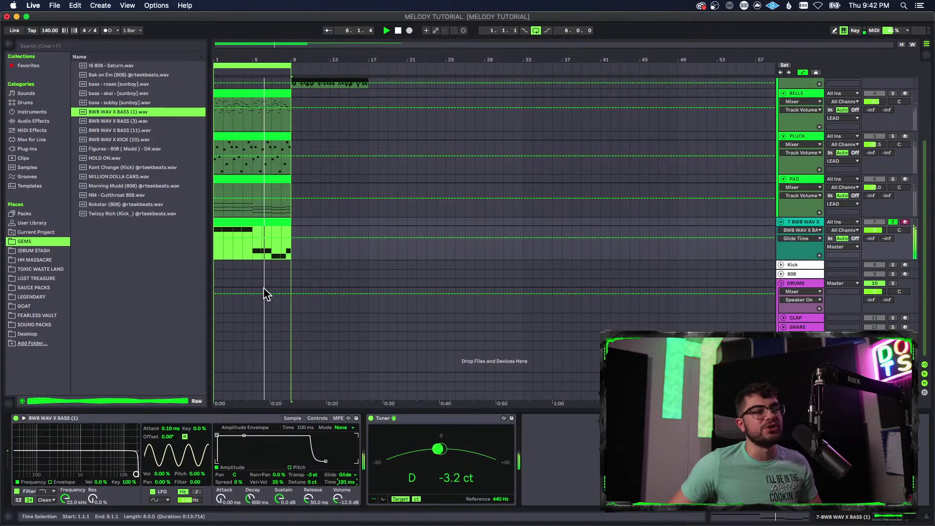
- Open the bass clip and add a one-beat F#4 note at beat 2.4, an octave above the F#3 line
double_click(268, 222)
scroll(323, 338, "up", 5)
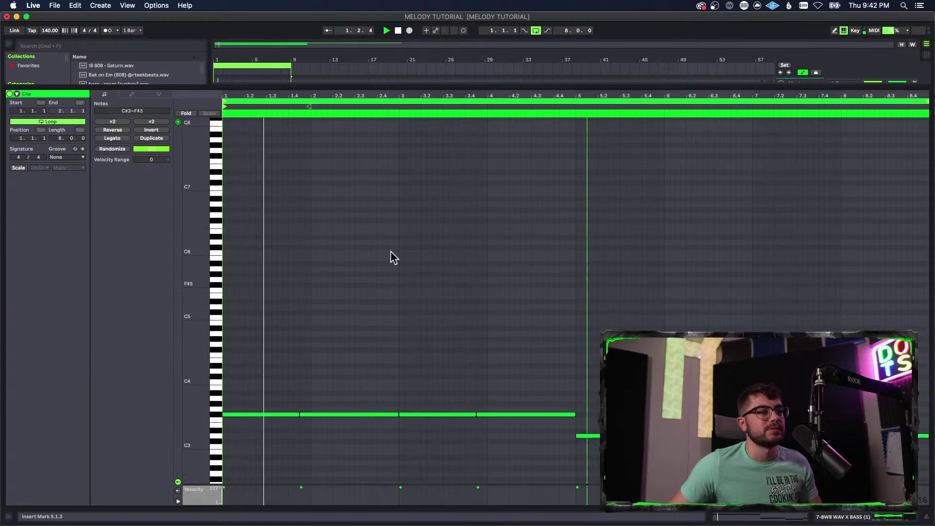
left_click_drag(364, 94, 378, 142)
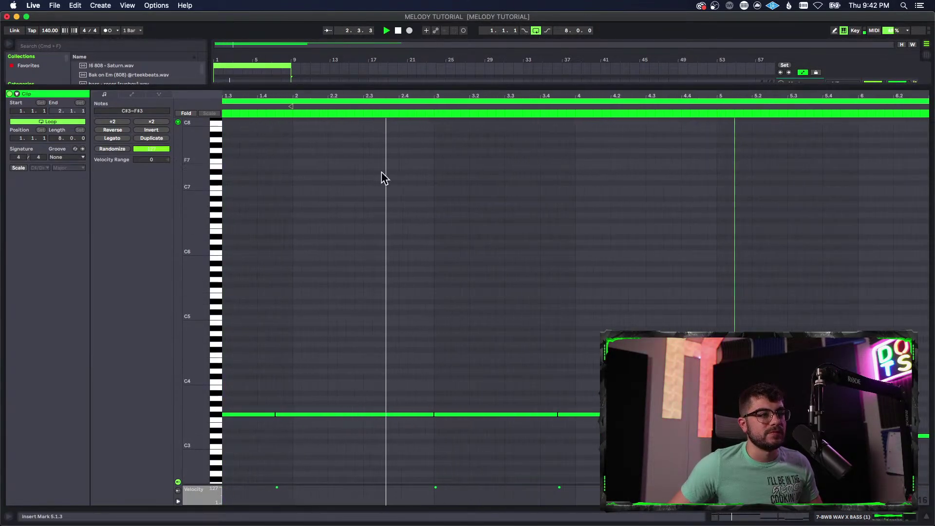
scroll(405, 372, "down", 3)
mouse_move(430, 366)
left_mouse_down()
mouse_move(363, 366)
mouse_move(424, 373)
left_mouse_up()
double_click(401, 370)
key("shift+Up")
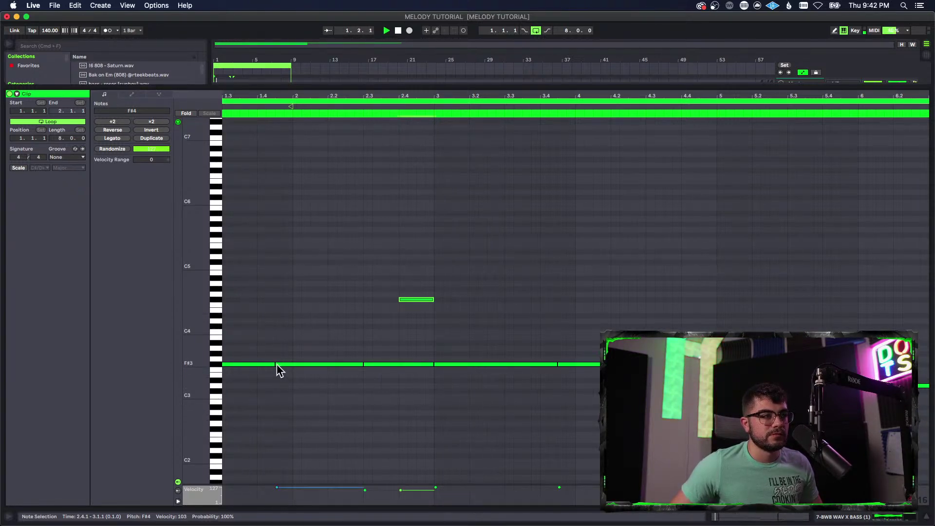
- Try extending the first F#3 note to beat 2.3 and play the bass line
left_click_drag(276, 363, 362, 375)
key("space")
key("space")
scroll(364, 384, "down", 2)
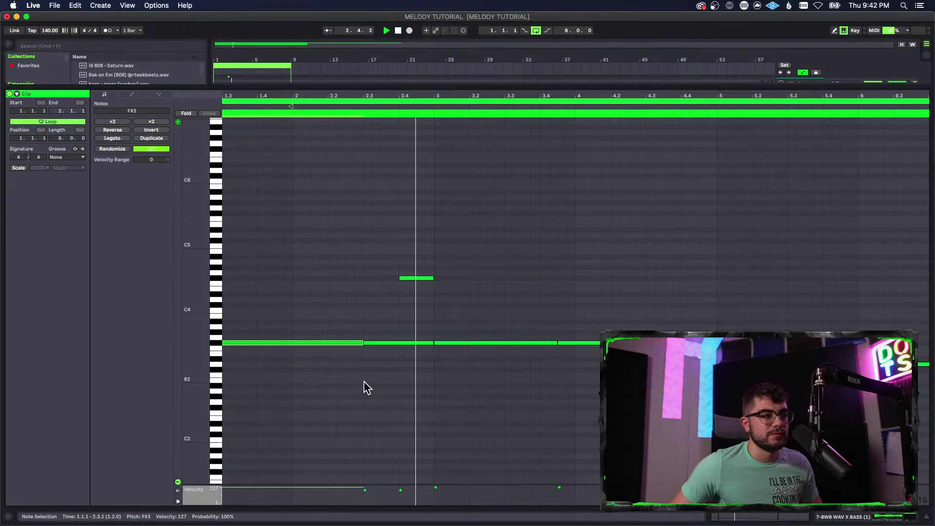
- Resize the first two F#3 notes to one bar each and duplicate the second one across bars 3 and 4
left_click_drag(372, 347, 304, 343)
key("space")
left_click(302, 345)
left_click_drag(361, 343, 423, 359)
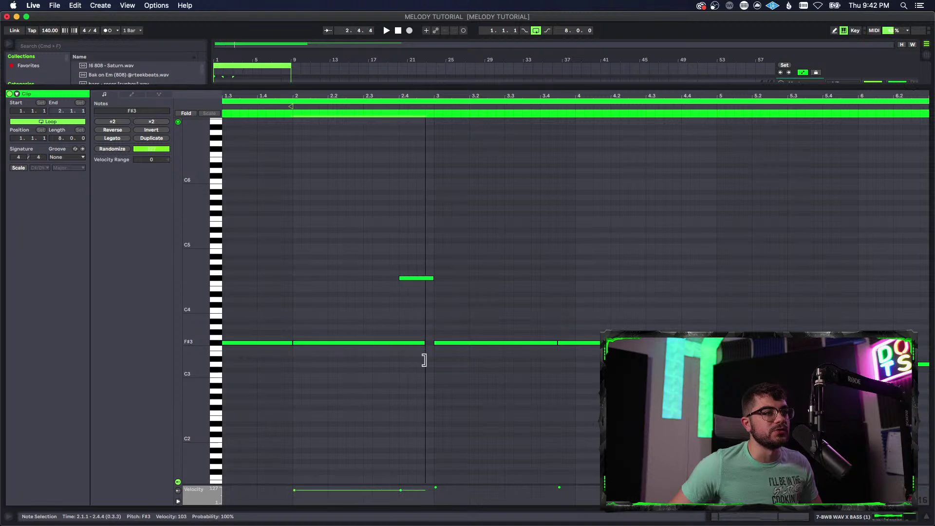
left_click_drag(438, 96, 441, 88)
key("super+d")
key("super+d")
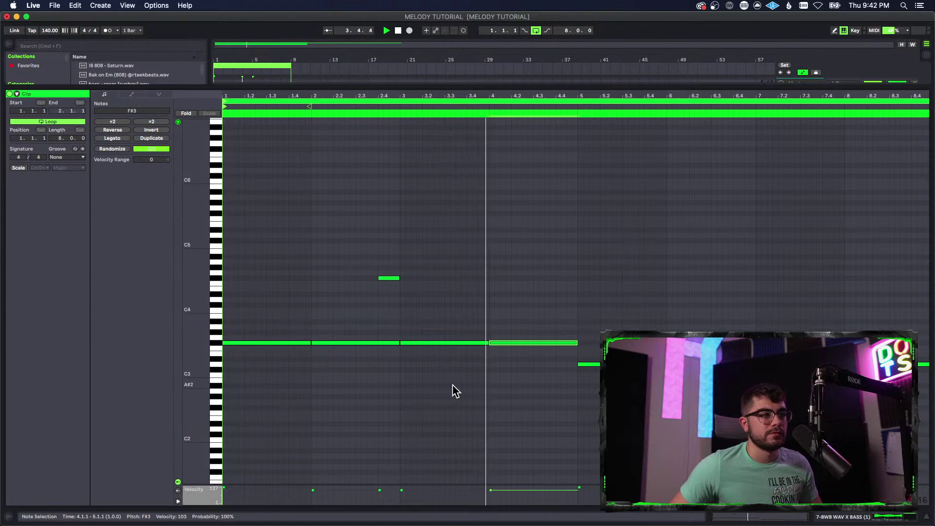
key("space")
- Copy the short F#4 note to the last beat of bar 4 as F#2 and raise all note velocities to 127
left_click_drag(393, 256, 426, 306)
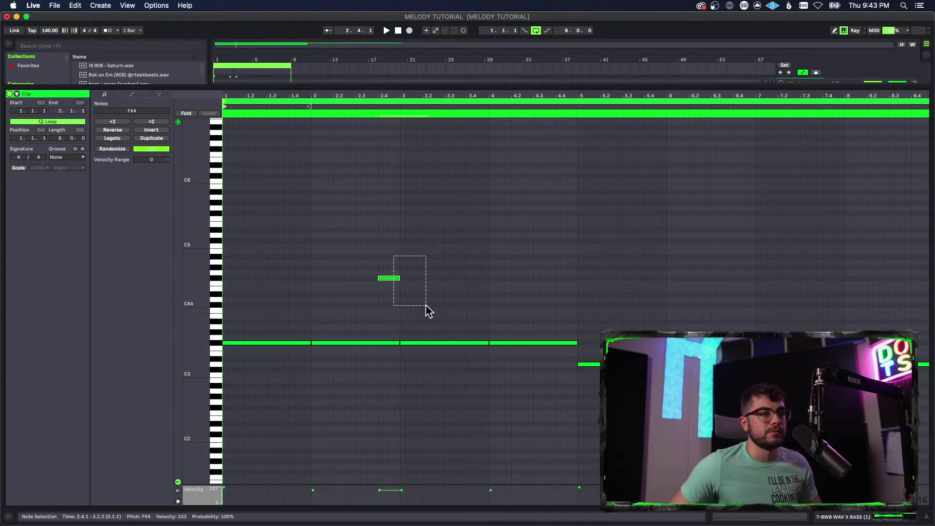
key("super+d")
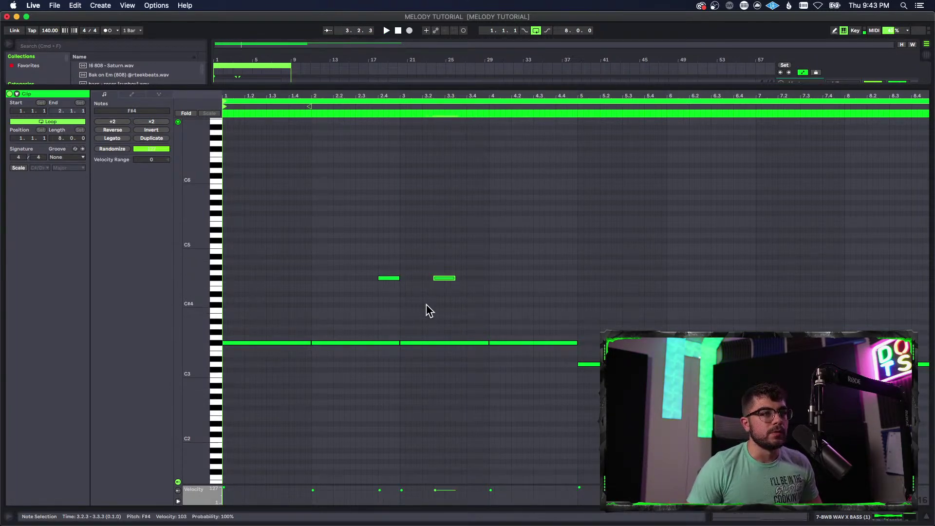
key("Right")
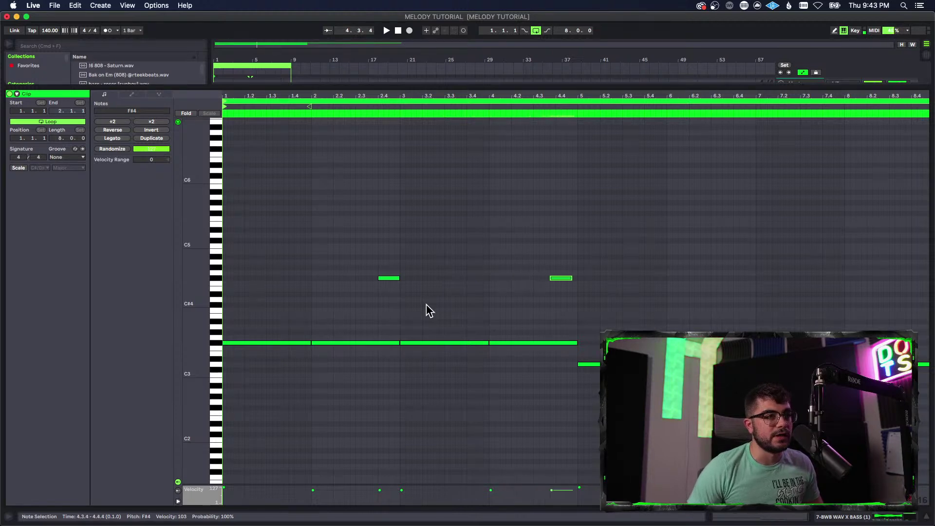
key("shift+Down")
key("shift+Down")
key("super+a")
left_click(470, 407)
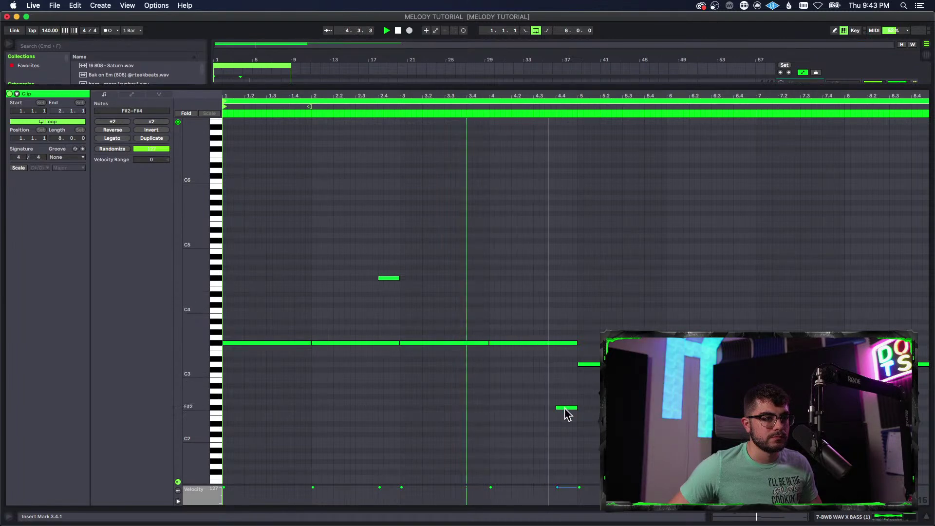
- Extend the F#4 note so it starts at beat 2.3, listen to the bass line, and return to the arrangement and devices
mouse_move(387, 280)
left_mouse_down()
mouse_move(375, 284)
mouse_move(399, 278)
left_mouse_up()
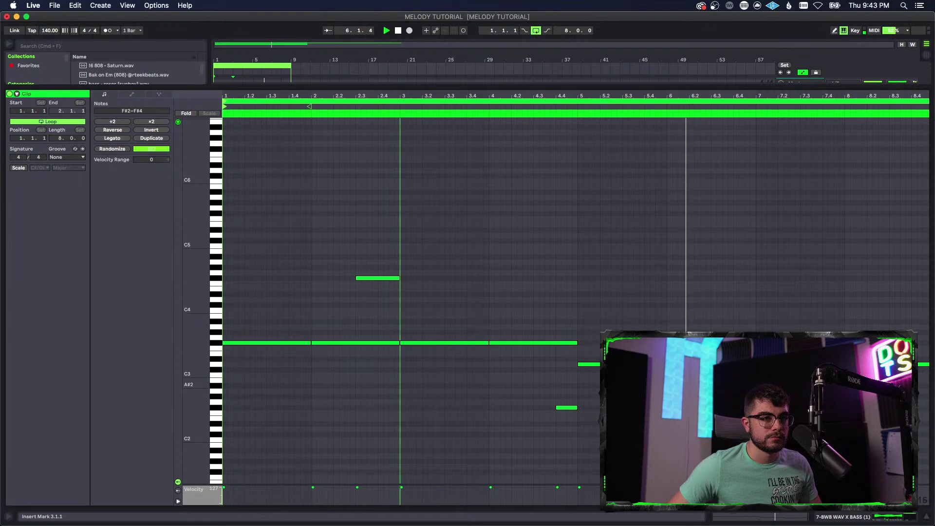
left_click(621, 364)
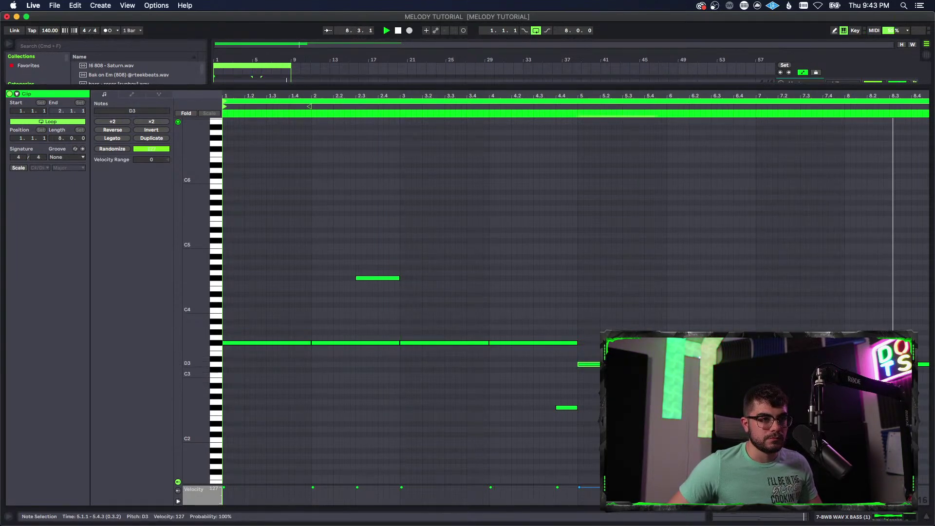
left_click(662, 219)
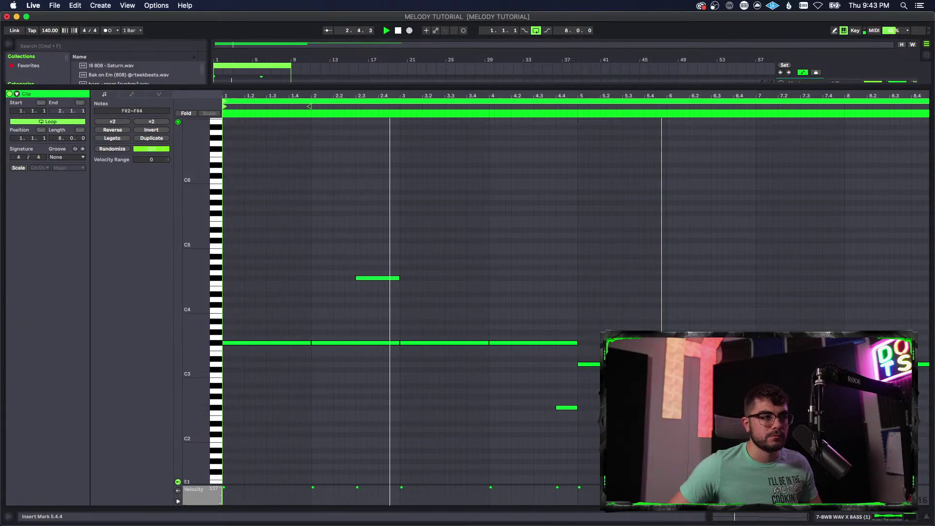
key("space")
key("shift+Tab")
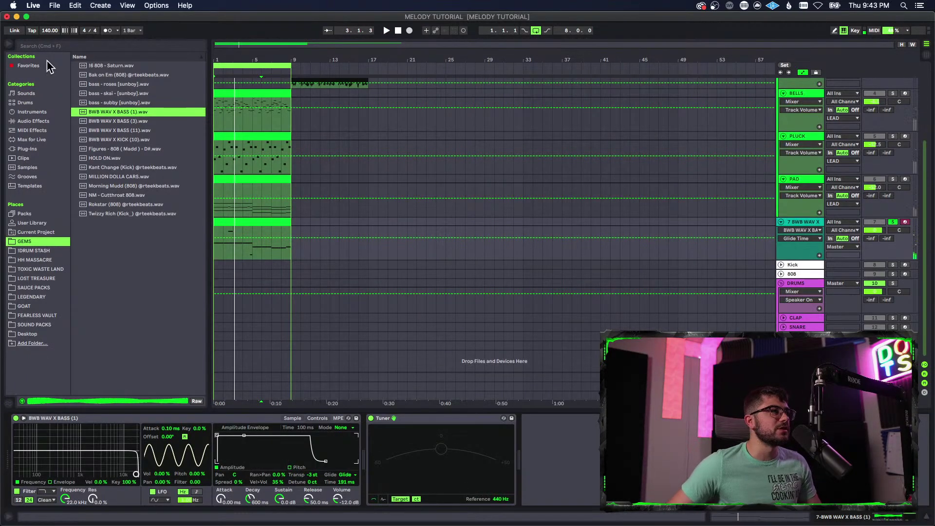
- Add the UAD Avalon VT-737sp to the bass track with the MD-808 Comp preset and adjust its bass gain during playback
left_click(29, 66)
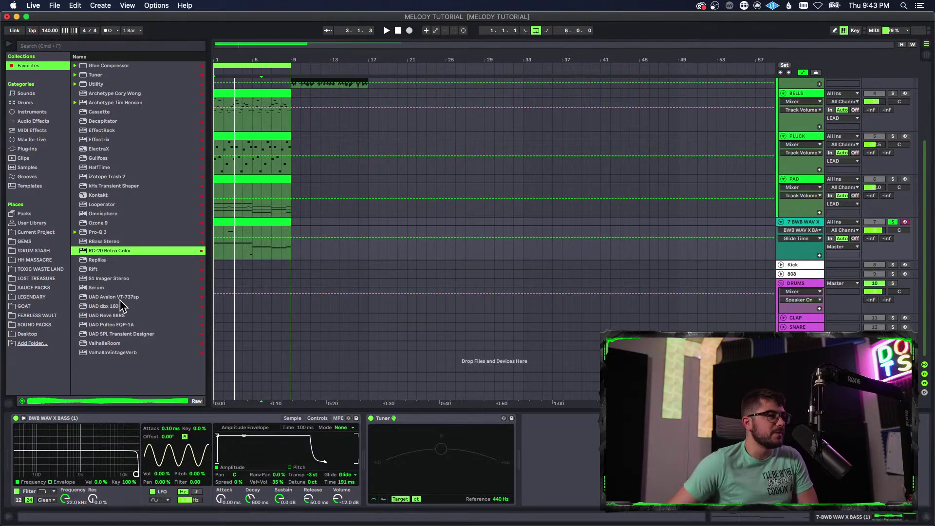
left_click(112, 296)
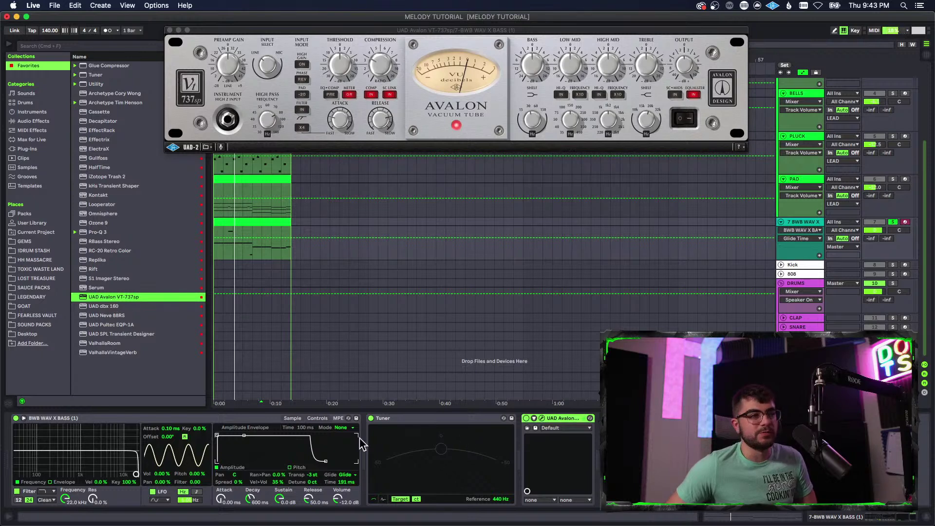
left_click_drag(415, 30, 424, 104)
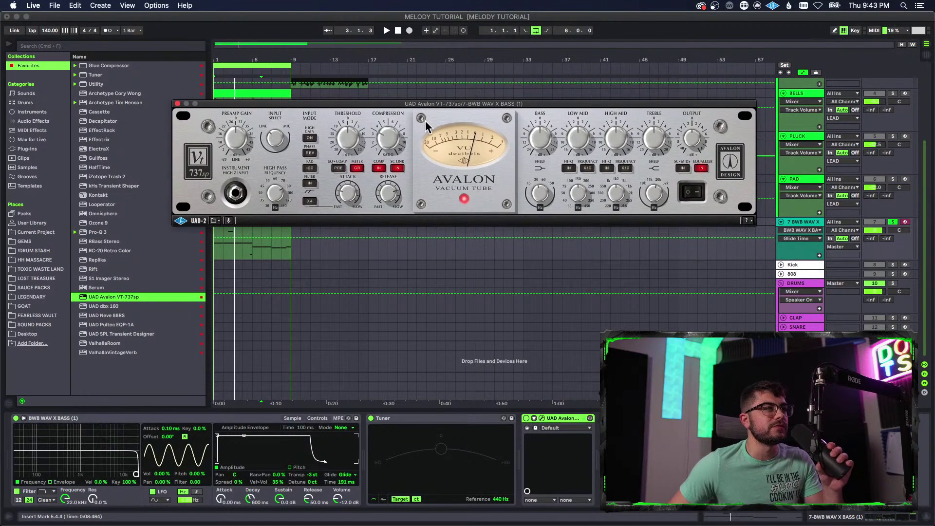
left_click(568, 428)
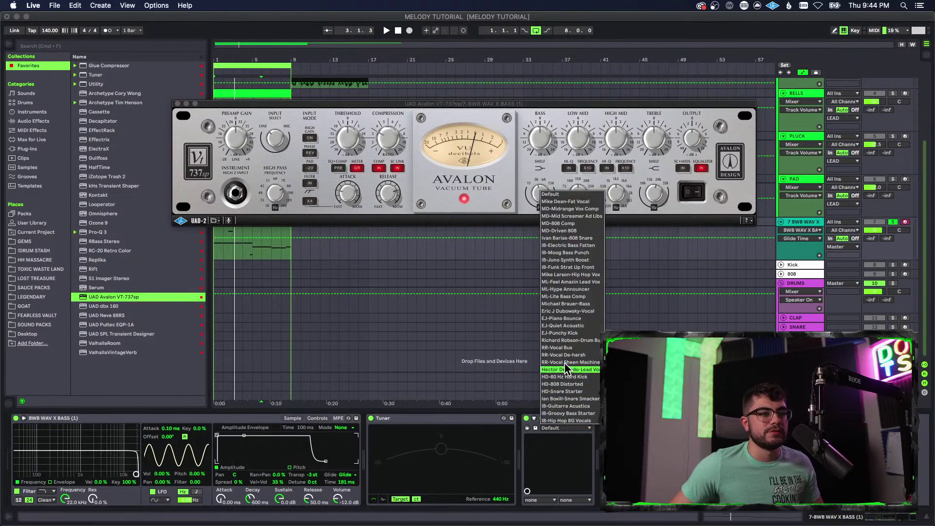
left_click(578, 224)
key("space")
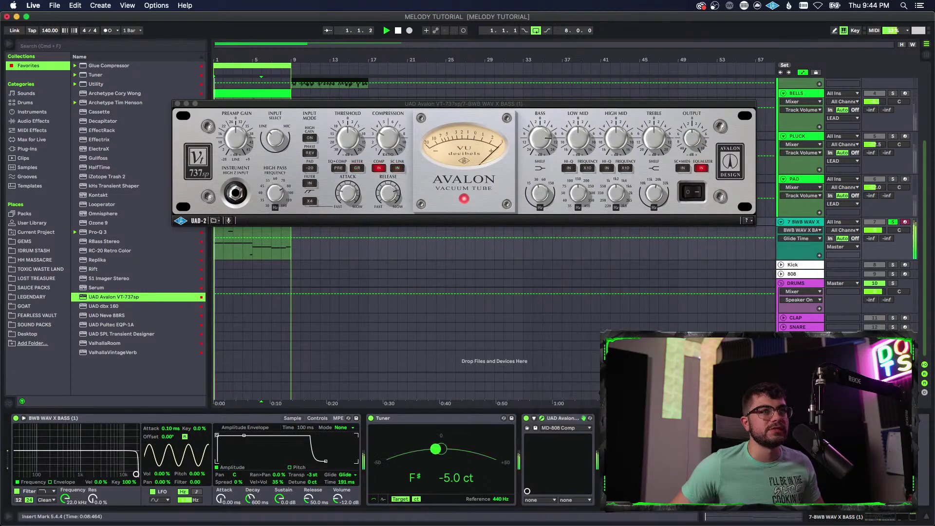
left_click(540, 149)
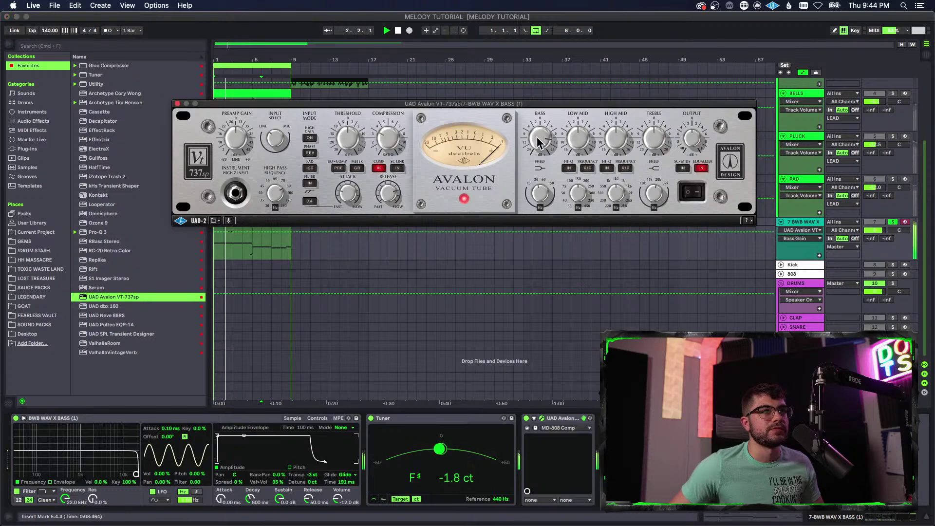
left_click(178, 103)
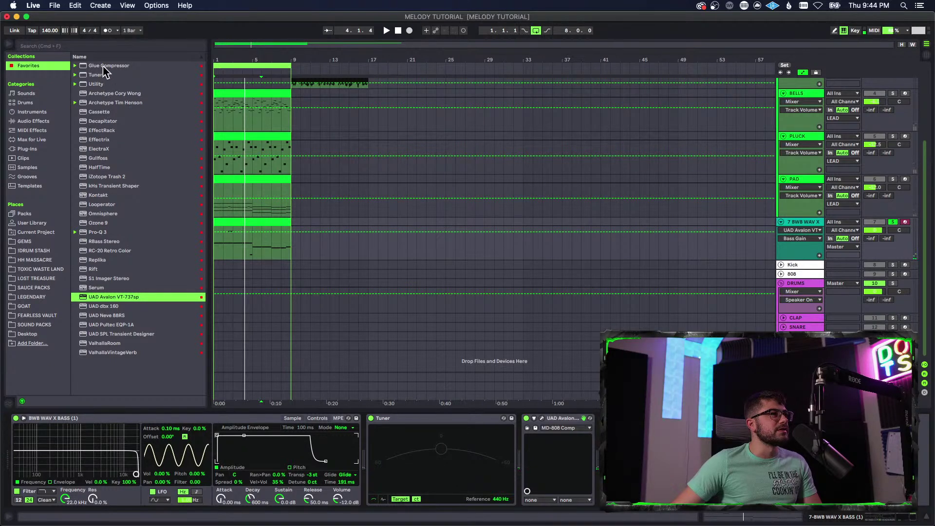
- Add Decapitator to the bass track with Punish on, and audition the E, N and T styles before settling on A
left_click(108, 122)
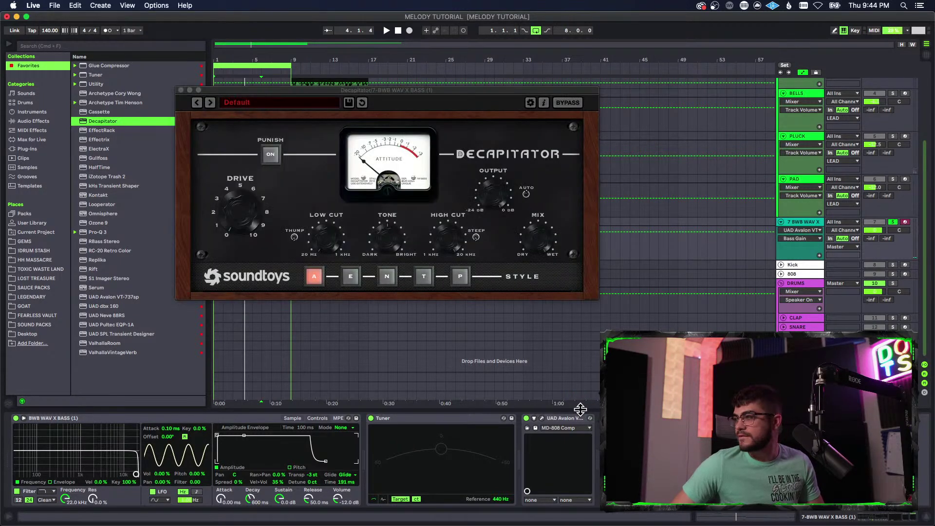
left_click_drag(375, 100, 452, 97)
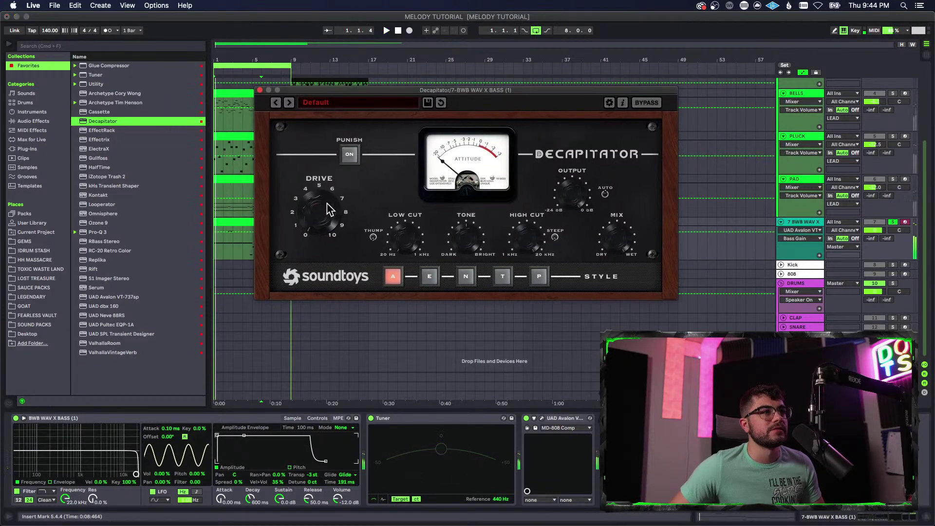
key("space")
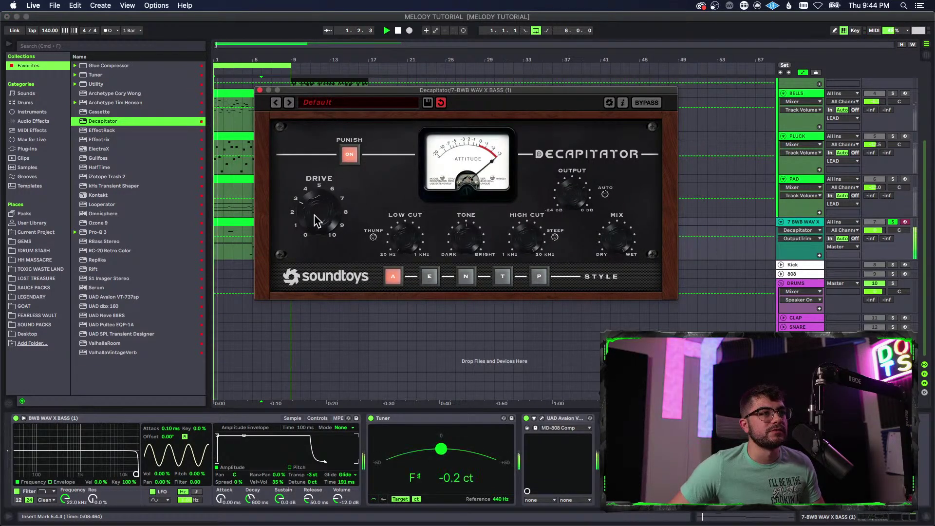
left_click(429, 276)
left_click(465, 277)
left_click(503, 277)
left_click(466, 277)
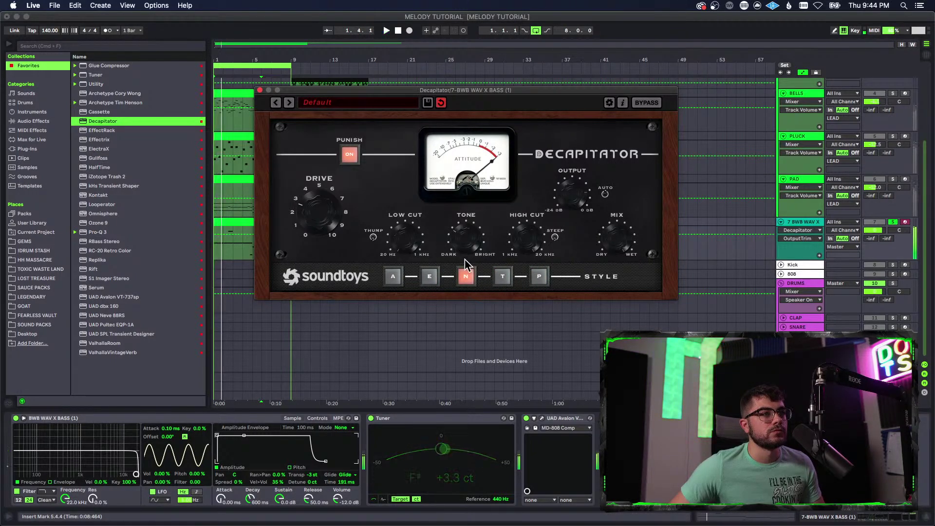
left_click_drag(459, 239, 459, 239)
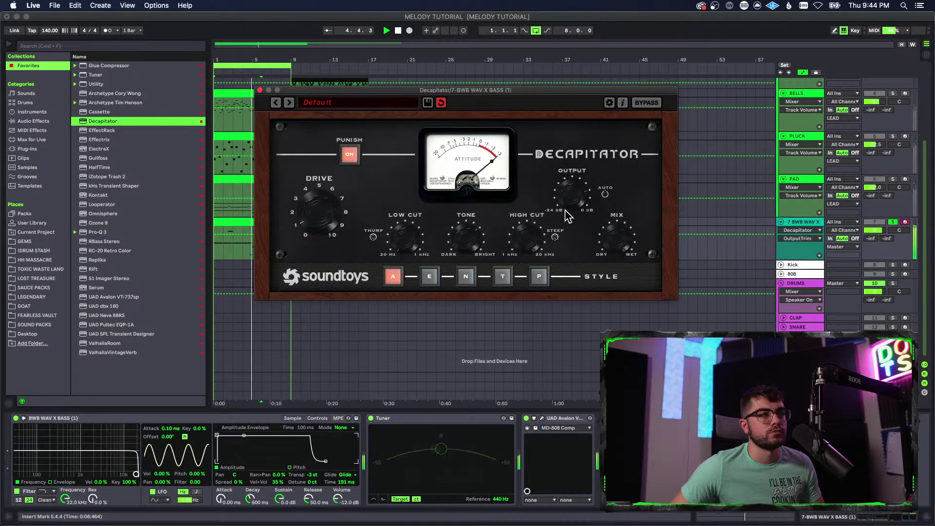
- Unsolo the bass track and rename it BASS
left_click(895, 223)
left_click(802, 223)
key("space")
key("cmd+r")
type("BASS")
key("Return")
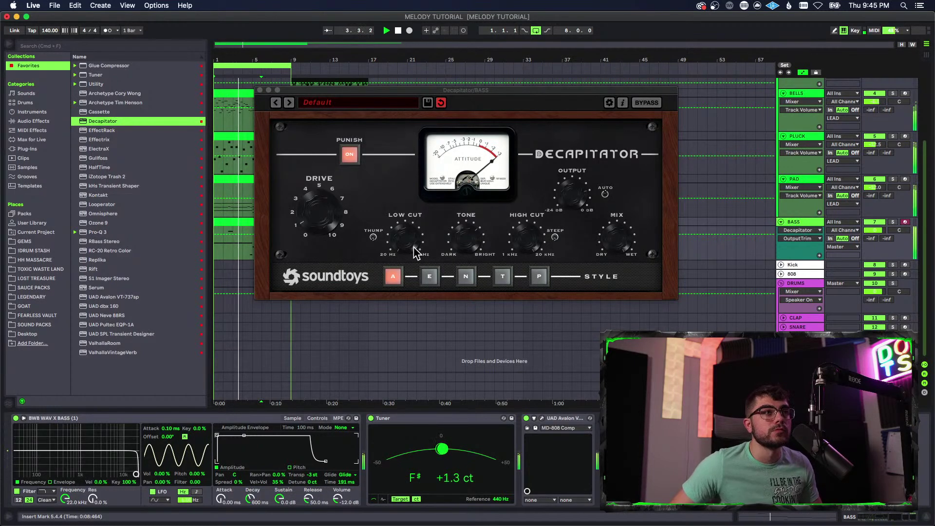
- Adjust Decapitator's drive against the full mix, close the plug-in window, and stop playback
left_click(319, 215)
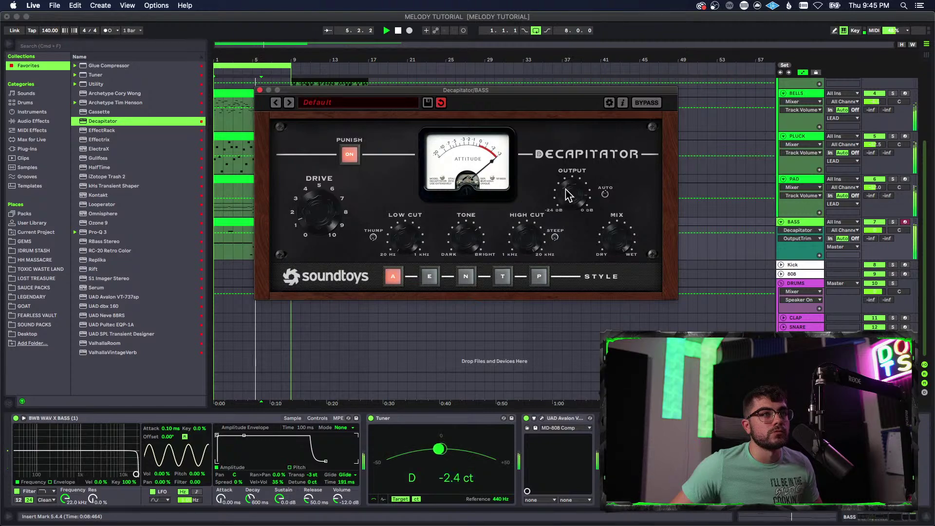
left_click(259, 90)
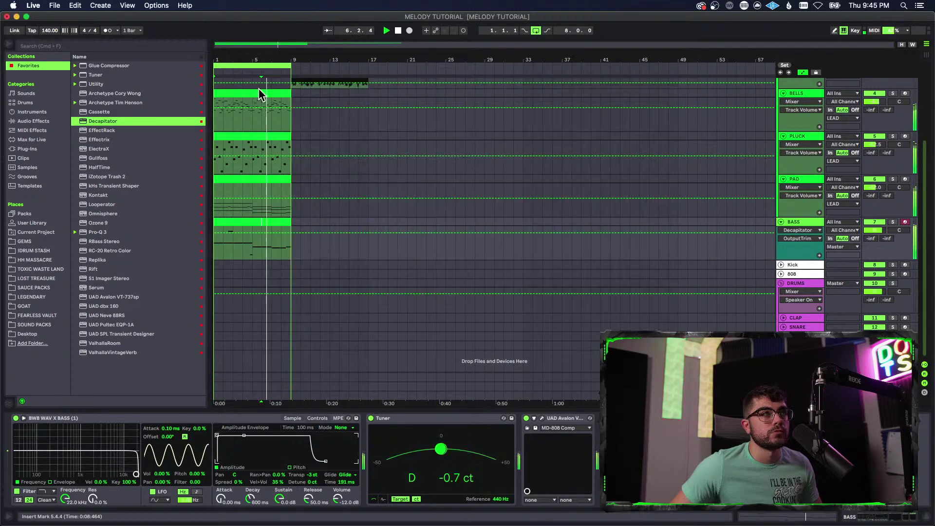
scroll(366, 214, "up", 5)
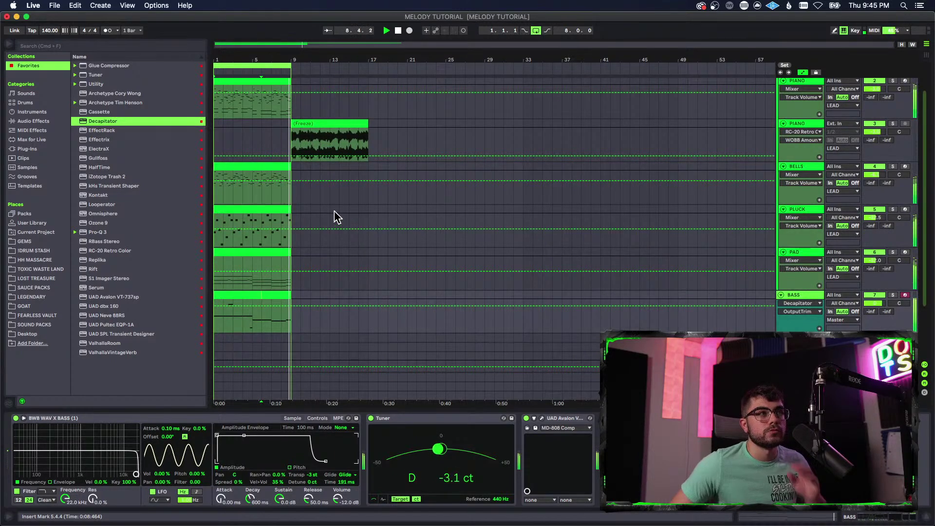
key("space")
left_click_drag(341, 56, 341, 56)
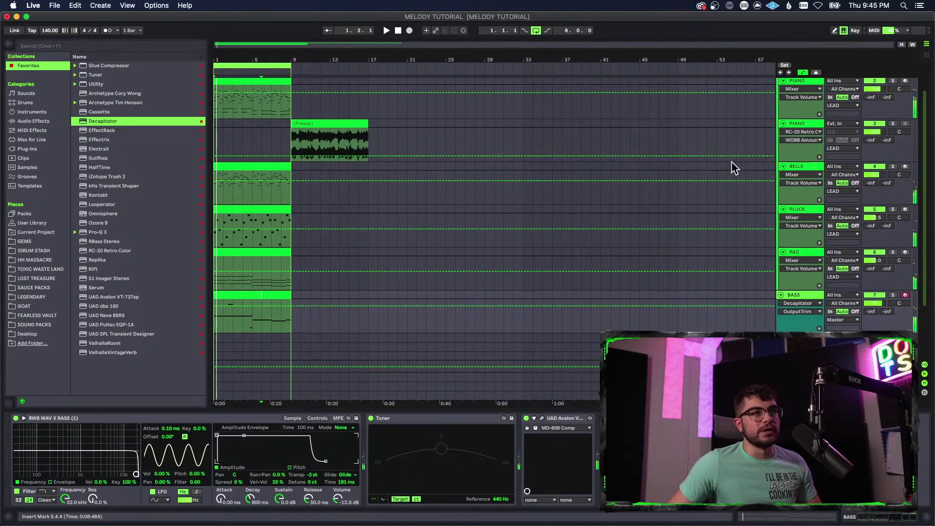
- Move the frozen piano audio clip to bar 33 and duplicate the eight-bar piano, bells, pluck and pad clips three times
left_click_drag(363, 133, 586, 128)
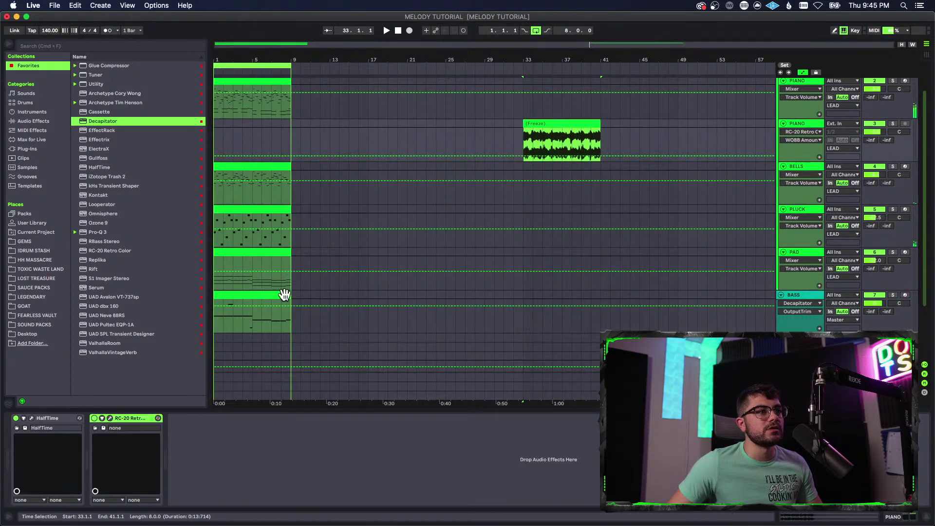
left_click(296, 254)
left_click_drag(295, 254, 205, 84)
key("super+d")
key("super+d")
key("super+d")
scroll(390, 297, "up", 1)
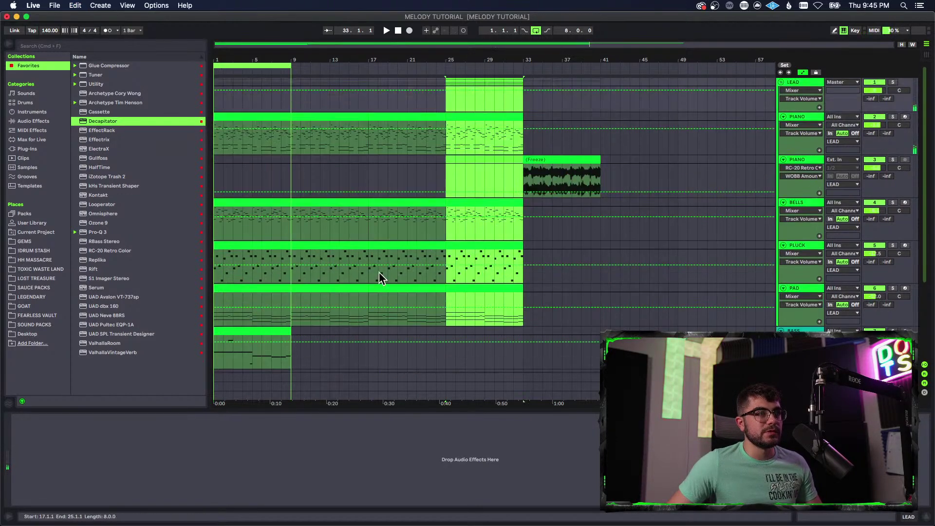
- Delete the bells and pad clips in bars 9–17 and the pluck clip in bars 17–25
scroll(344, 227, "down", 1)
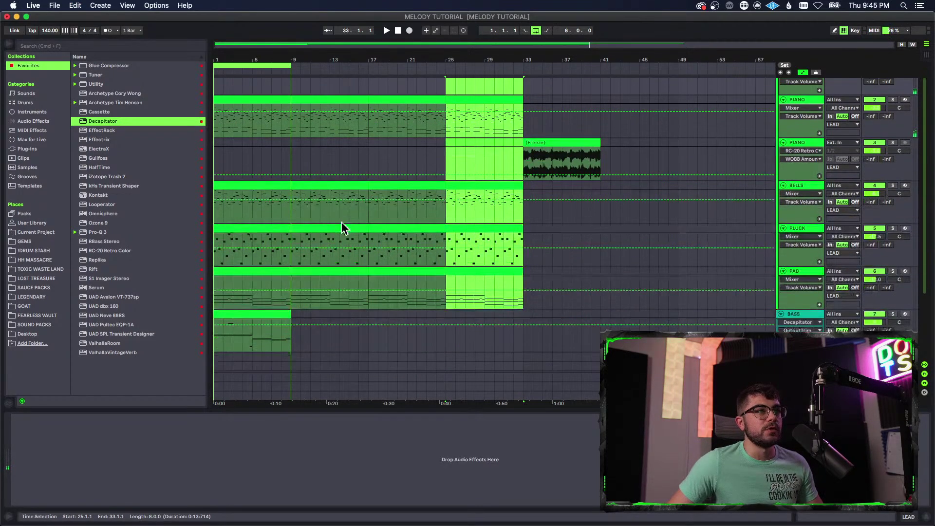
left_click(335, 227)
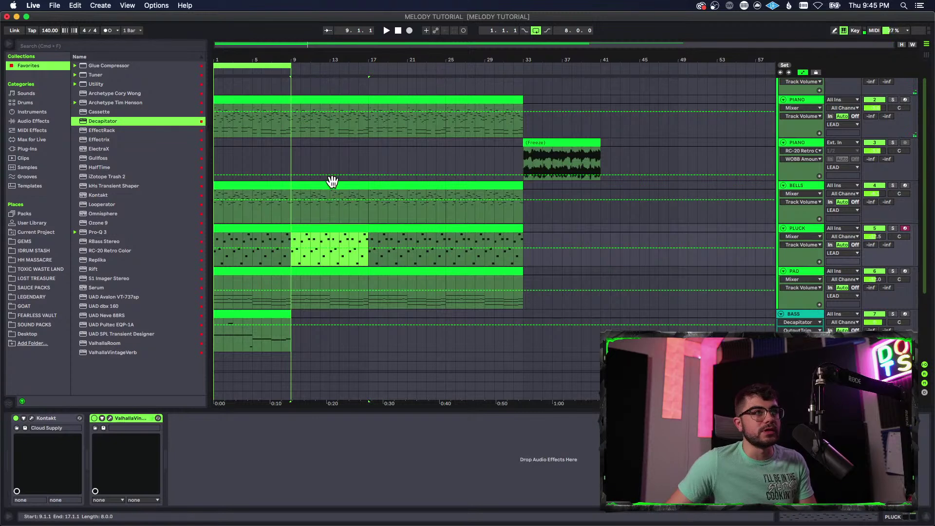
left_click(332, 183)
key("BackSpace")
left_click(347, 270)
key("BackSpace")
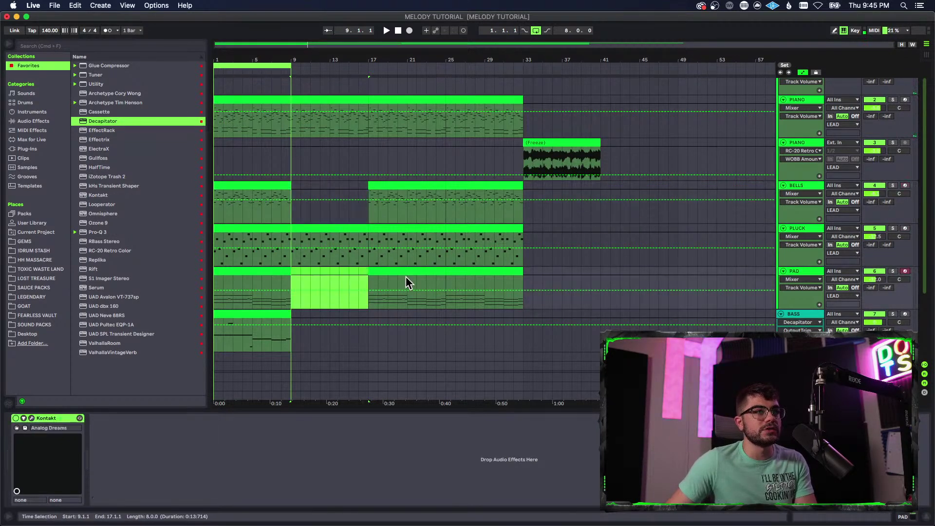
left_click(407, 274)
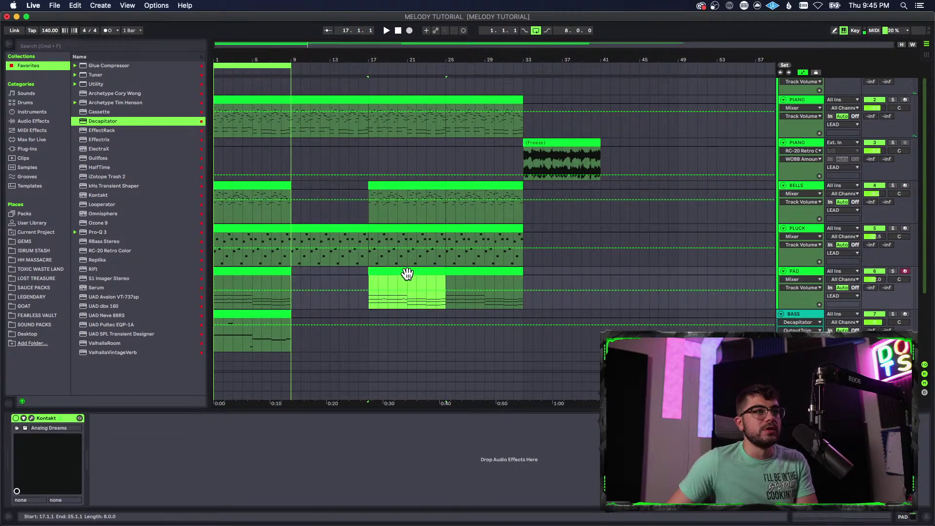
left_click(415, 230)
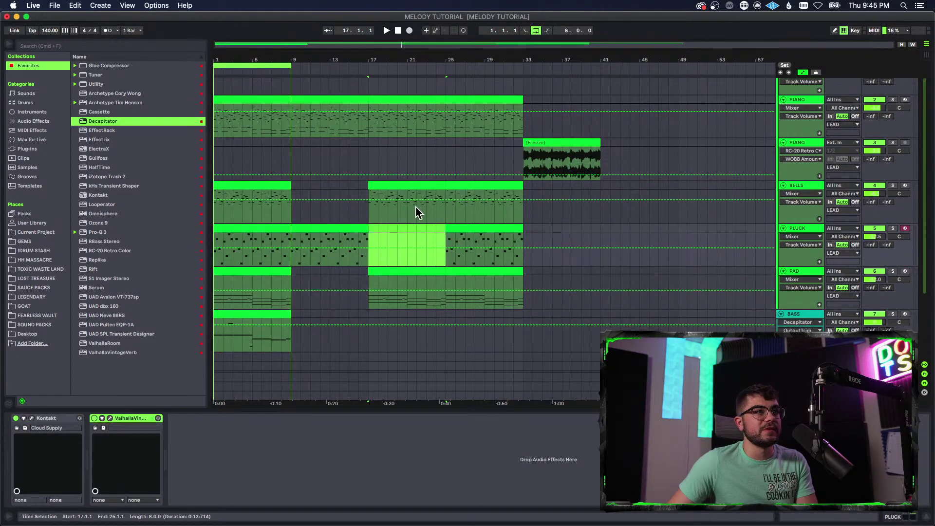
- Move the bells clip from bar 17 to bar 9 and the pluck clip from bar 9 to bar 17
left_click_drag(399, 186, 325, 197)
left_click(350, 230)
left_click_drag(351, 234, 449, 262)
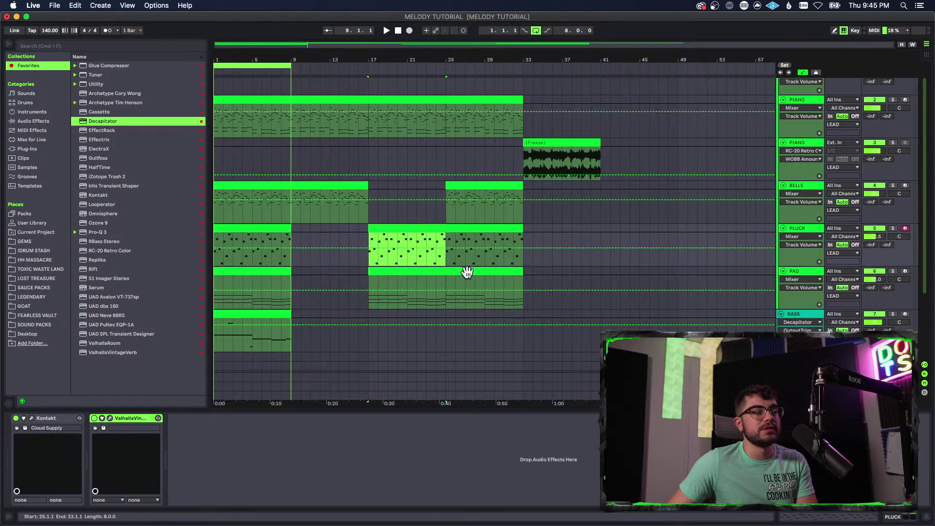
- Delete the pluck and bells clips in bars 25–33 and the pad clip in bars 17–25
left_click(482, 229)
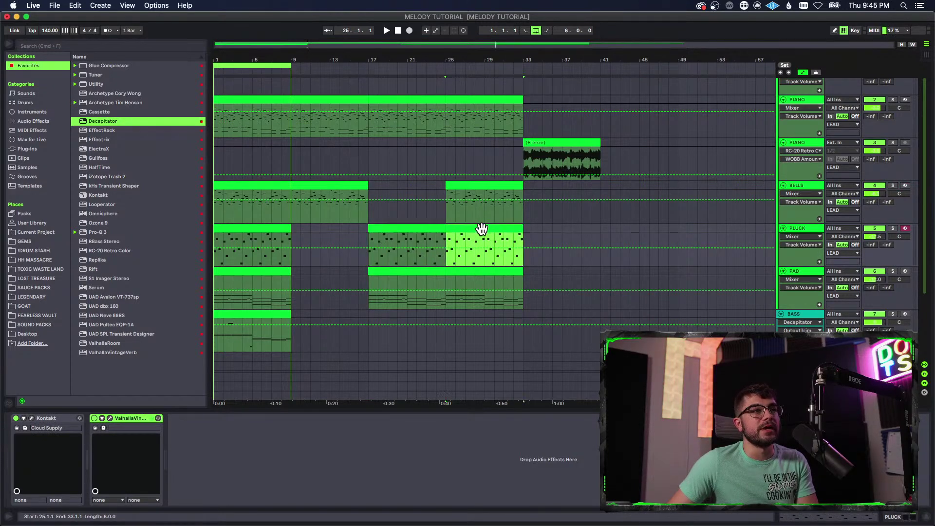
key("Delete")
left_click(477, 187)
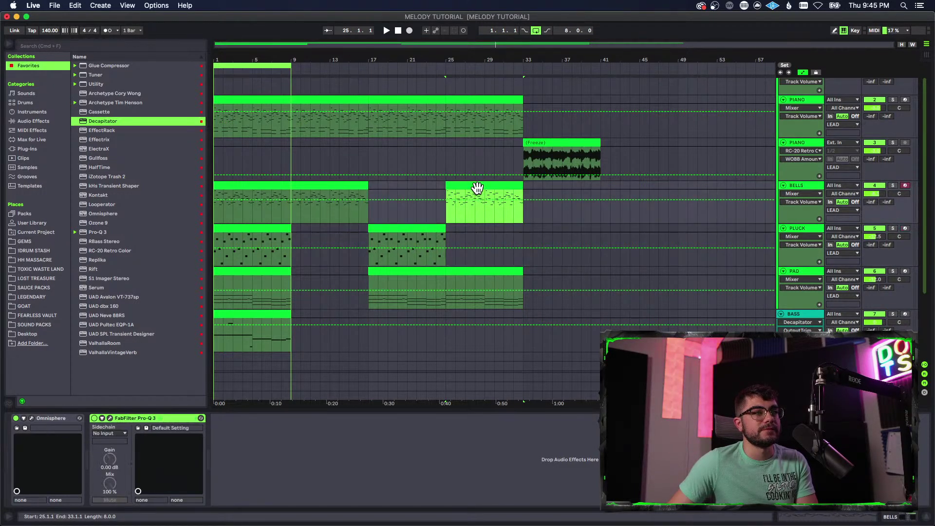
key("Delete")
left_click(428, 277)
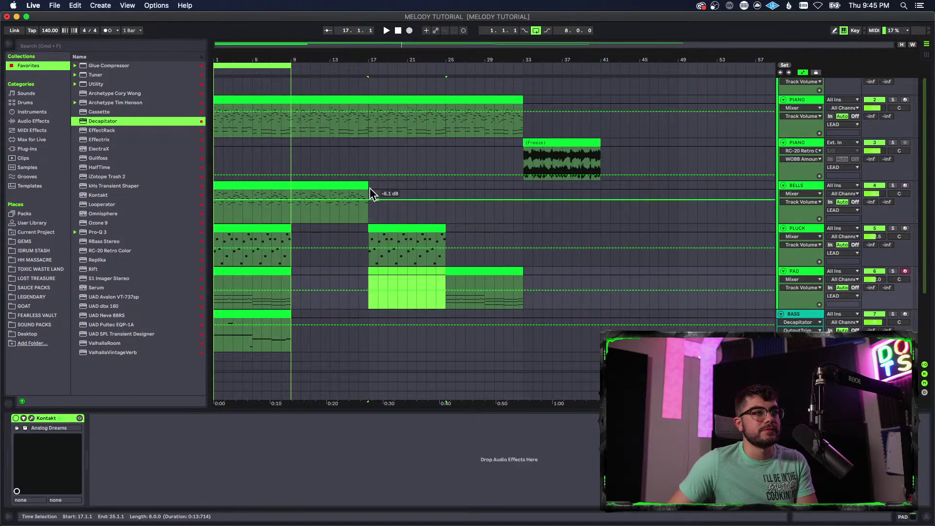
key("Delete")
- Play the arrangement from bar 9 to audition the piano-and-bells section and the piano-and-pluck section
left_click(313, 97)
key("space")
scroll(466, 226, "up", 1)
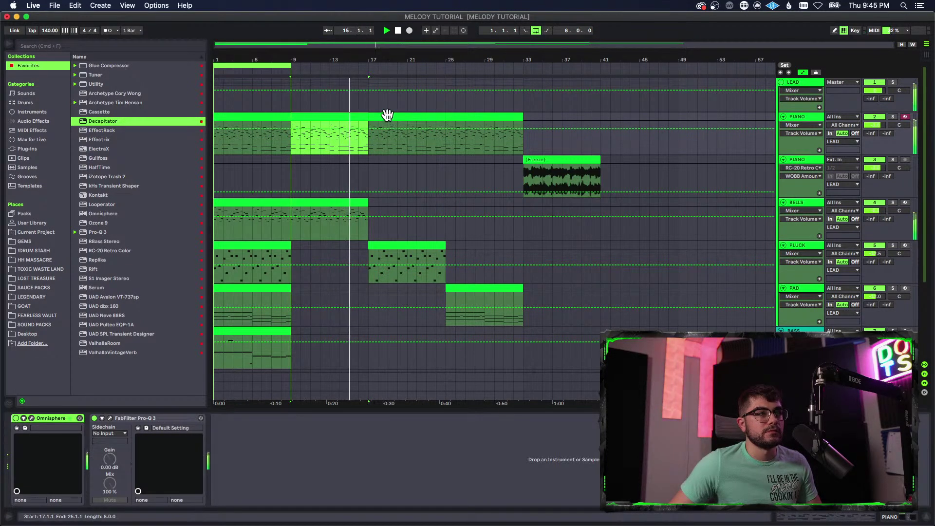
left_click(387, 115)
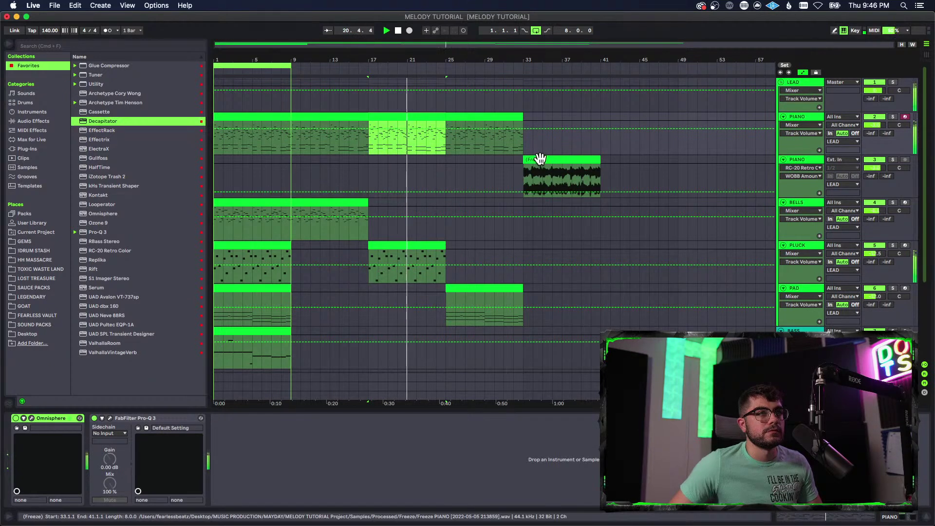
- Copy the bells clip from bar 9 to bar 17, deactivate the piano clip in bars 17–25, and audition the section
key("space")
left_click_drag(347, 204, 417, 214)
left_click(401, 118)
key("0")
key("space")
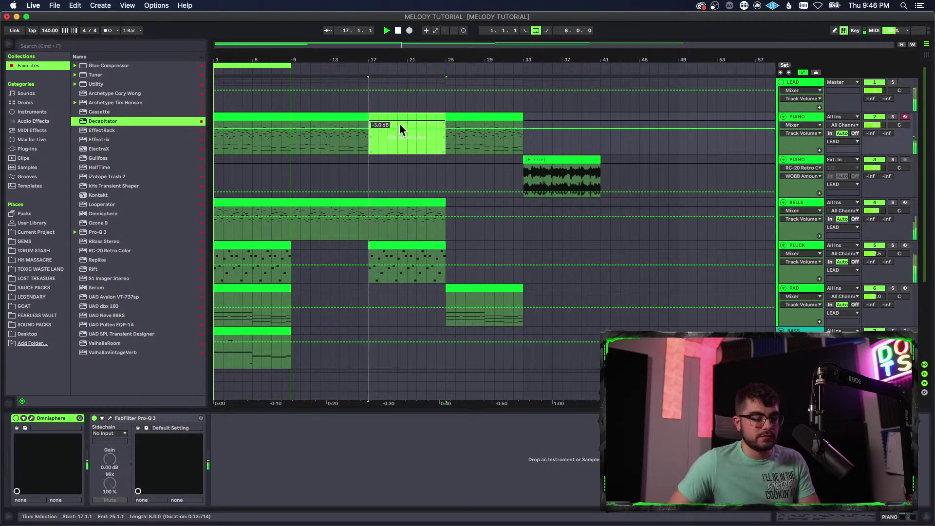
left_click(382, 205)
scroll(307, 229, "down", 2)
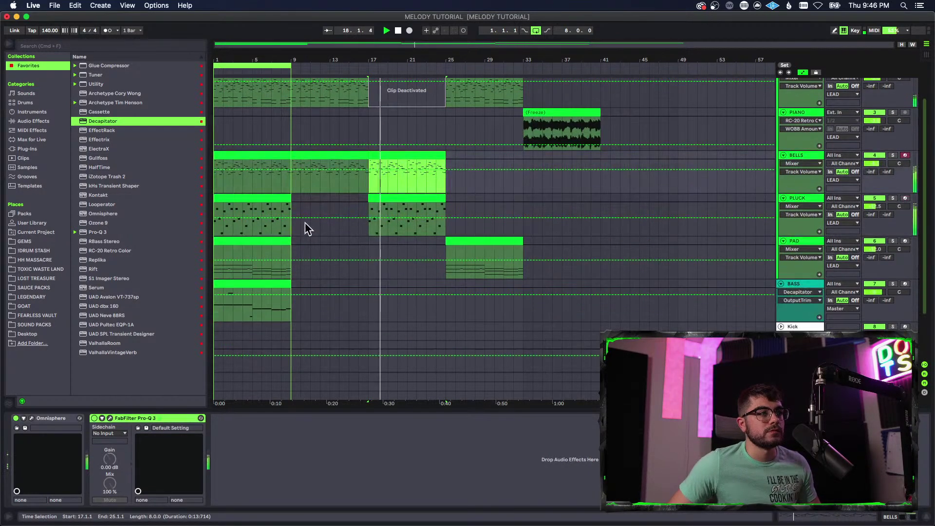
- Move the pad clip from bar 25 to bar 17 and replay that section
left_click(277, 245)
left_click_drag(492, 242, 422, 252)
key("space")
key("space")
scroll(438, 255, "up", 3)
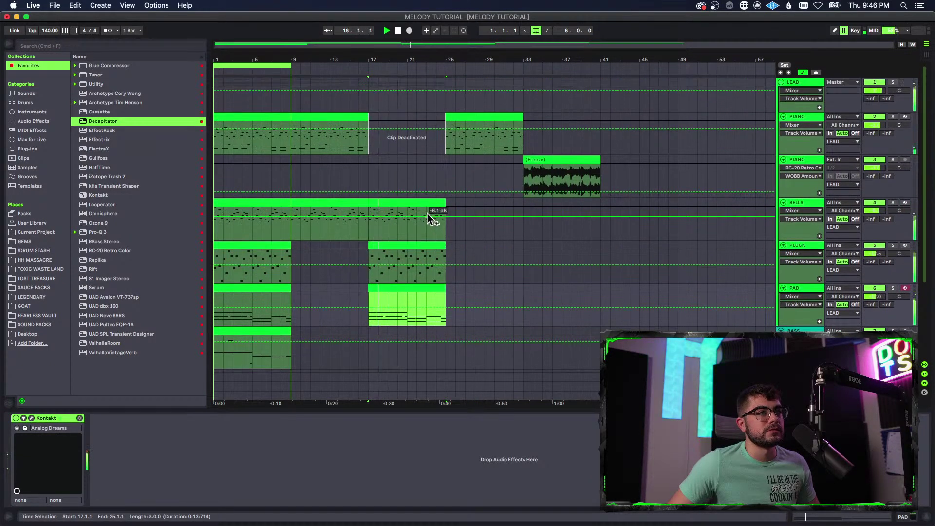
- Move the bells clip from bar 17 to bar 25 and reactivate the piano clip in bars 17–25
left_click_drag(405, 203, 481, 204)
left_click(401, 119)
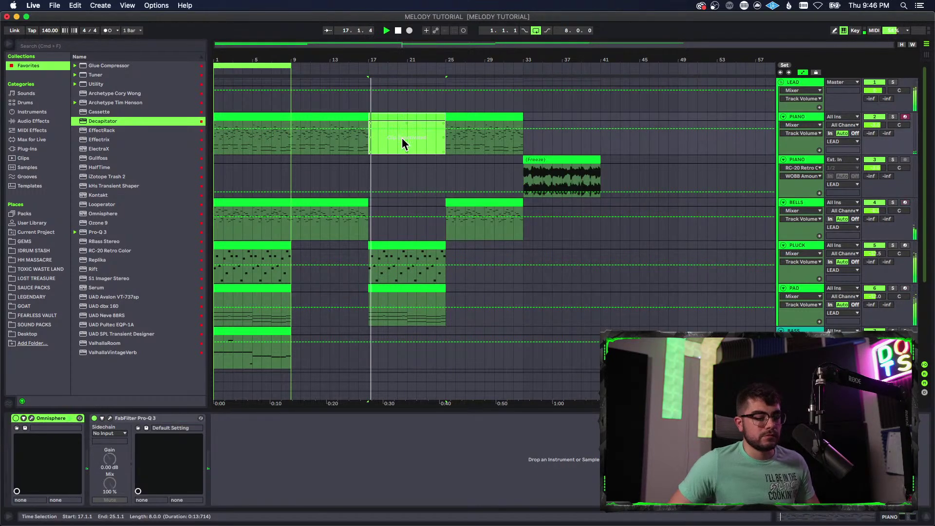
key("0")
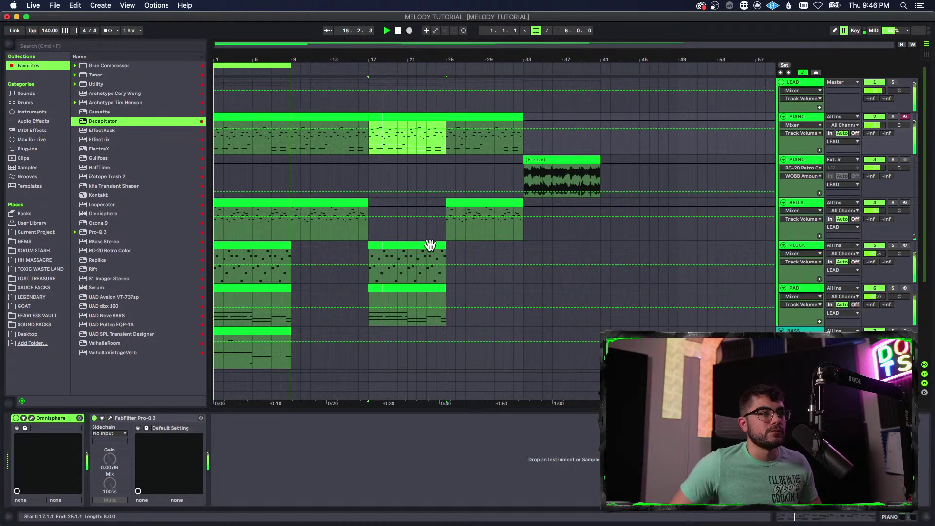
- Trim the start of the pad clip at bar 17 so that it enters at bar 21
left_click(430, 244)
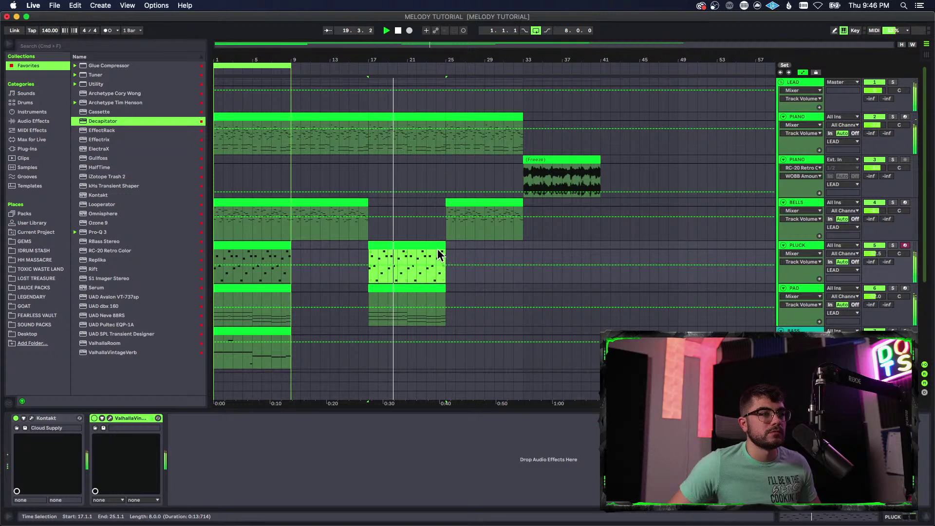
left_click_drag(370, 291, 407, 292)
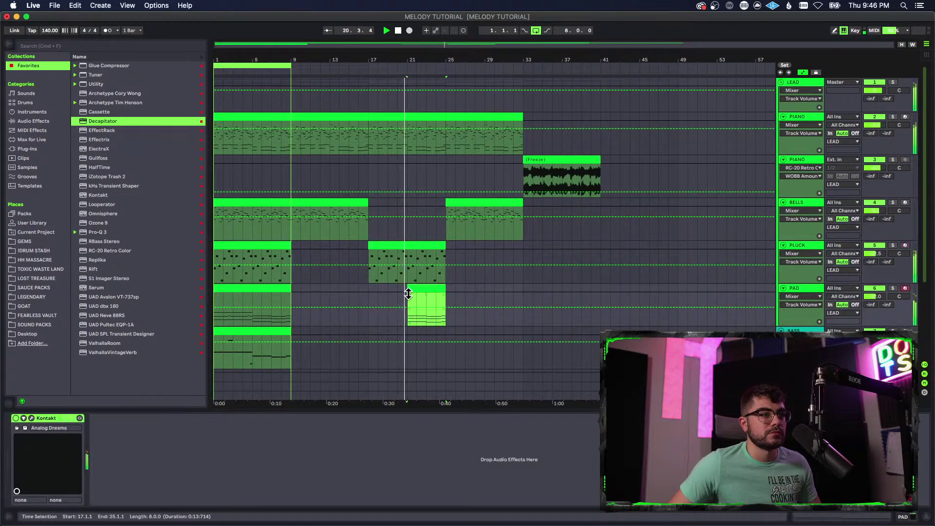
left_click(436, 244)
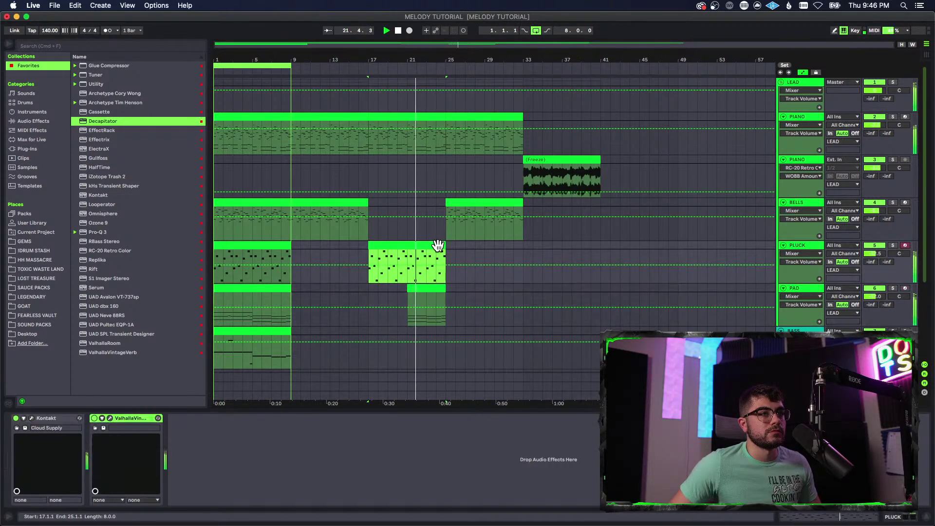
scroll(480, 258, "down", 2)
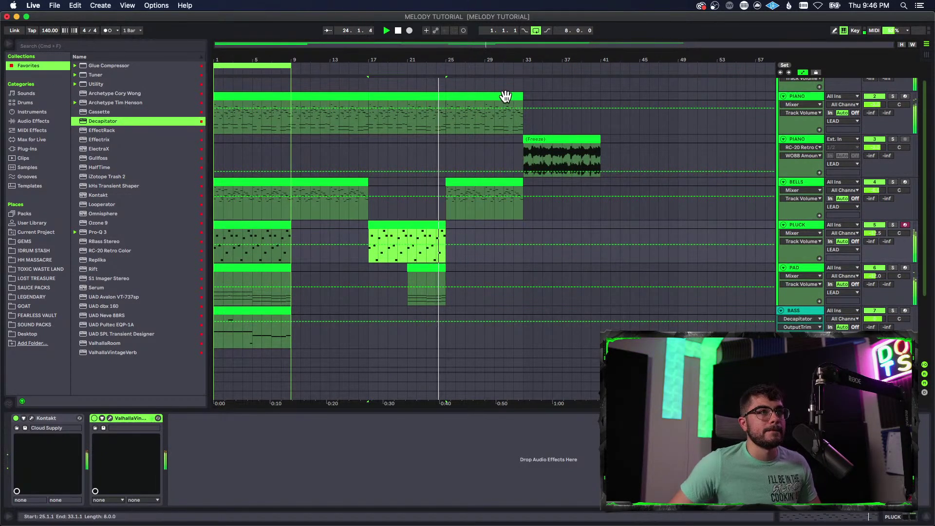
- Move the piano MIDI clip from bar 25 to bar 38, place the frozen piano audio at bar 25, and play the section
left_click(501, 96)
key("space")
left_click_drag(501, 98, 626, 96)
left_click_drag(529, 140, 453, 147)
key("space")
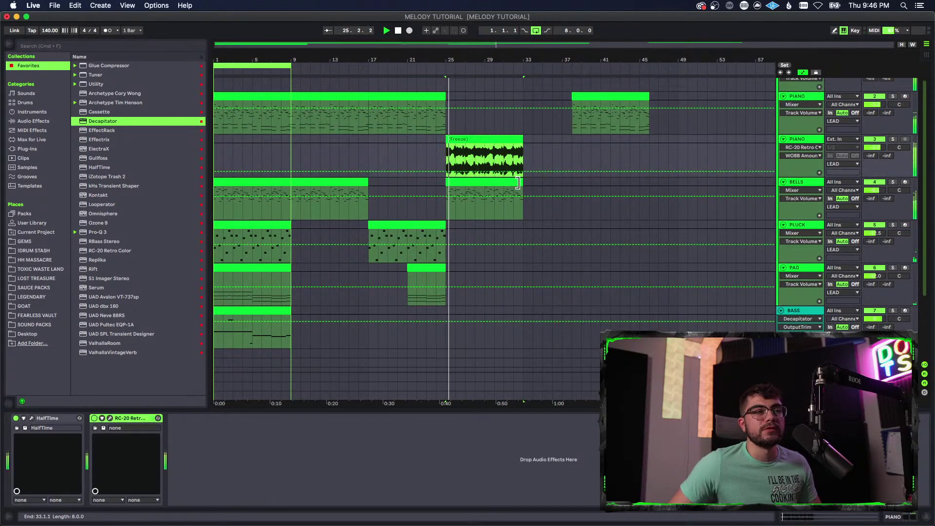
scroll(531, 205, "up", 1)
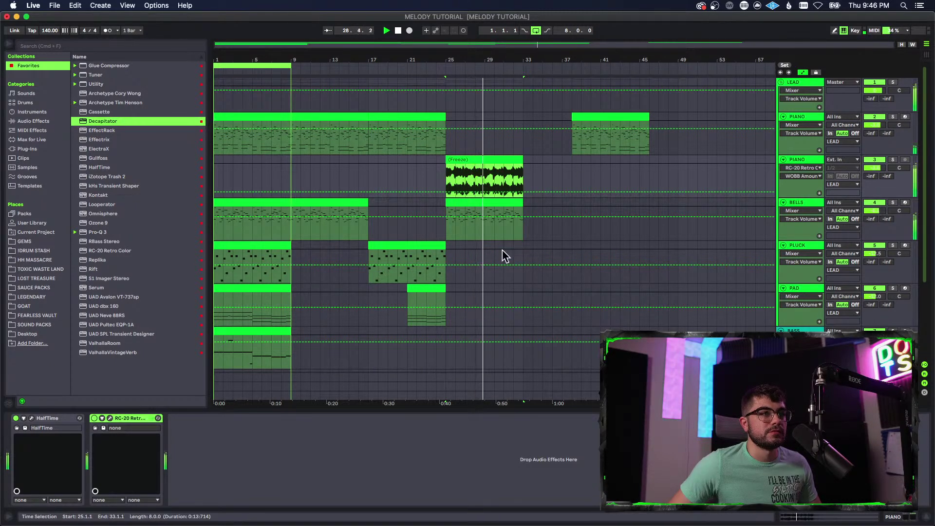
- Copy the opening eight-bar pad clip to bar 25 and delete the spare piano clip at bar 38
left_click(265, 290)
left_click_drag(261, 289, 485, 290)
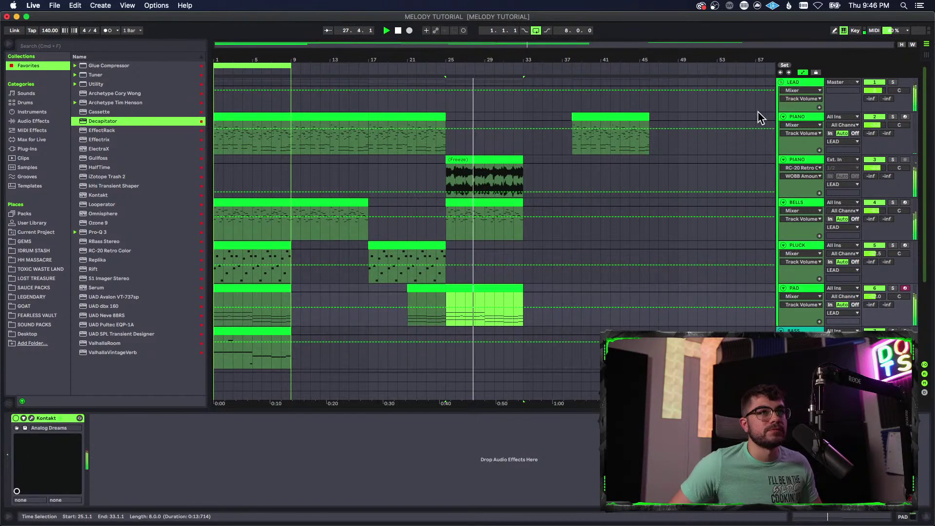
left_click(608, 117)
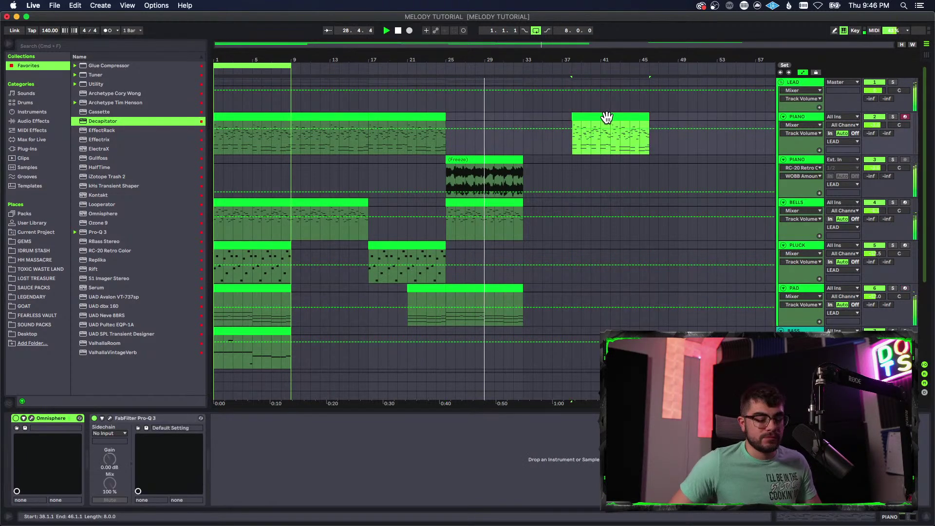
key("Delete")
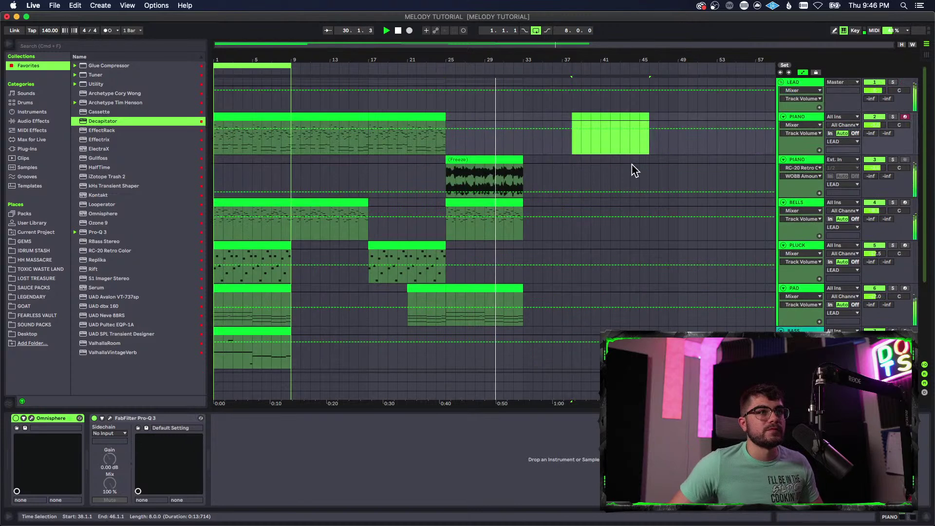
left_click(525, 144)
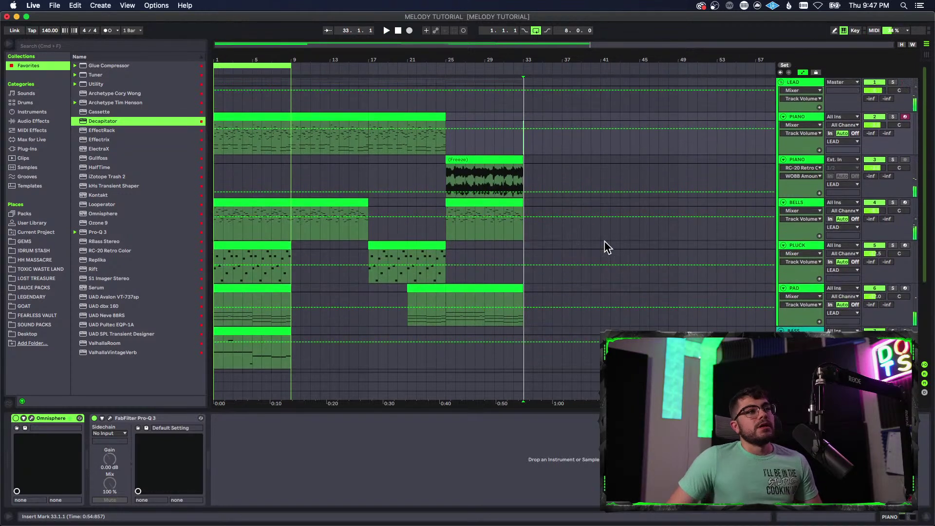
- Collapse the pluck, bells, pad and both piano tracks in the arrangement
scroll(583, 191, "down", 2)
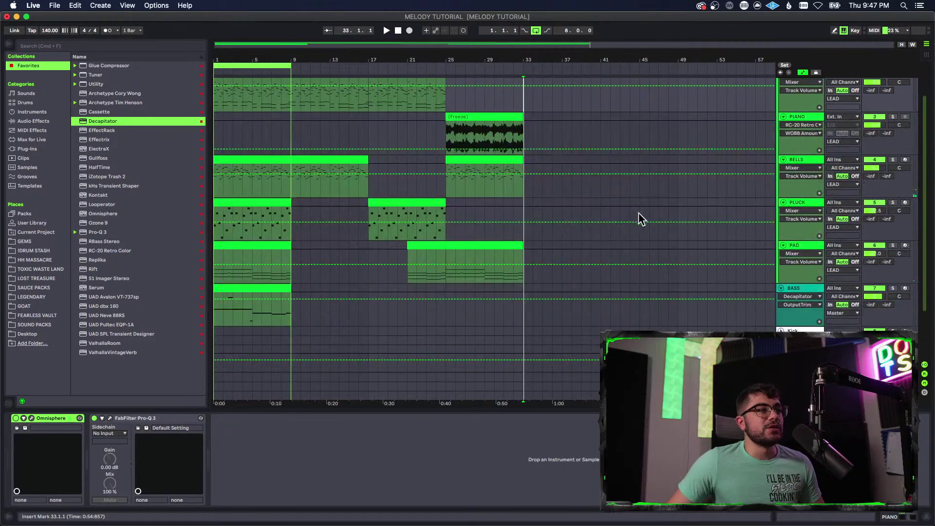
left_click(784, 203)
left_click(784, 160)
scroll(788, 166, "up", 2)
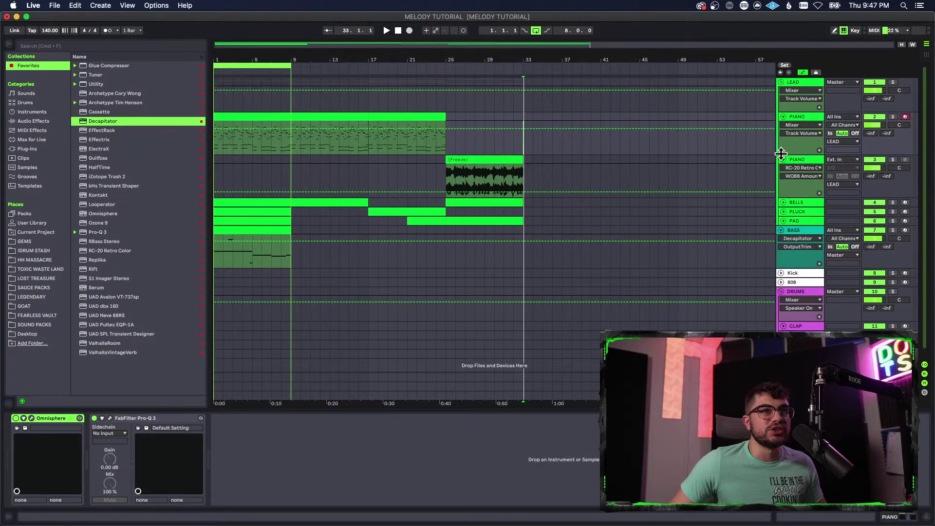
left_click(784, 160)
left_click(783, 116)
- Select the bass clip in bars 1–9 and mute the BASS track
left_click(426, 188)
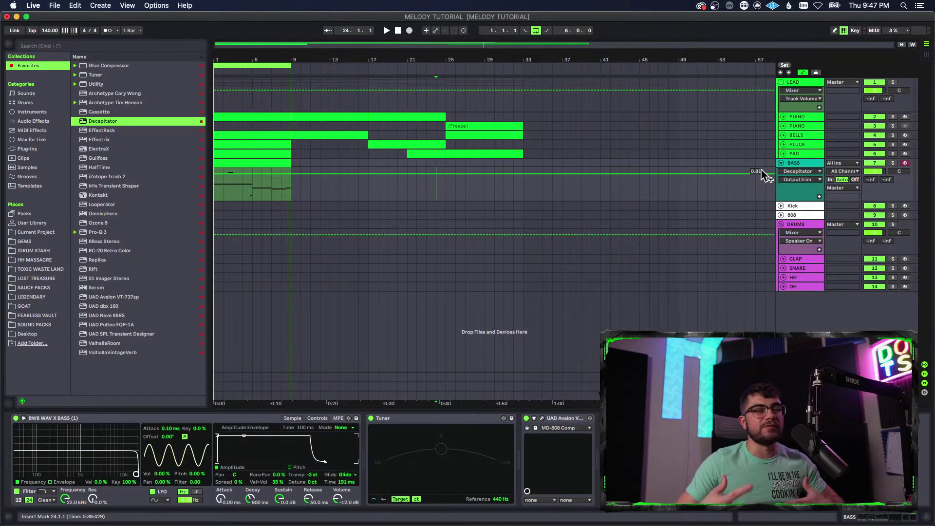
left_click(262, 164)
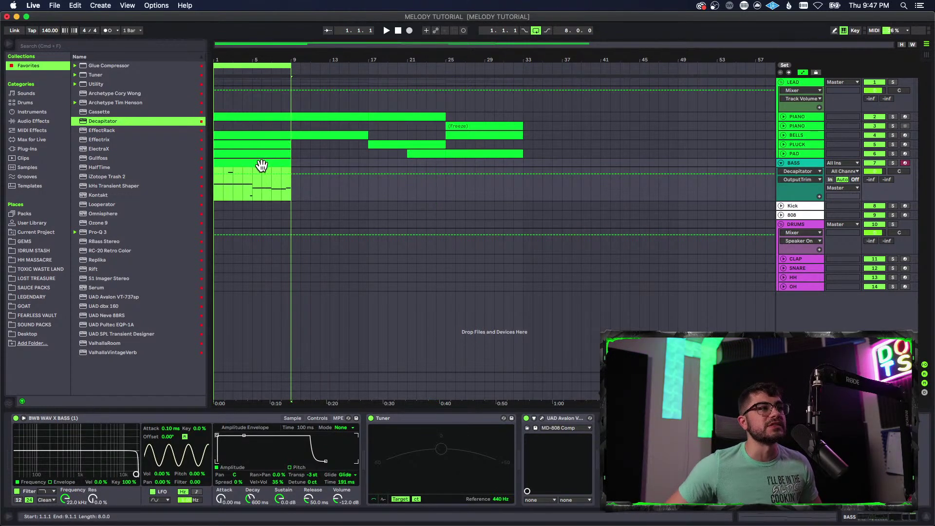
left_click(879, 163)
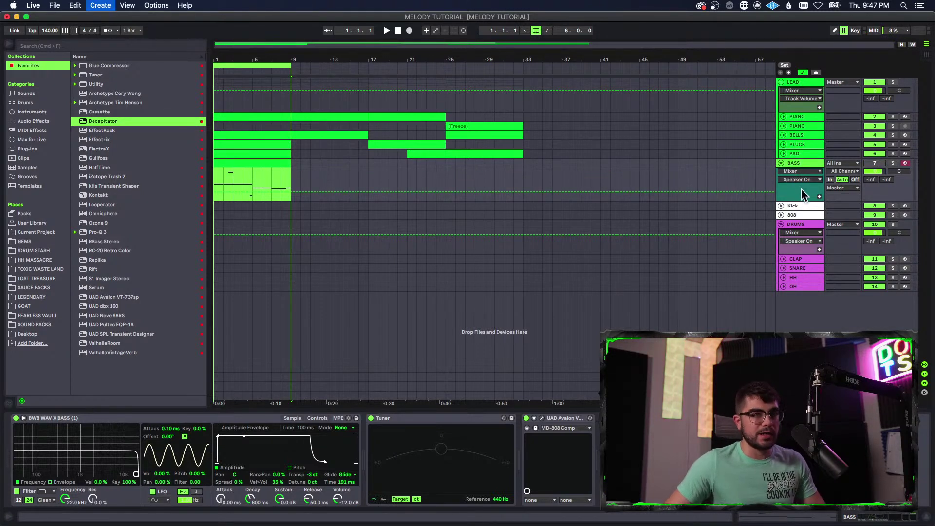
- Insert an audio track below BASS with its input set to Resampling, and arm it for recording from bar 1
key("super+t")
left_click(844, 207)
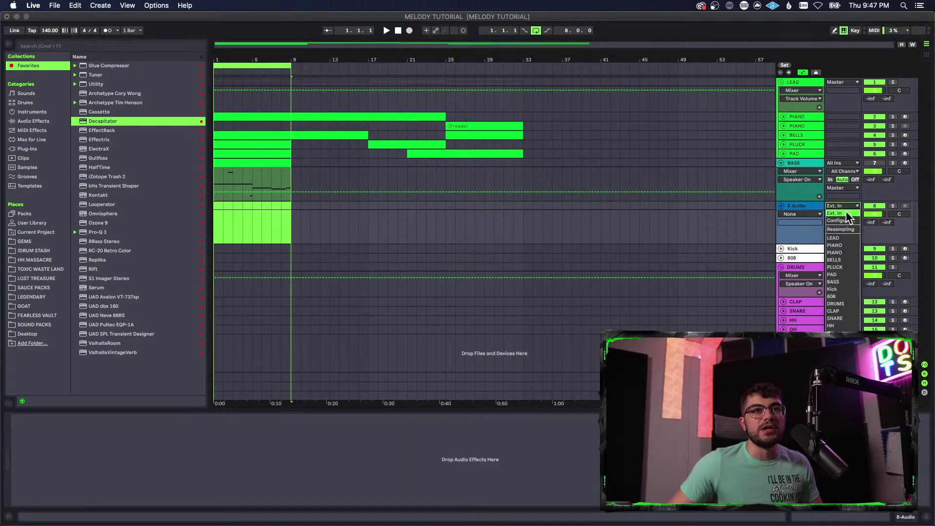
left_click(848, 230)
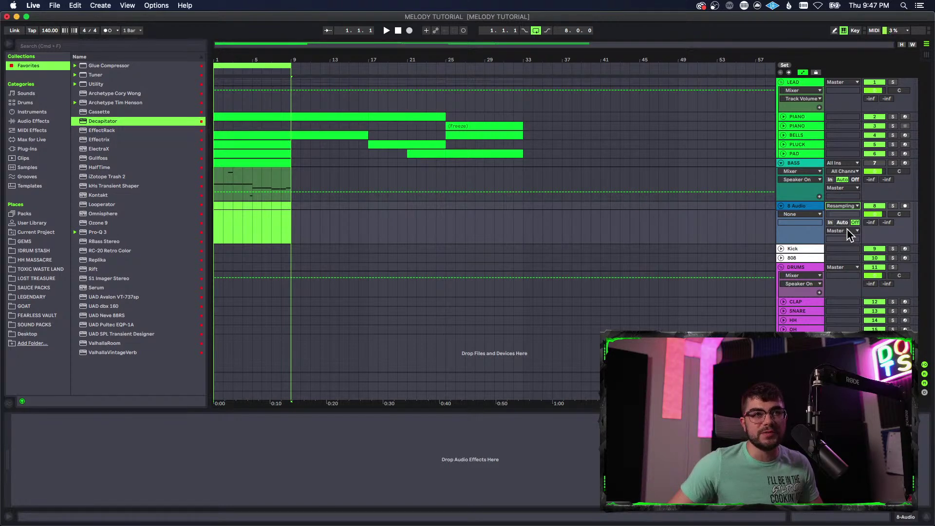
left_click(905, 206)
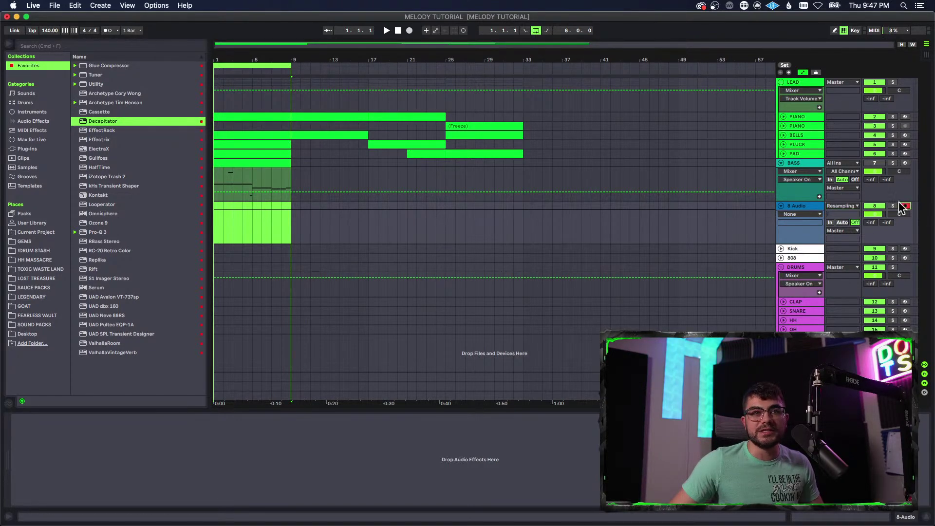
left_click(398, 32)
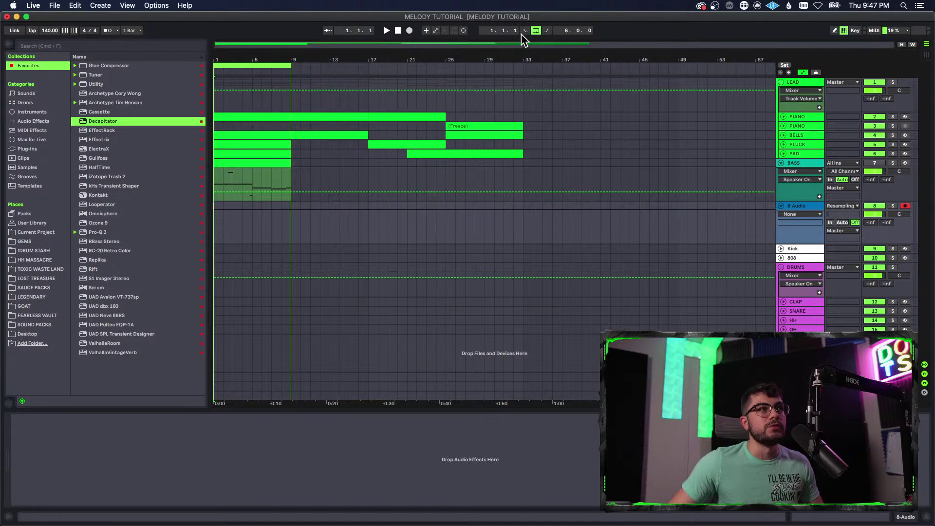
- Turn off arrangement looping, record the resampled melody over bars 1–9 on the 8 Audio track, and set its input to No Input
left_click(537, 31)
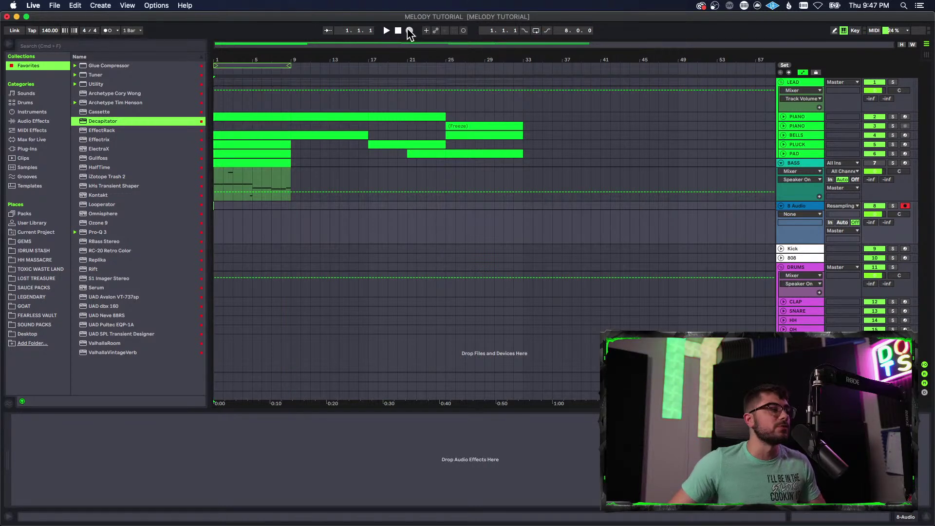
left_click(409, 31)
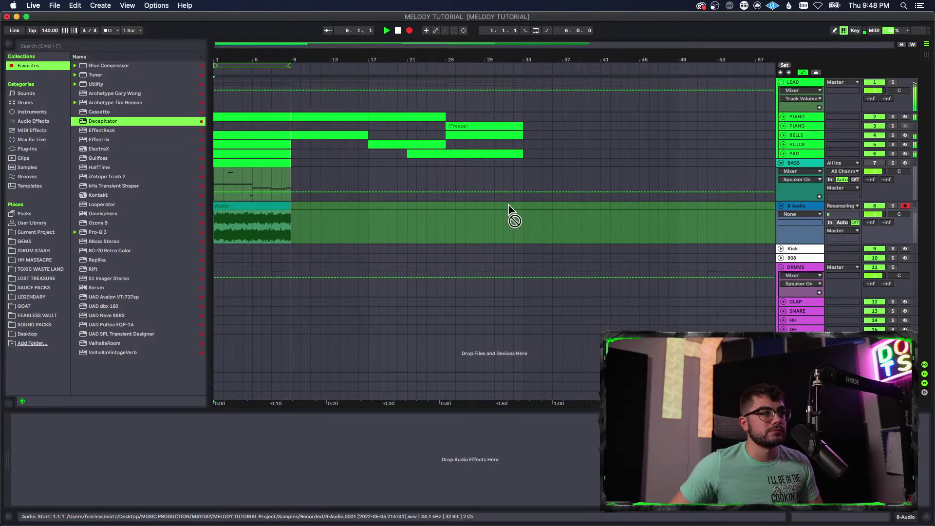
left_click(399, 31)
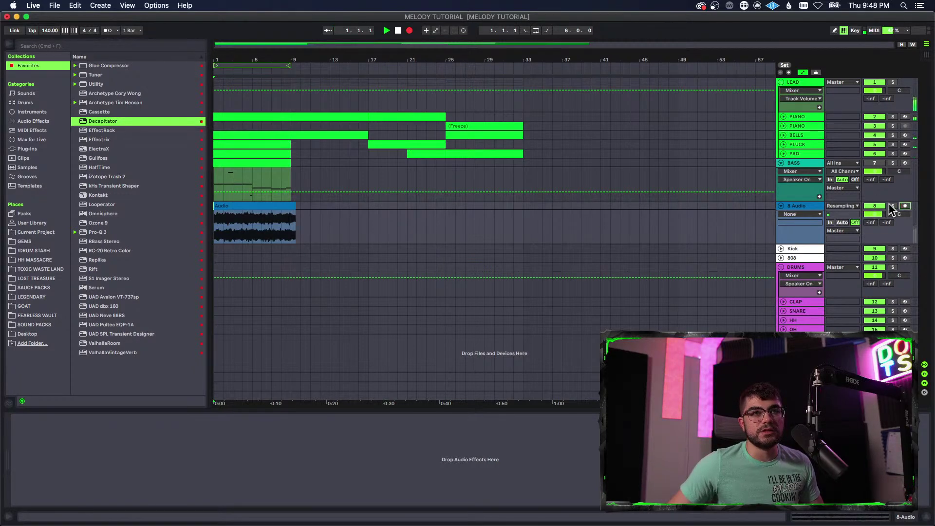
left_click(843, 206)
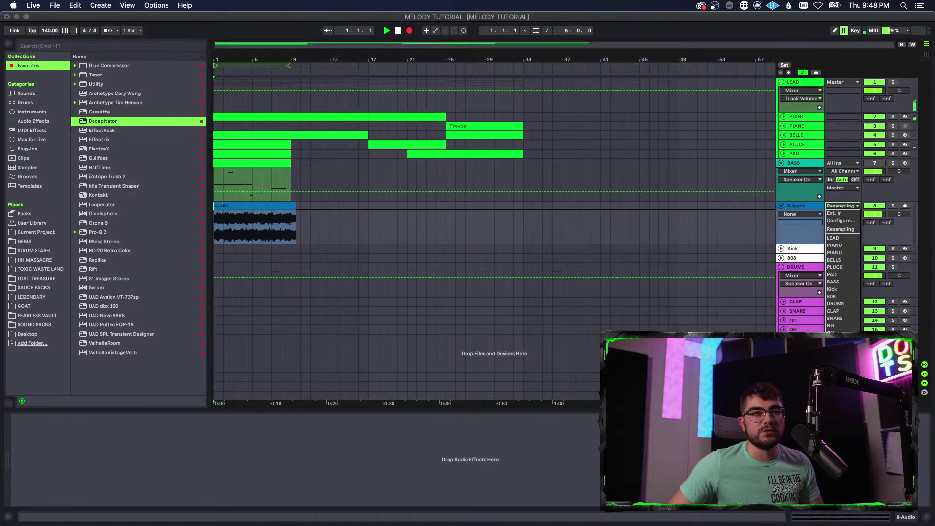
- Move the first eight bars of the recording to bar 33 and reverse the clip
left_click_drag(282, 204, 562, 207)
right_click(564, 209)
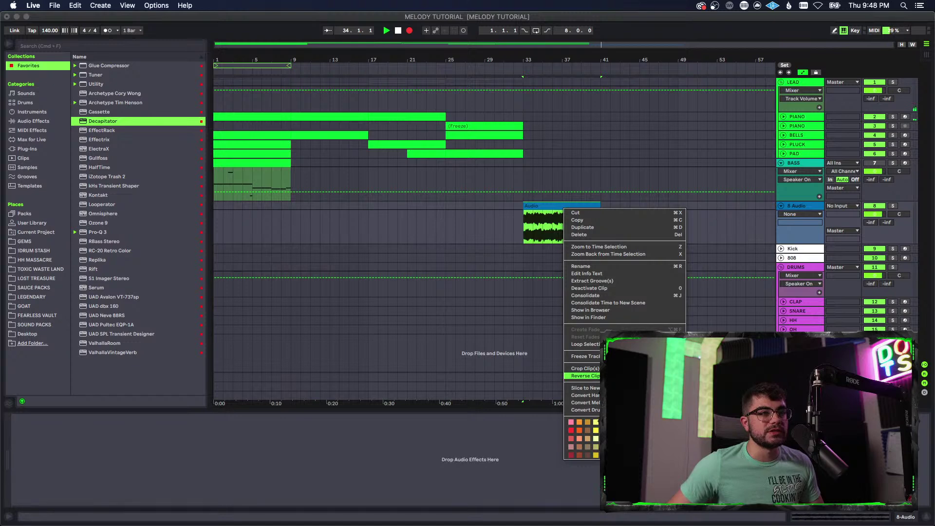
left_click(604, 376)
left_click_drag(563, 57, 560, 102)
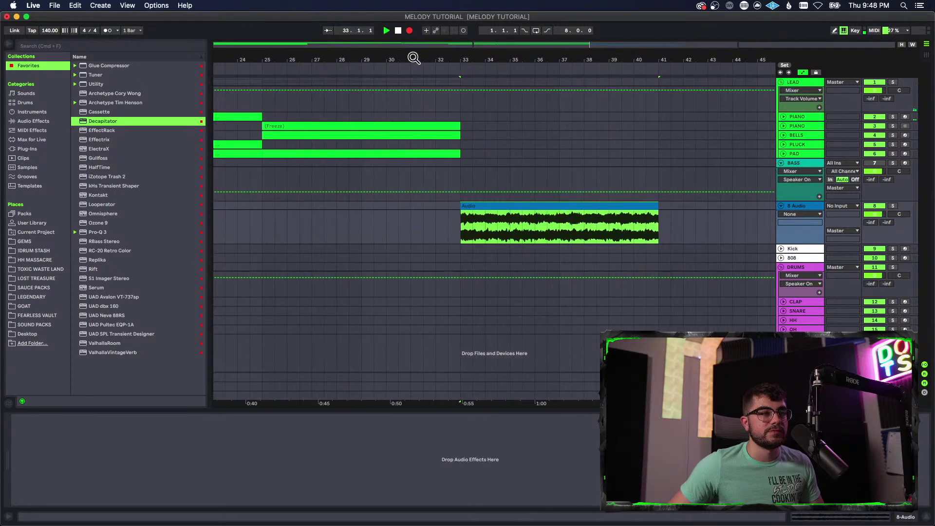
- Audition the reversed recording from bar 33 and split it at 35.3
left_click(398, 31)
left_click(484, 215)
key("space")
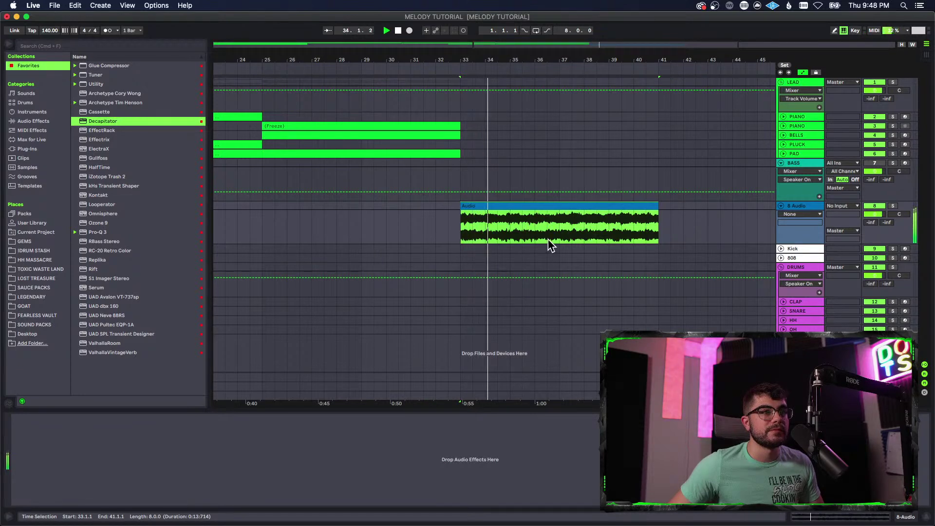
left_click(523, 224)
key("space")
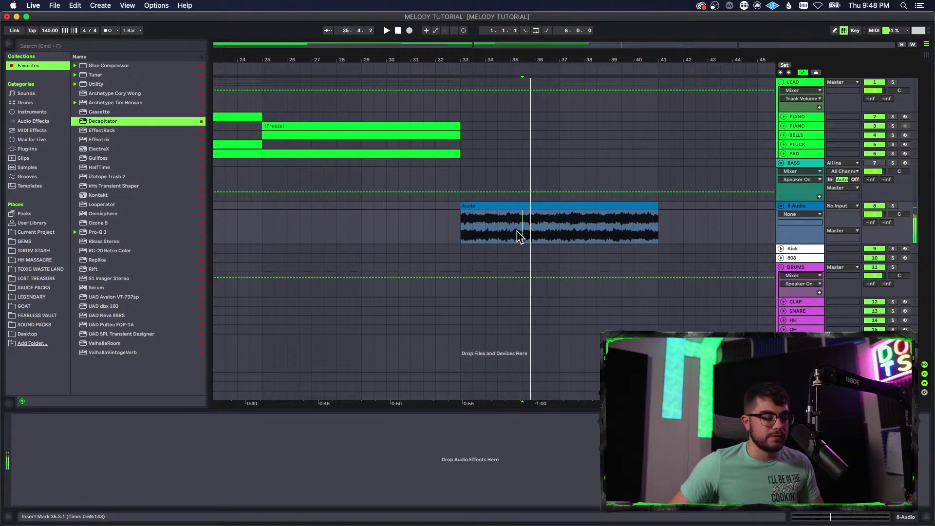
key("super+e")
- Insert an audio track below 8 Audio and move the first 2.5-bar piece onto it at 33.3
left_click(502, 206)
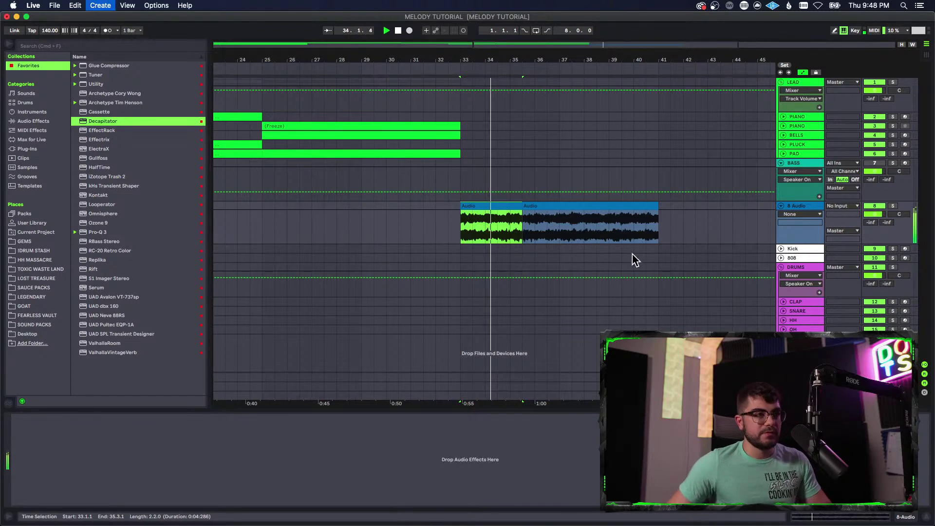
key("super+t")
left_click_drag(492, 184, 522, 243)
key("space")
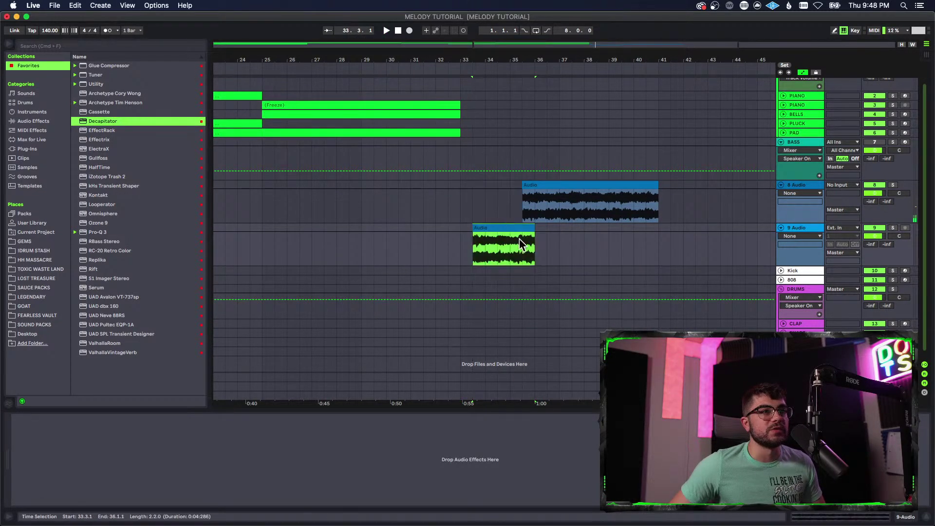
- Split the remaining 8 Audio clip at bar 36 and move its opening half-bar piece to bar 33 on 9 Audio
left_click(529, 187)
key("space")
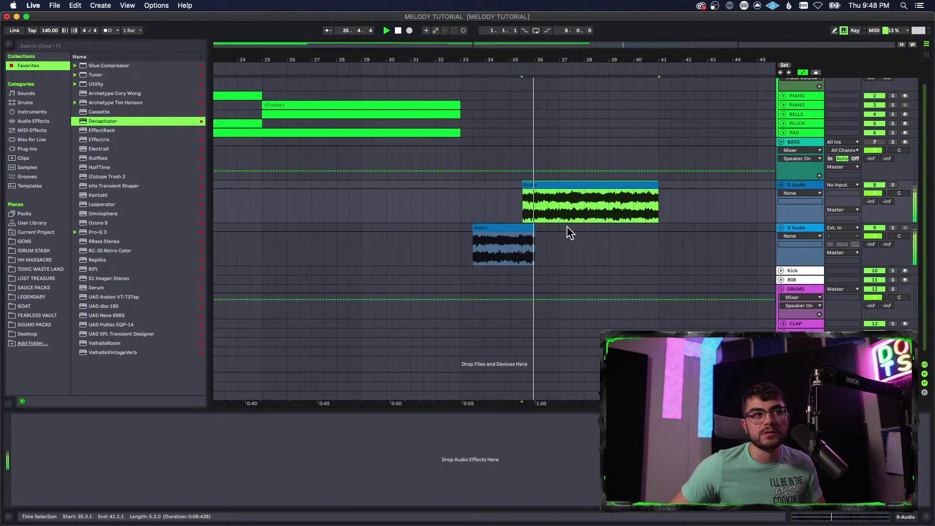
left_click(532, 197)
key("space")
key("super+e")
left_click(529, 186)
left_click_drag(529, 186, 467, 243)
key("space")
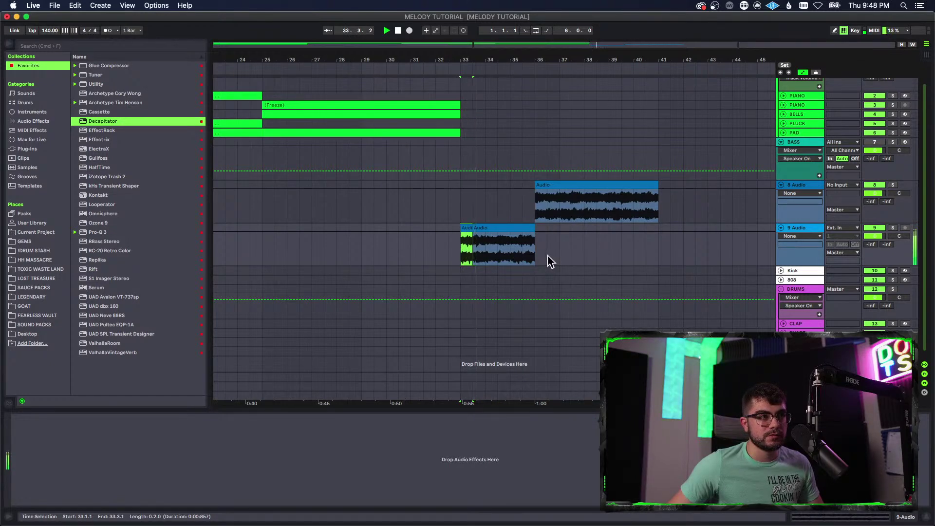
- Split the 2.5-bar clip on 9 Audio at 35.3, then arrange a two-bar piece at bar 34 and a half-bar piece at bar 36
left_click(527, 243)
key("space")
key("super+e")
left_click_drag(505, 228, 580, 263)
left_click_drag(529, 228, 480, 236)
key("space")
left_click_drag(583, 238, 522, 239)
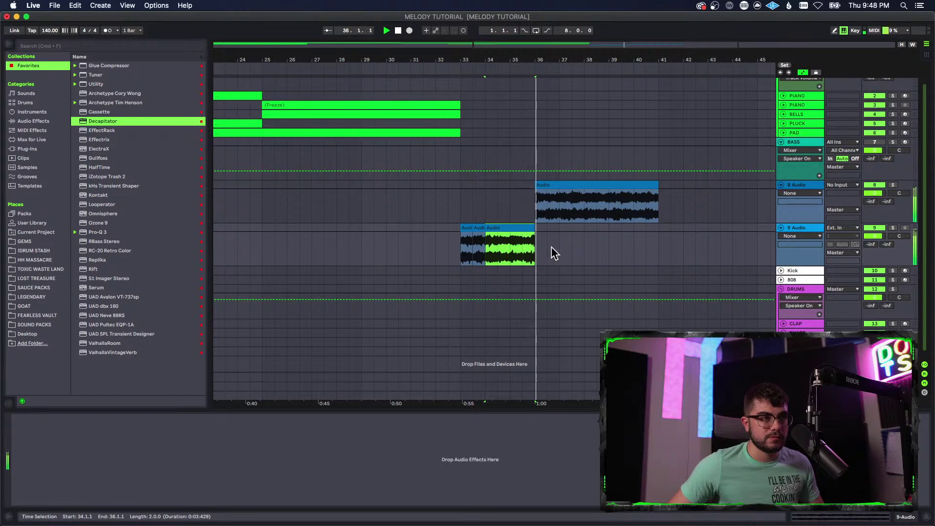
key("space")
left_click_drag(479, 235, 540, 239)
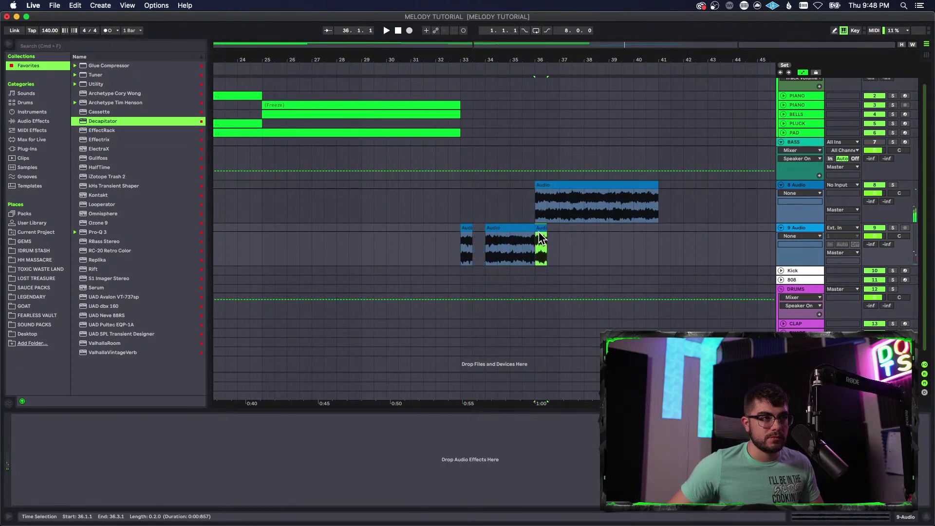
- Audition the 8 Audio clip from bar 36, split it at 39.3, and move the closing 1.5-bar piece to bar 33
left_click(552, 195)
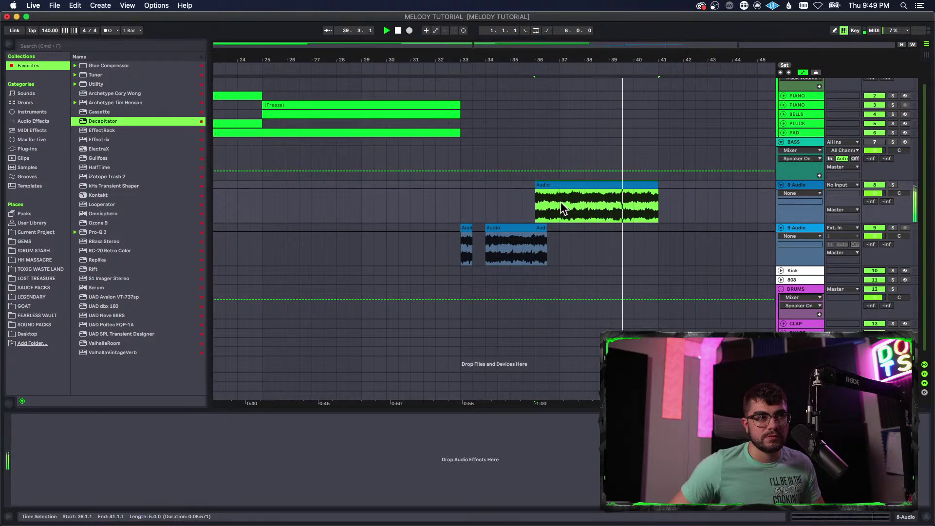
left_click(622, 207)
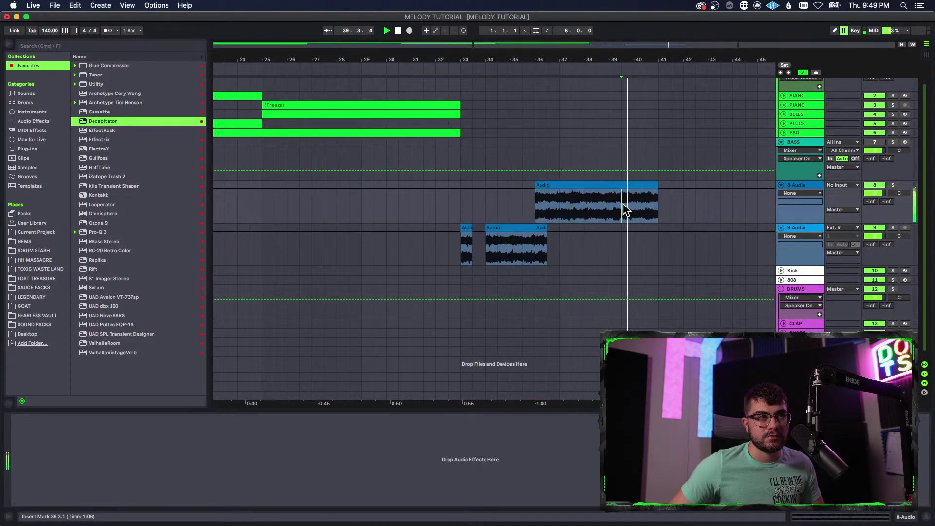
key("super+e")
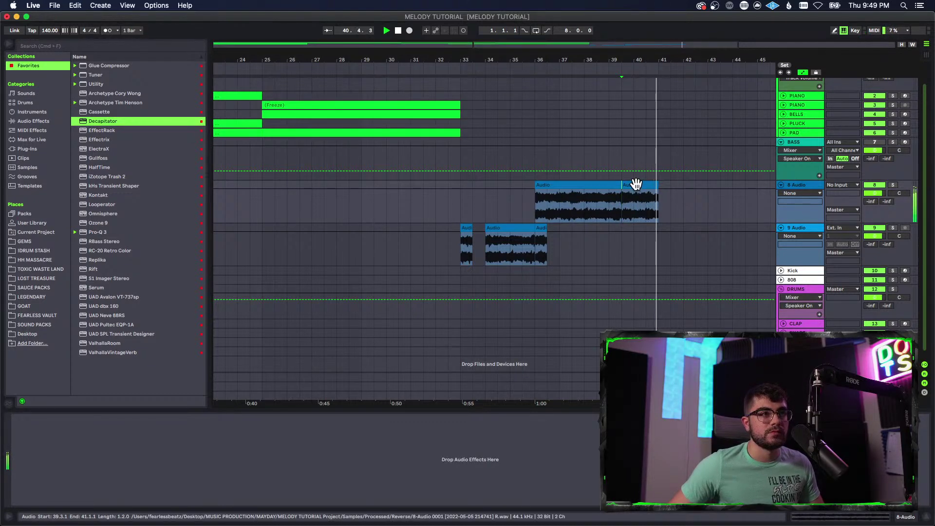
key("space")
left_click_drag(636, 184, 471, 200)
- Shift the three 9 Audio pieces three bars later and audition the 8 Audio piece at bar 33
left_click_drag(460, 231, 595, 250)
left_click_drag(495, 224, 577, 236)
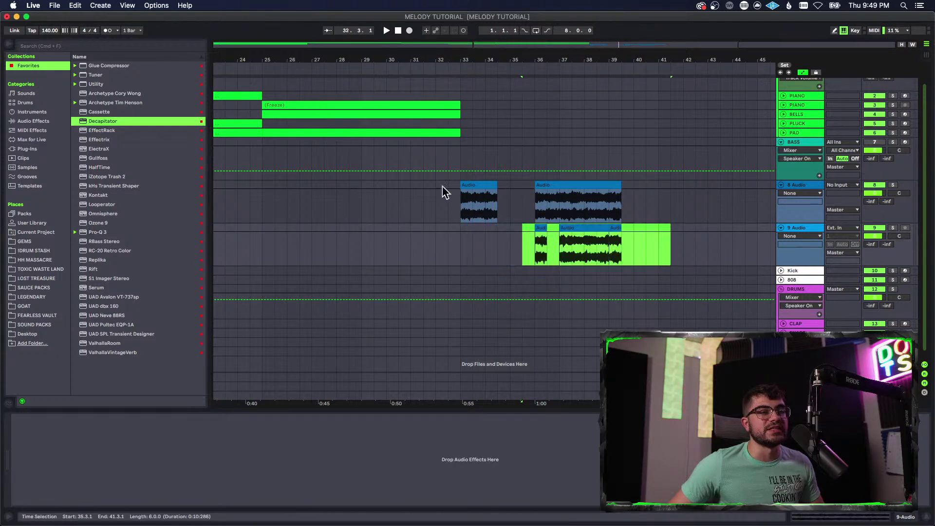
left_click(491, 191)
key("space")
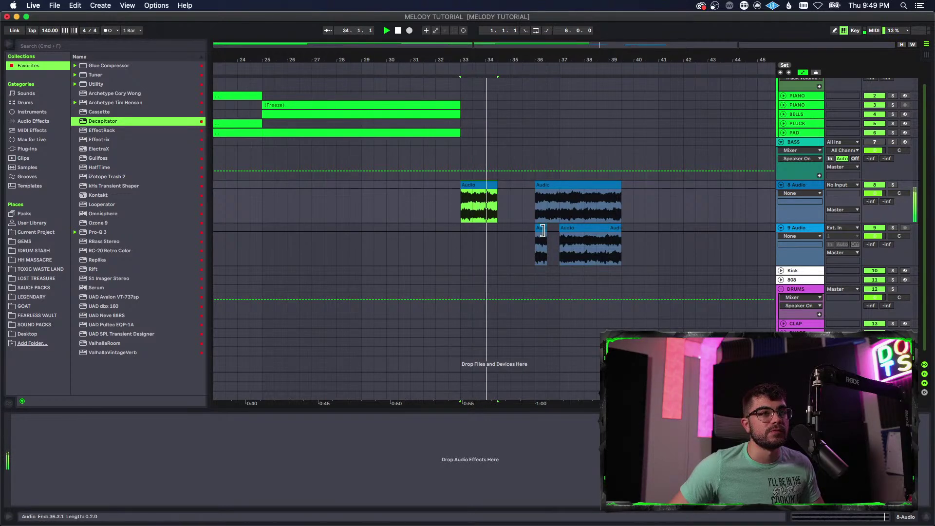
- Move the two-bar piece to bar 34 on 9 Audio, and split the last half bar off the bar 33 piece, placing it at bar 40
left_click_drag(497, 187, 513, 243)
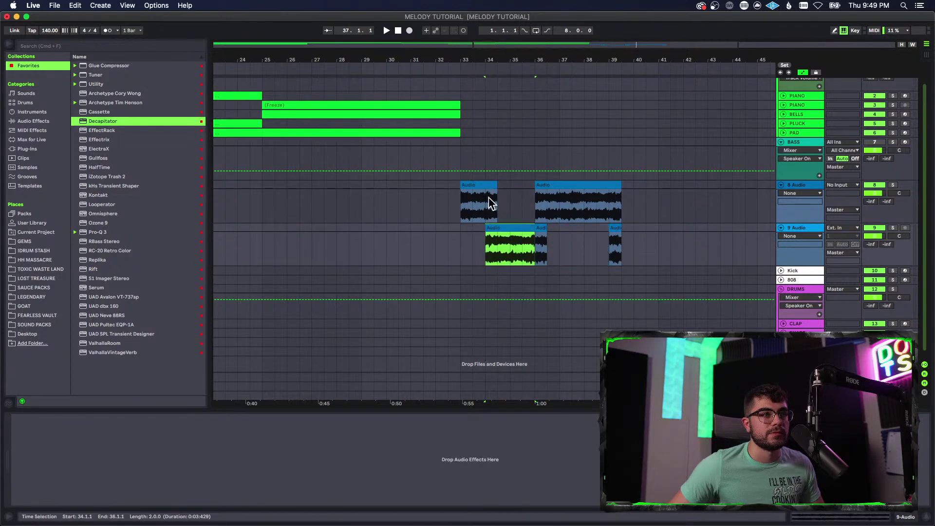
left_click(490, 195)
left_click_drag(492, 185, 641, 186)
left_click(471, 192)
key("space")
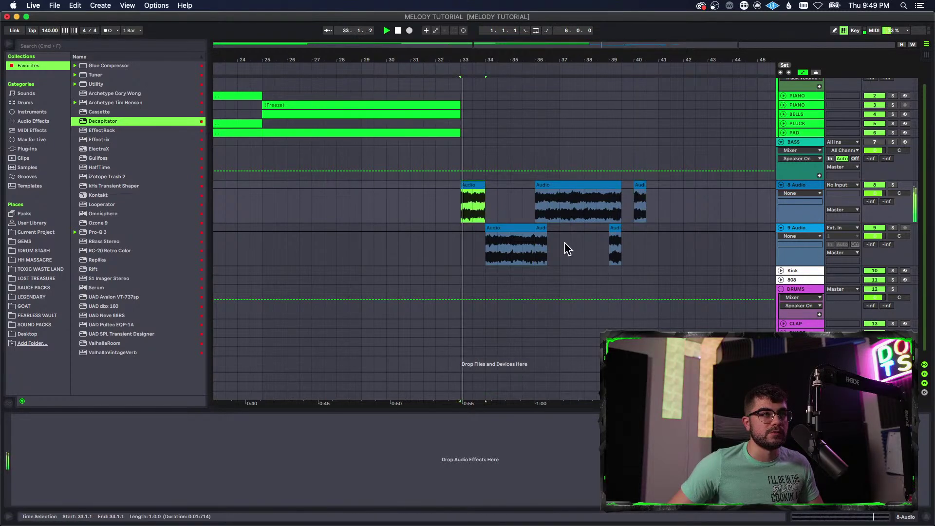
- Move the two-bar 9 Audio piece to bar 33 and the one-bar 8 Audio piece to bar 35
scroll(575, 246, "down", 1)
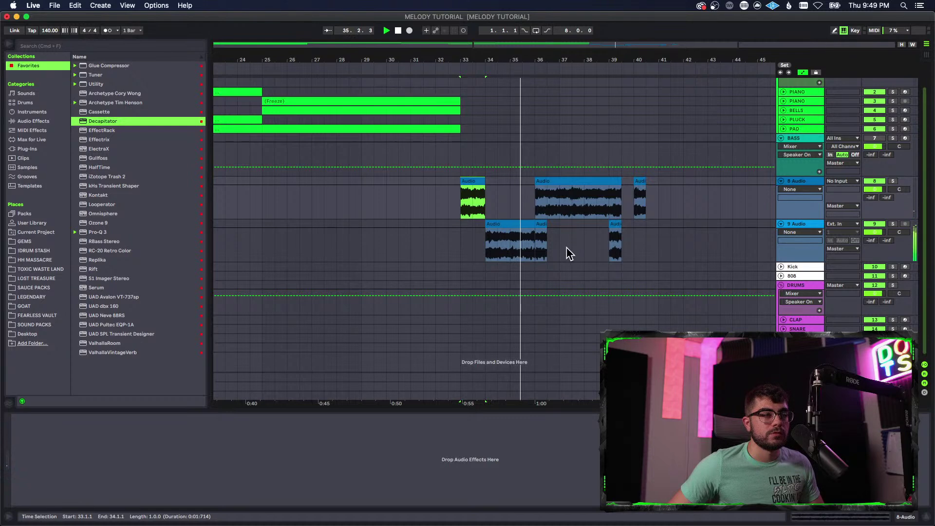
key("space")
left_click_drag(522, 225, 493, 224)
key("space")
left_click_drag(470, 182, 515, 186)
left_click(499, 226)
- Audition the two-bar piece at bar 33 and the pieces that follow it from bar 35
key("space")
key("space")
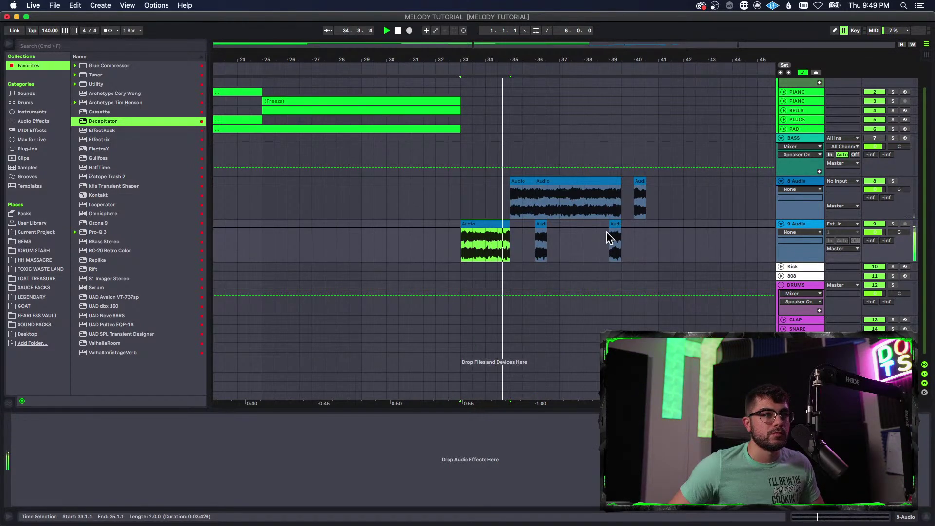
left_click(522, 202)
left_click(493, 225)
key("space")
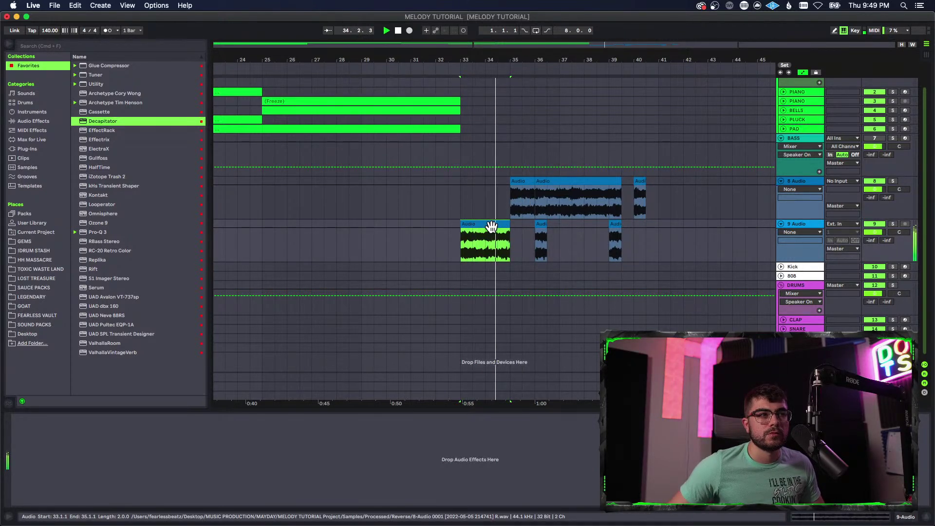
left_click(521, 181)
key("space")
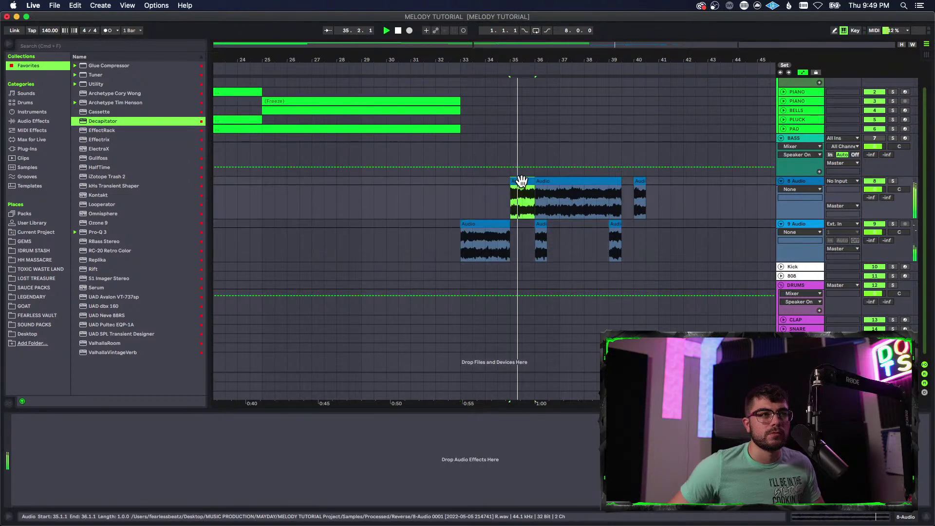
left_click(603, 207)
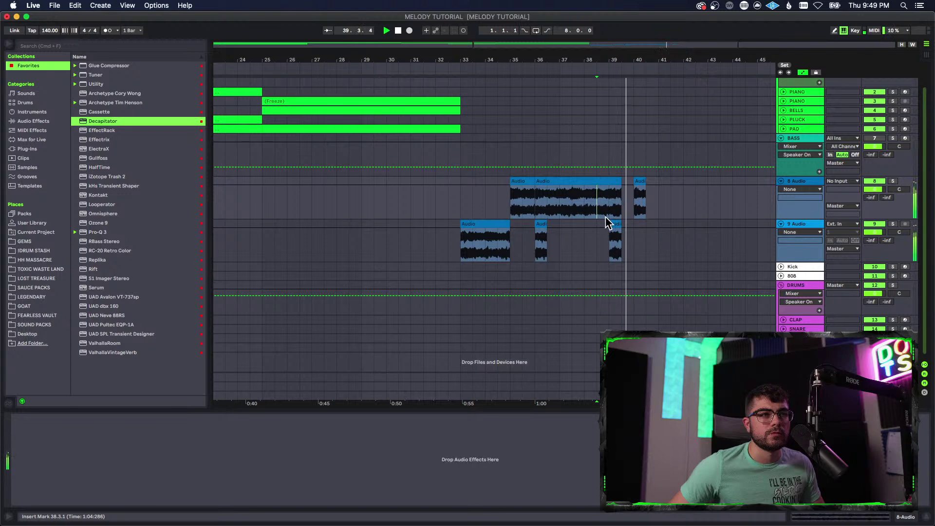
- Move the half-bar 9 Audio piece at bar 39 to bar 35 and play the arrangement
left_click_drag(616, 224, 516, 238)
left_click(522, 182)
key("space")
- Move the 8 Audio pieces later, placing the 3.5-bar piece at 37.3, the half-bar piece at bar 41 and the one-bar piece at bar 42
left_click_drag(522, 181, 696, 210)
left_click(574, 189)
left_click_drag(565, 181, 626, 194)
left_click(672, 192)
left_click(614, 186)
key("space")
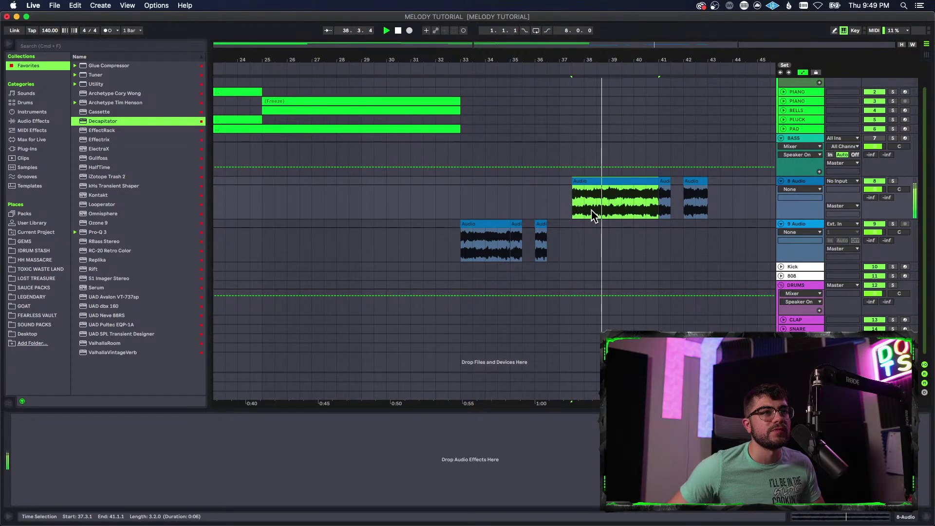
- Split the 3.5-bar 8 Audio piece at 39.3, placing the closing 1.5 bars at bar 37 and the opening two bars at bar 39
left_click(623, 205)
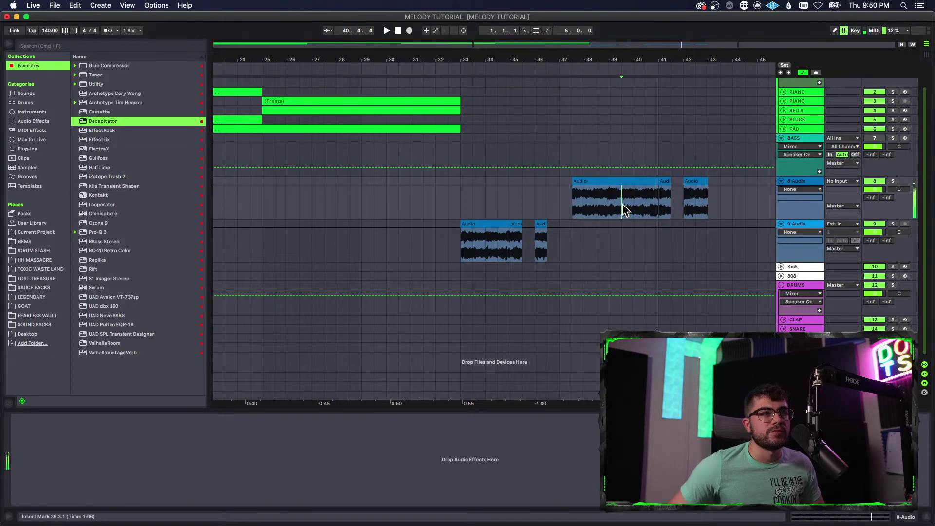
key("super+e")
mouse_move(632, 184)
left_mouse_down()
mouse_move(533, 180)
mouse_move(622, 189)
left_mouse_up()
left_click_drag(551, 183, 592, 193)
key("space")
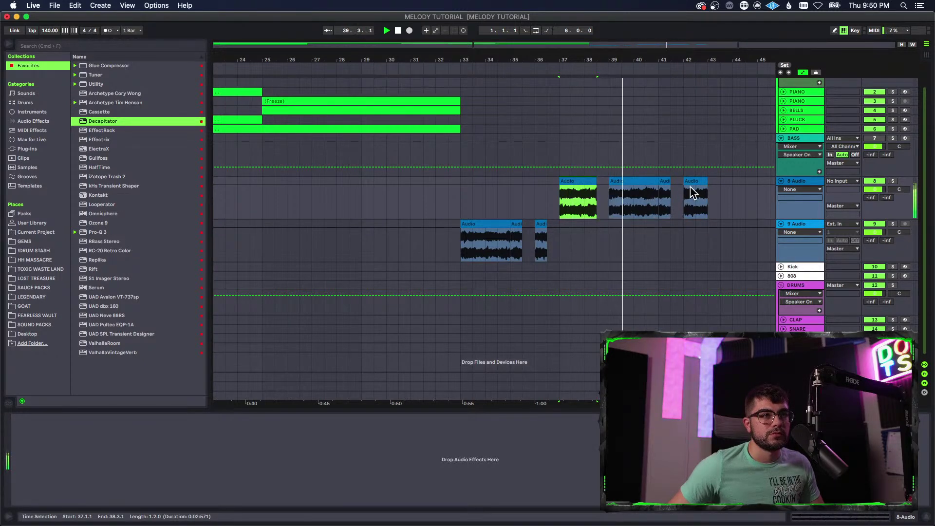
- Move the half-bar 8 Audio piece at bar 41 into the gap at 38.3 and play from bar 37
key("space")
left_click_drag(666, 183, 607, 191)
left_click(579, 181)
key("space")
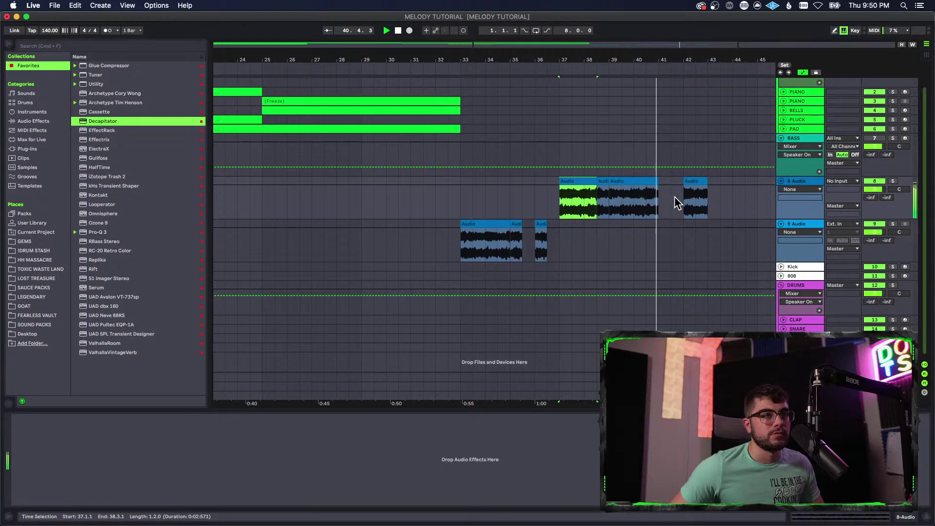
- Move the half-bar 9 Audio piece at bar 36 to 36.3, fit the one-bar piece in at 35.3, and play from bar 33
left_click(494, 224)
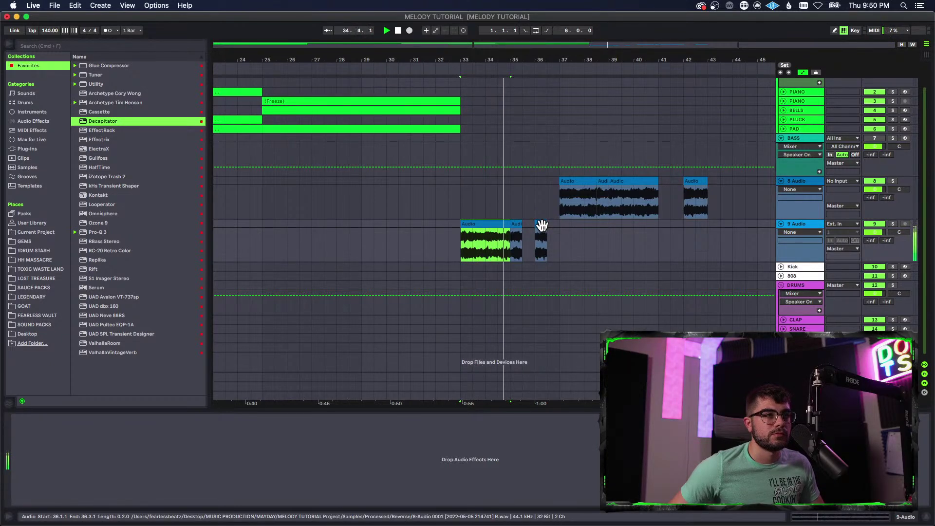
mouse_move(541, 225)
left_mouse_down()
mouse_move(530, 241)
mouse_move(555, 227)
left_mouse_up()
left_click_drag(699, 181, 539, 237)
left_click(468, 224)
key("space")
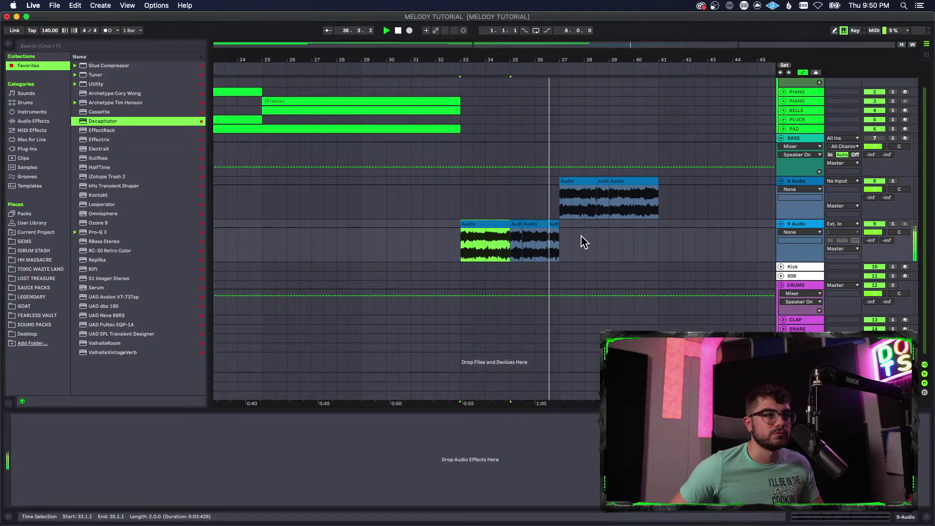
key("space")
- Reorder the 9 Audio pieces with the one-bar piece at bar 33, a half-bar piece at bar 34 and the two-bar piece at 34.3
left_click_drag(489, 229, 638, 240)
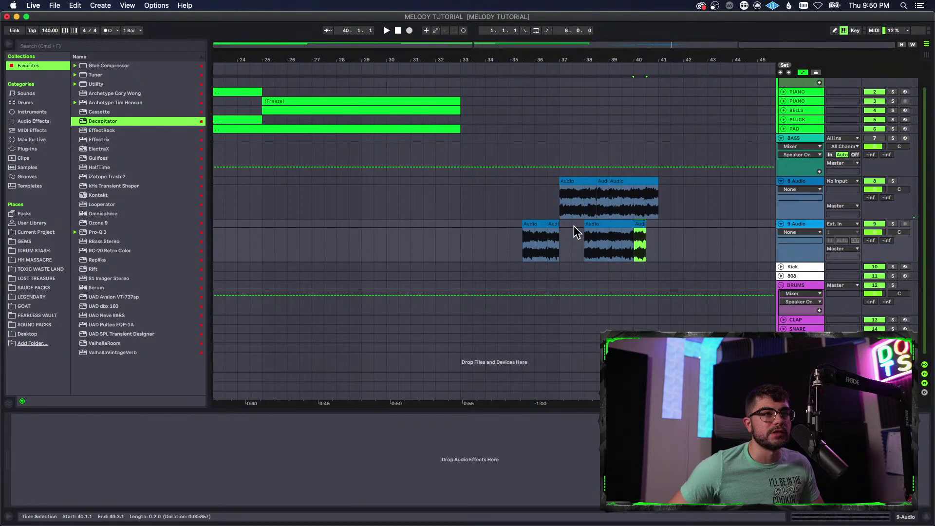
left_click_drag(560, 225, 473, 233)
left_click(617, 225)
left_click_drag(610, 225, 524, 235)
left_click(466, 224)
key("space")
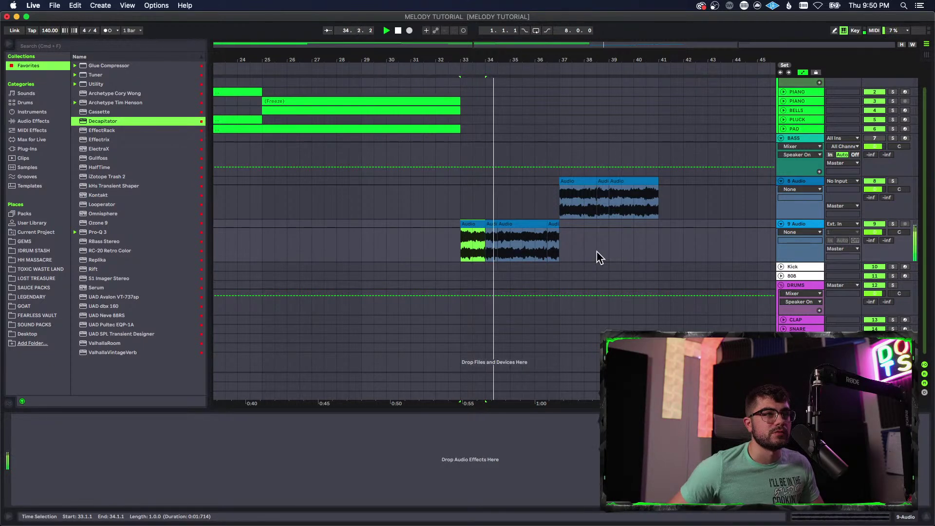
right_click(596, 250)
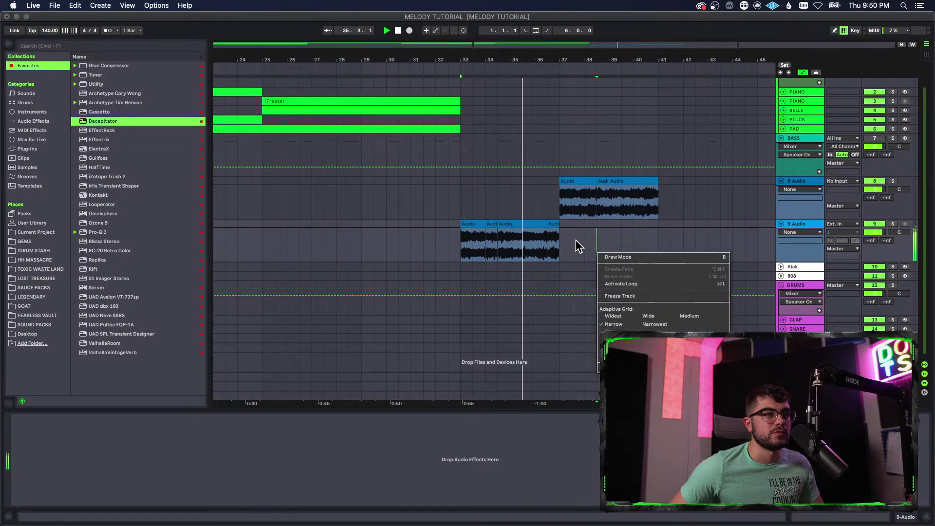
- Move the four-bar group of 9 Audio pieces to bar 37 and the 8 Audio pieces onto the 9 Audio track at bar 33
left_click(563, 238)
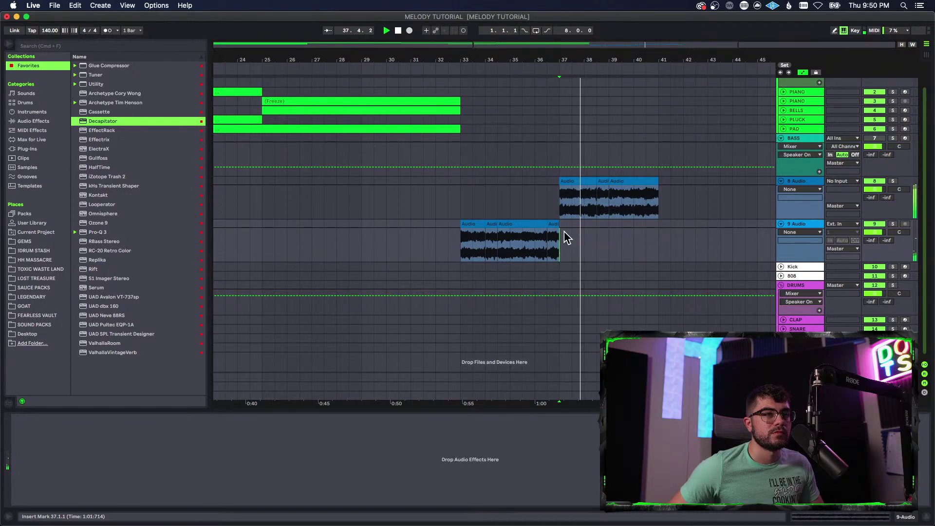
left_click_drag(564, 239, 461, 227)
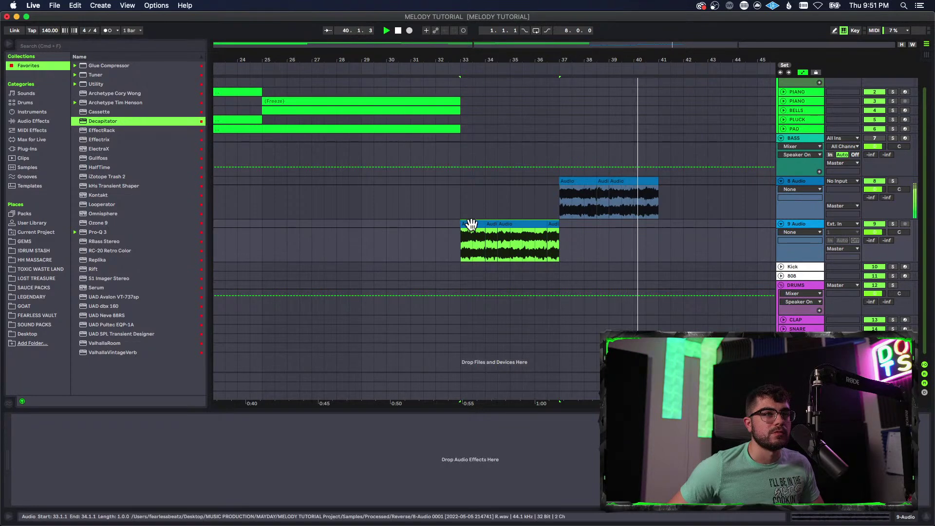
left_click_drag(472, 225, 572, 228)
key("space")
left_click_drag(649, 185, 507, 235)
- Delete the emptied 8 Audio track
left_click(790, 184)
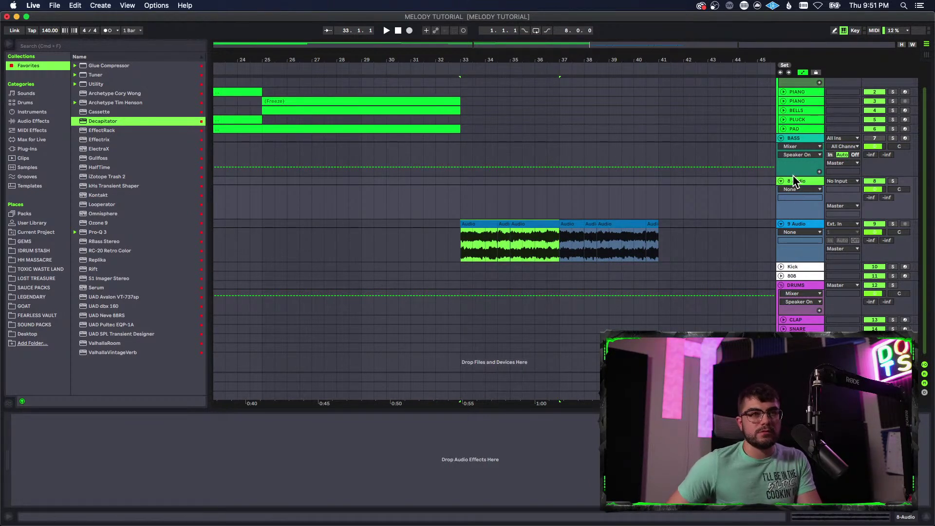
key("Delete")
left_click(800, 162)
left_click(653, 207)
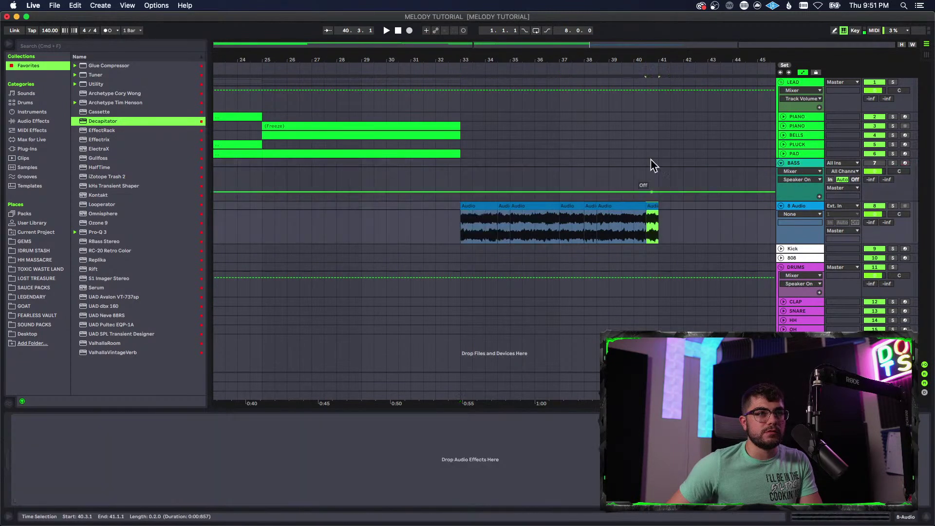
- Copy the eight-bar BASS clip from bar 1 to bar 33, and shift it together with the chopped audio to bar 41
left_click_drag(607, 62, 608, 34)
left_click_drag(271, 165, 580, 184)
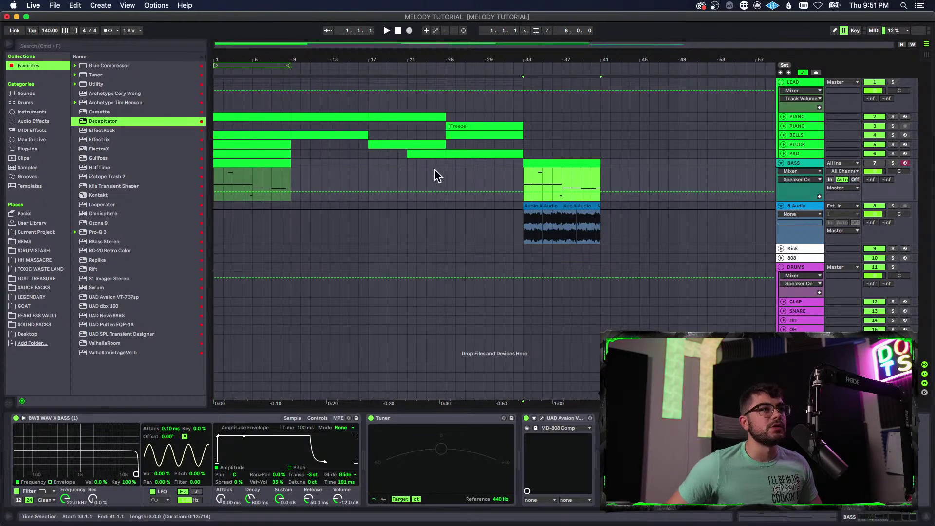
left_click_drag(601, 214, 527, 163)
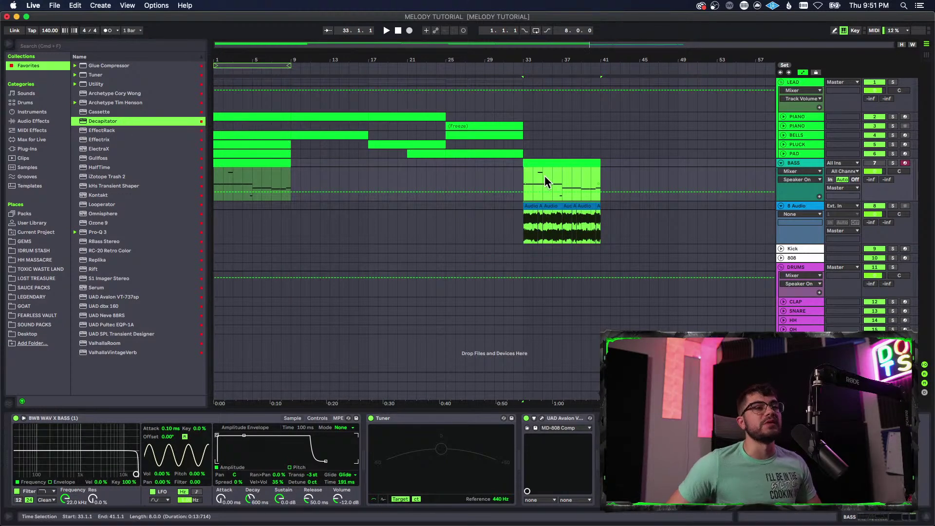
left_click(273, 178)
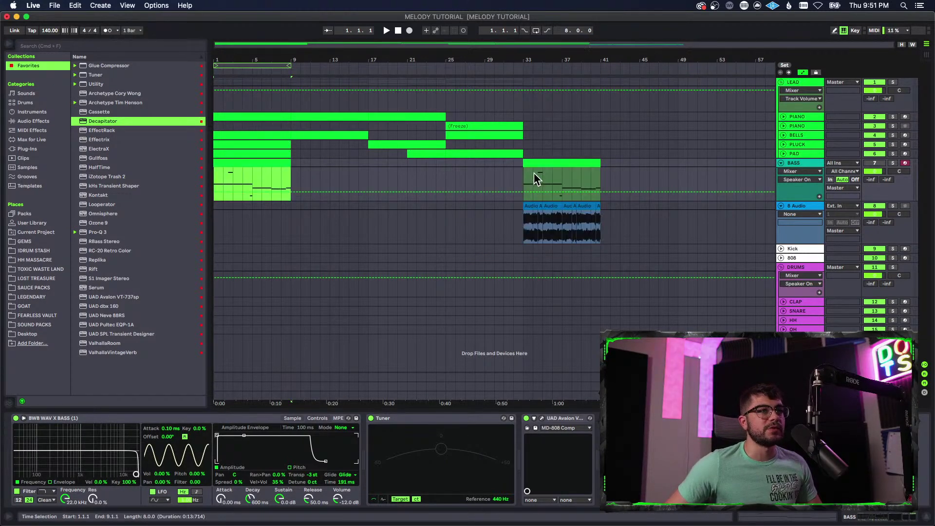
left_click_drag(609, 227, 606, 163)
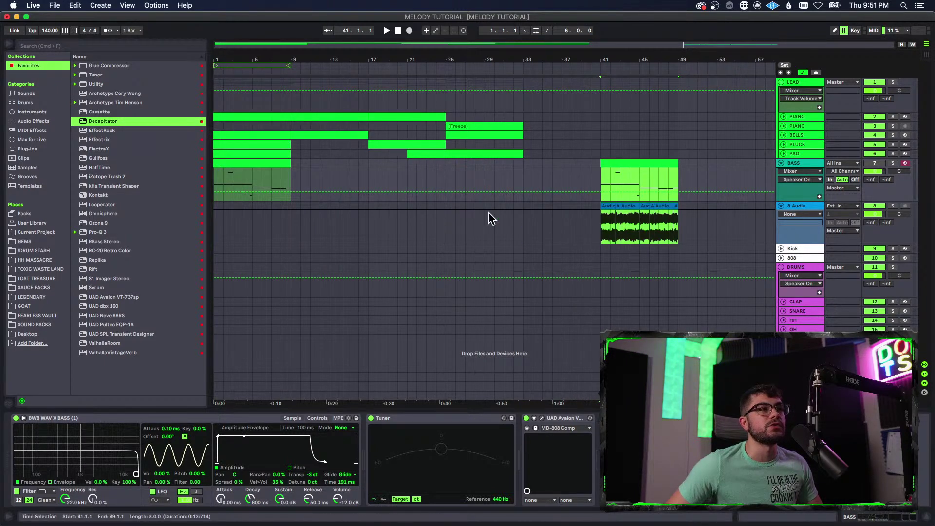
- Copy the first PIANO track's bar 17 clip to bar 33 and move the PAD clip from bar 25 to bar 33
left_click(423, 116)
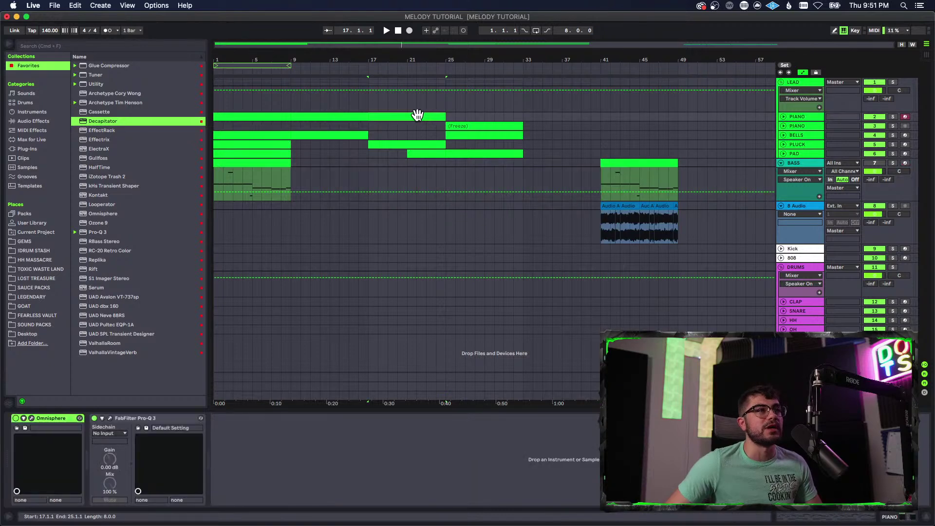
left_click_drag(417, 115, 577, 129)
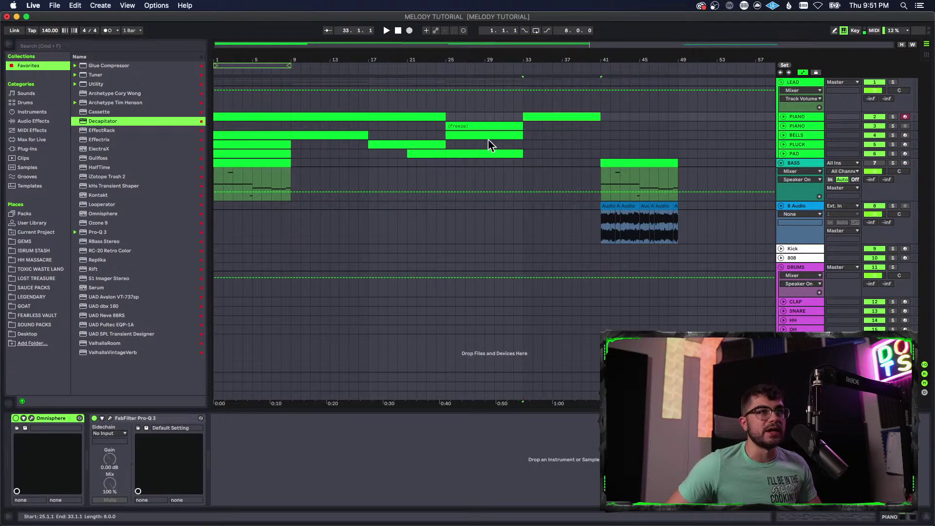
left_click_drag(463, 154, 563, 161)
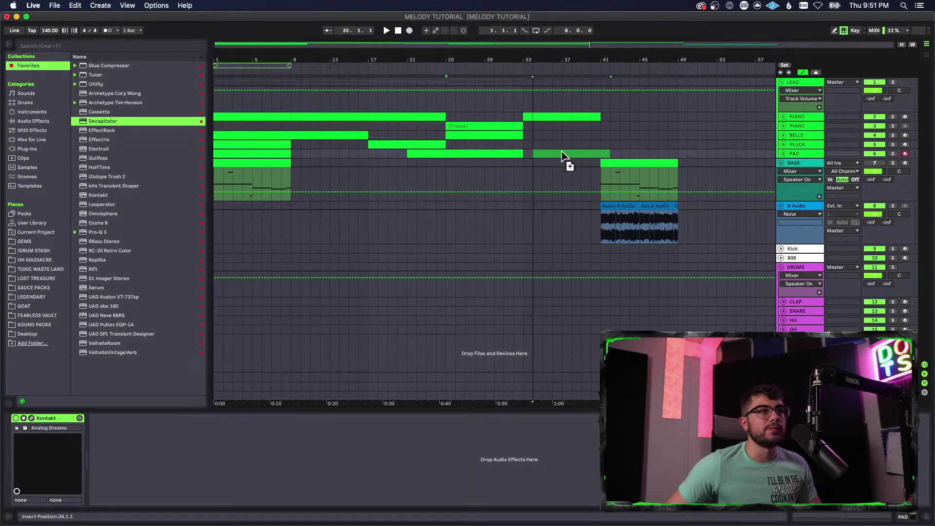
- Play from bar 25, duplicate the PLUCK clip from bar 17 to bar 25, and trim the copy to span bars 29 to 33
left_click(483, 125)
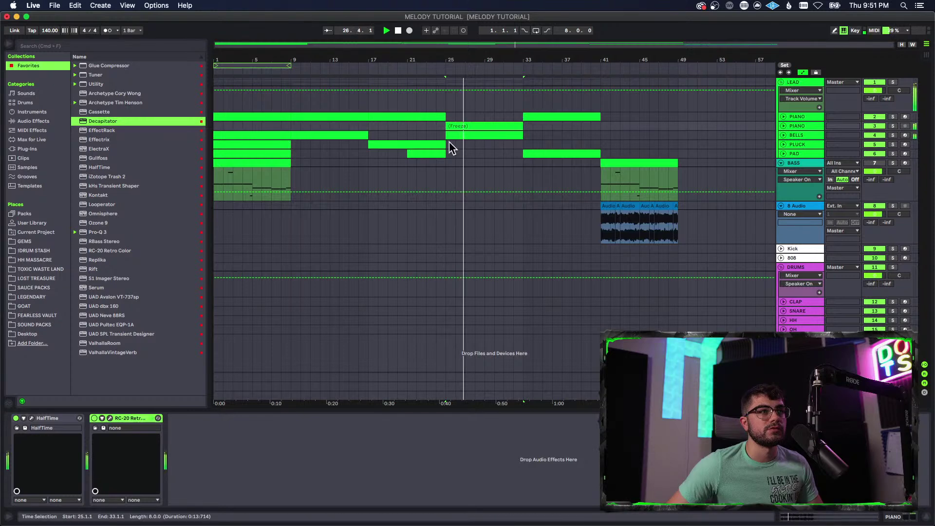
left_click(435, 143)
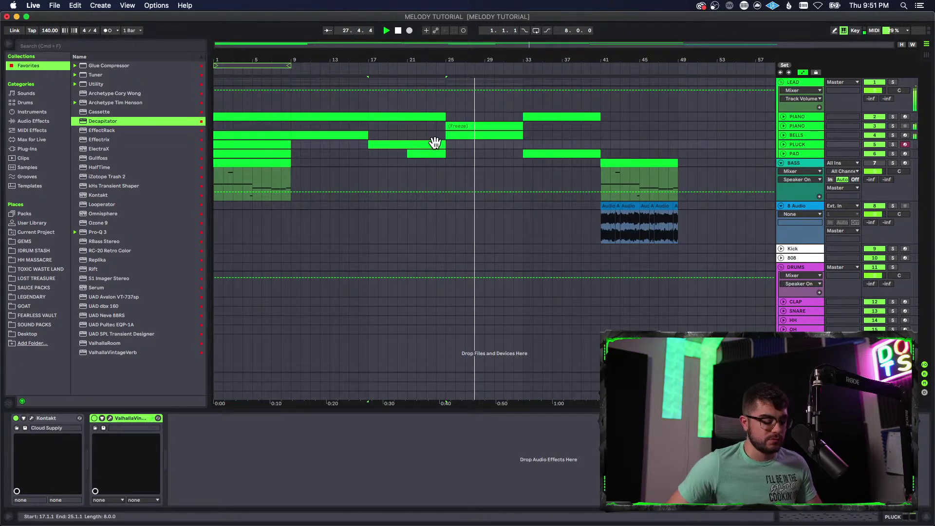
key("super+d")
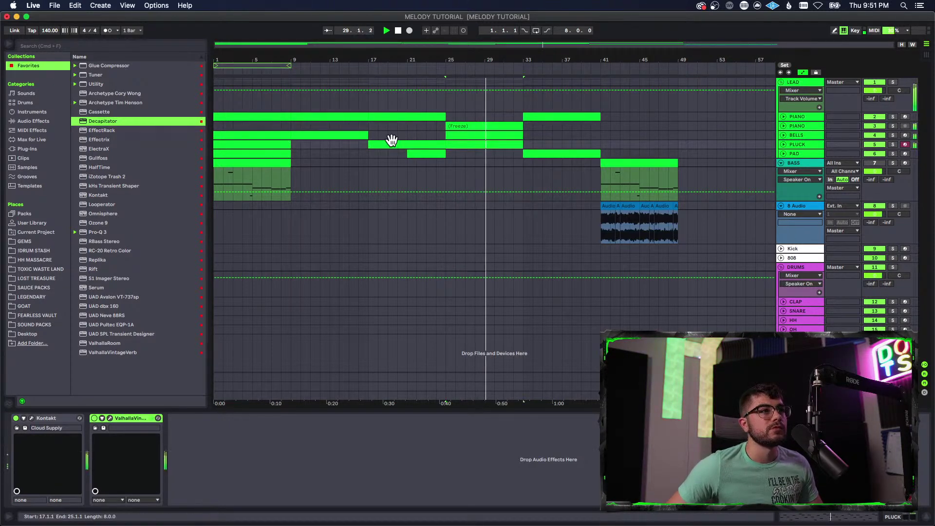
left_click_drag(447, 145, 487, 145)
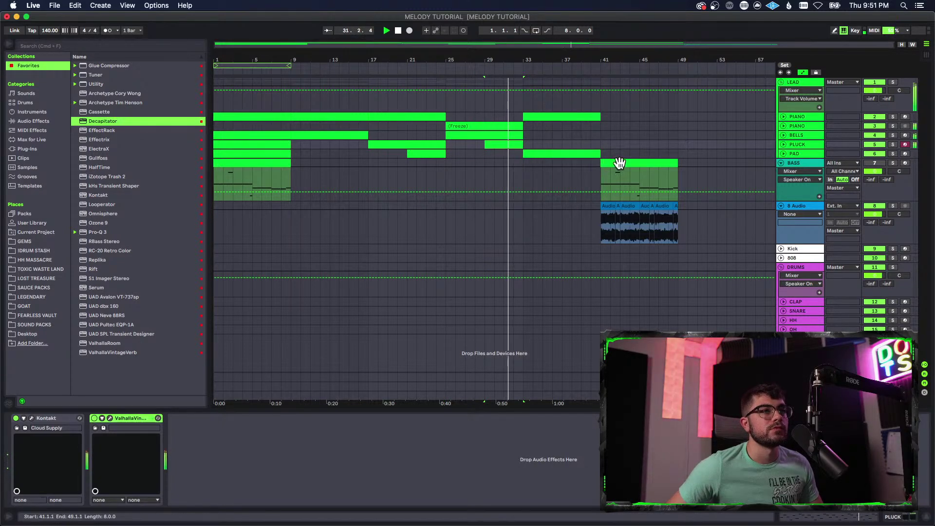
- Collapse the BASS track, rename the chopped audio track REVERSE, and collapse it too
left_click(782, 165)
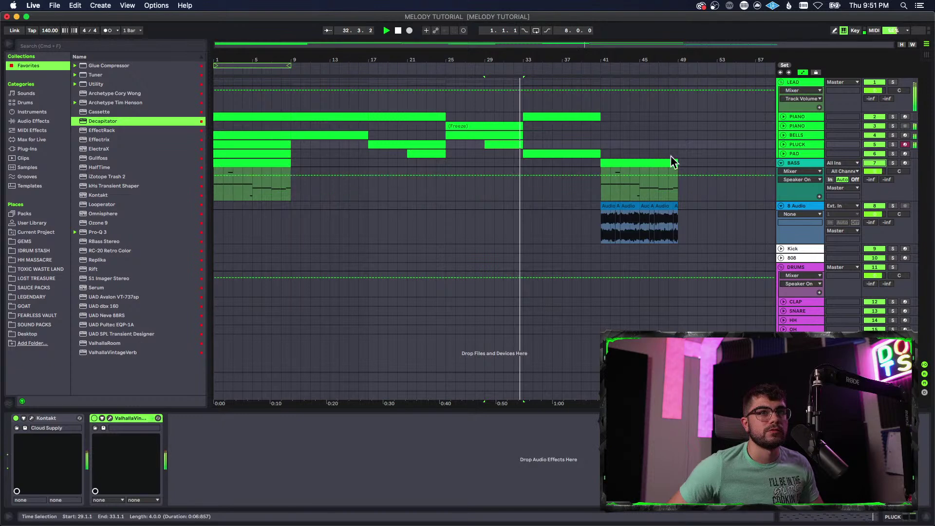
left_click(782, 163)
left_click(796, 174)
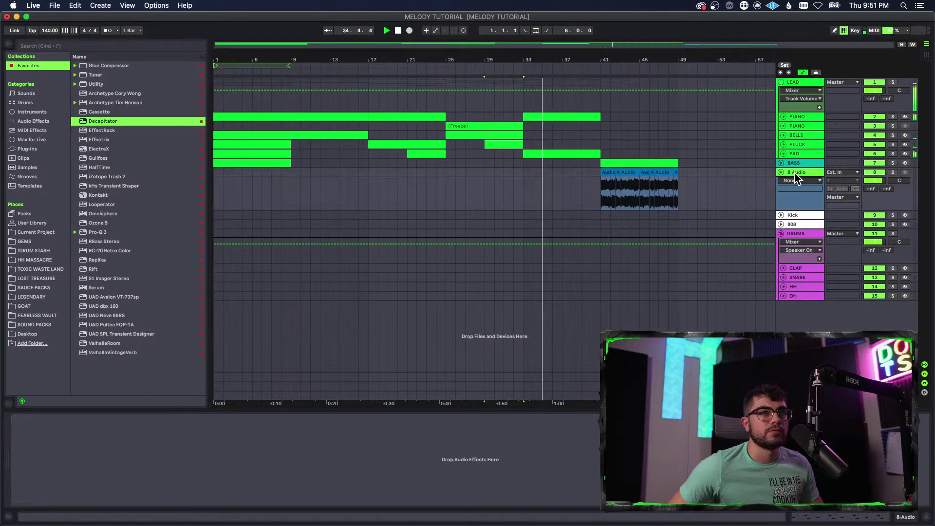
type("REVERSE")
key("Return")
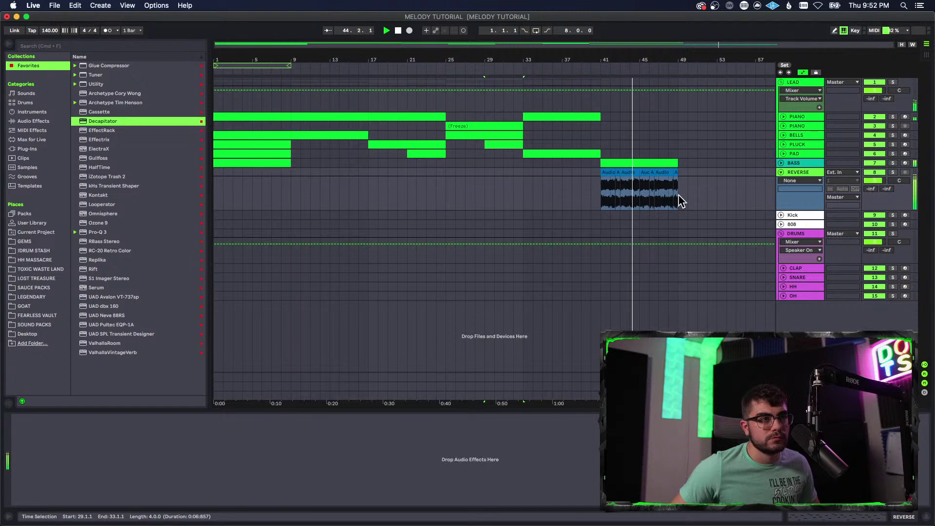
left_click(780, 170)
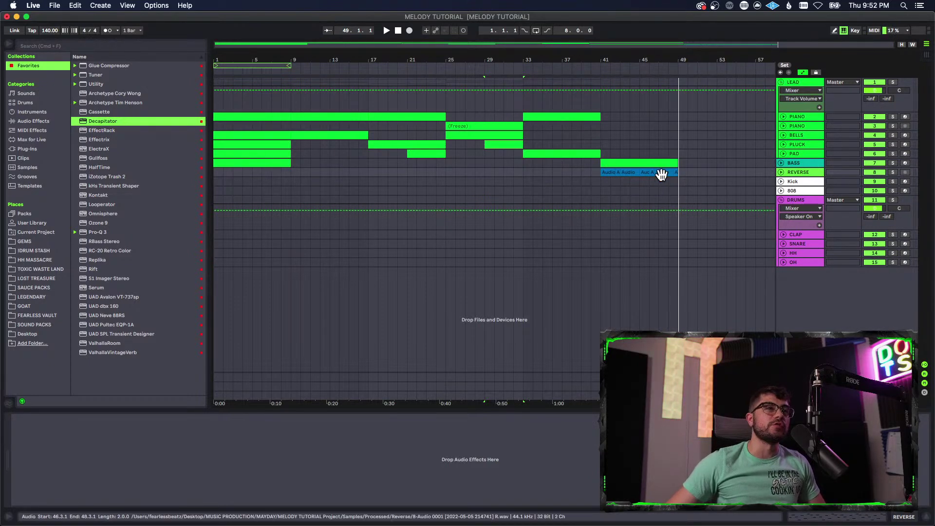
- Duplicate bars 9 to 49 of the melody, bass and reverse tracks to bar 49, and delete the copy
left_click_drag(602, 169, 307, 109)
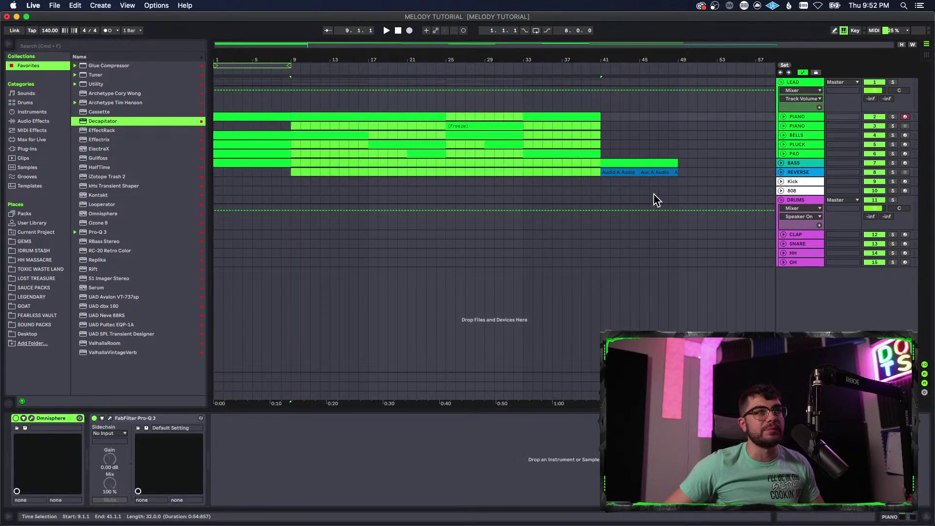
left_click_drag(681, 175, 304, 103)
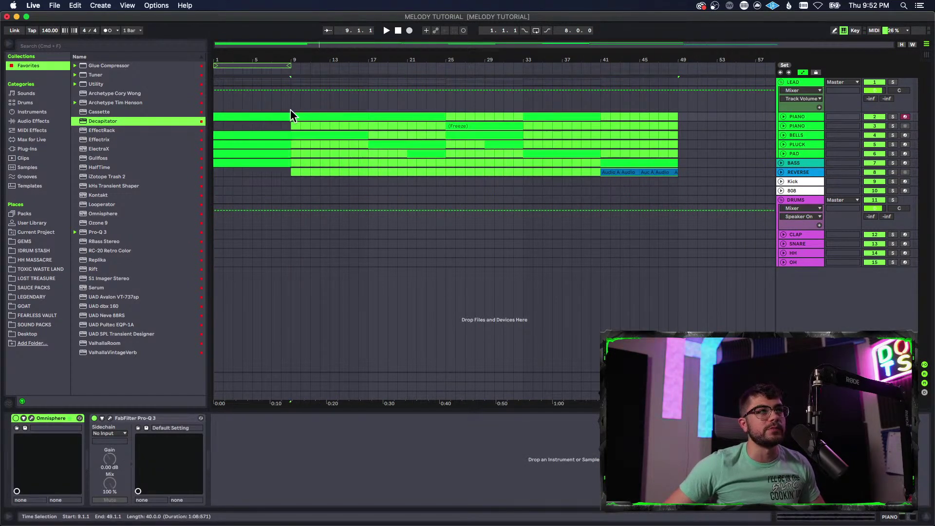
left_click(627, 166)
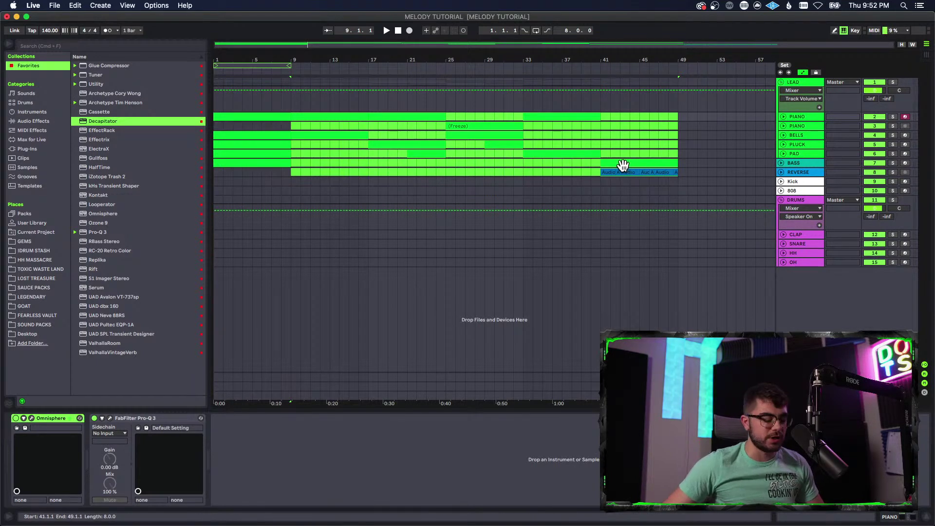
key("super+d")
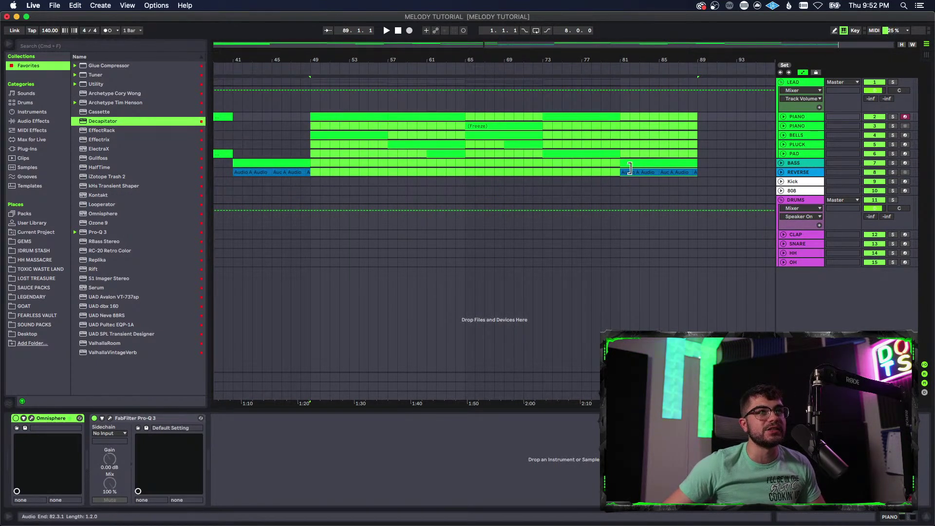
left_click_drag(511, 59, 597, 49)
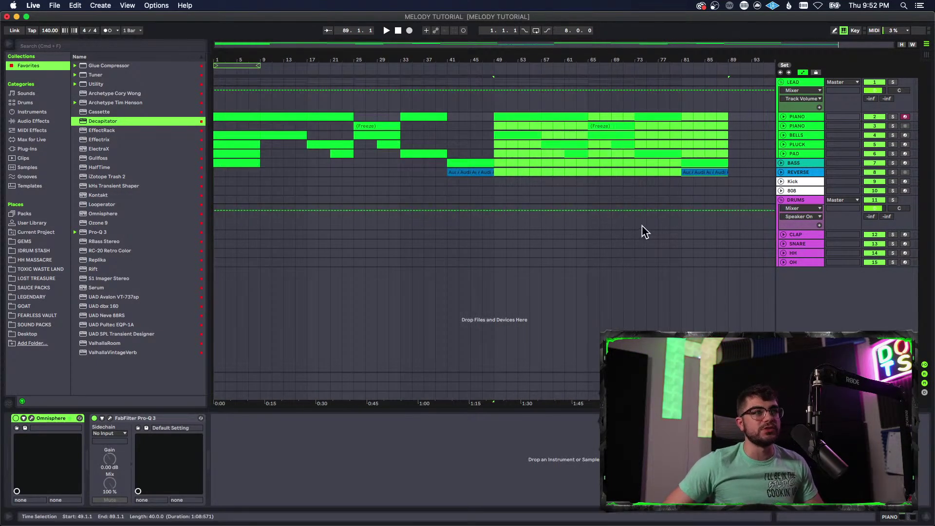
key("Delete")
left_click(372, 171)
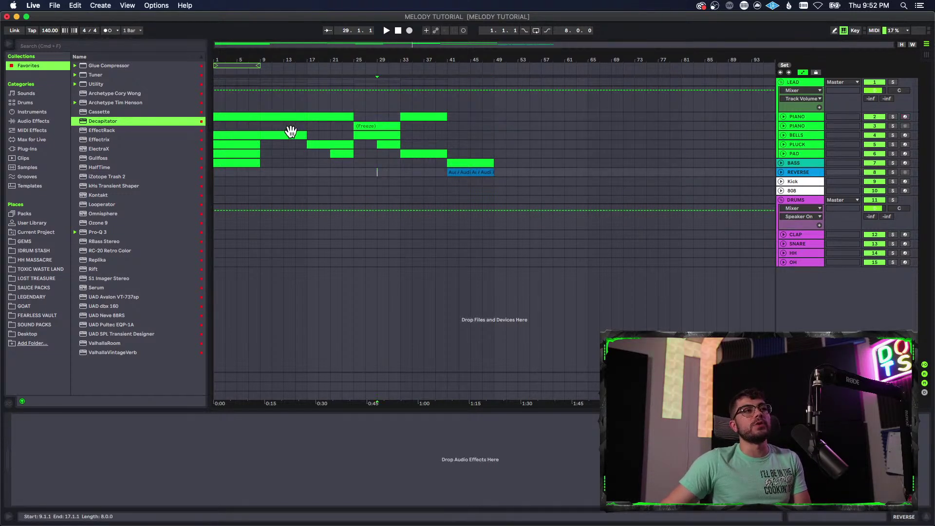
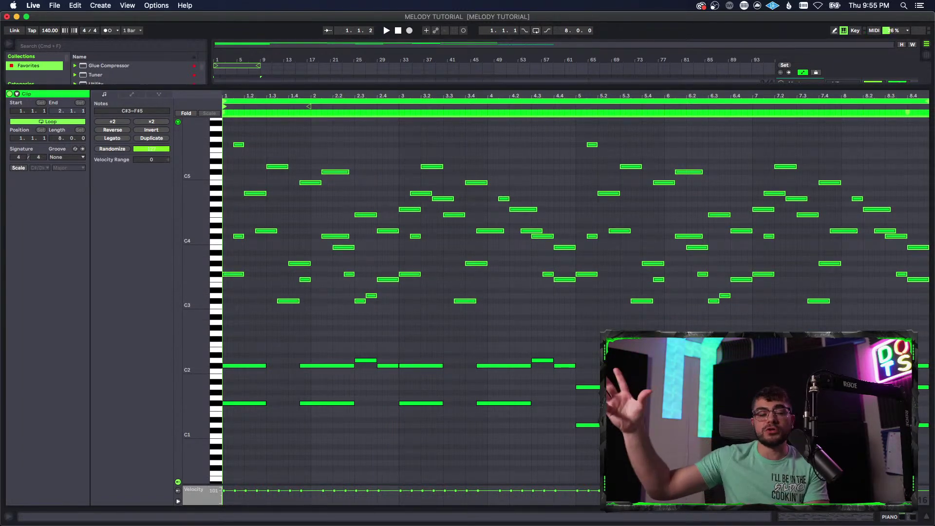
- Examine the low chord notes and the higher melody notes in the first PIANO clip
left_click(764, 305)
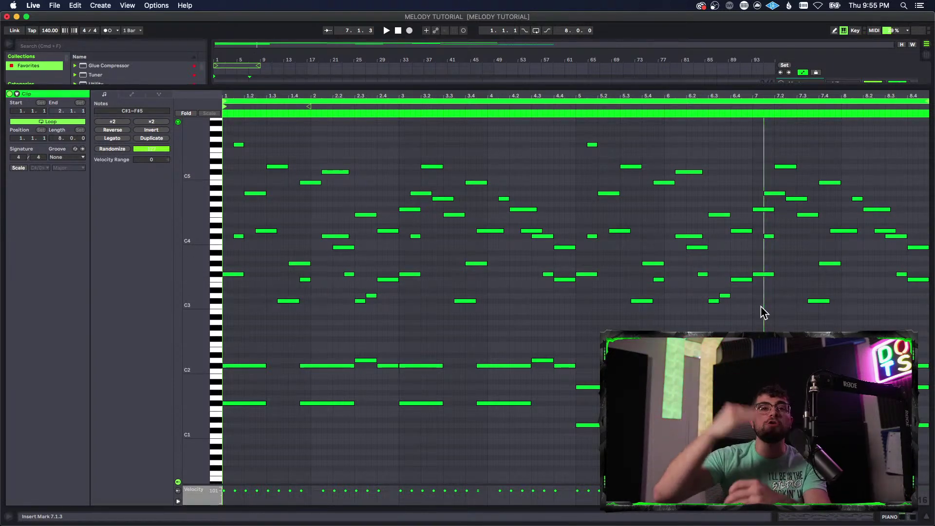
scroll(341, 337, "down", 2)
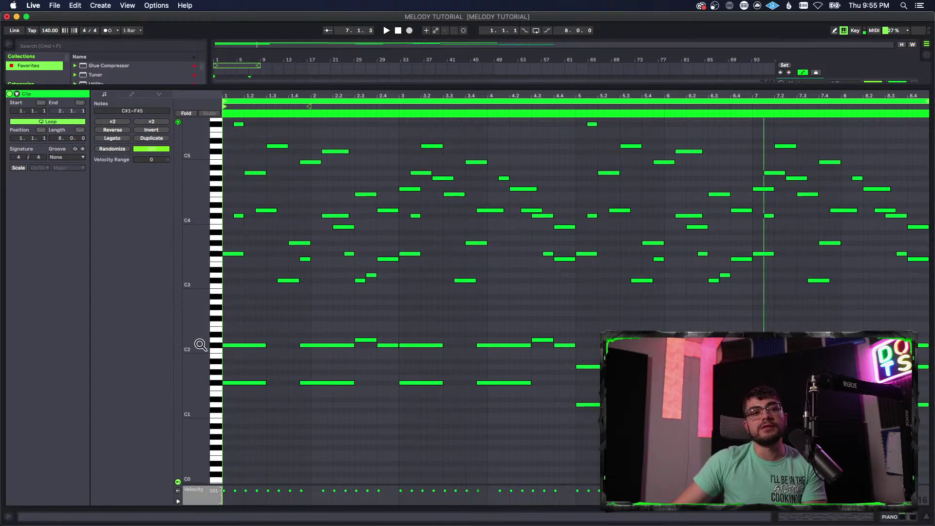
scroll(597, 406, "down", 4)
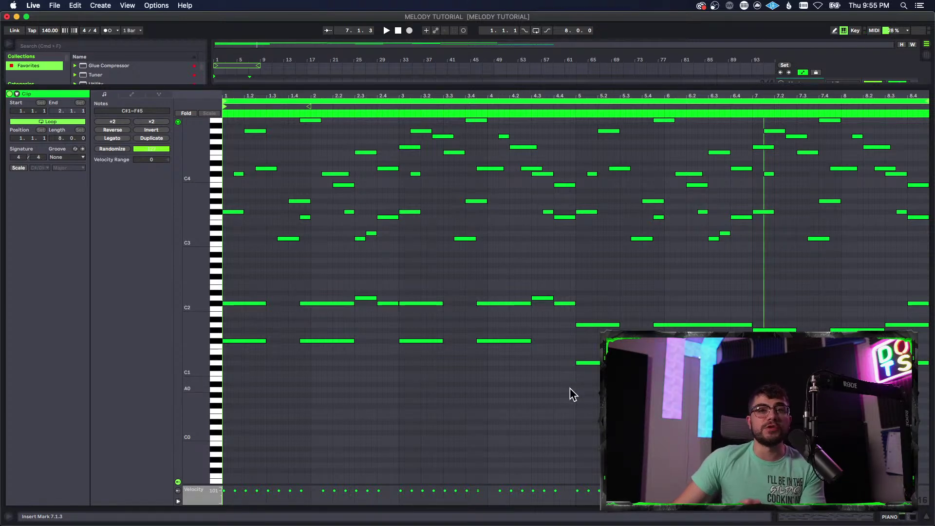
left_click_drag(247, 286, 928, 425)
left_click(852, 431)
scroll(853, 431, "up", 3)
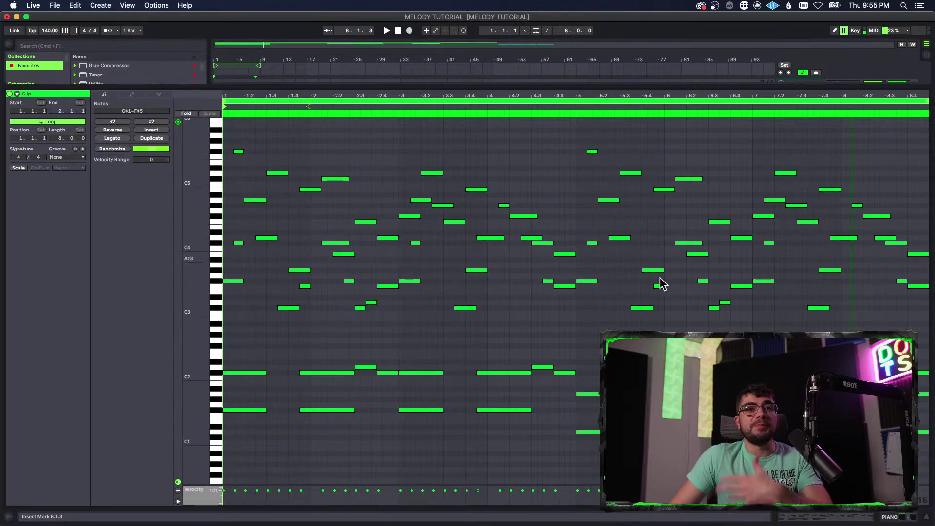
left_click(892, 516)
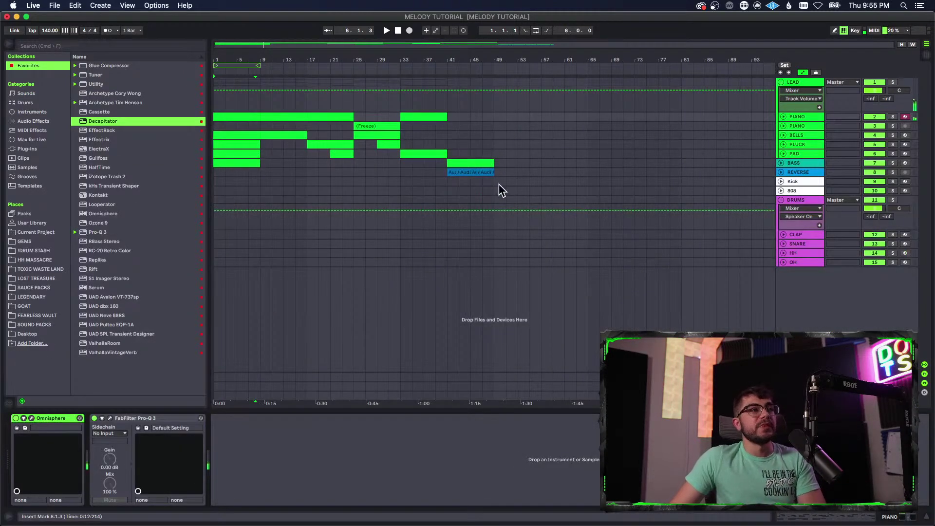
- Review the MIDI notes of the BASS clip at bar 41 and the PLUCK clip at bar 17
double_click(481, 162)
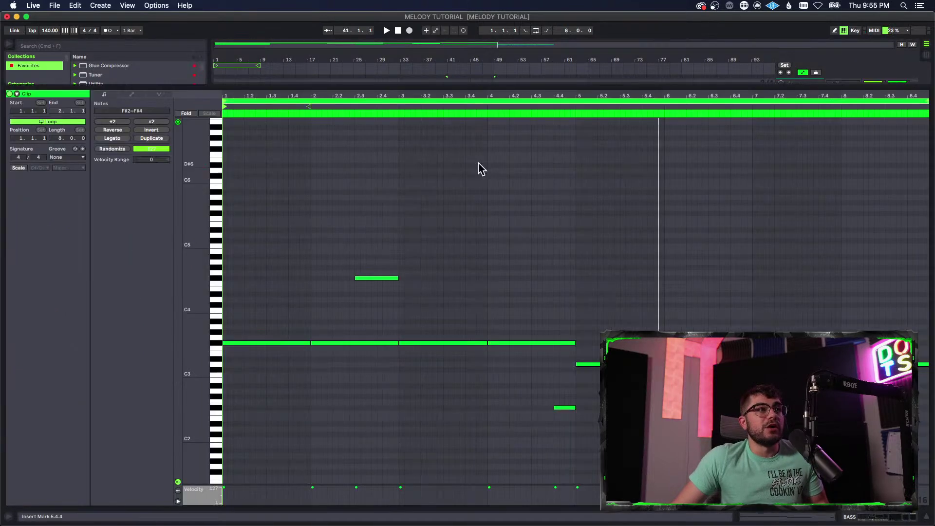
left_click(891, 520)
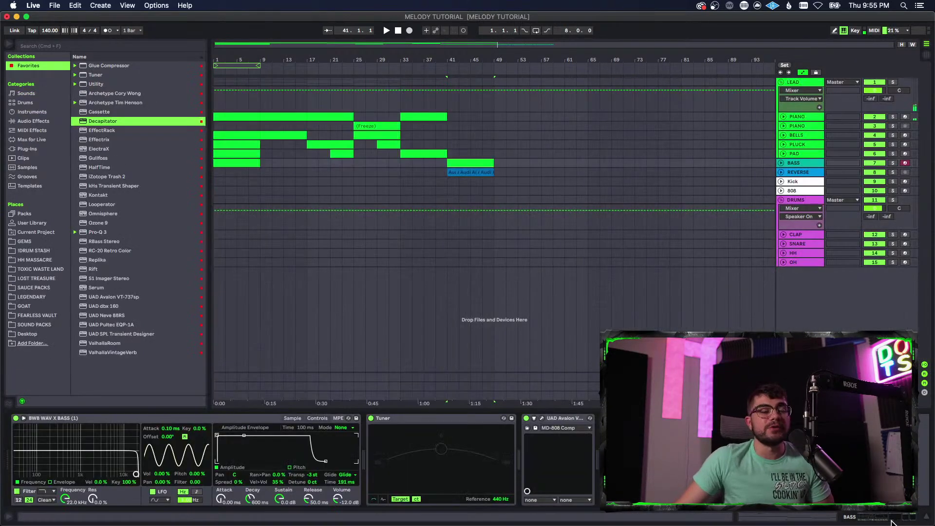
left_click(795, 145)
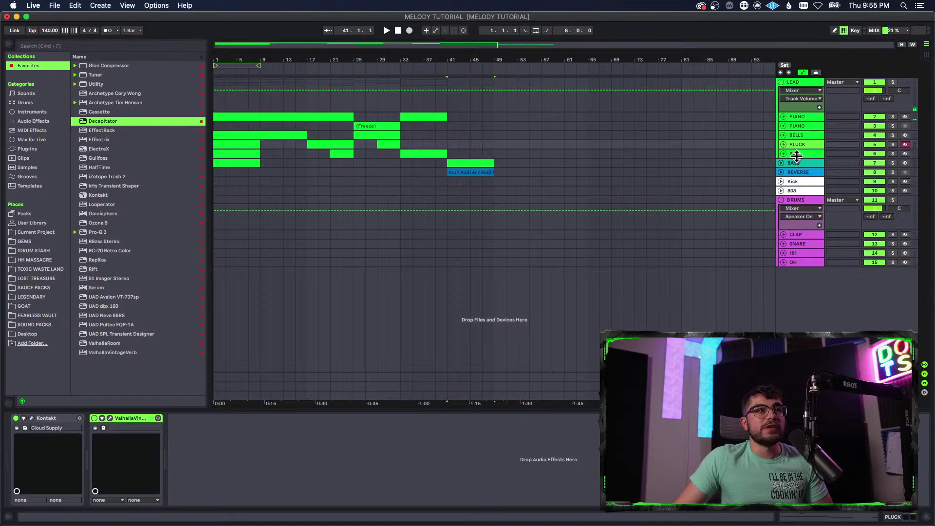
double_click(341, 151)
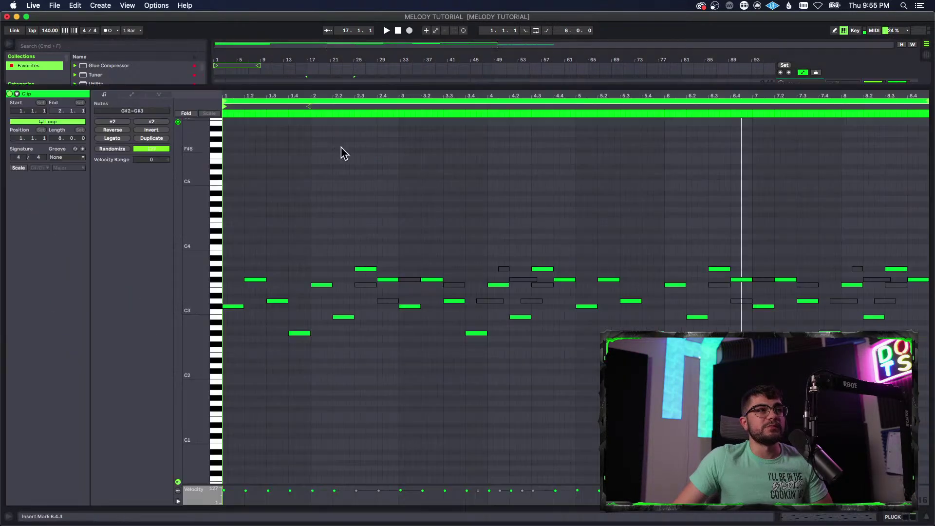
- Examine the remaining PLUCK notes and the frozen PIANO clip's pitch setting at bar 25, and select the REVERSE clip at bar 41
scroll(407, 302, "down", 1)
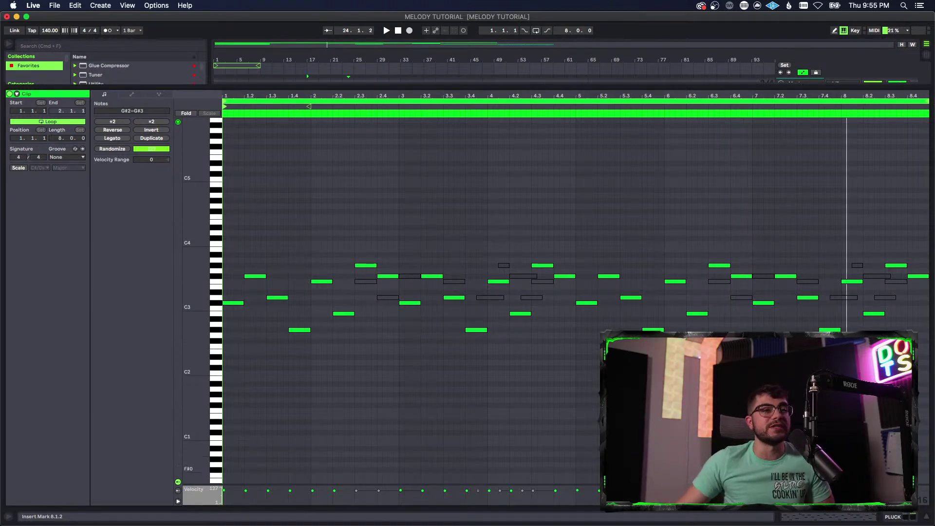
left_click(898, 517)
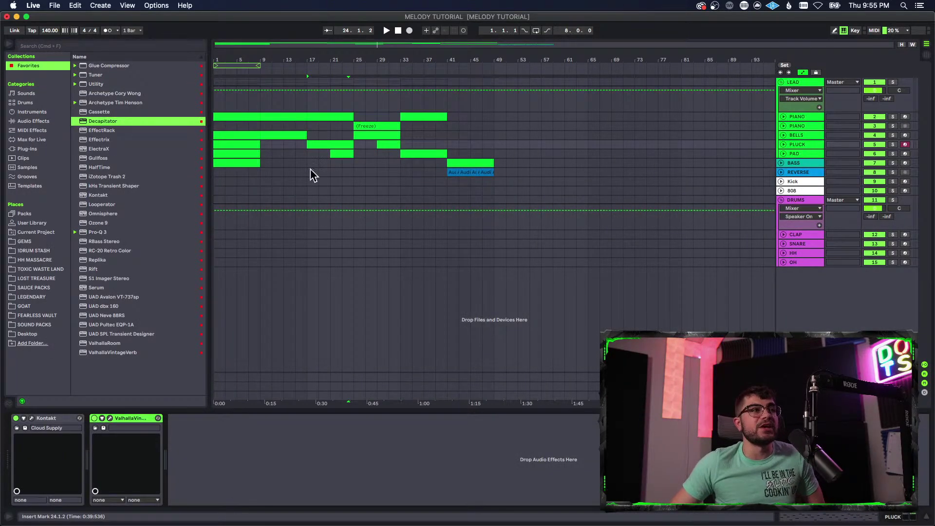
left_click(792, 117)
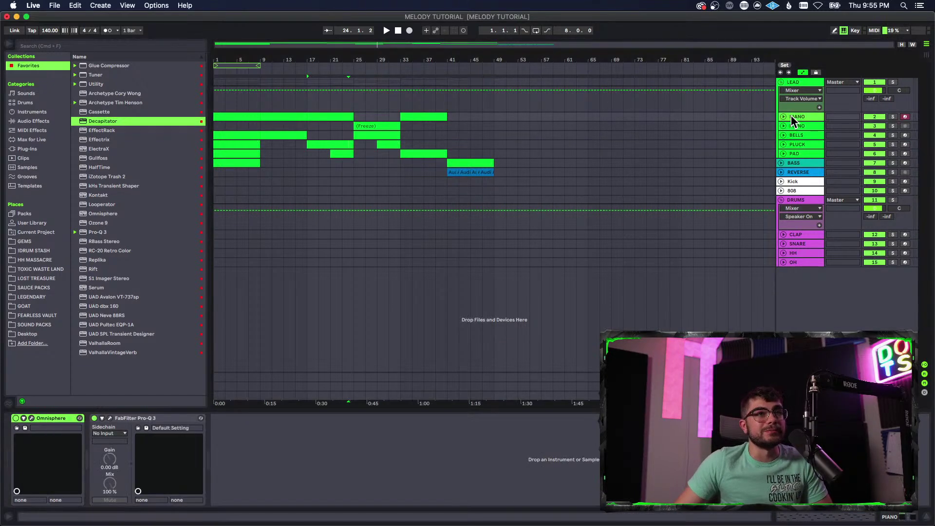
left_click(802, 125)
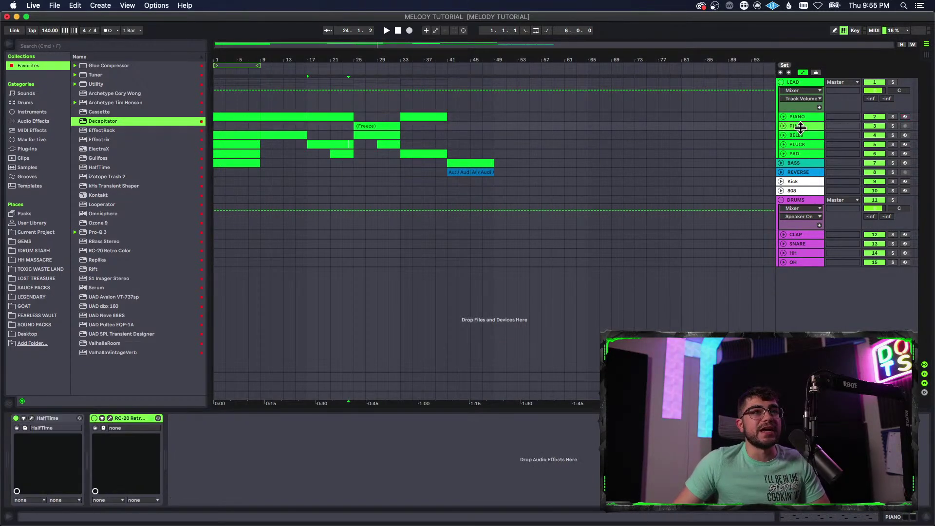
left_click(782, 126)
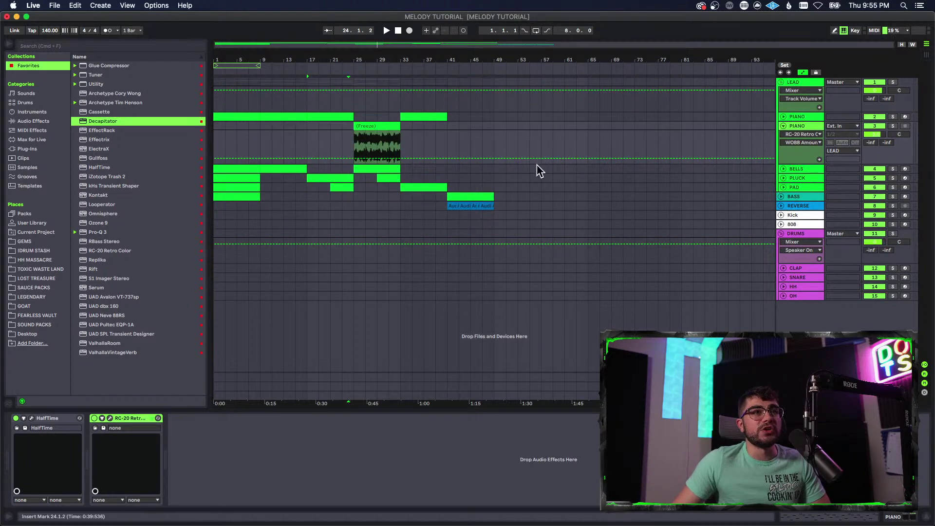
double_click(383, 131)
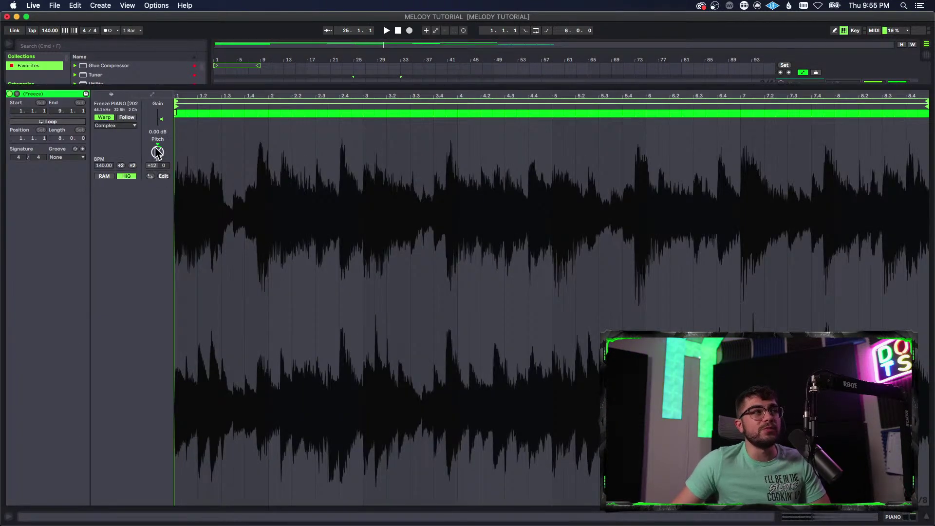
left_click(890, 519)
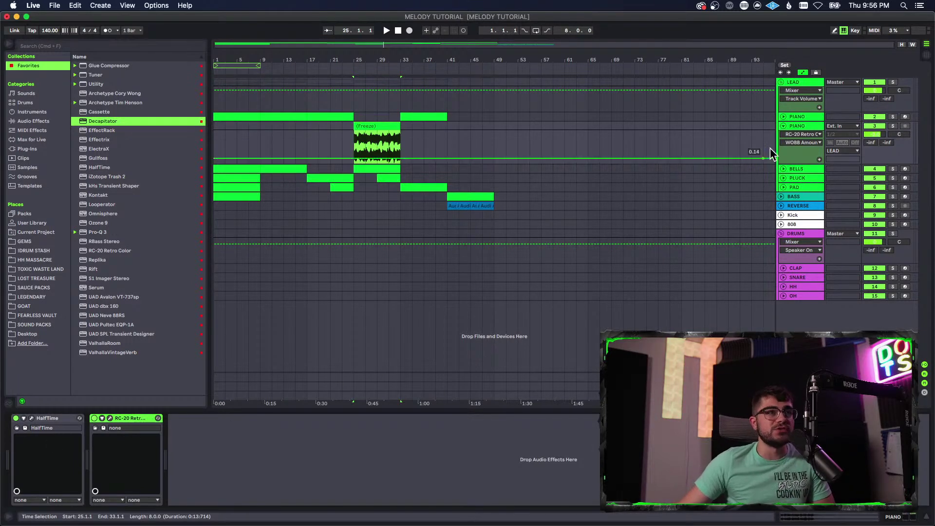
left_click(782, 126)
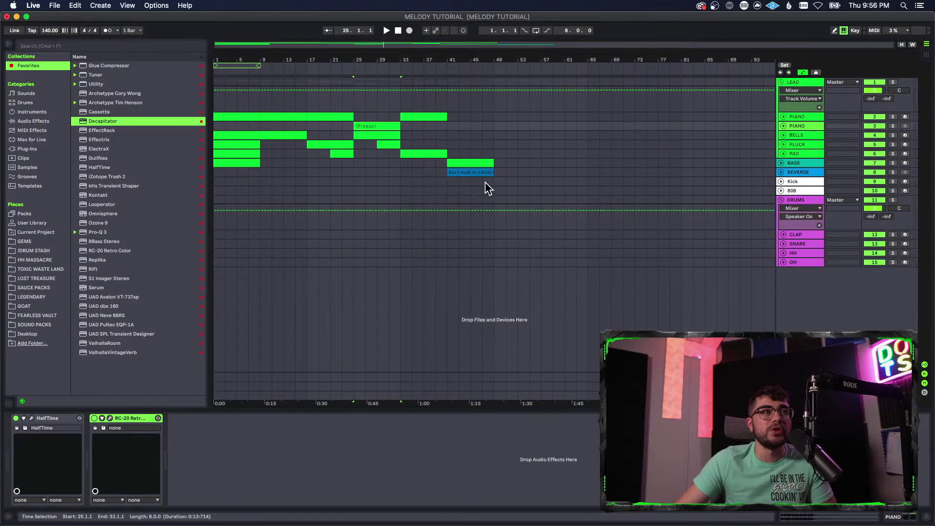
left_click(457, 171)
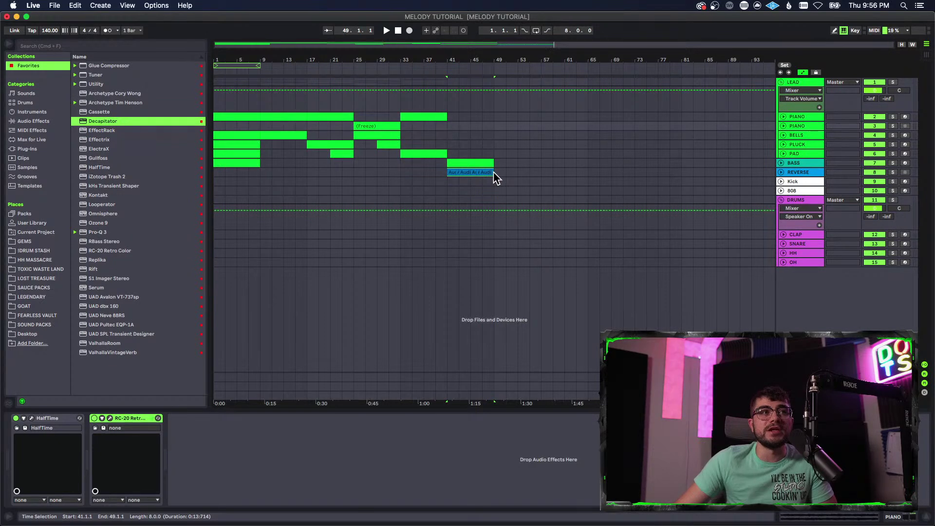
left_click_drag(494, 173, 495, 174)
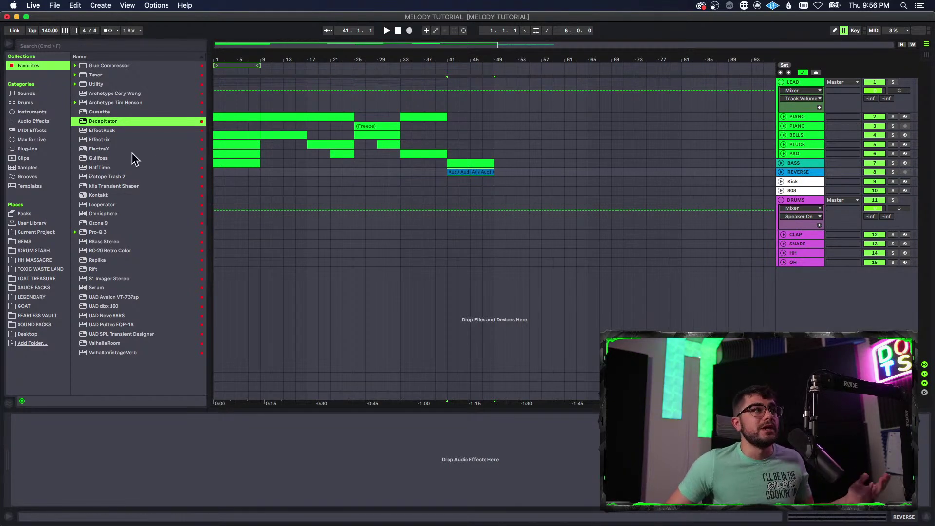
- Add a Pro-Q 3 equalizer to the first PIANO track and solo that track
left_click(104, 232)
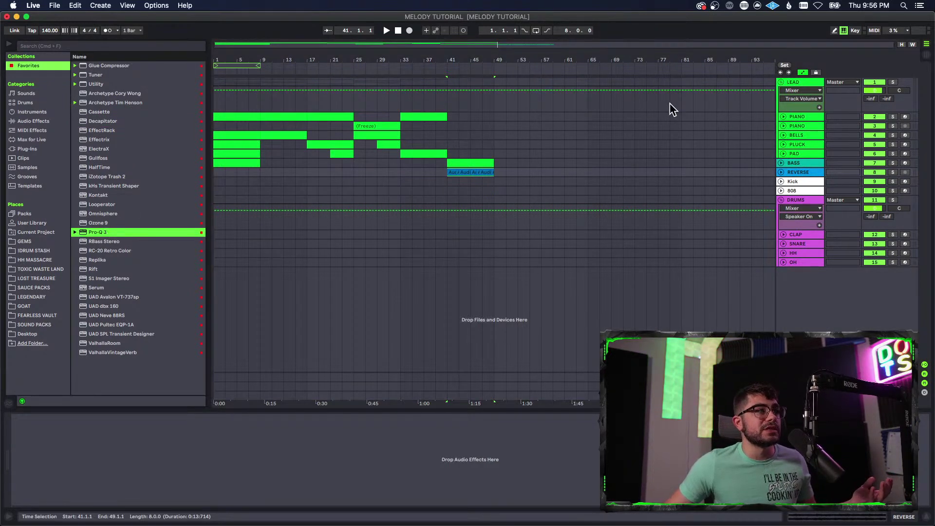
left_click(816, 116)
double_click(99, 231)
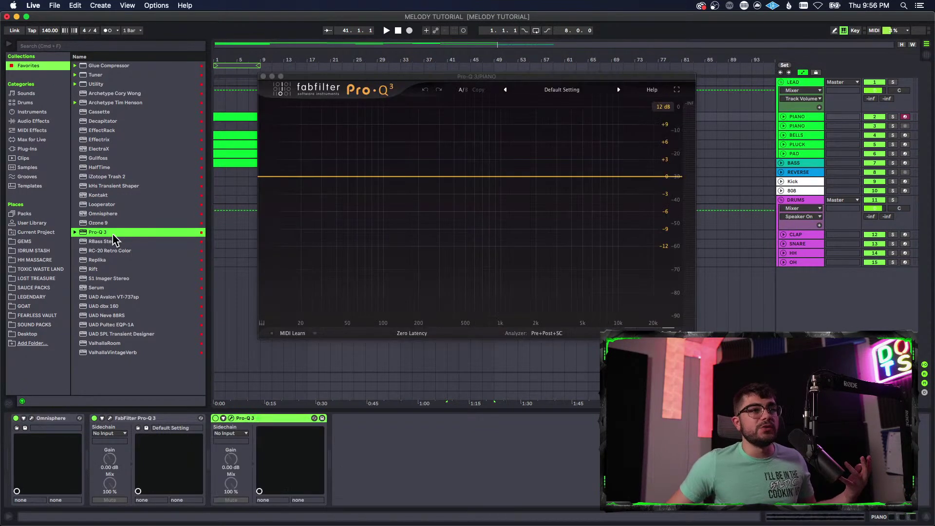
left_click(893, 117)
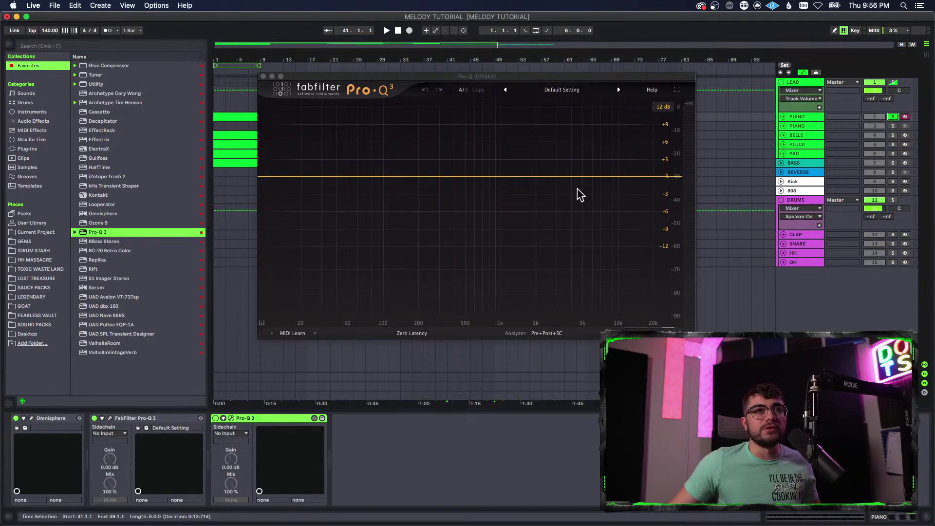
- While playing from the start, add a 48 dB/oct low cut at about 155 Hz to the first PIANO track's Pro-Q 3
left_click(291, 177)
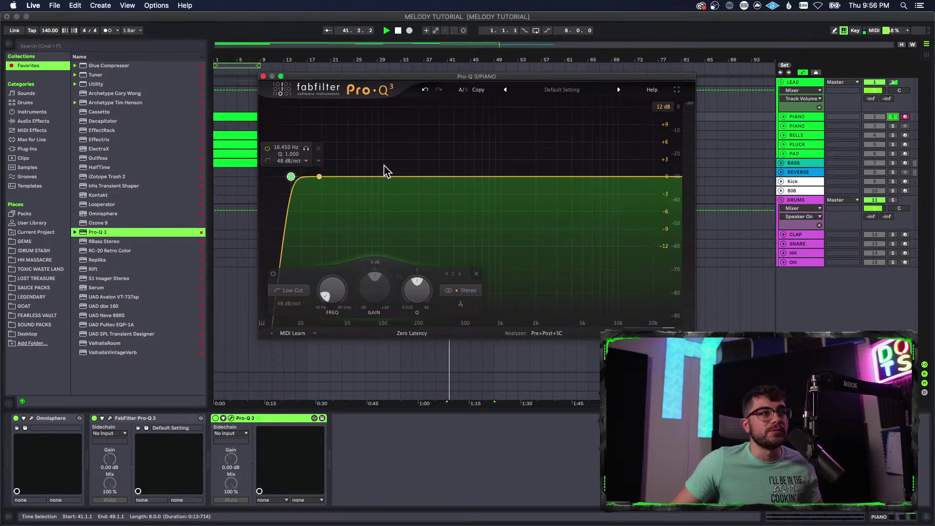
left_click(398, 30)
left_click(386, 30)
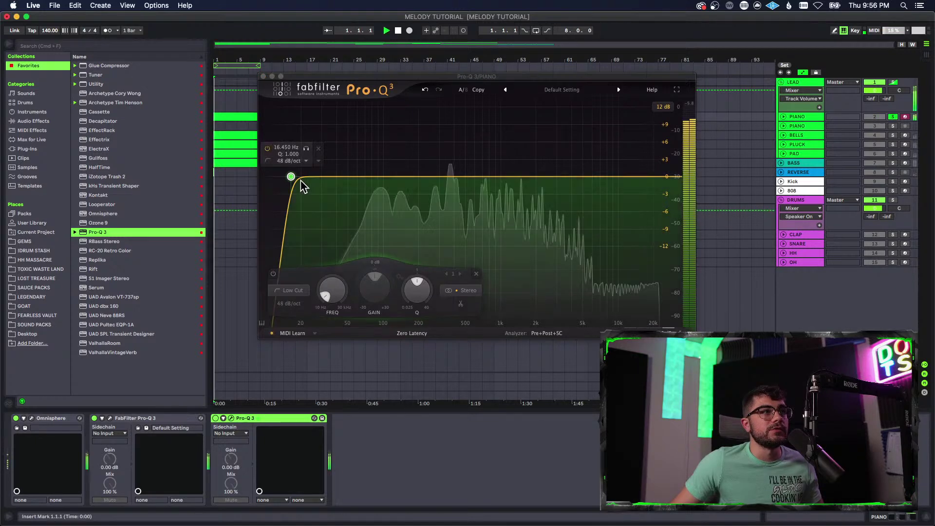
left_click_drag(292, 177, 410, 184)
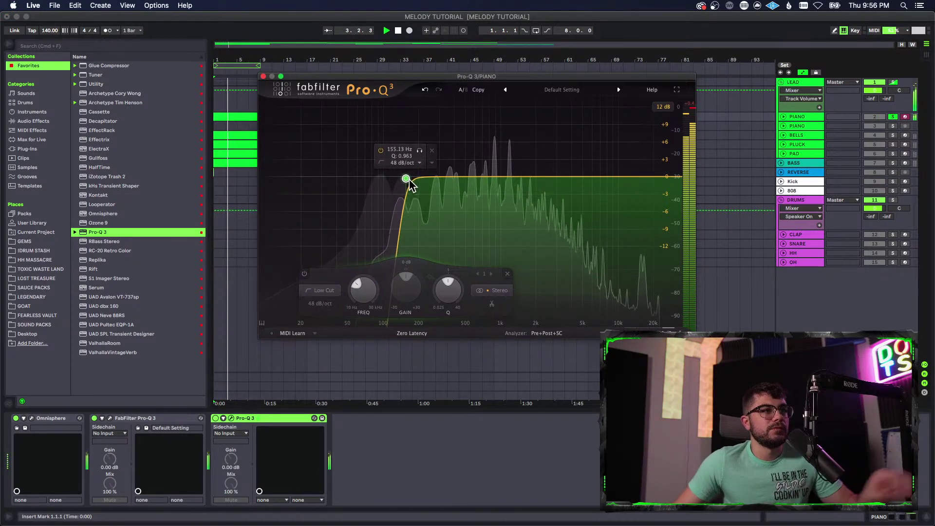
left_click(263, 76)
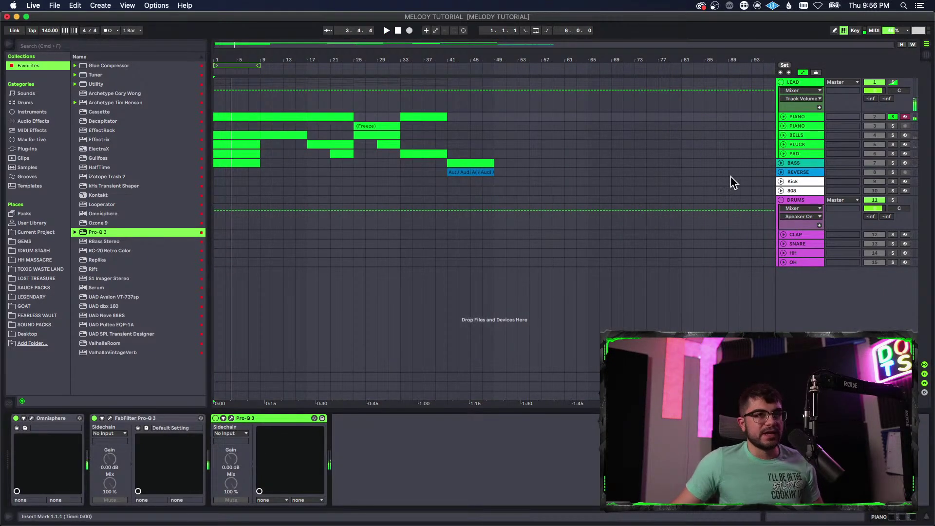
- Paste the Pro-Q 3 with its low cut onto the second PIANO track and the BELLS track
left_click(796, 124)
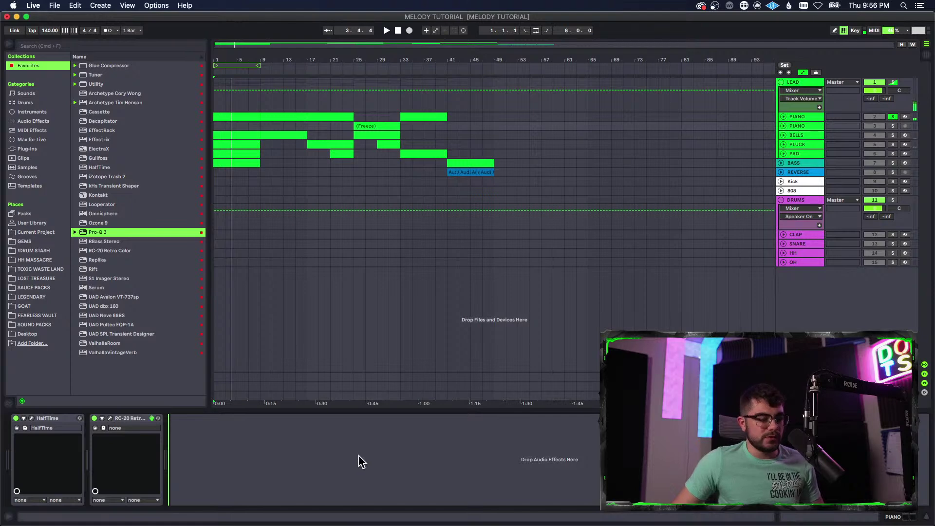
key("Return")
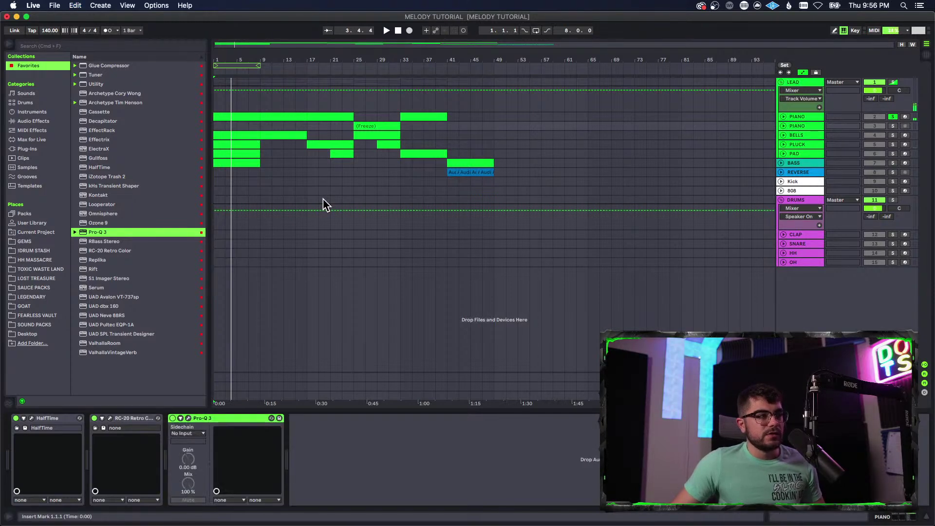
left_click(249, 144)
left_click(249, 133)
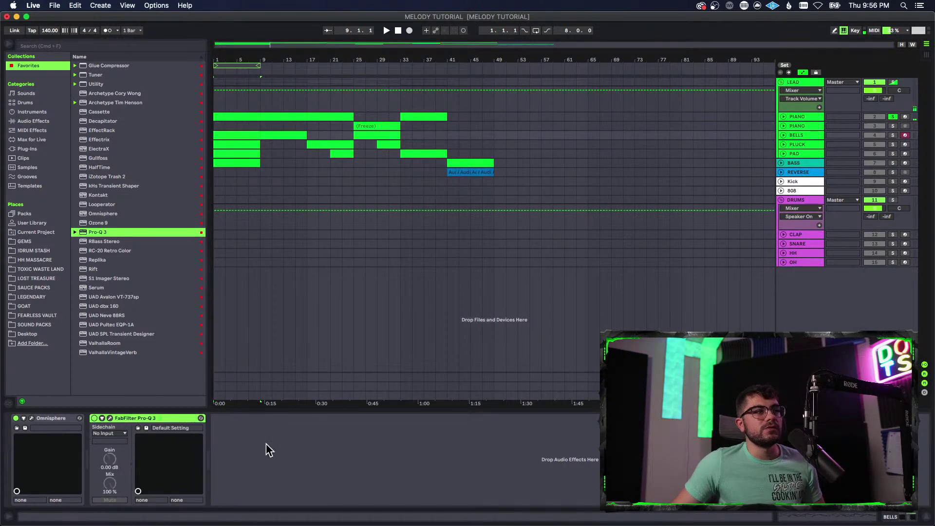
key("super+v")
- Solo the BELLS track and raise its Pro-Q 3 low cut to about 424 Hz during playback
left_click(232, 418)
left_click(893, 135)
key("space")
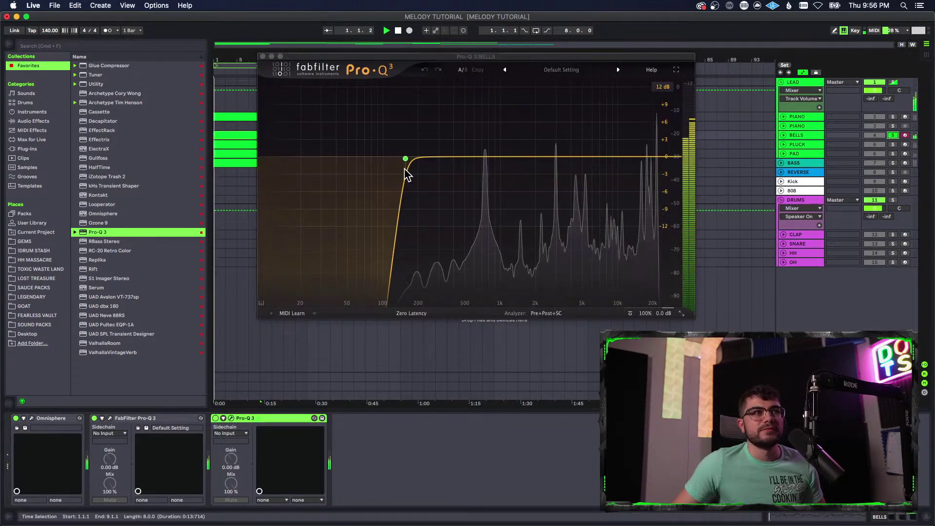
left_click_drag(407, 159, 457, 157)
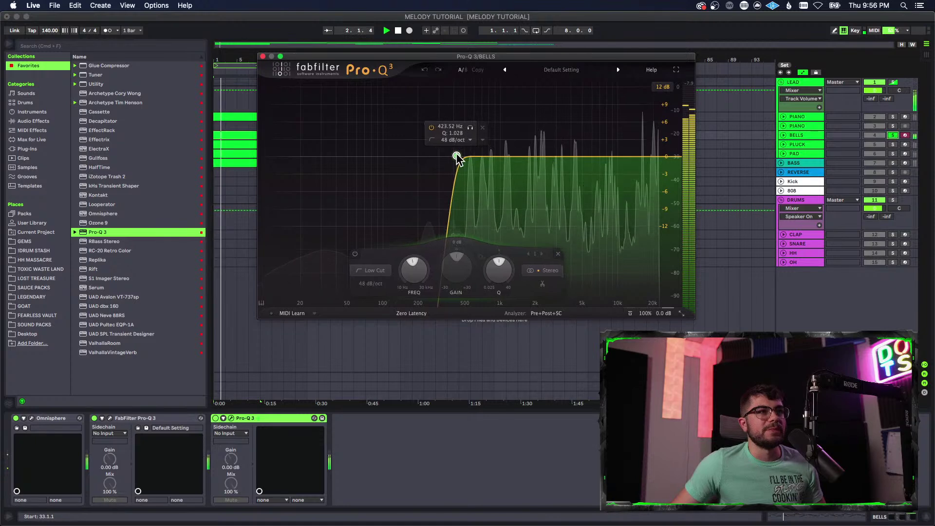
left_click(263, 56)
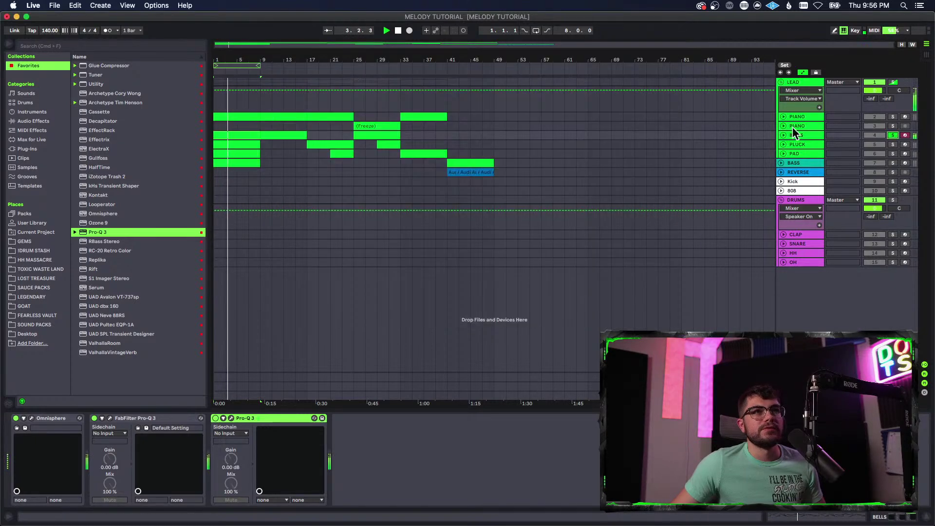
- Solo the PLUCK track and paste the Pro-Q 3 after its Valhalla reverb
left_click(804, 144)
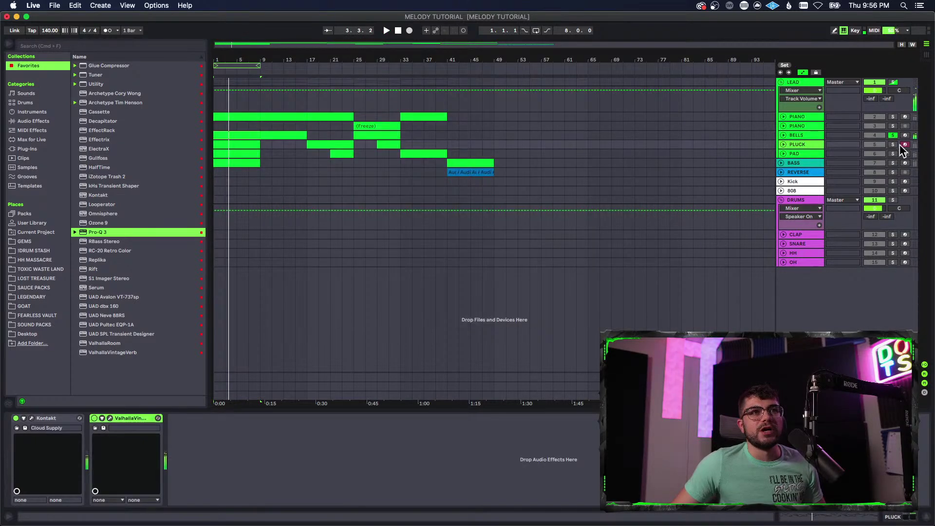
left_click(234, 151)
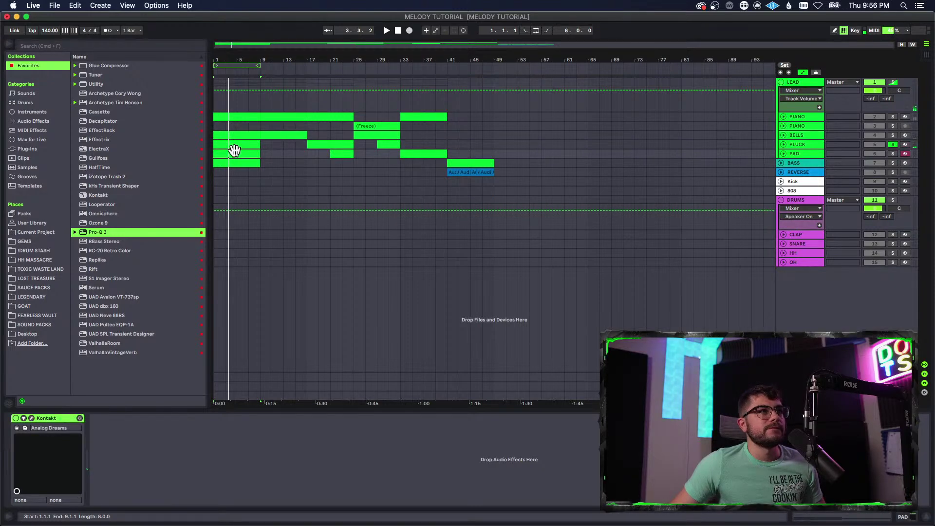
left_click(235, 145)
left_click(200, 457)
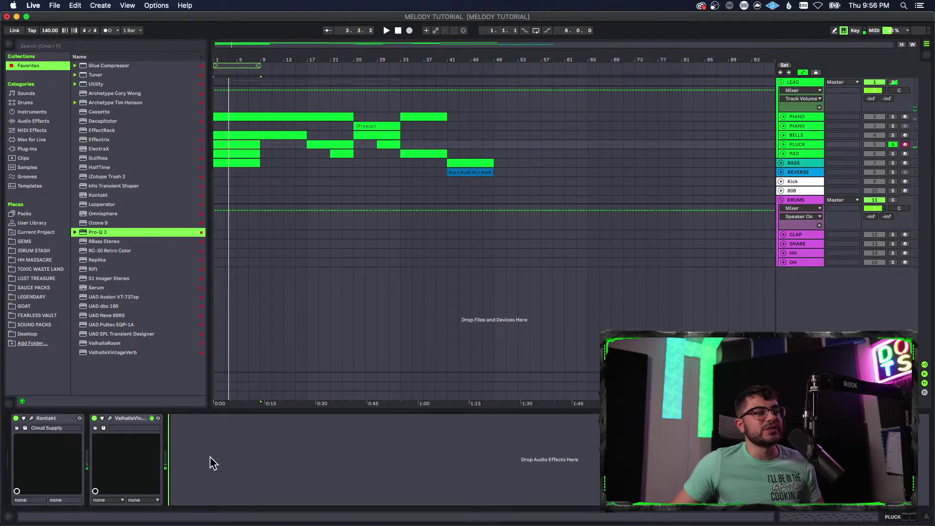
key("super+v")
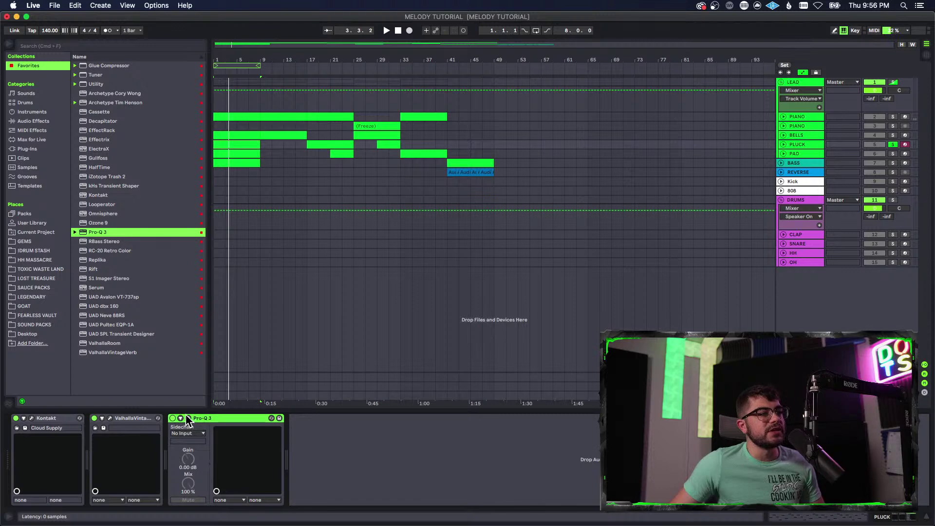
- Raise the PLUCK track's Pro-Q 3 low cut to about 280 Hz while listening
left_click(188, 418)
key("space")
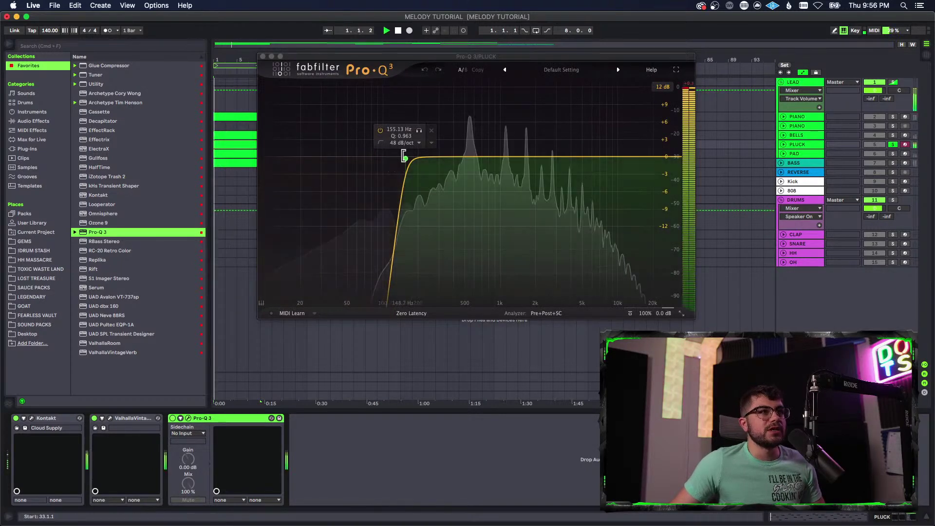
left_click_drag(408, 157, 439, 155)
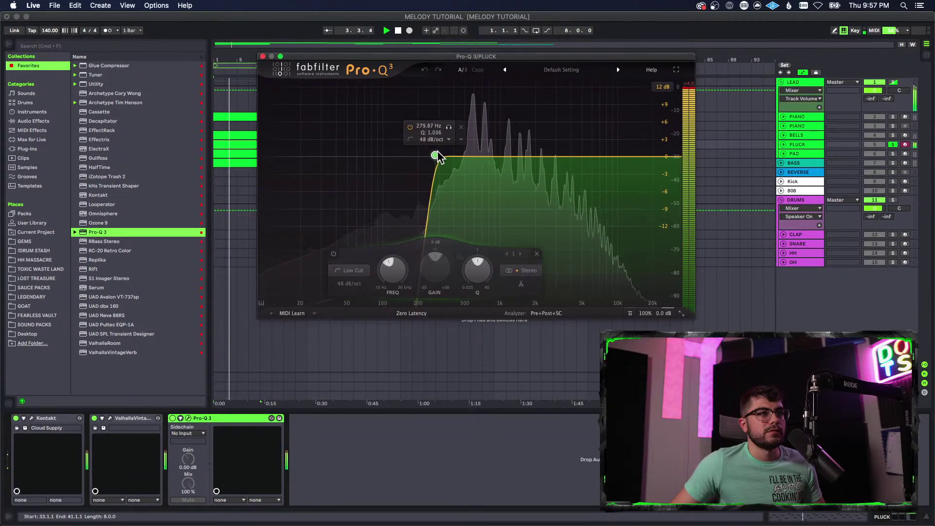
left_click(263, 57)
- Solo the PAD track and paste the Pro-Q 3 after its Kontakt instrument
left_click(794, 153)
left_click(893, 154)
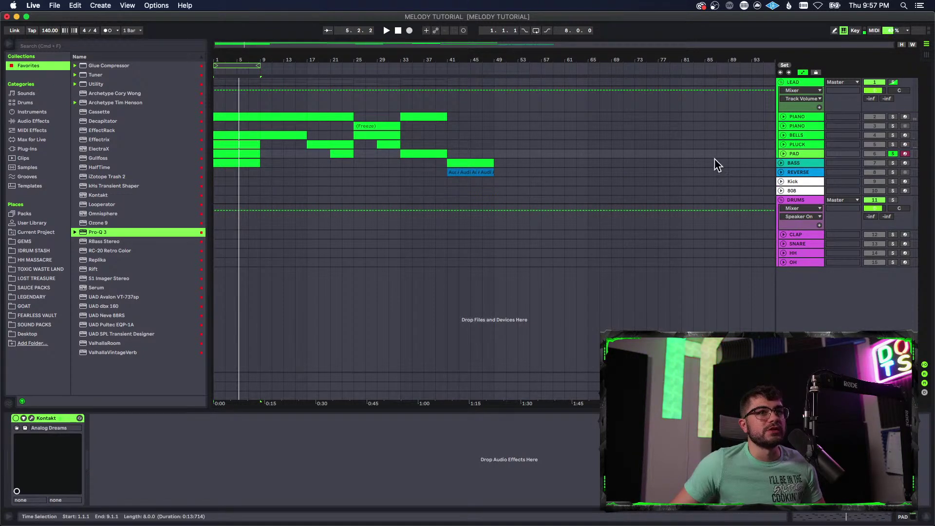
left_click(149, 454)
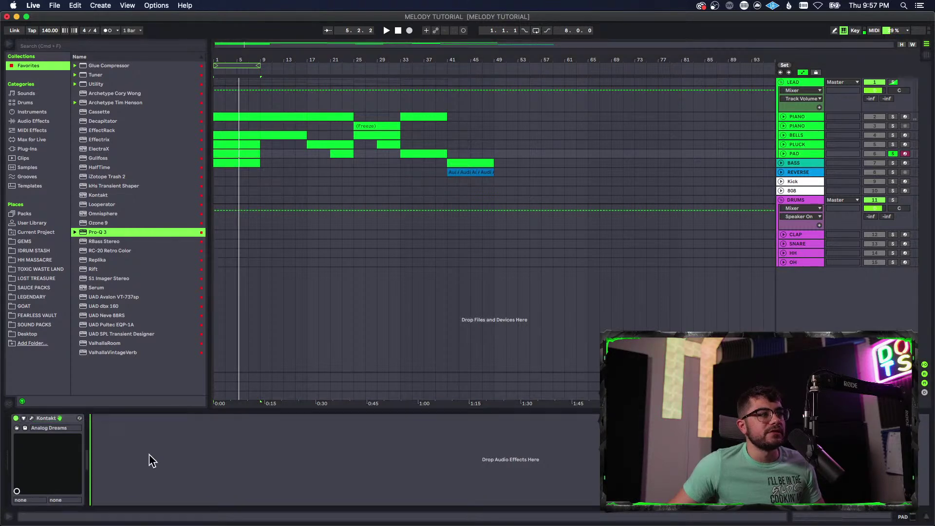
key("super+v")
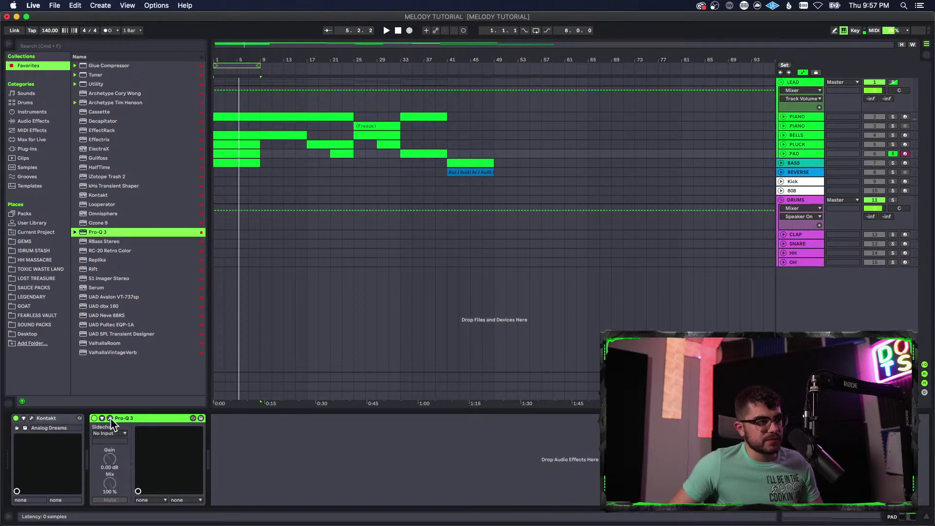
- On the PAD's Pro-Q 3, move the low cut just above 200 Hz and set a 30 dB/oct high cut just above 1 kHz
left_click(110, 418)
key("space")
left_click_drag(404, 158, 426, 156)
left_click_drag(670, 157, 516, 154)
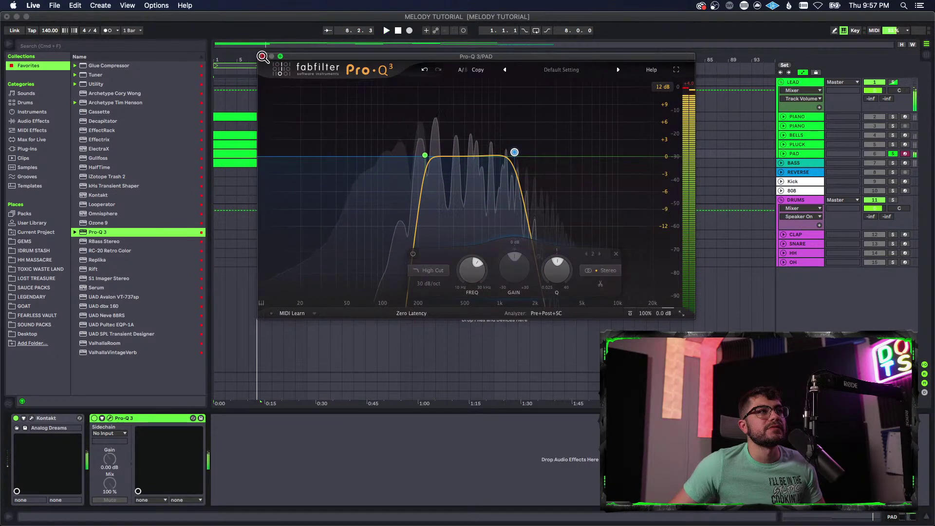
left_click(262, 57)
- Listen to the PLUCK and BELLS tracks in solo from the start, leaving PLUCK soloed
left_click(785, 142)
left_click(893, 144)
key("space")
left_click(893, 135)
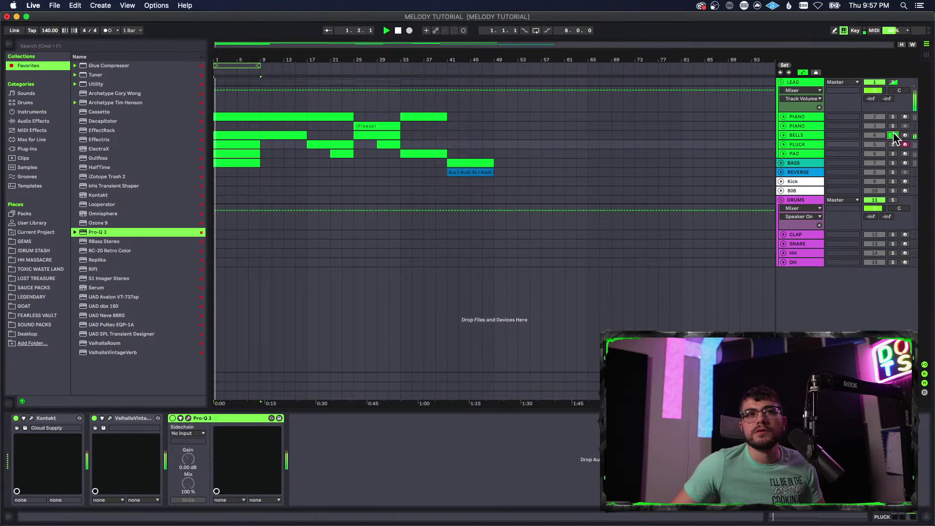
left_click(894, 144)
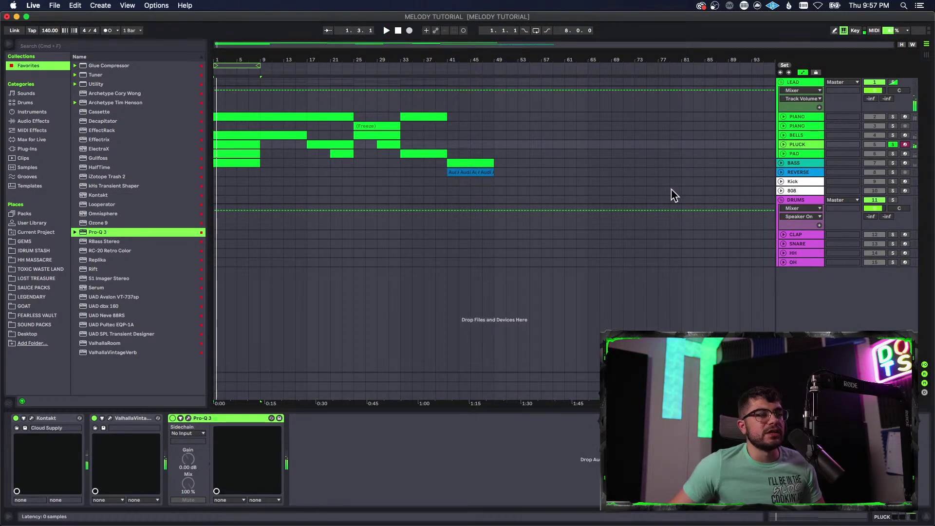
- Add a 30 dB/oct high cut at about 2.8 kHz to the PLUCK track's Pro-Q 3 while listening
key("super+alt+p")
left_click(656, 138)
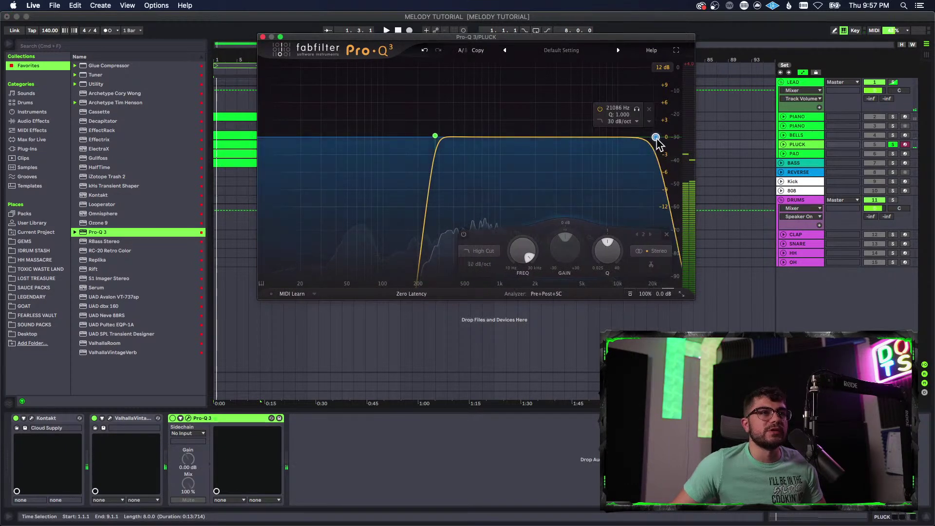
left_click_drag(656, 138, 547, 141)
key("space")
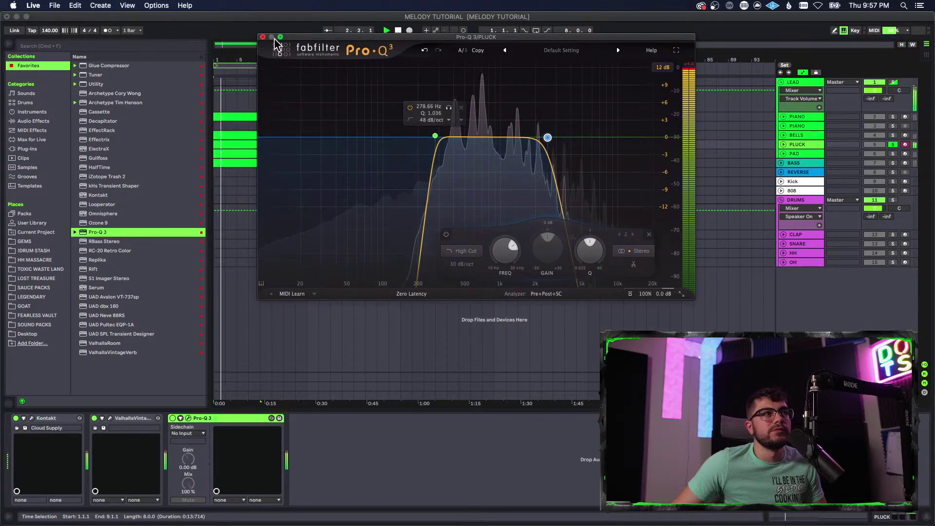
left_click_drag(548, 138, 557, 142)
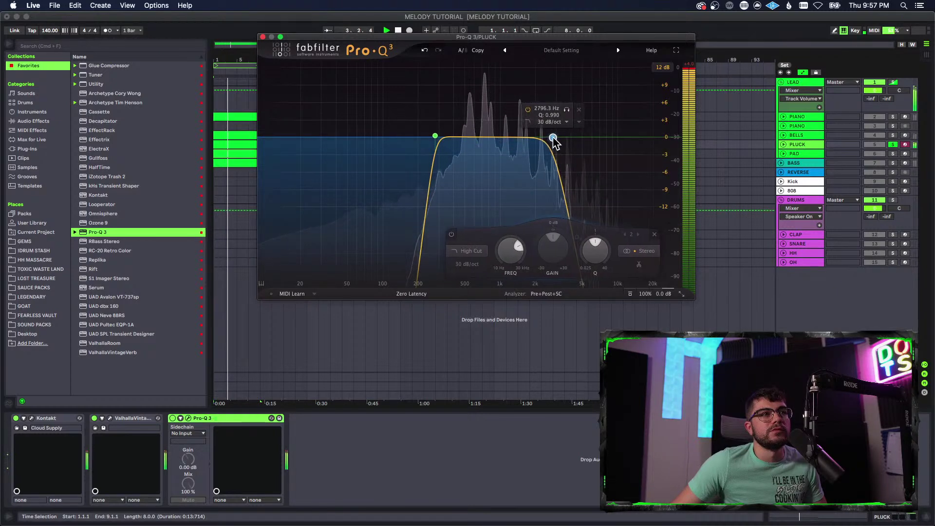
left_click(262, 37)
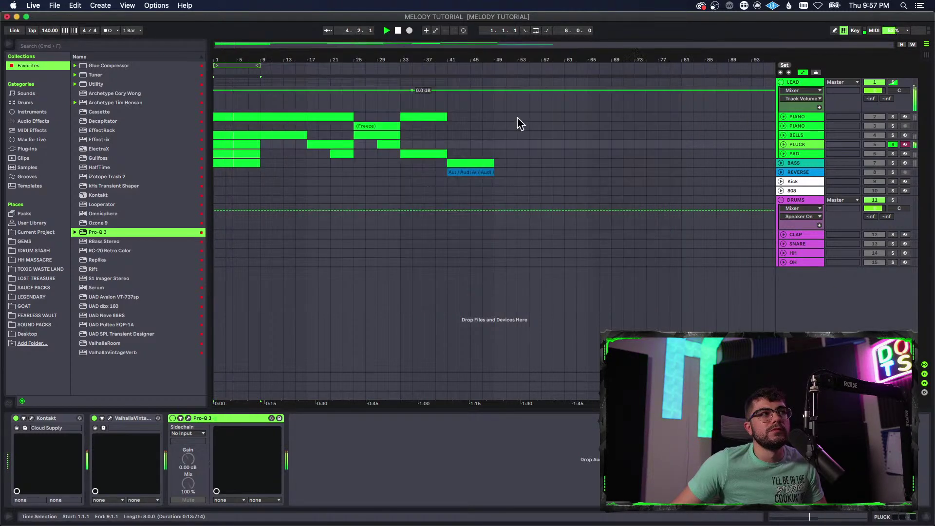
key("space")
- Paste the Pro-Q 3 onto the REVERSE track and open its equalizer window
left_click(804, 164)
left_click(799, 171)
left_click(451, 170)
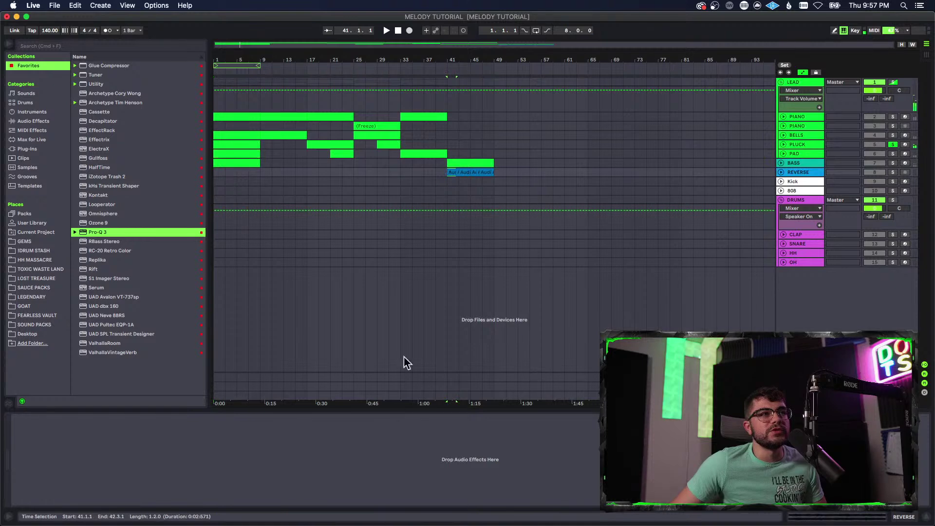
key("super+v")
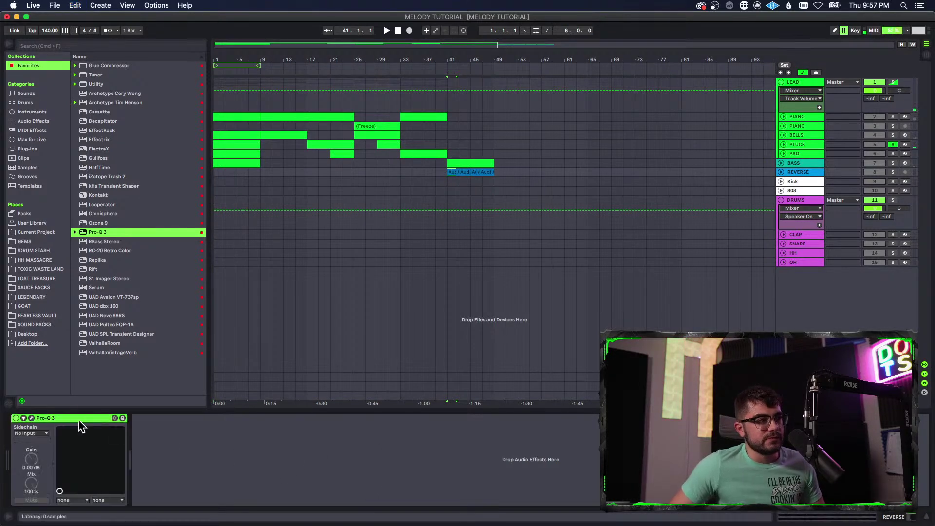
left_click(31, 418)
- Solo the REVERSE track during playback from bar 41 and raise its Pro-Q 3 low cut above 200 Hz
key("space")
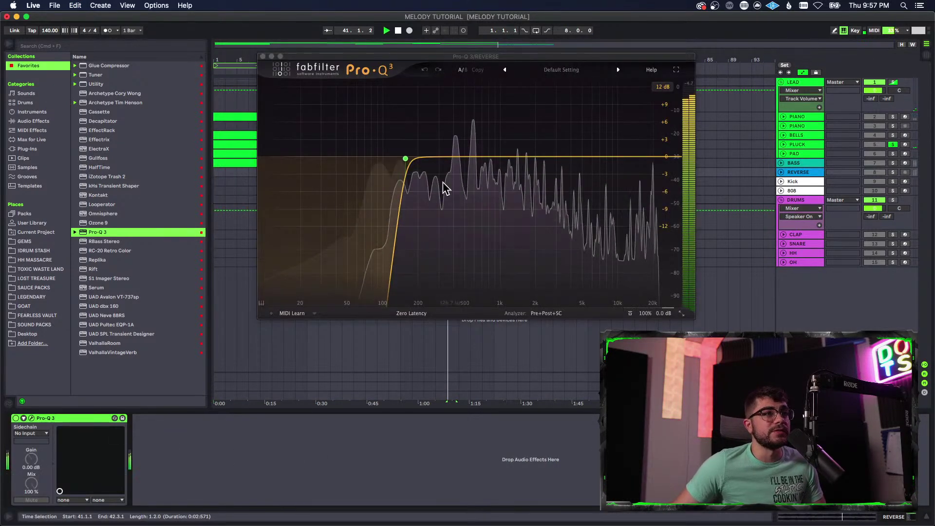
left_click(893, 172)
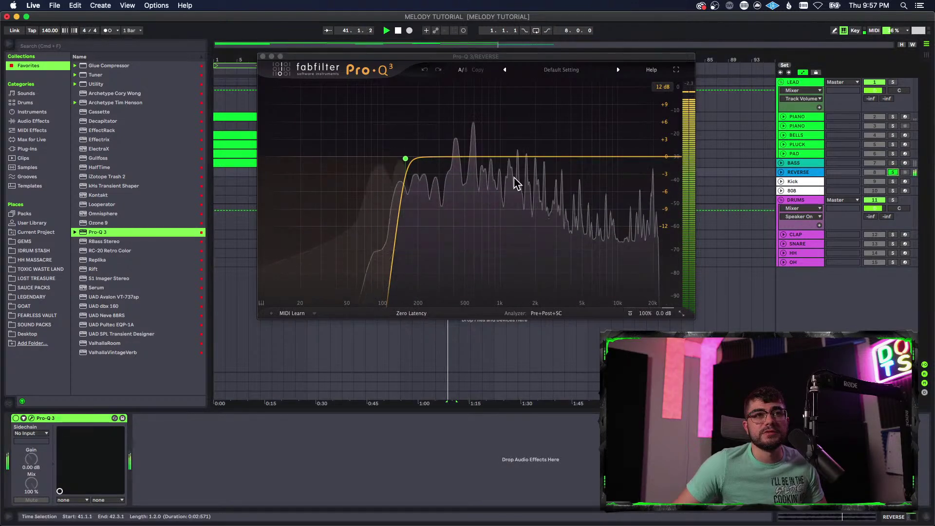
left_click(394, 164)
left_click_drag(405, 158, 435, 161)
key("space")
left_click(263, 56)
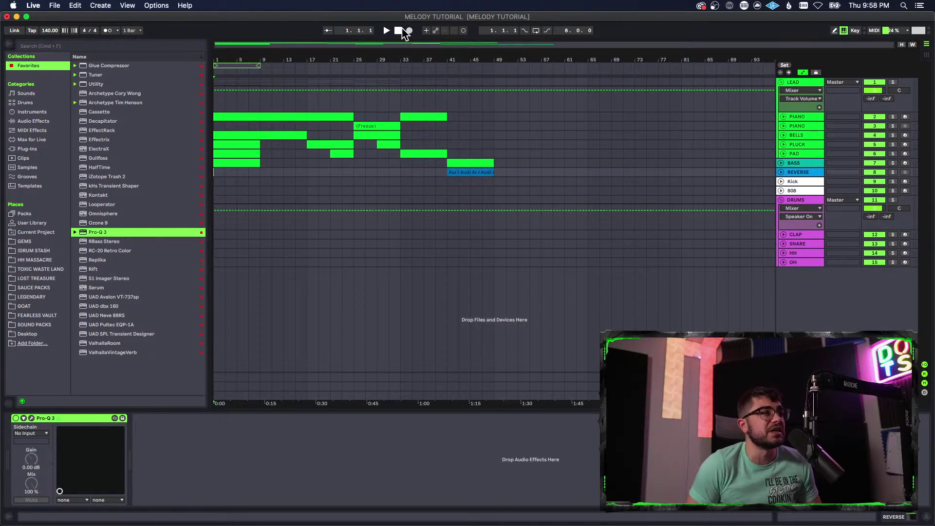
- Listen to the full melody arrangement from bar 1 through the PIANO and PAD section starting at bar 33
key("space")
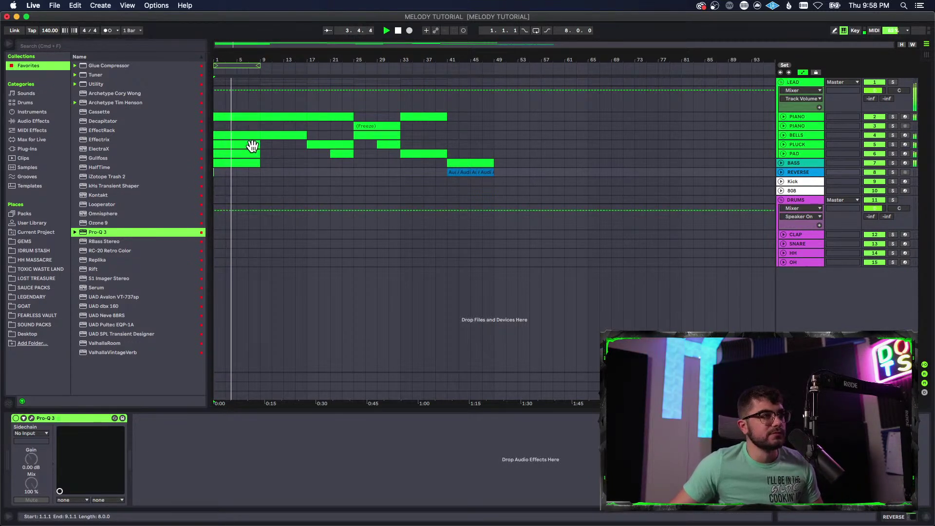
left_click(278, 116)
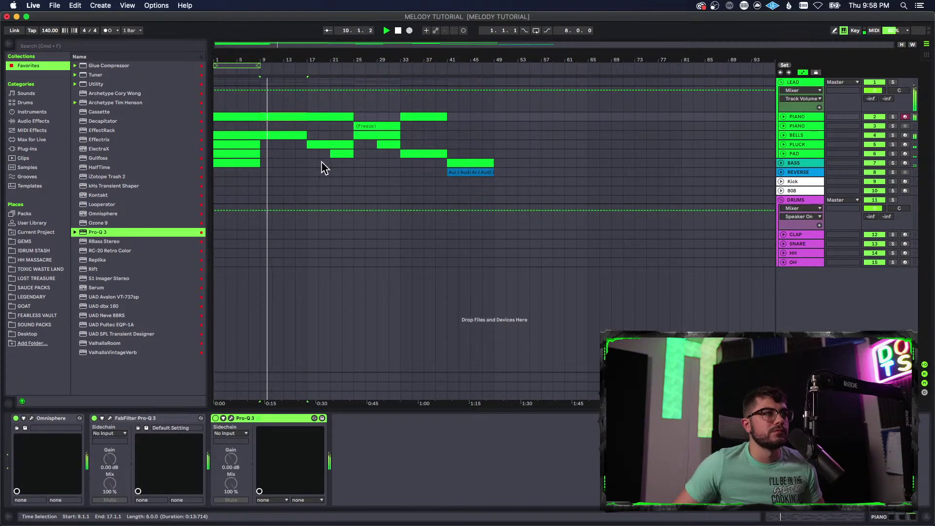
left_click(347, 145)
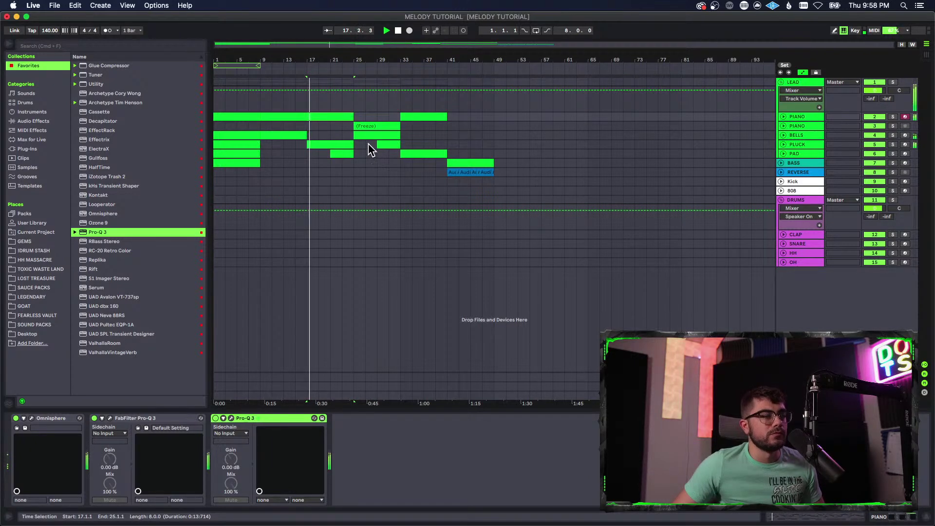
left_click(332, 128)
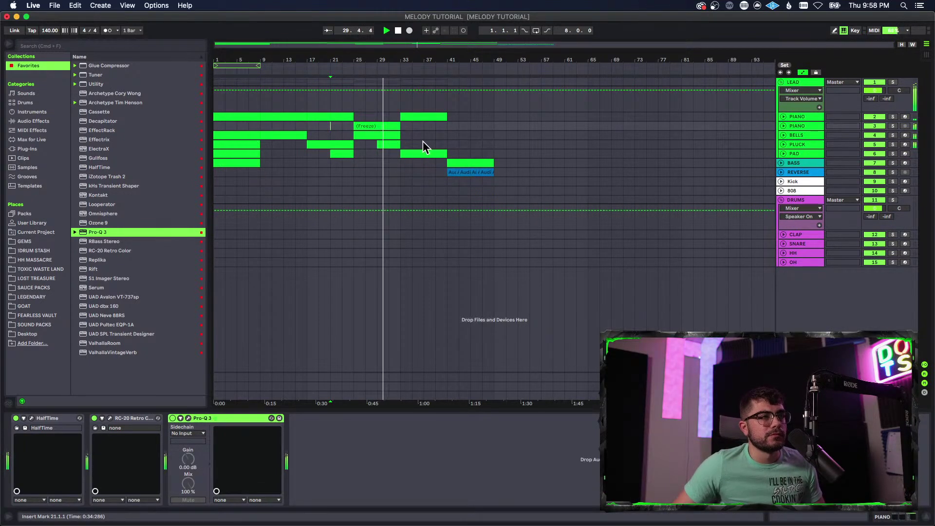
left_click(416, 116)
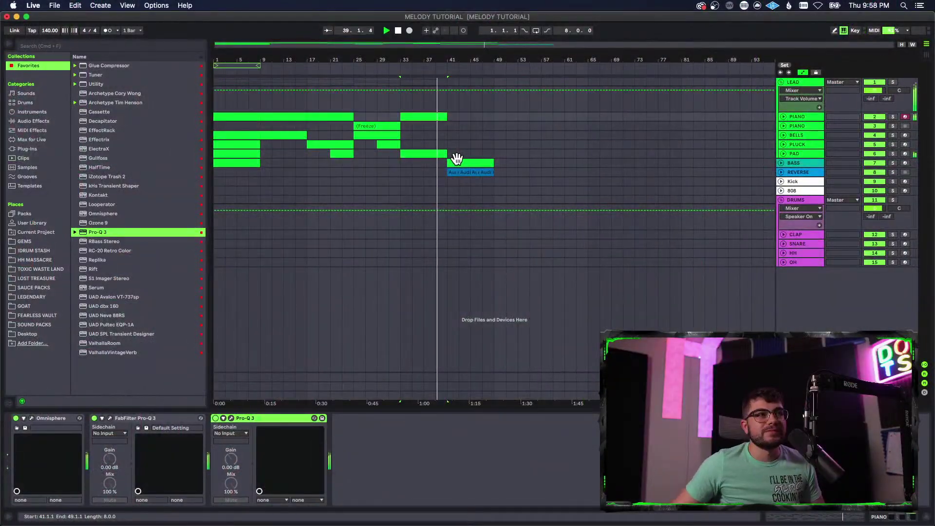
- Play the BASS and REVERSE section from bar 41 to hear the two layers together
key("space")
left_click(457, 159)
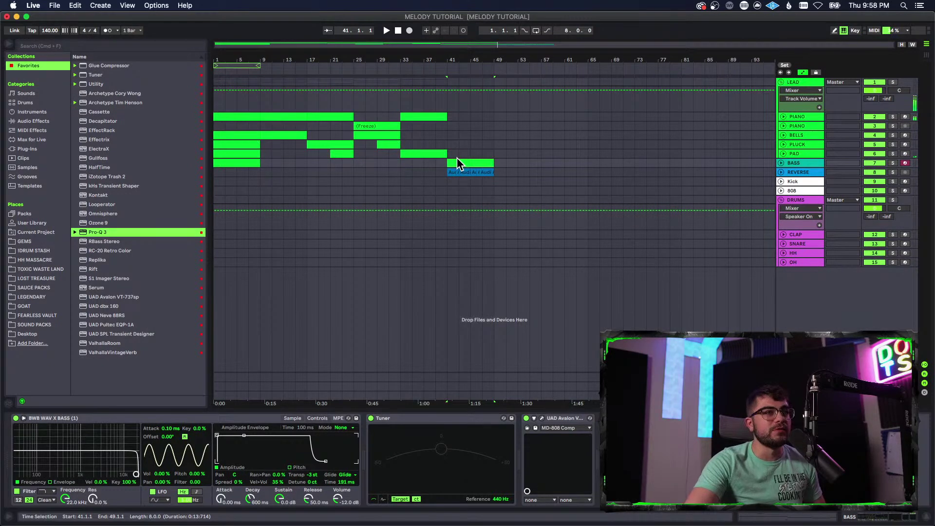
key("space")
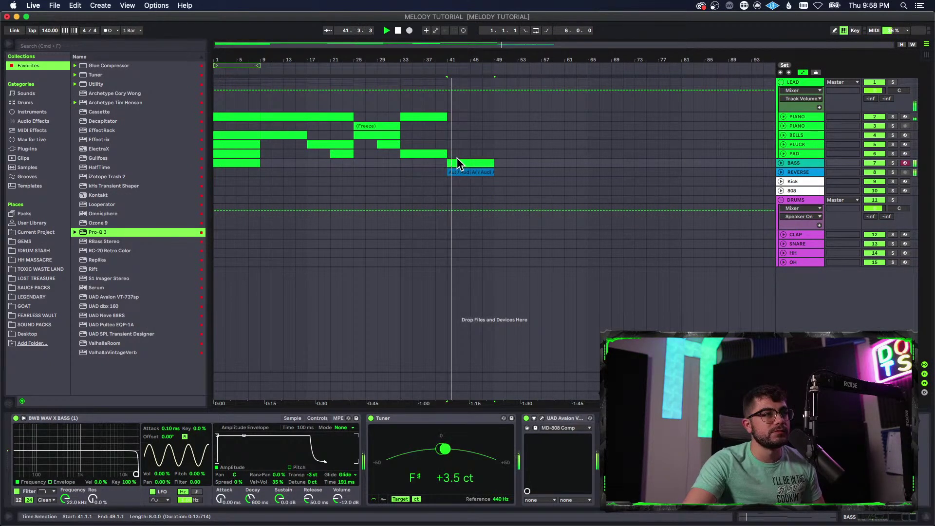
key("space")
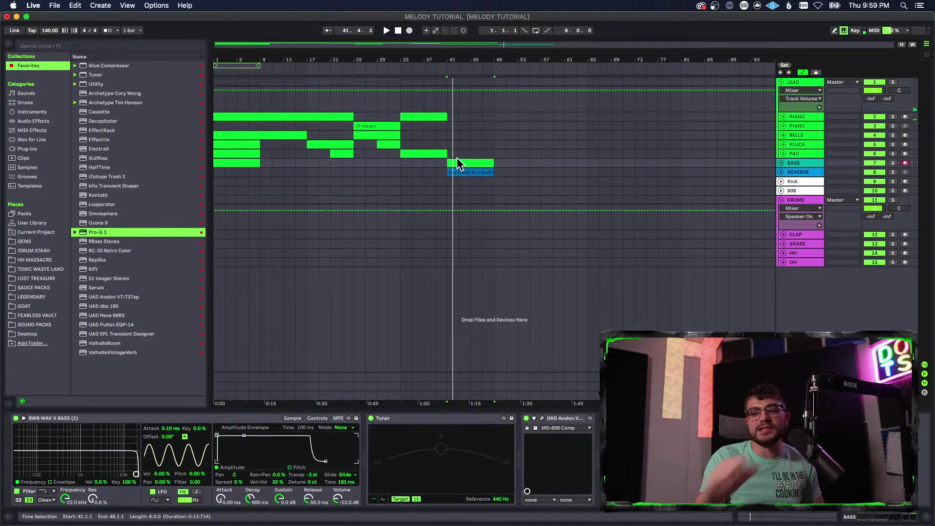
key("space")
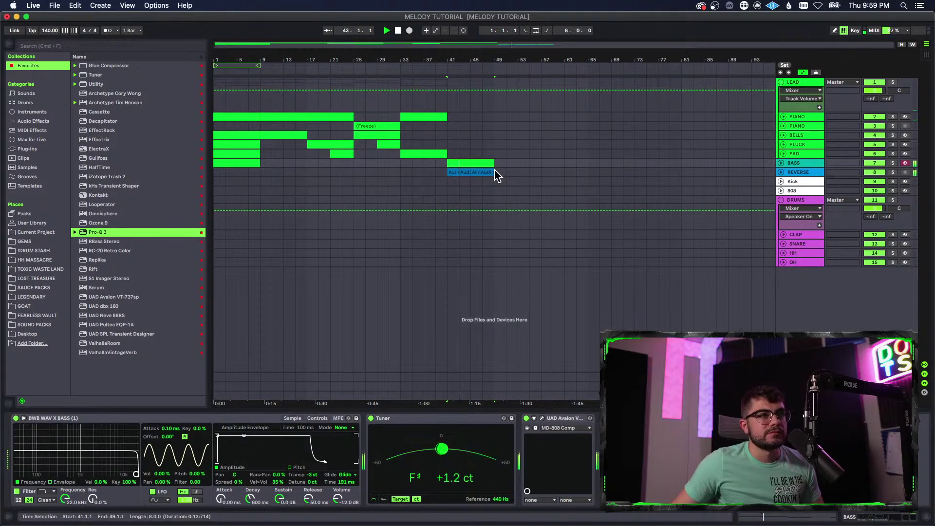
- Lower the BASS track's volume to about -5.6 dB in the mixer, return to the arrangement and save the set
key("Tab")
left_click_drag(526, 292, 525, 297)
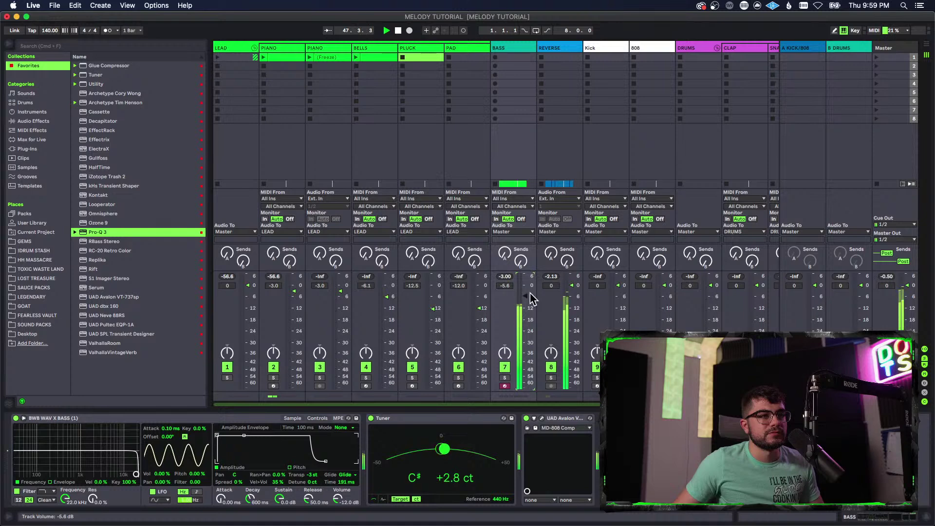
key("Tab")
key("space")
key("super+s")
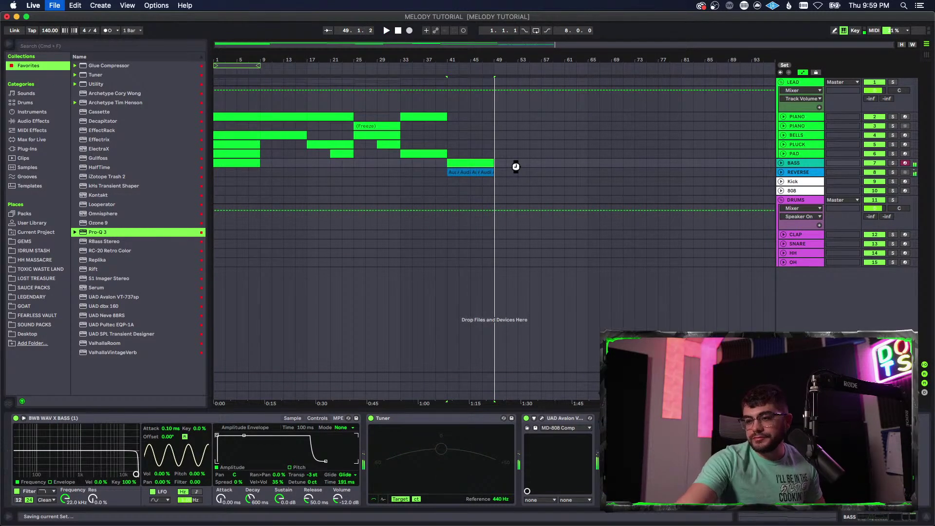